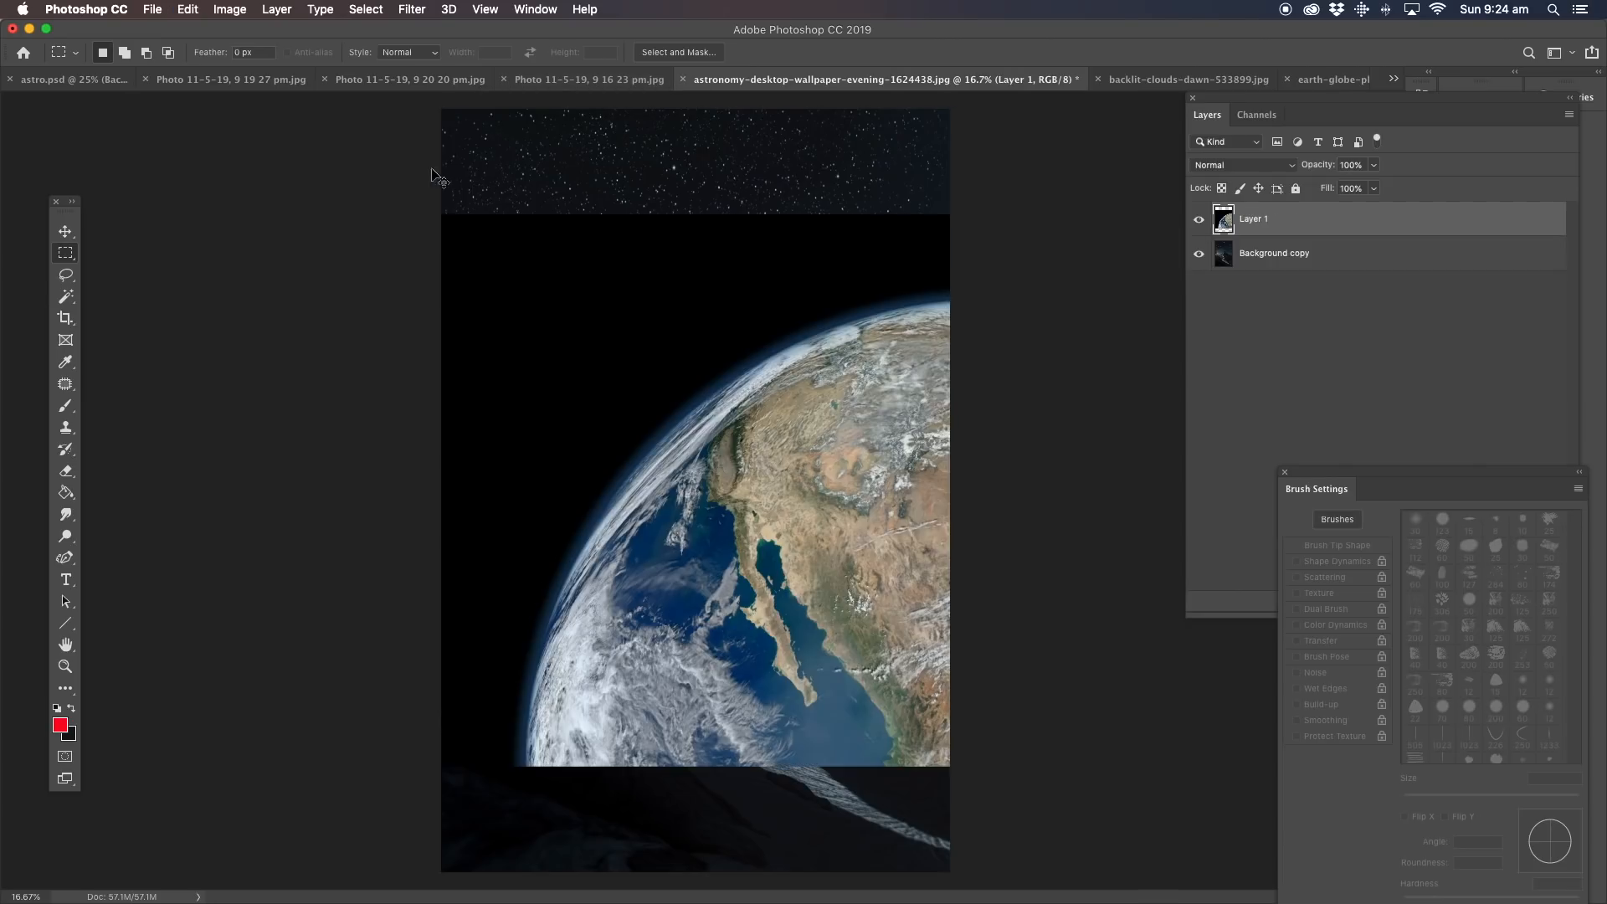
click(79, 232)
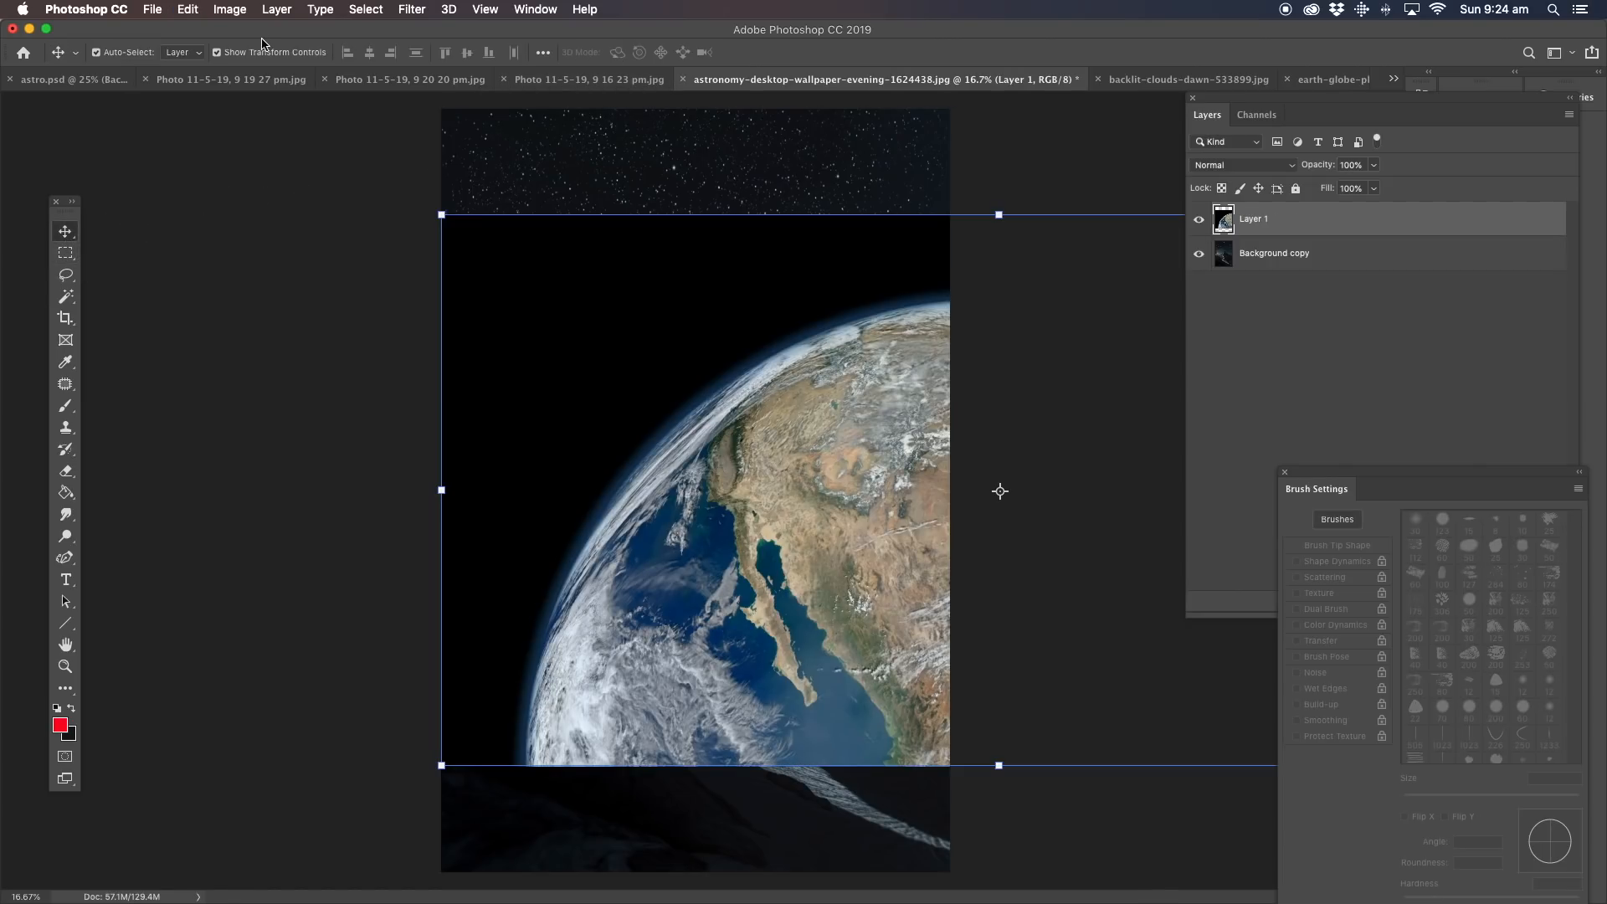
click(231, 10)
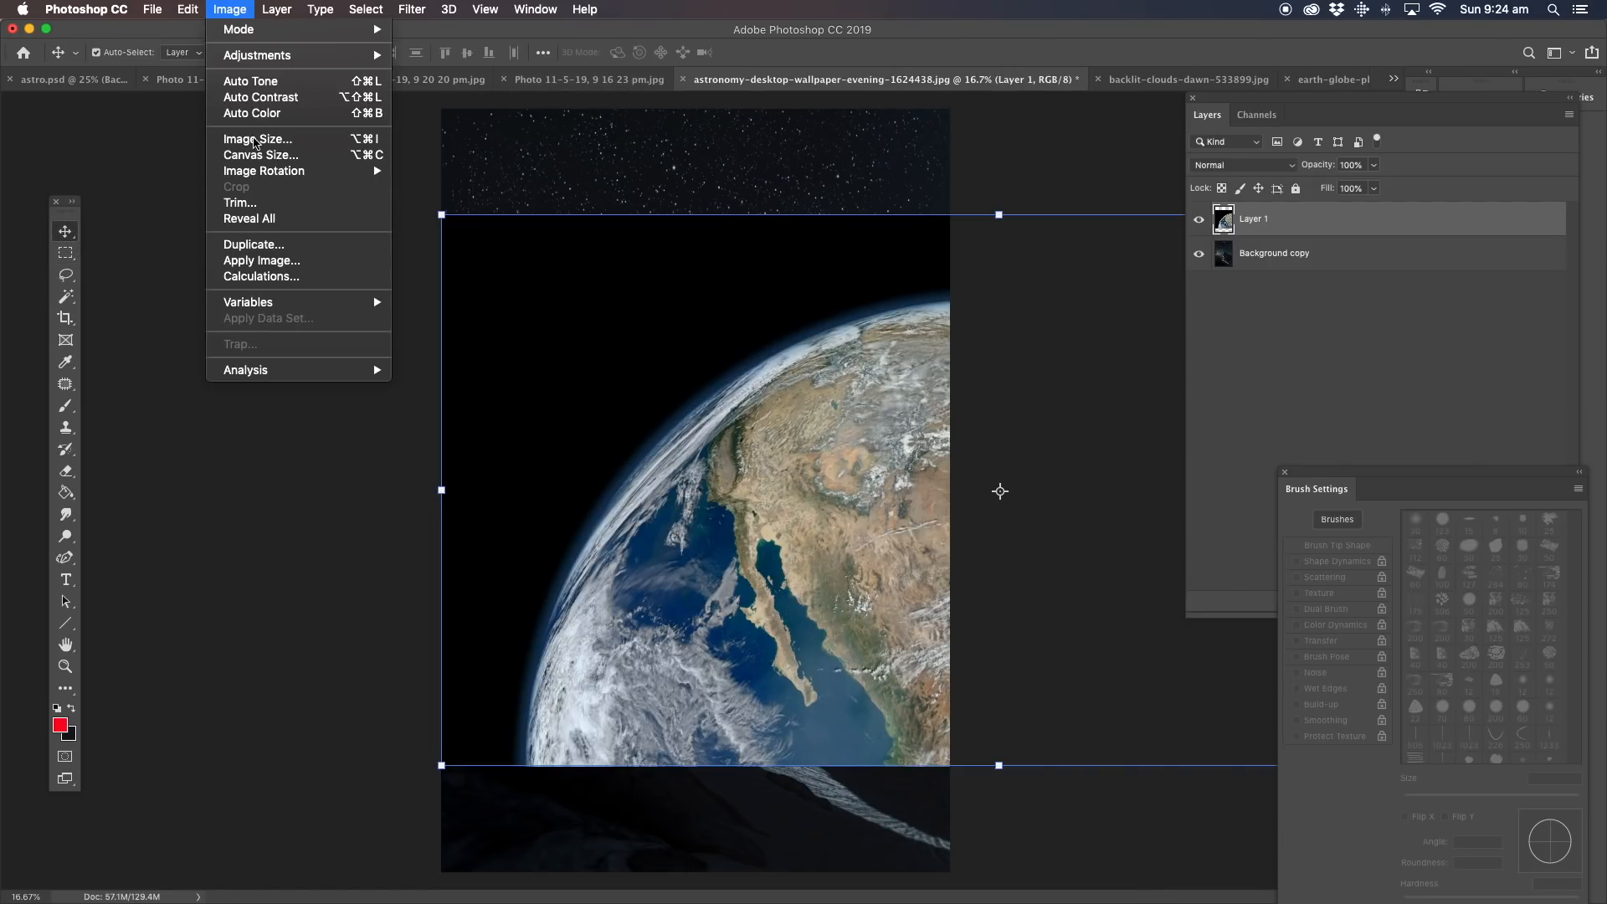
mouse_move(276, 171)
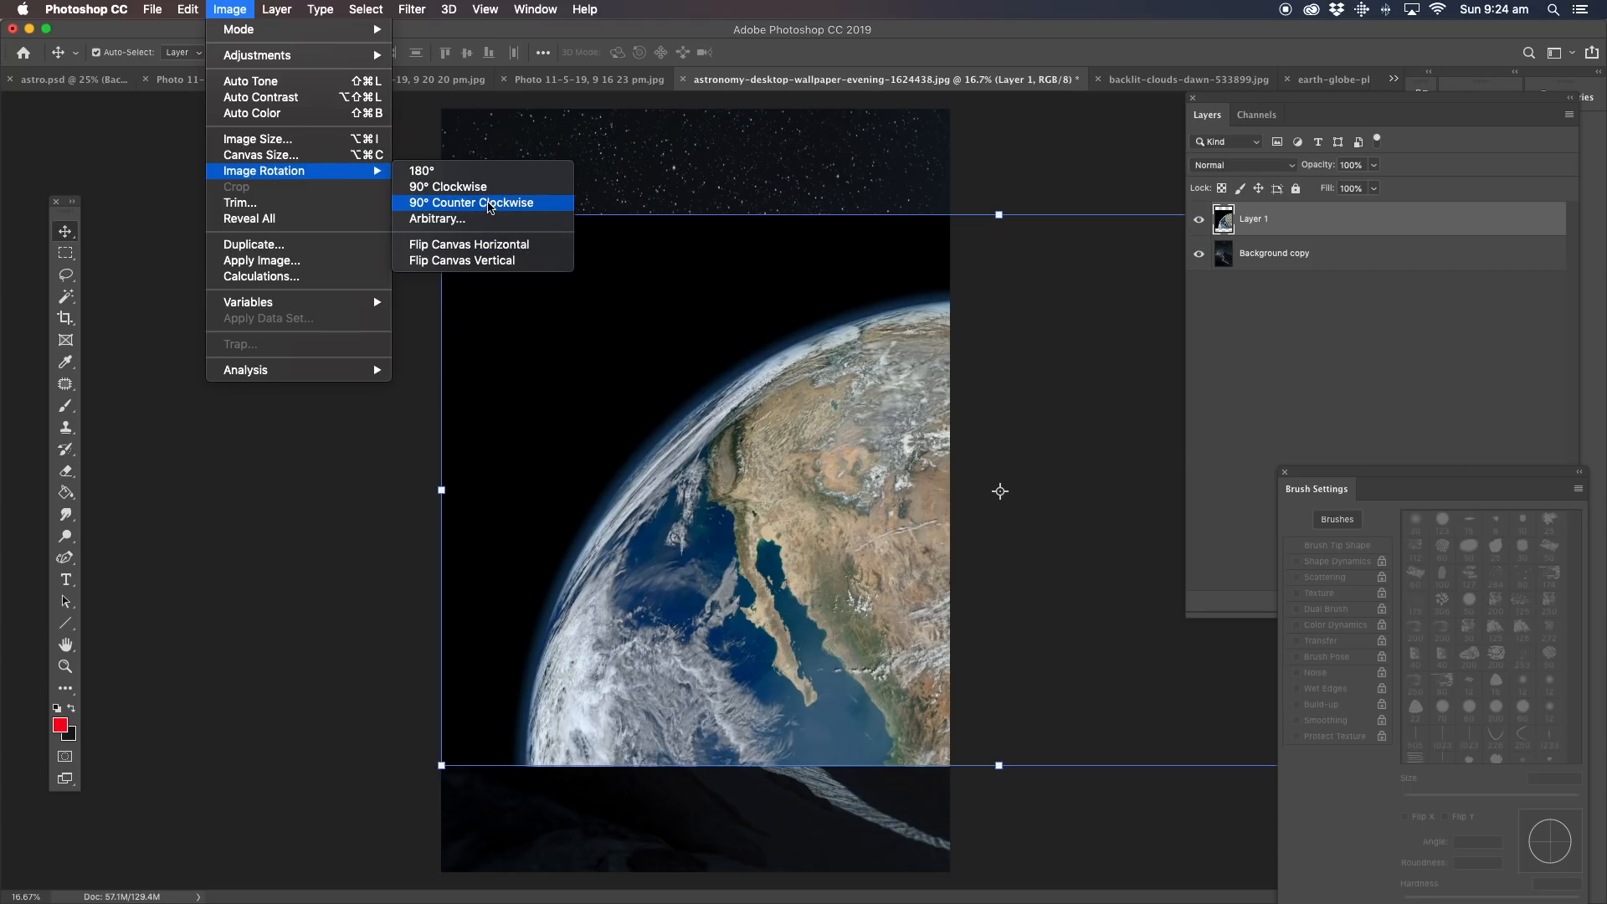
click(490, 204)
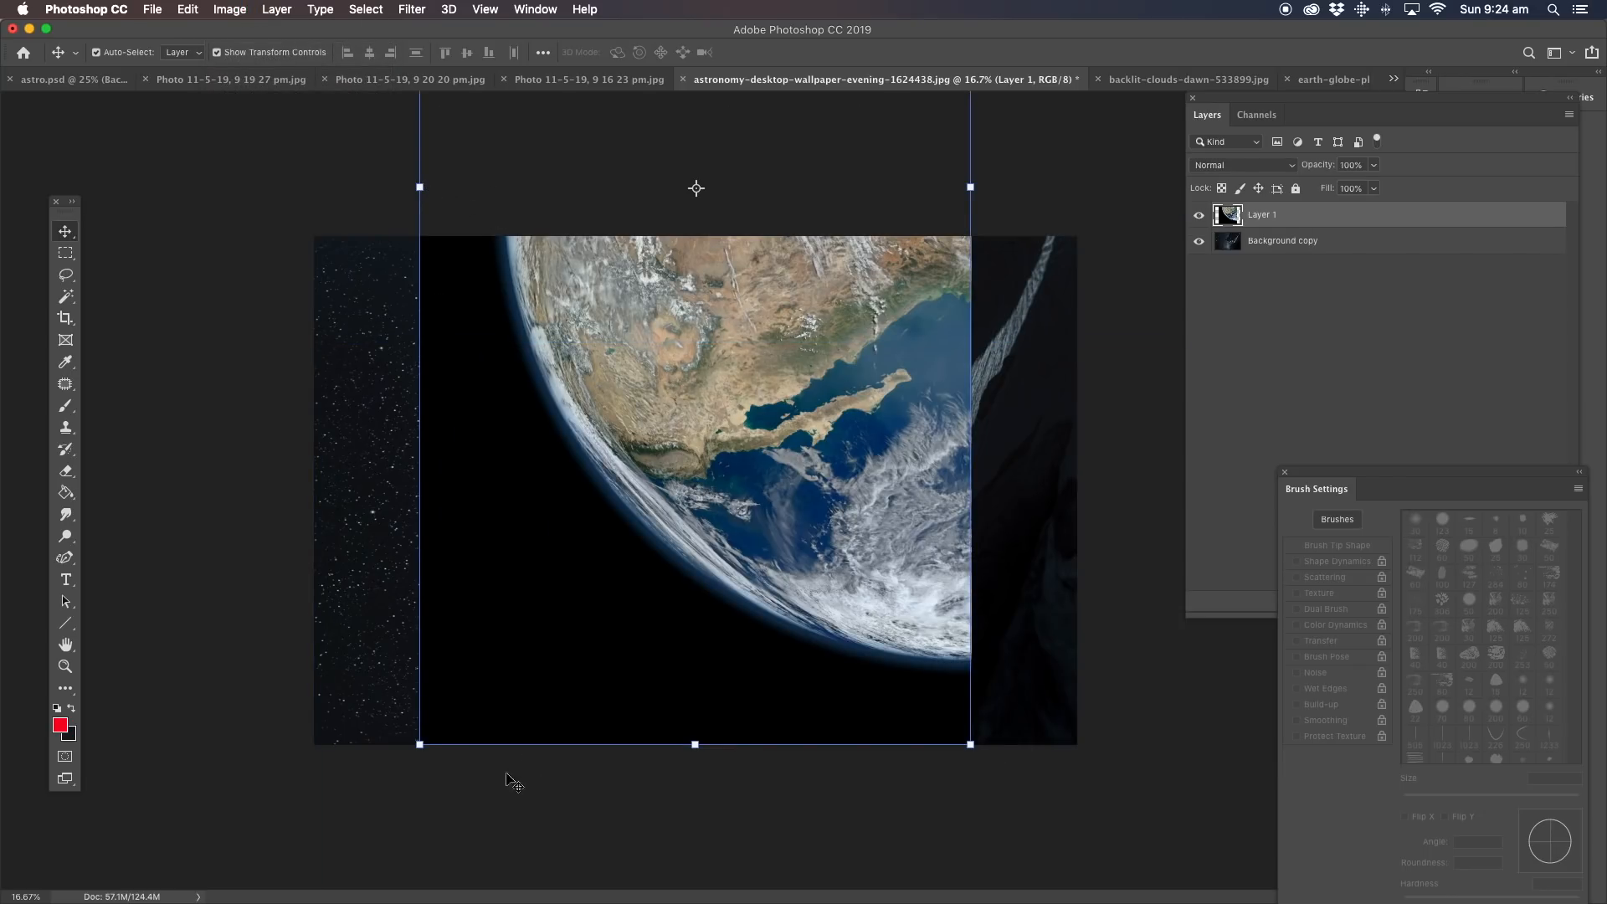
drag(422, 747, 649, 640)
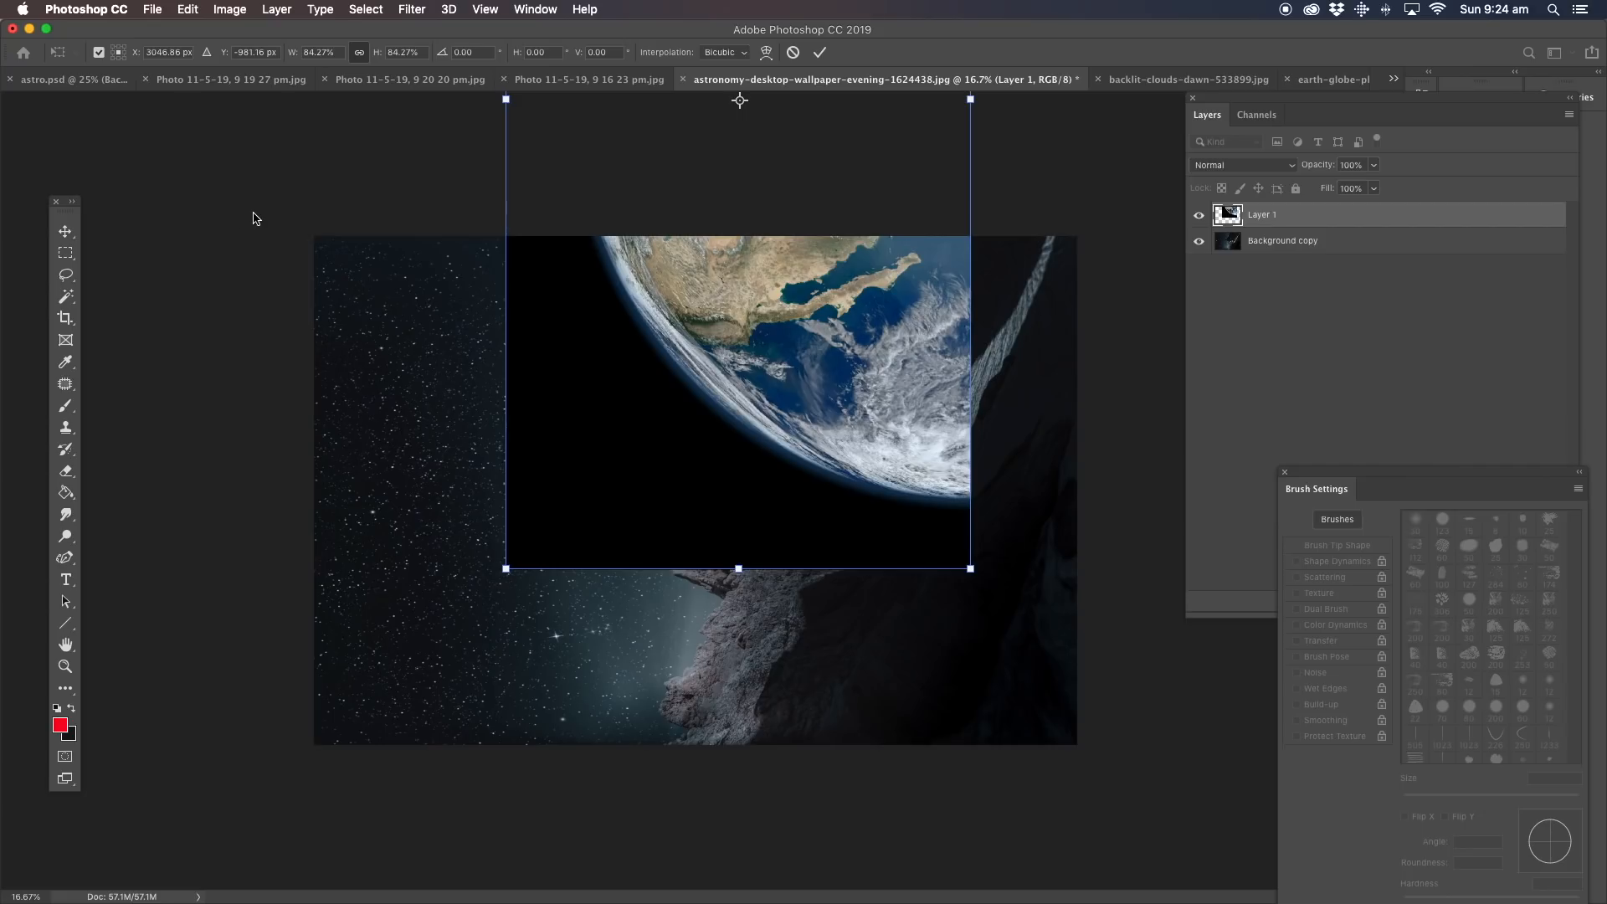
key(super+z)
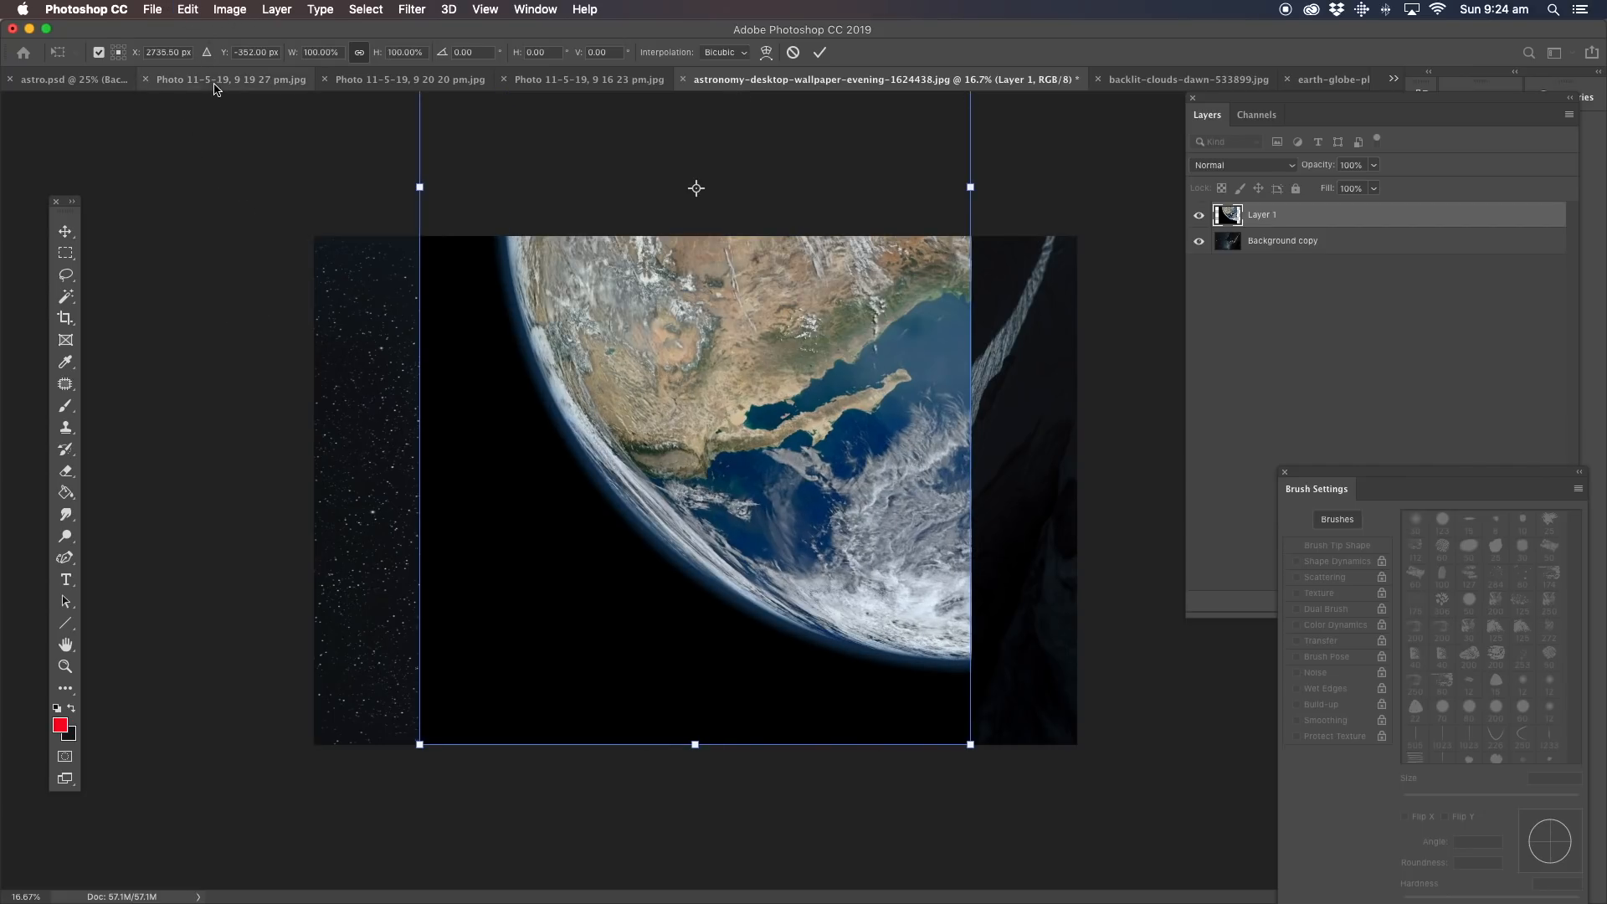
click(66, 253)
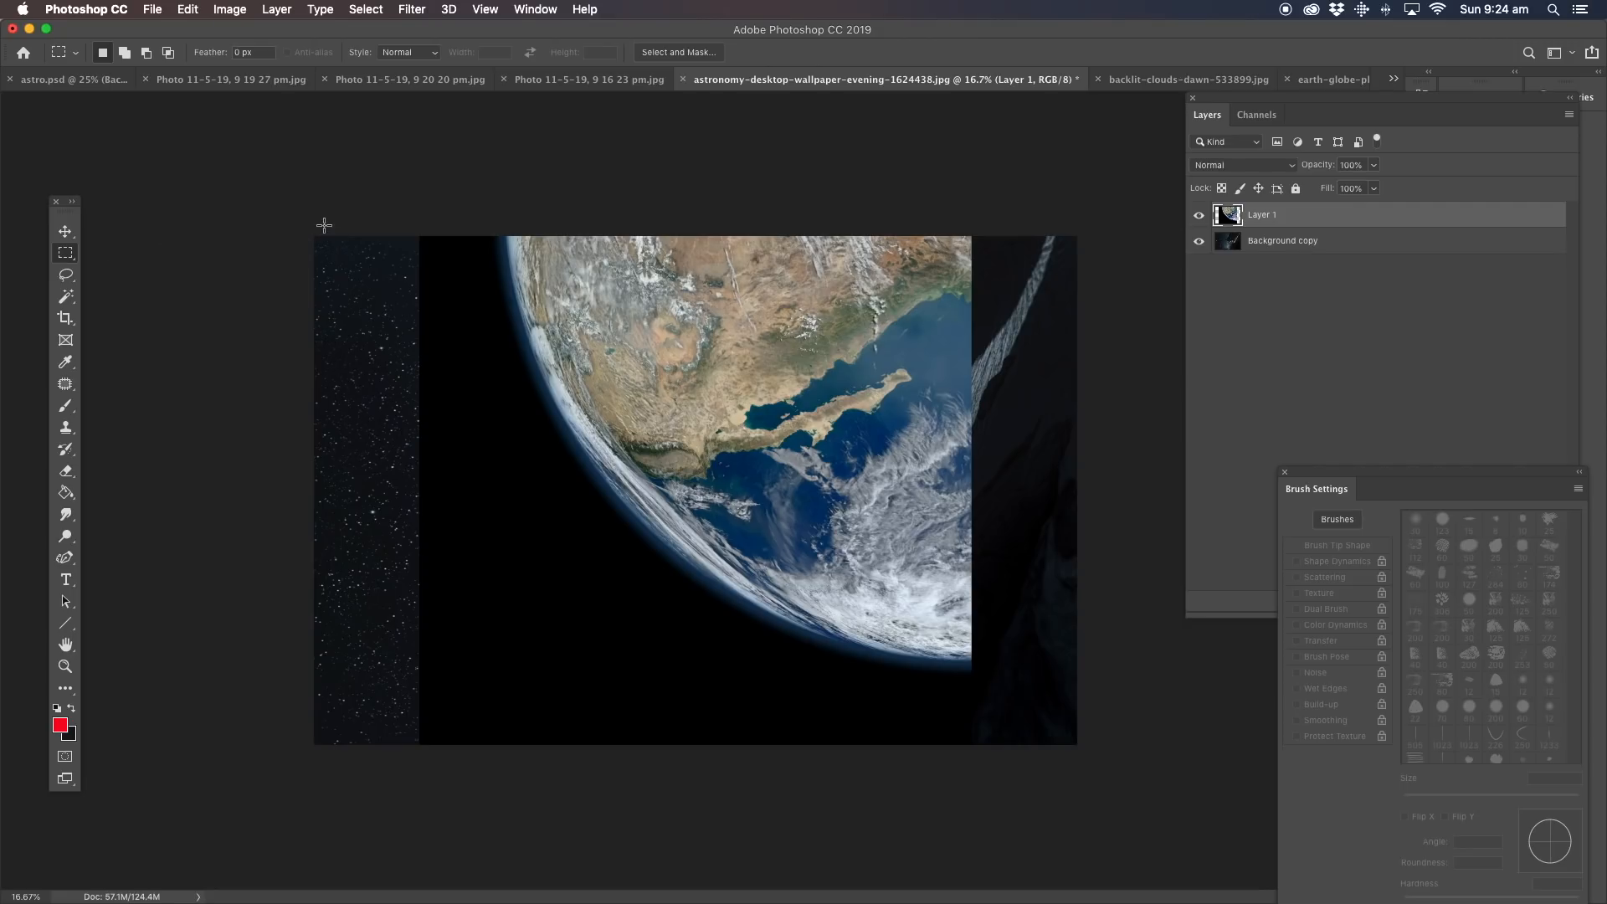
key(super+z)
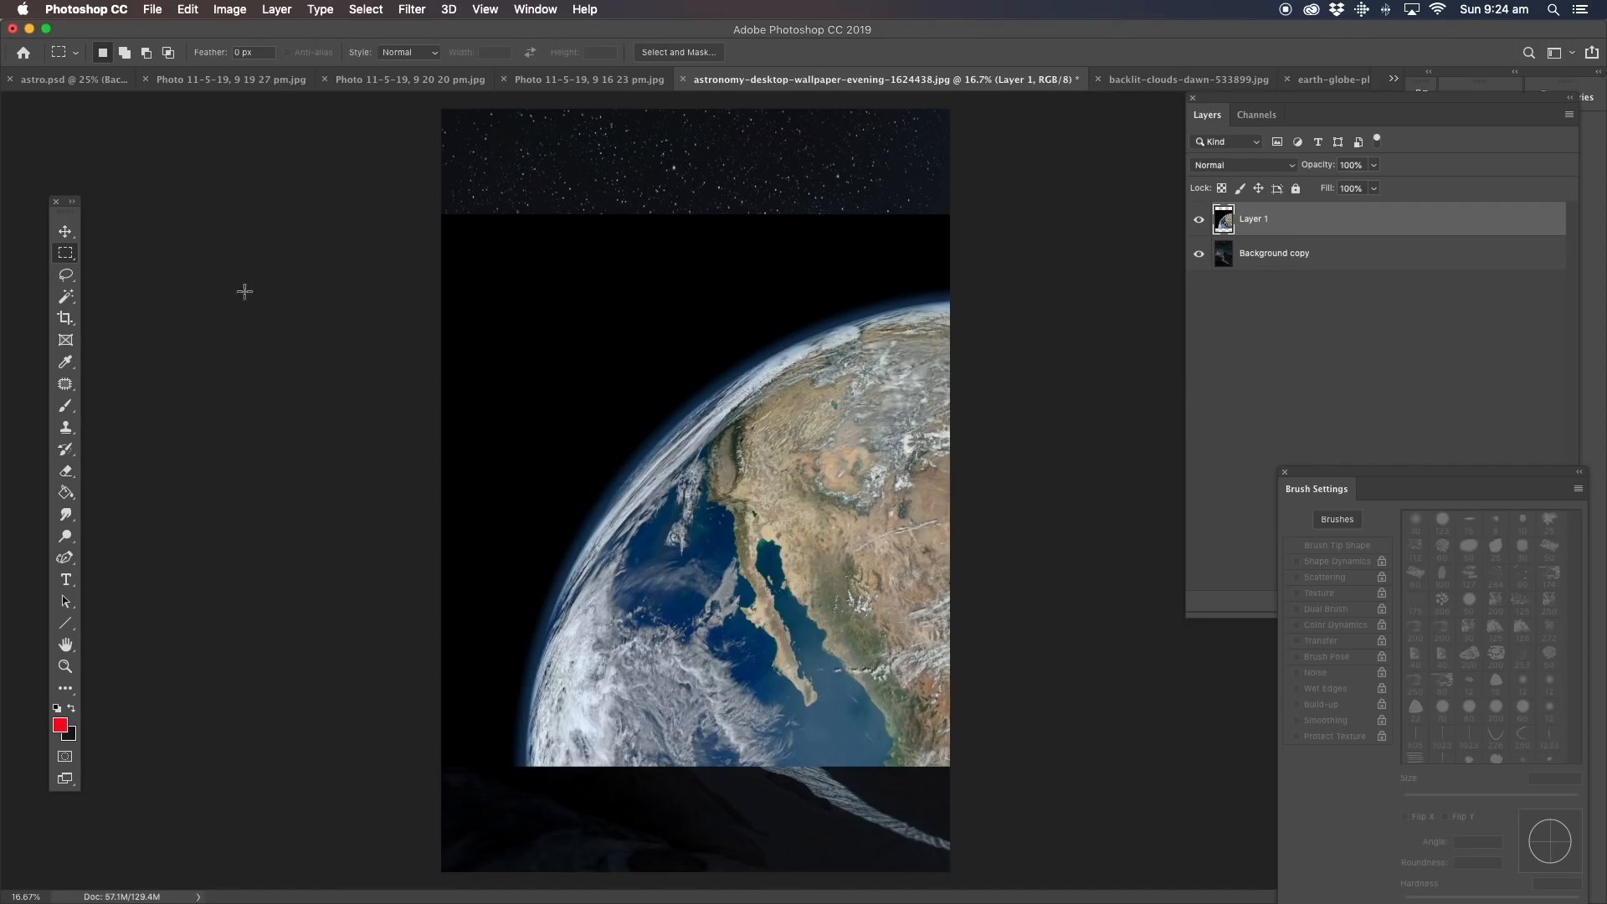
Rotate the Earth layer 90° counterclockwise without rotating the canvas.
click(66, 231)
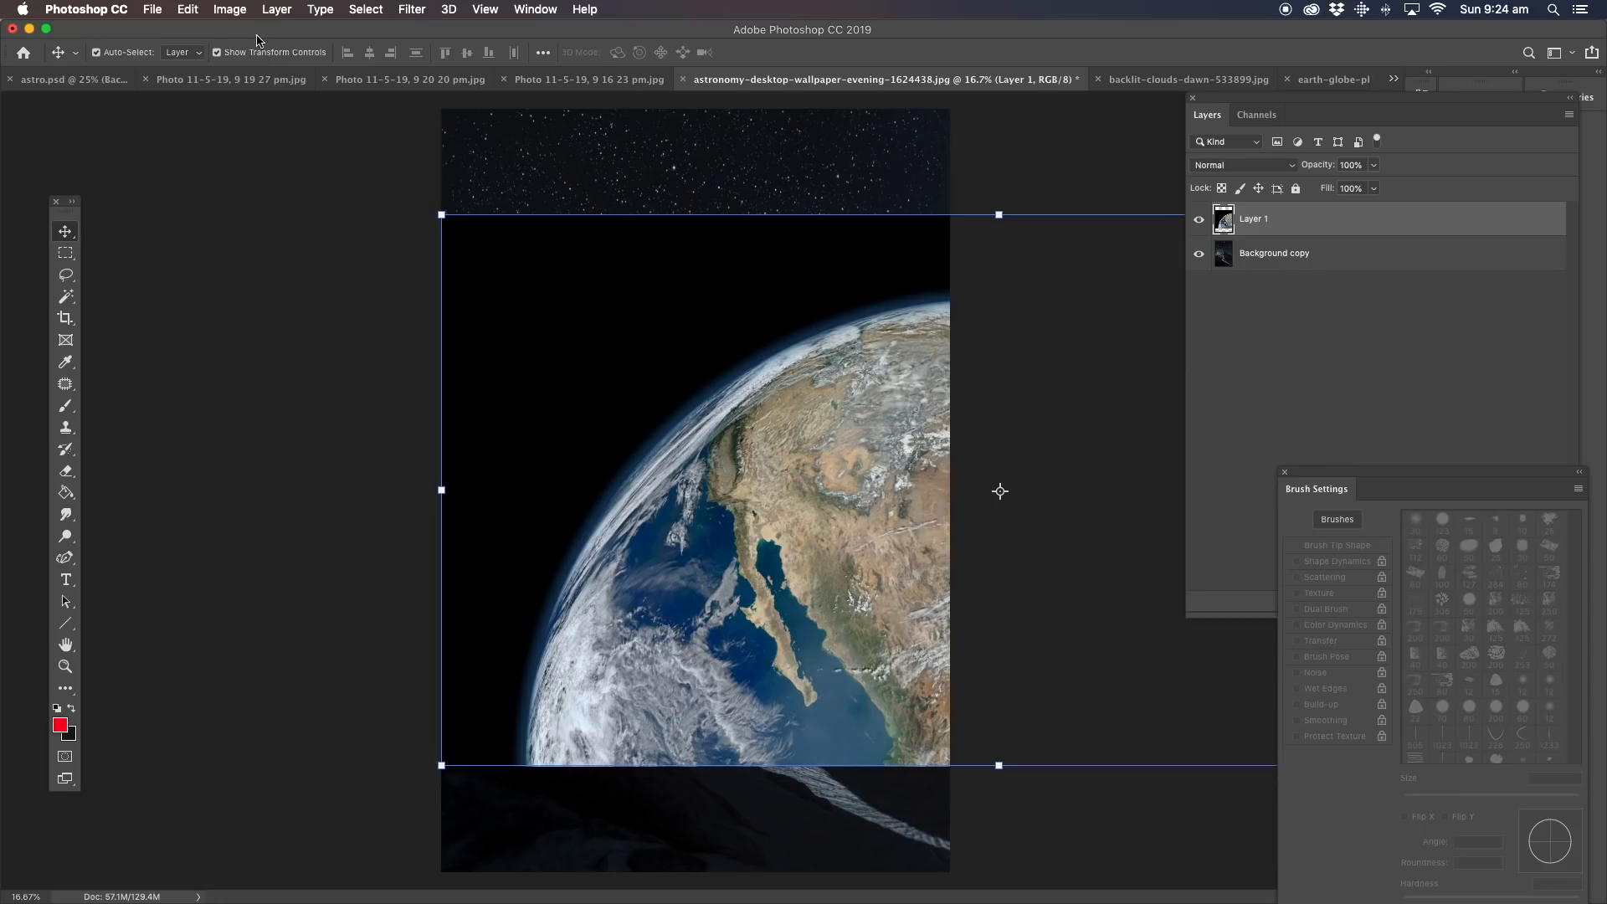
click(223, 10)
mouse_move(187, 10)
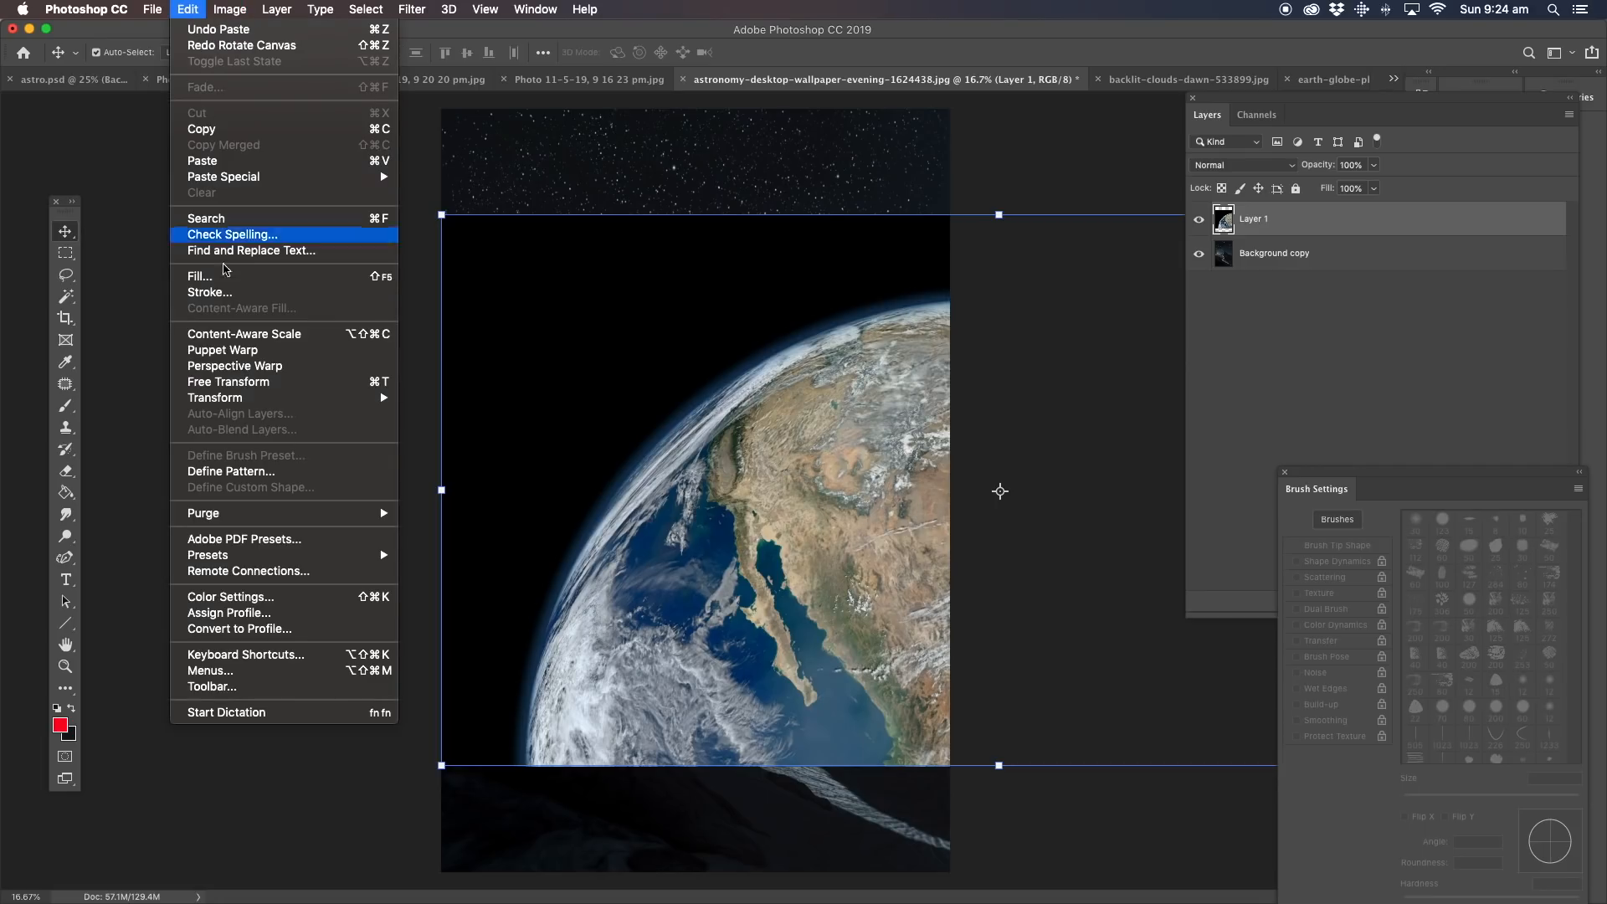
mouse_move(251, 398)
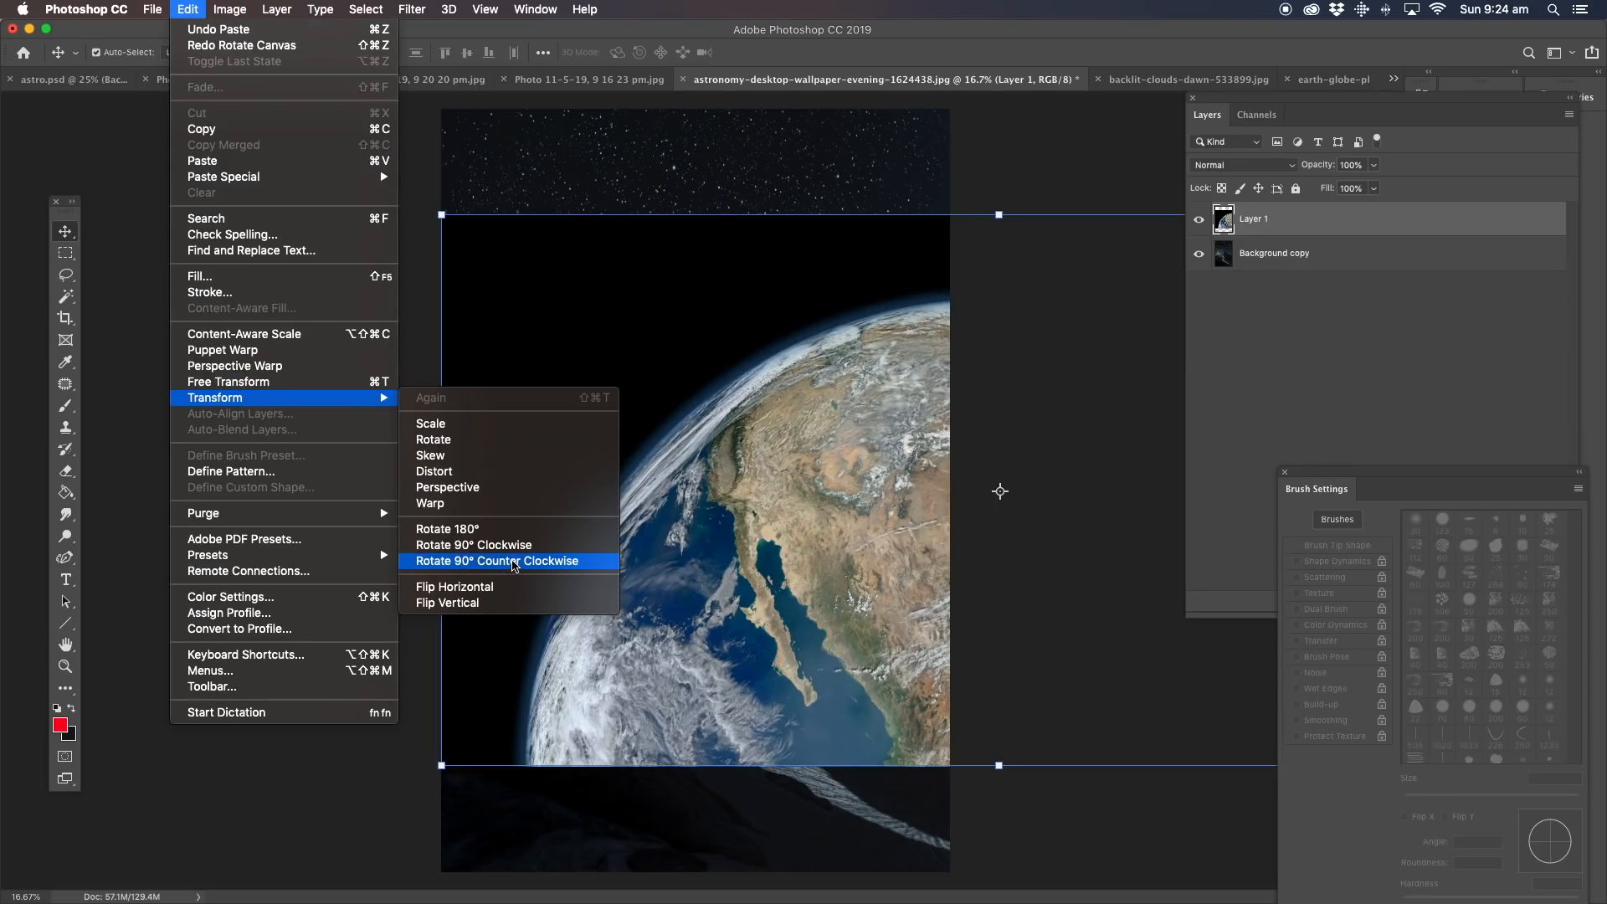
click(514, 562)
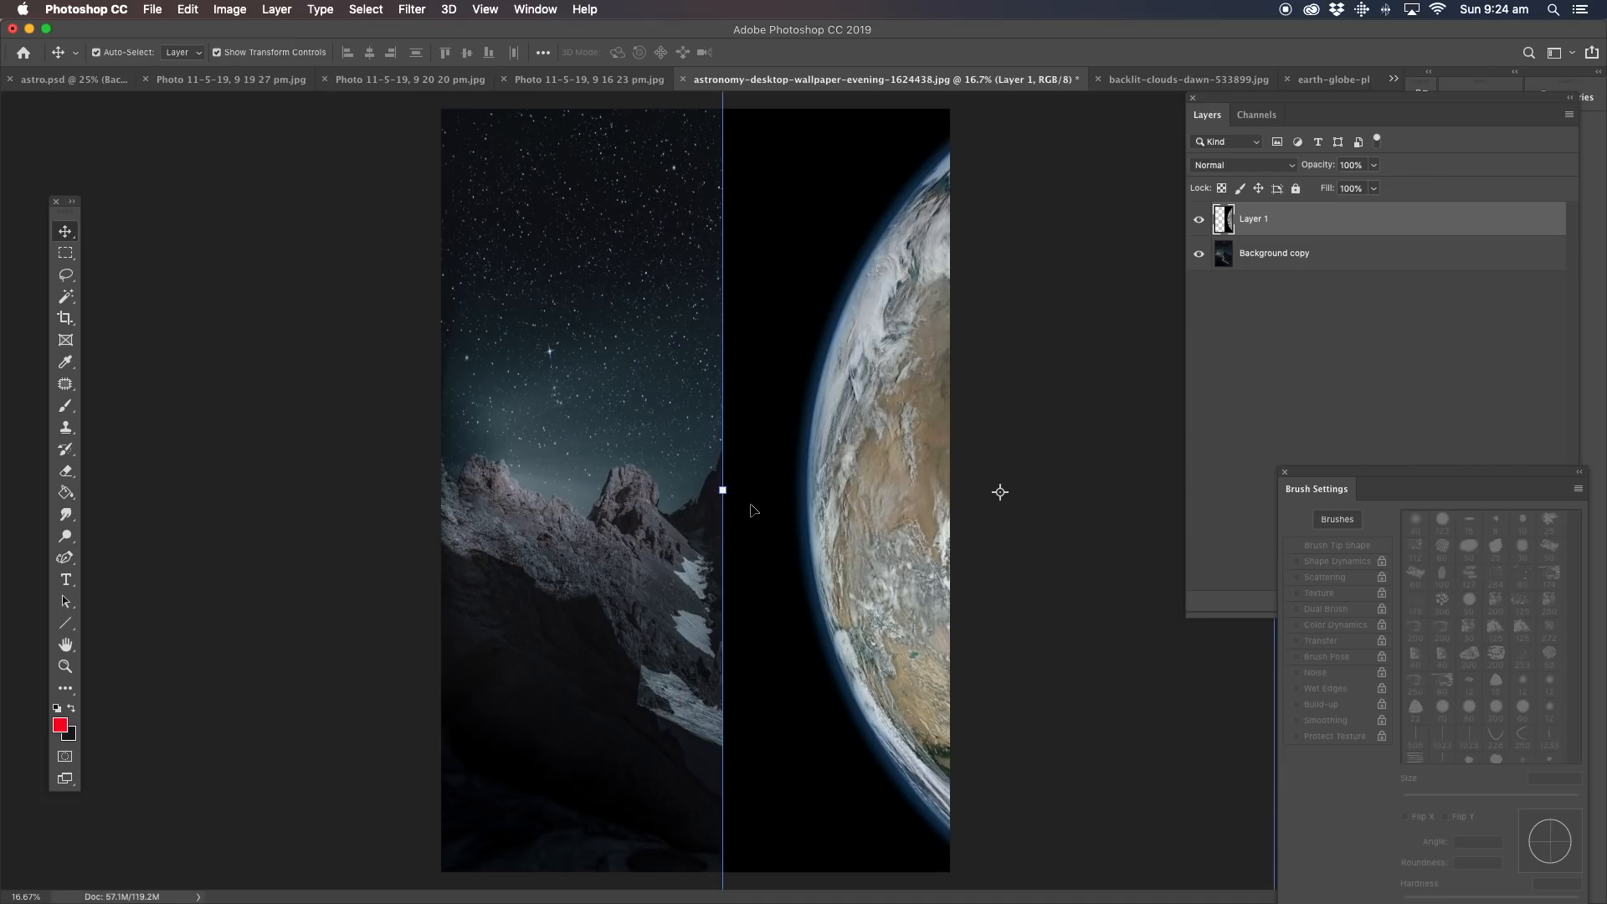
Scale the Earth layer to about 70% and move it to the upper-right part of the mountain photo.
drag(824, 363, 676, 709)
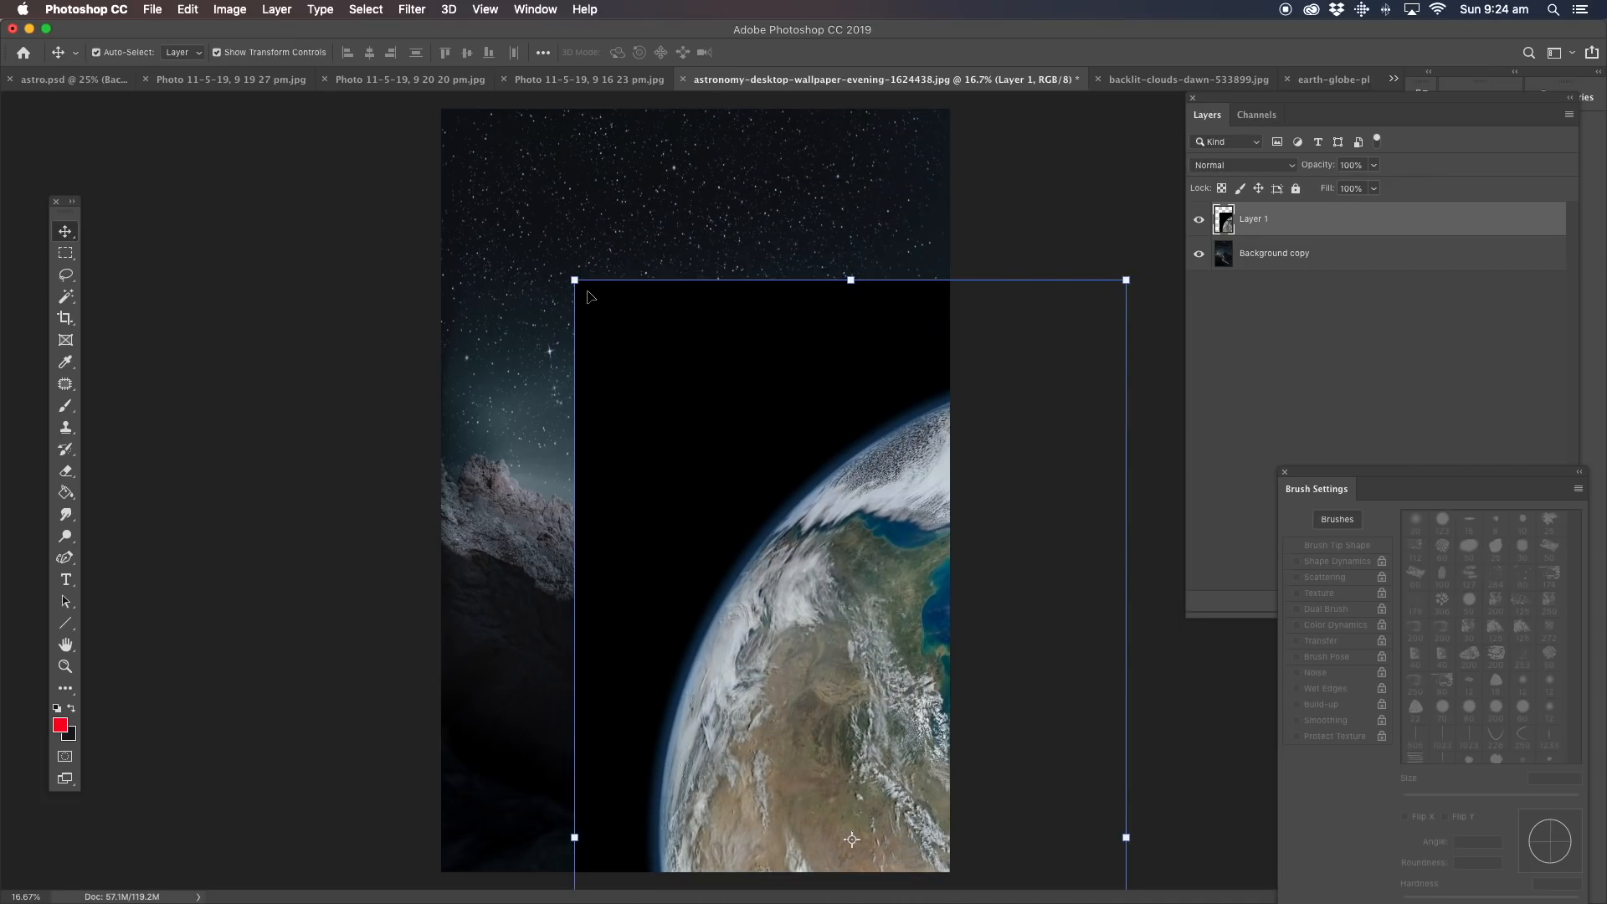
drag(574, 281, 736, 603)
drag(843, 720, 828, 572)
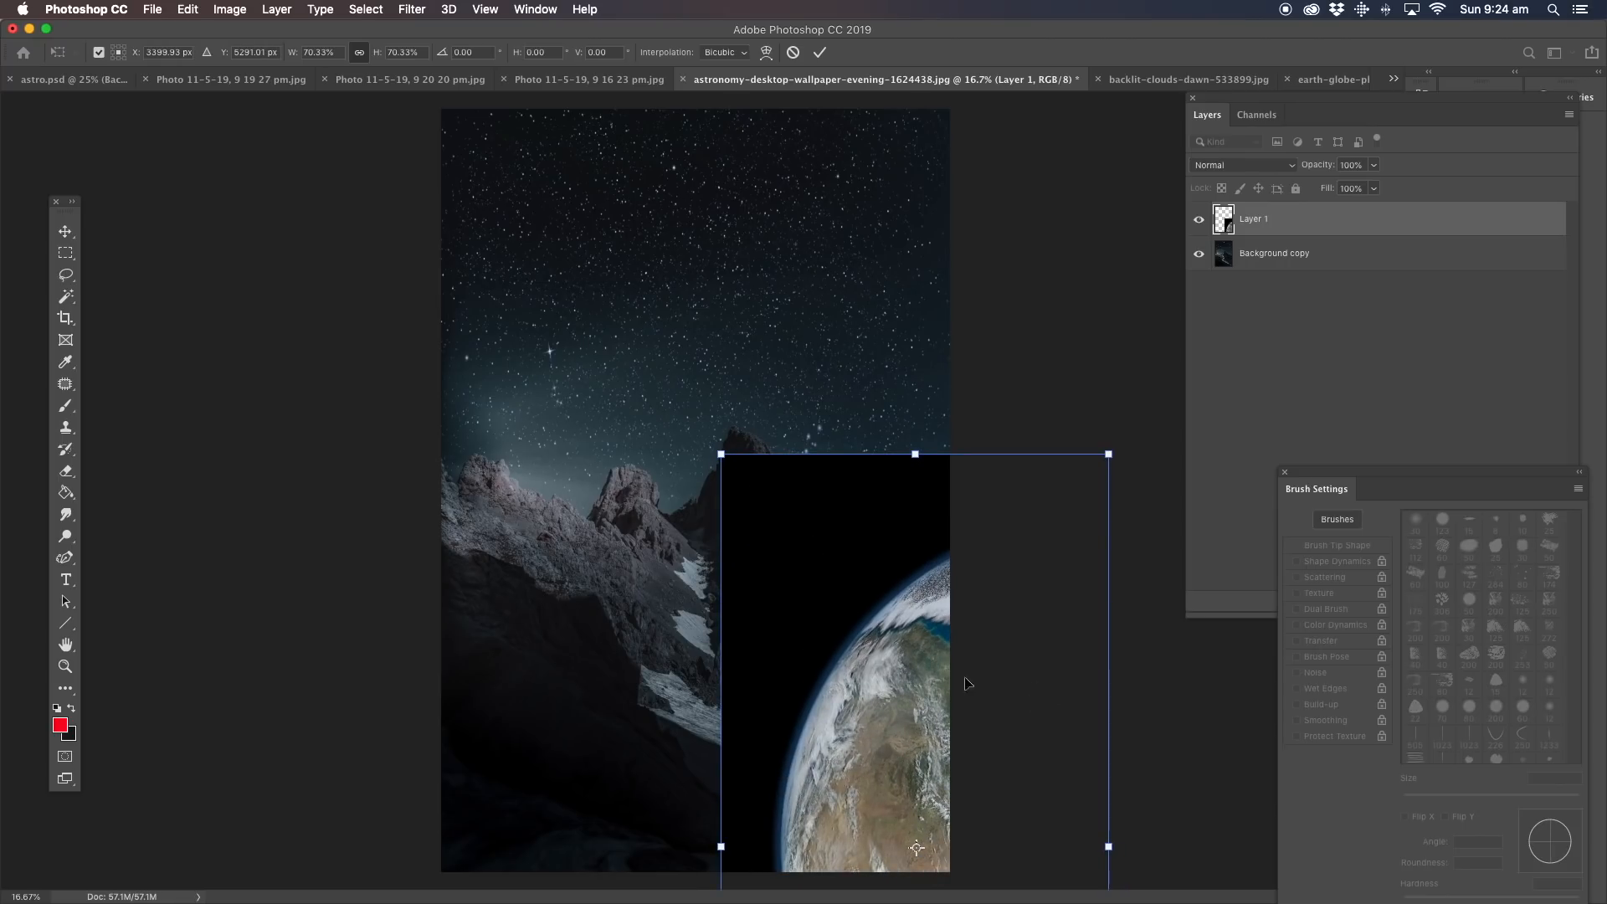
drag(849, 596, 851, 357)
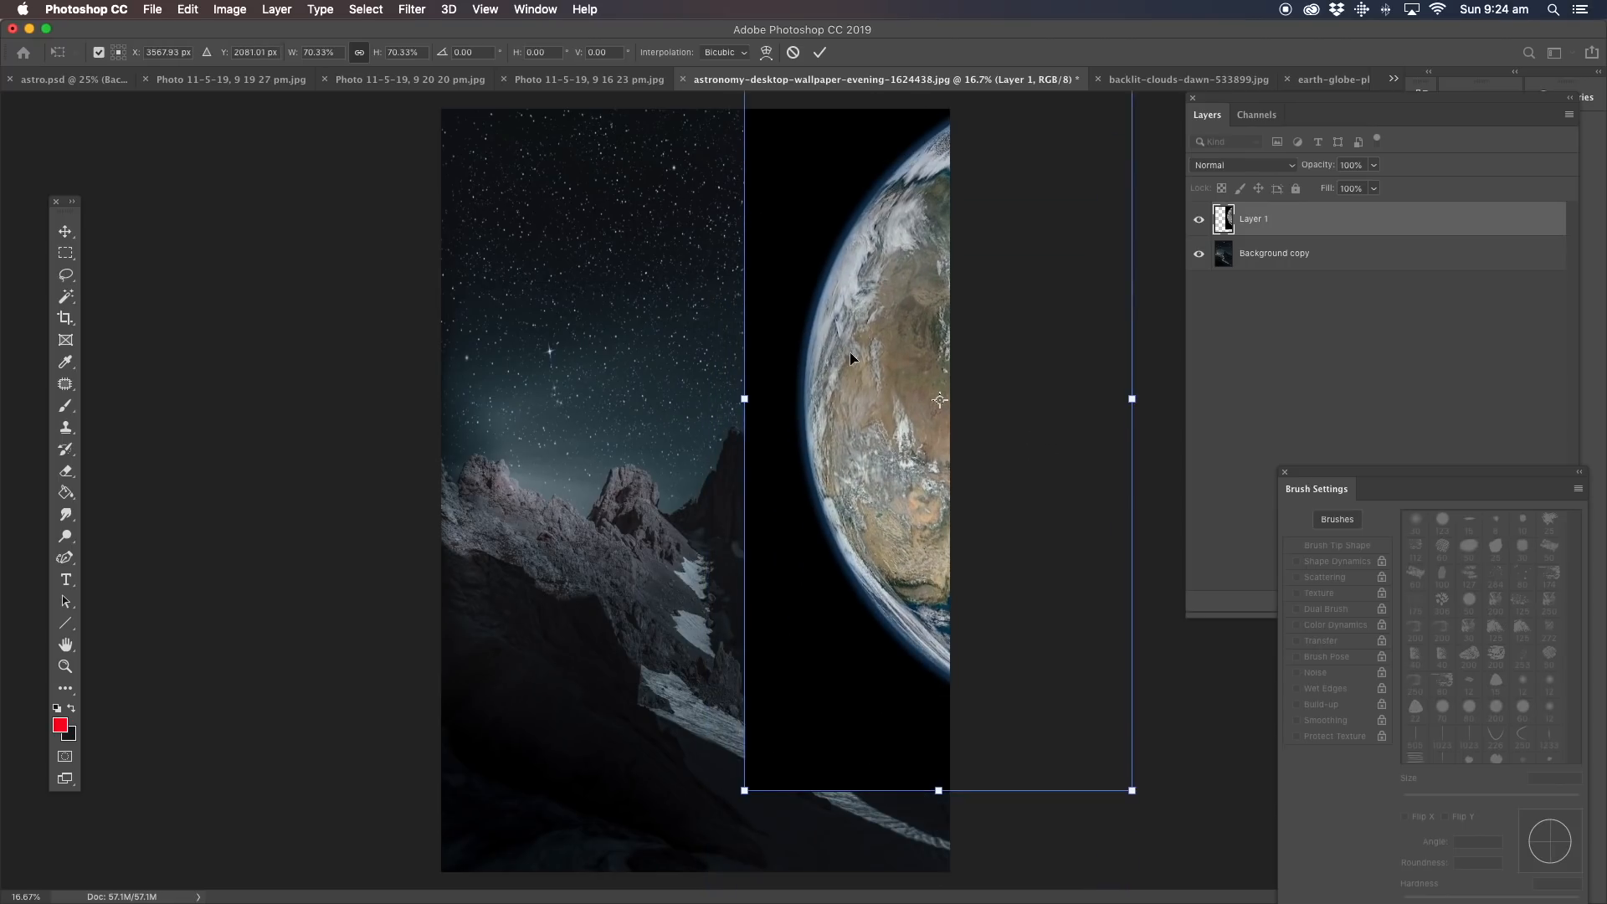
drag(853, 449, 708, 453)
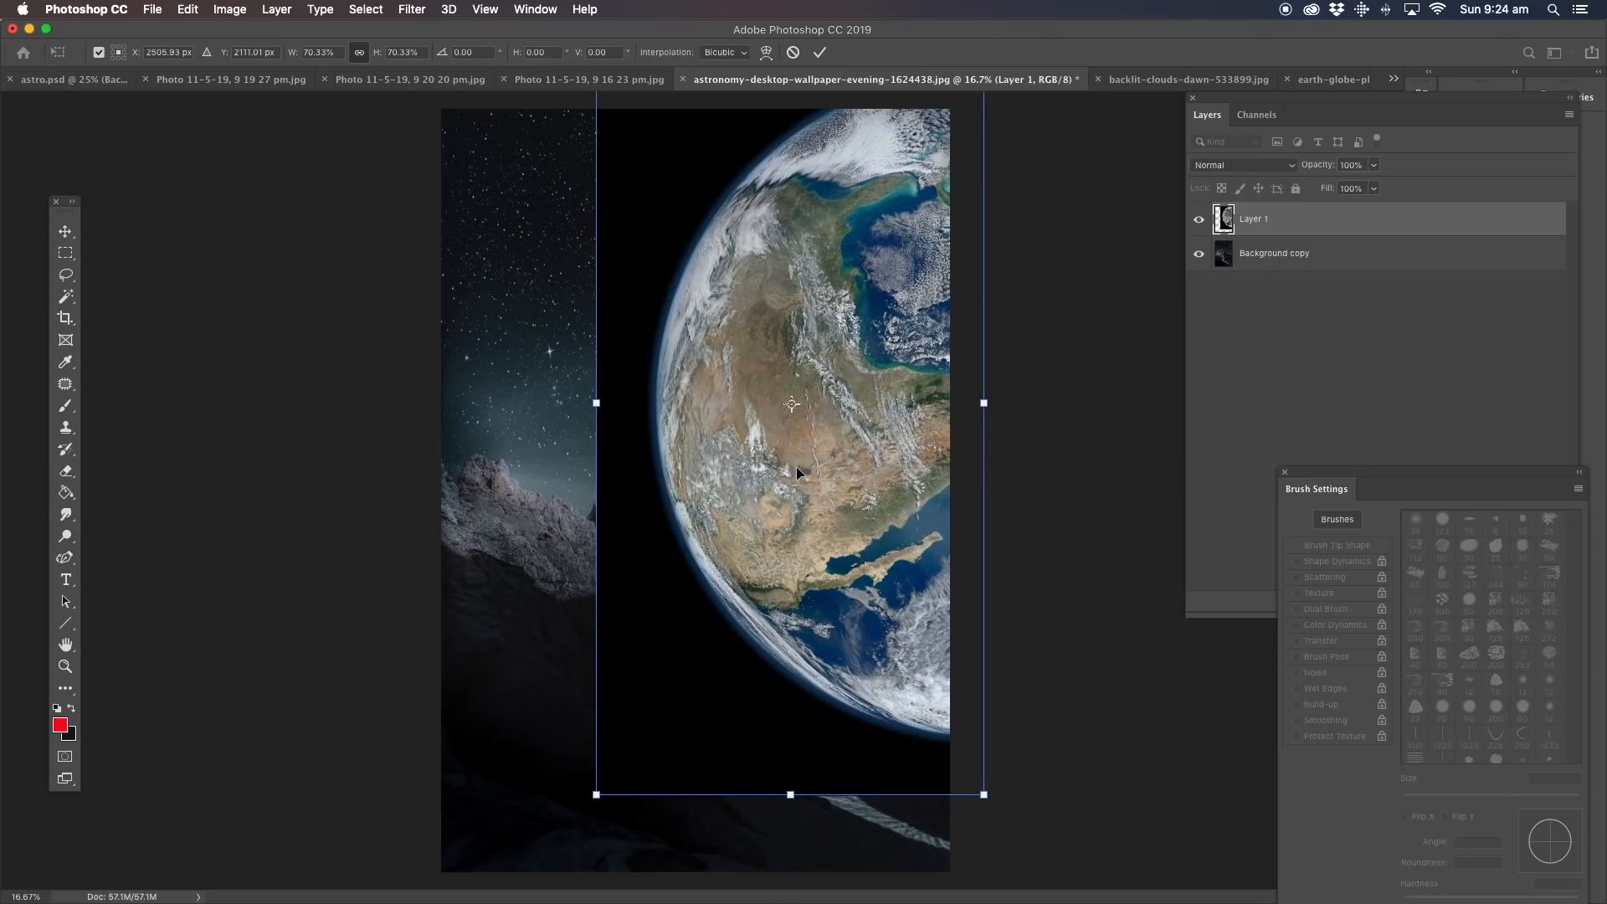
drag(790, 500, 829, 402)
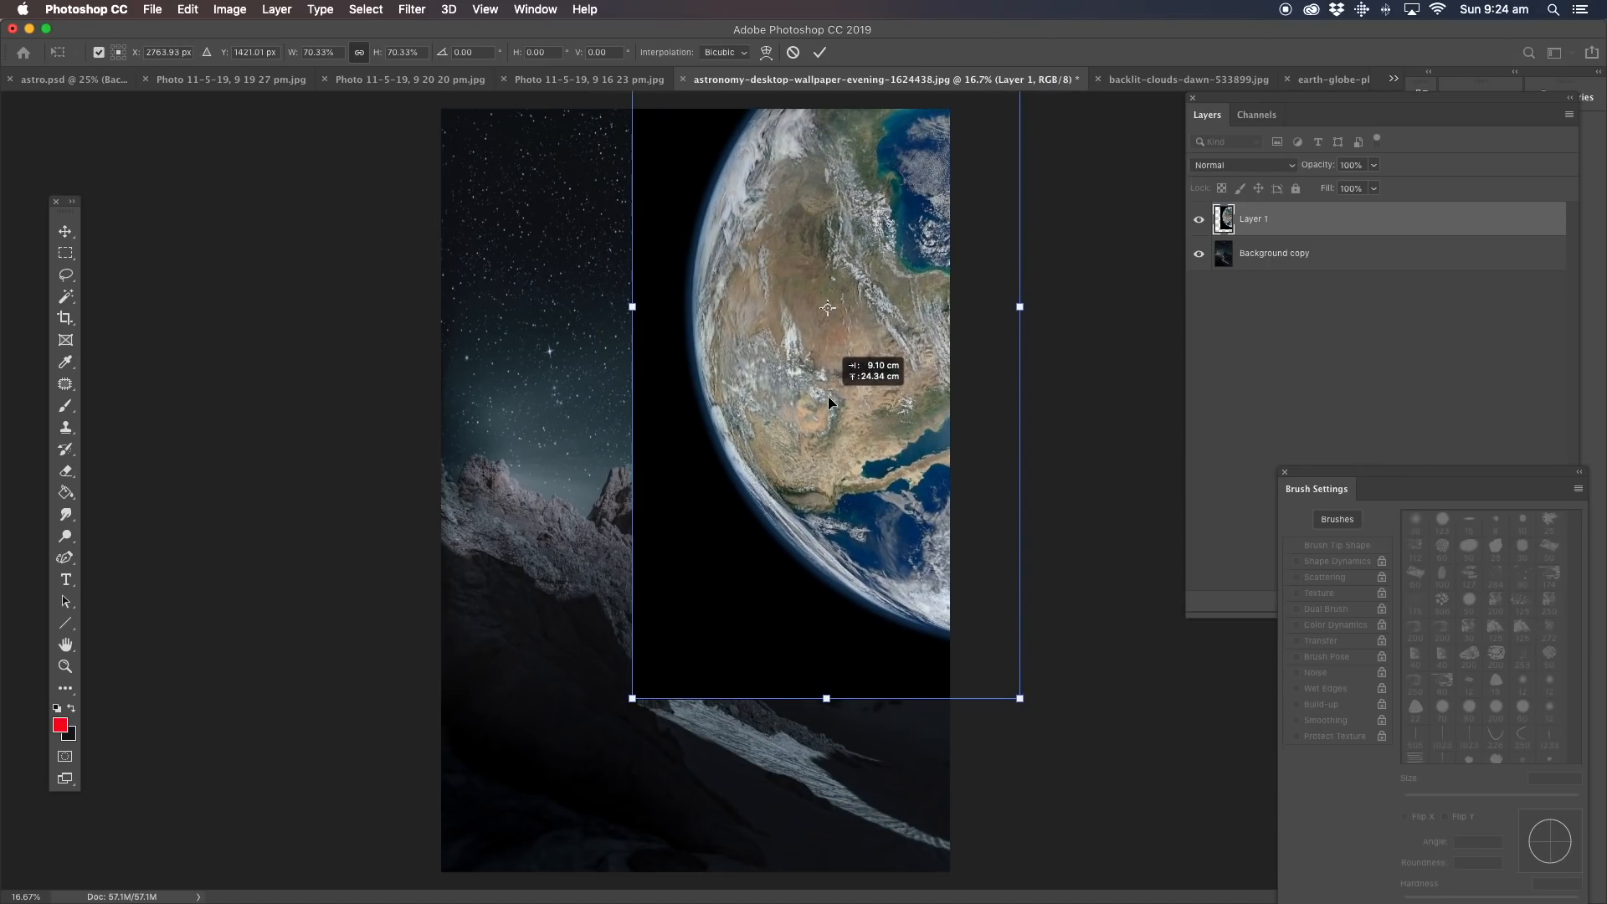
Delete the black surroundings of the Earth using Magic Wand selections, hiding the Background copy layer while working and showing it again.
click(66, 275)
click(66, 297)
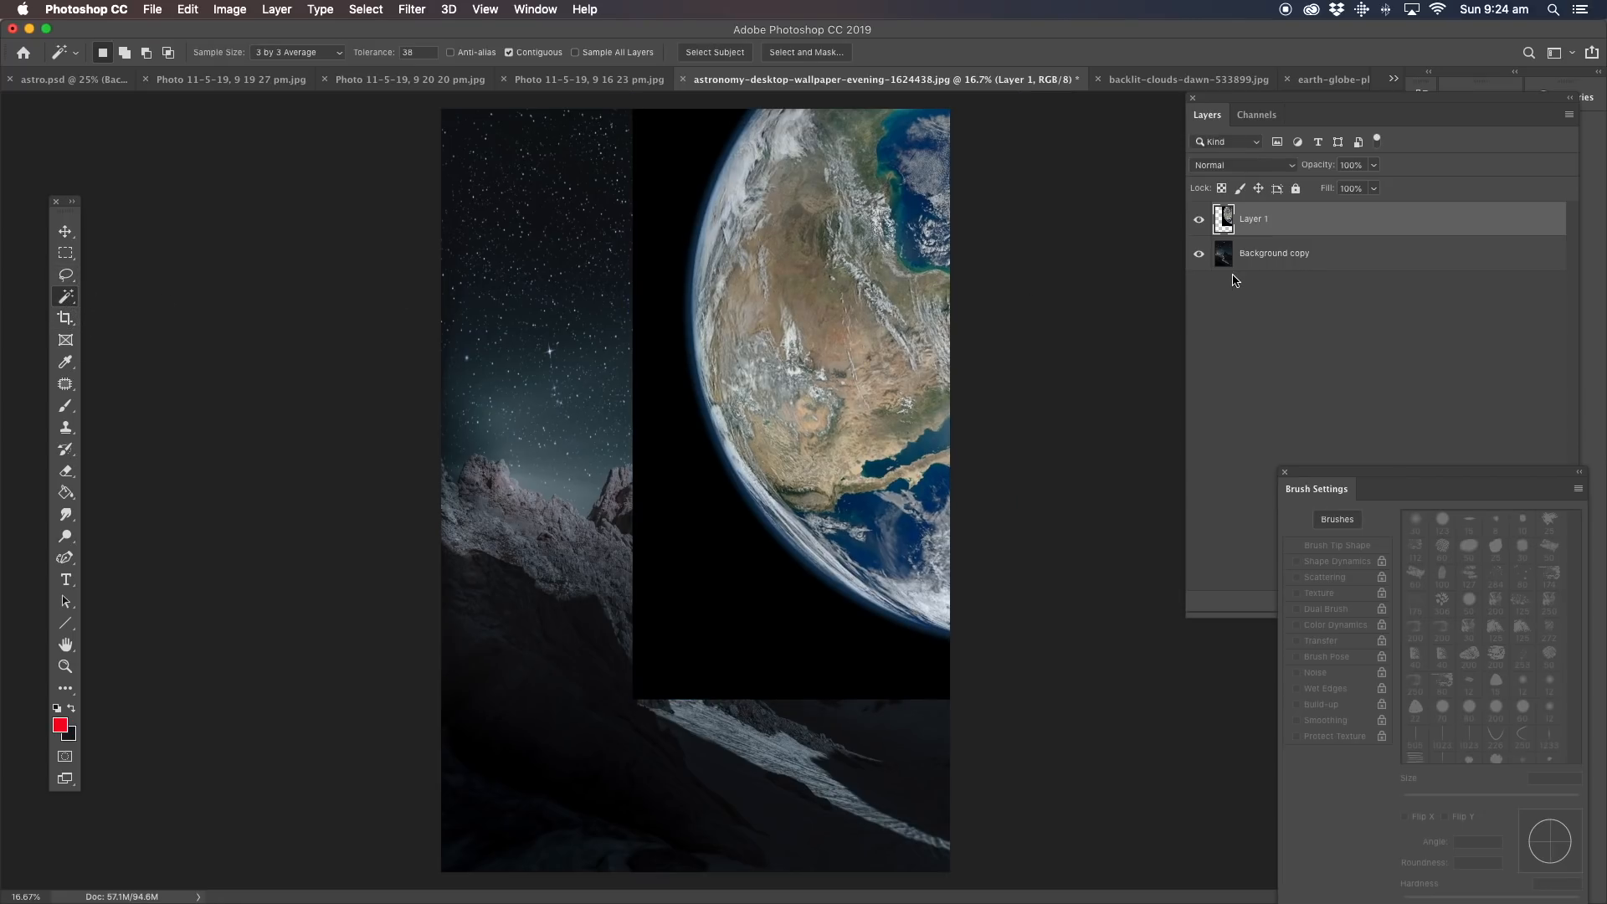
click(1199, 253)
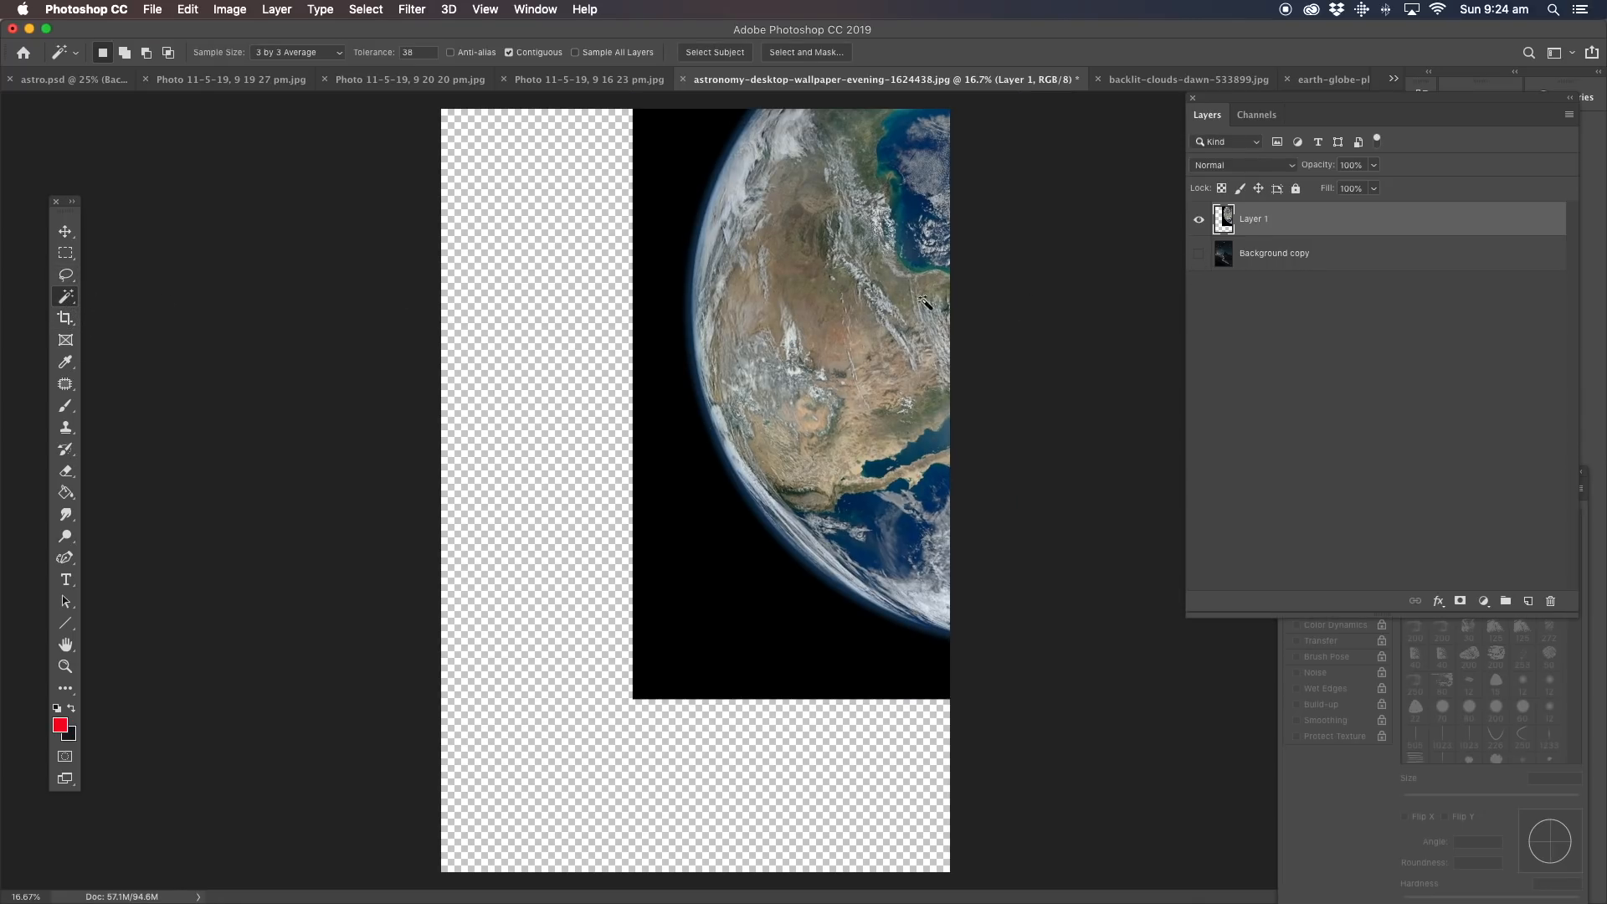
click(670, 339)
key(Delete)
click(691, 349)
key(Delete)
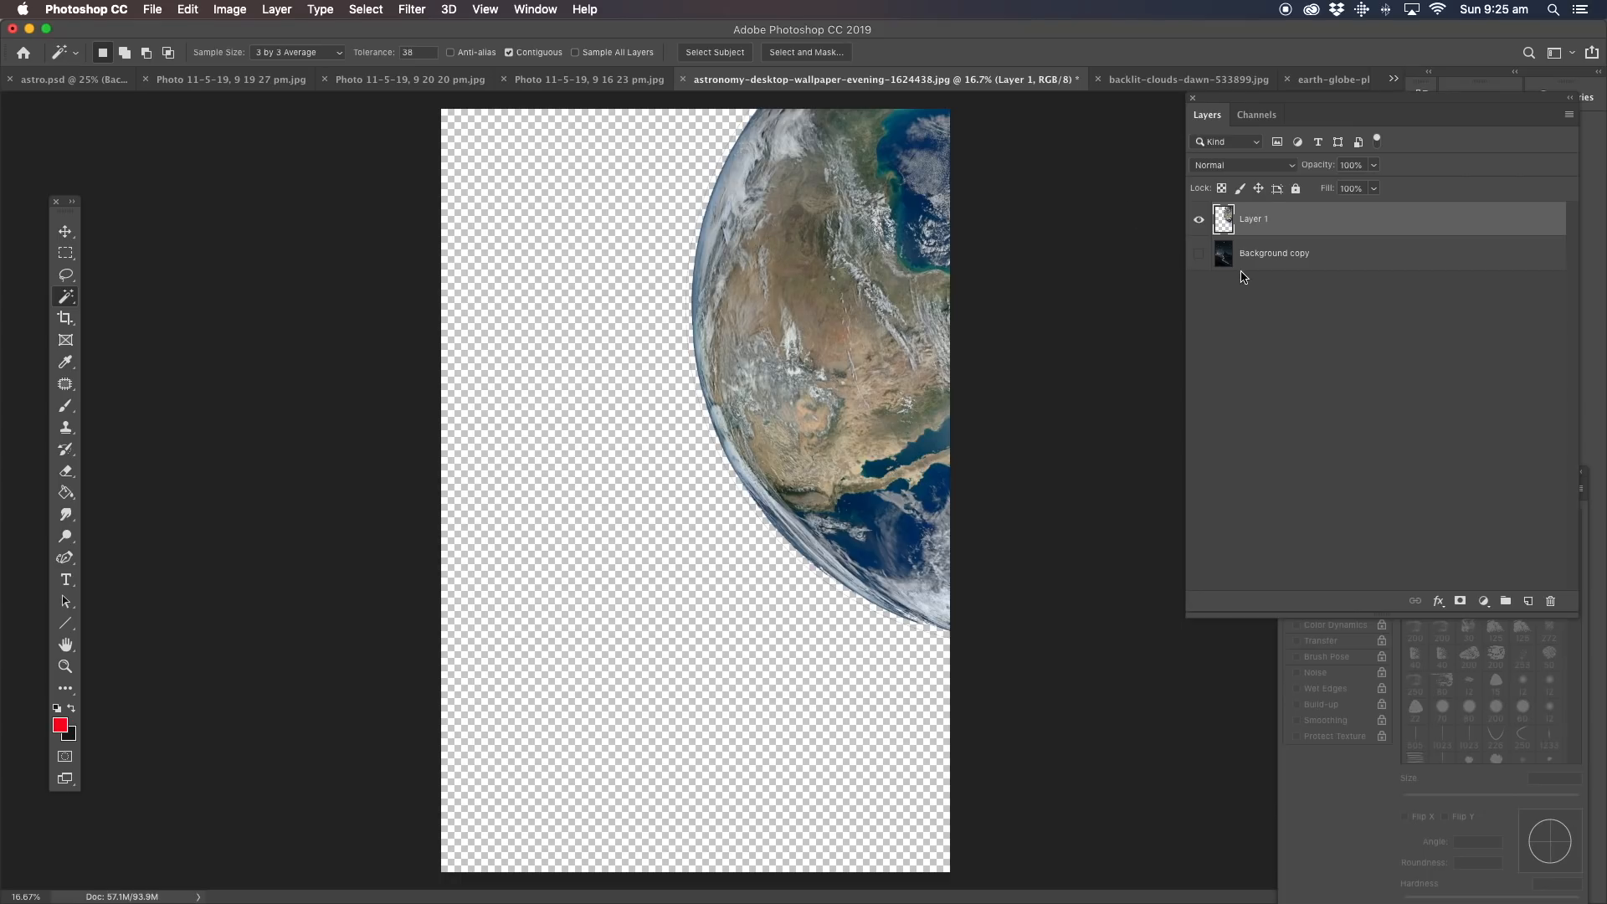
click(1200, 254)
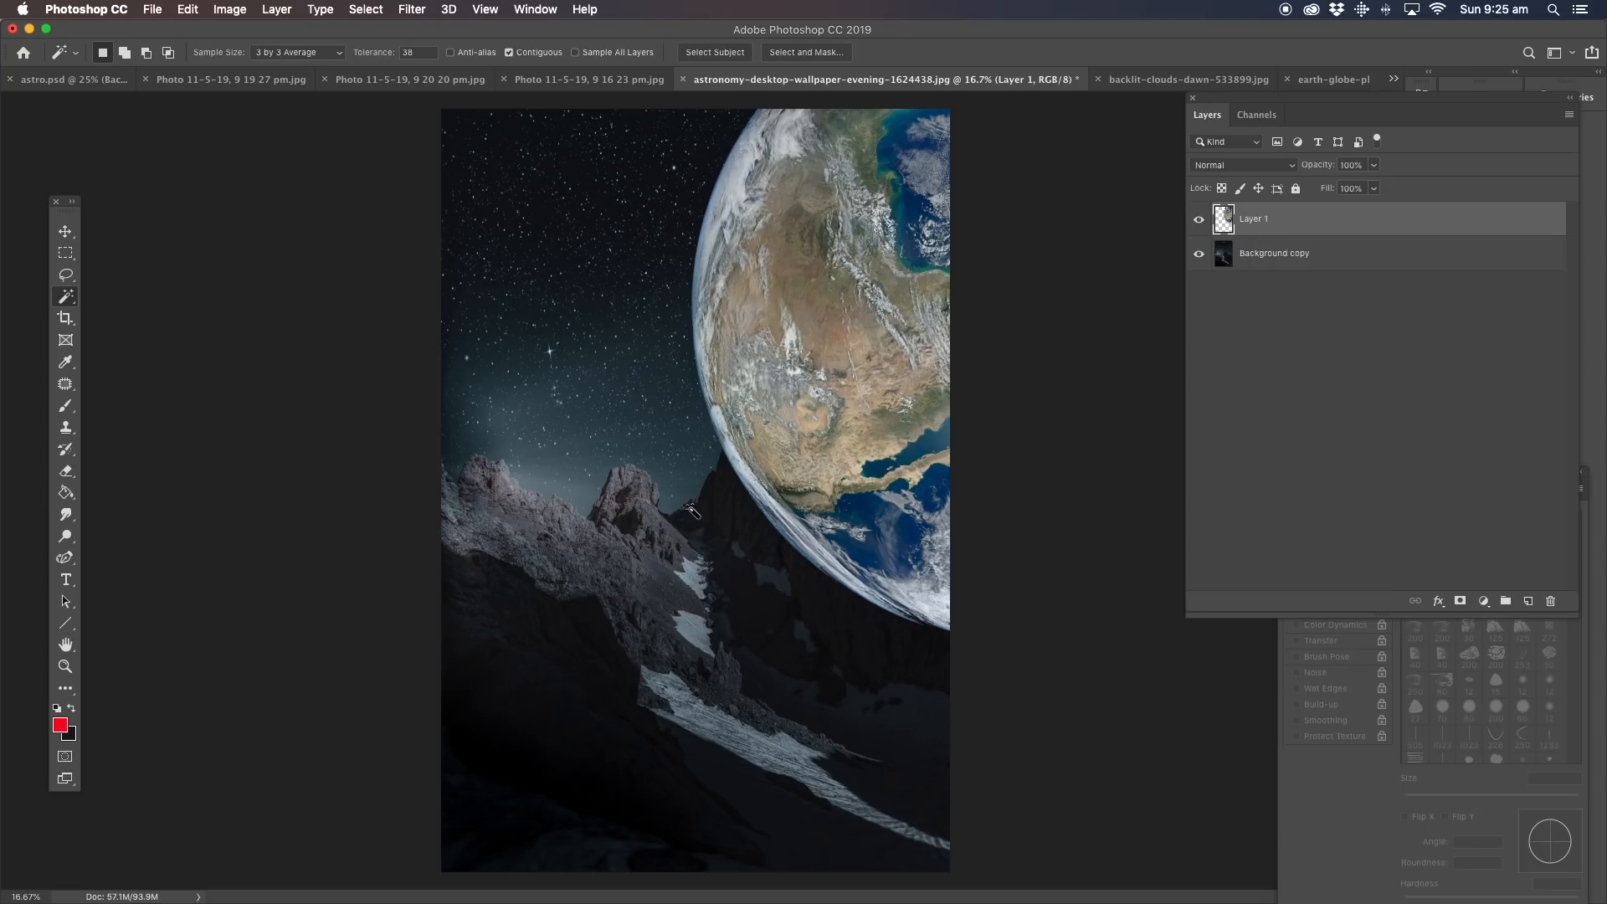
Hide the Earth layer and make the Background copy layer active.
click(1200, 221)
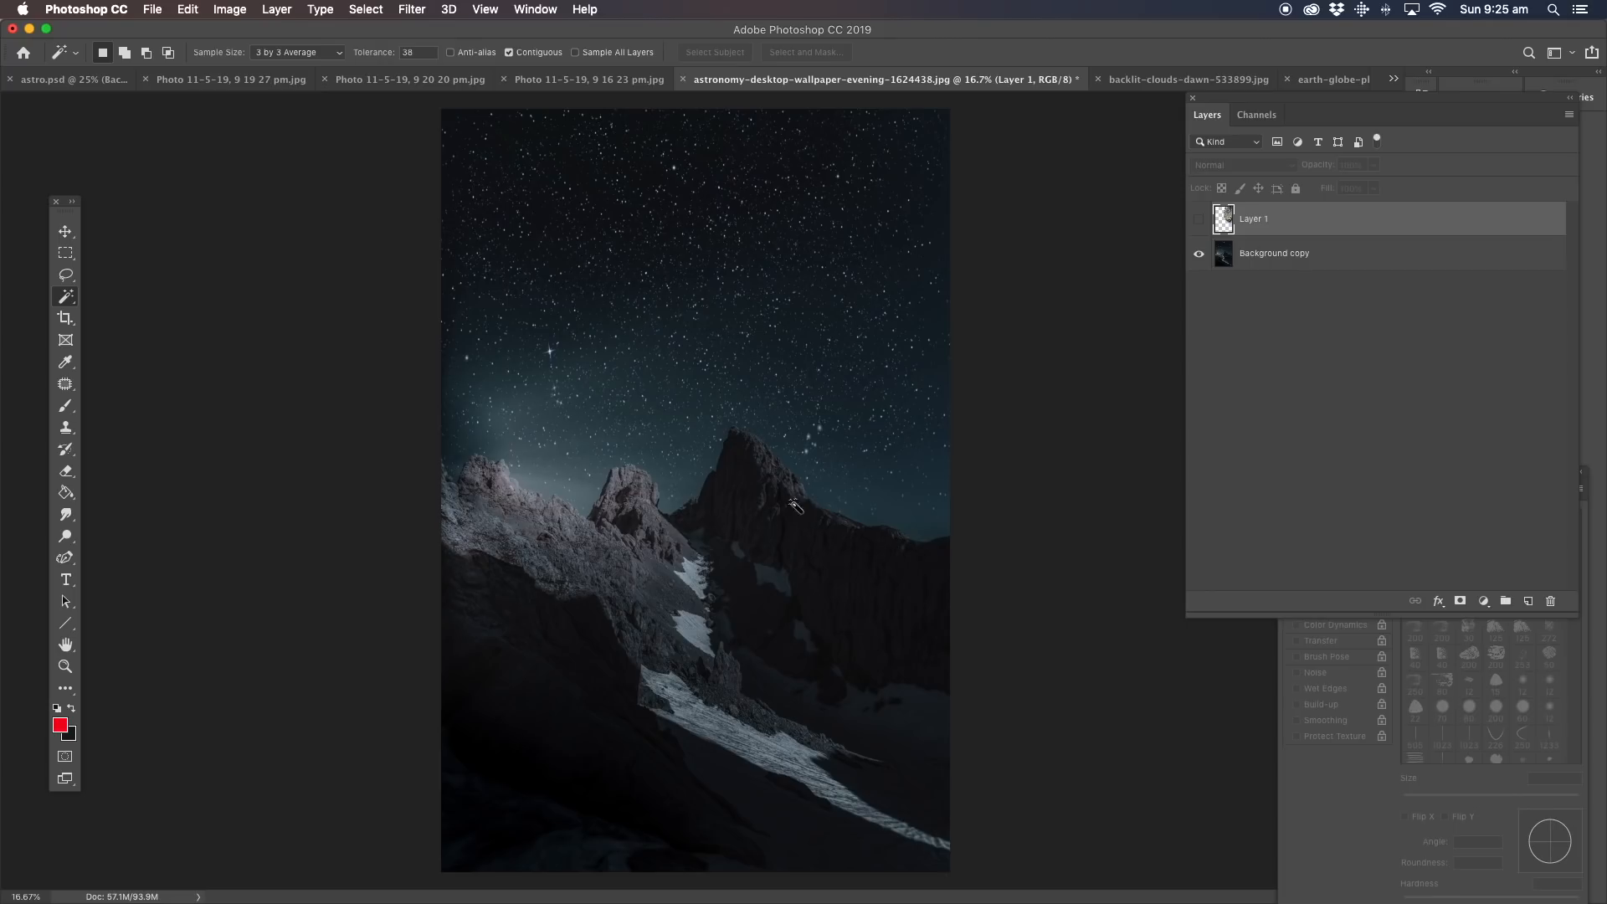
click(1199, 220)
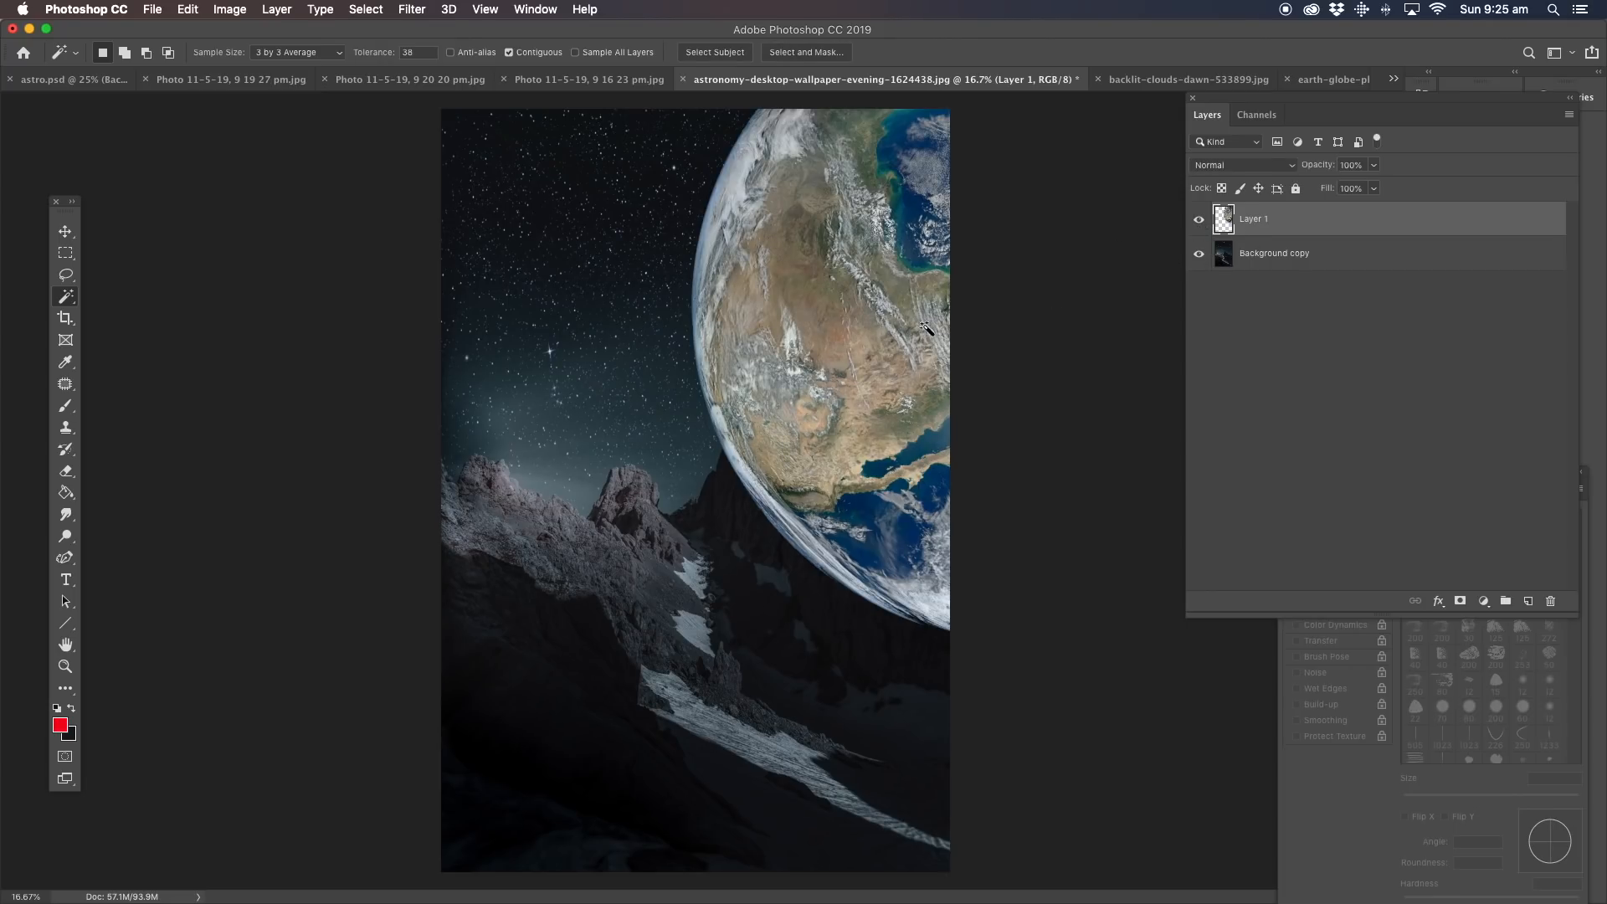
click(1199, 221)
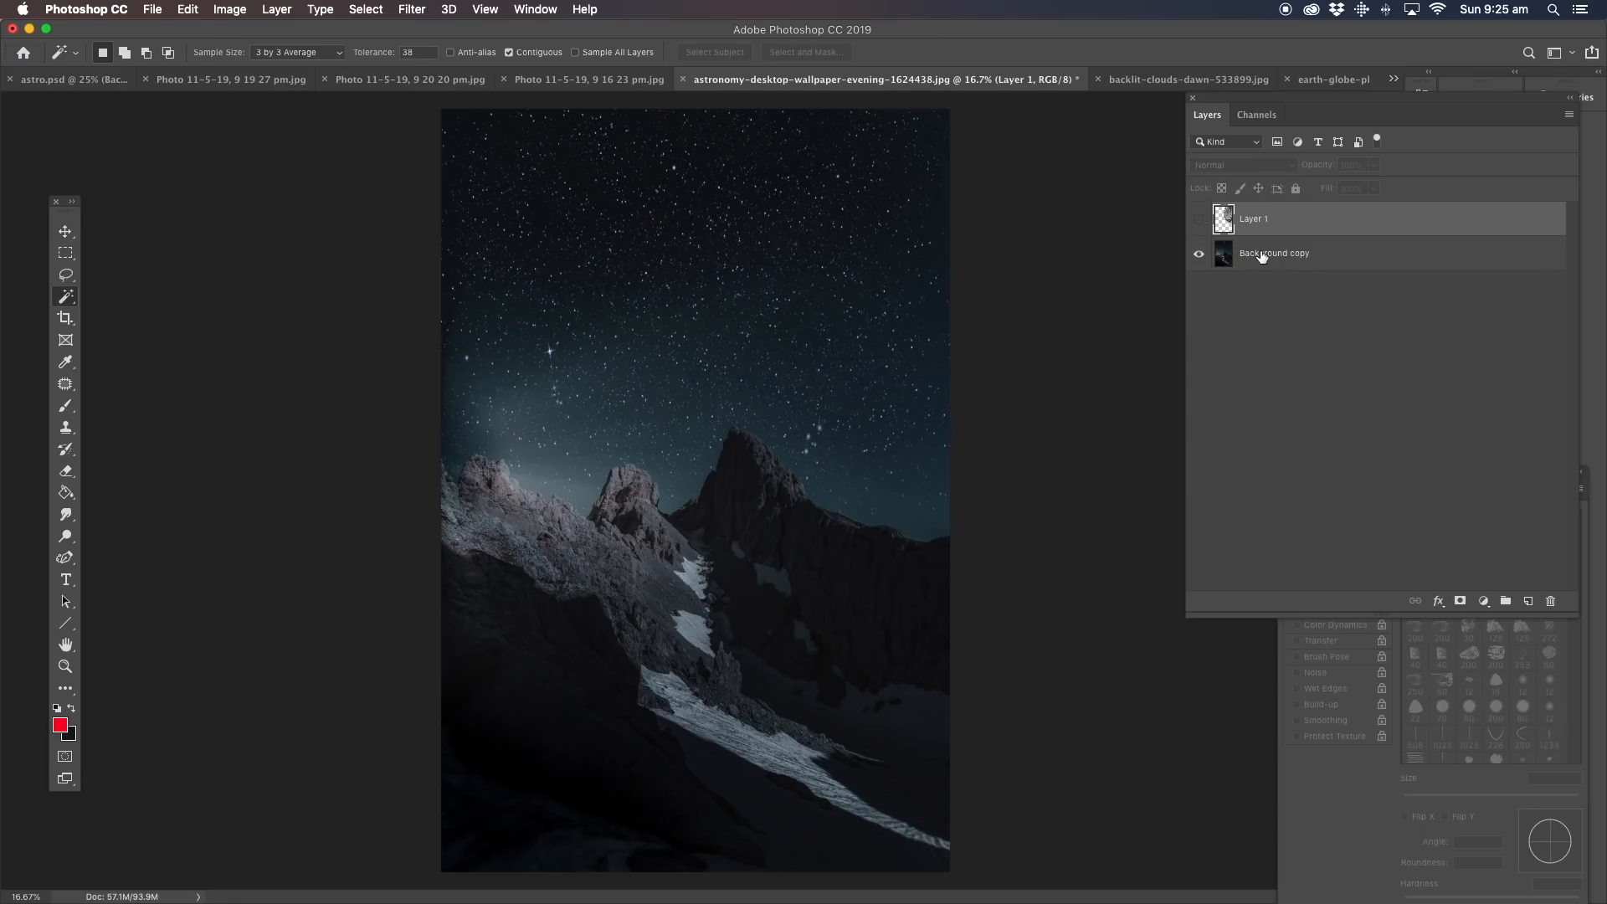
click(1260, 254)
click(753, 457)
click(67, 274)
click(782, 352)
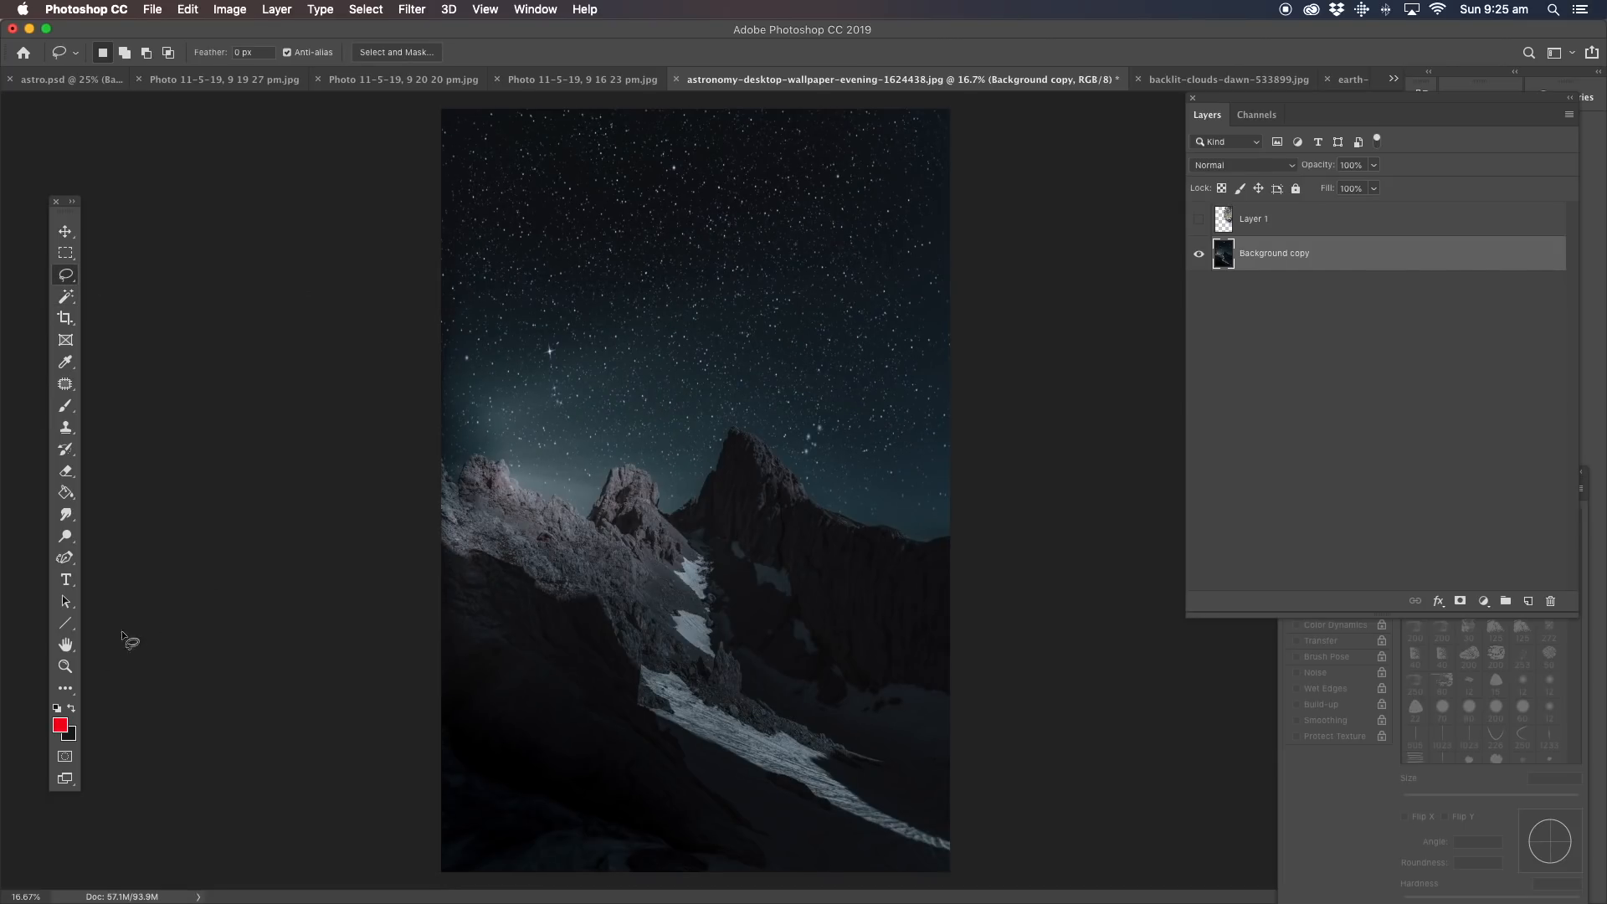
Brighten the Background copy layer with a Brightness/Contrast adjustment so the dark peak separates better from the sky.
click(65, 666)
click(868, 563)
drag(912, 497, 753, 515)
click(778, 526)
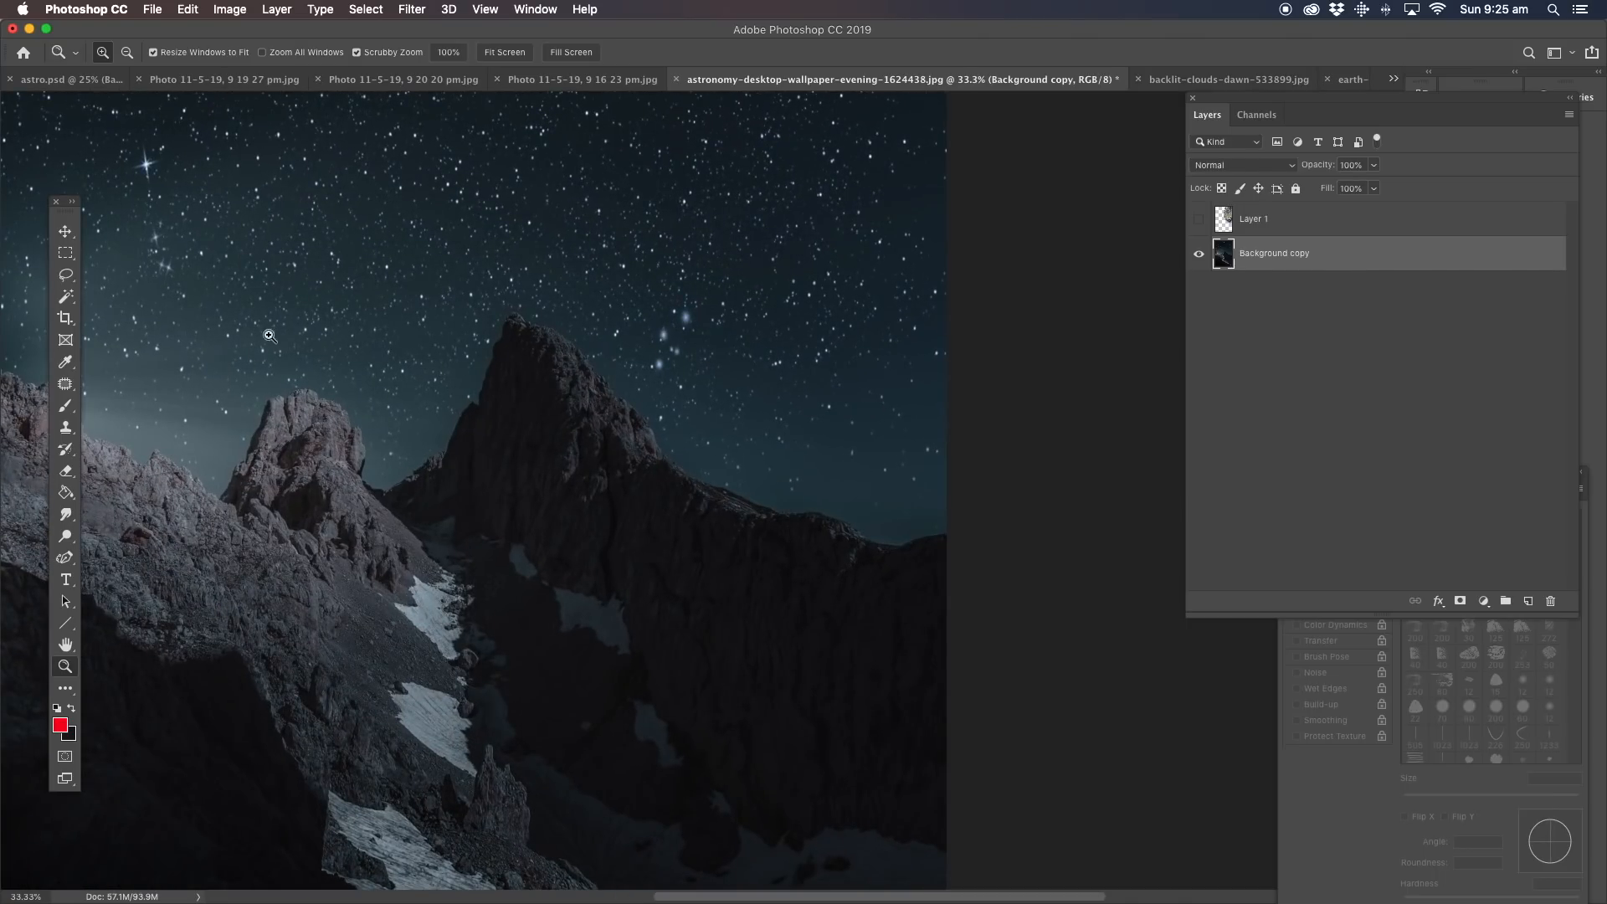
click(66, 296)
click(230, 9)
mouse_move(255, 52)
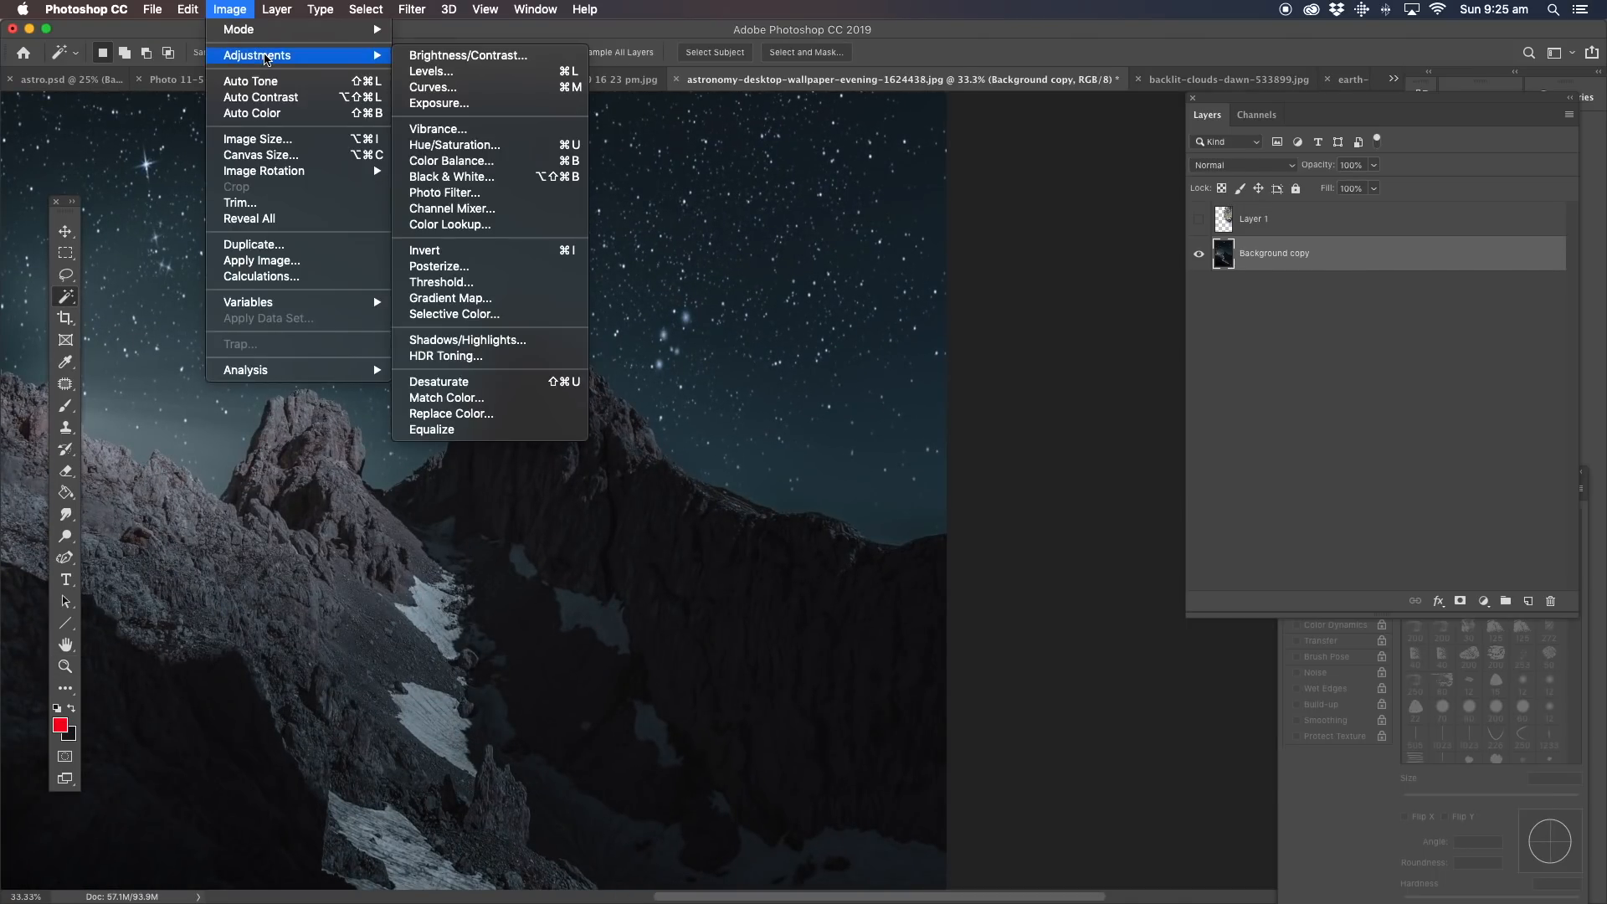
click(502, 52)
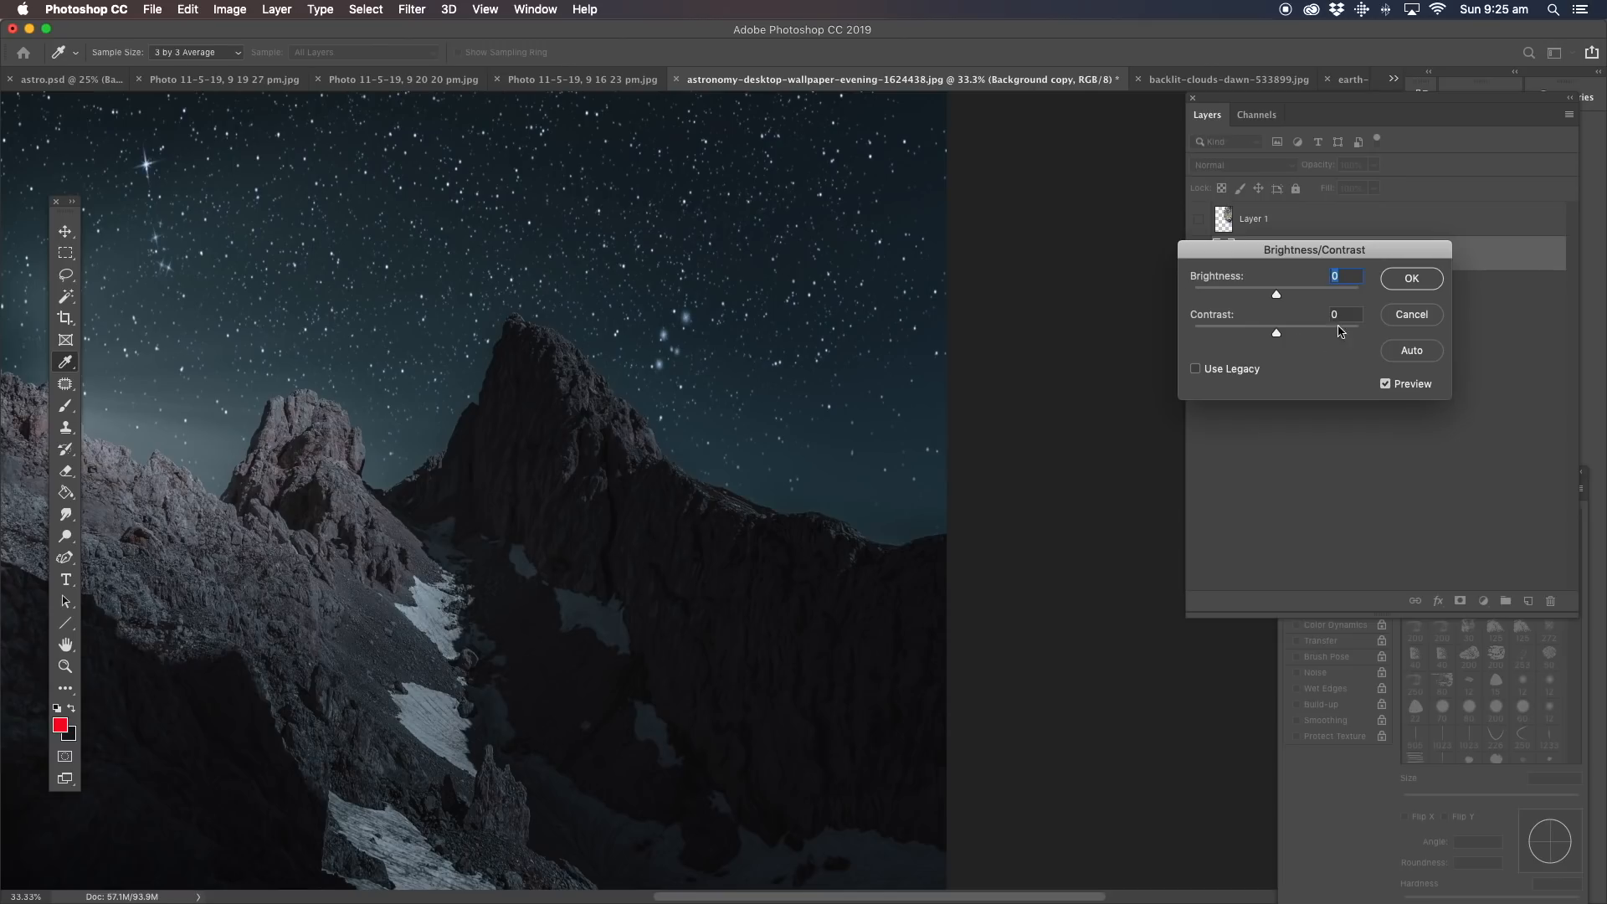
drag(1287, 296, 1312, 294)
click(1412, 281)
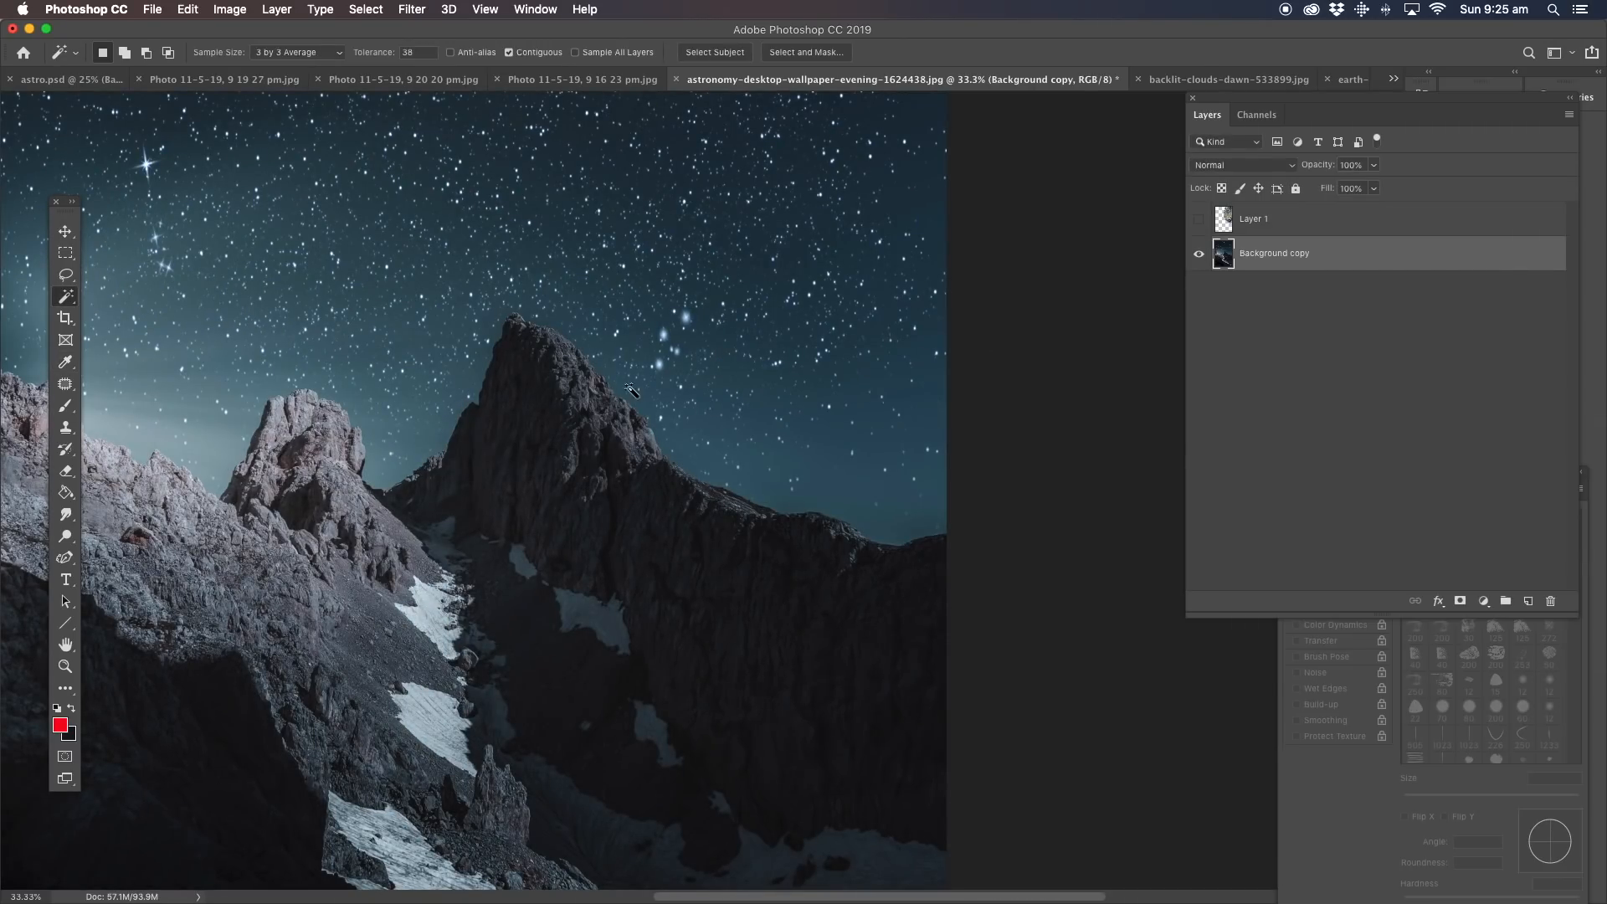
Try to select the dark mountain peak with the Magic Wand, clear the selection, and switch to the Lasso tool.
click(638, 449)
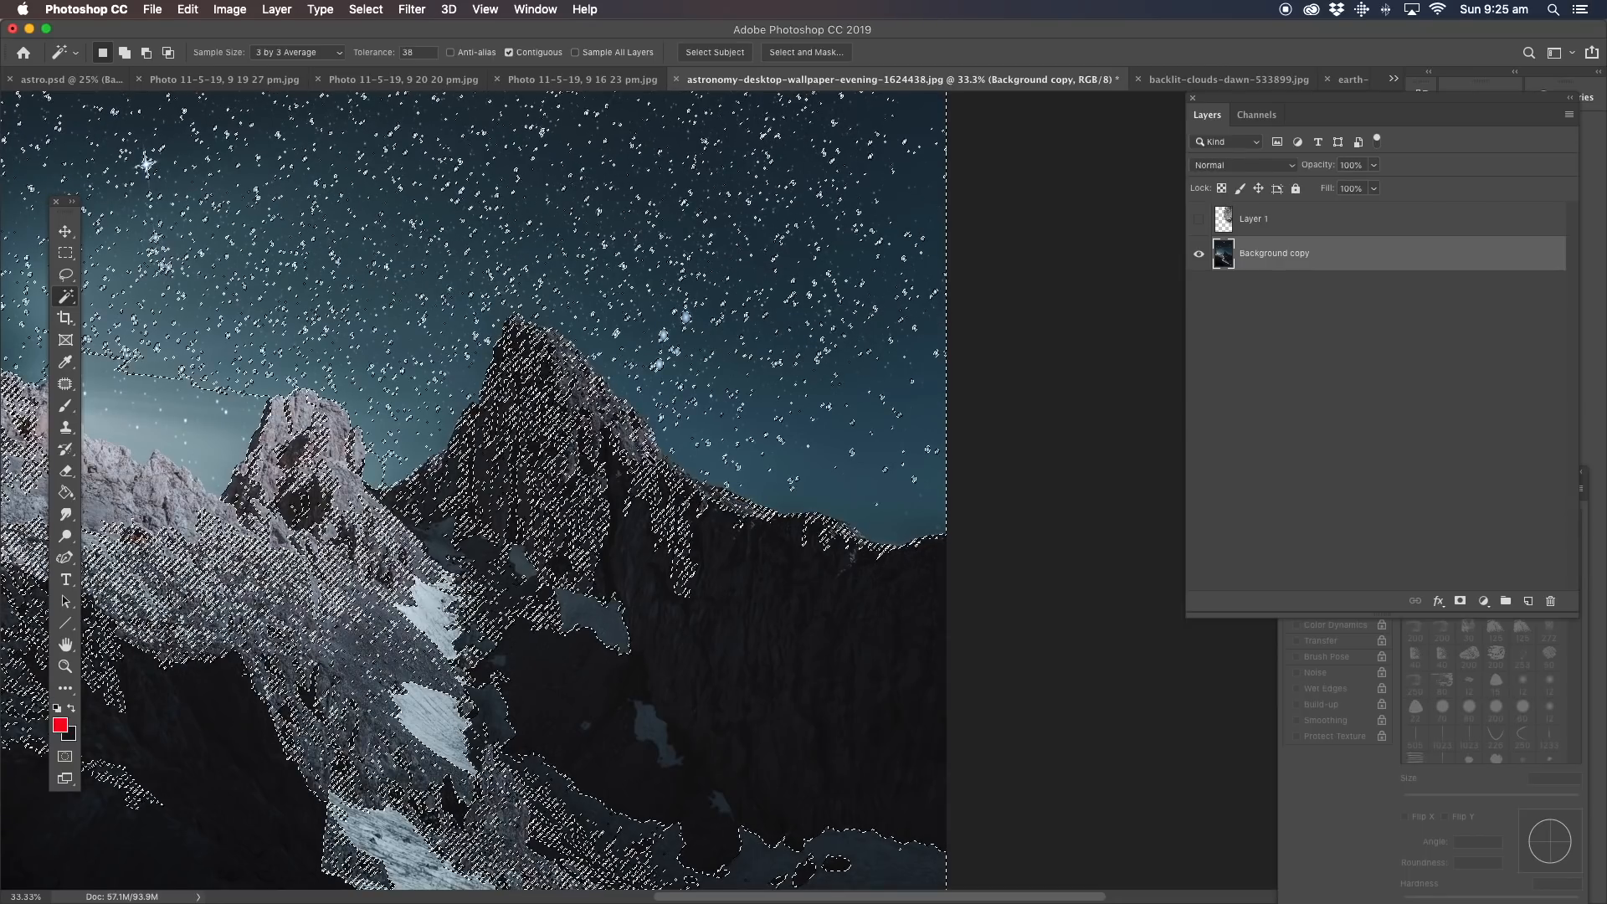
click(700, 519)
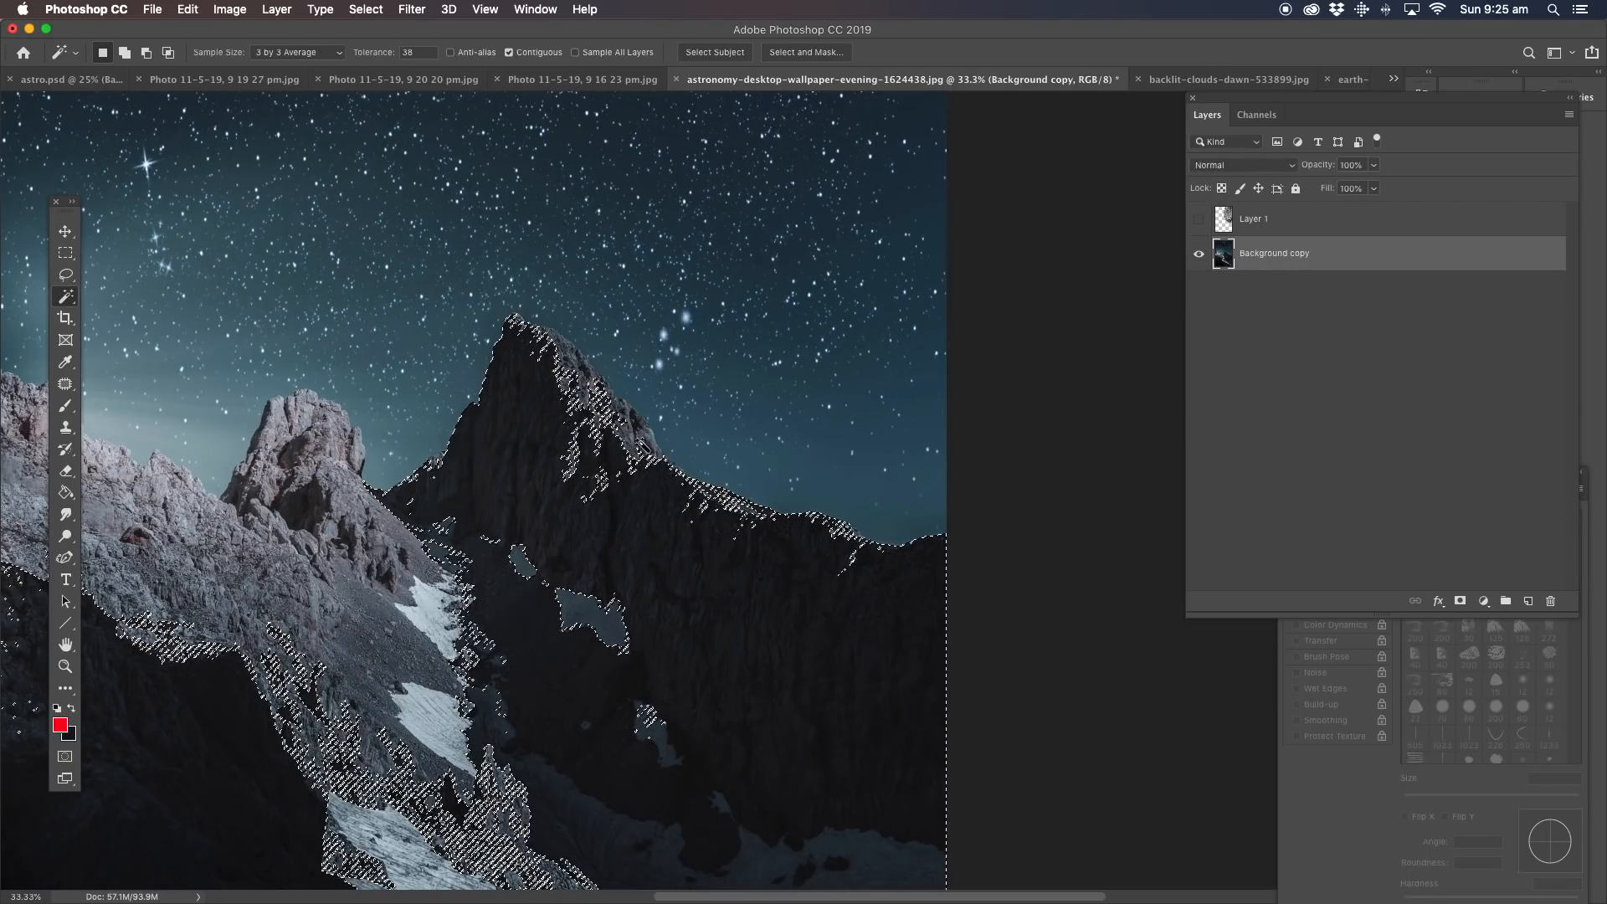
click(630, 446)
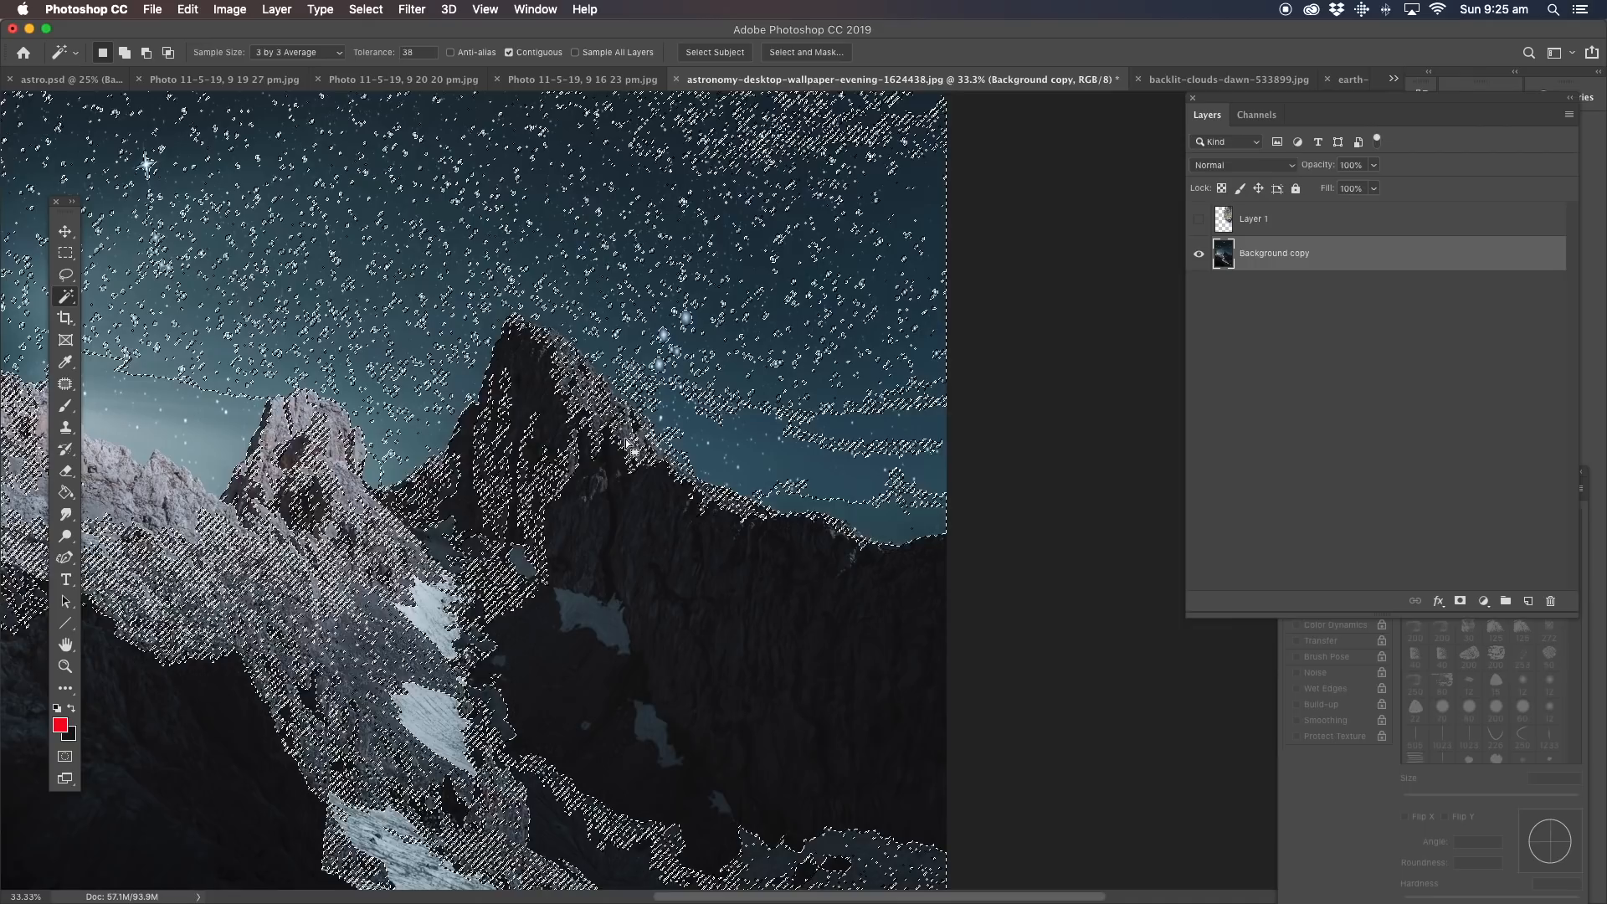
click(627, 449)
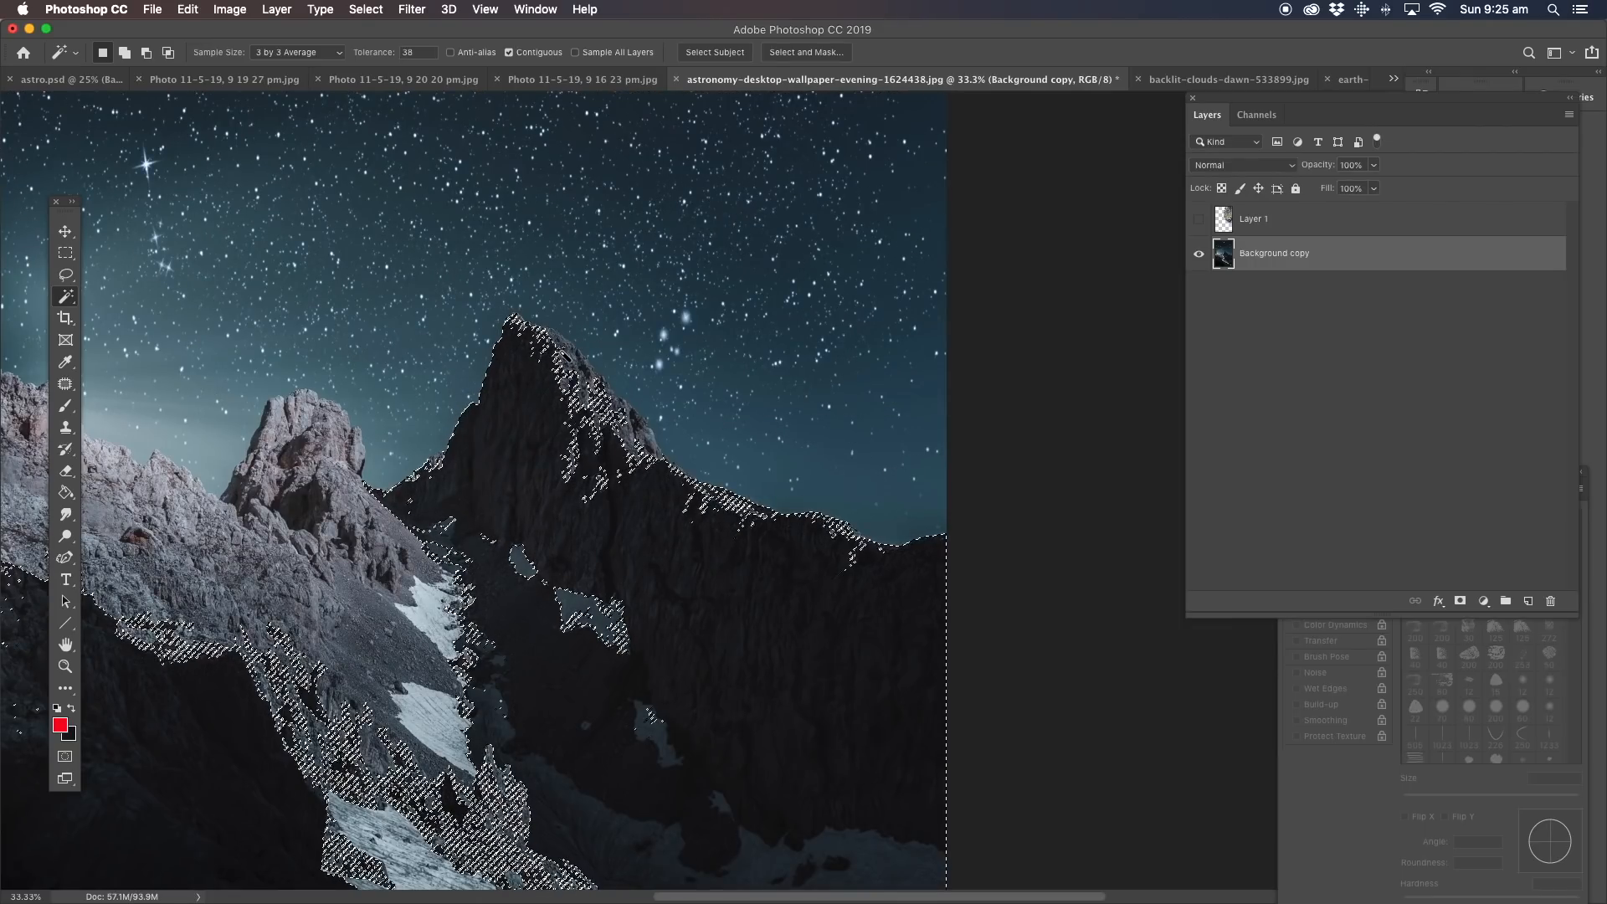
click(557, 387)
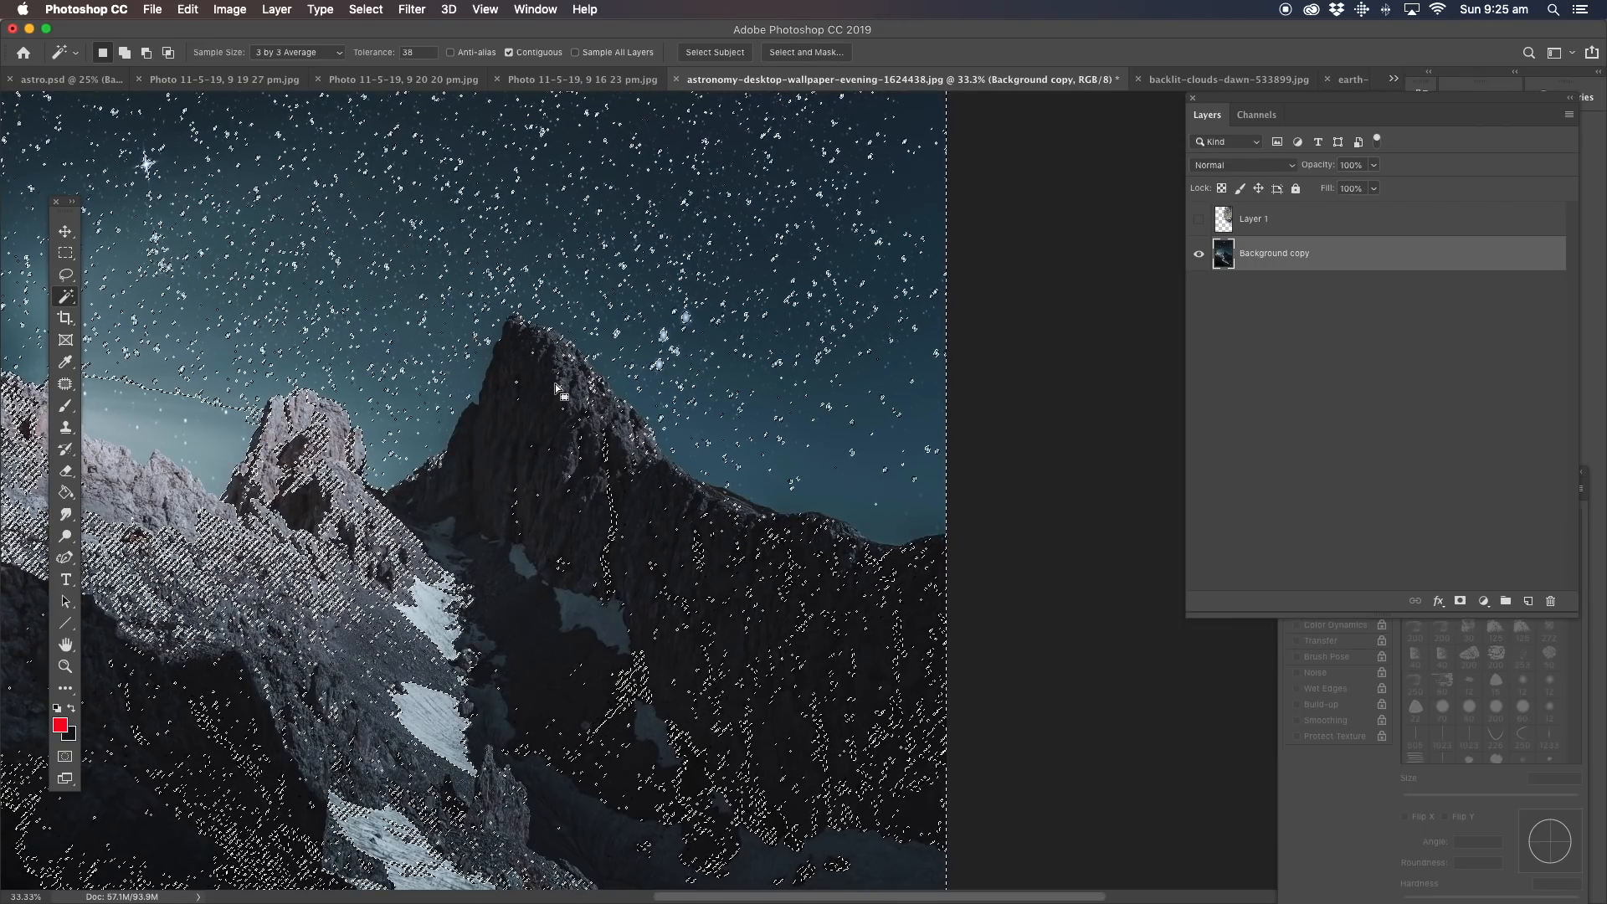
key(ctrl+d)
key(l)
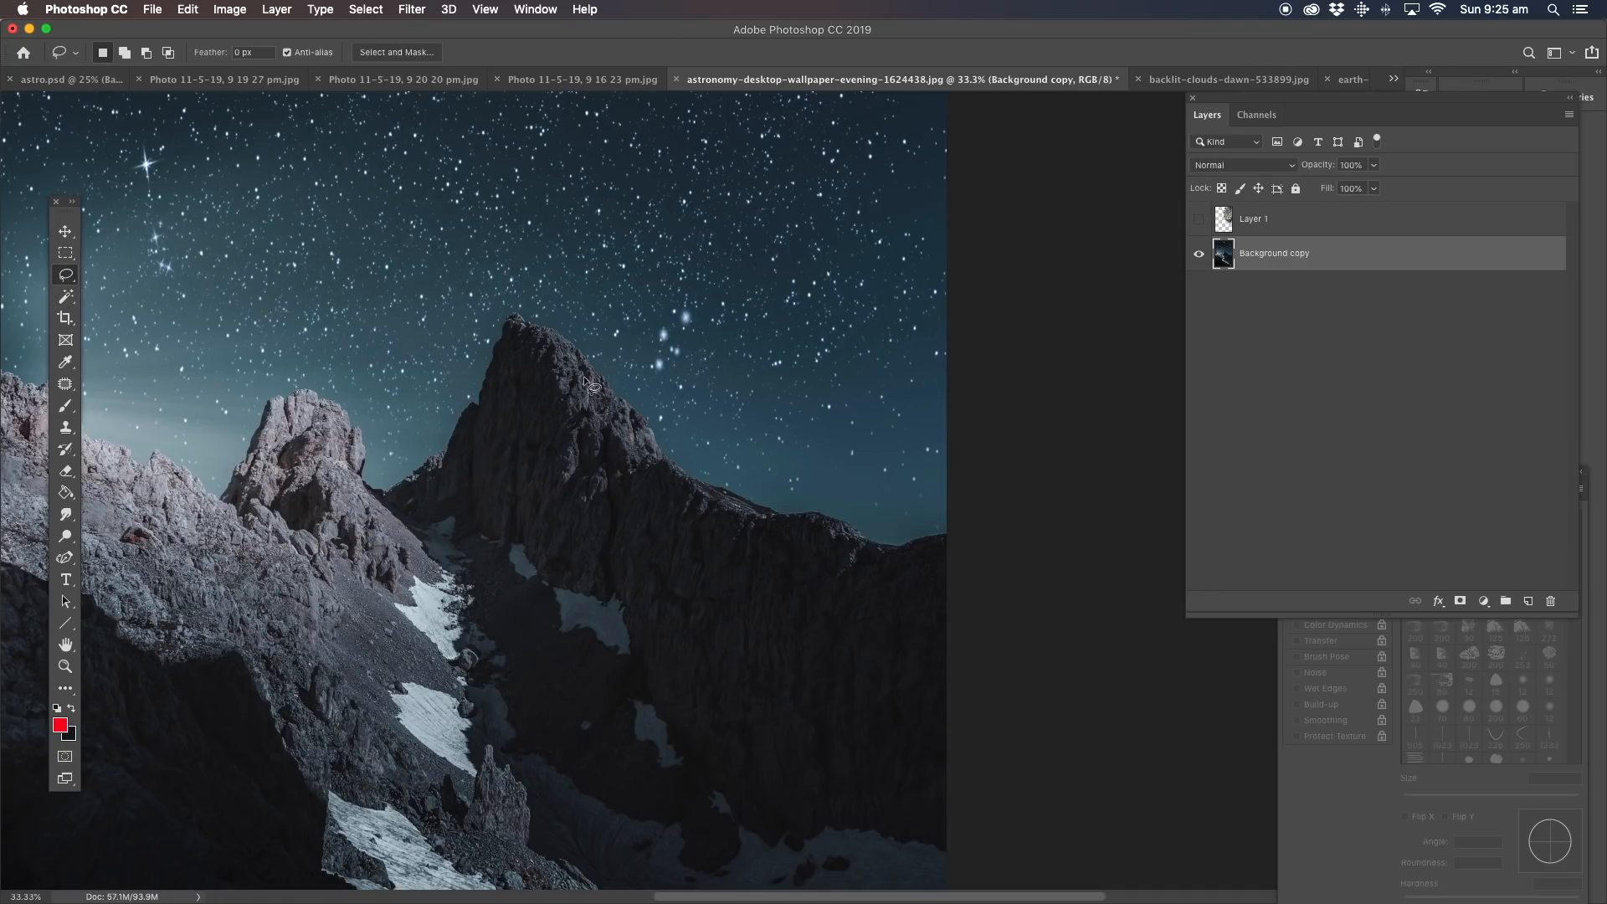
Lasso around the dark mountain peak and ridge, show Layer 1, and cut the overlapping part of the Earth from it.
mouse_move(563, 334)
mouse_down()
mouse_move(682, 469)
mouse_move(732, 497)
mouse_move(987, 563)
mouse_move(950, 728)
mouse_move(394, 684)
mouse_move(442, 432)
mouse_up()
drag(512, 303, 512, 305)
click(1199, 219)
click(1252, 224)
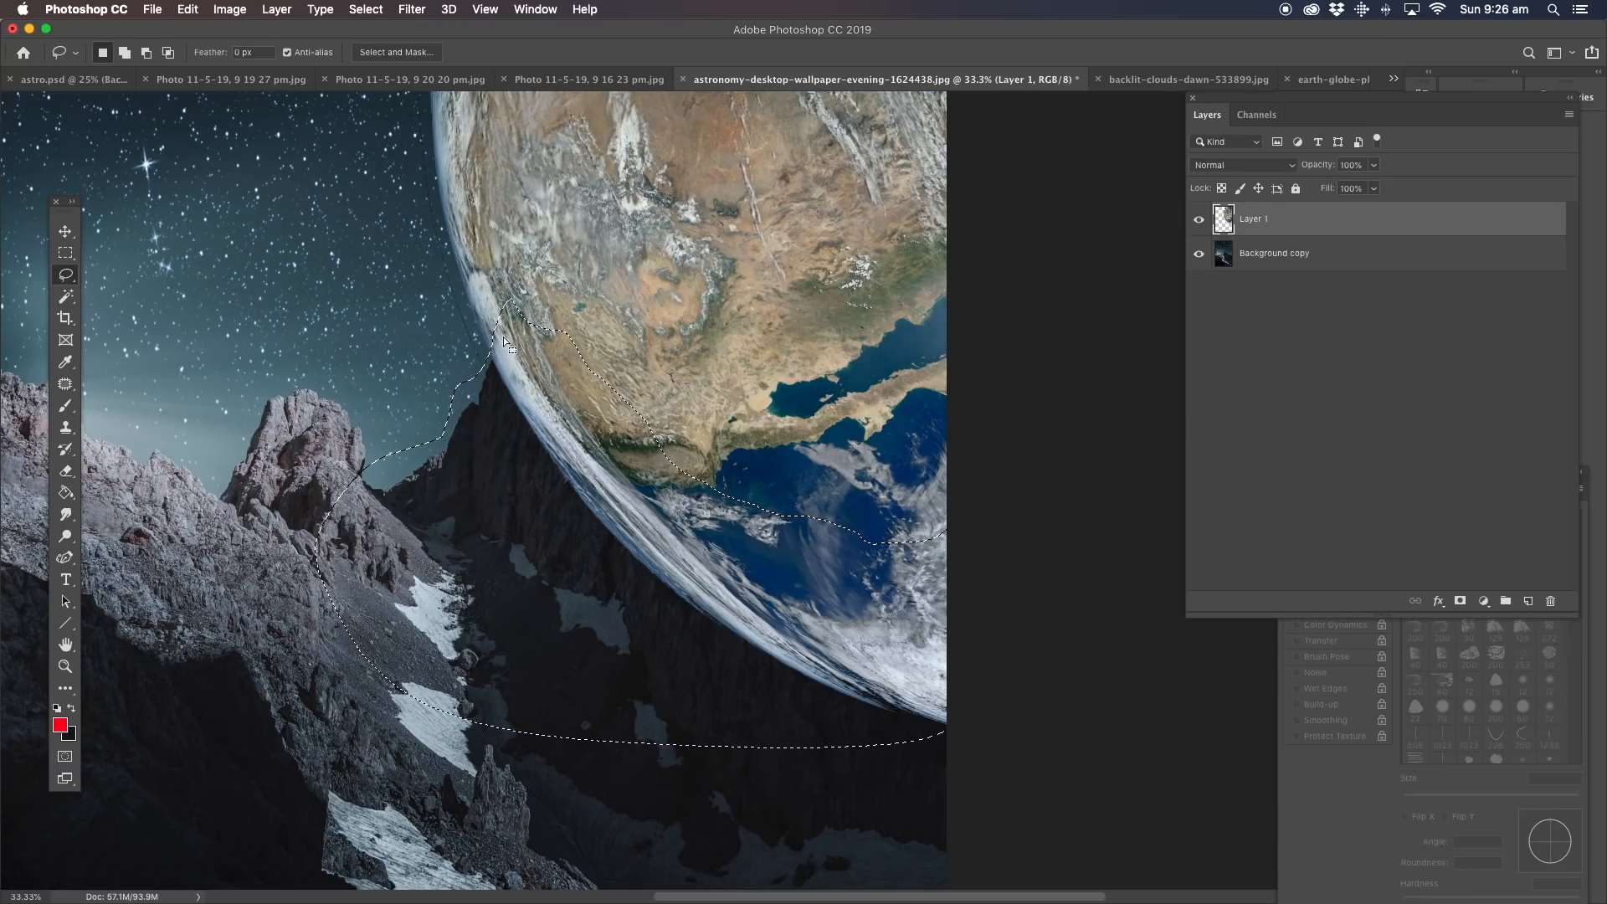
key(super+x)
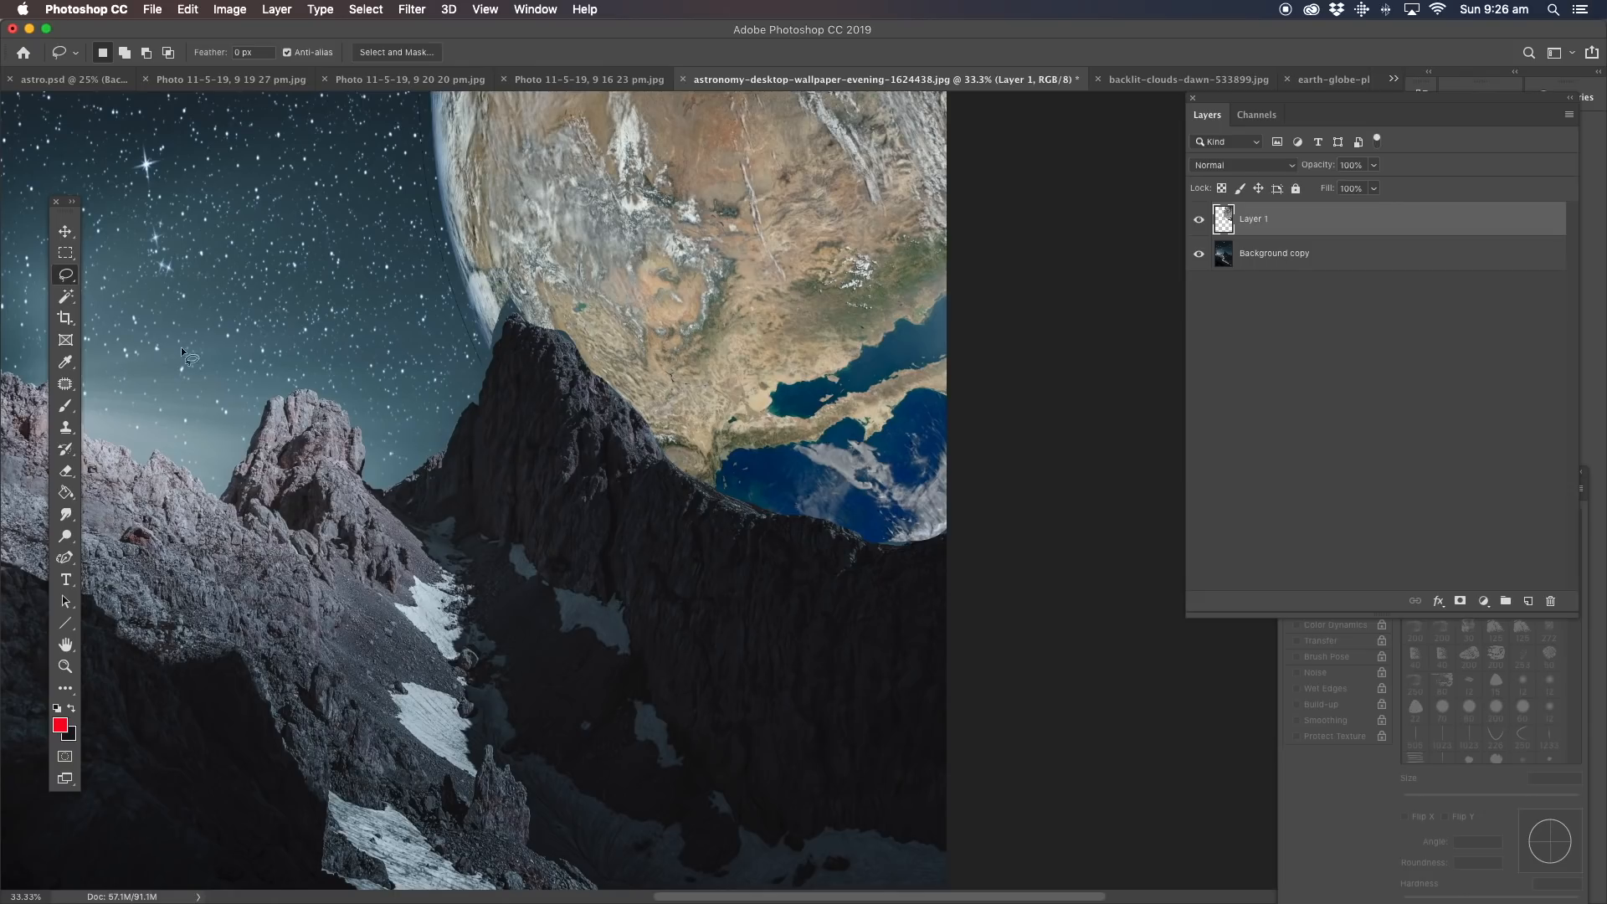
Examine the whole composition to check how the Earth sits behind the mountain ridge.
click(65, 231)
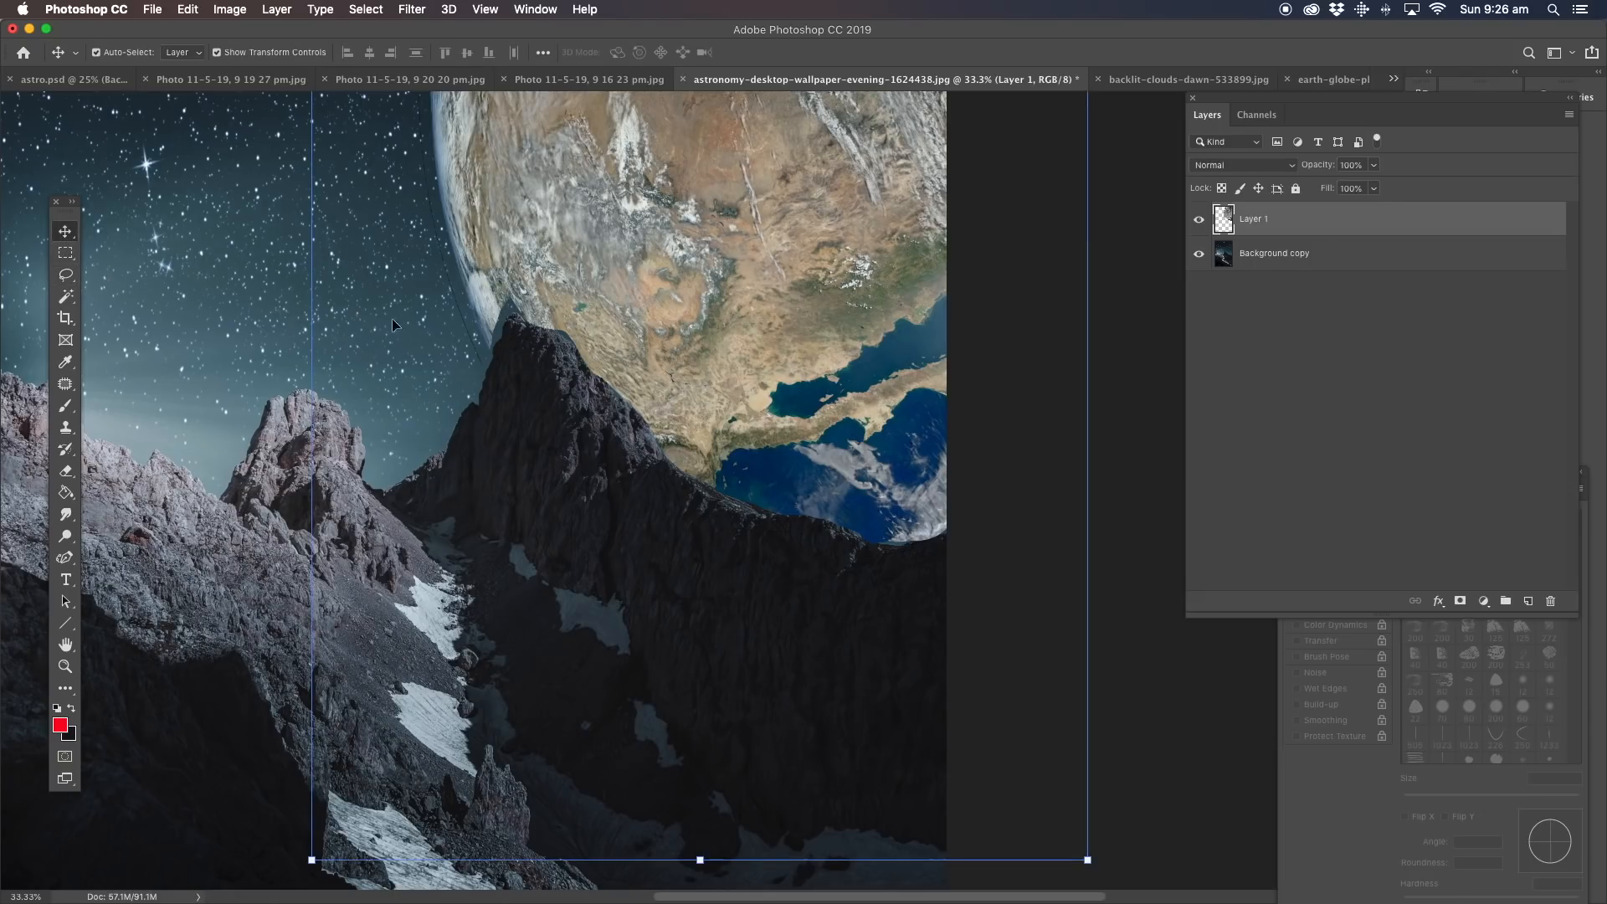
click(65, 666)
alt+click(475, 391)
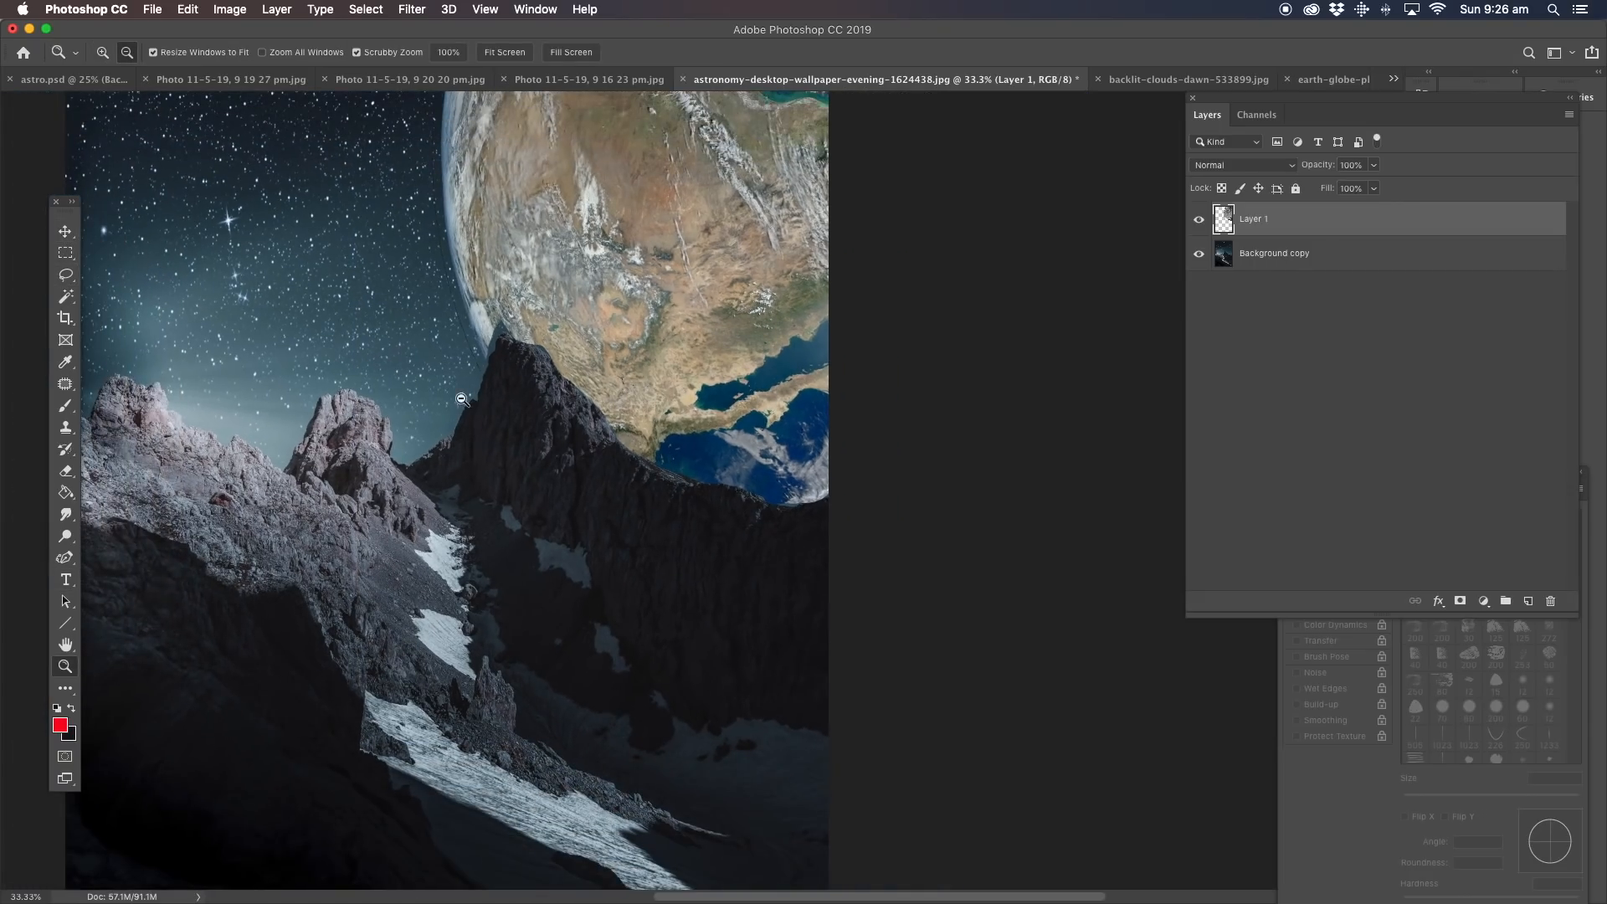
alt+click(474, 399)
alt+click(474, 399)
alt+click(475, 399)
drag(888, 525, 527, 387)
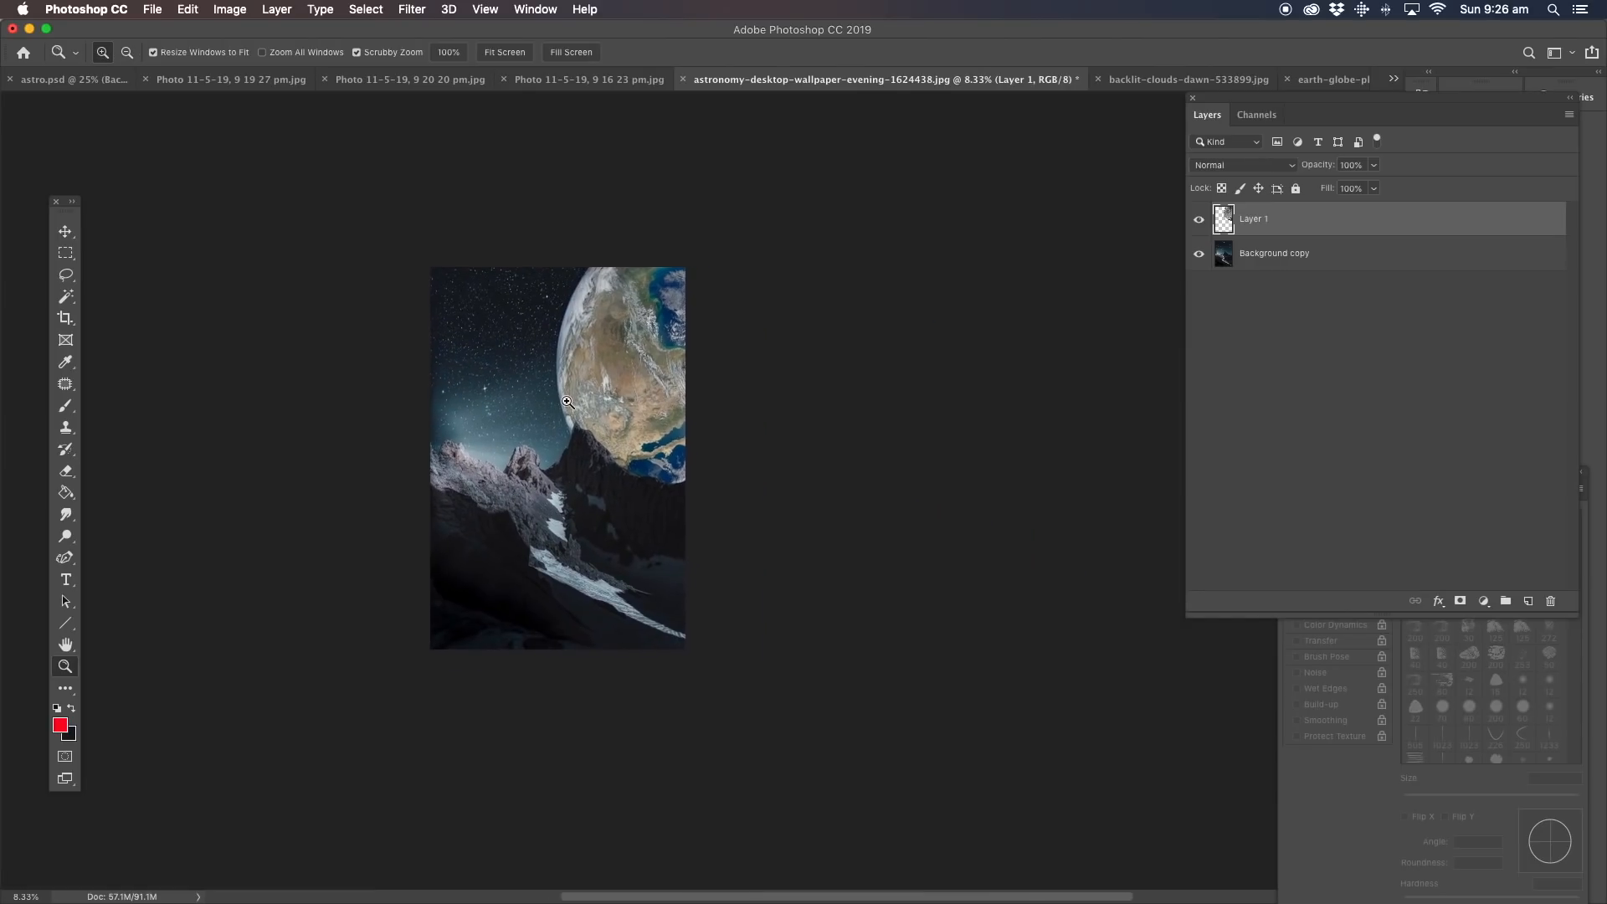
click(565, 397)
click(670, 368)
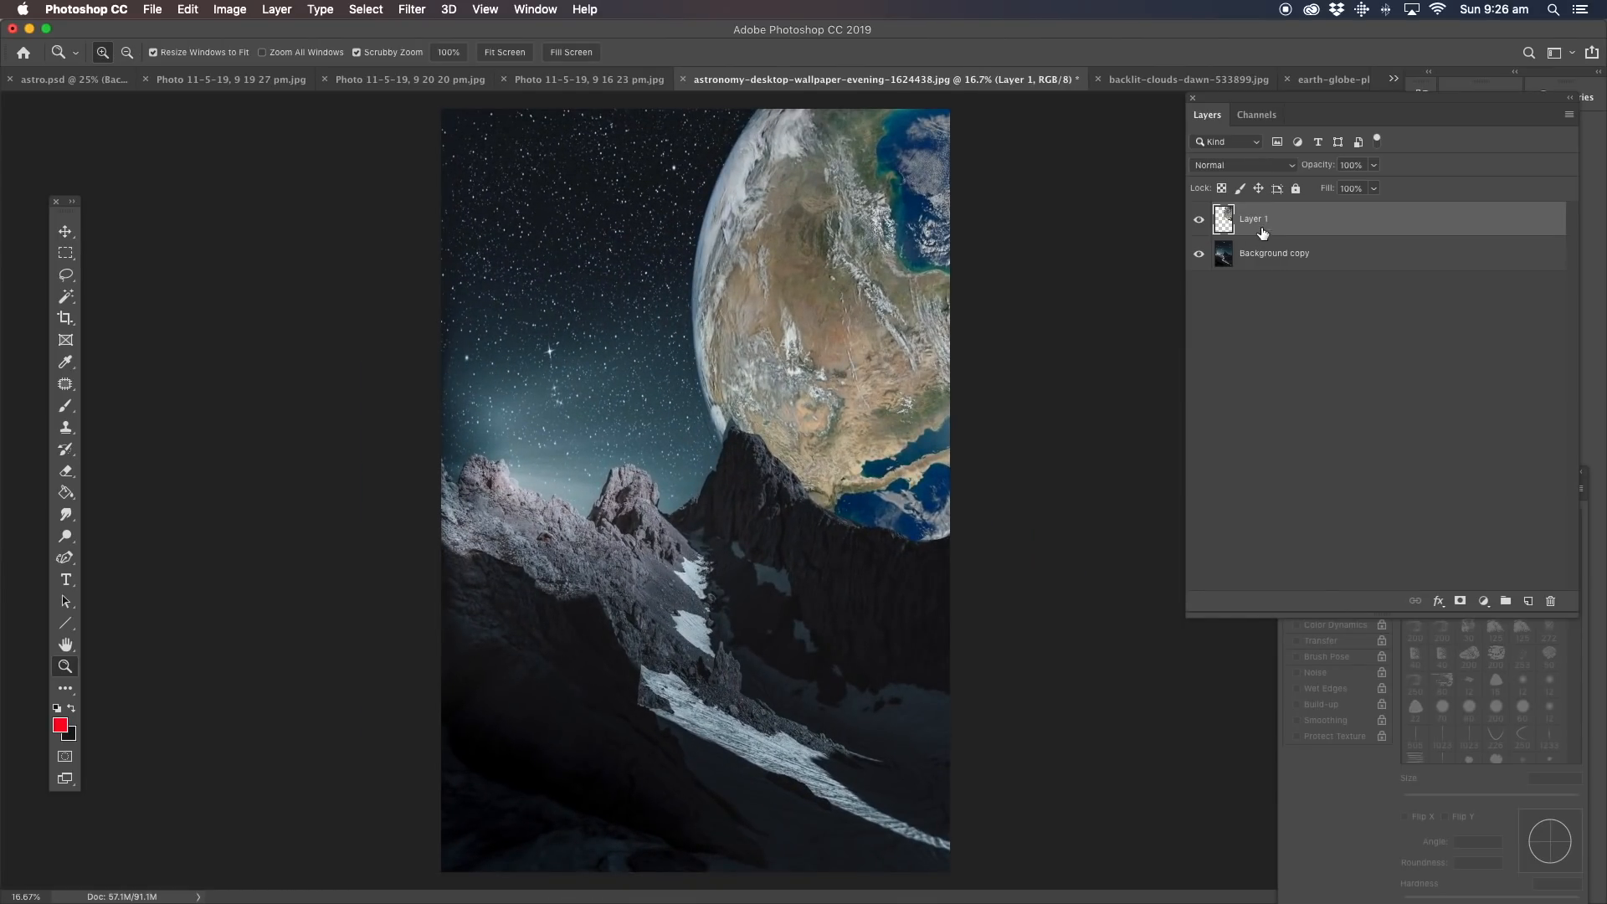
Darken the Earth layer with an Exposure adjustment: exposure -0.98, gamma correction 0.51 and a slightly raised offset.
click(229, 11)
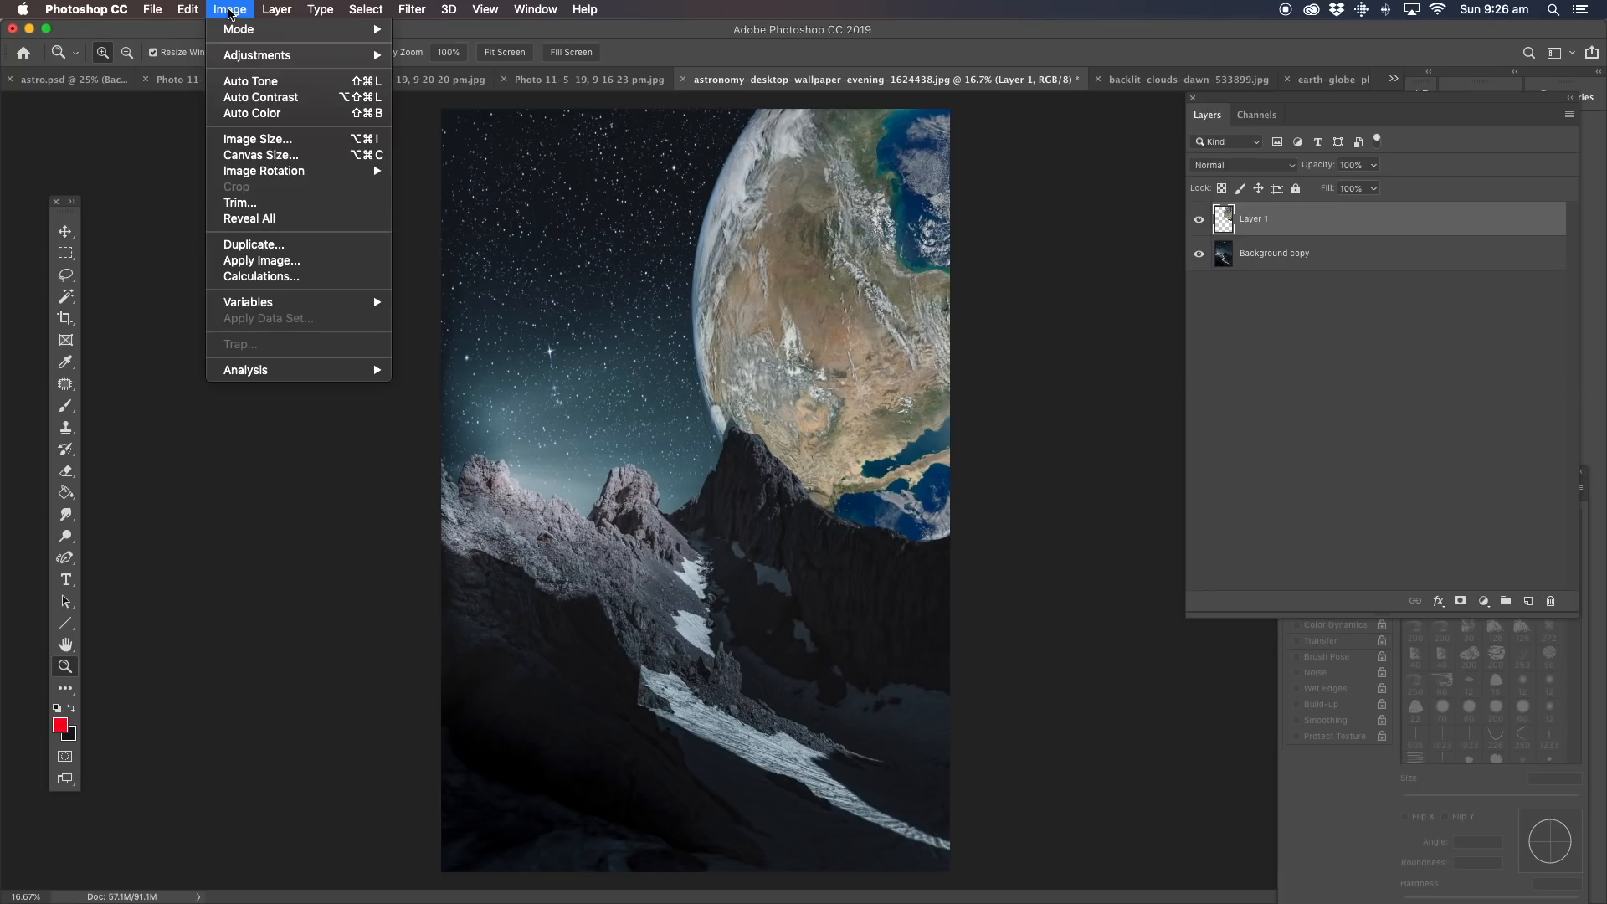
mouse_move(235, 56)
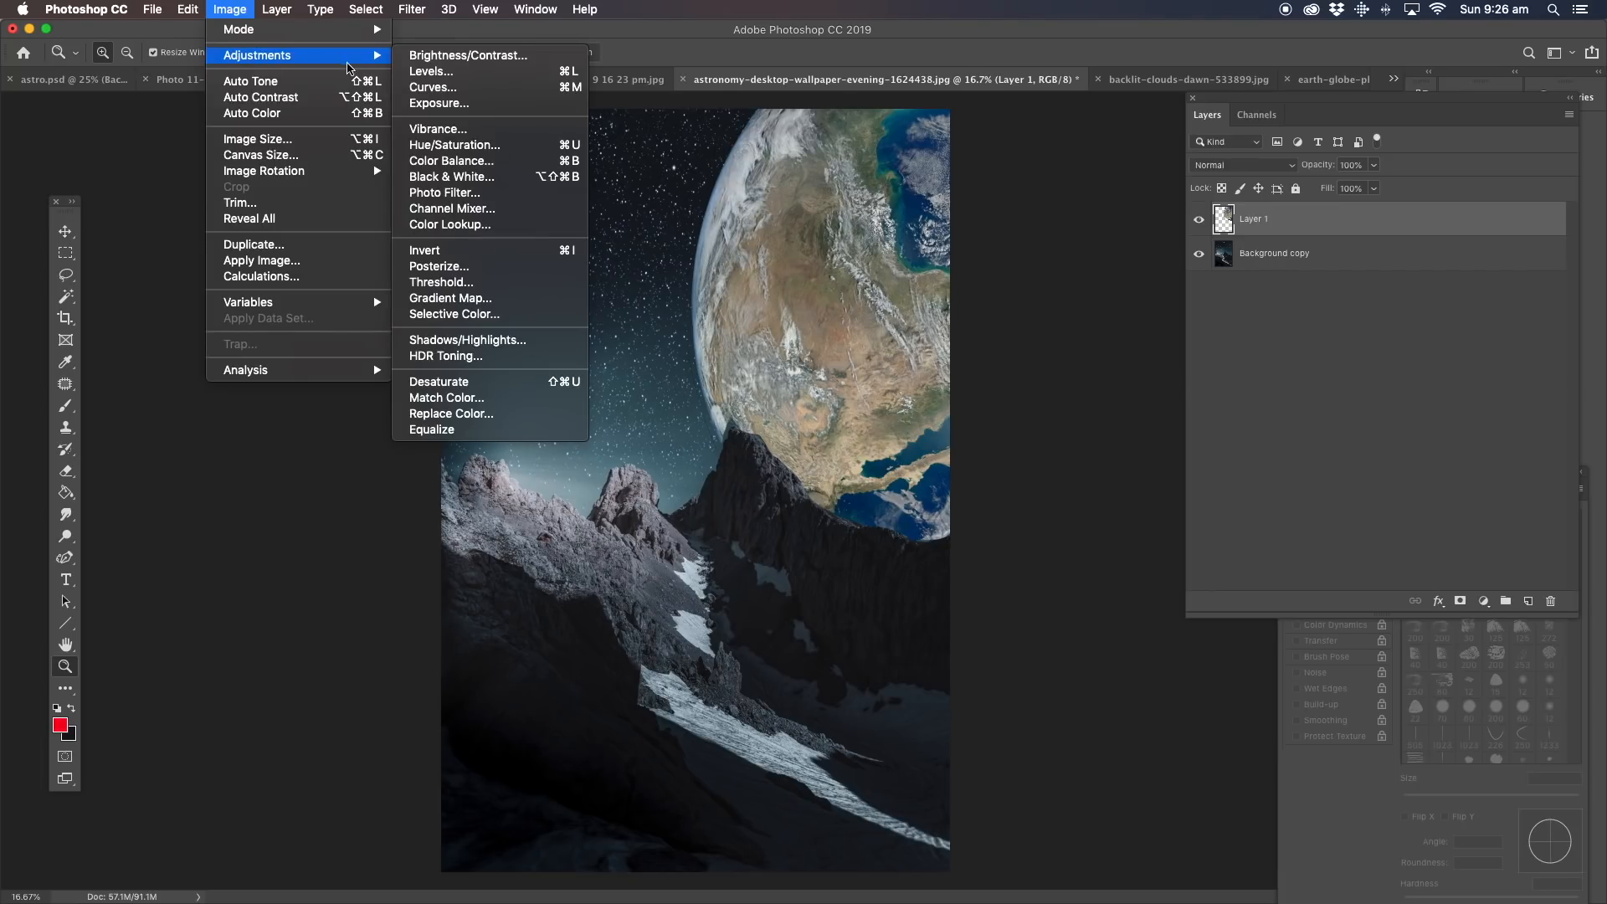
click(465, 104)
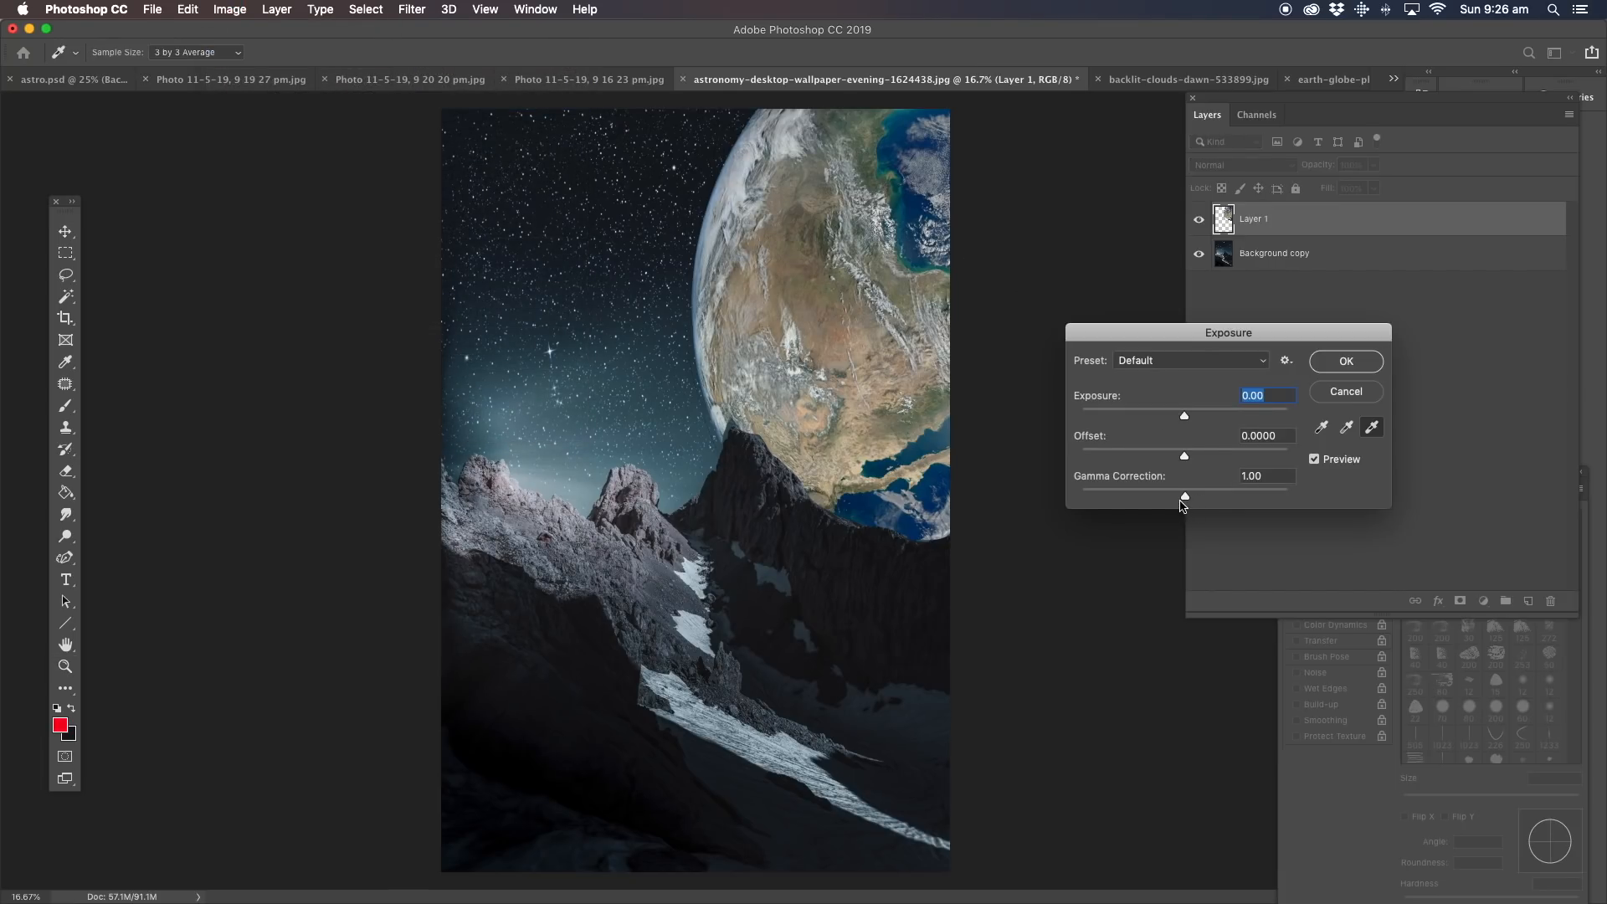
drag(1183, 497, 1228, 497)
drag(1186, 420, 1163, 424)
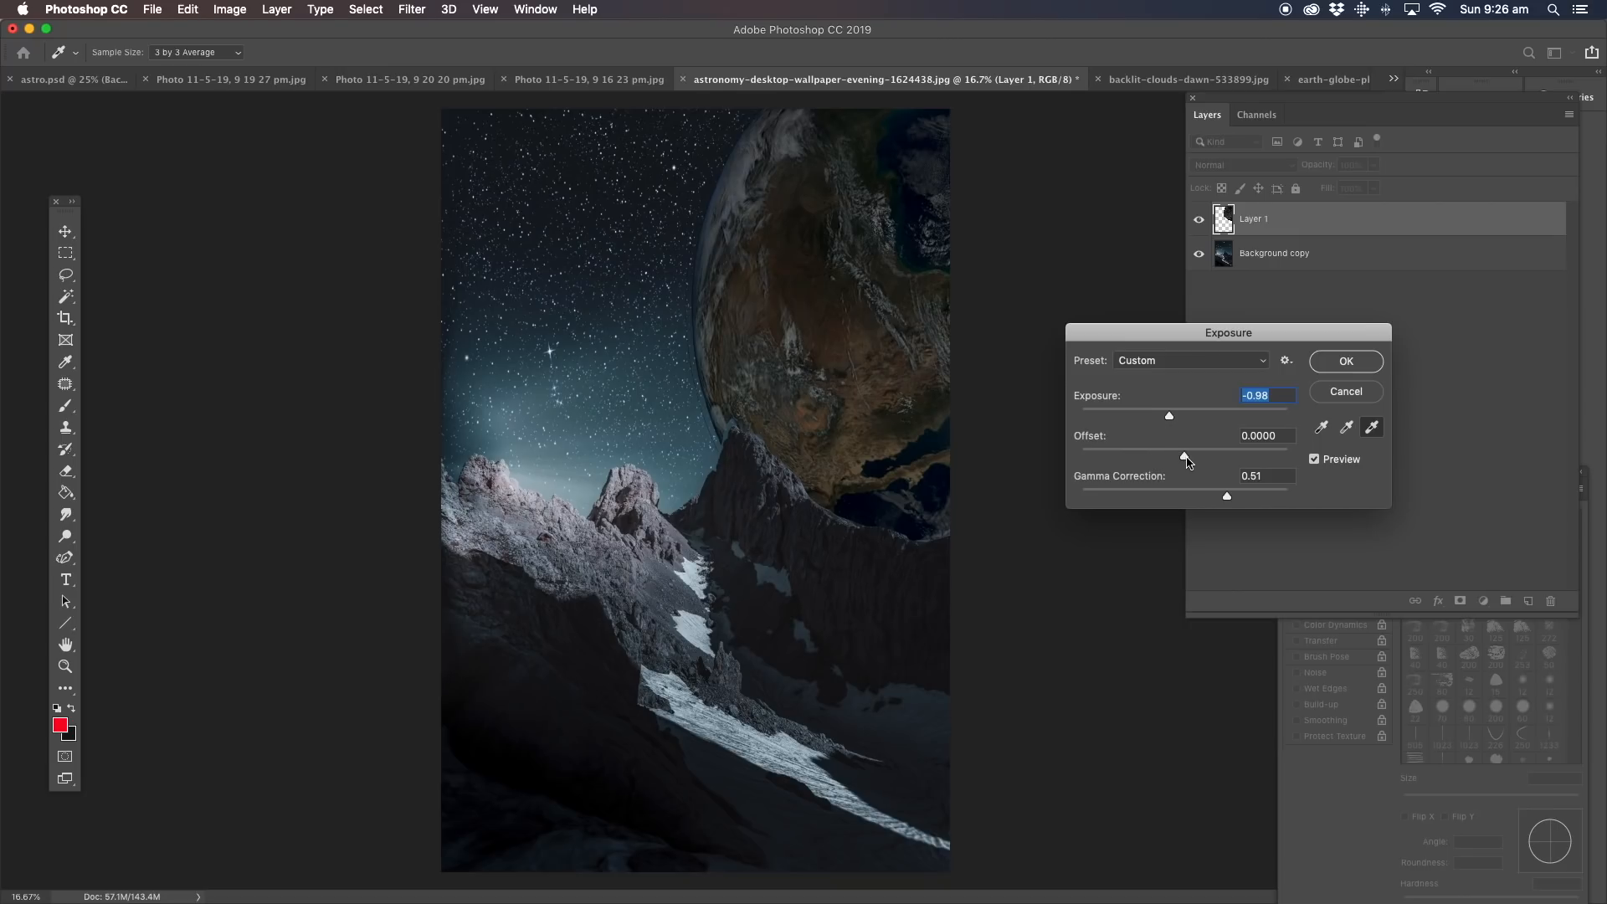
drag(1187, 457, 1192, 456)
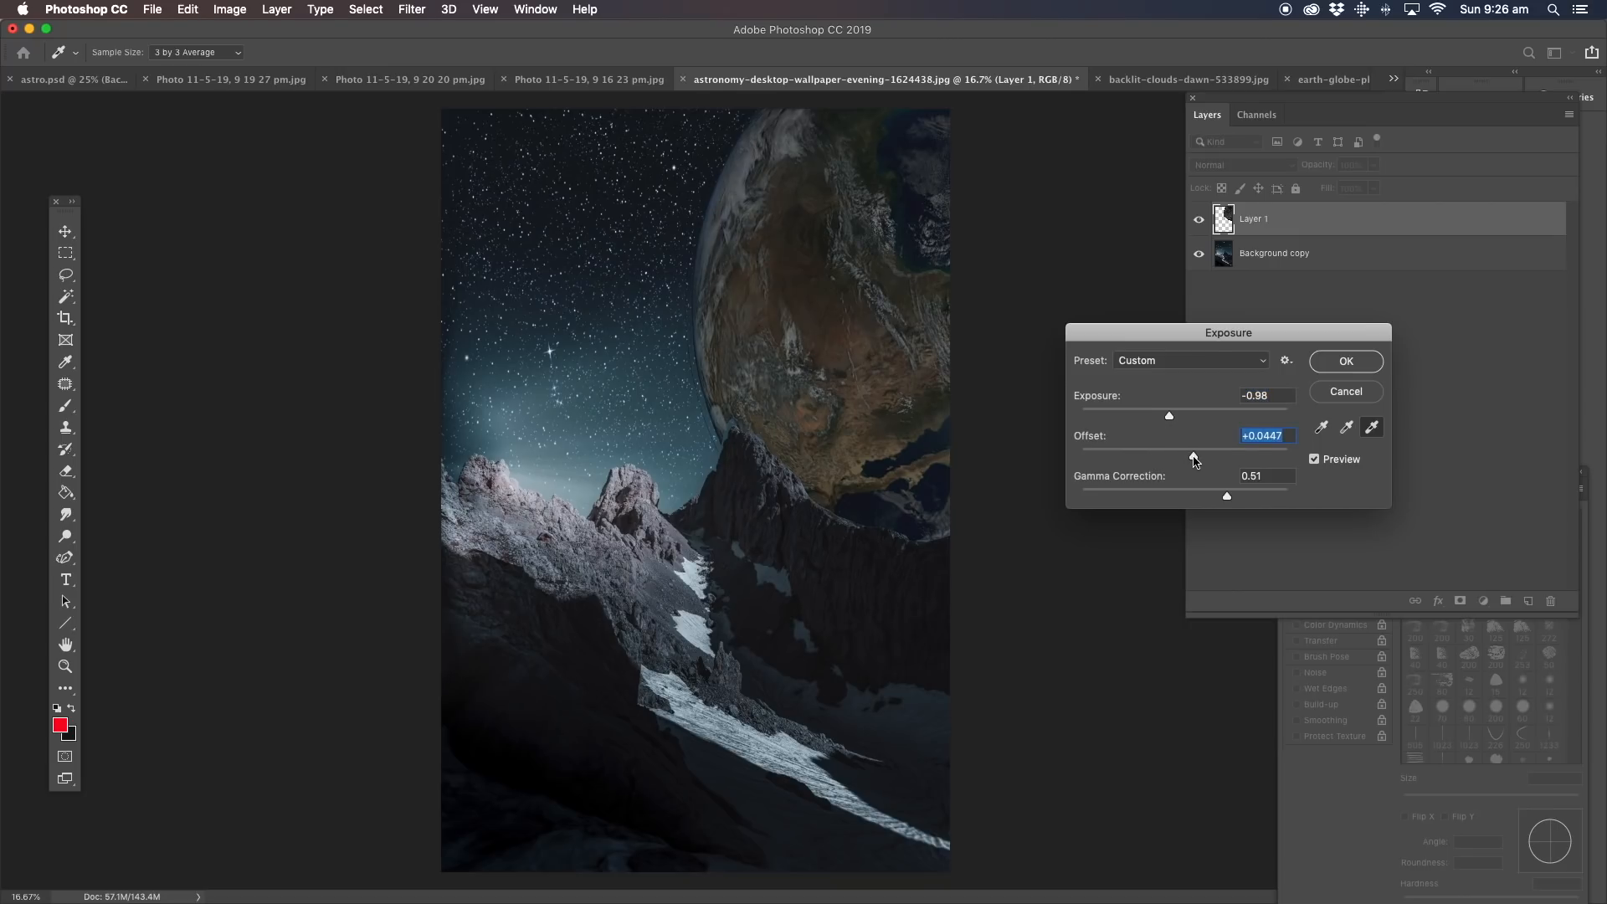
drag(1195, 462, 1198, 463)
click(1334, 370)
Draw a large elliptical selection that follows the Earth's curved outer edge and extends beyond the canvas.
key(z)
drag(814, 30, 765, 32)
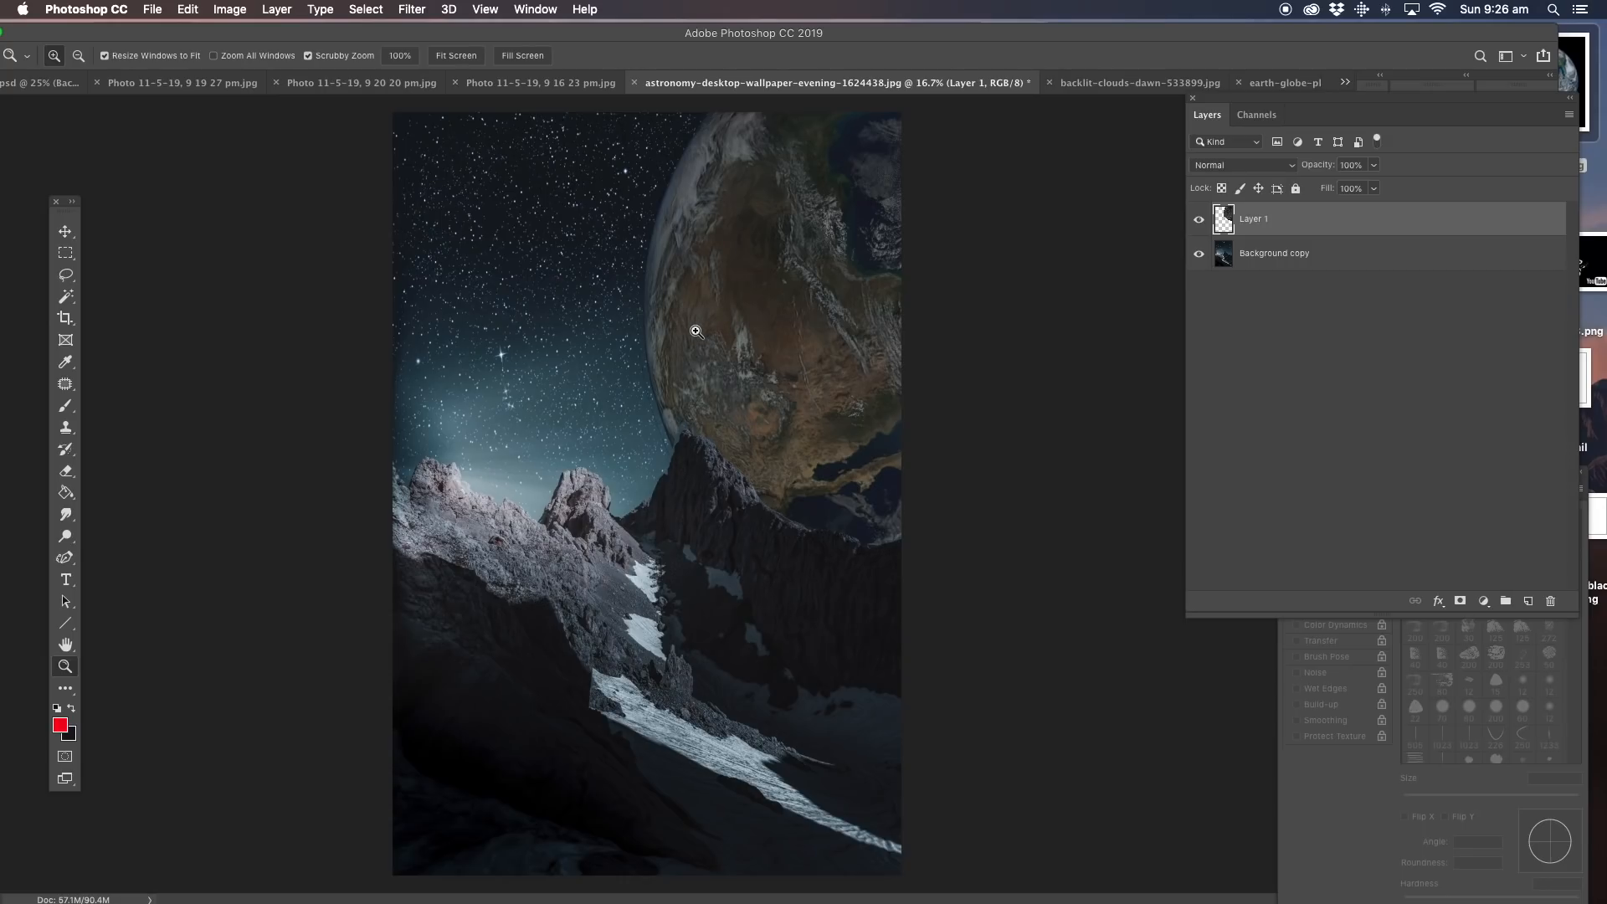
alt+click(823, 270)
drag(67, 261, 125, 267)
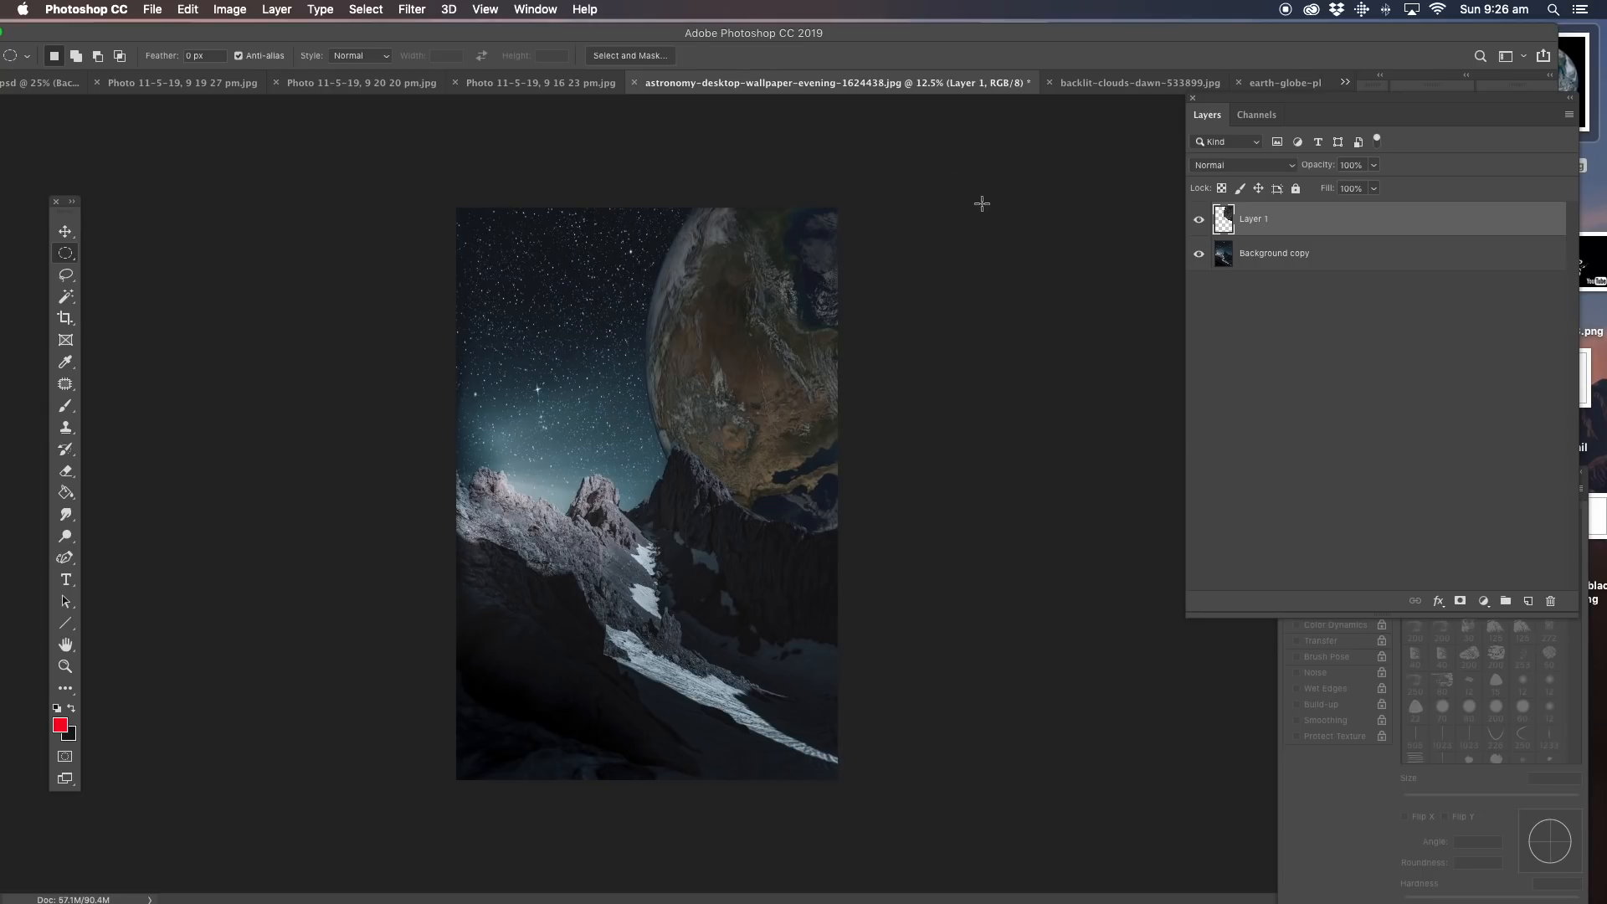
drag(983, 175, 643, 528)
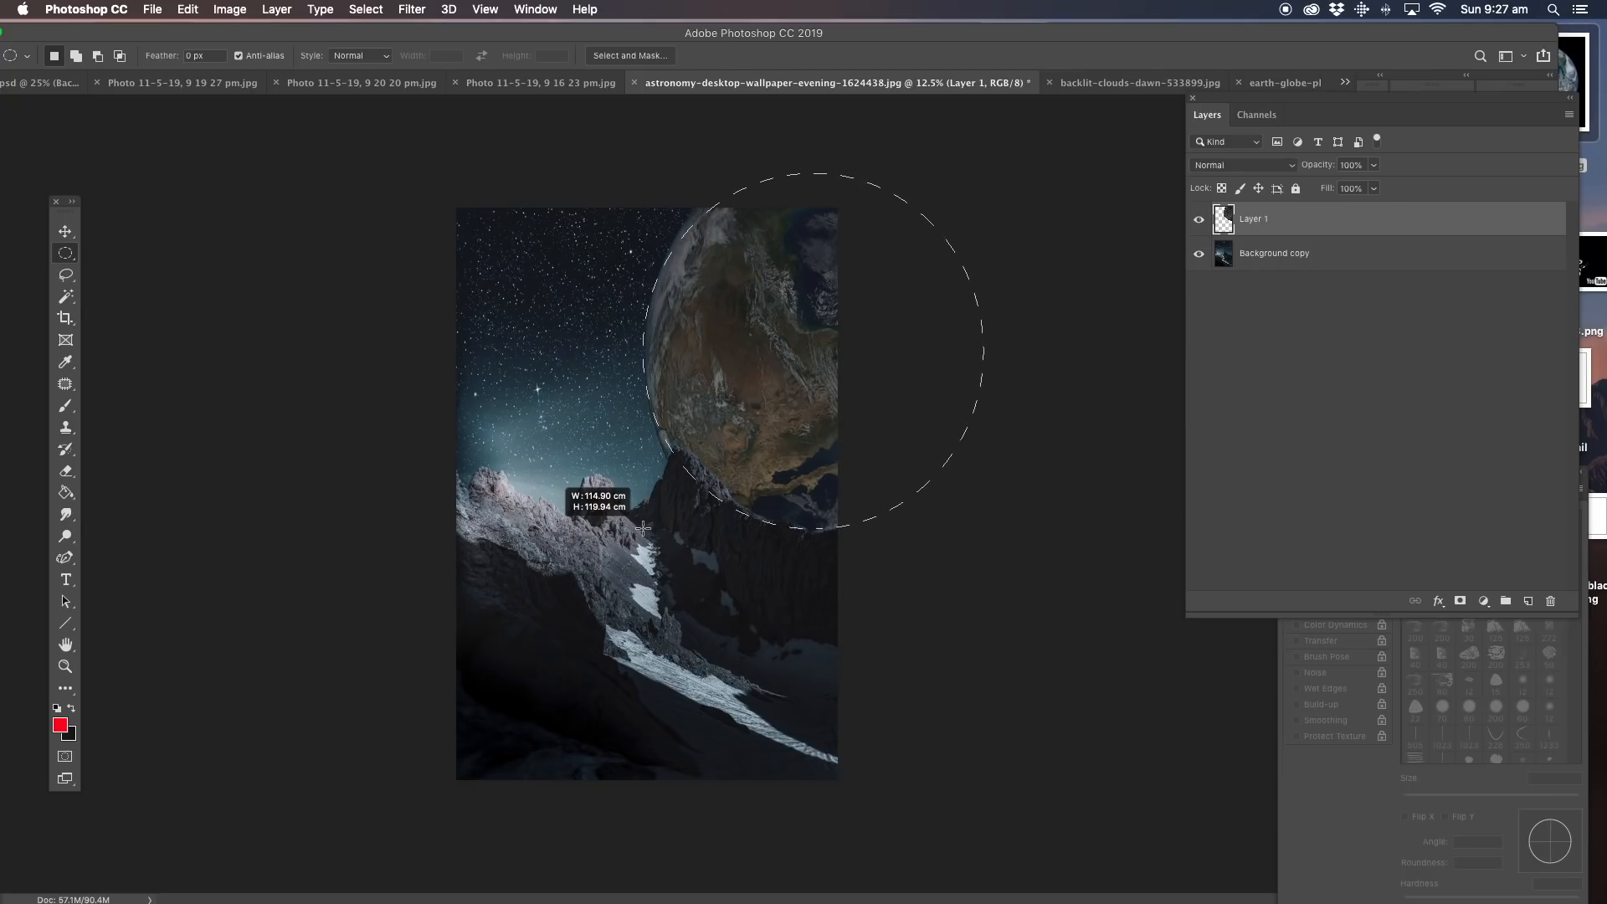
mouse_move(643, 528)
mouse_down()
mouse_move(1058, 203)
mouse_move(1067, 136)
mouse_move(1094, 129)
mouse_move(1041, 152)
mouse_move(828, 494)
mouse_move(670, 515)
mouse_move(644, 557)
mouse_up()
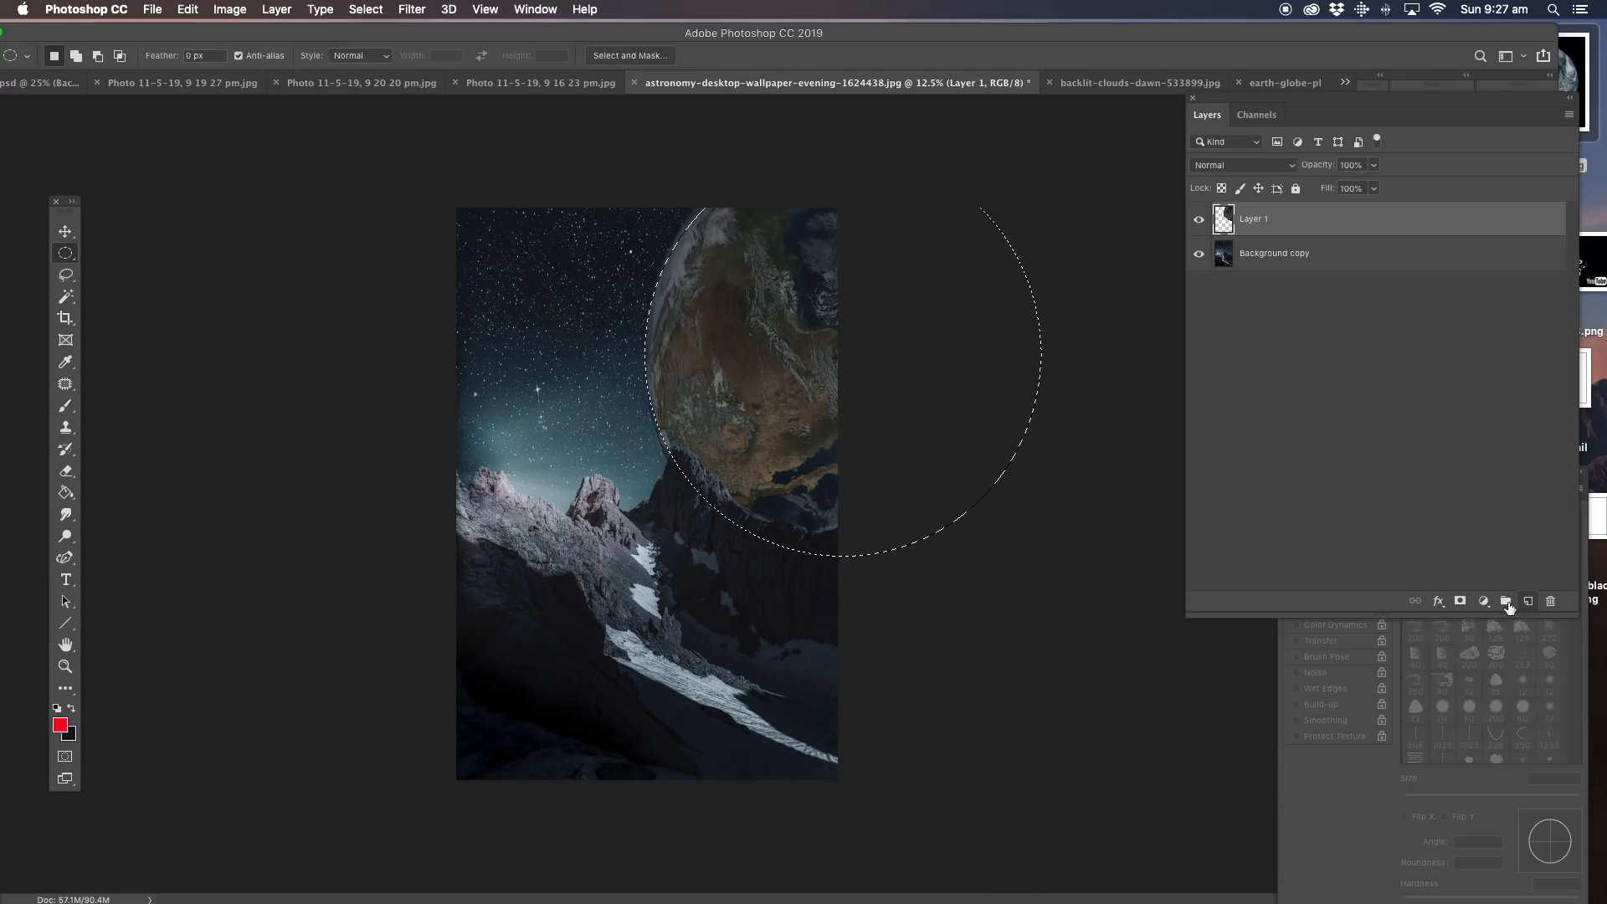
Add a new layer above the Earth and set the foreground colour to off-white #fcf9f9 for the Brush tool.
click(1509, 605)
click(66, 667)
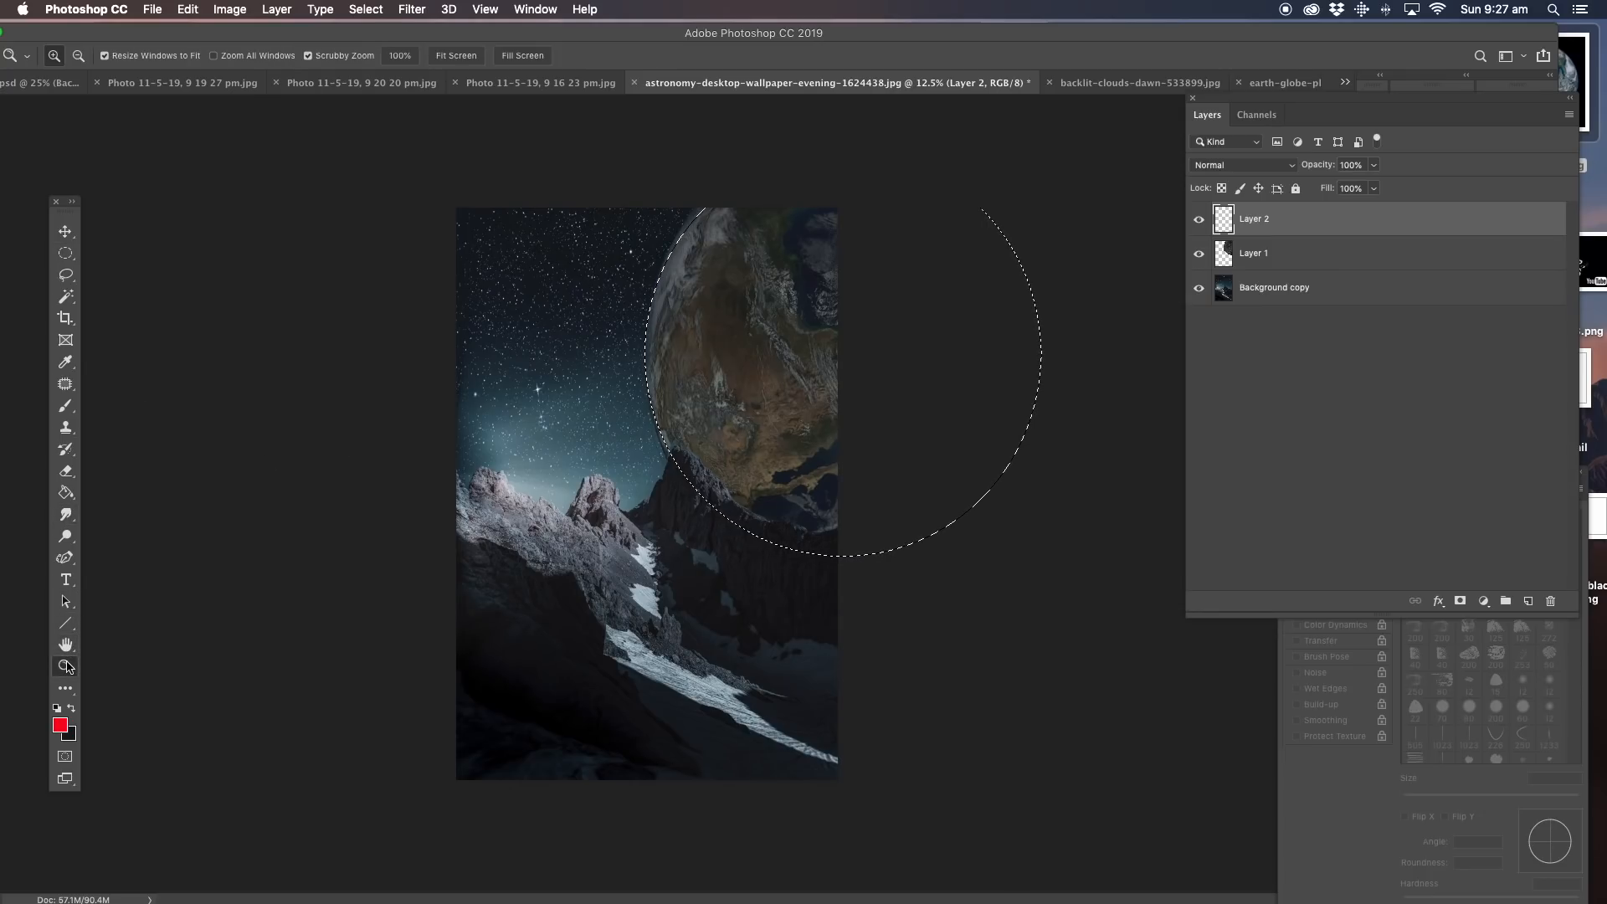
click(731, 360)
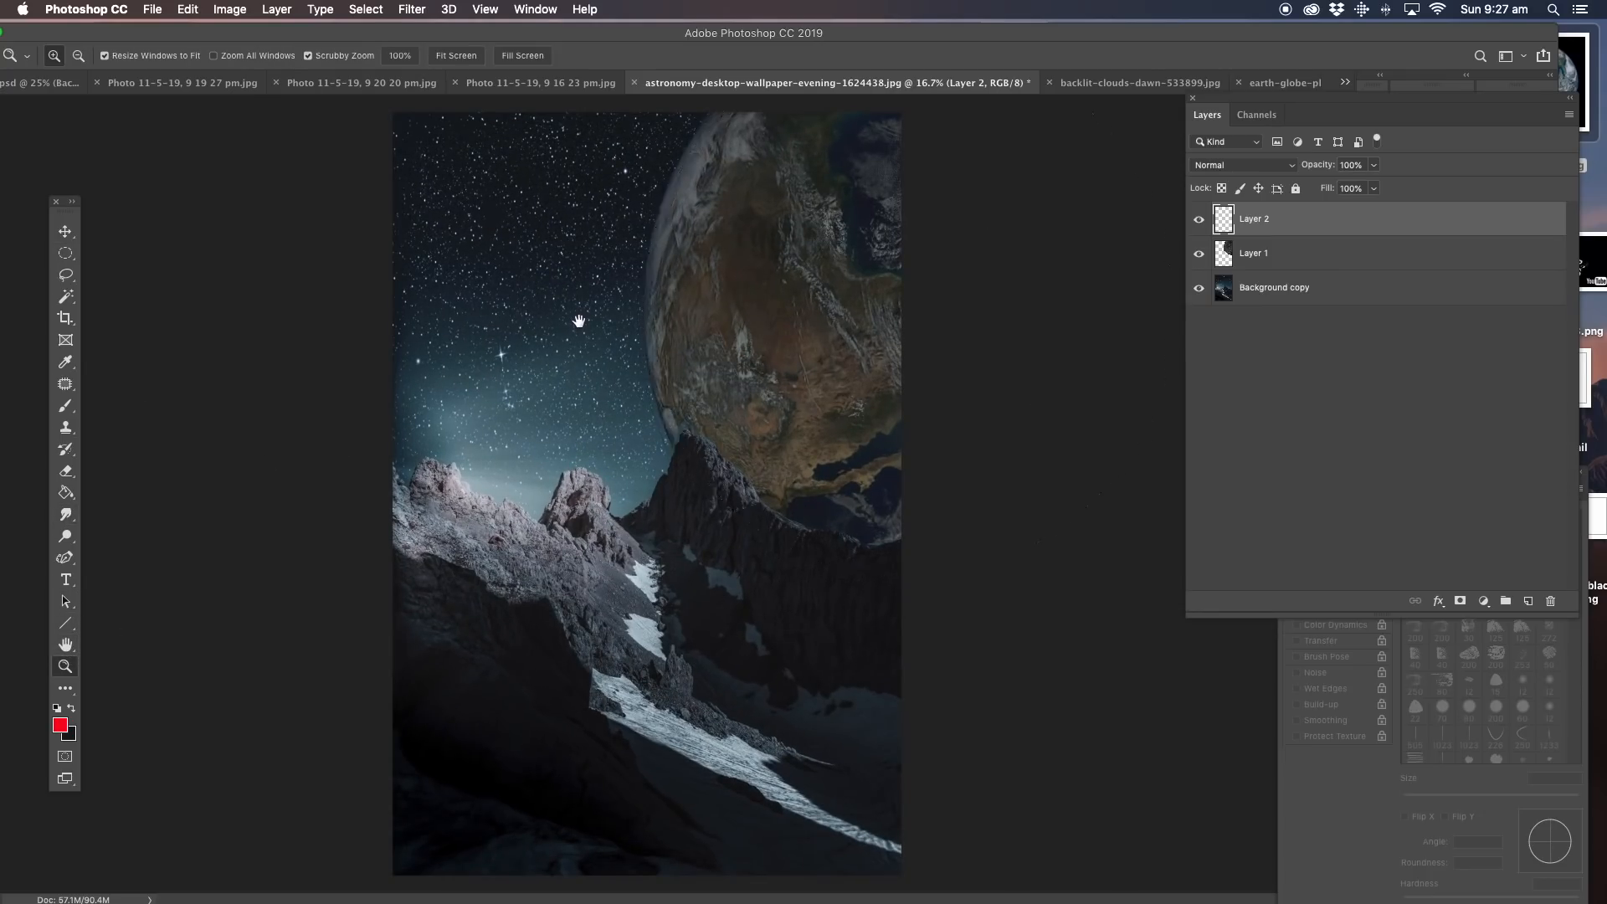
click(65, 405)
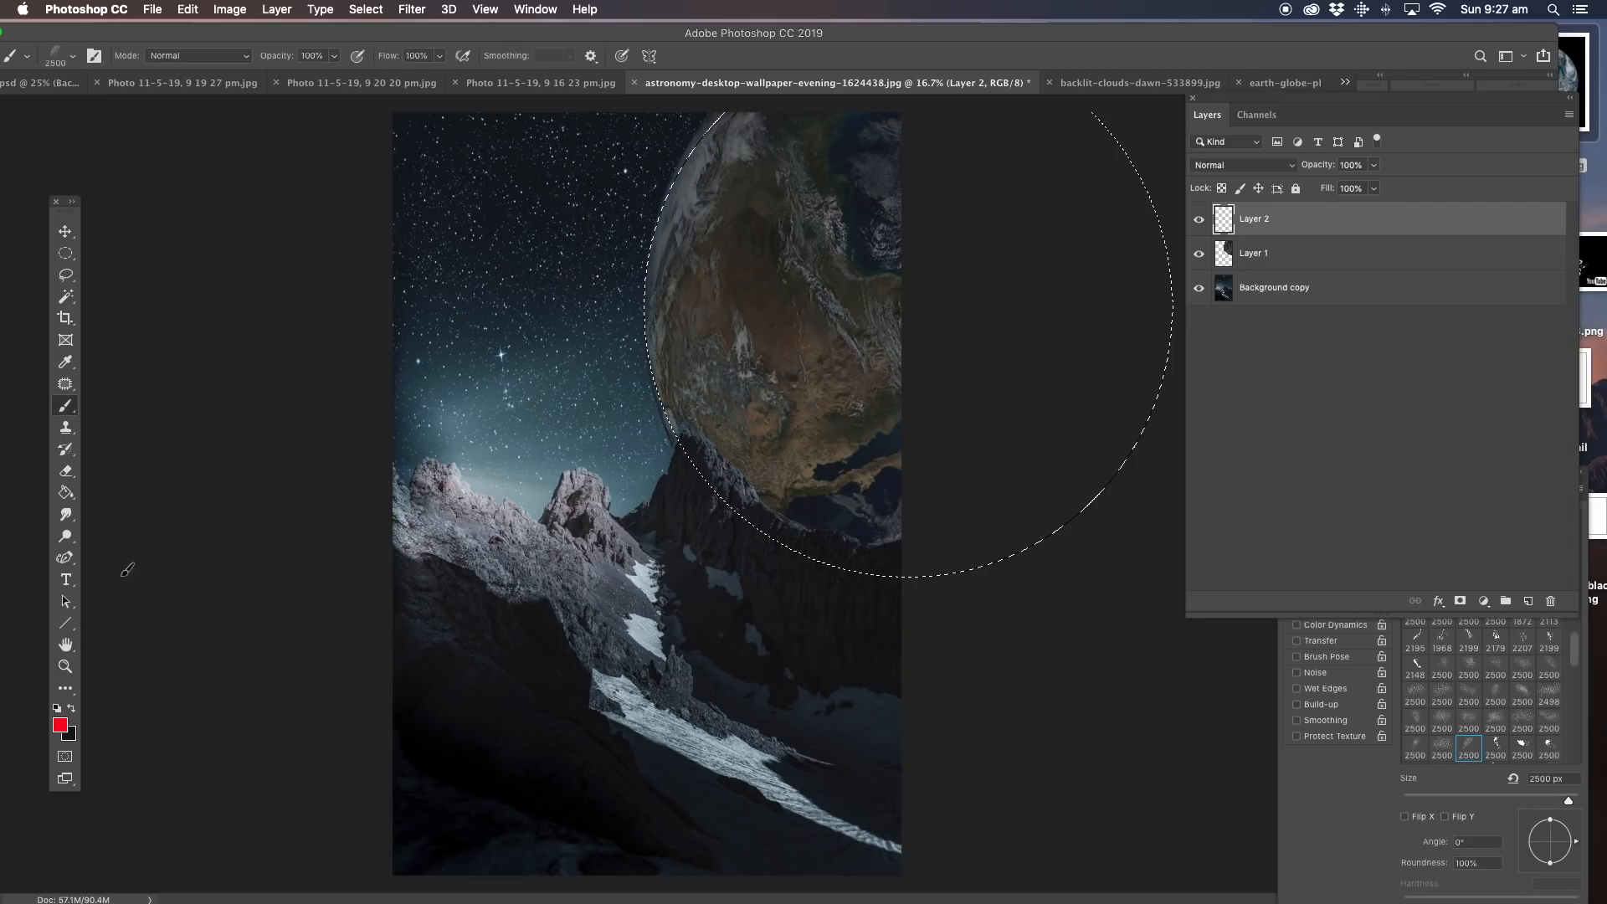
click(61, 725)
click(832, 272)
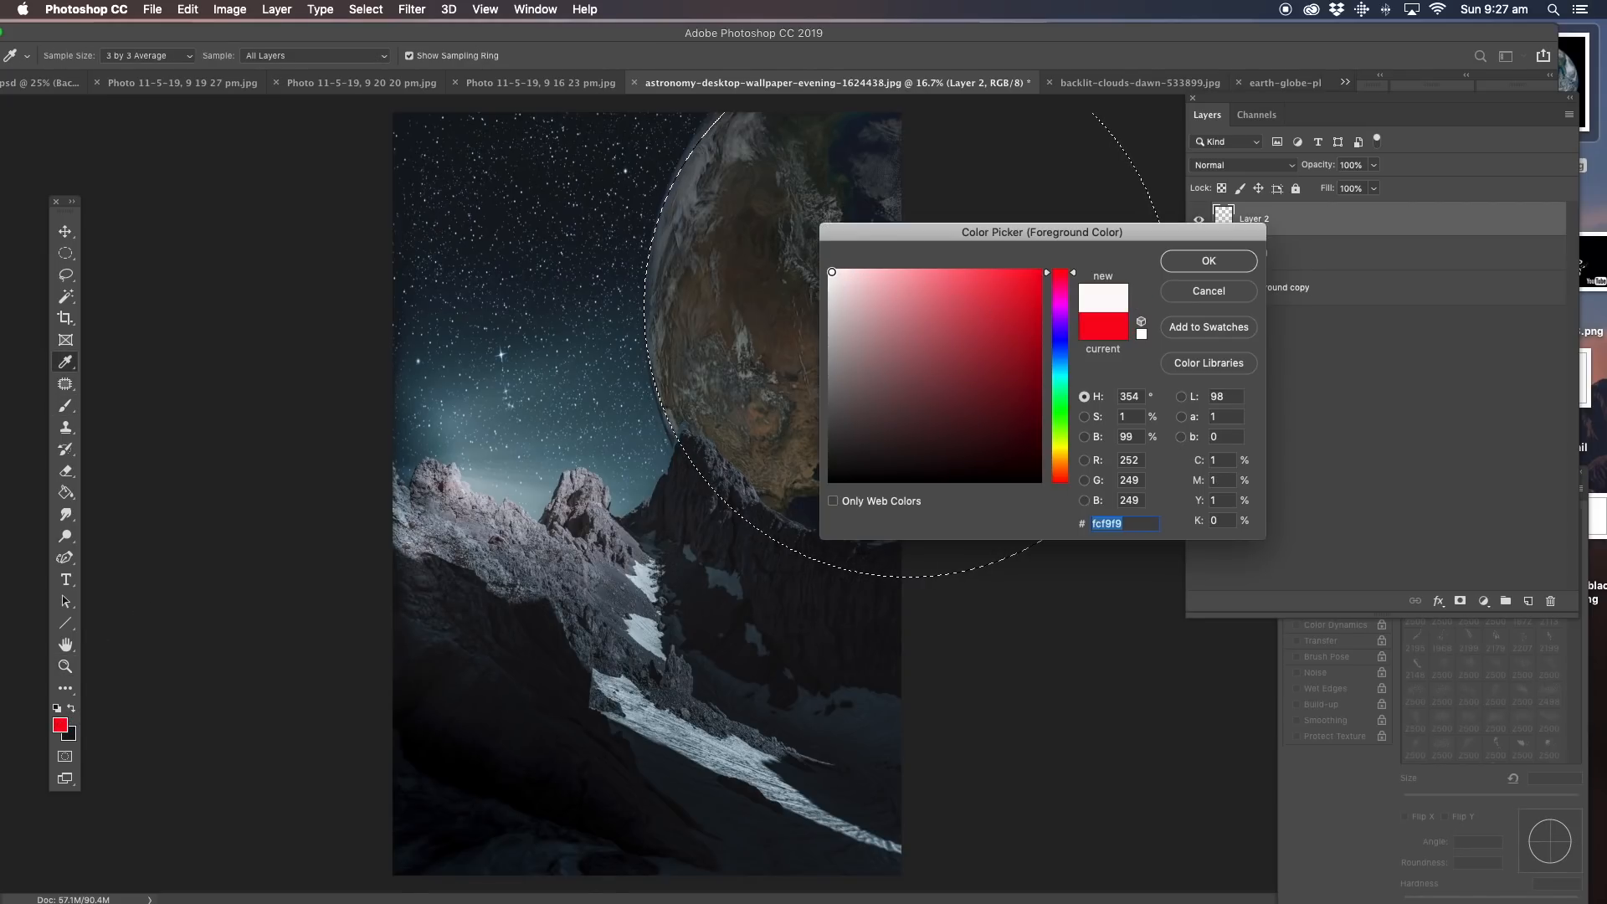
click(1193, 260)
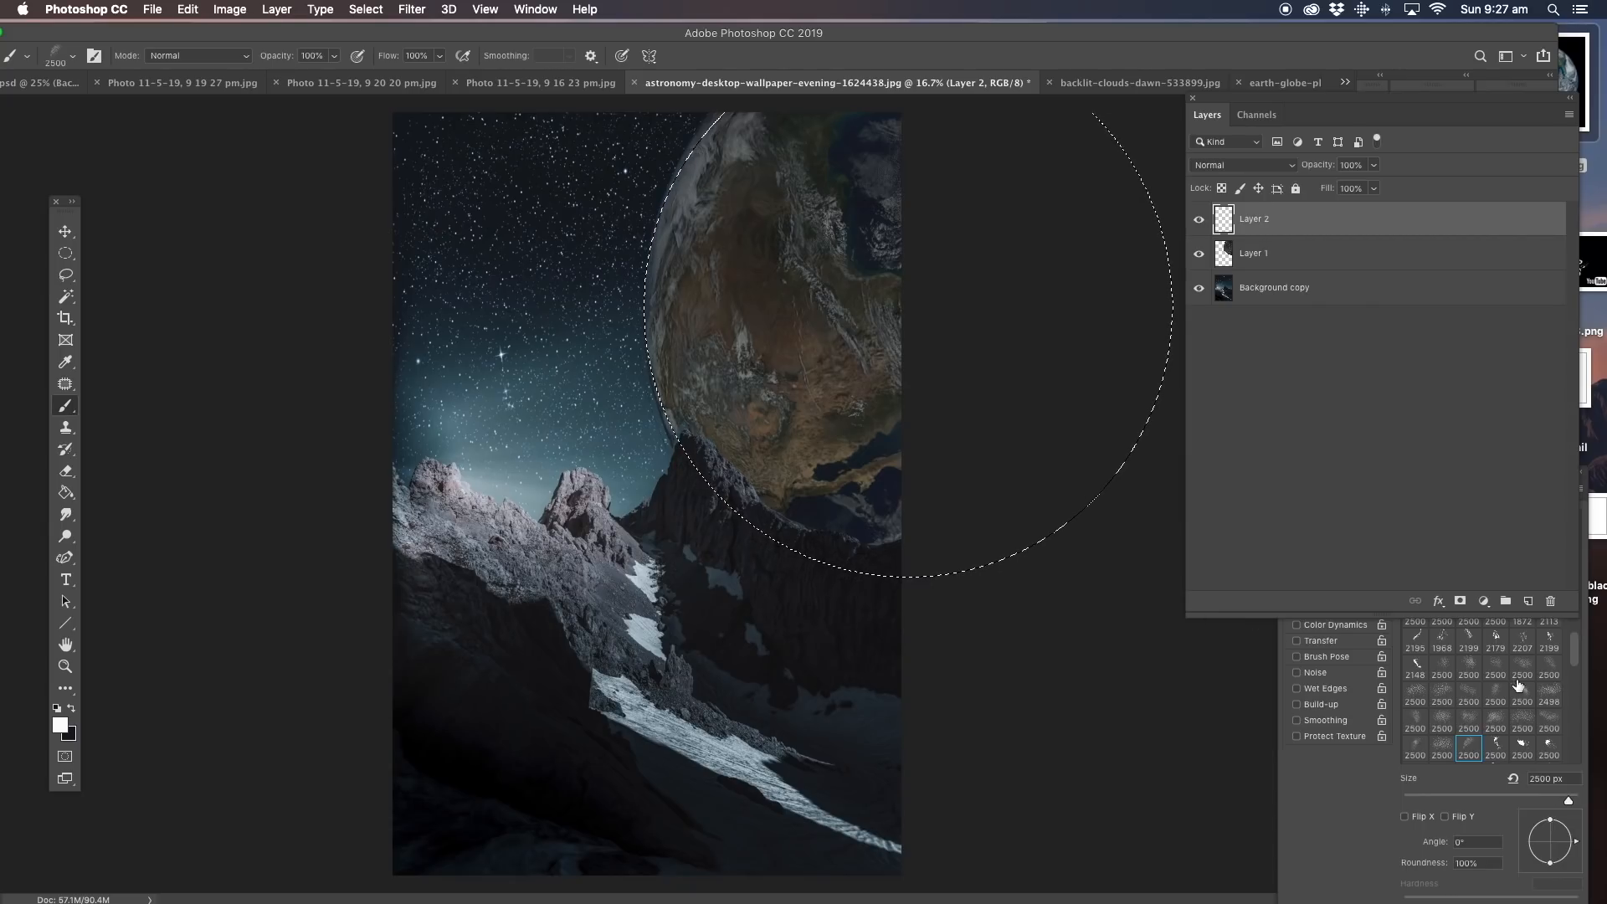
Paint a white highlight inside the selection along the Earth's left edge using the soft round brush at 2643 px.
drag(1572, 654, 1574, 527)
click(1415, 523)
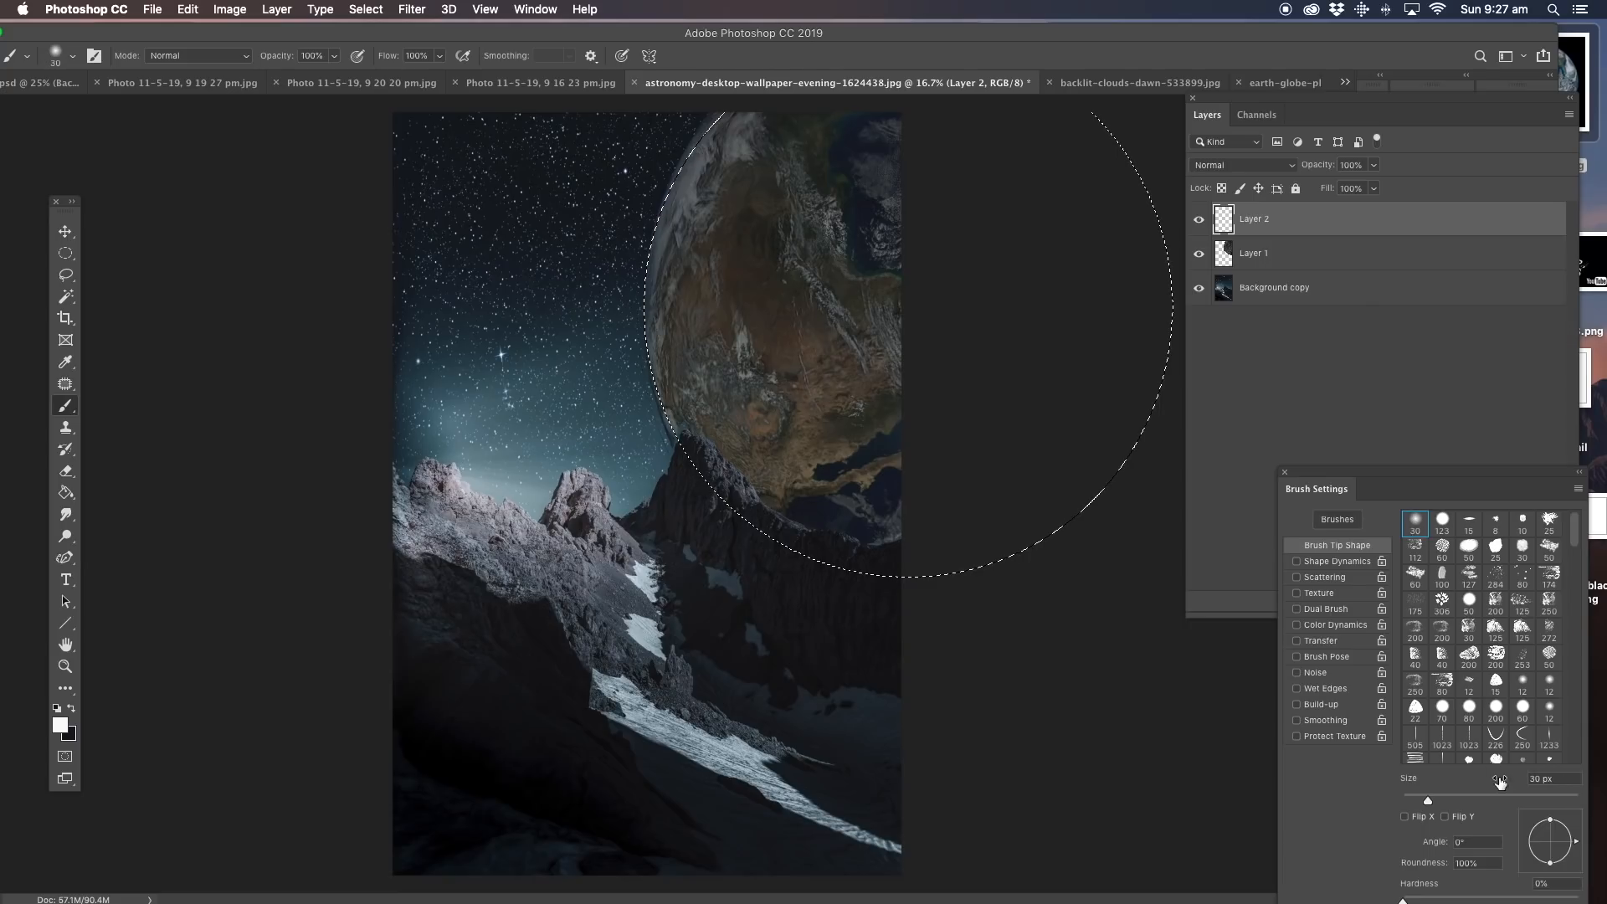
click(1571, 800)
drag(653, 355, 658, 193)
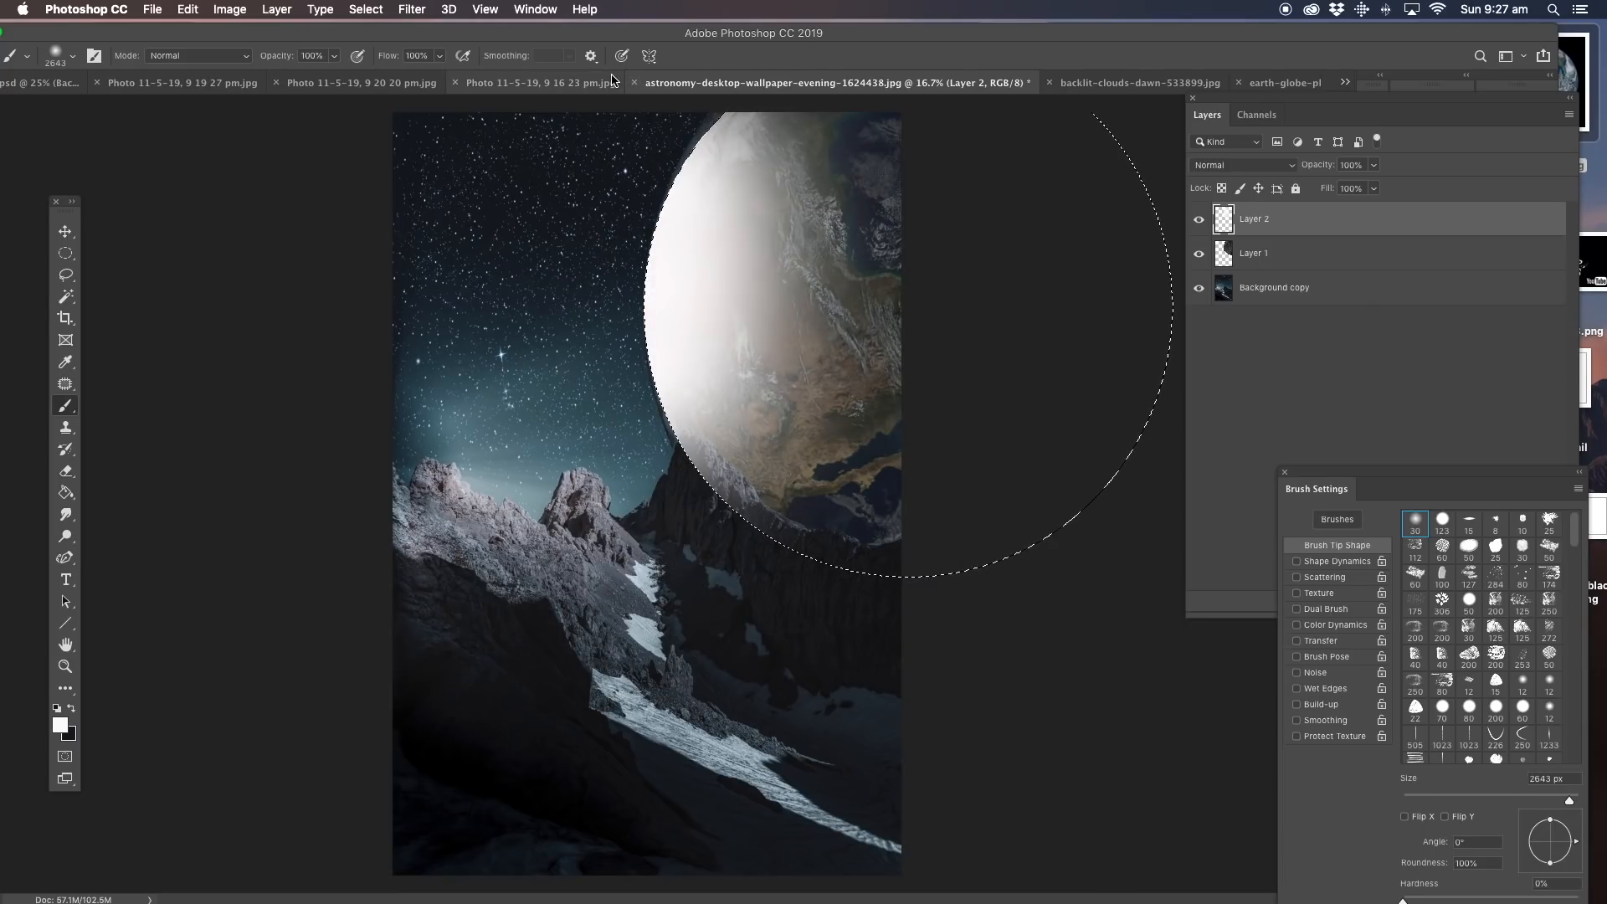
Clear the selection and lower the opacity of the white highlight on Layer 2 to 46%.
click(66, 277)
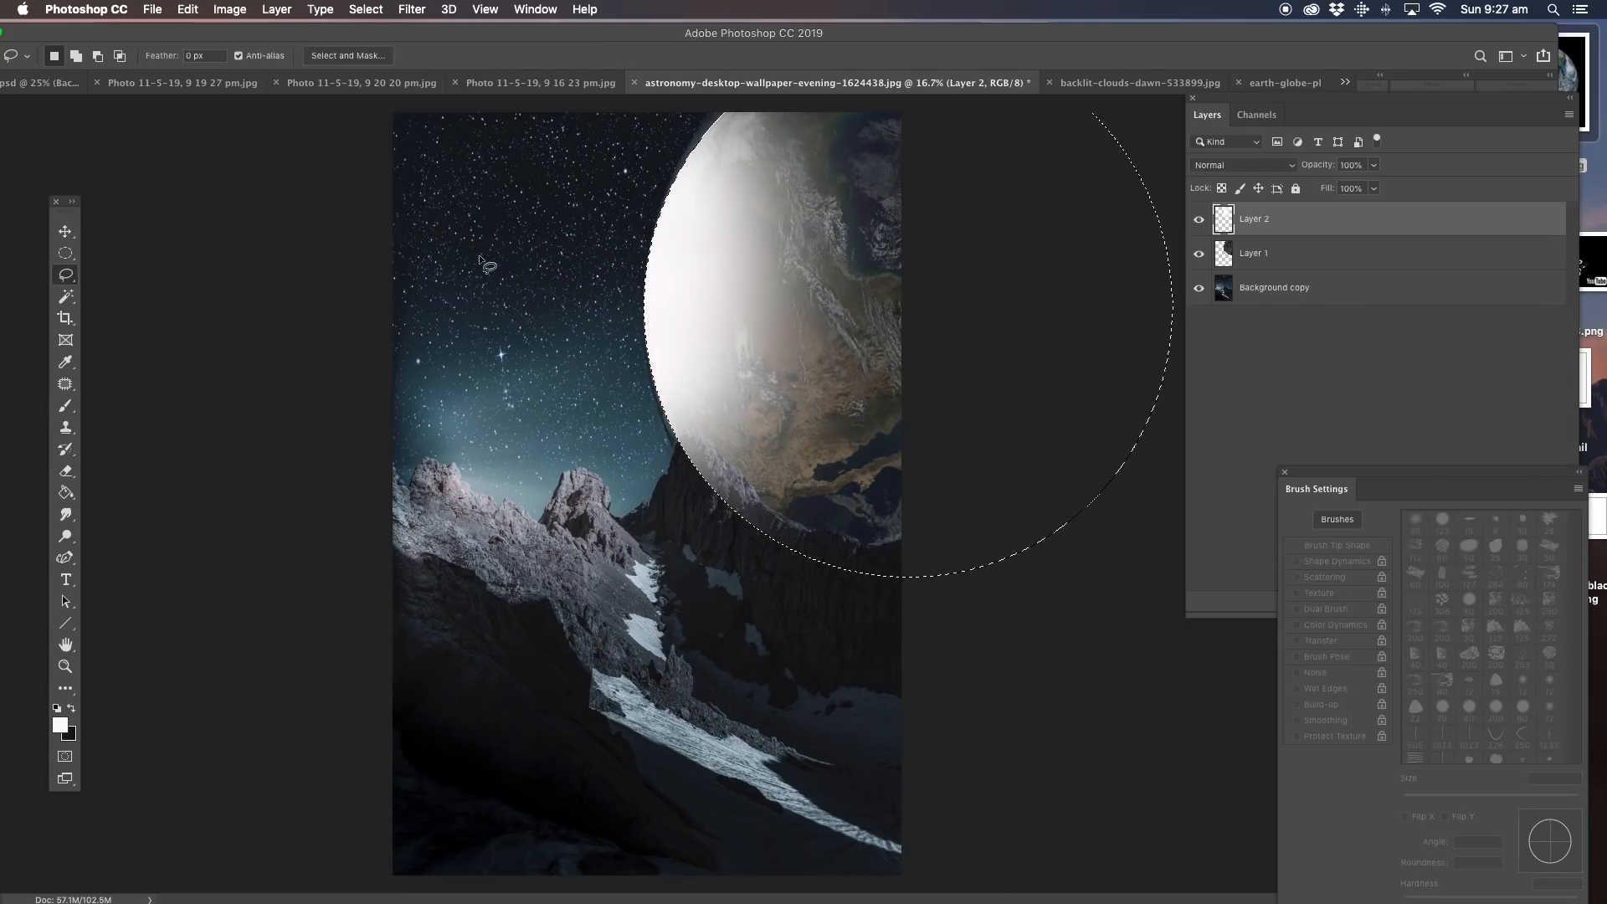
click(1374, 167)
drag(1354, 186, 1334, 191)
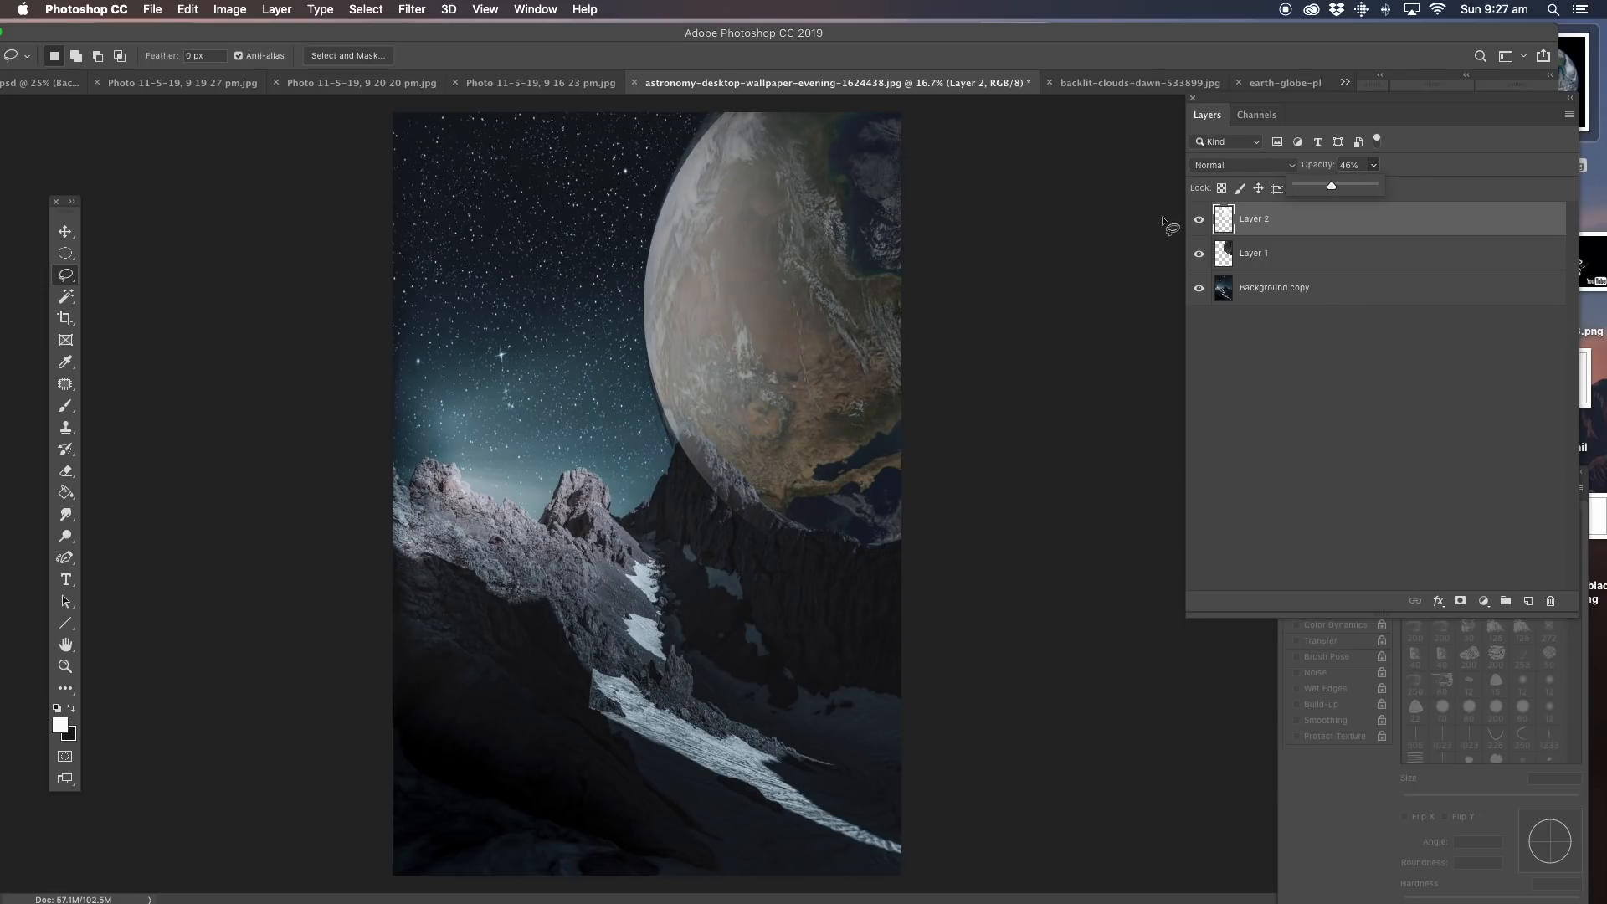
Duplicate the highlight layer as Layer 2 copy and set the duplicate's opacity to 75%.
right_click(1279, 213)
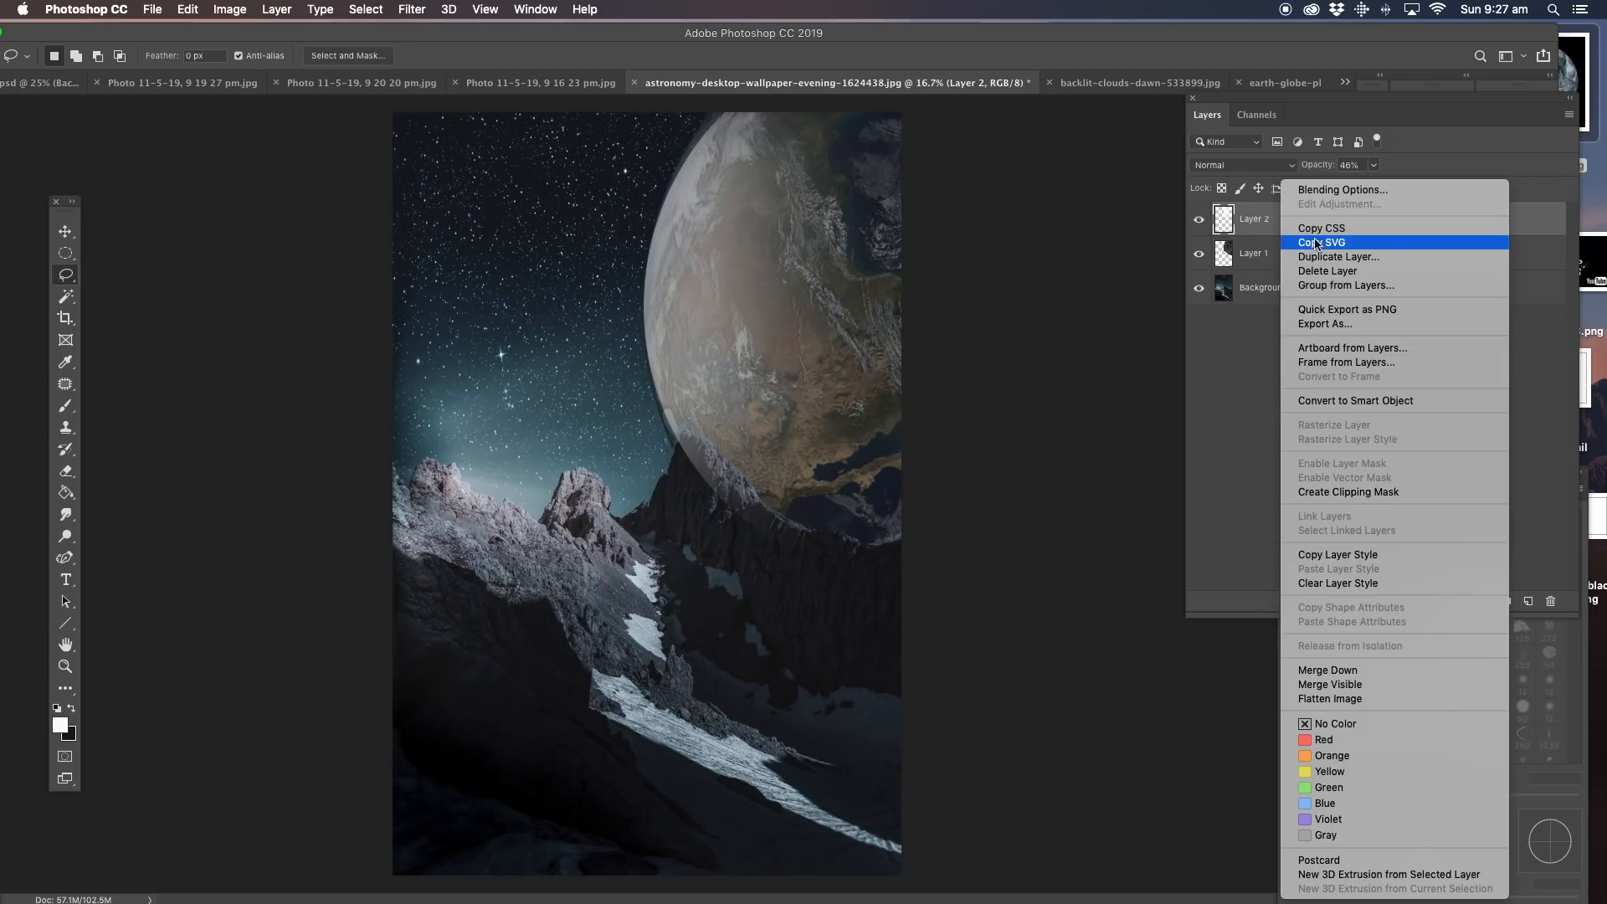
click(1294, 255)
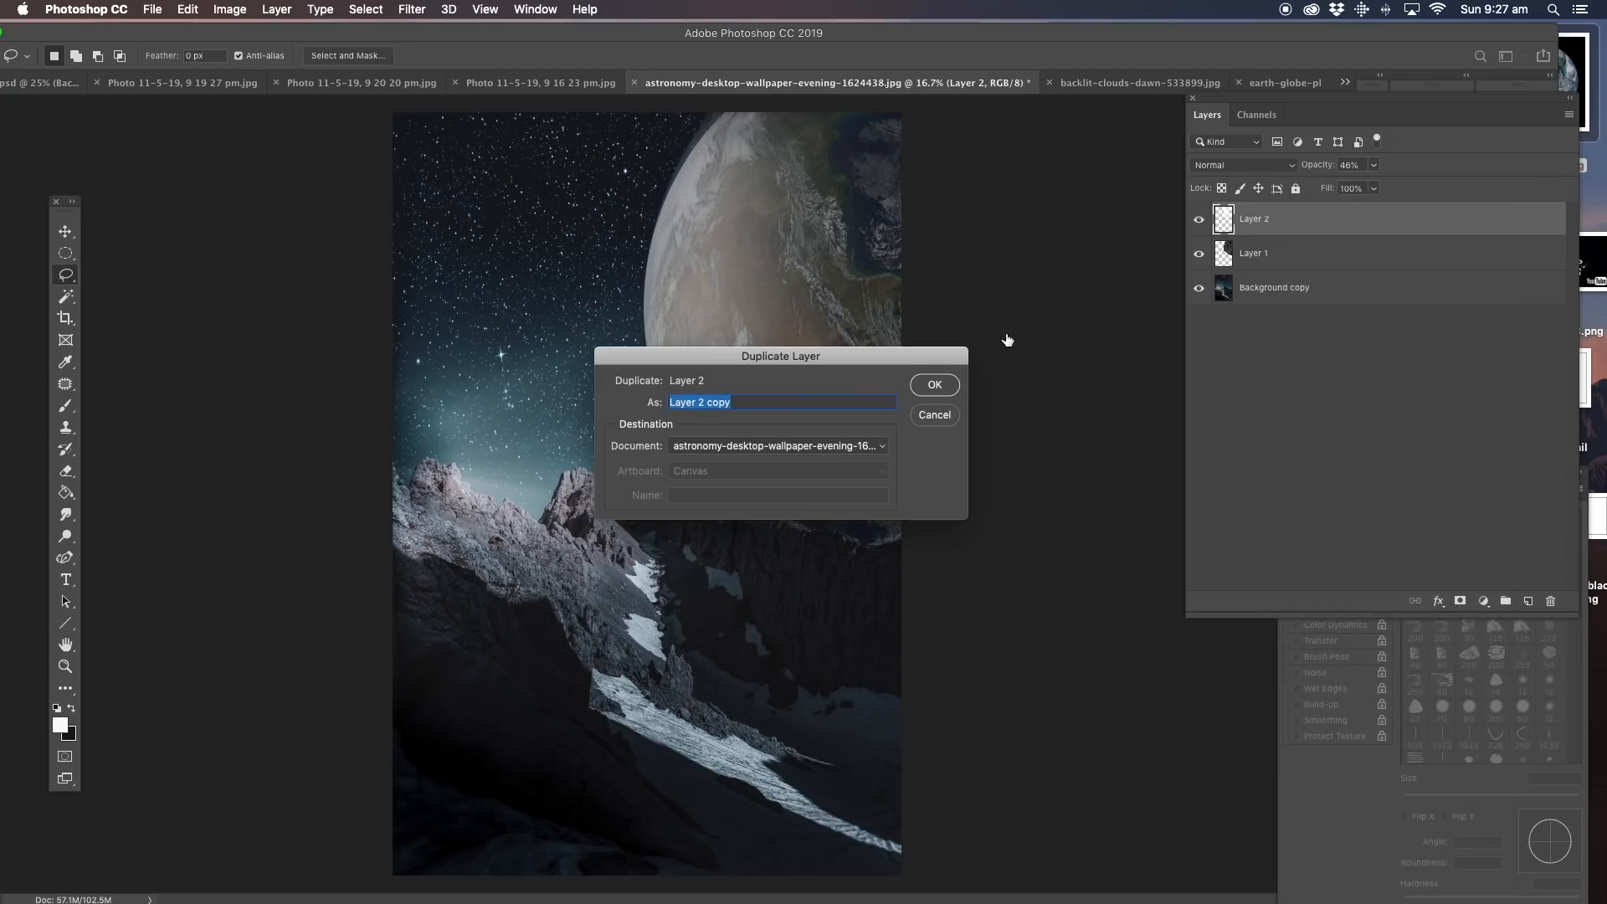
click(939, 385)
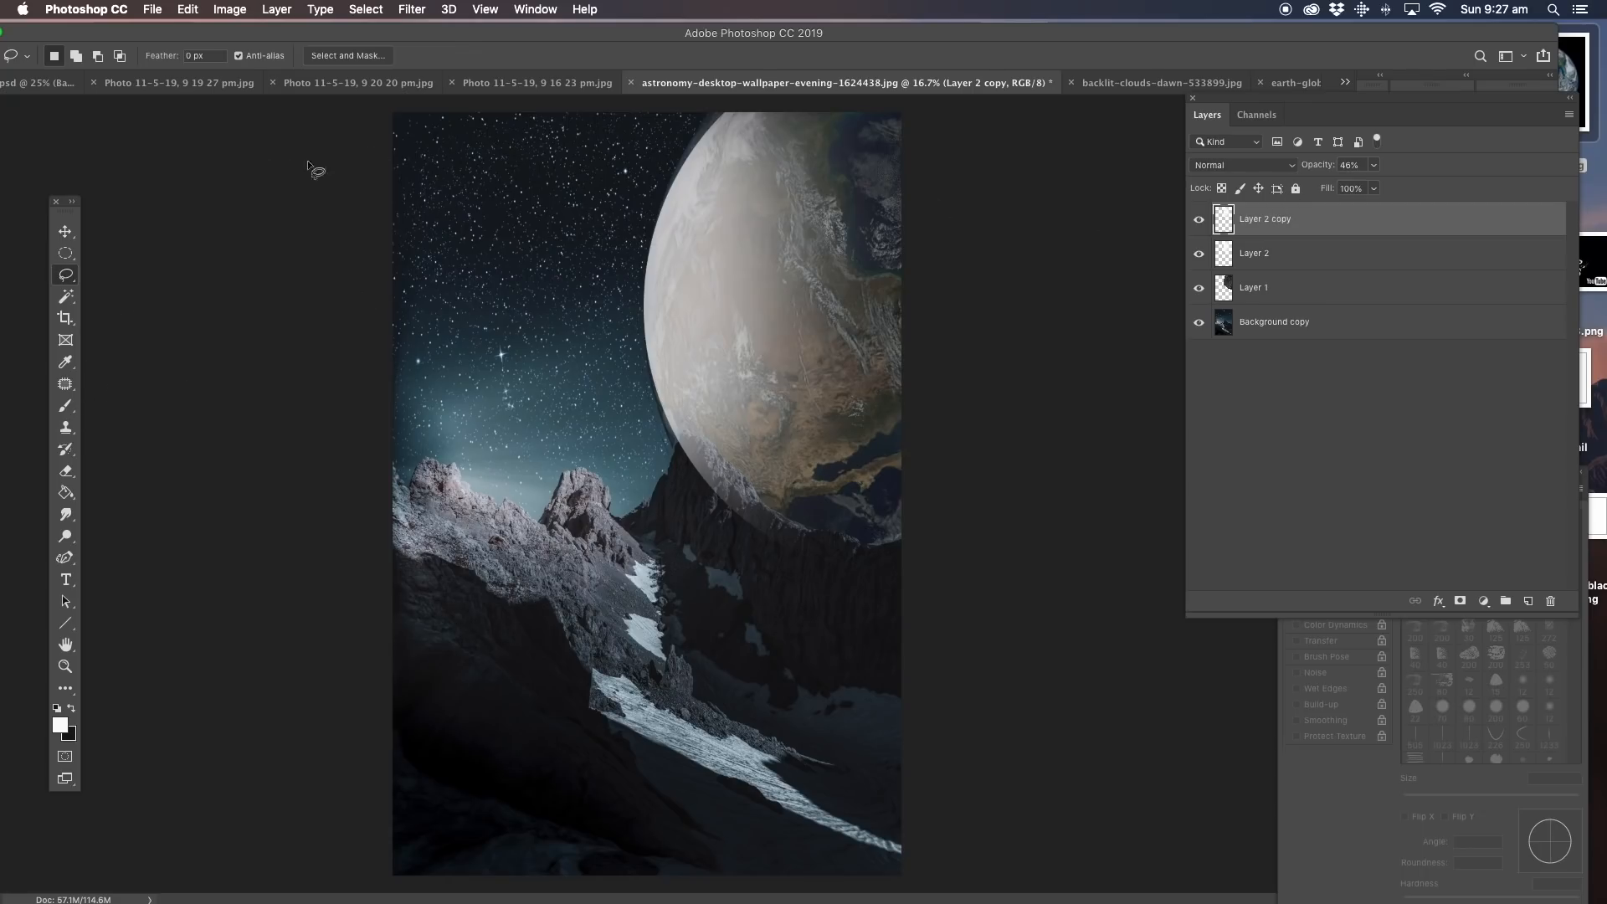
click(1374, 165)
mouse_move(1377, 186)
mouse_down()
mouse_move(1423, 190)
mouse_move(1396, 188)
mouse_up()
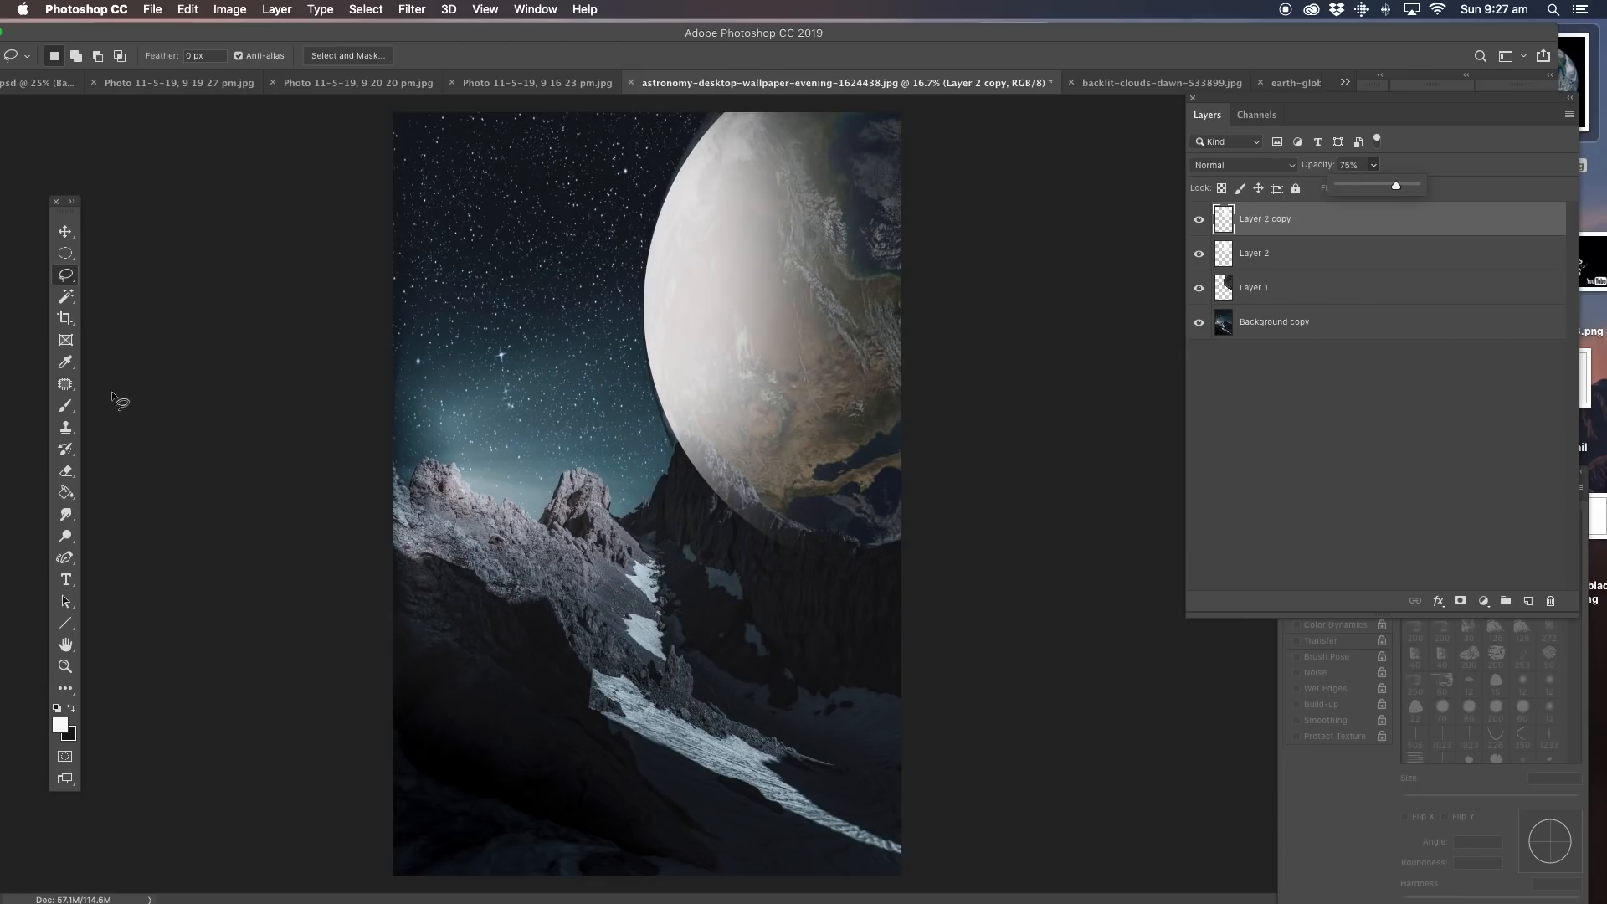
Erase the inner part of the Layer 2 copy highlight with a soft eraser up to 2214 px, comparing with the layer hidden and shown.
click(66, 473)
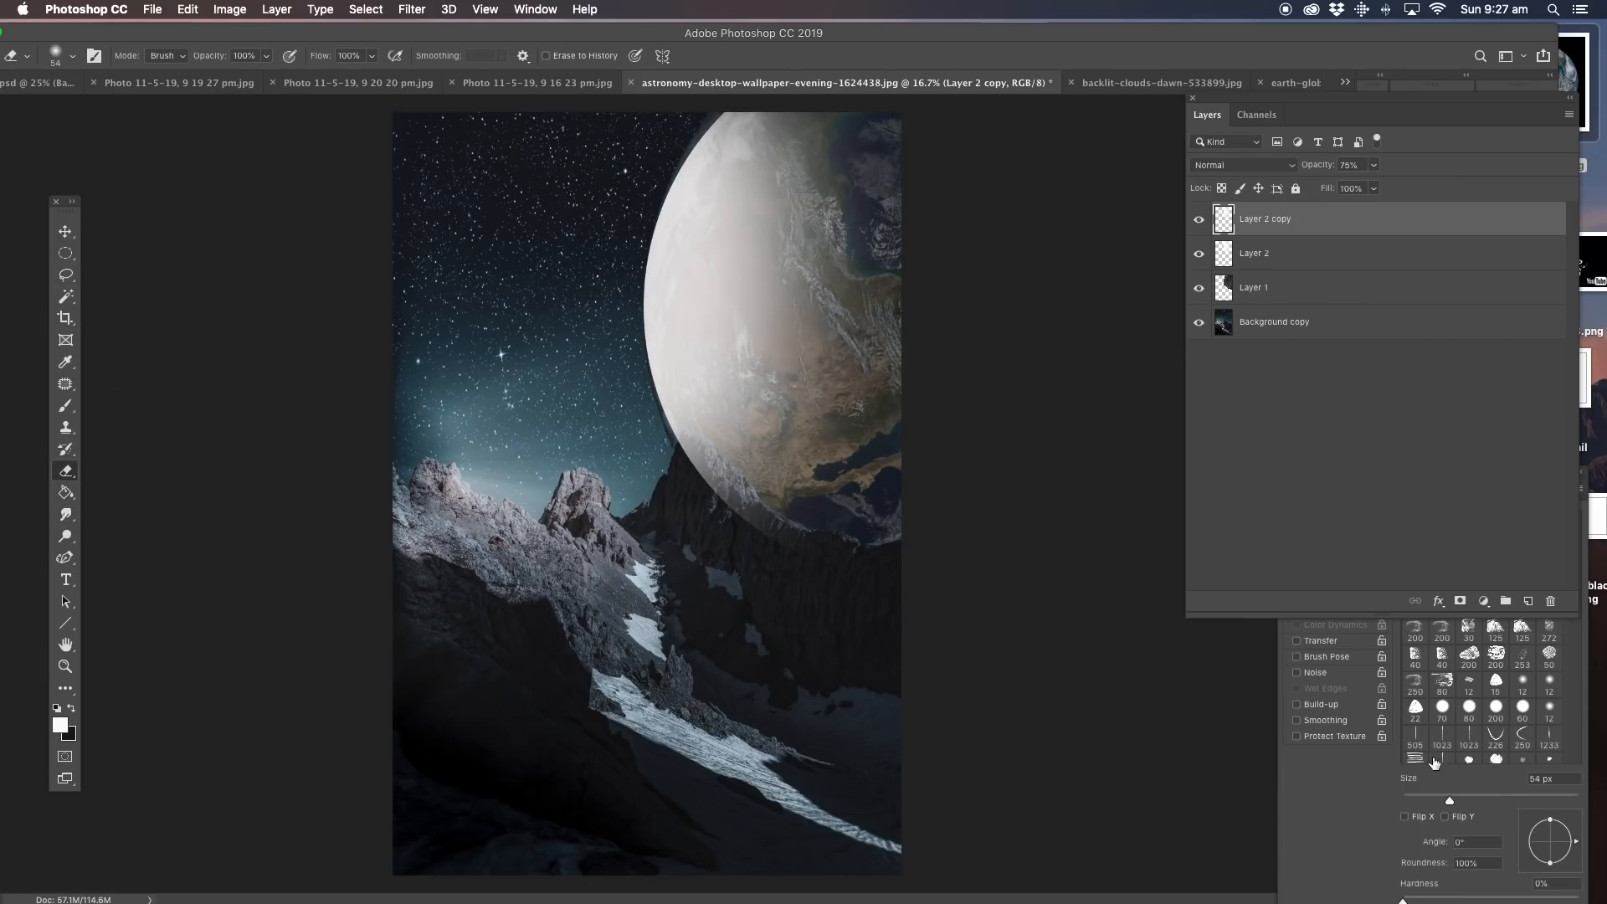
click(1538, 800)
mouse_move(688, 476)
mouse_down()
mouse_move(778, 319)
mouse_move(754, 97)
mouse_up()
click(1569, 801)
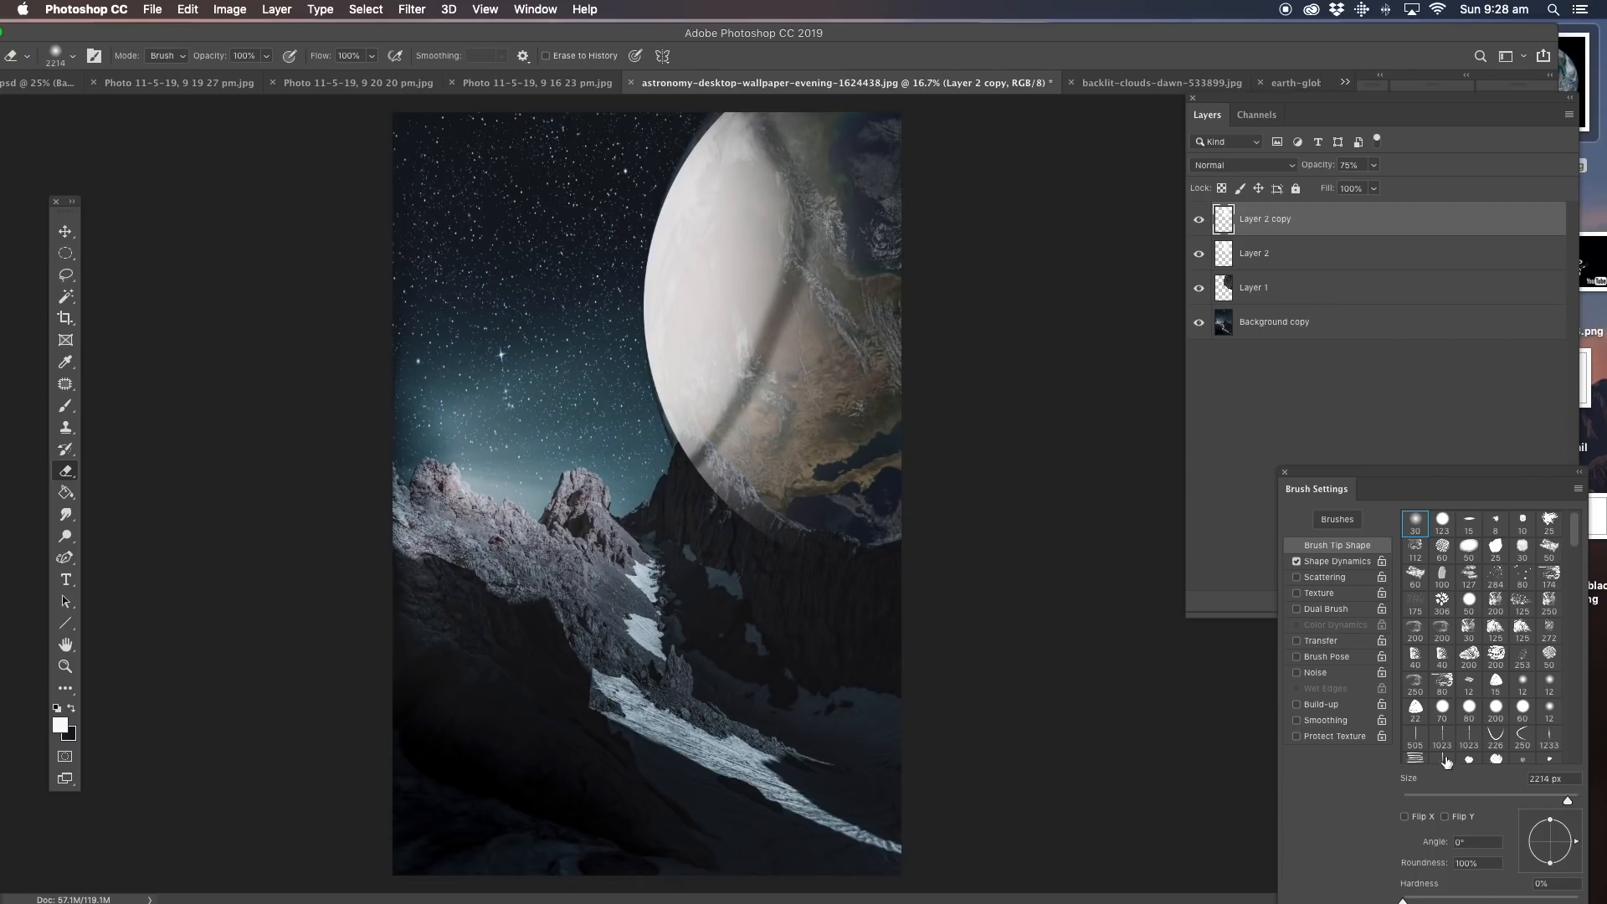
mouse_move(753, 443)
mouse_down()
mouse_move(819, 181)
mouse_move(825, 231)
mouse_move(882, 194)
mouse_up()
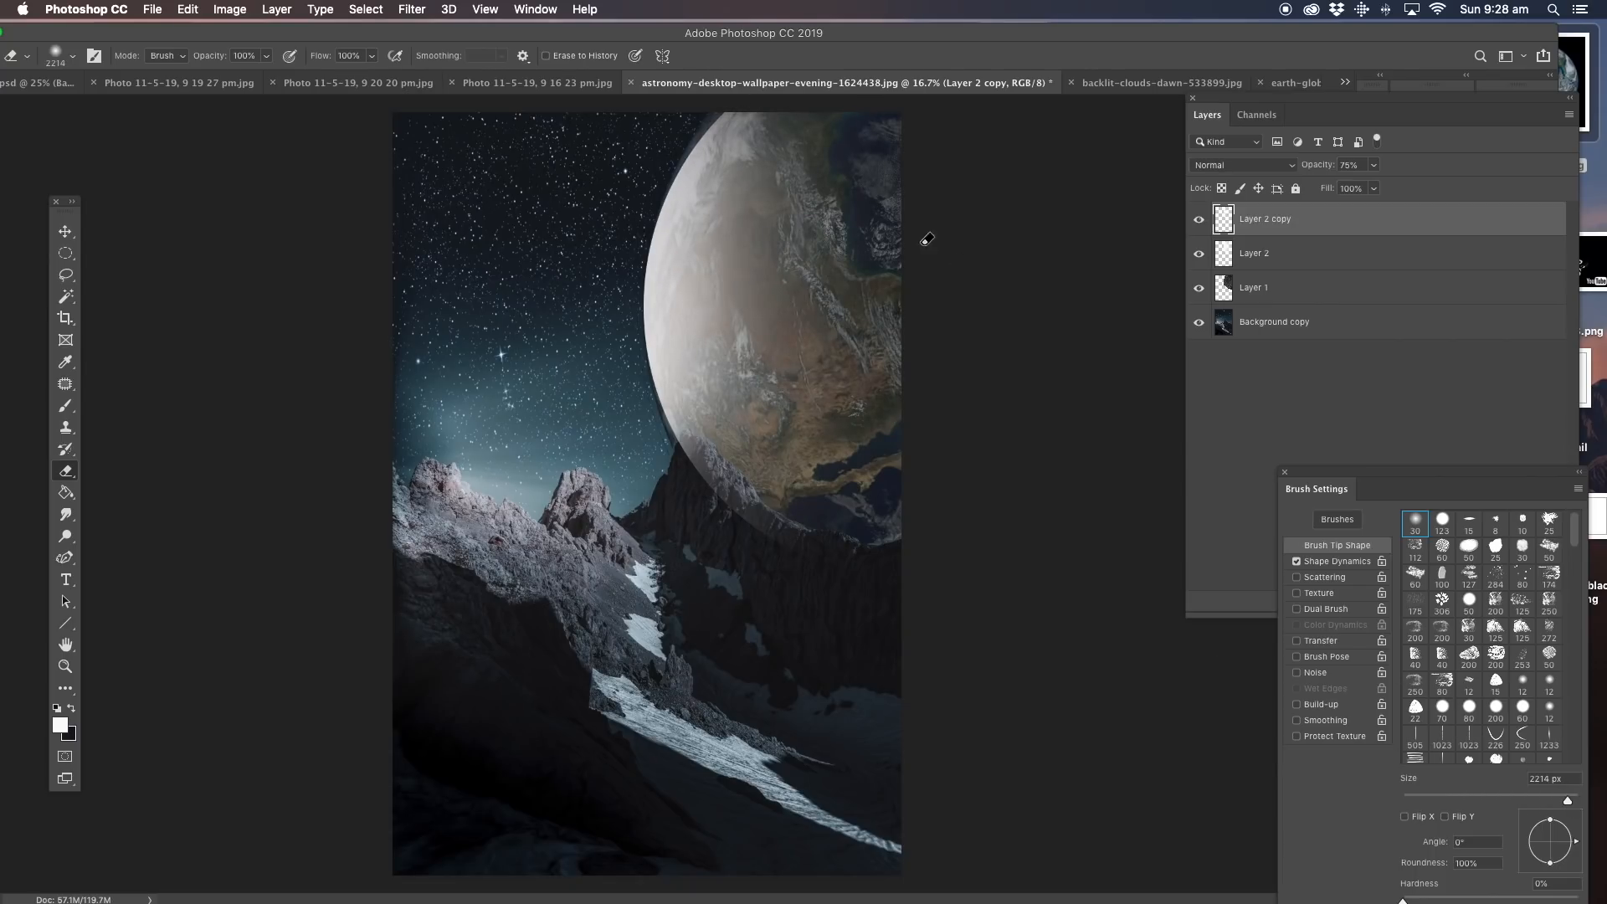
click(1199, 221)
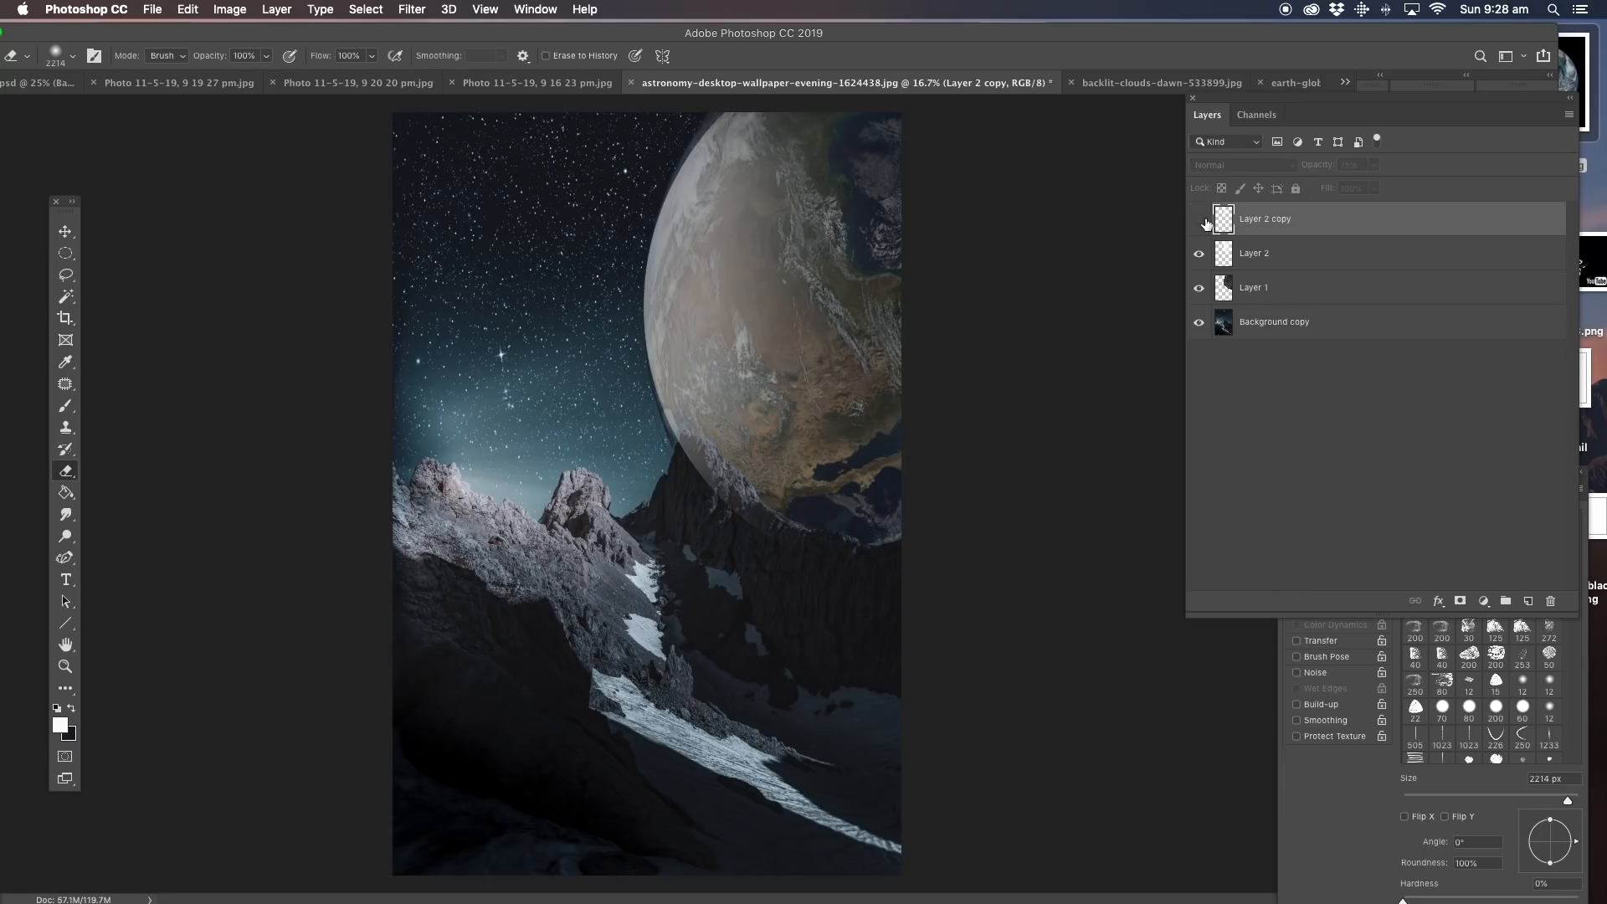
click(1200, 220)
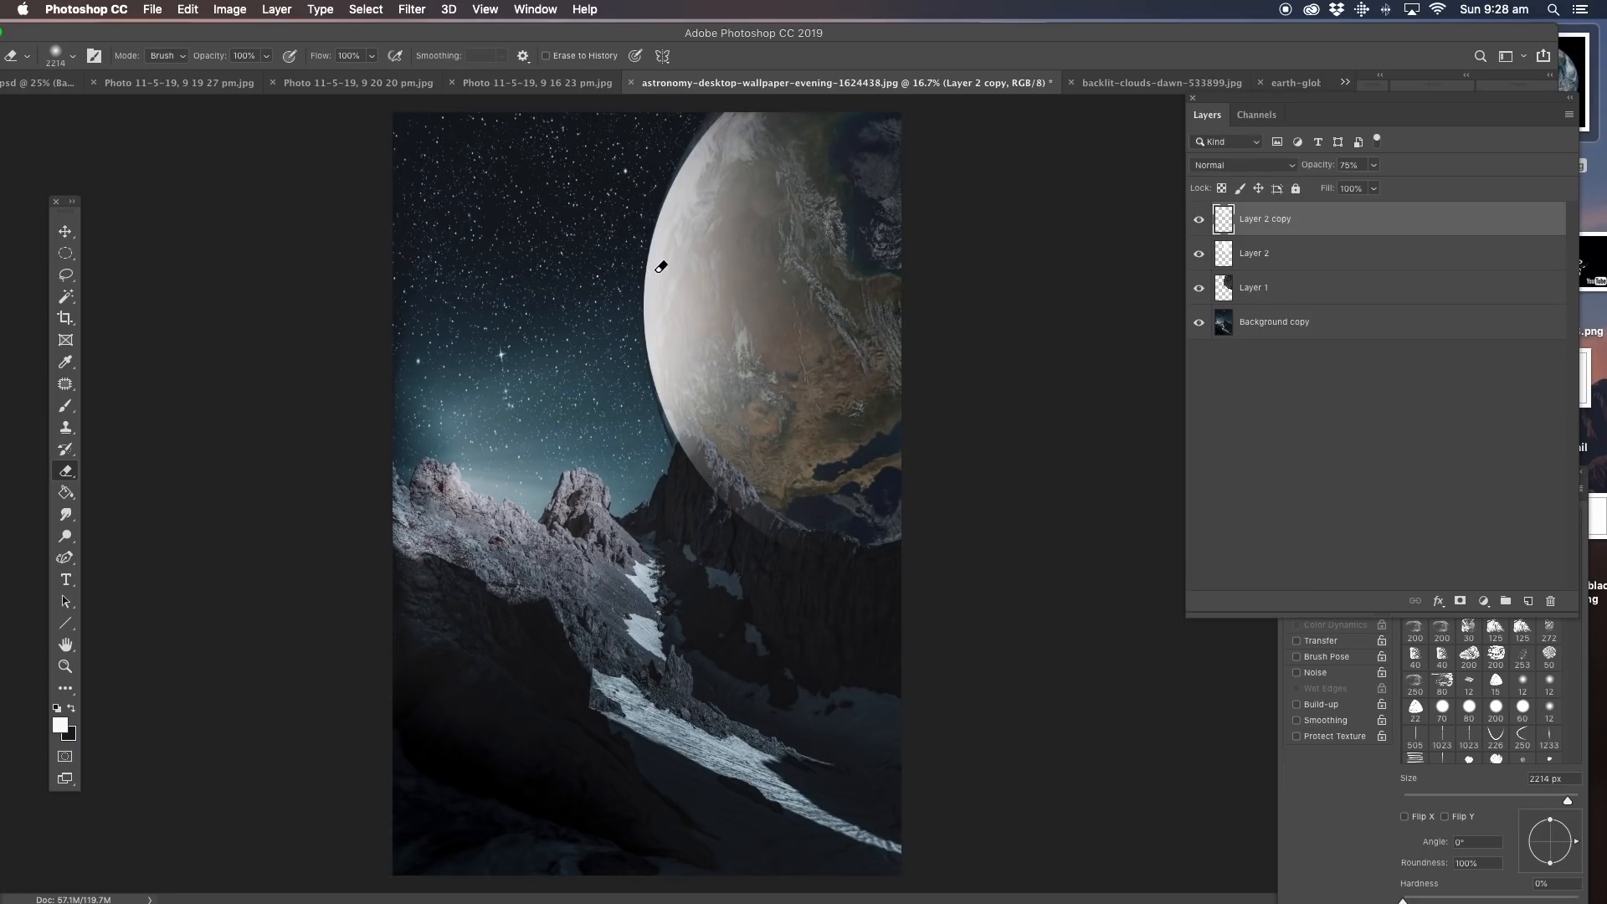
Reduce the opacity of the original highlight on Layer 2 to 17%.
click(1373, 167)
click(1294, 259)
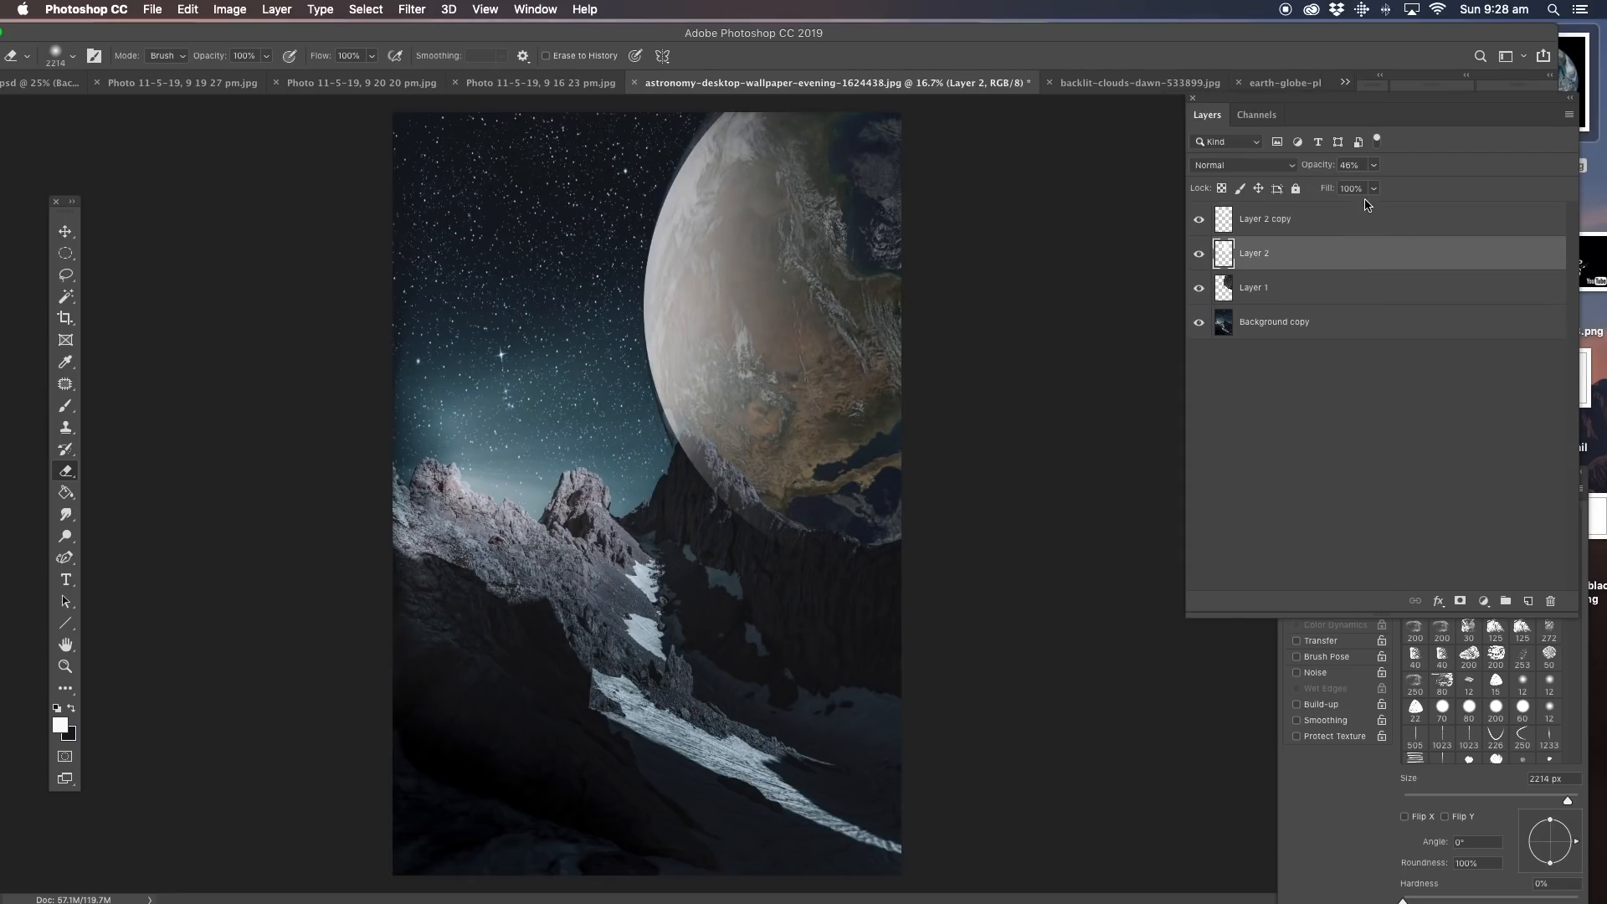
click(1373, 166)
click(1355, 188)
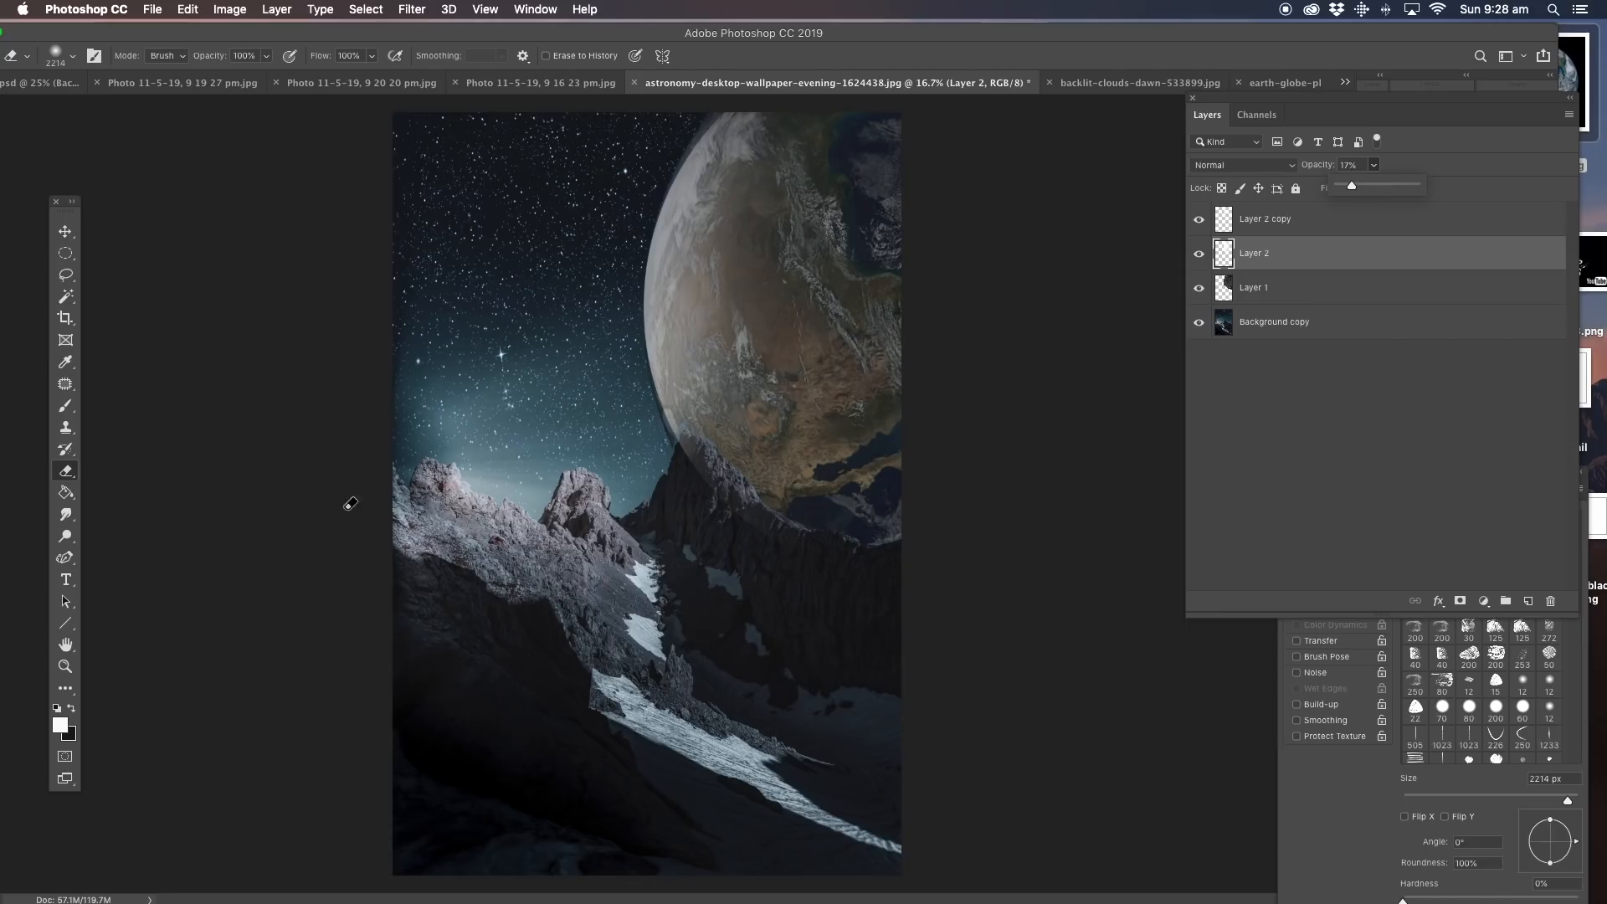
Examine the Earth's lit edge up close where it meets the sky and the mountain peak.
click(66, 667)
alt+click(526, 415)
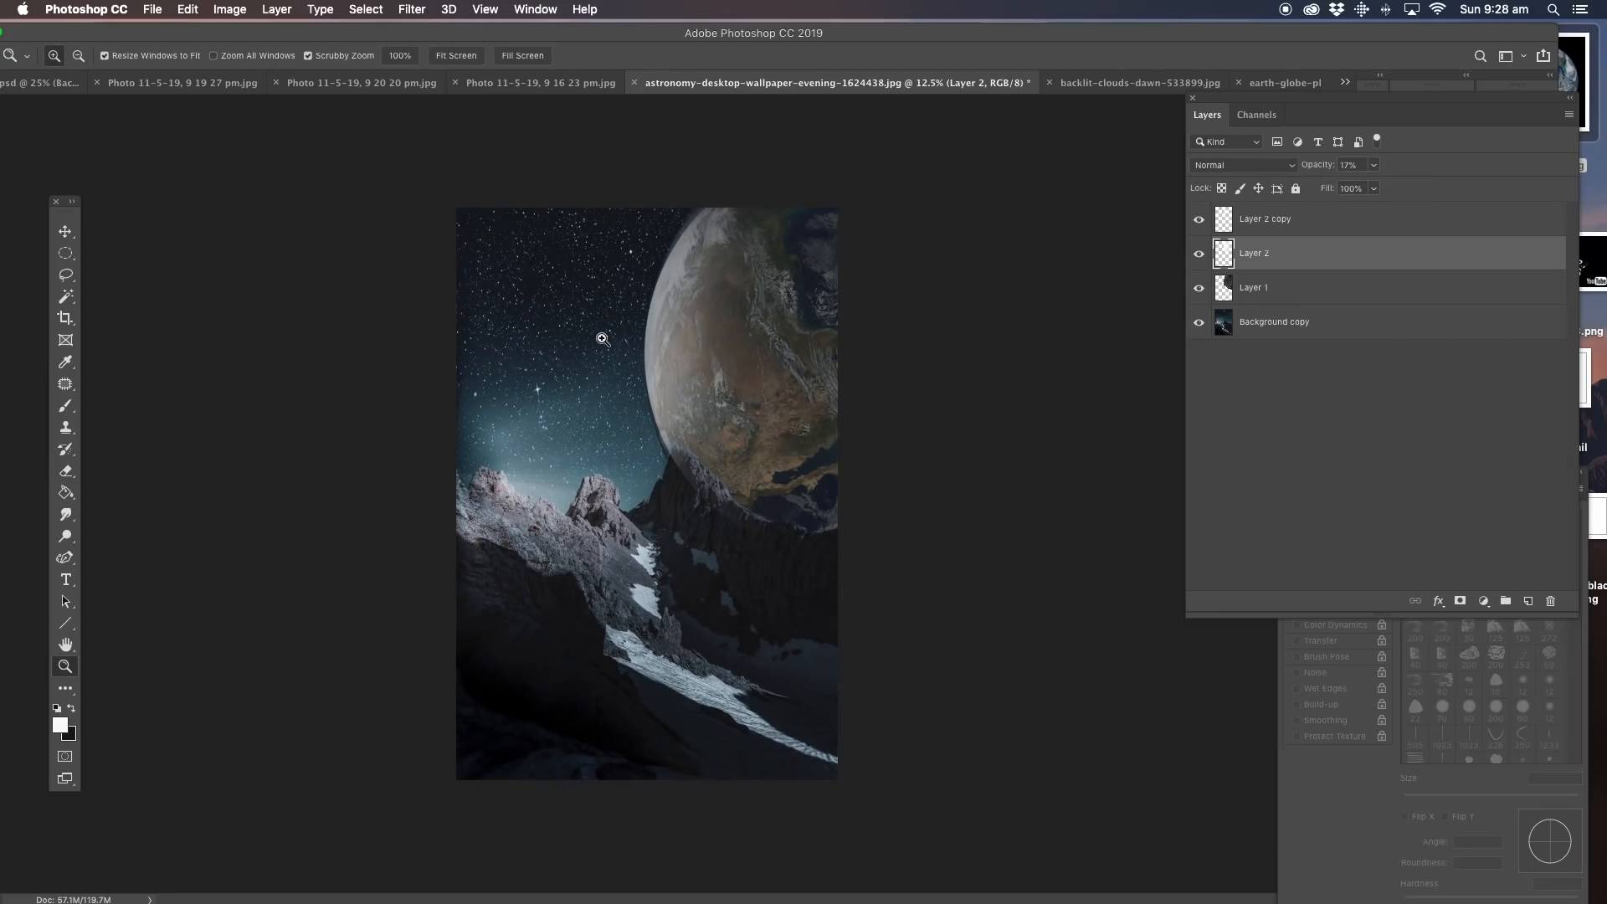
click(705, 434)
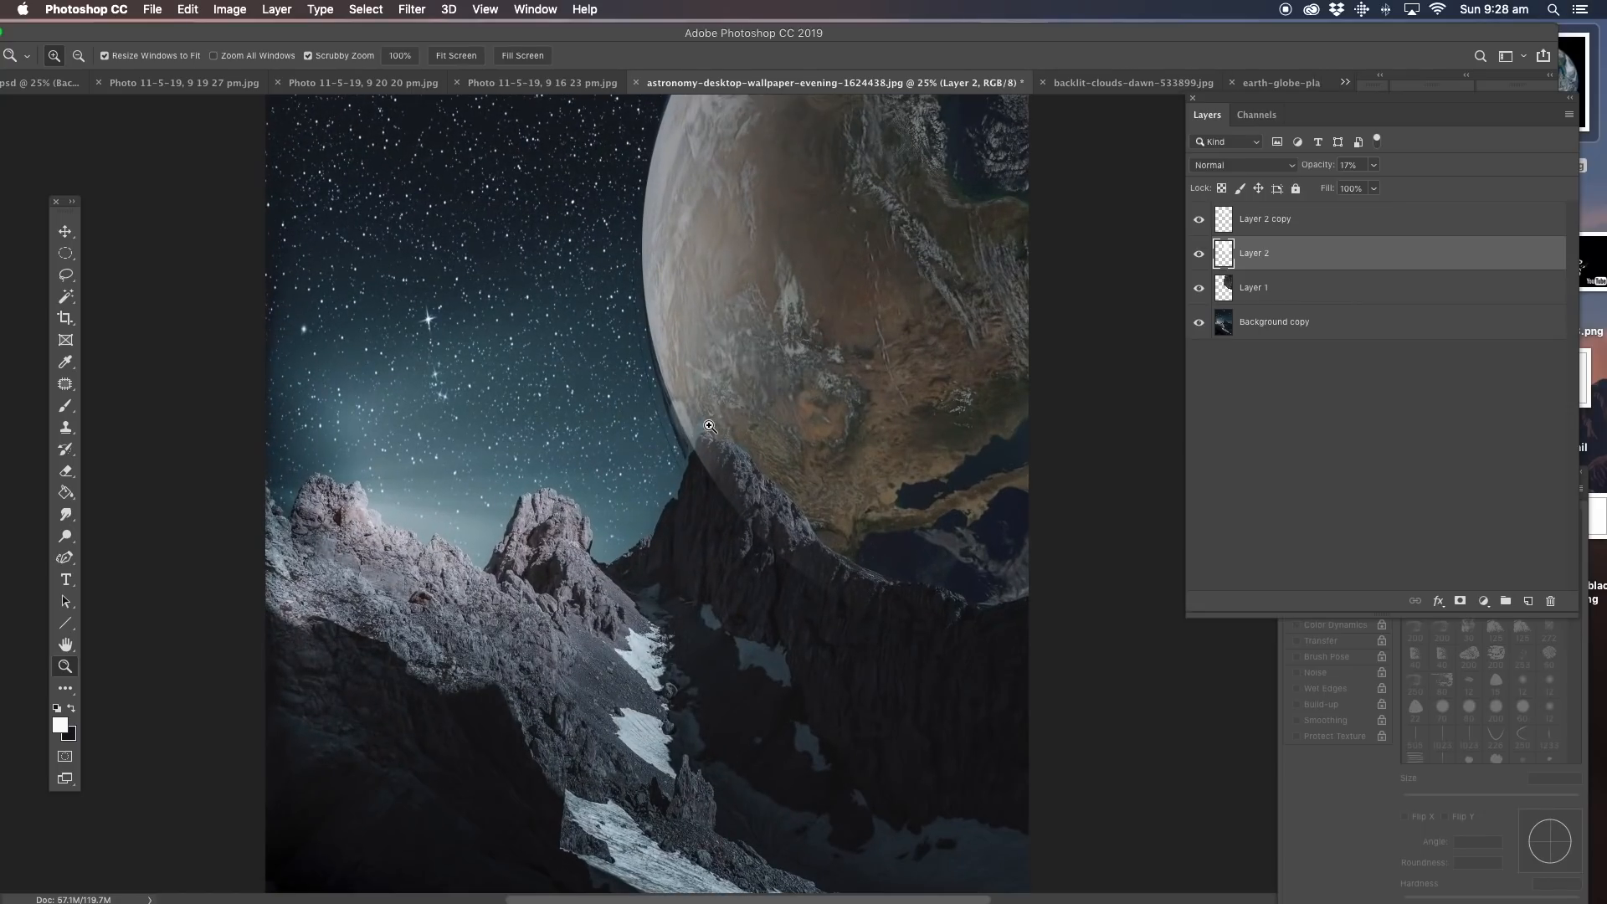
click(834, 363)
drag(662, 263, 670, 477)
drag(732, 300, 717, 350)
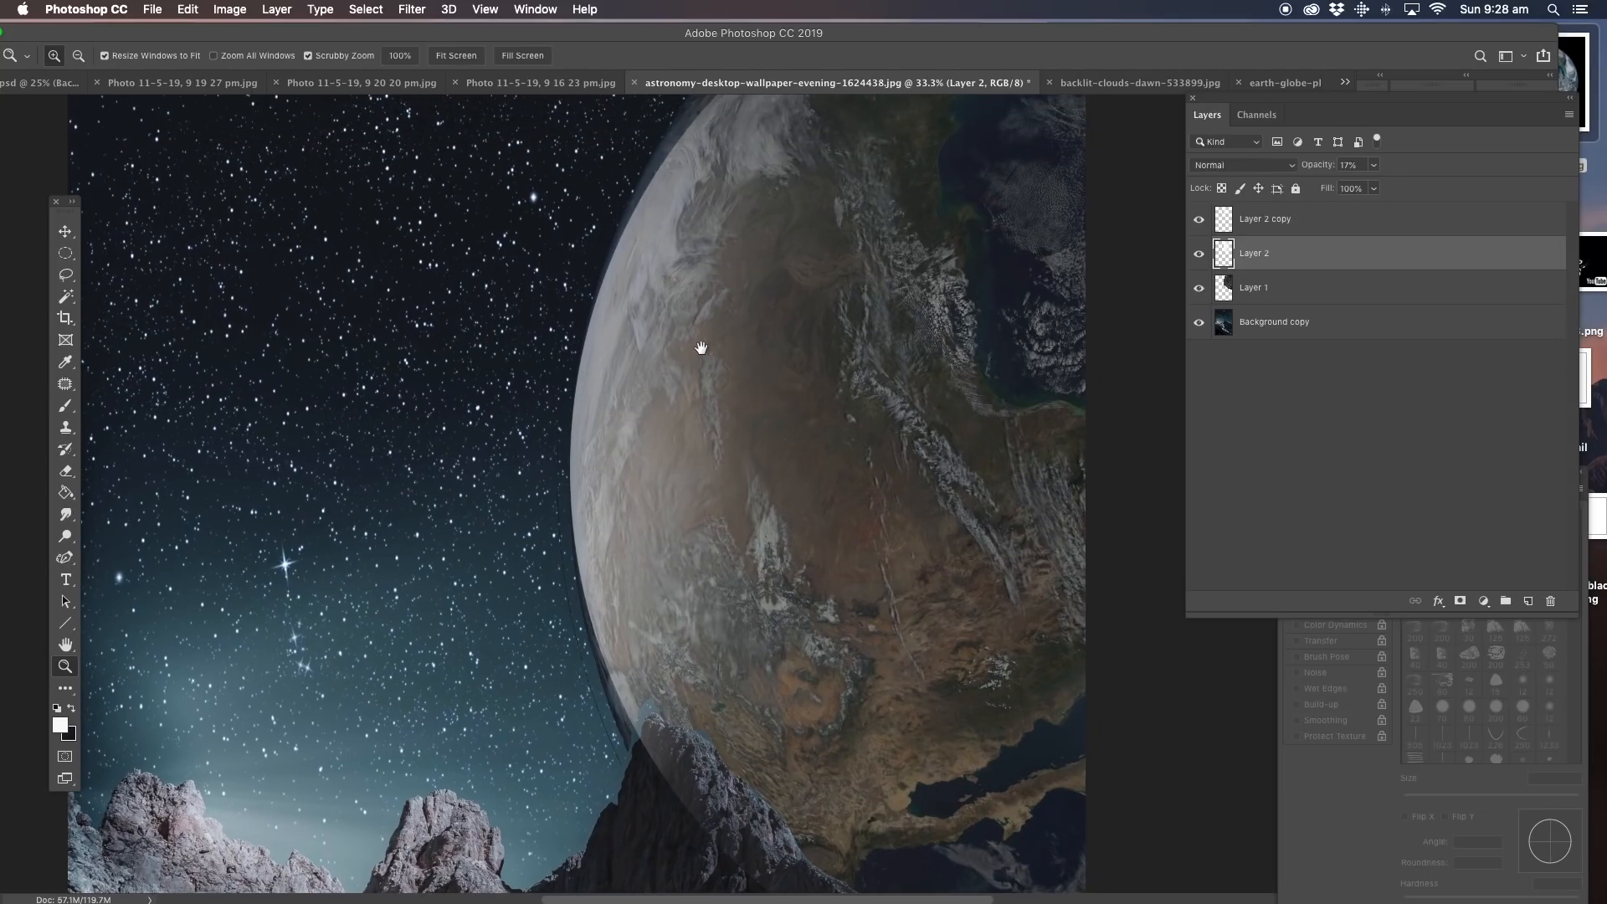
click(65, 231)
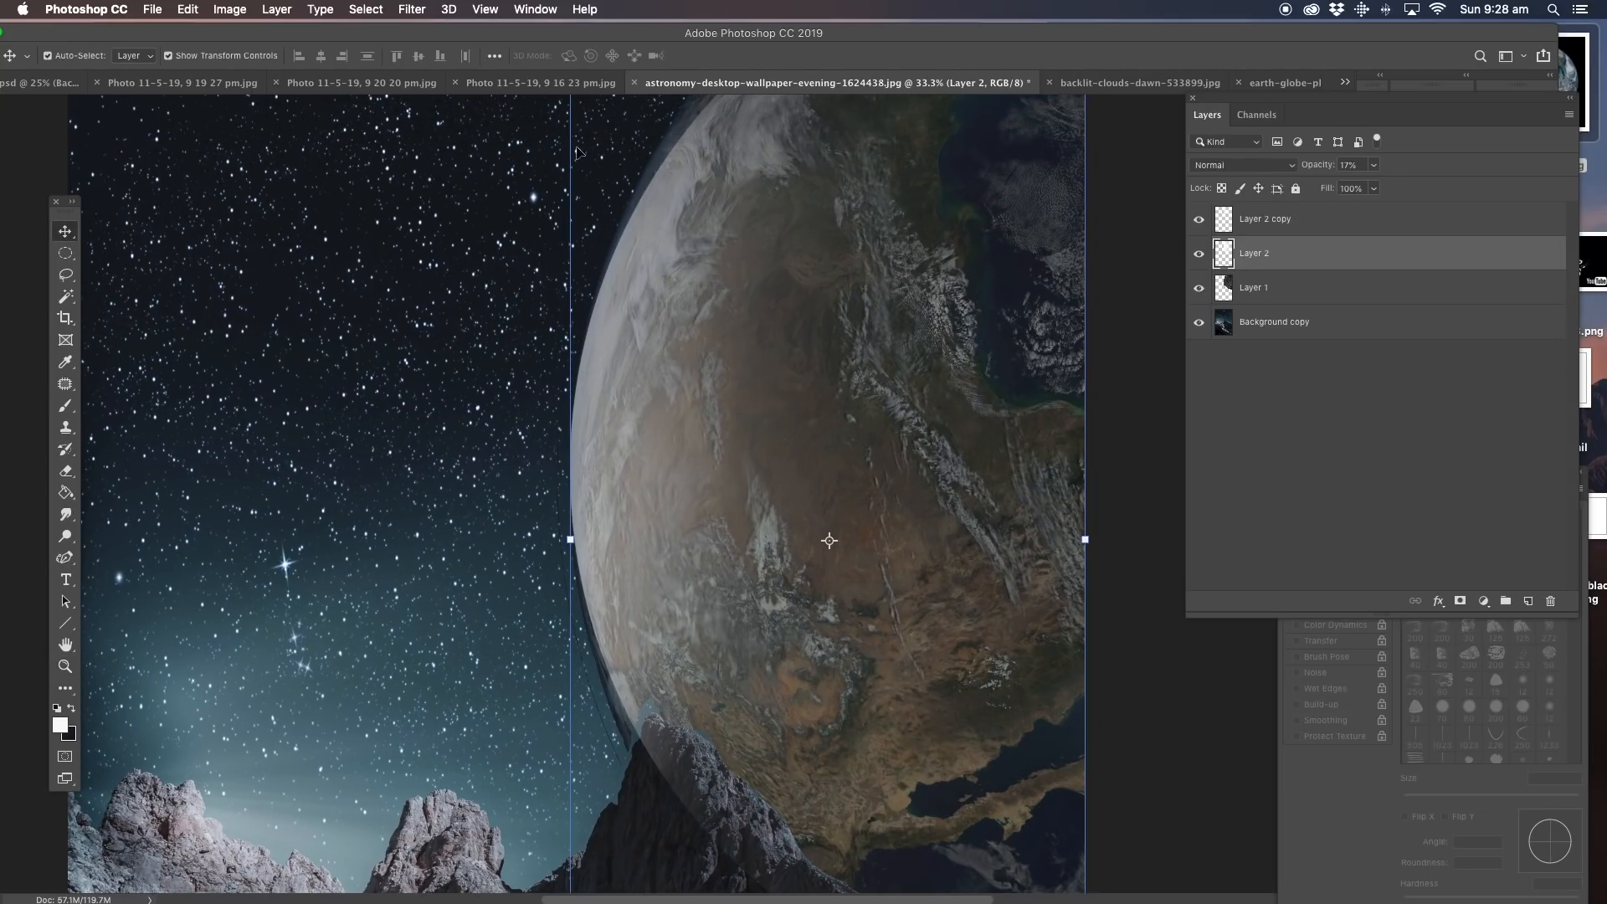
click(412, 9)
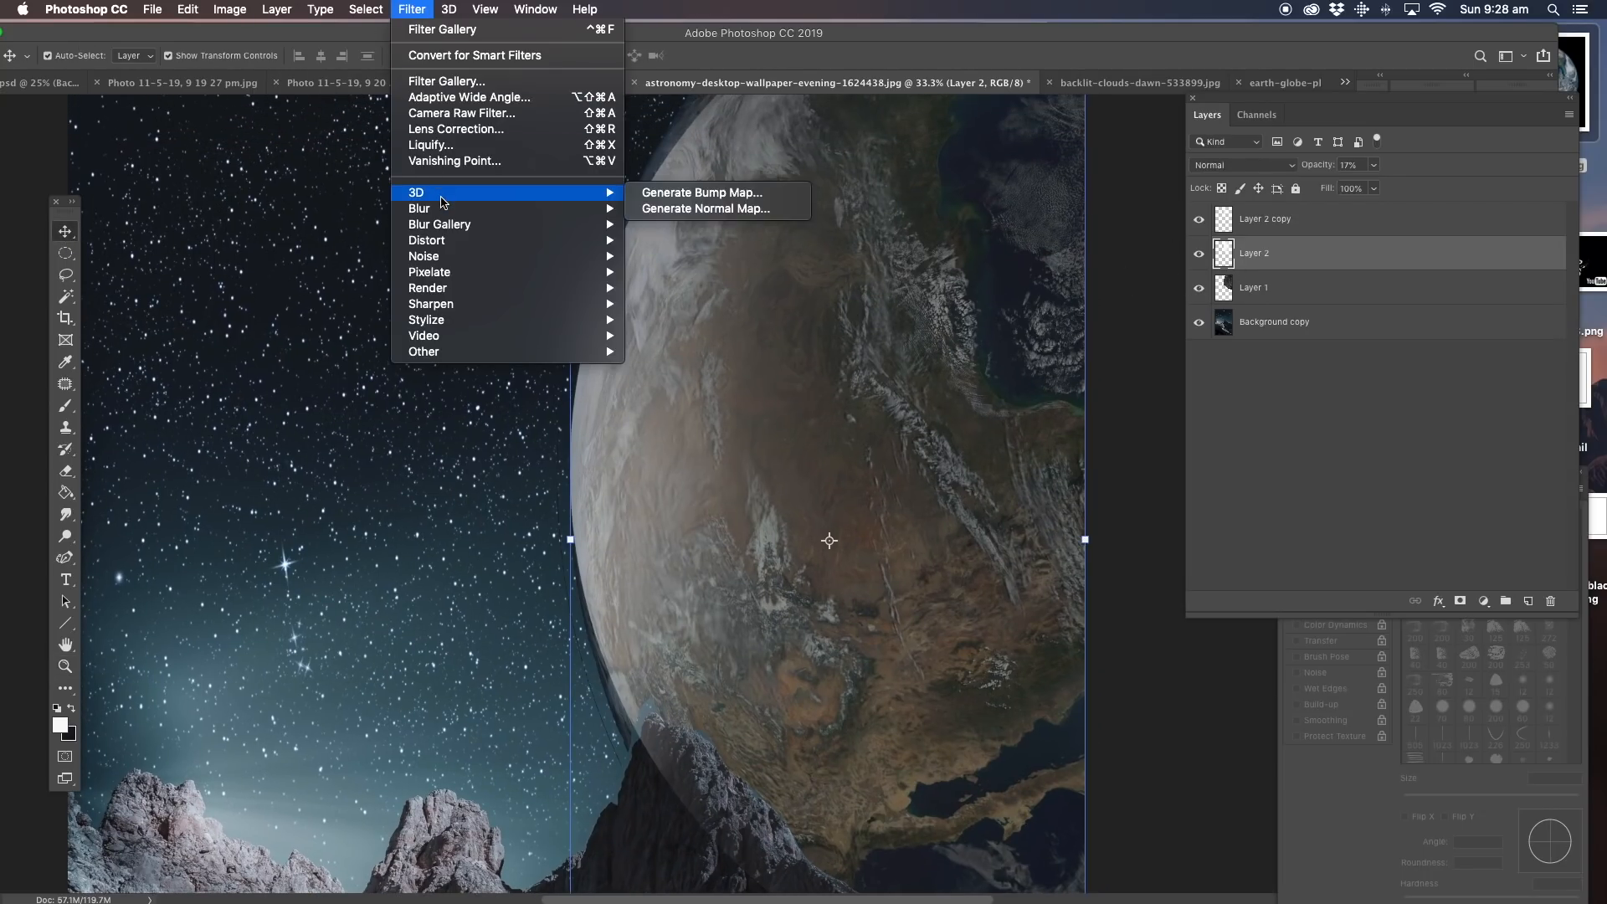
mouse_move(442, 207)
click(682, 272)
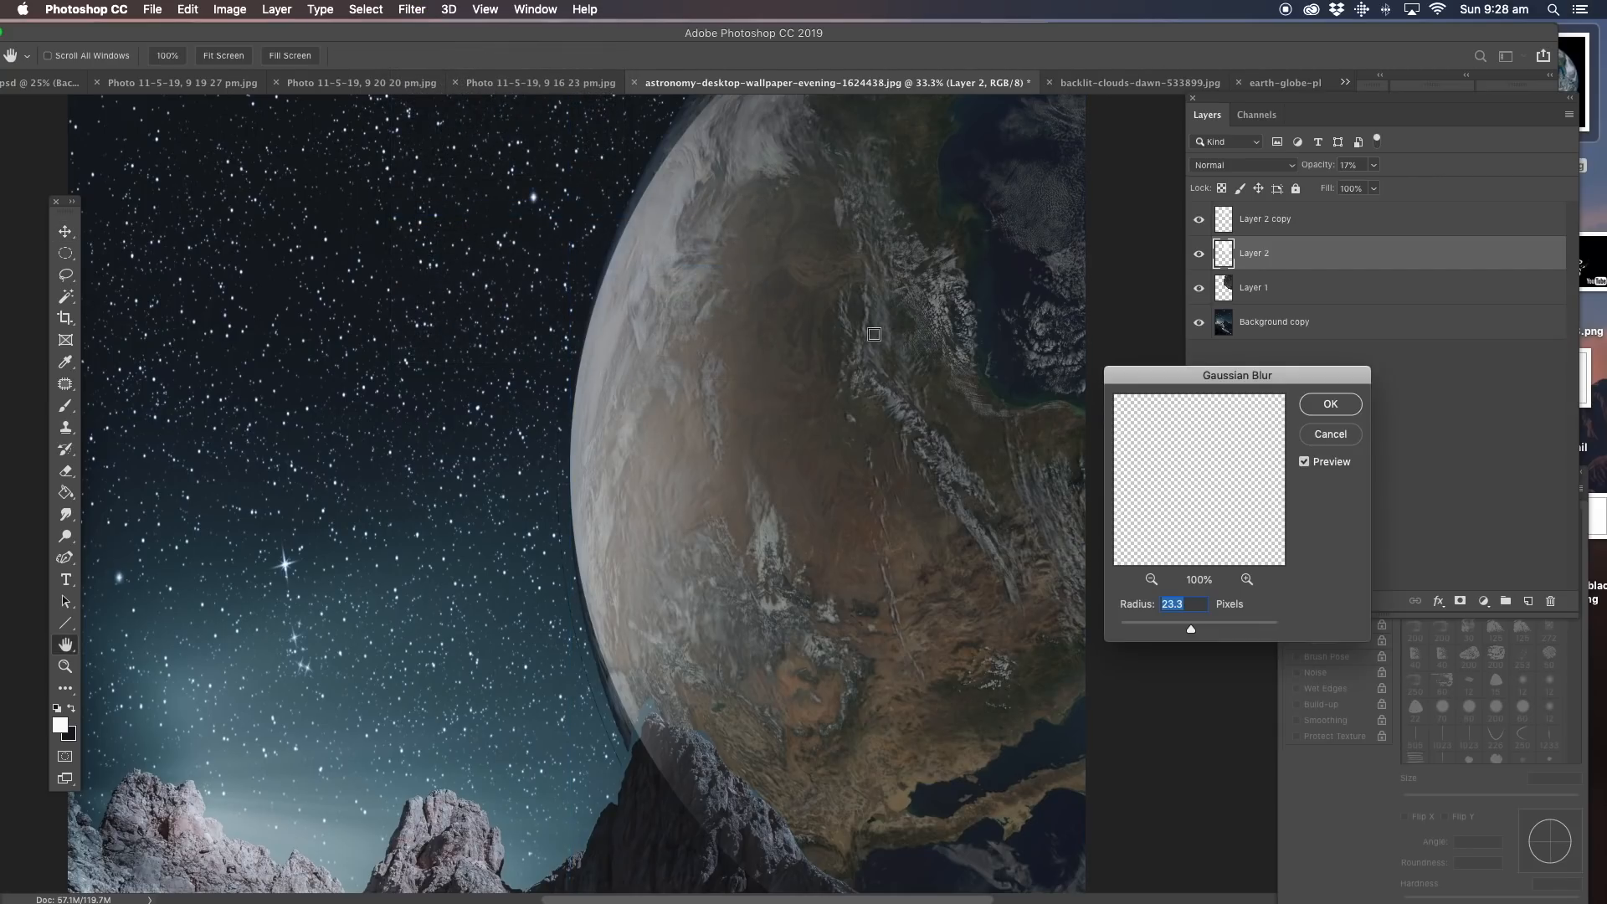
click(1302, 411)
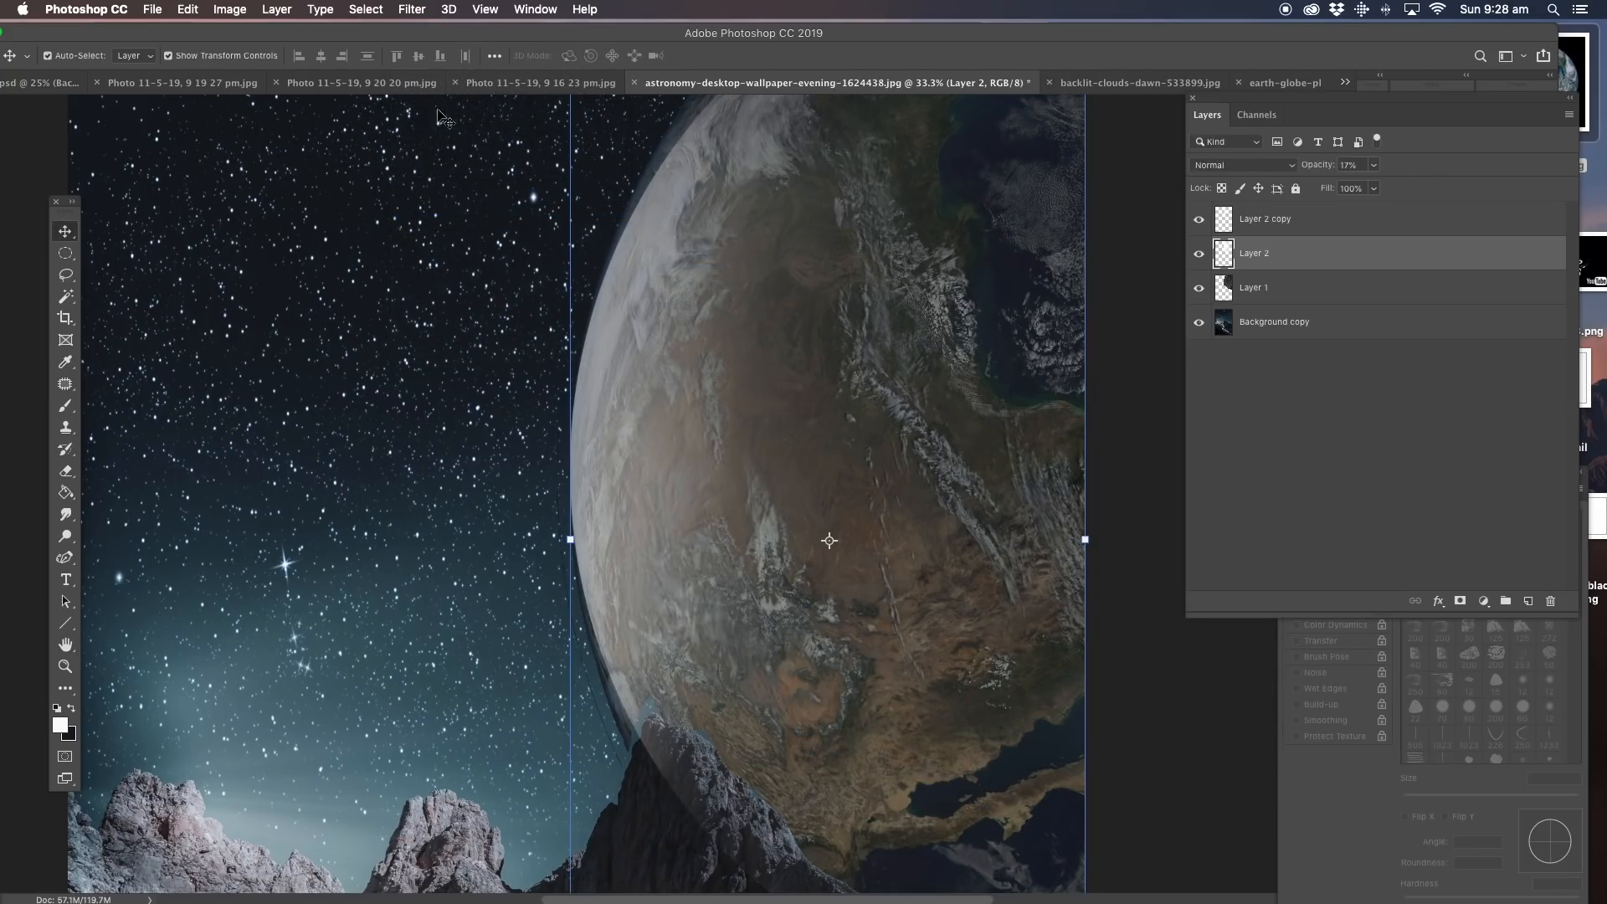
Apply a Motion Blur to the Layer 2 highlight with an angle of -3° and a distance of 126 pixels.
click(413, 10)
mouse_move(471, 211)
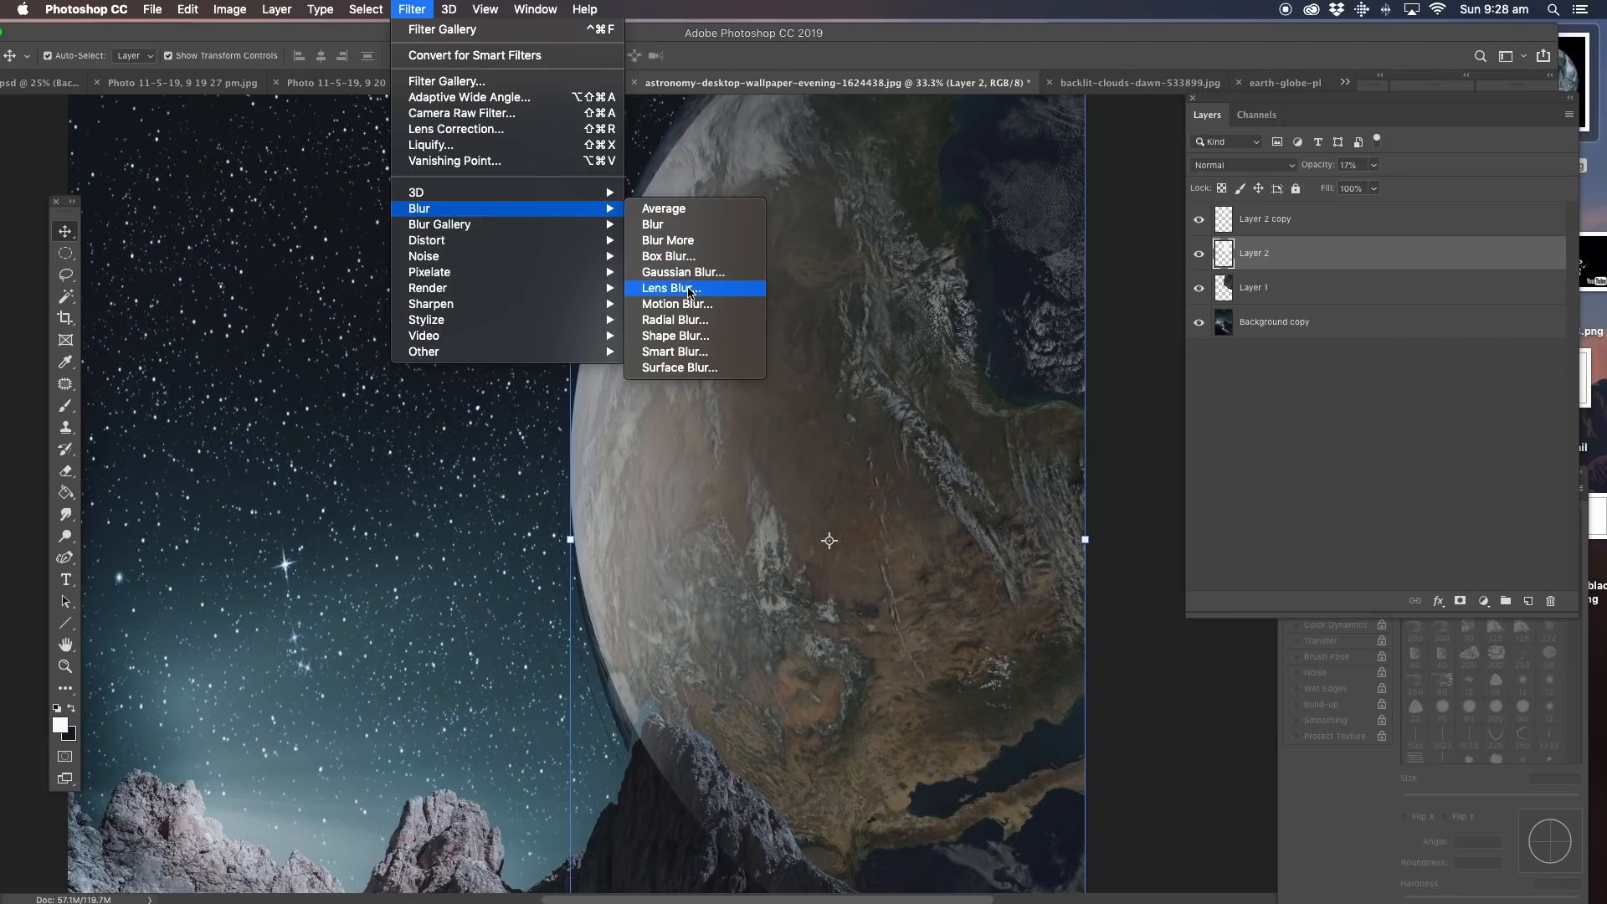
click(682, 304)
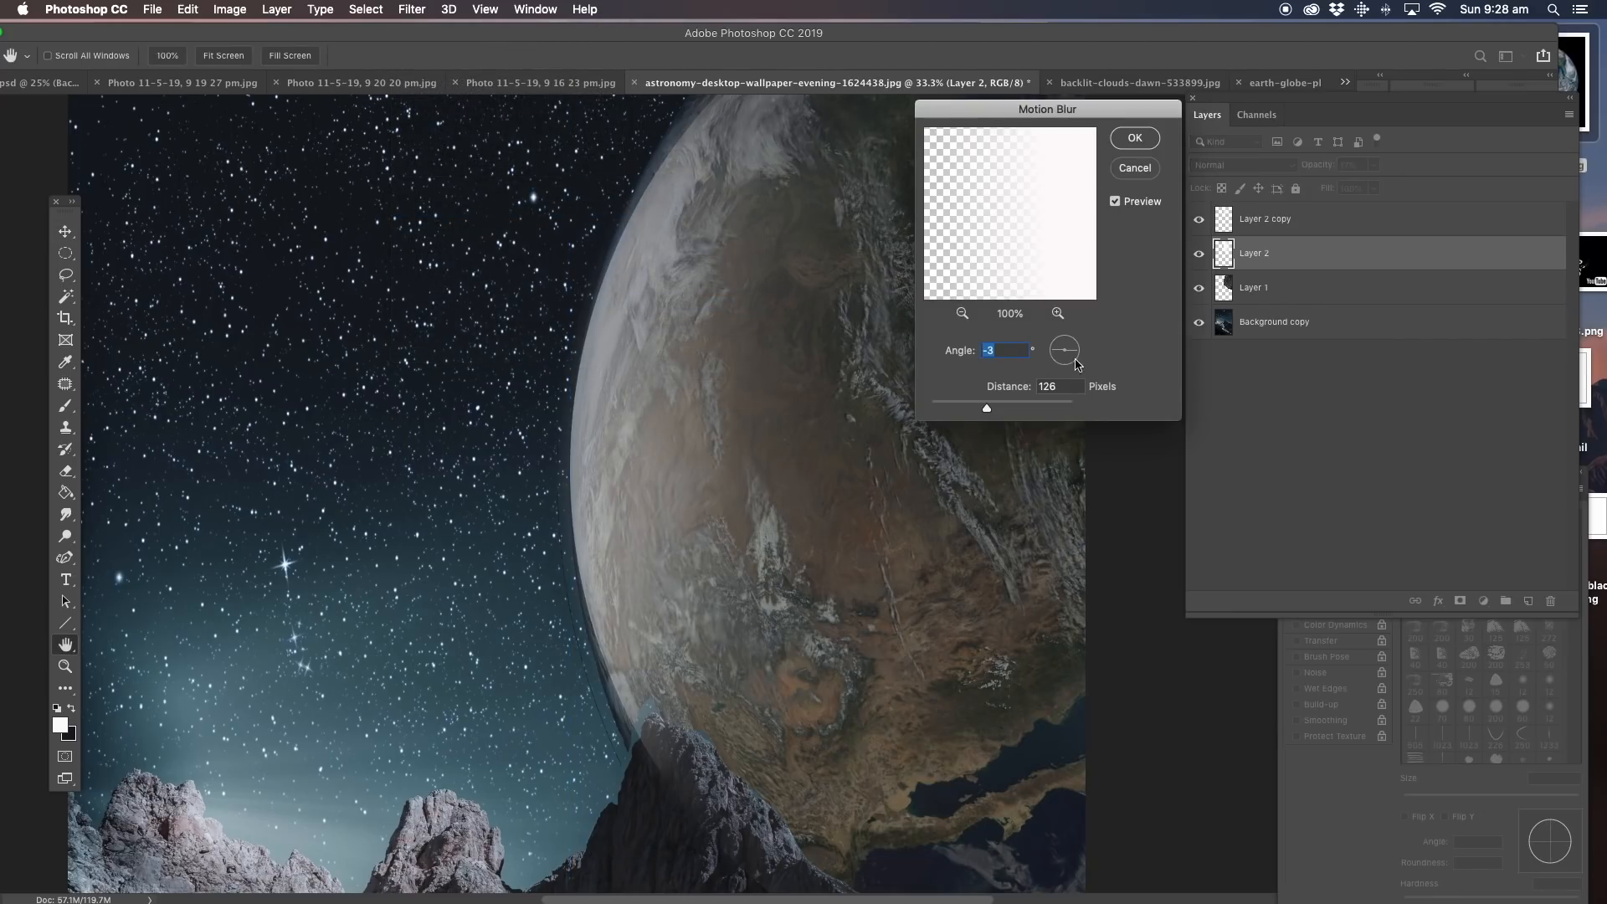
click(1135, 139)
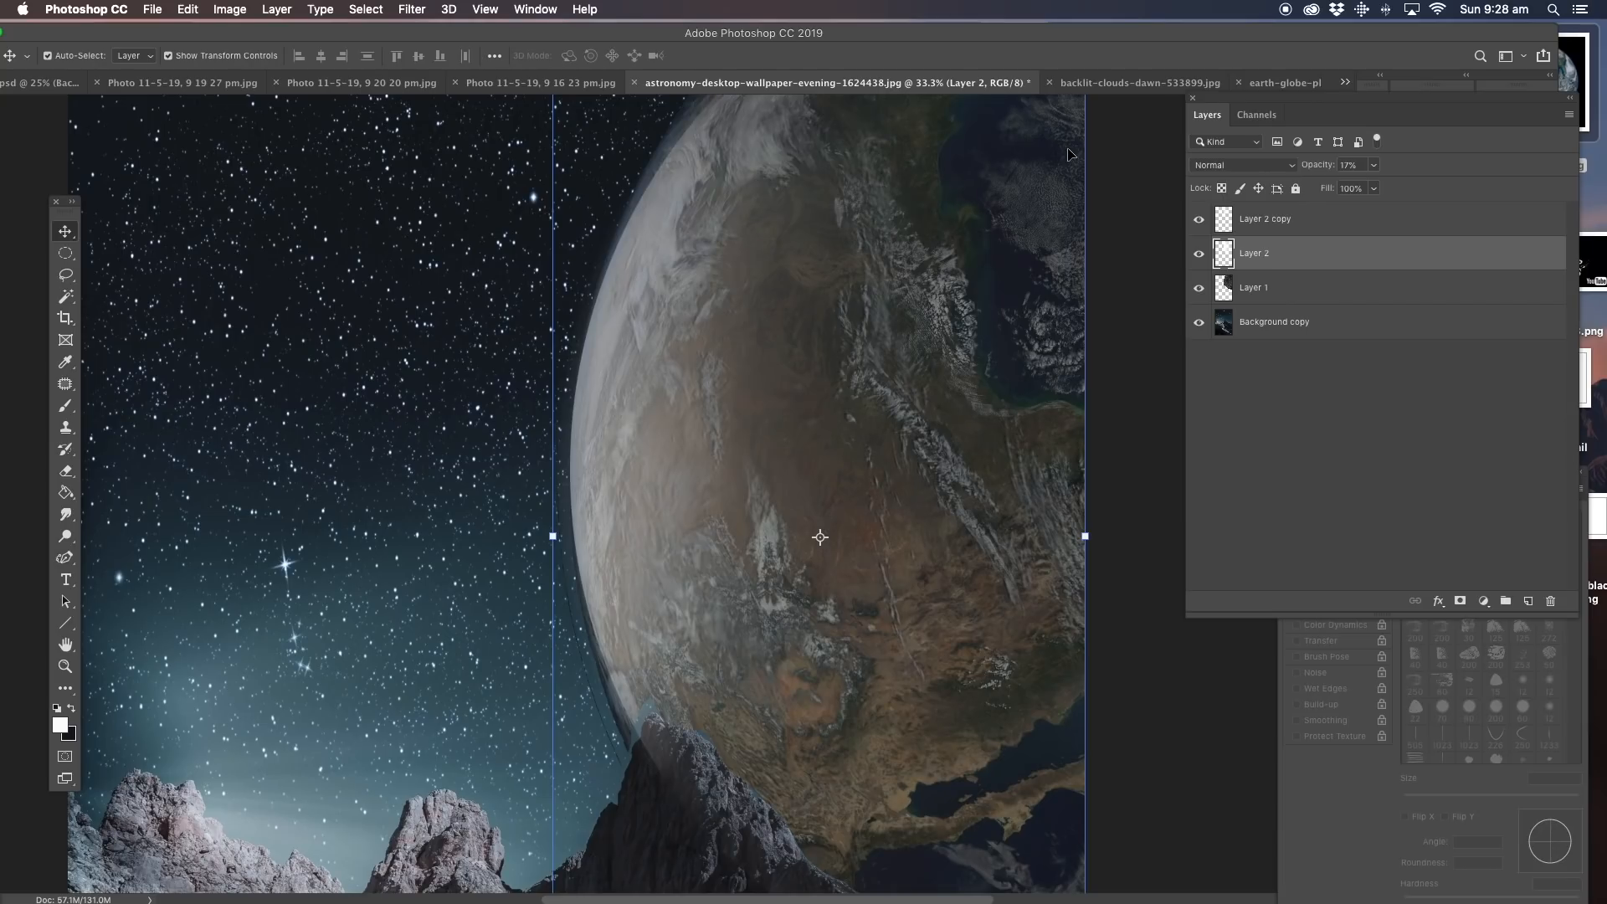
Nudge the blurred Layer 2 highlight to the right so it sits on the Earth's edge.
key(shift+Right)
key(shift+Right)
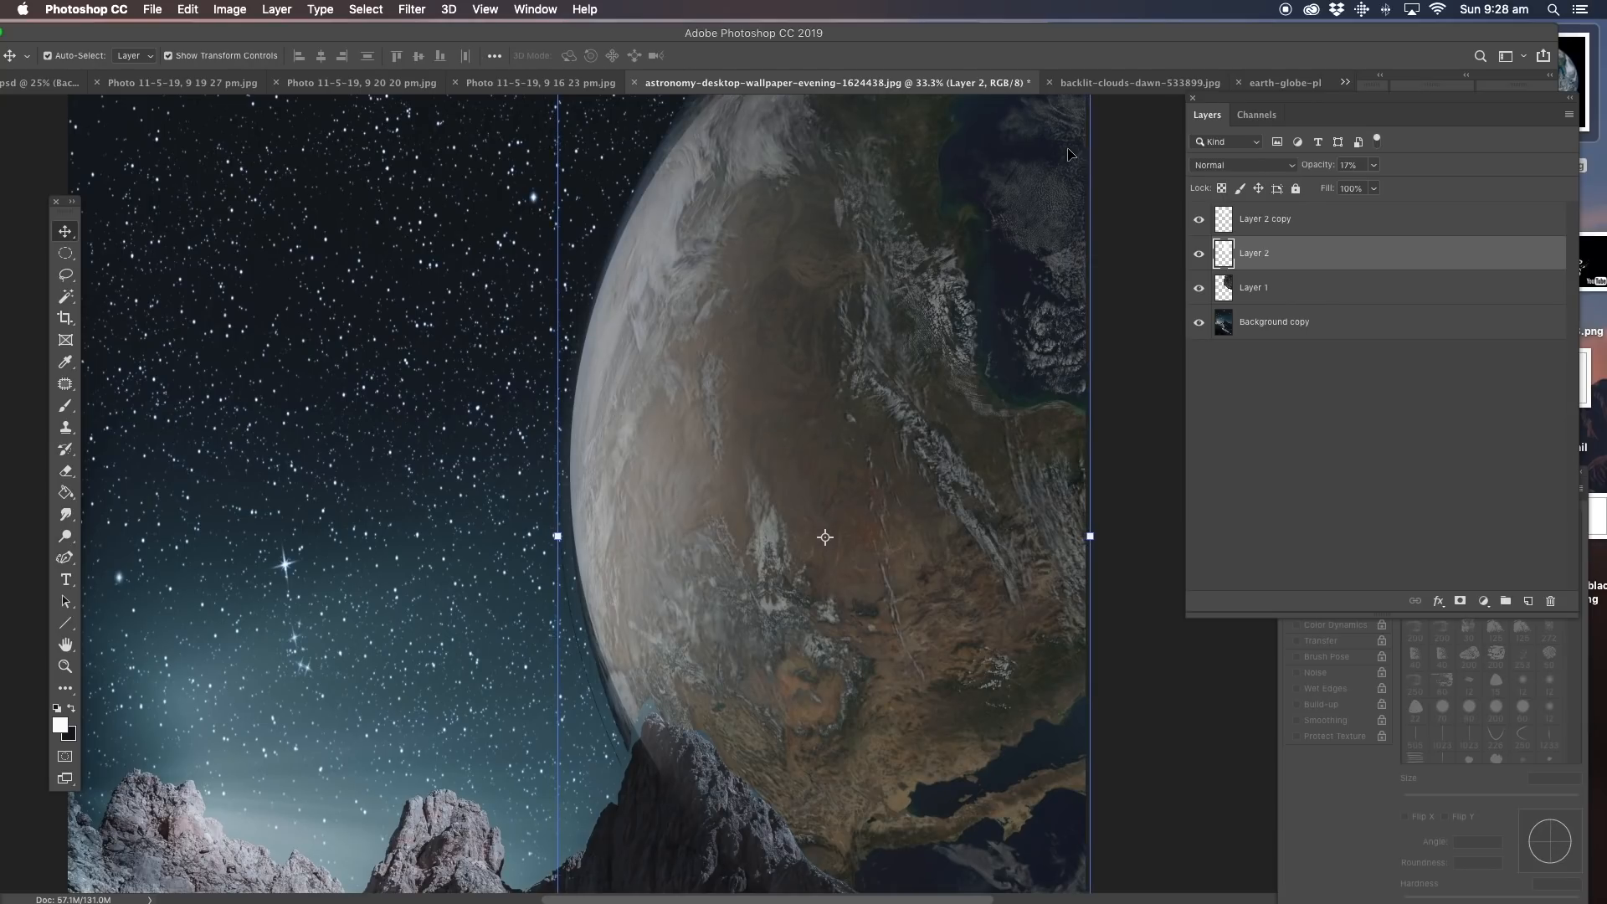
key(shift+Right)
key(shift+Right)
key(shift+Right)
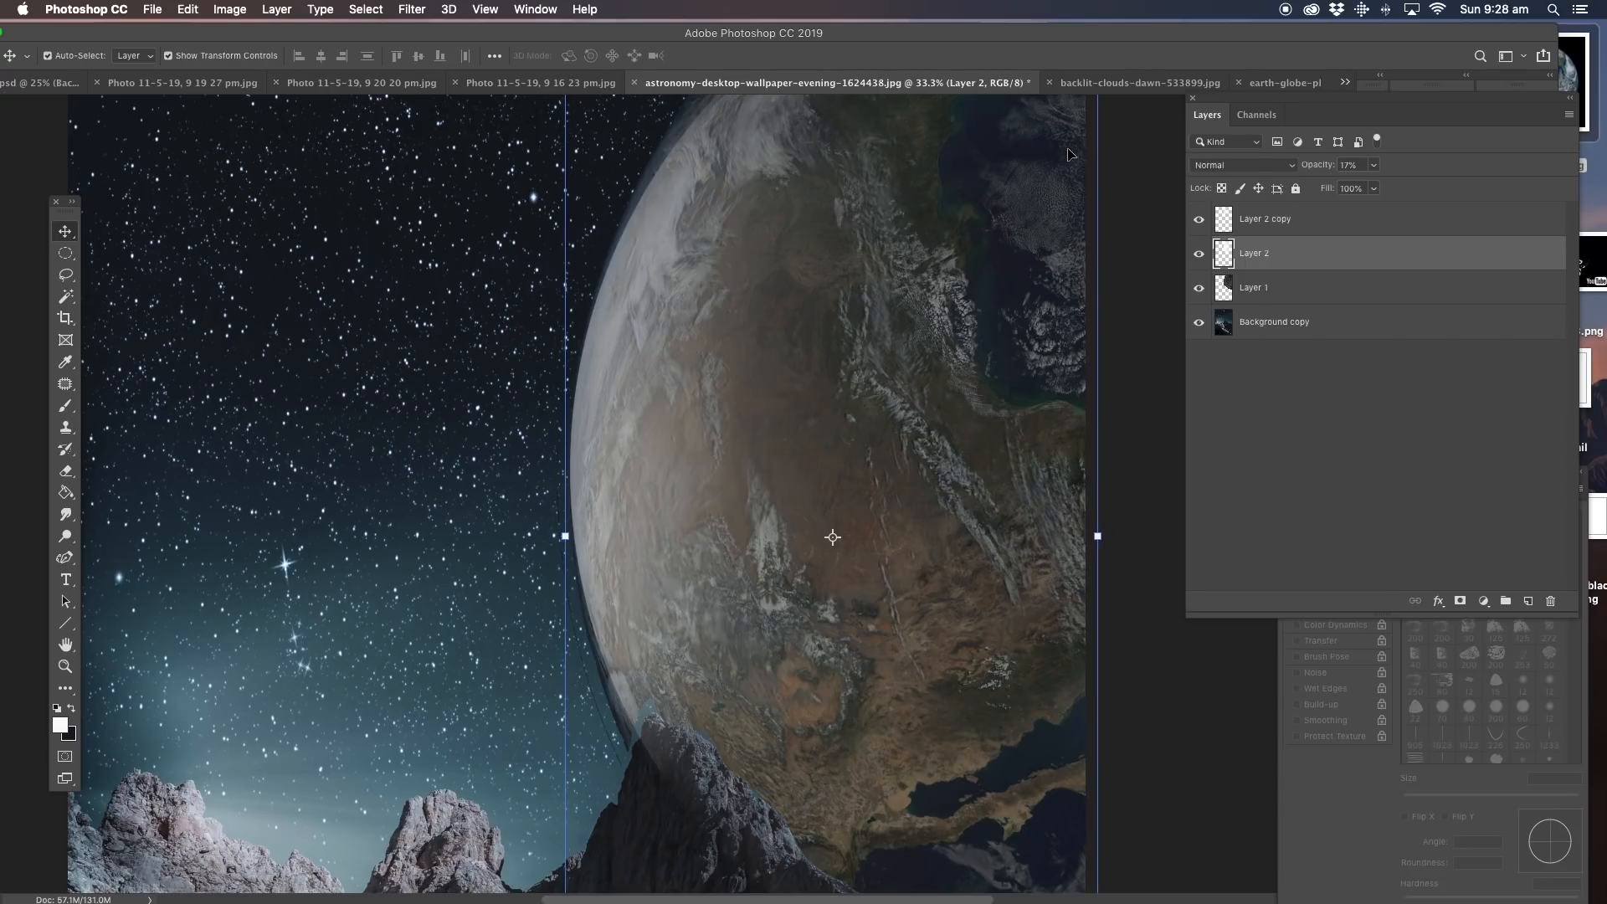
key(shift+Right)
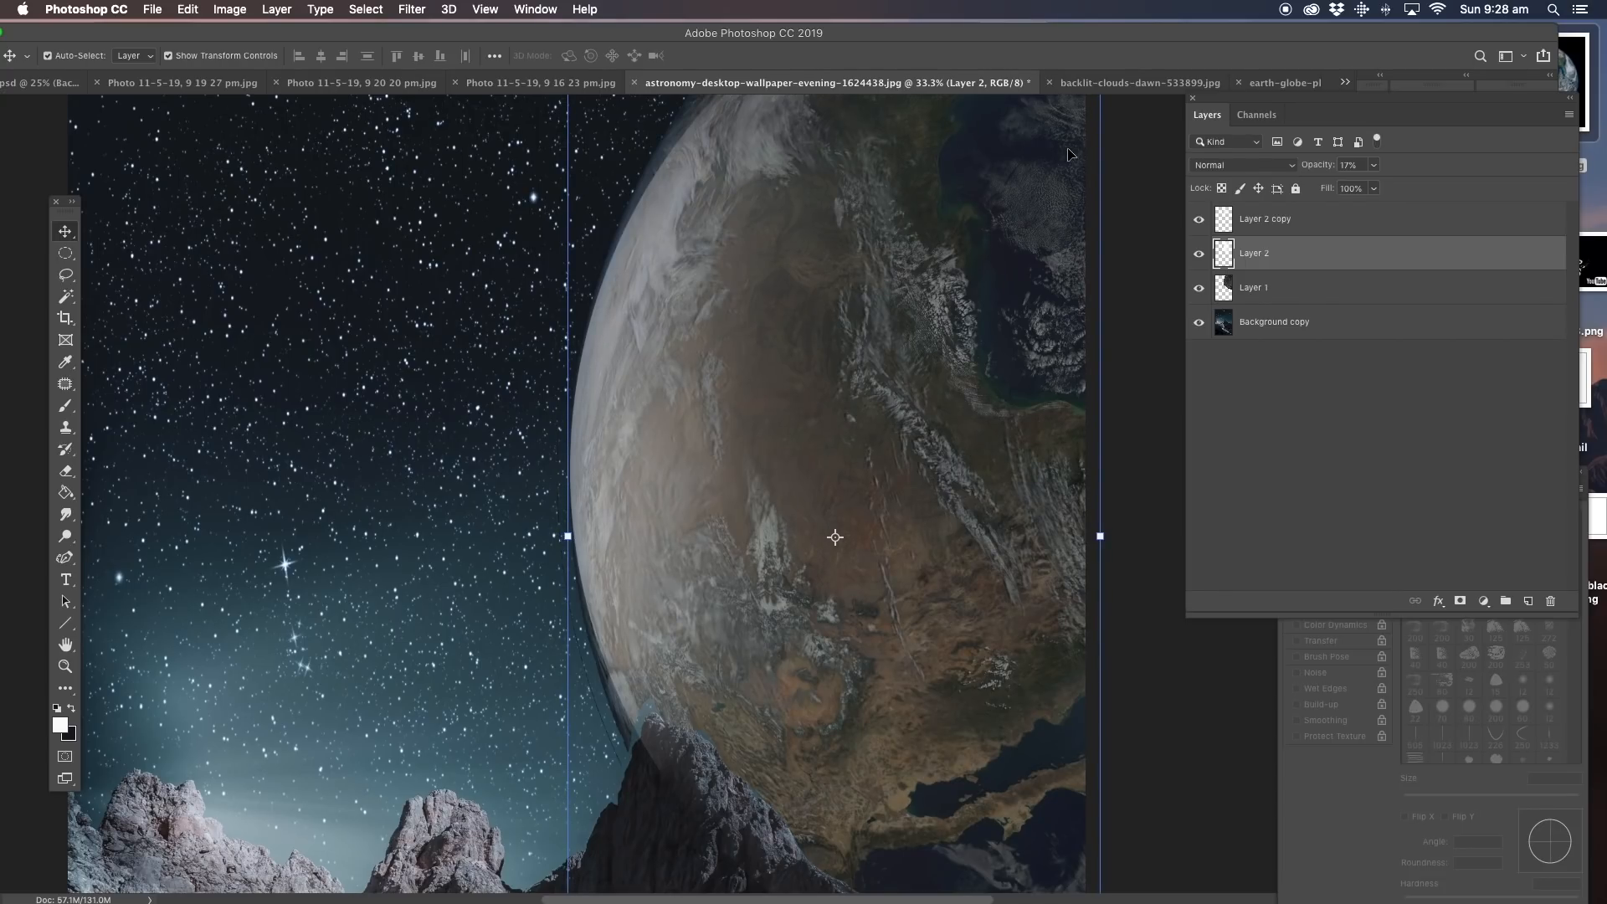
Erase the highlight spilling over the mountain peak on Layer 2 and Layer 2 copy with a 79 px soft eraser.
click(66, 252)
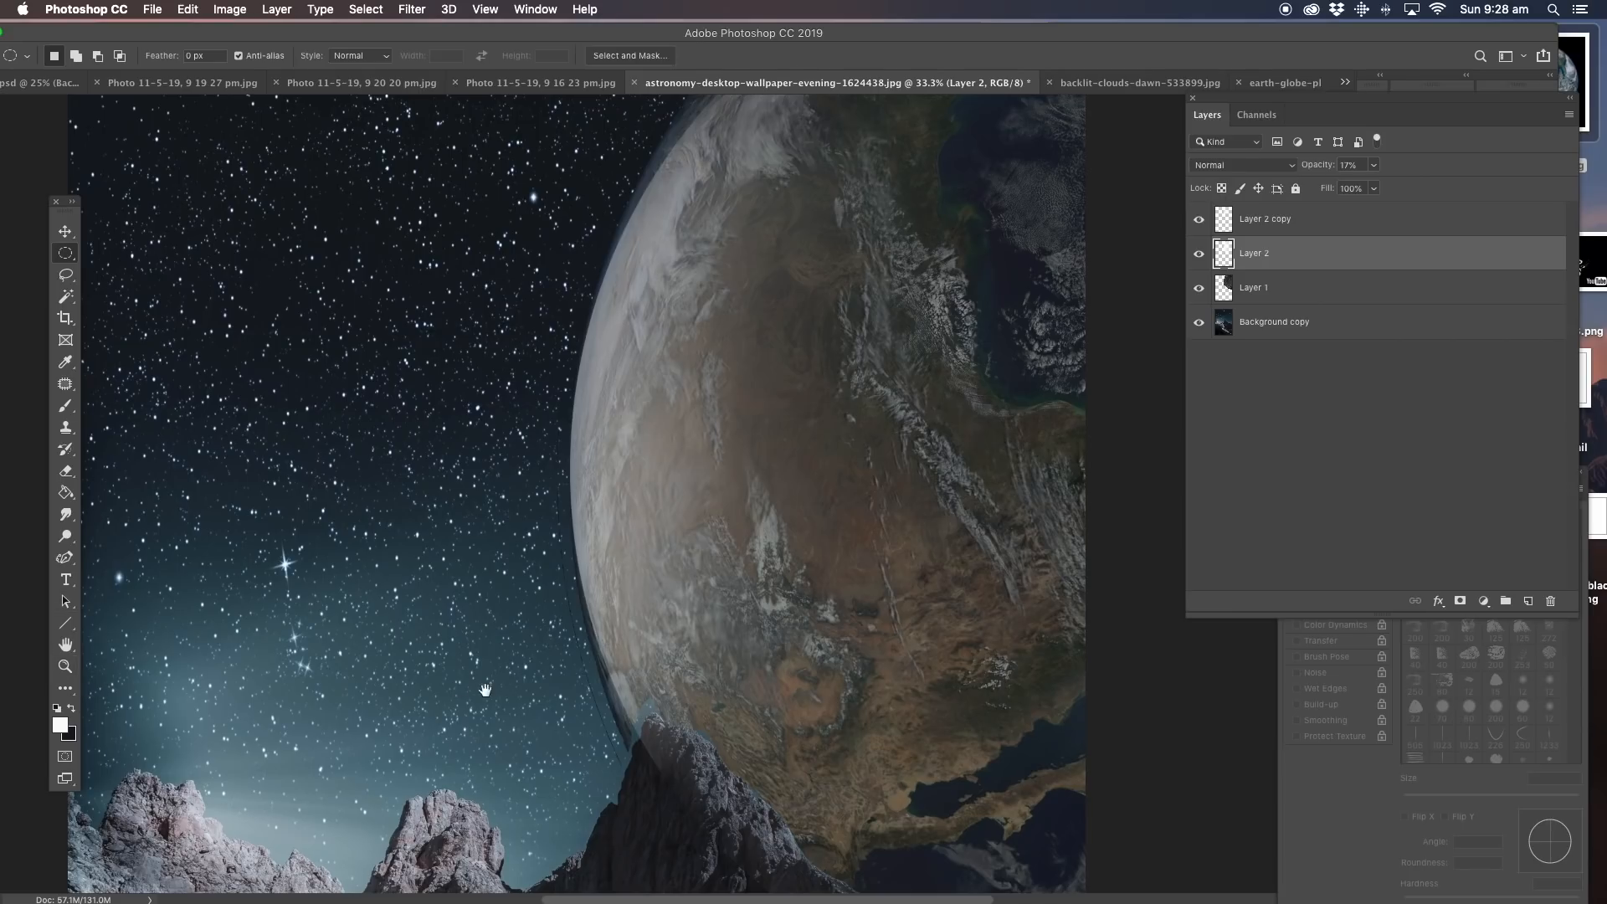
scroll(251, 377, down, 8)
scroll(252, 377, right, 4)
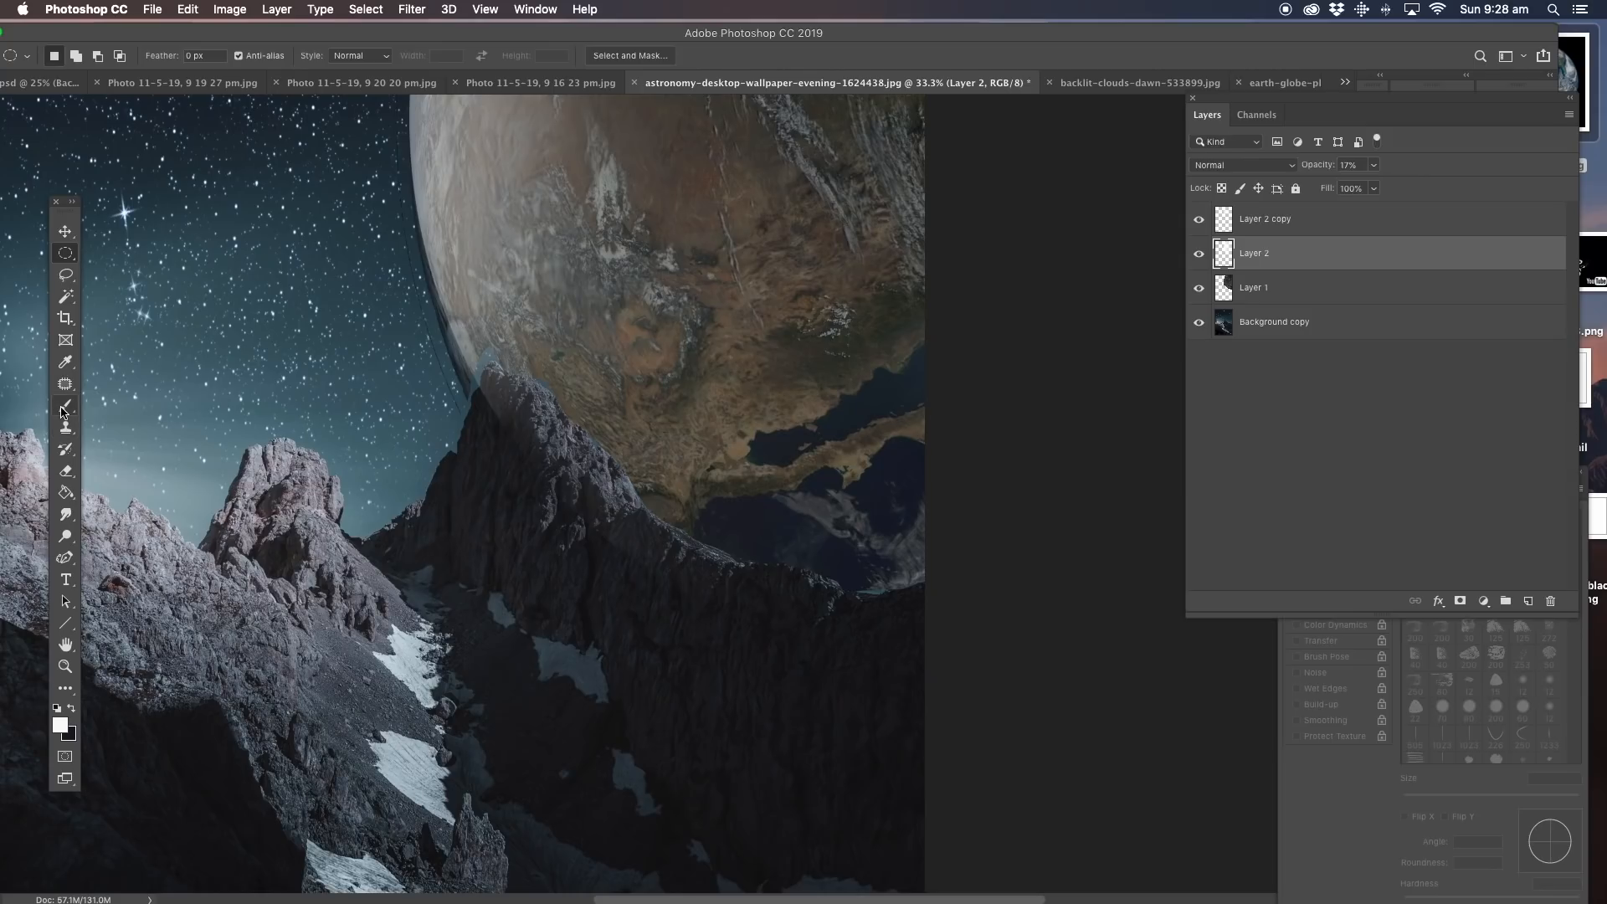
click(66, 429)
click(66, 472)
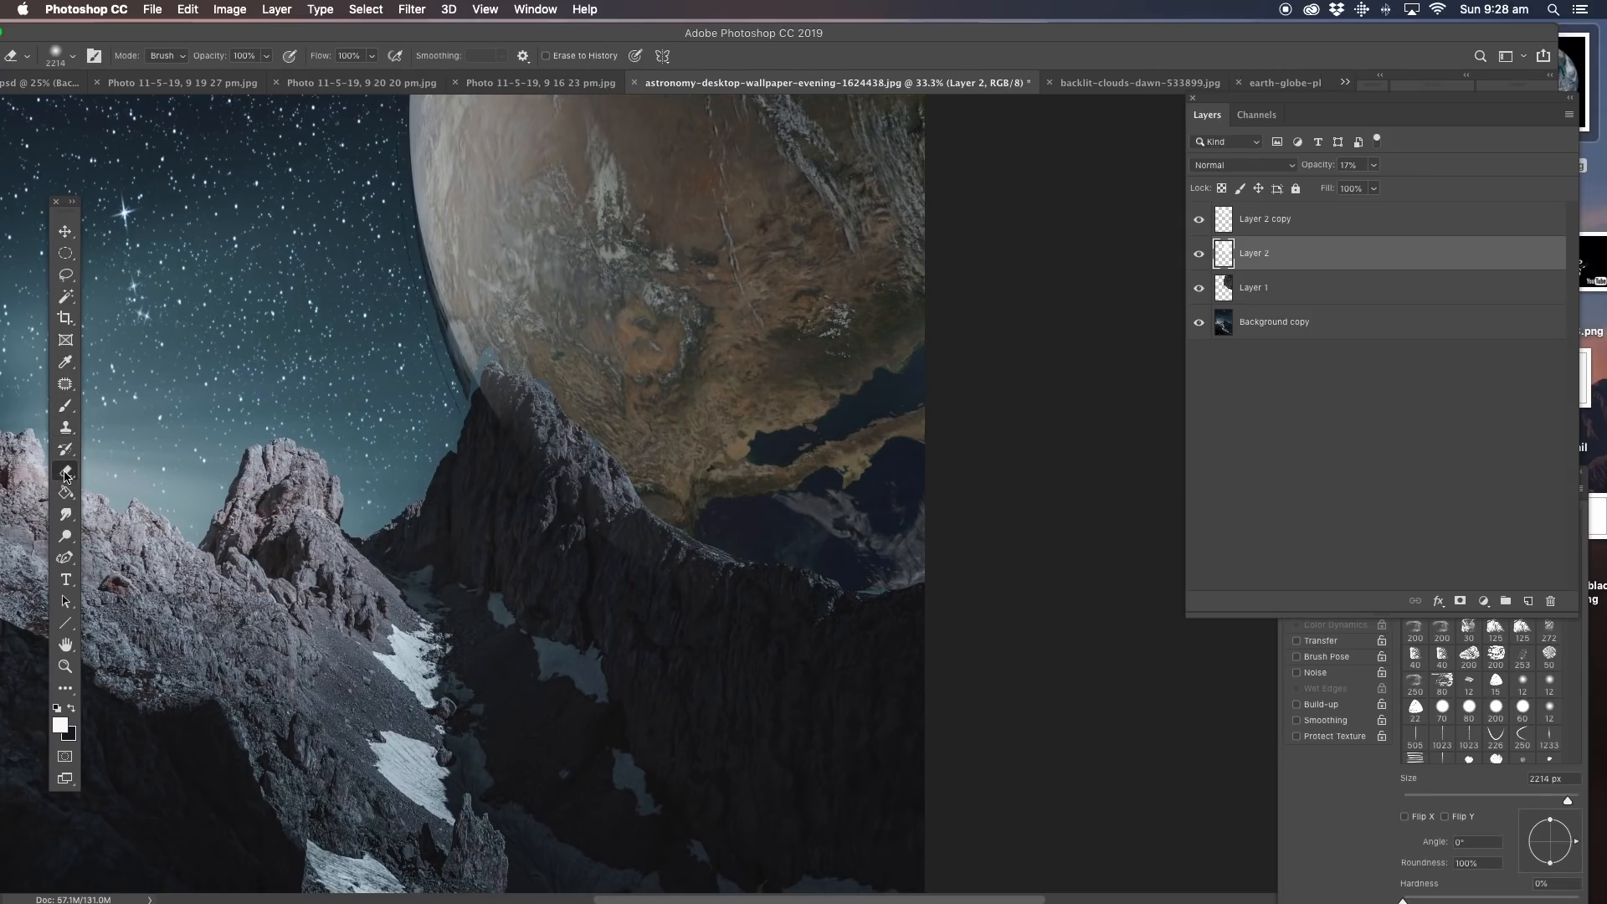
click(1472, 800)
mouse_move(504, 382)
mouse_down()
mouse_move(486, 392)
mouse_move(516, 385)
mouse_move(562, 428)
mouse_up()
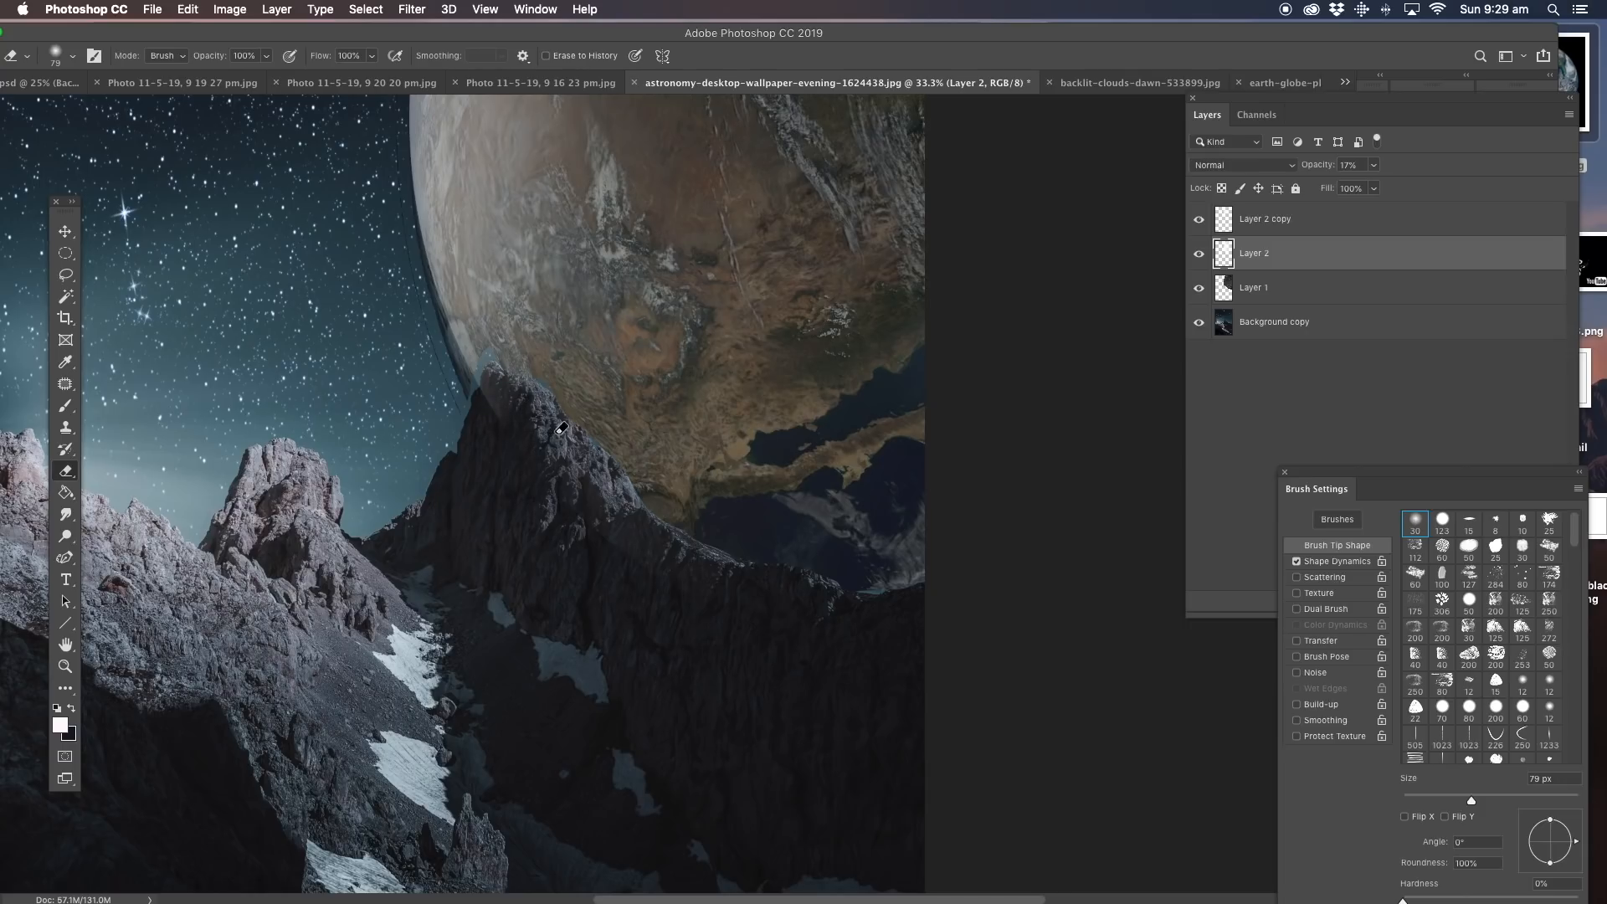
click(1264, 231)
mouse_move(493, 381)
mouse_down()
mouse_move(580, 508)
mouse_move(683, 574)
mouse_move(544, 487)
mouse_up()
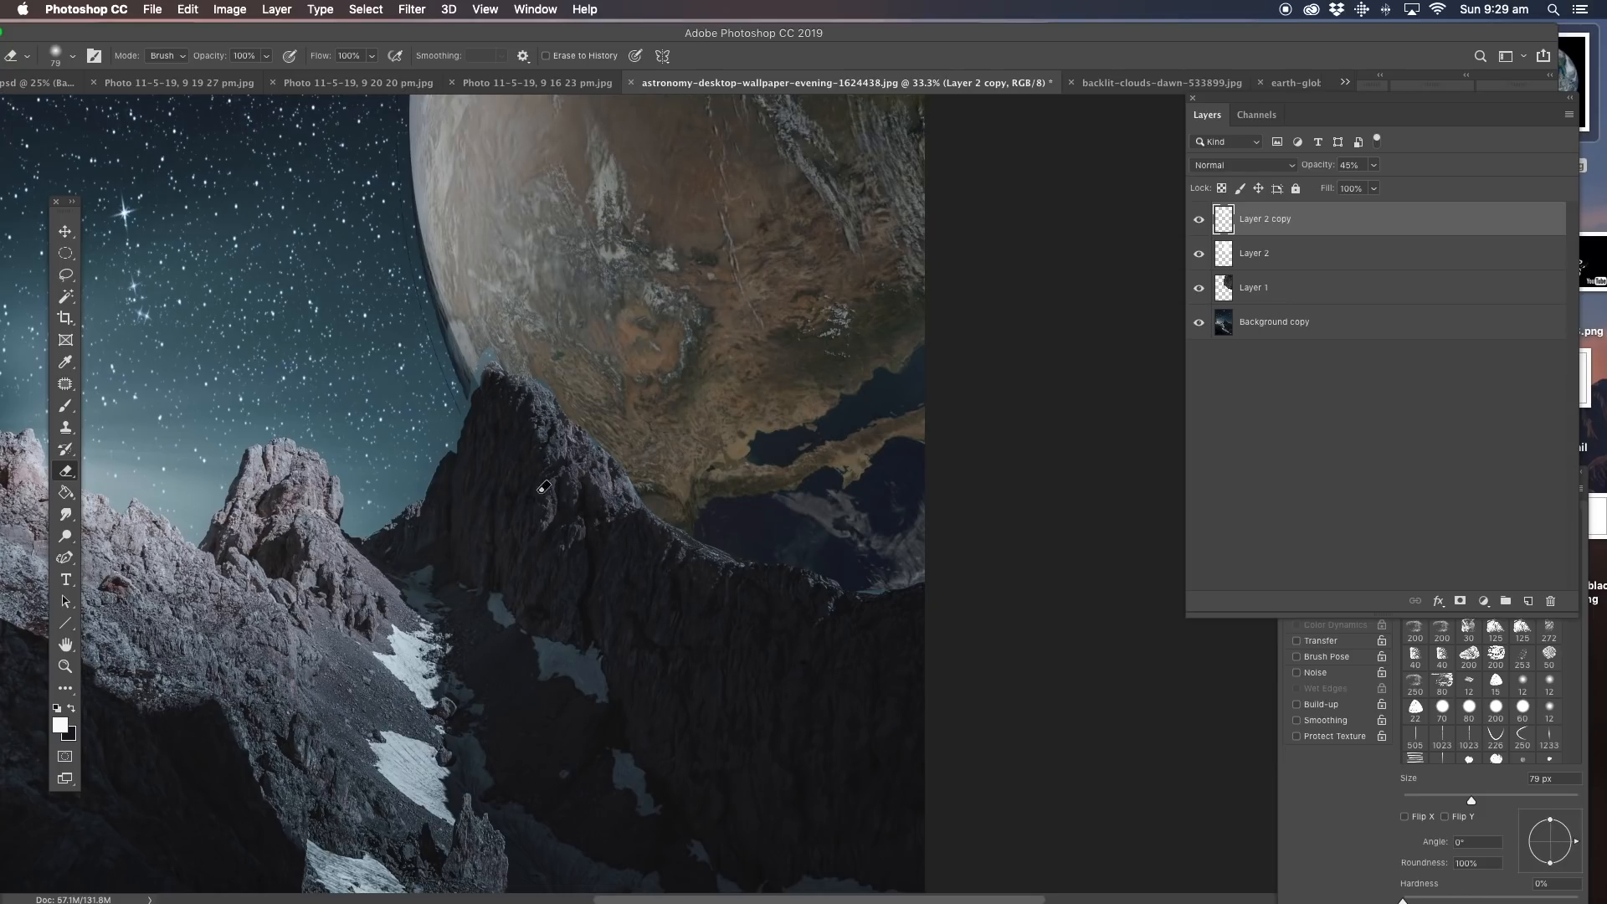
Darken the Earth on Layer 1 with Brightness/Contrast, setting brightness to -89 and contrast to 21.
click(64, 666)
alt+click(432, 382)
alt+click(419, 296)
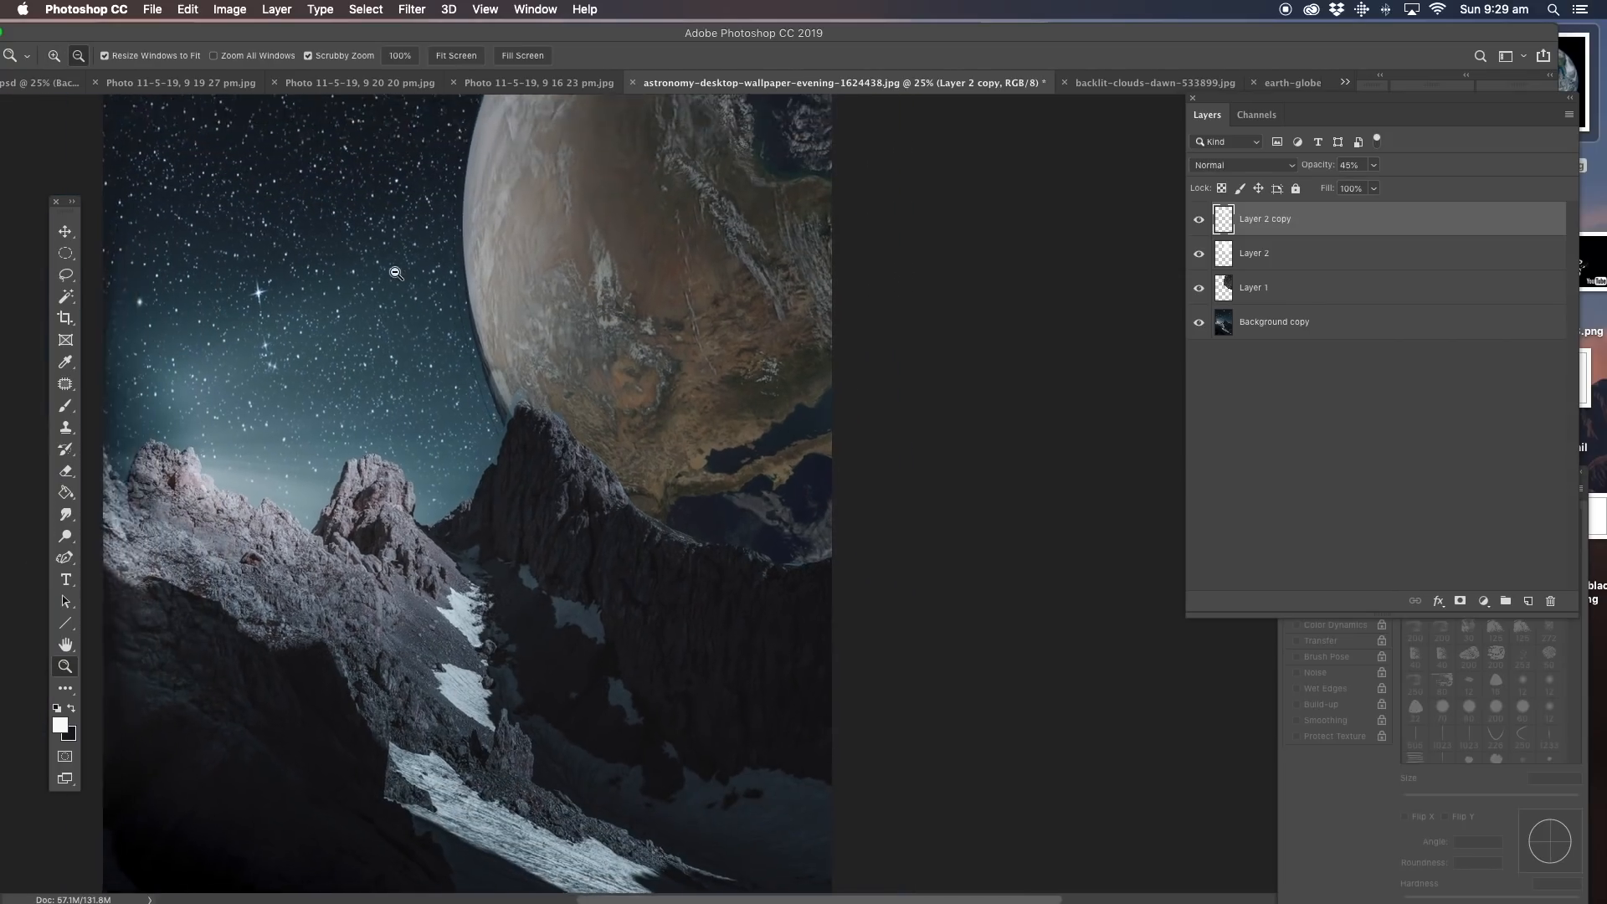
drag(552, 369, 522, 326)
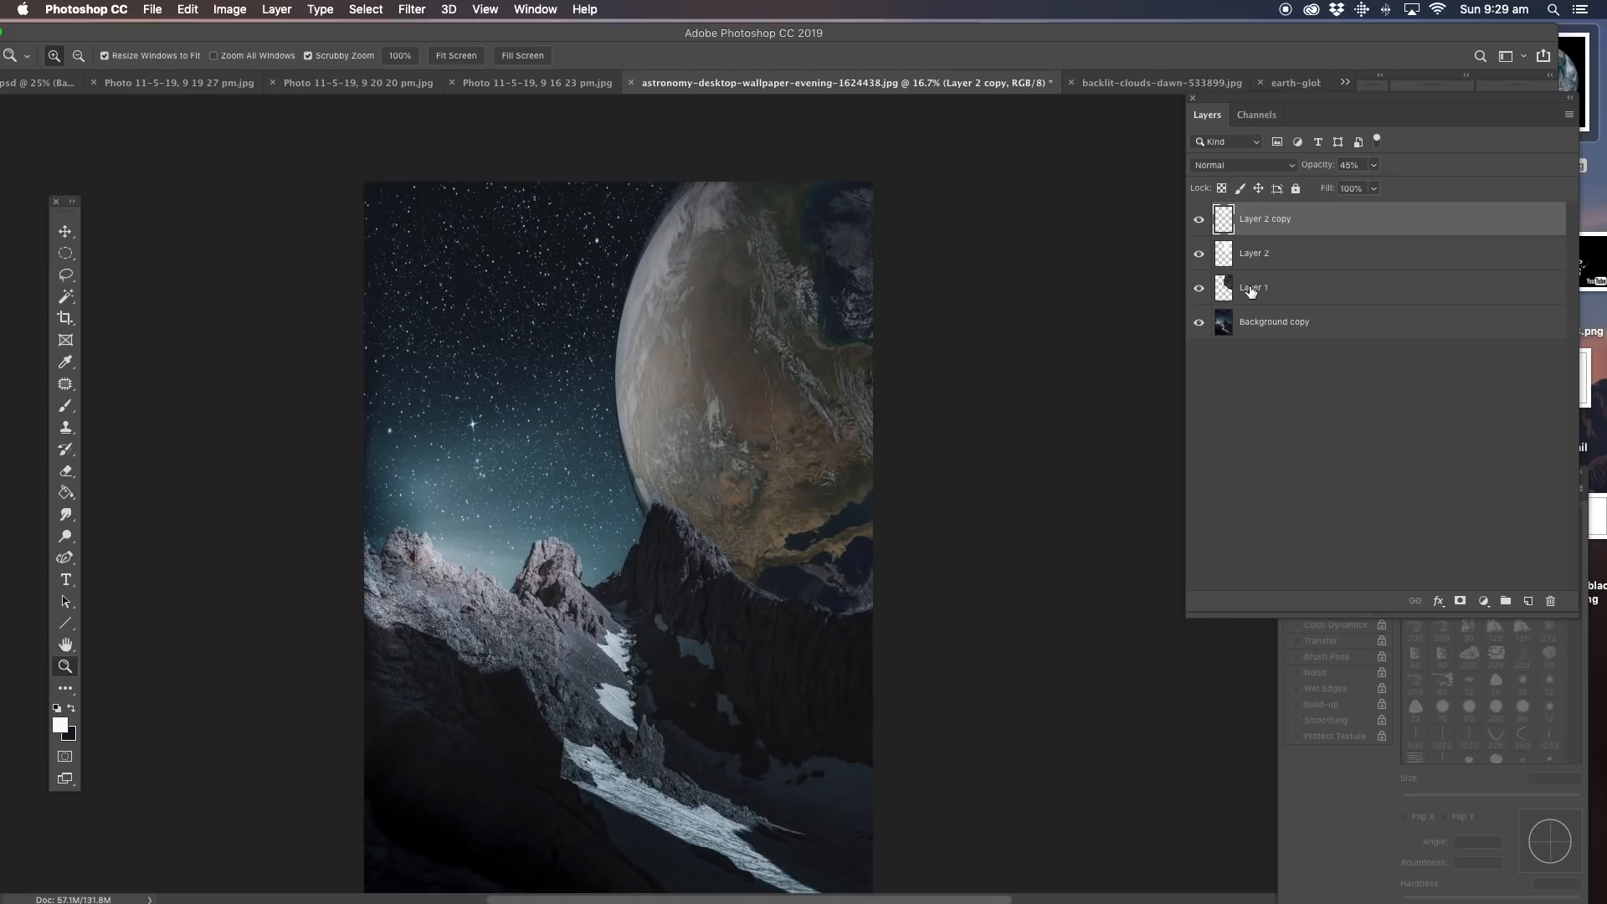
click(1251, 291)
click(231, 12)
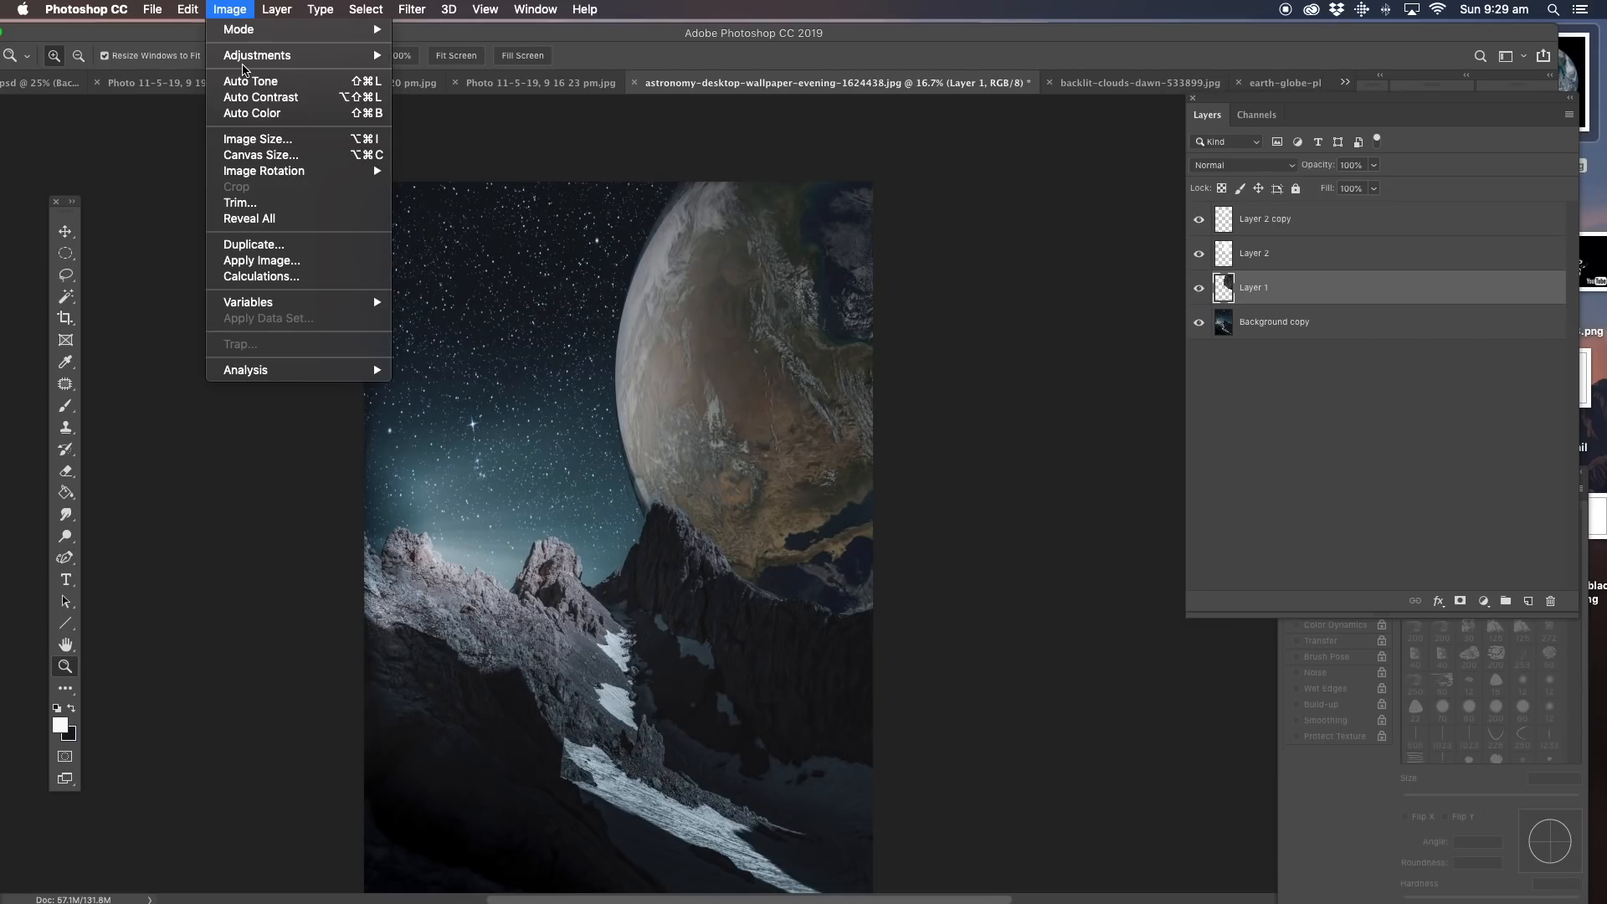
click(485, 56)
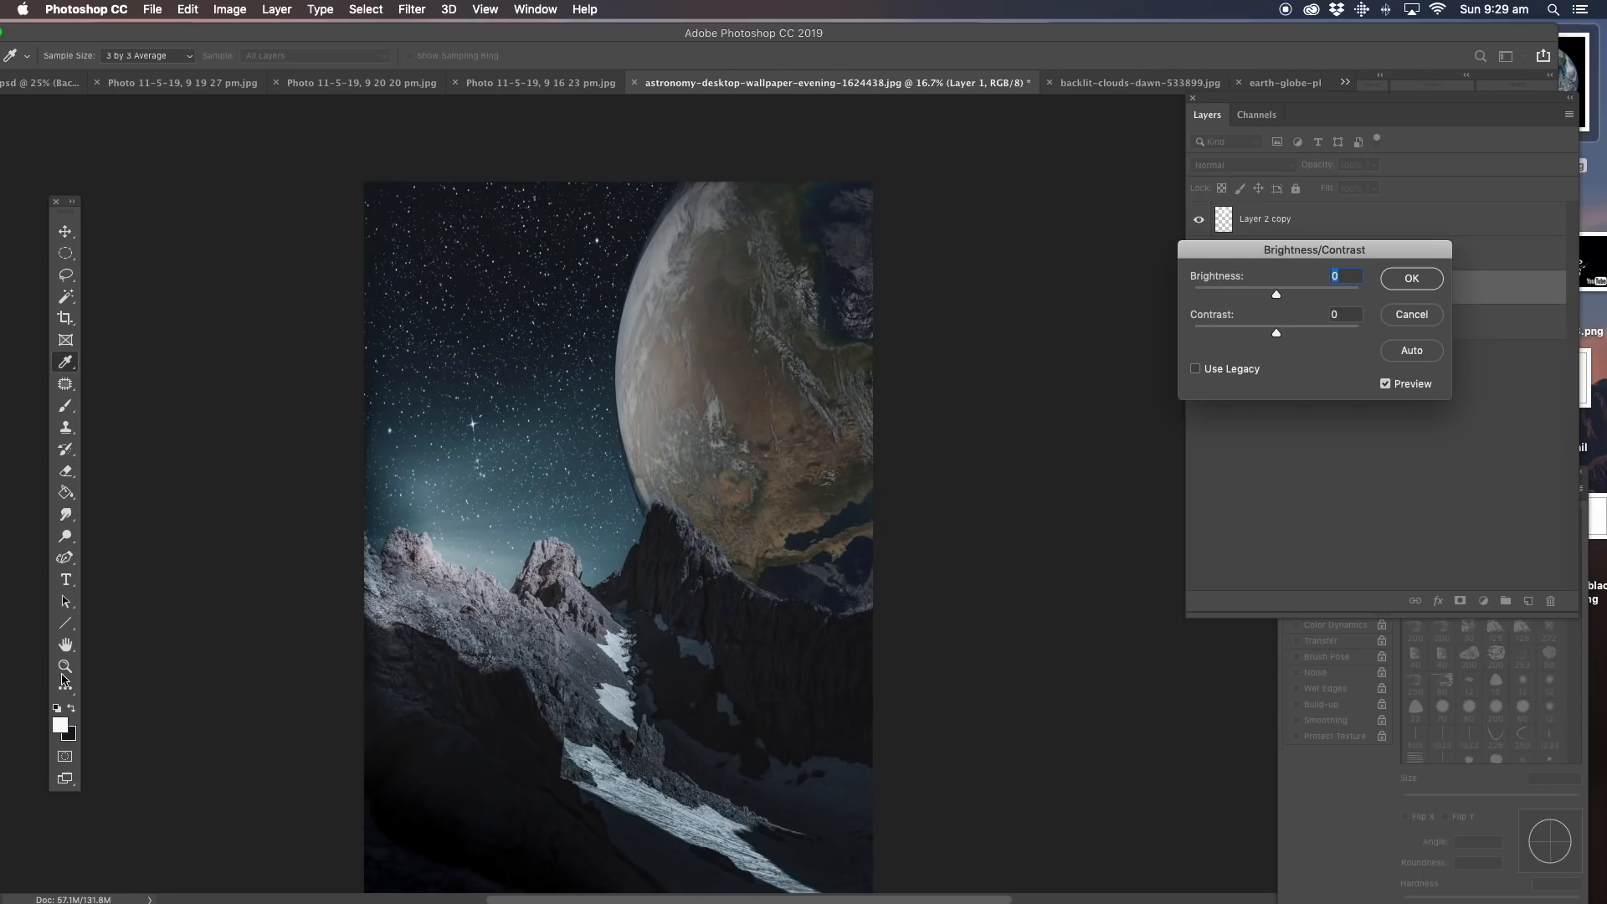
drag(1275, 294, 1303, 335)
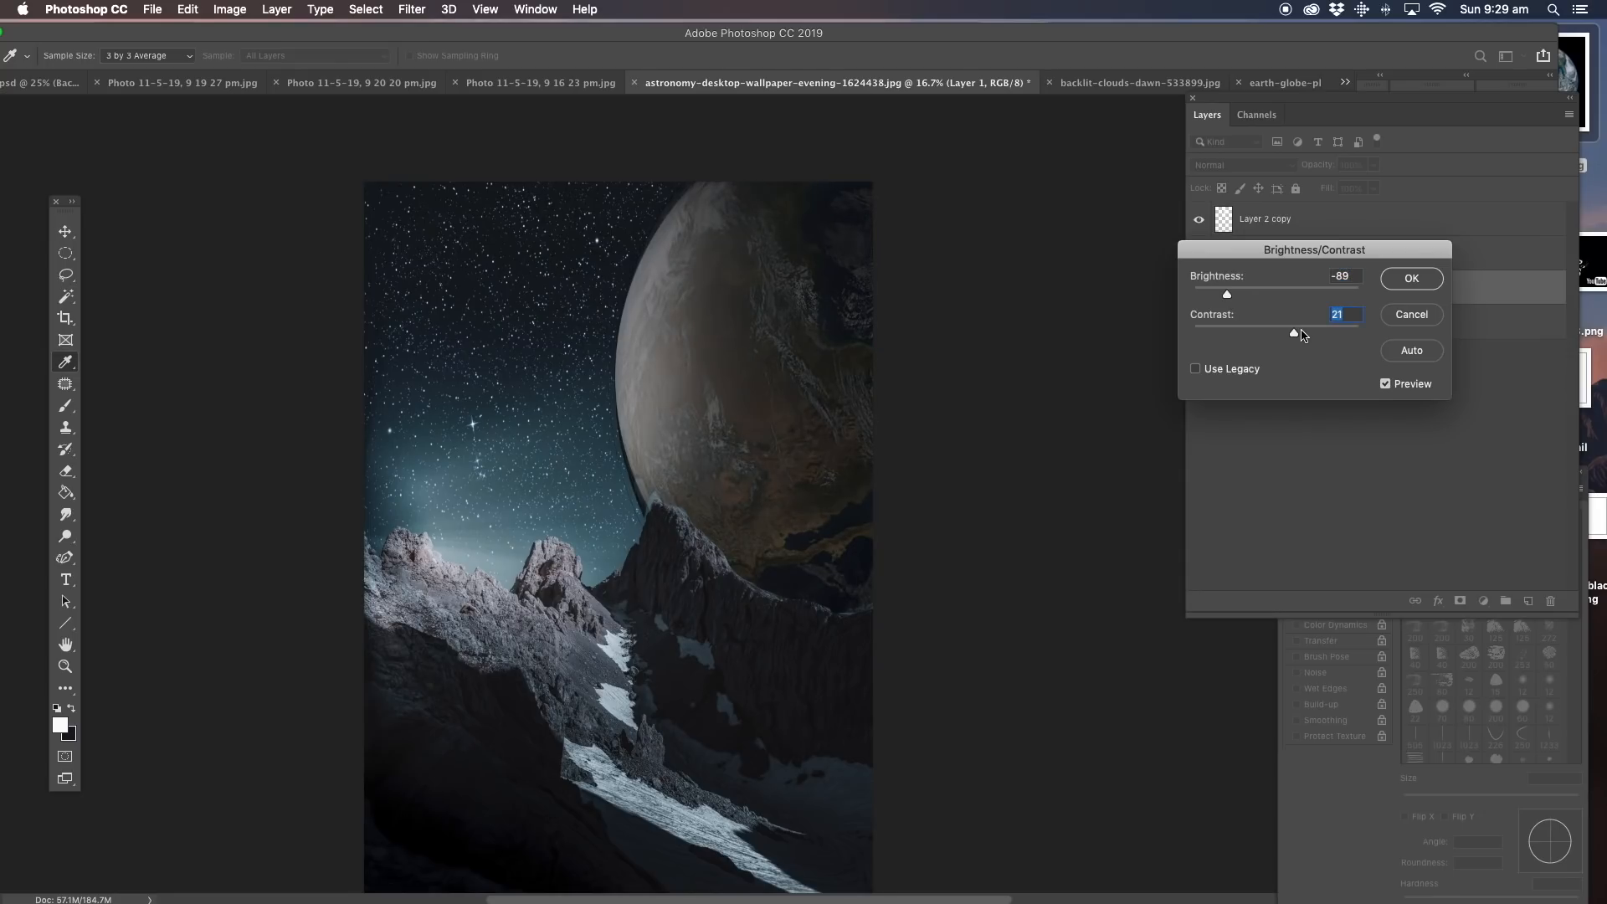
click(1411, 285)
key(z)
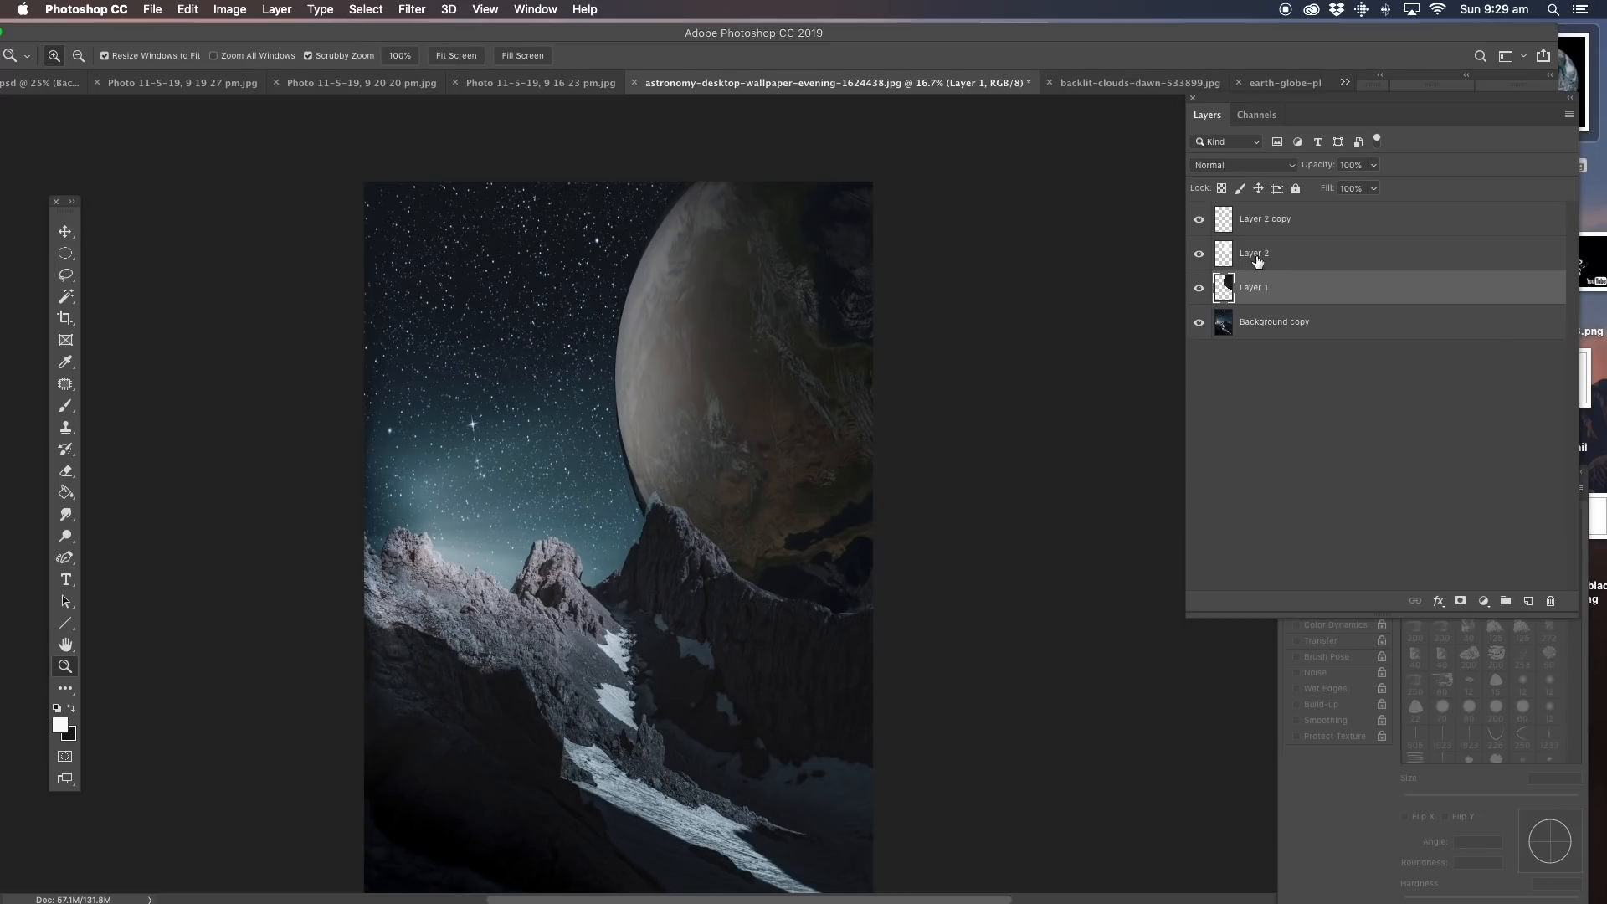
Nudge the Layer 2 highlight slightly down over the Earth.
click(1257, 261)
click(65, 231)
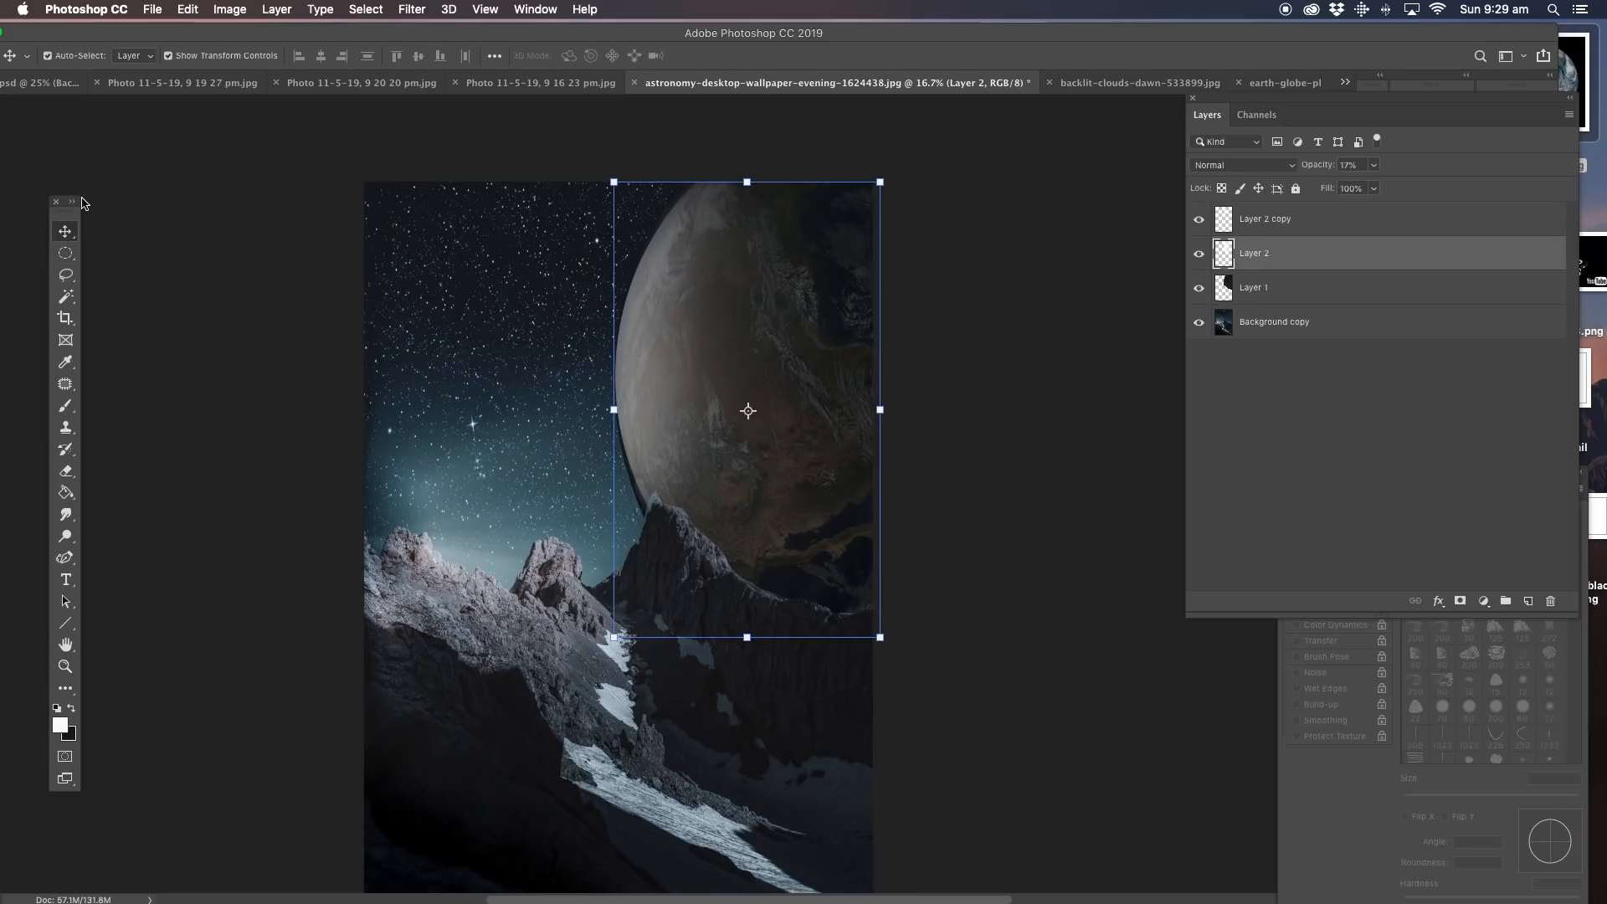
key(Down)
key(Down)
key(Down)
key(Down)
key(Down)
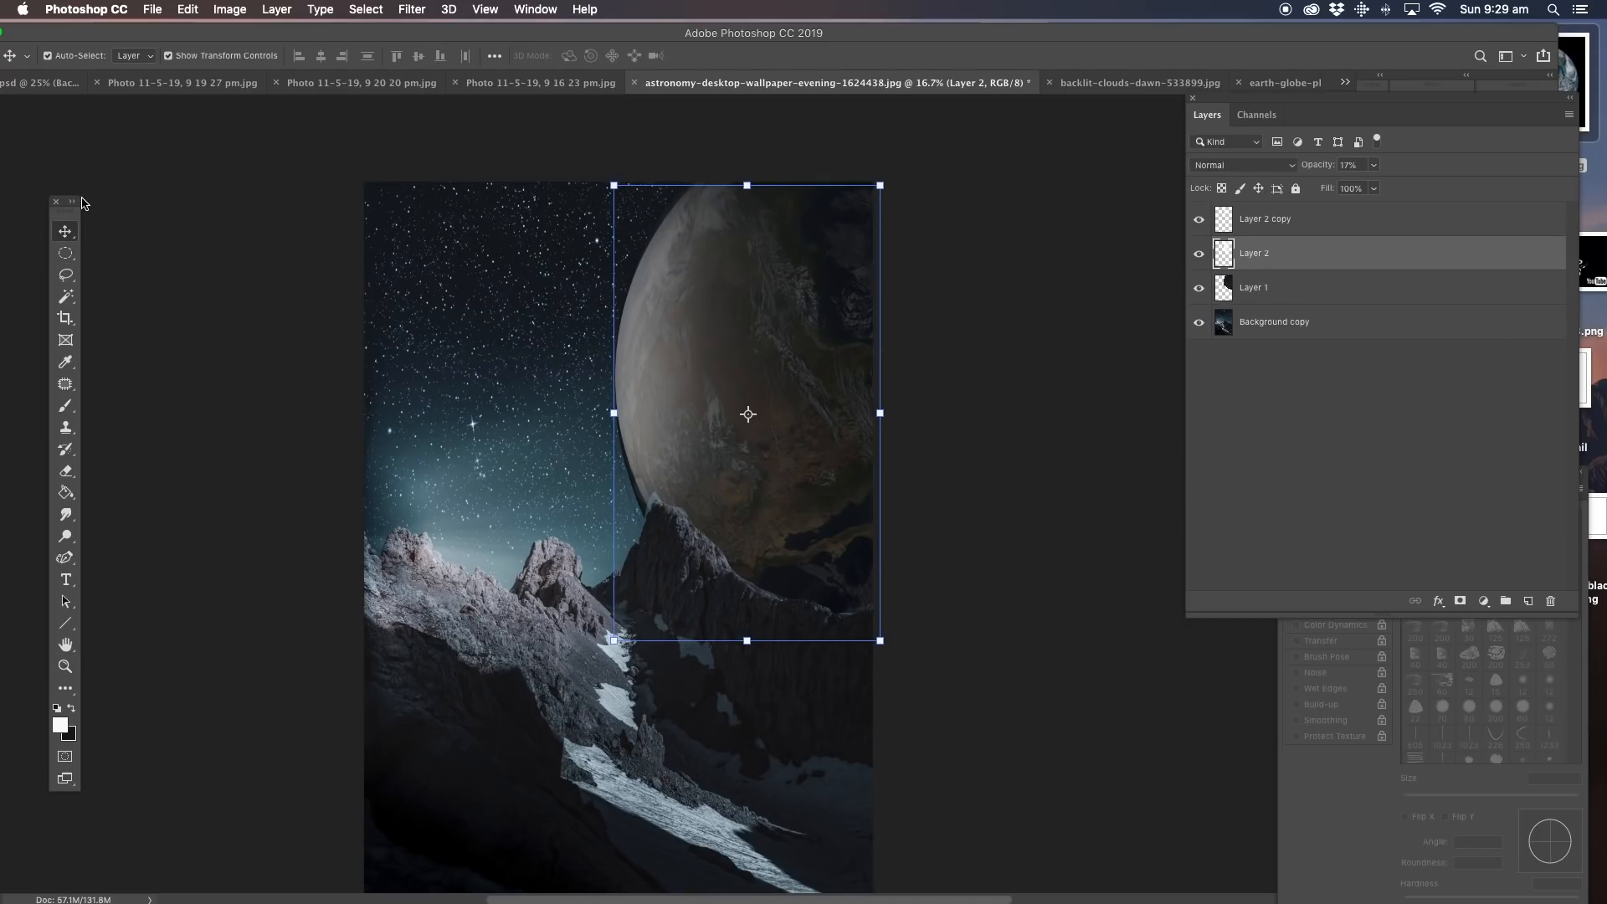
key(Up)
key(Up)
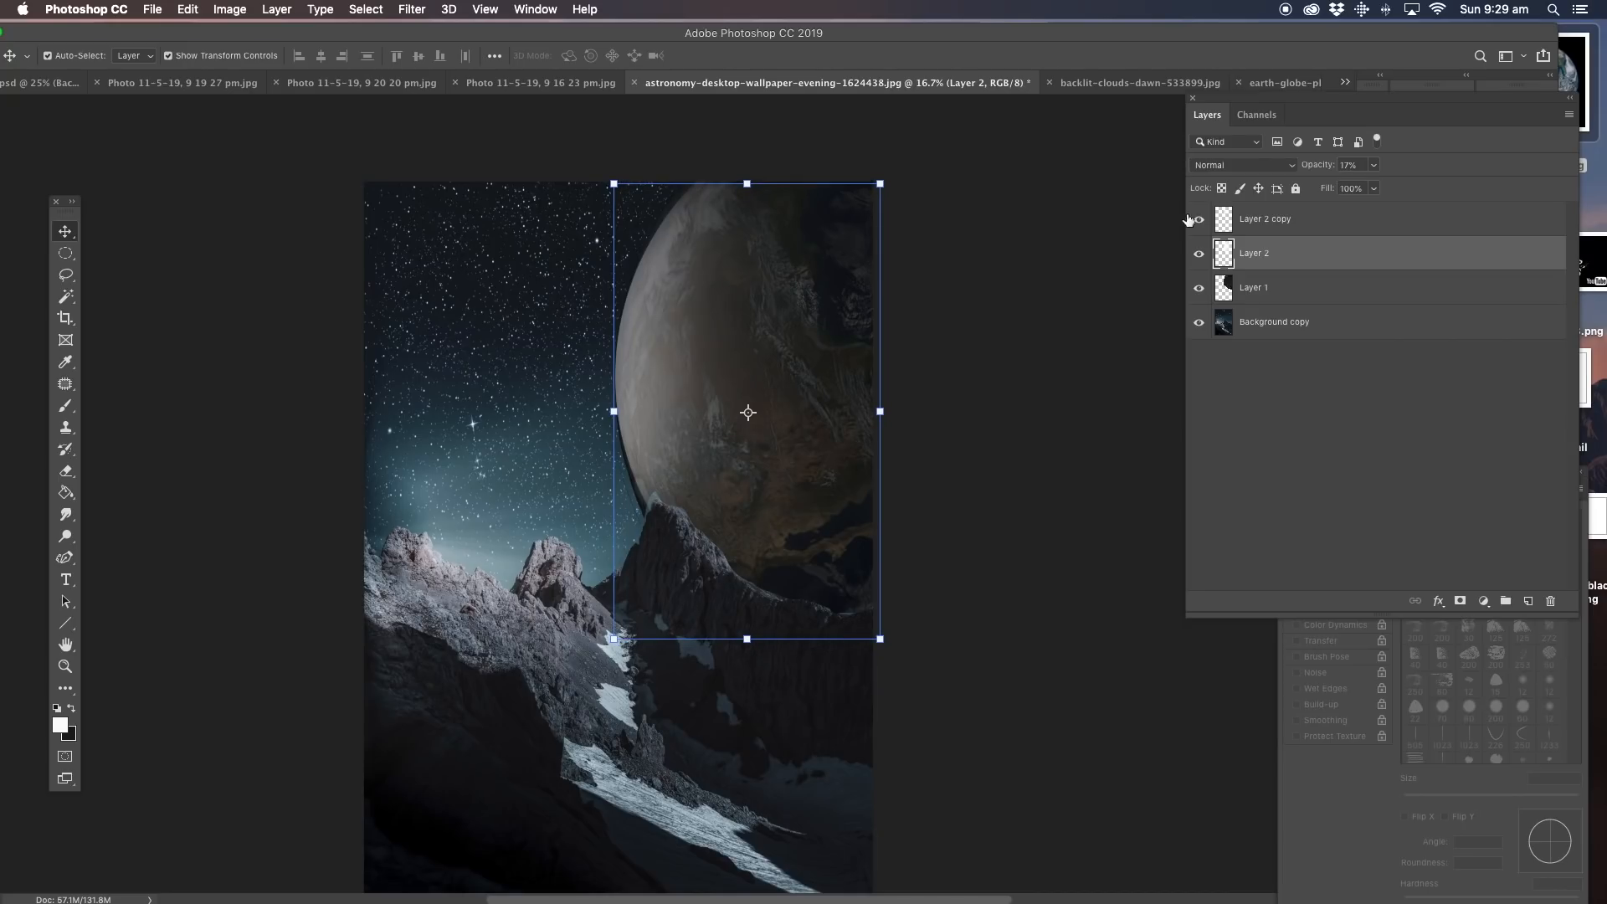
Nudge the Layer 2 copy highlight to the left so it covers the dark sliver along the Earth's rim.
key(l)
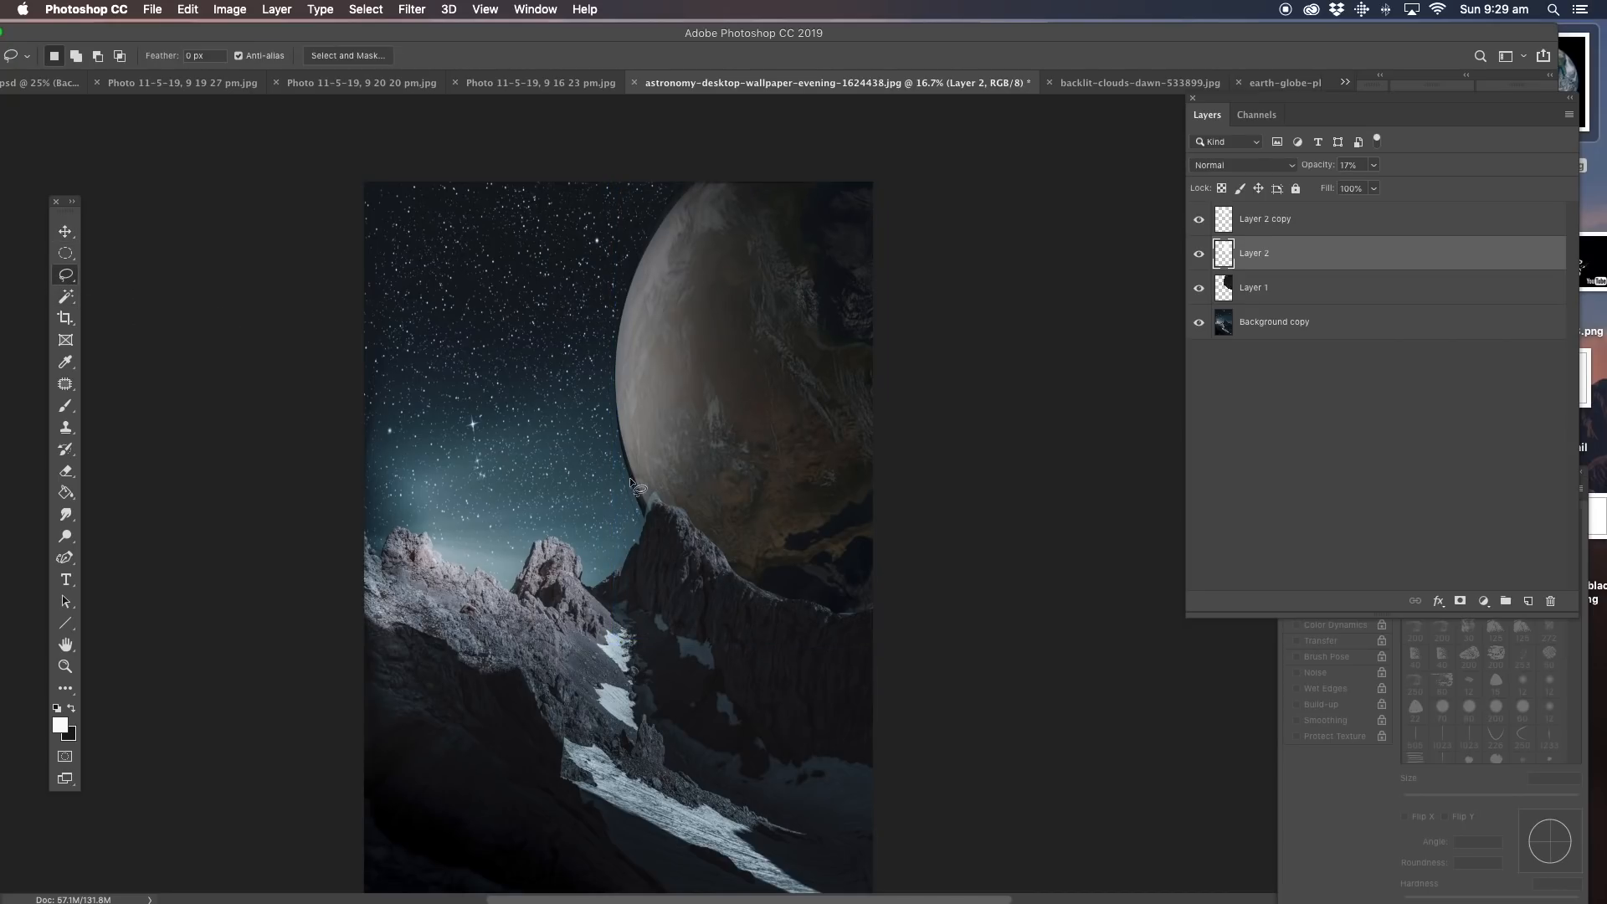
click(1266, 219)
click(67, 231)
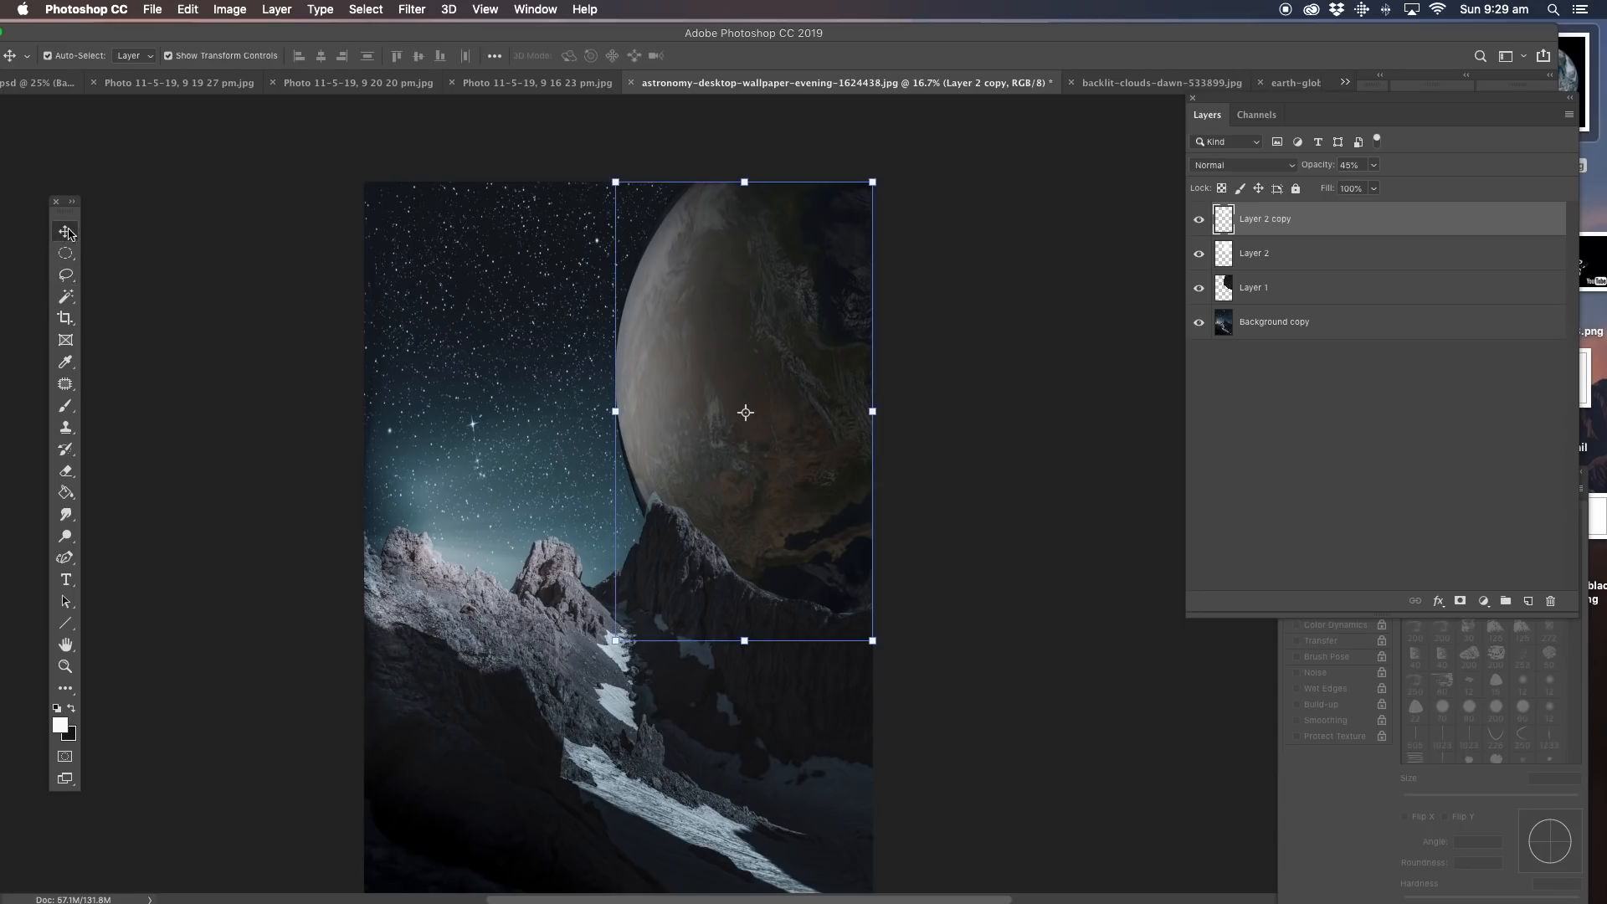
key(Left)
key(Left)
key(Left)
key(Left)
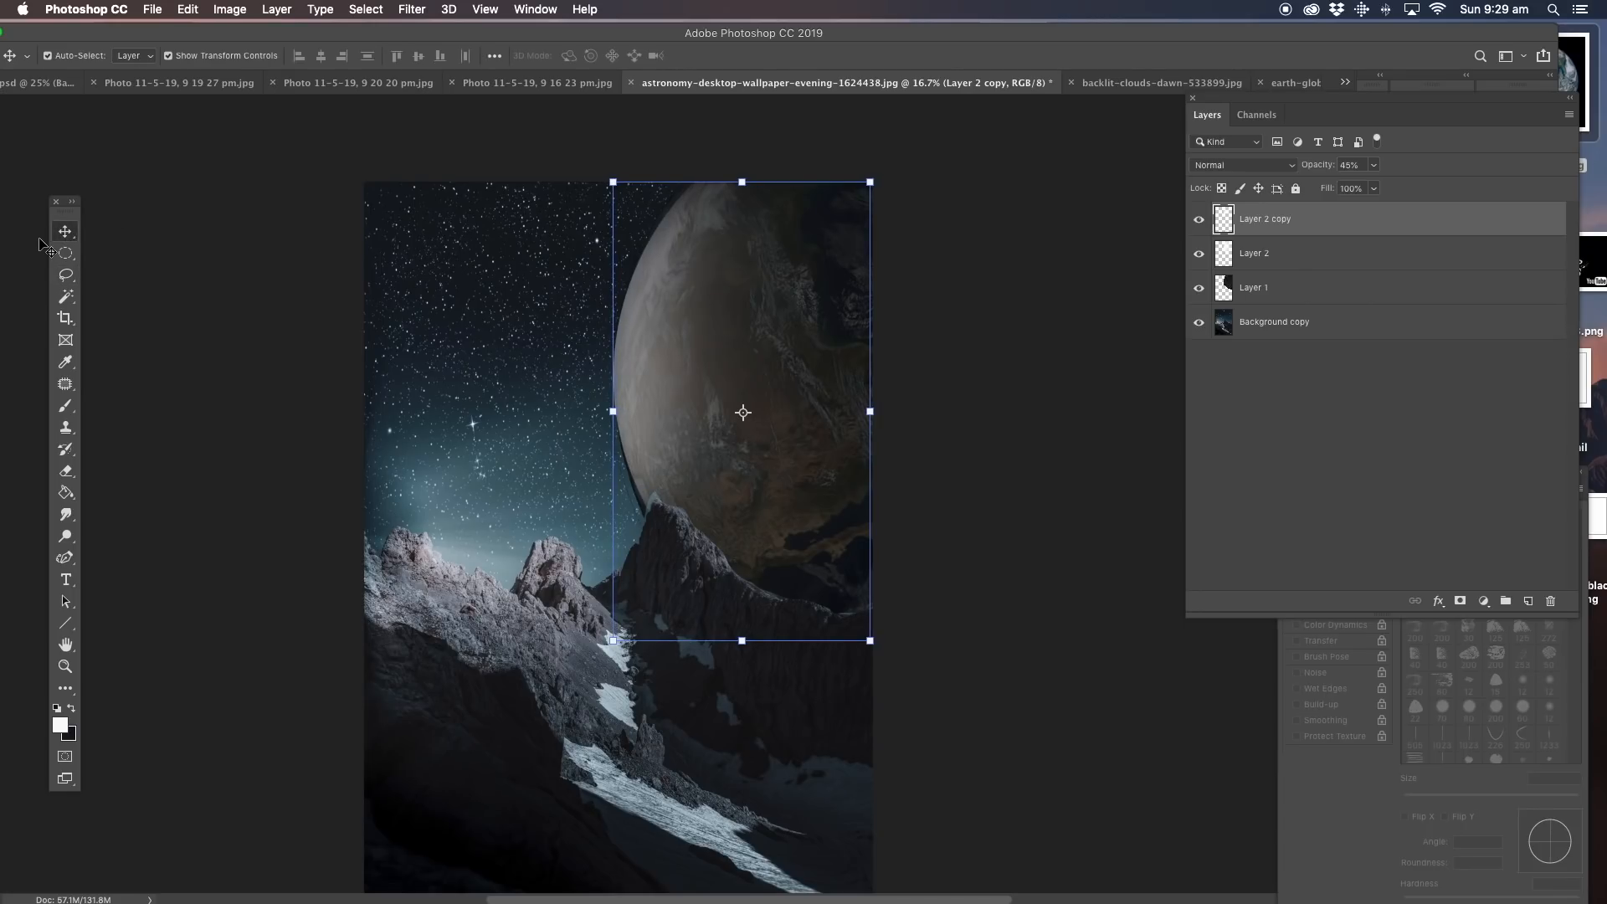
key(Left)
key(Left)
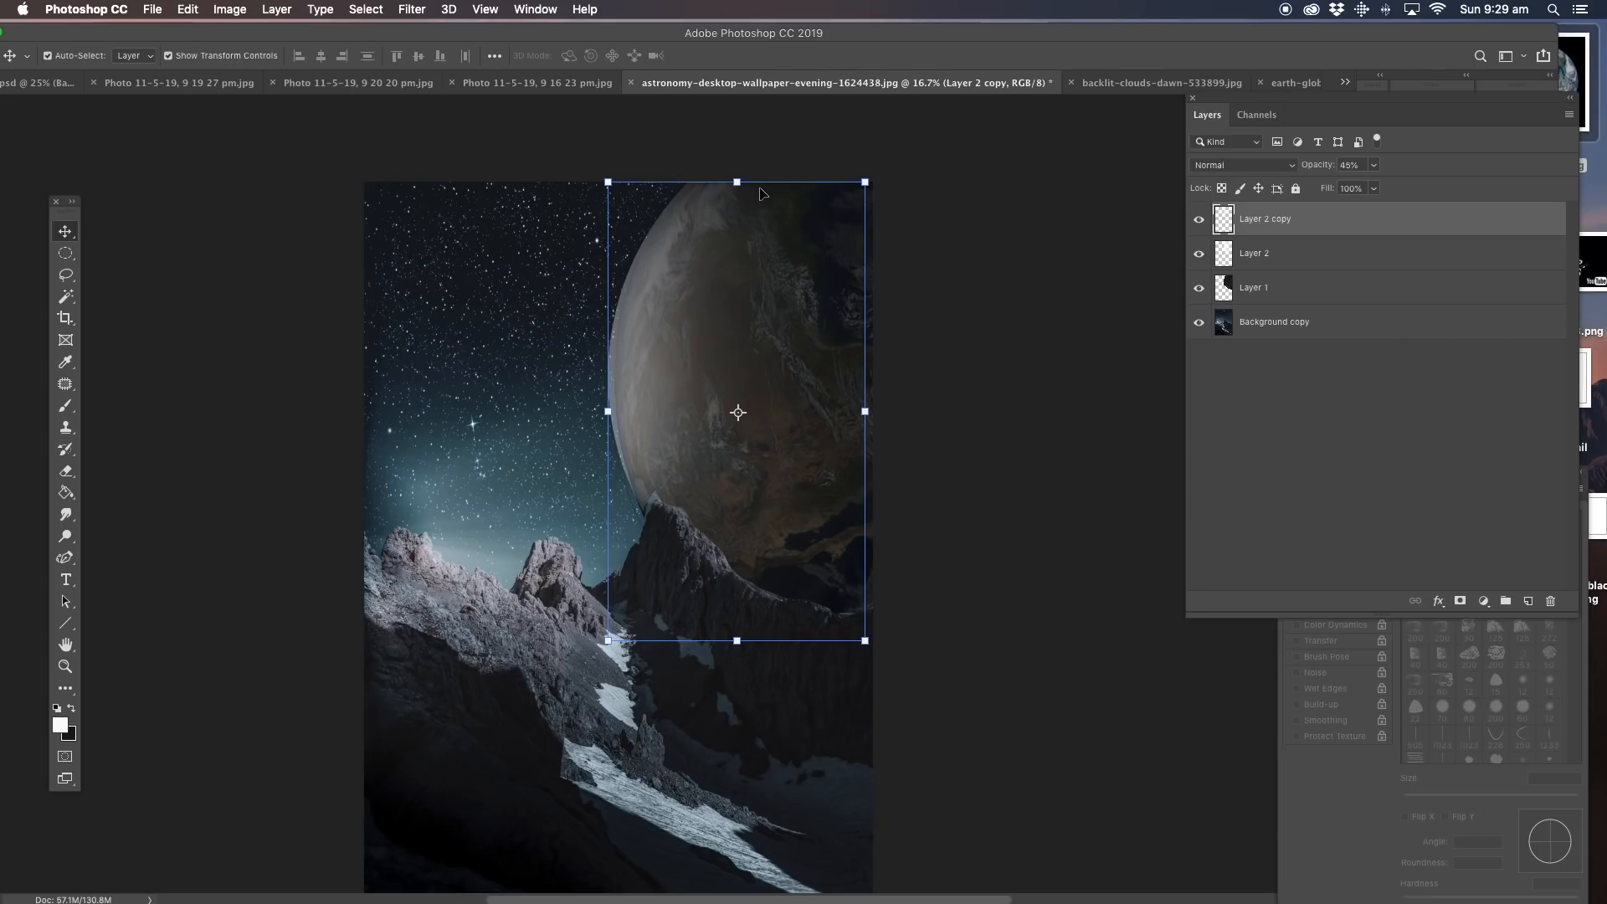
Stretch the Layer 2 copy highlight vertically to 103.64% and nudge it down and right to align with the Earth's rim.
drag(738, 178, 738, 165)
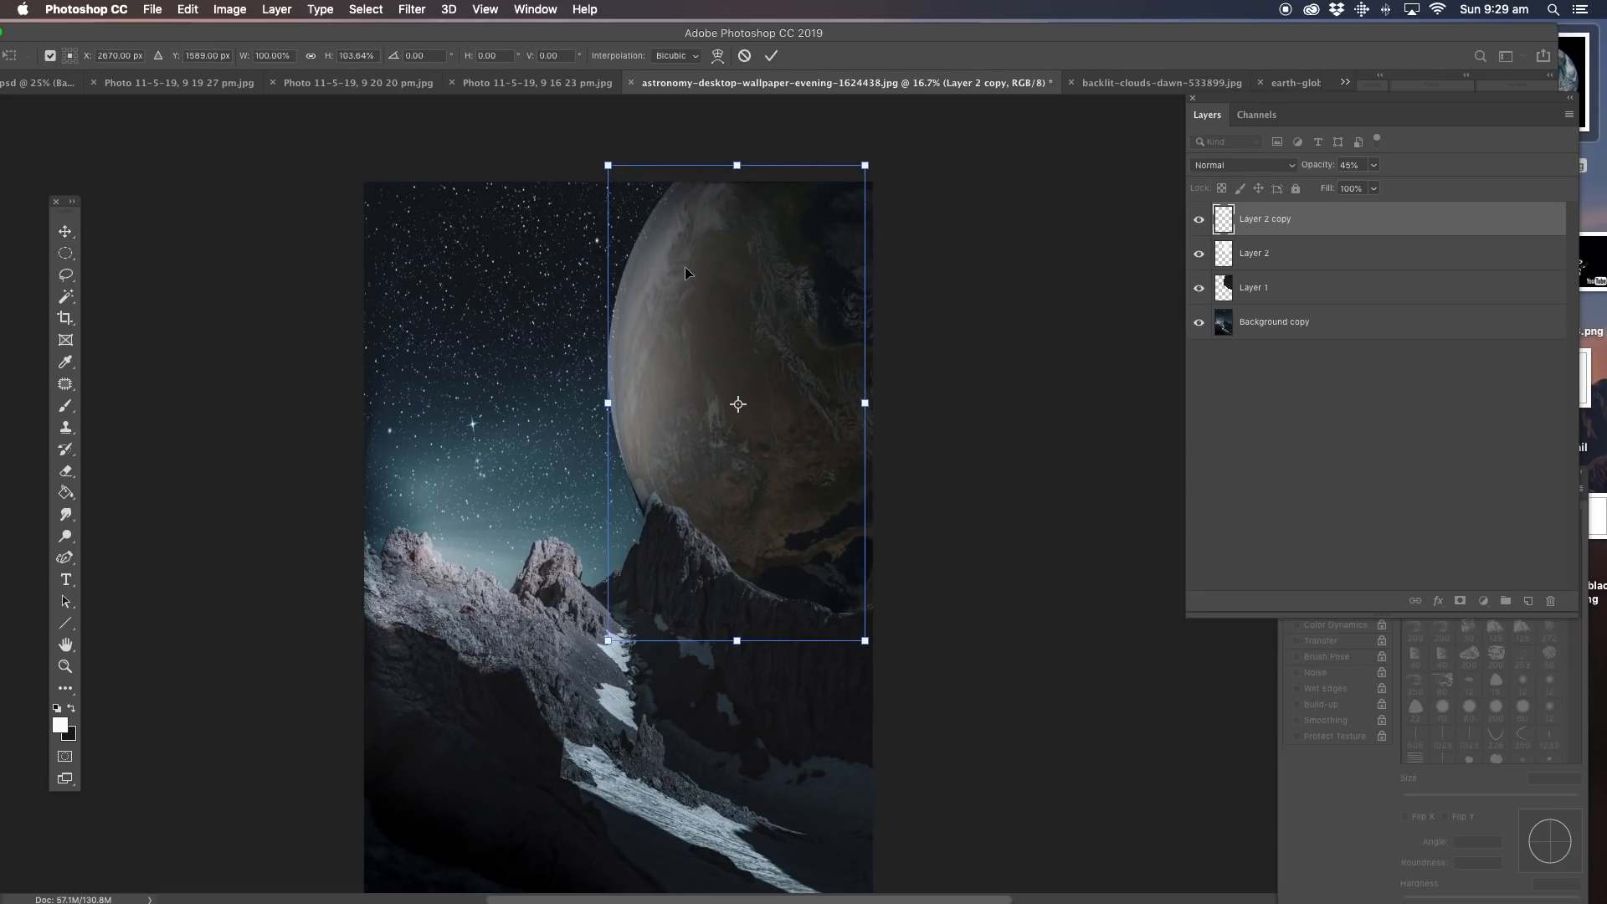
key(Down)
key(Down)
key(Down)
key(Down)
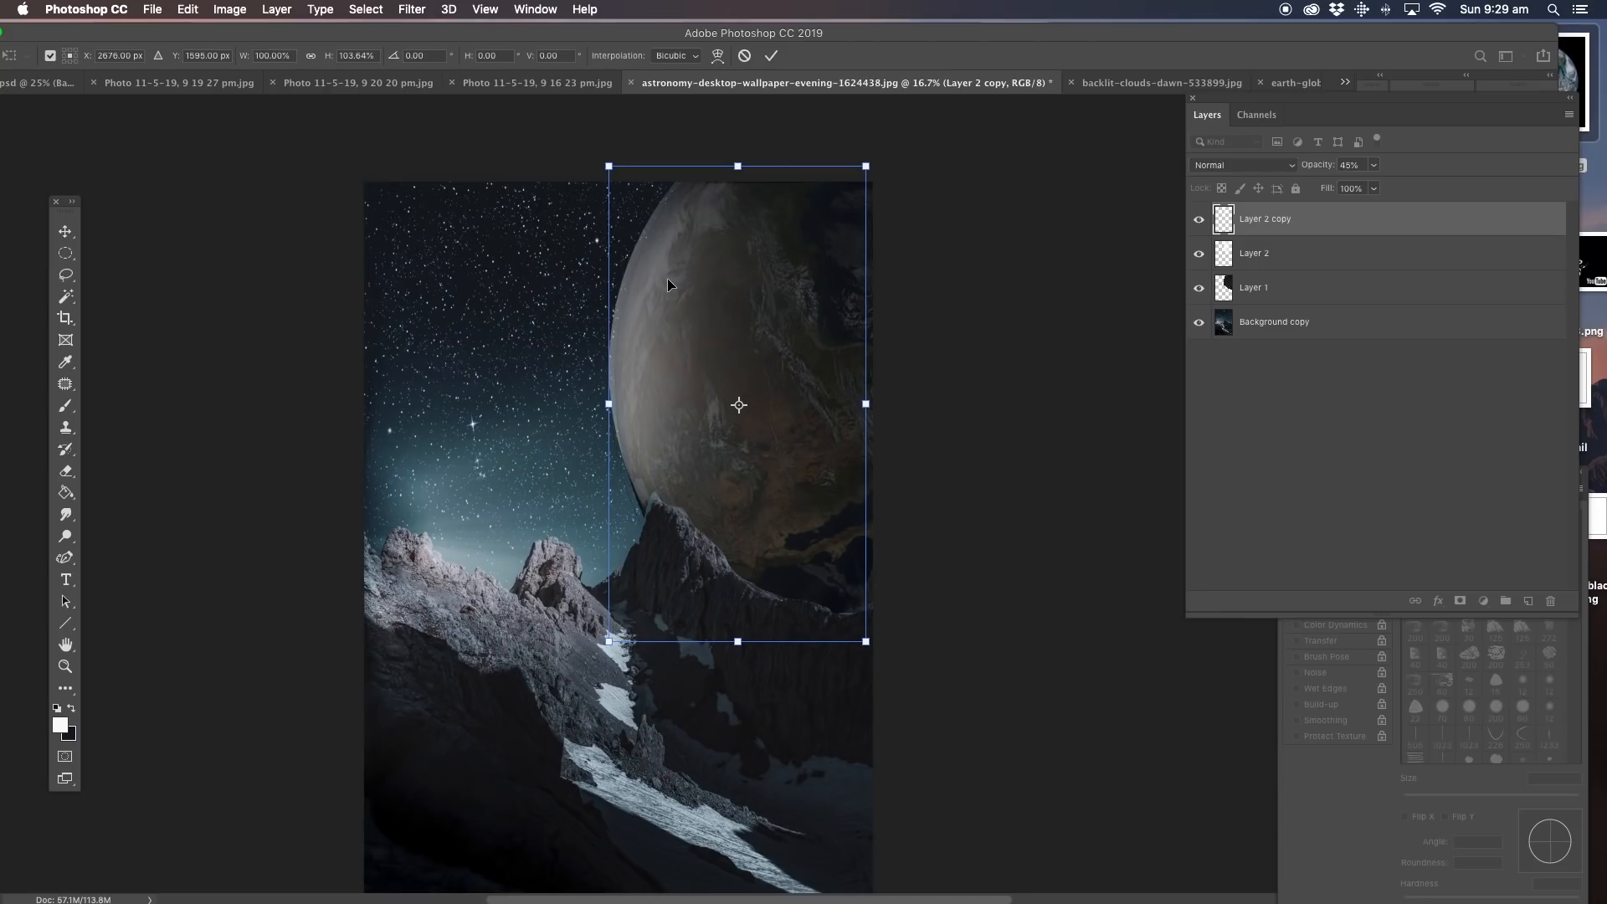
key(Right)
key(Right)
key(Right)
key(Right)
key(Down)
key(Down)
key(Down)
key(Down)
key(Down)
key(Down)
key(Down)
key(Down)
key(Down)
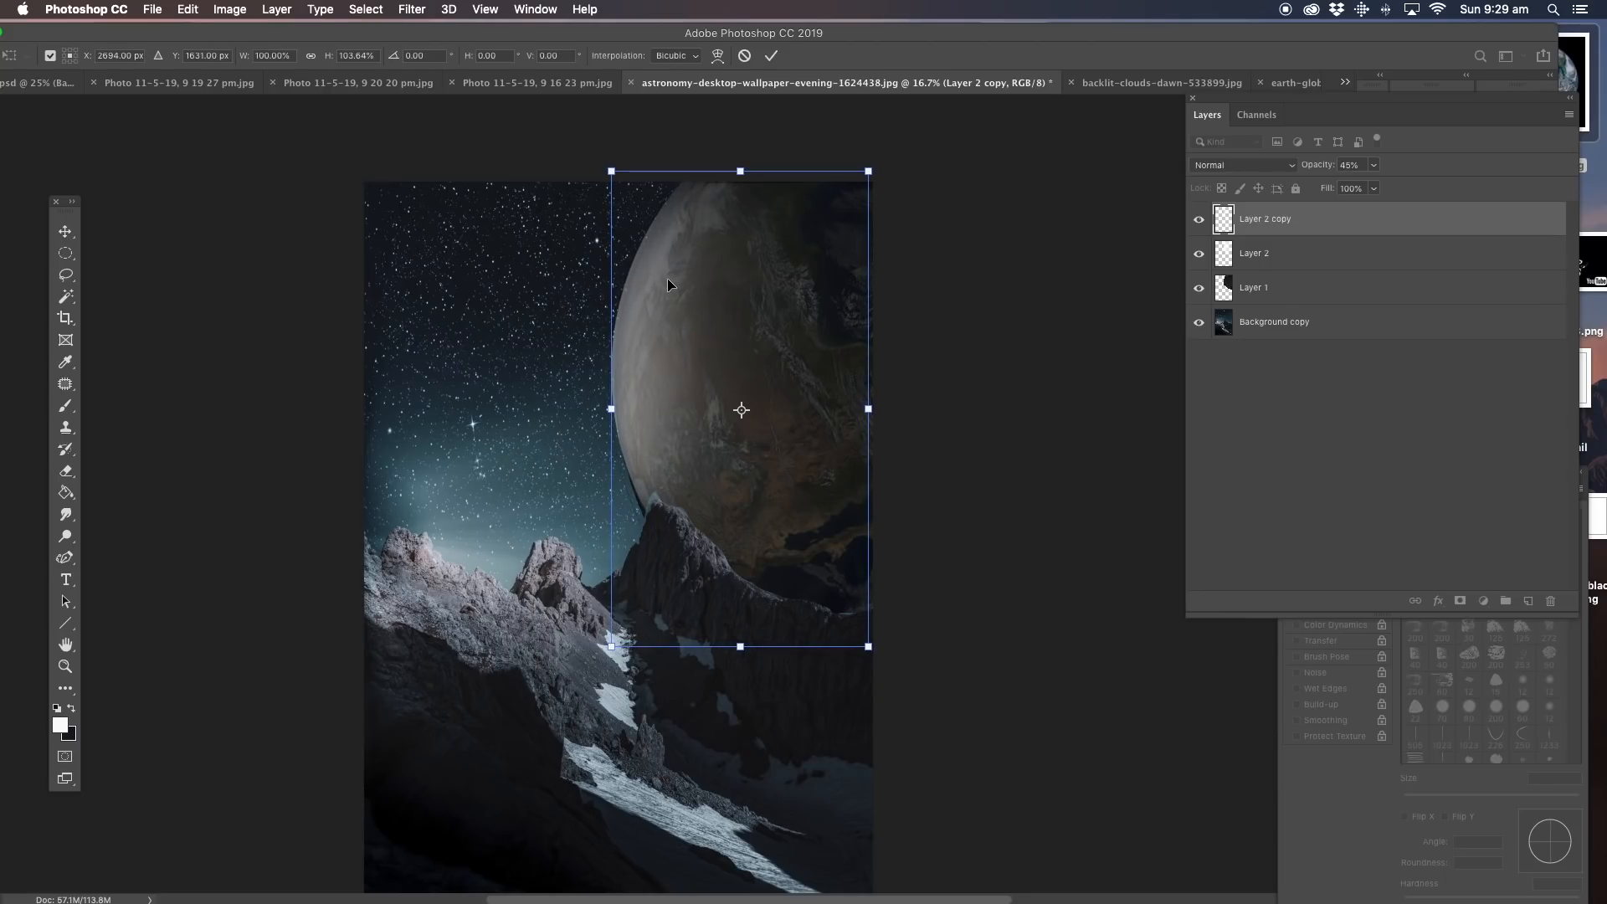
key(Down)
key(Down)
key(Down)
key(Down)
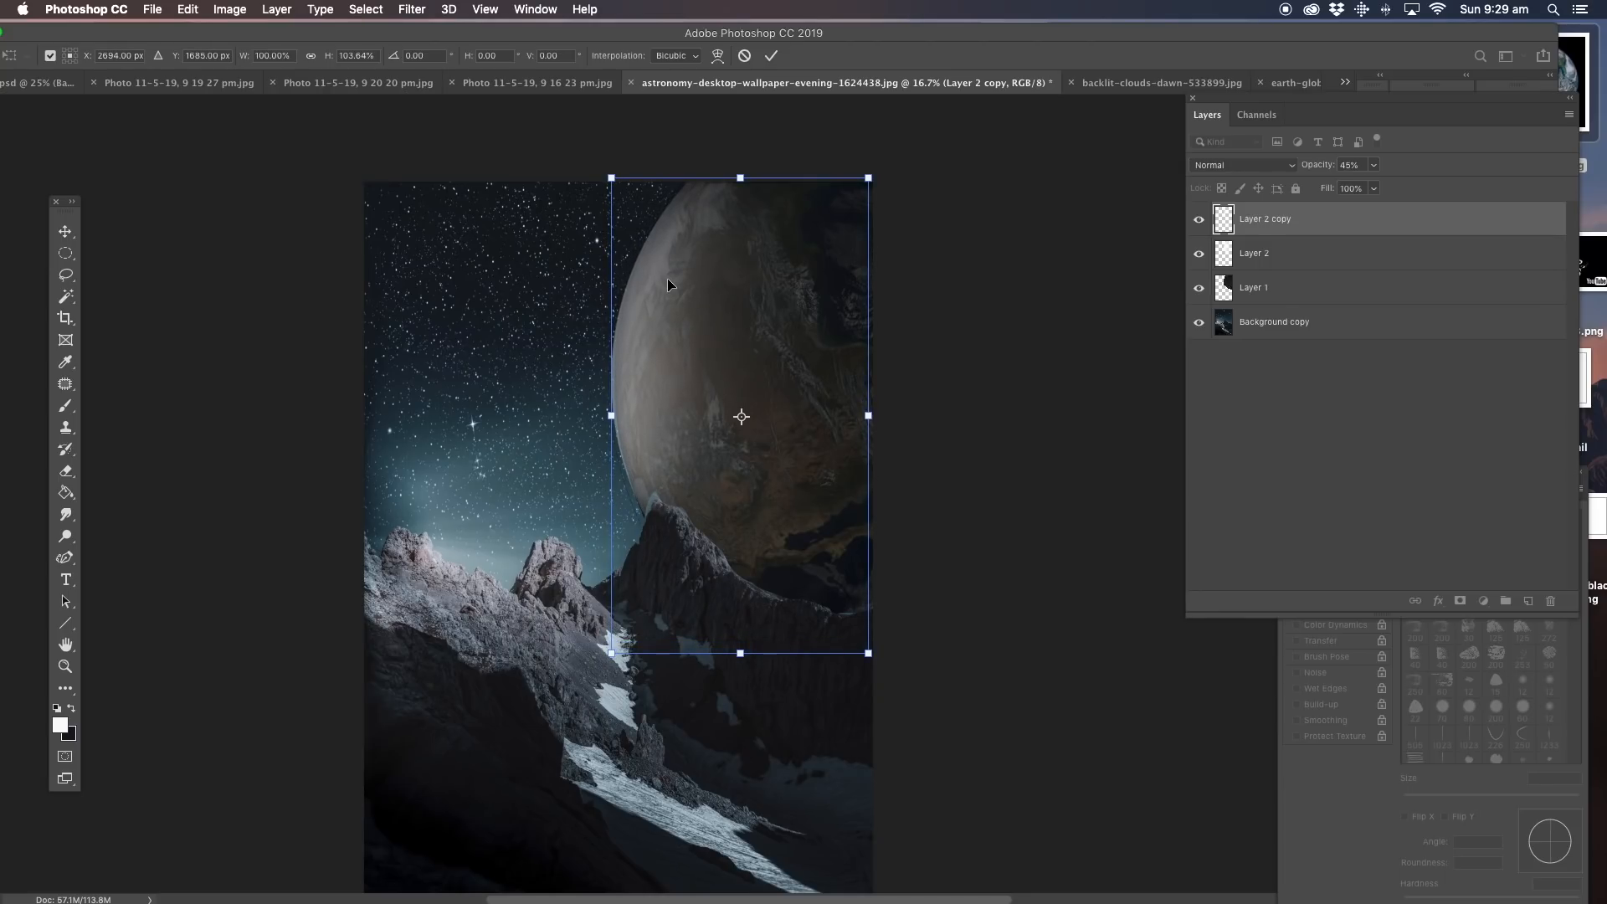
key(Right)
key(Right)
key(Right)
key(Down)
key(Down)
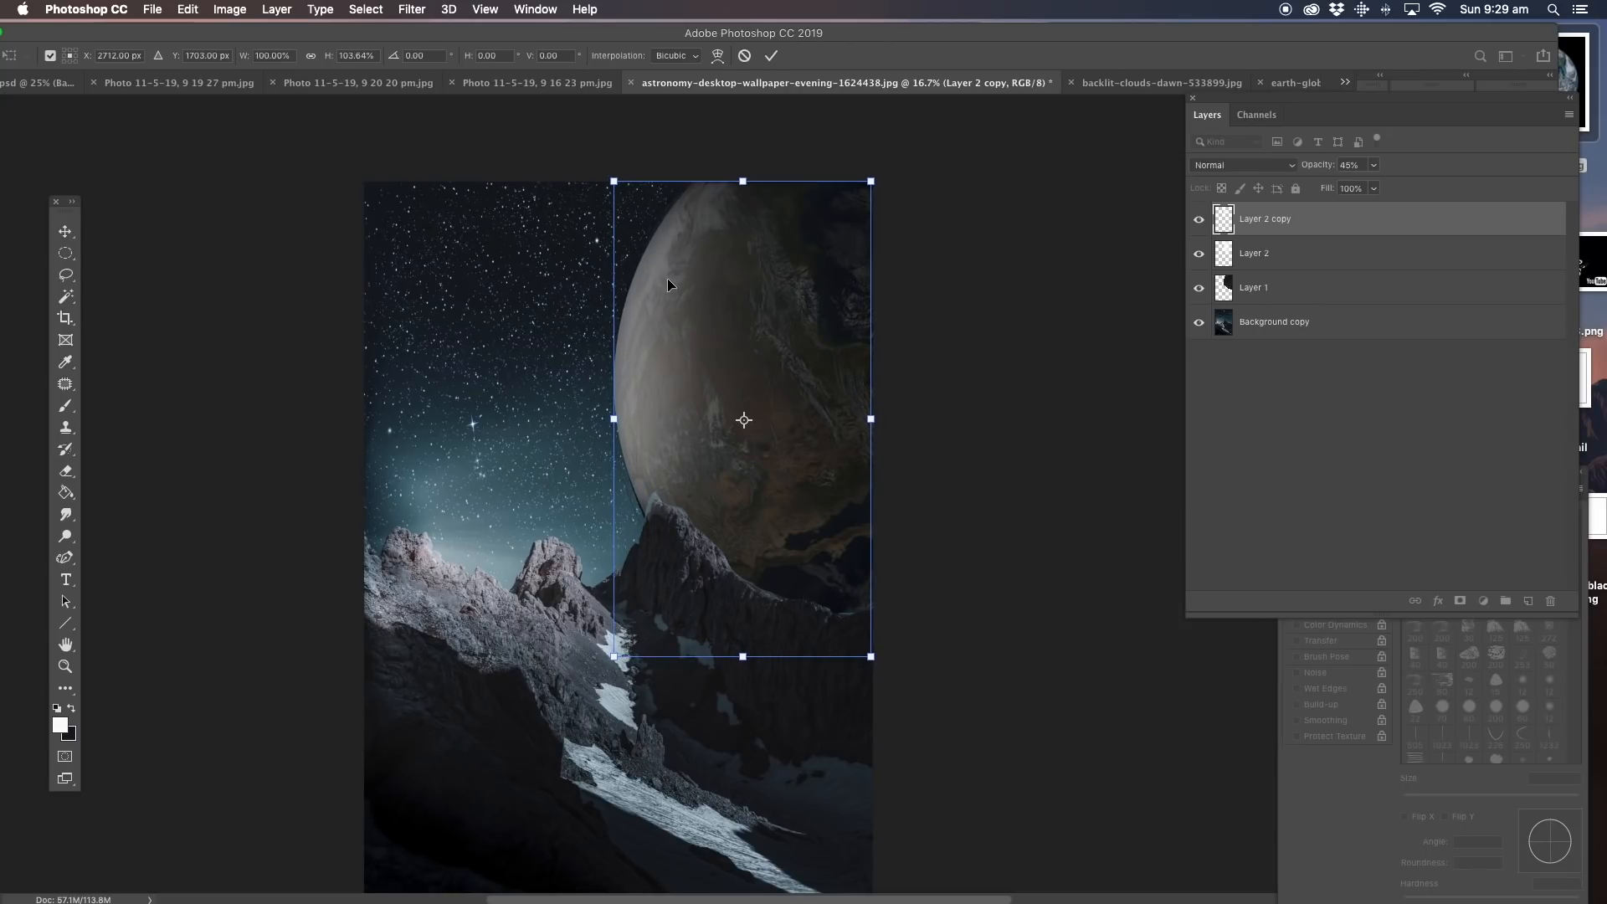
key(Down)
key(Down)
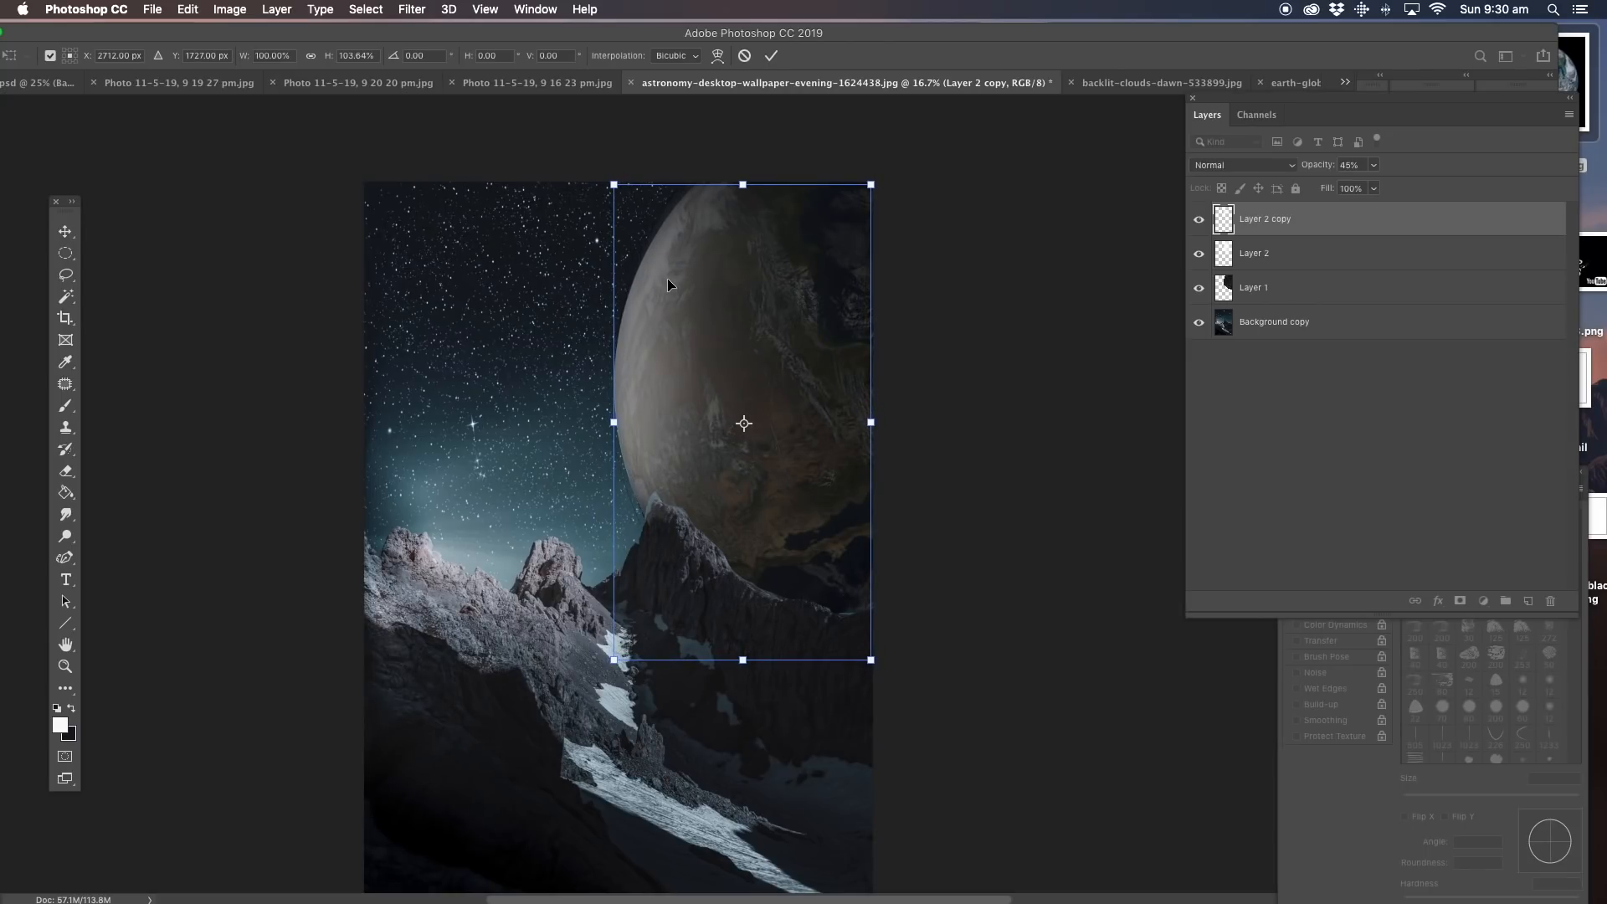
click(65, 275)
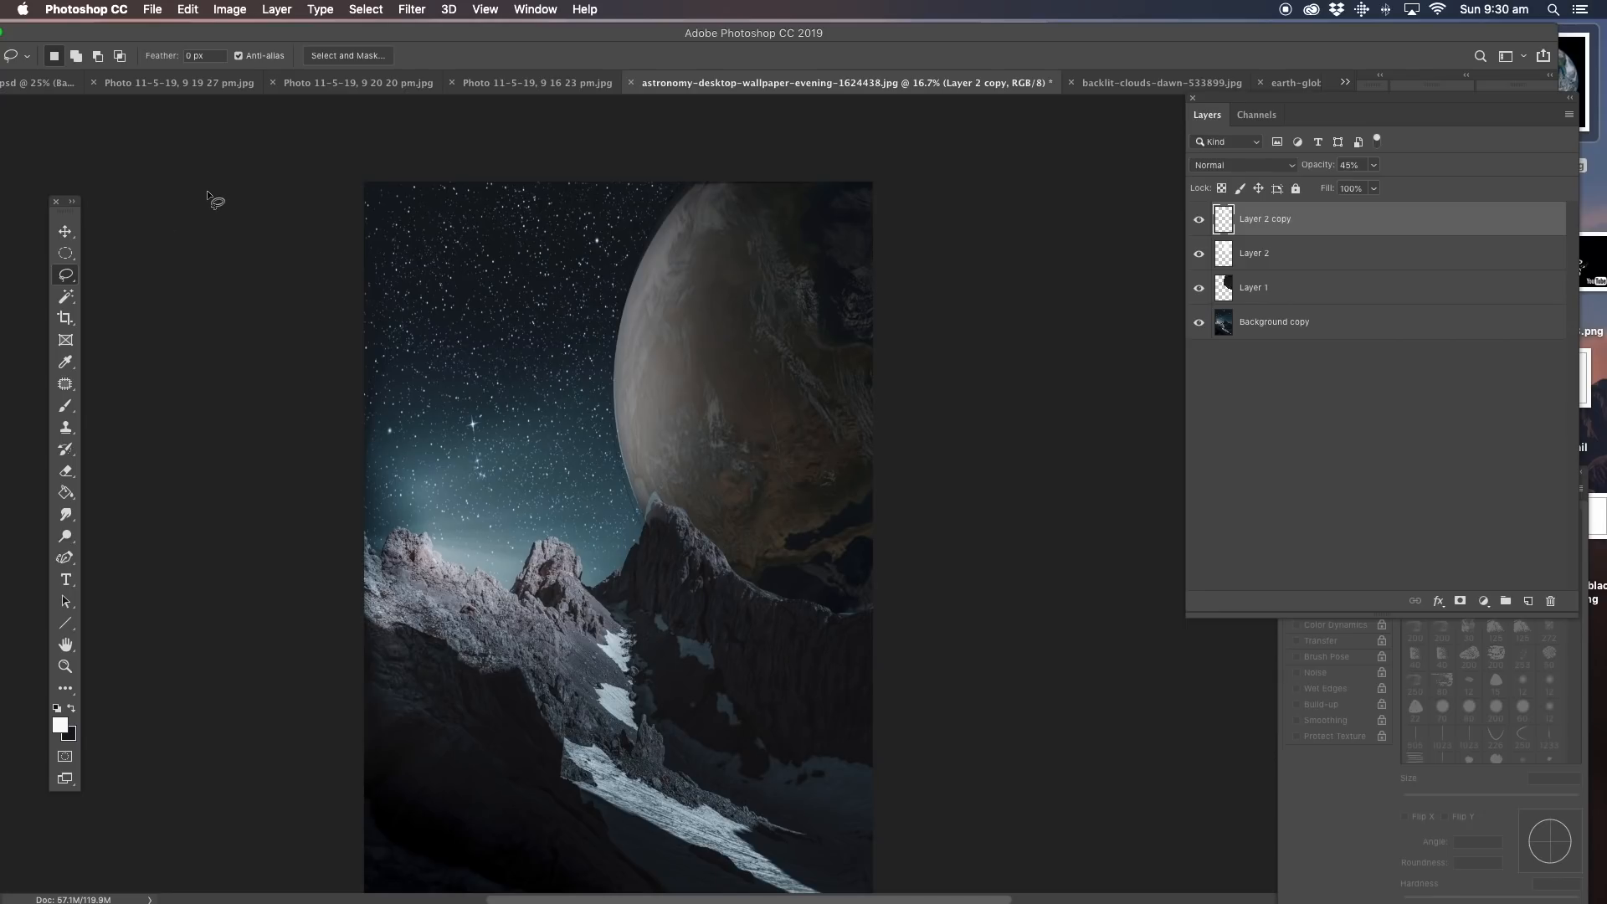
Flatten the mountain composite into a single background layer and shift the document window fully into view.
click(269, 12)
click(327, 662)
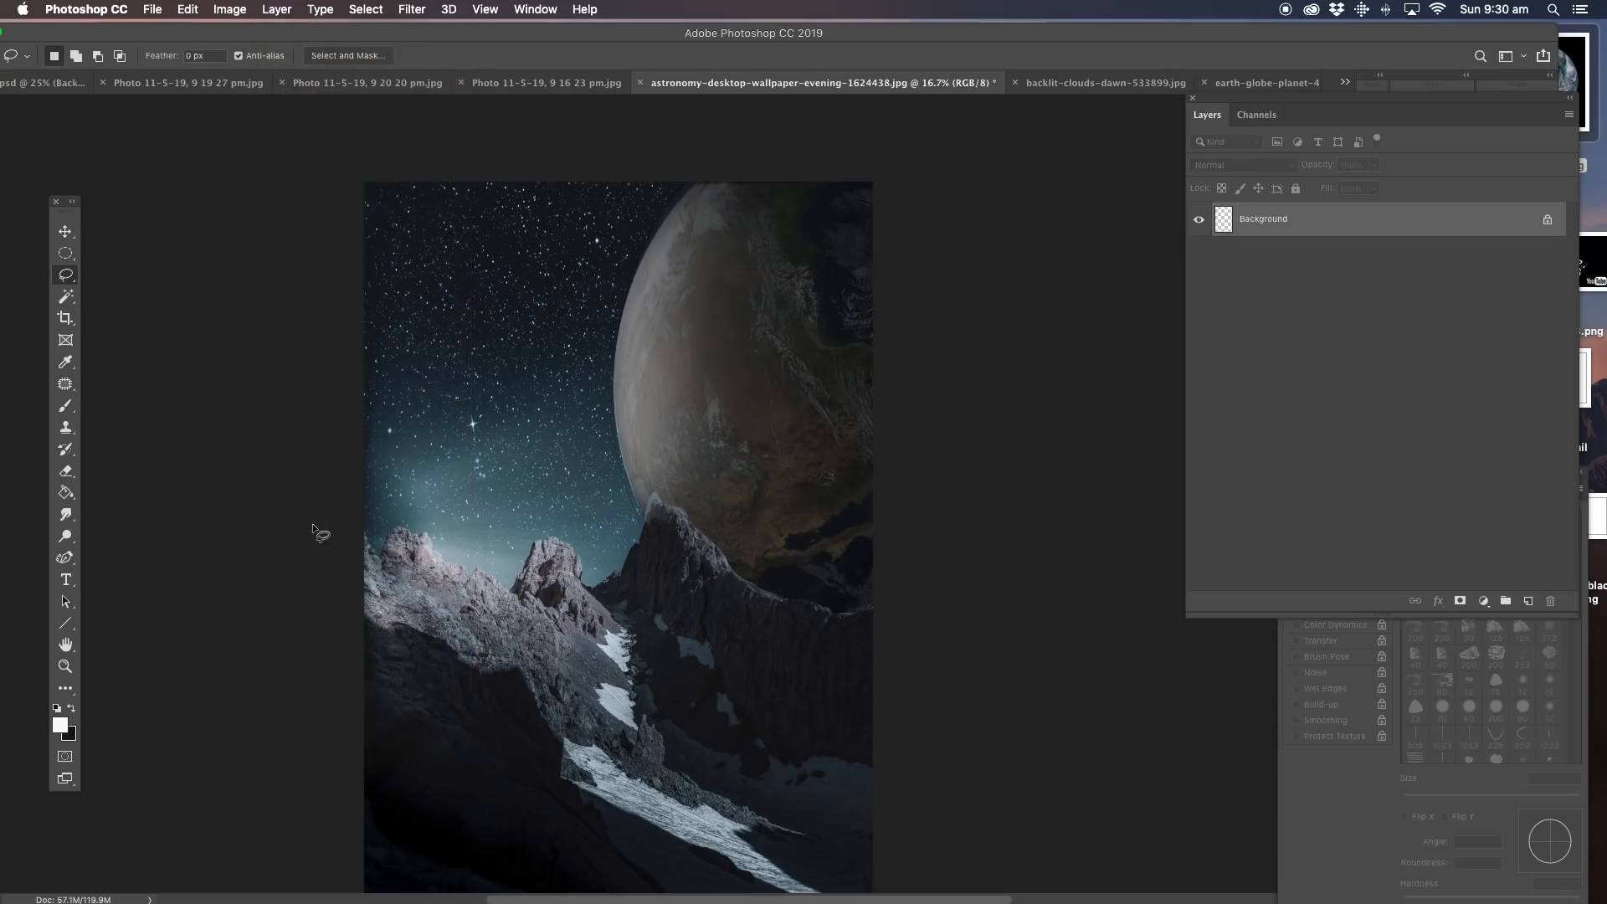
drag(464, 38, 552, 43)
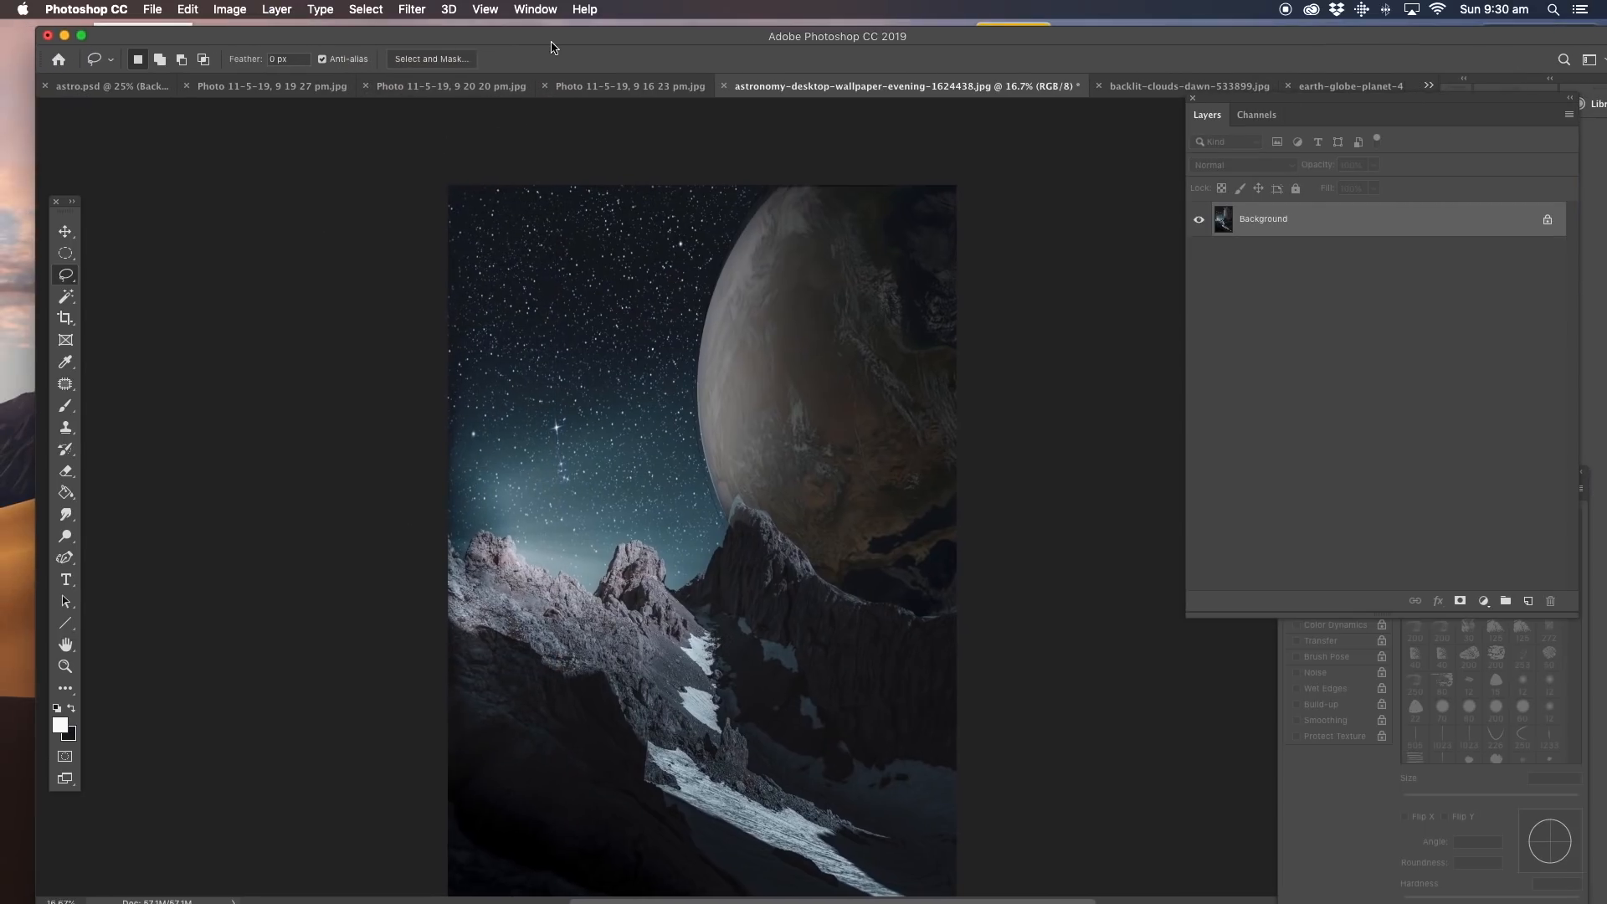
Copy the entire Death Star photo and paste it into the astronomy-desktop-wallpaper-evening-1624438.jpg composite.
click(629, 88)
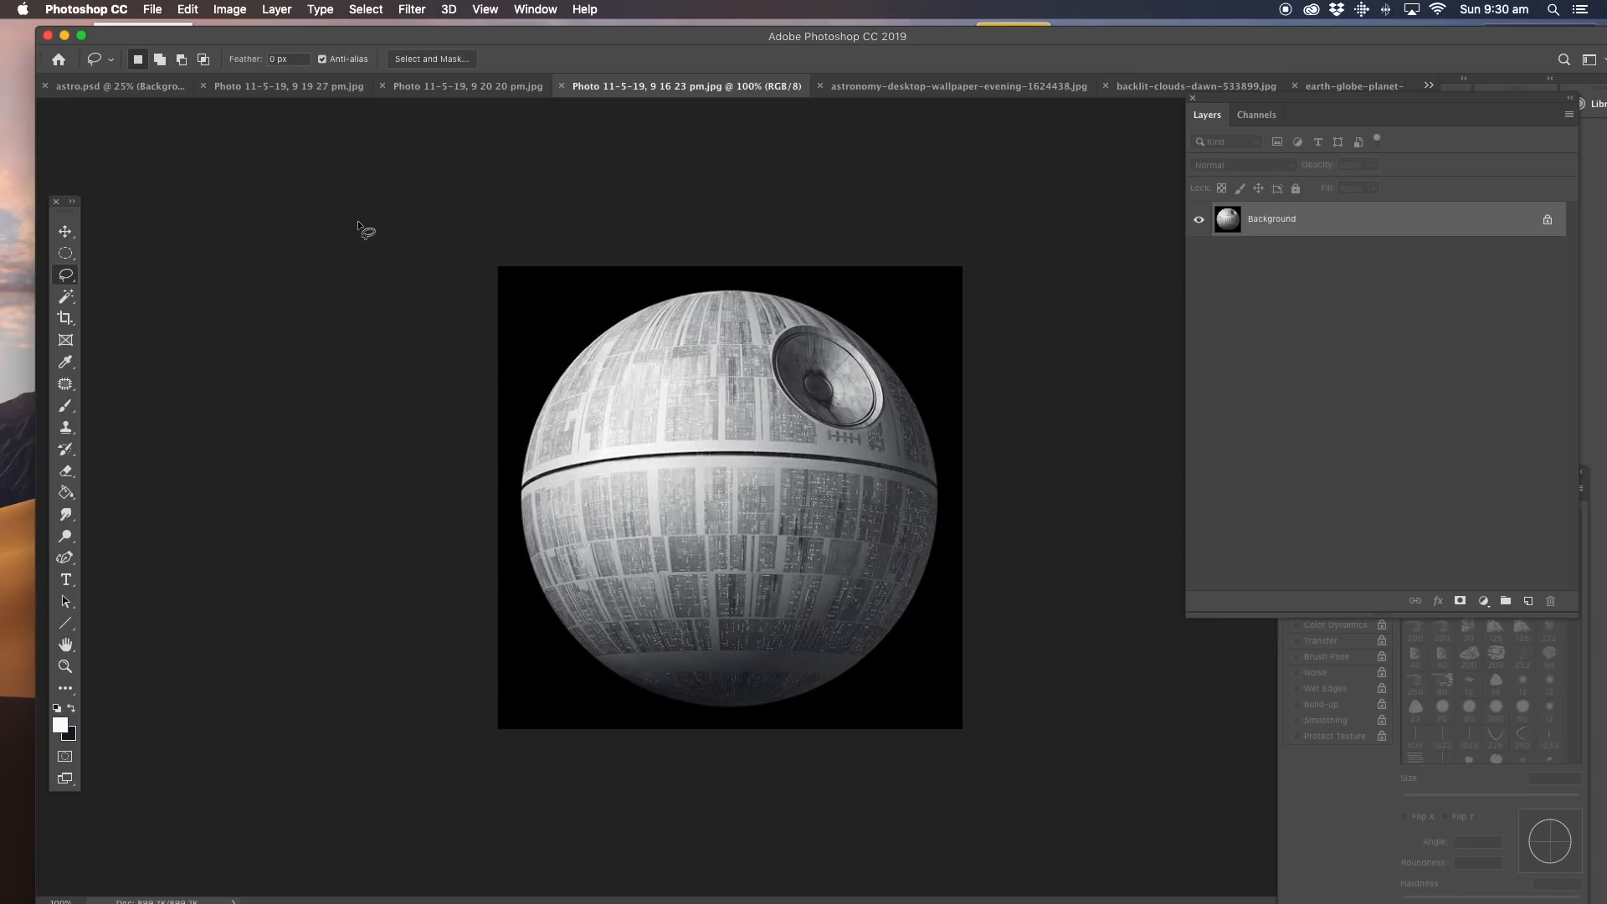
key(super+a)
key(super+c)
click(929, 87)
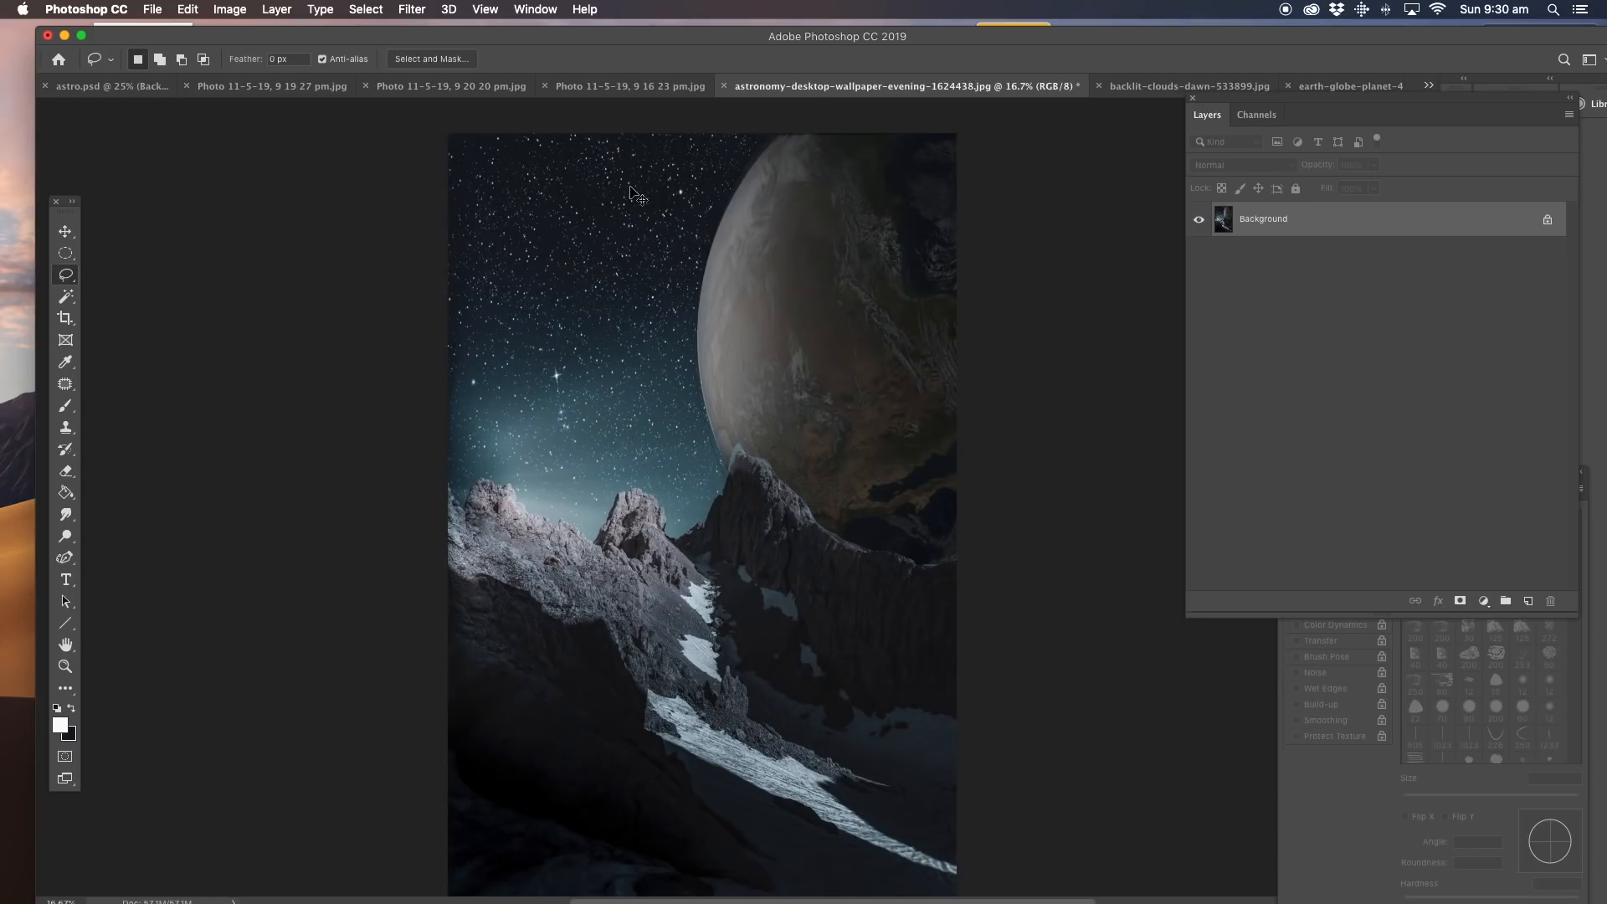
key(super+v)
Scale the pasted Death Star to 149.80% and place it in the upper-left corner of the starry sky.
click(65, 231)
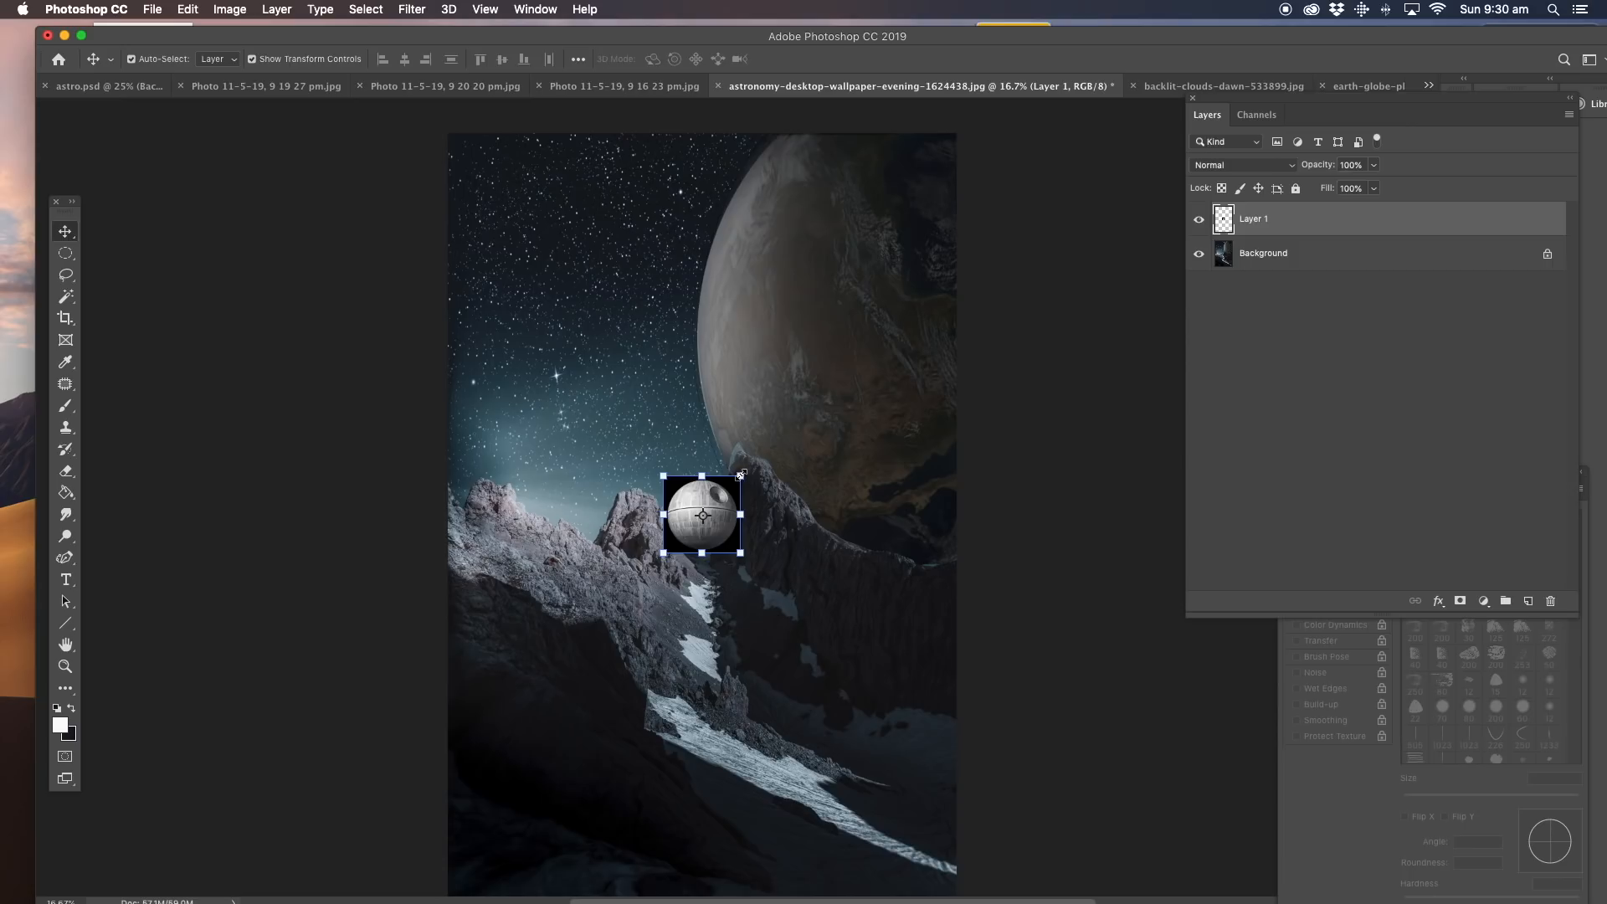
drag(740, 476, 867, 349)
drag(787, 429, 532, 202)
drag(672, 144, 588, 223)
drag(544, 280, 539, 207)
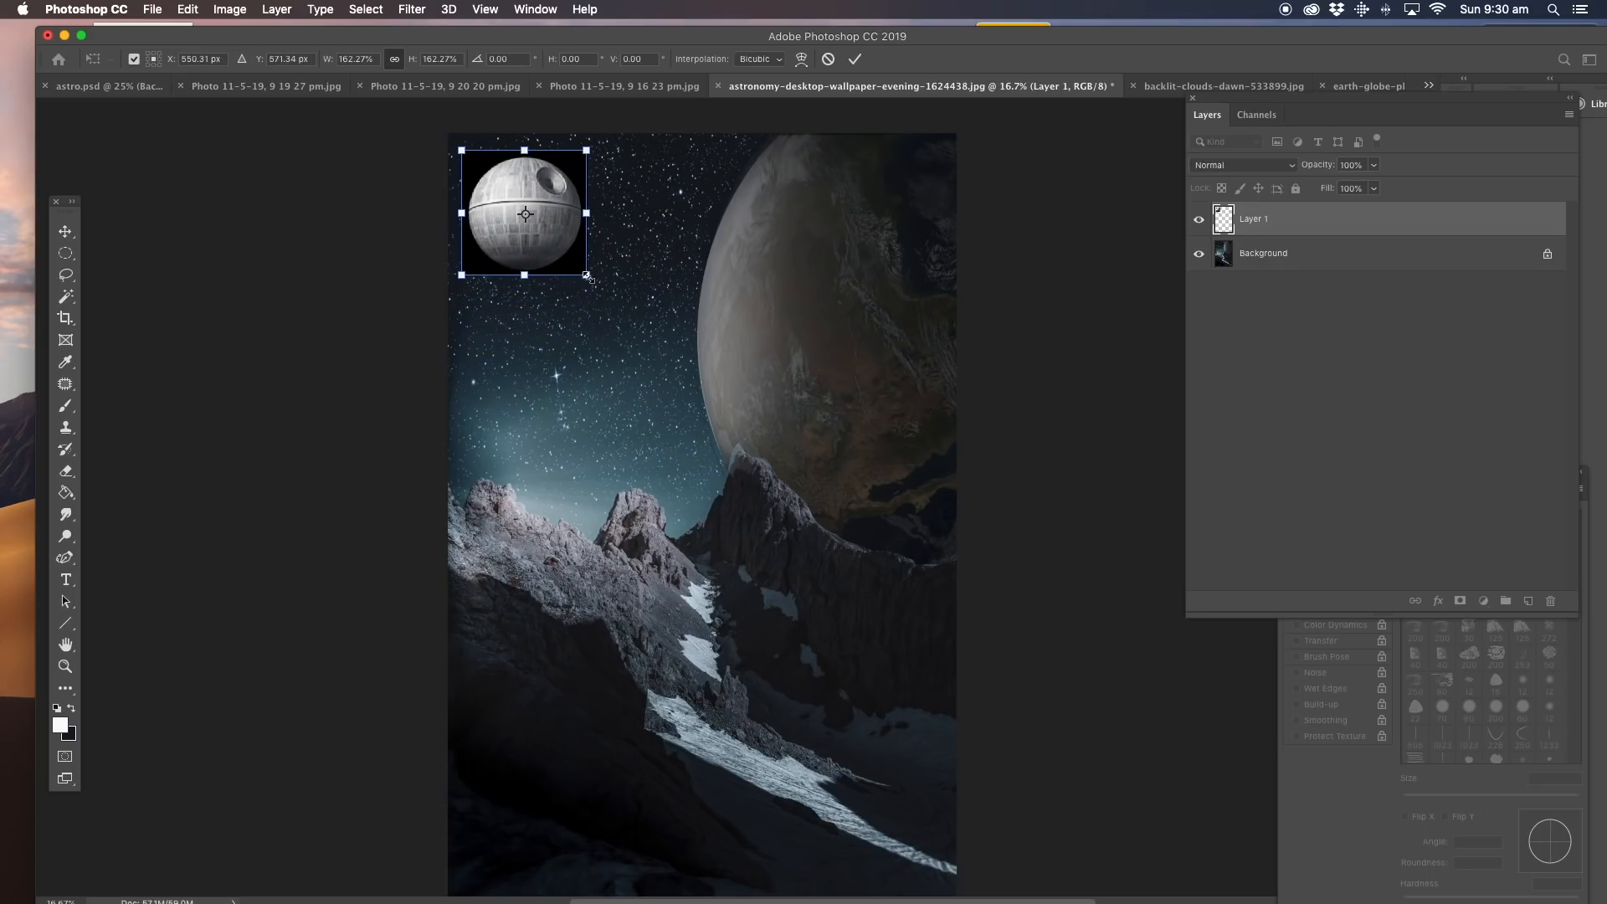
drag(587, 277, 549, 226)
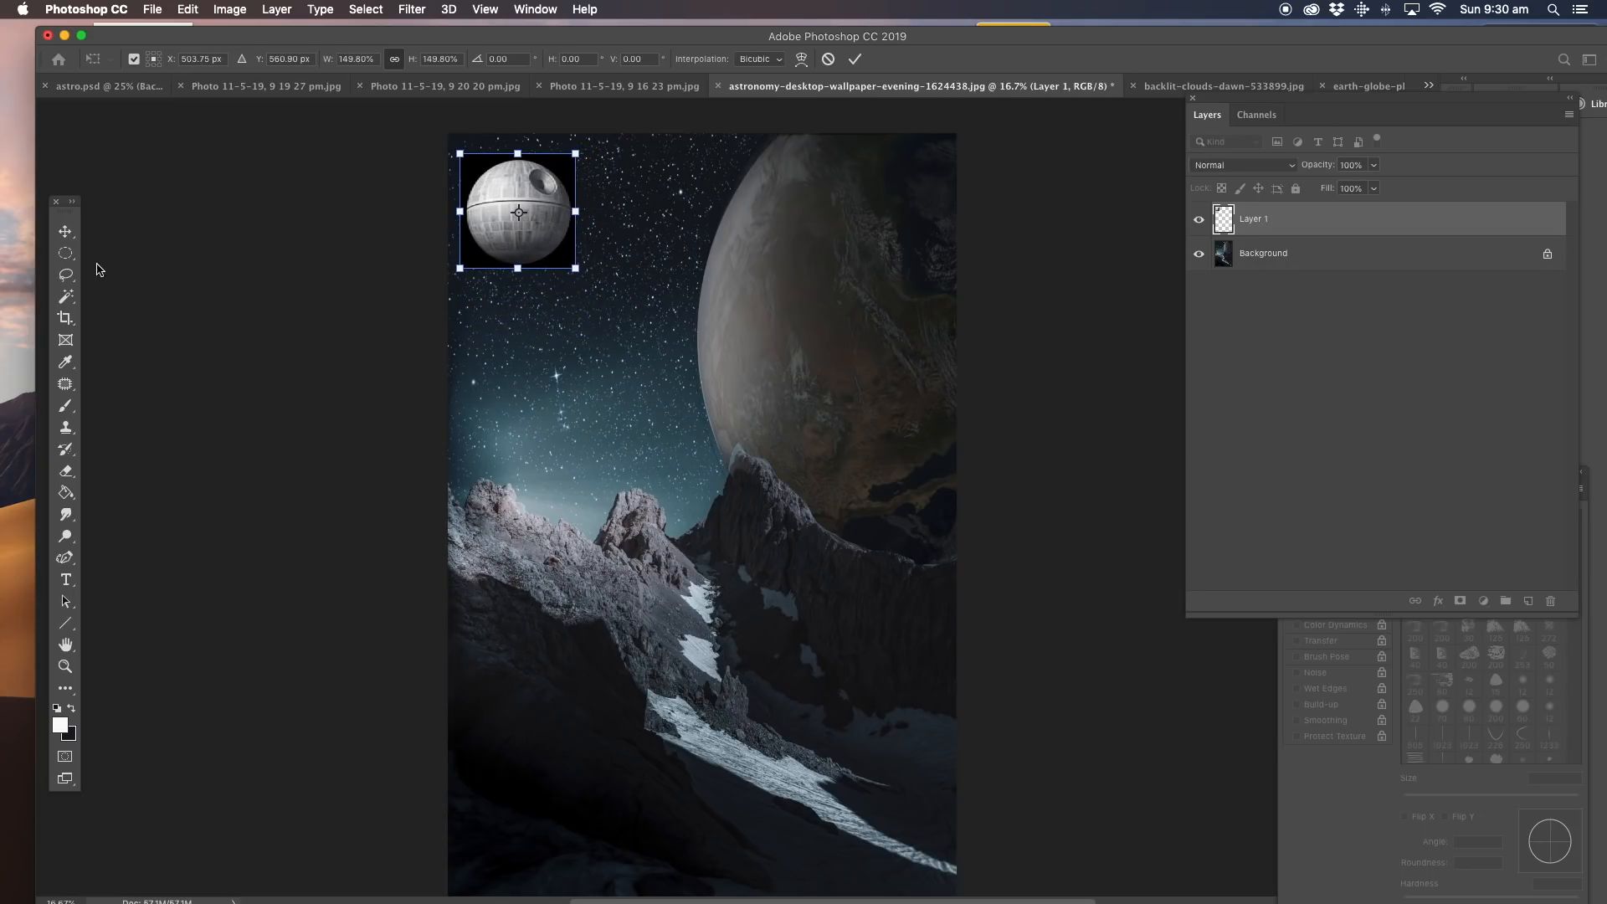
key(Return)
Set the Death Star layer's blending mode to Lighten and its opacity to 51%.
click(65, 296)
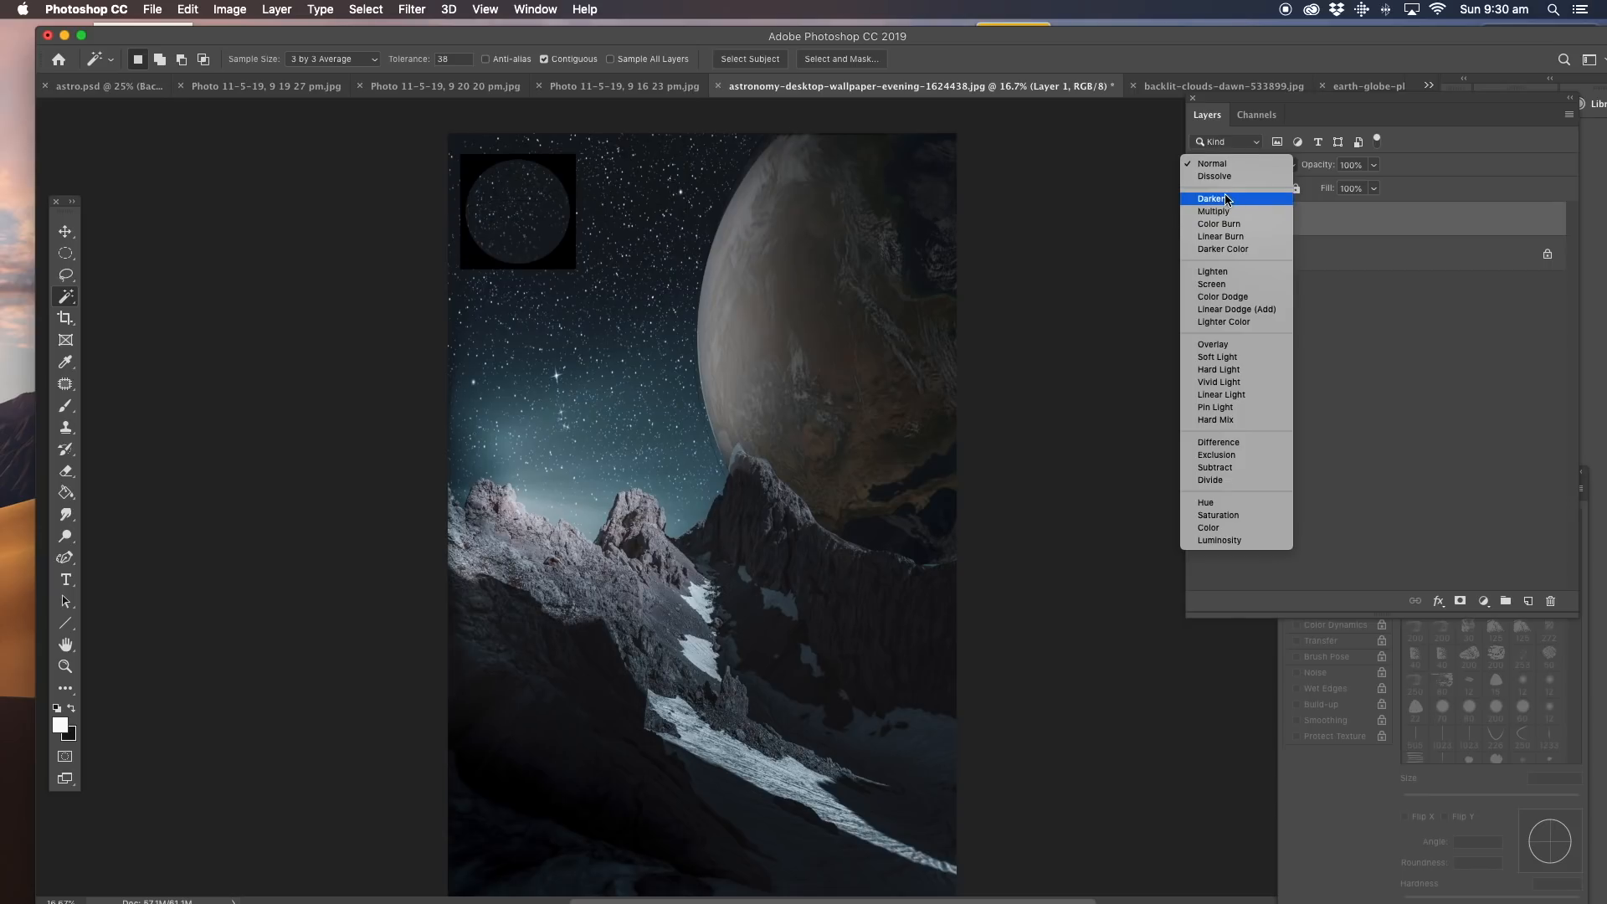
click(1215, 273)
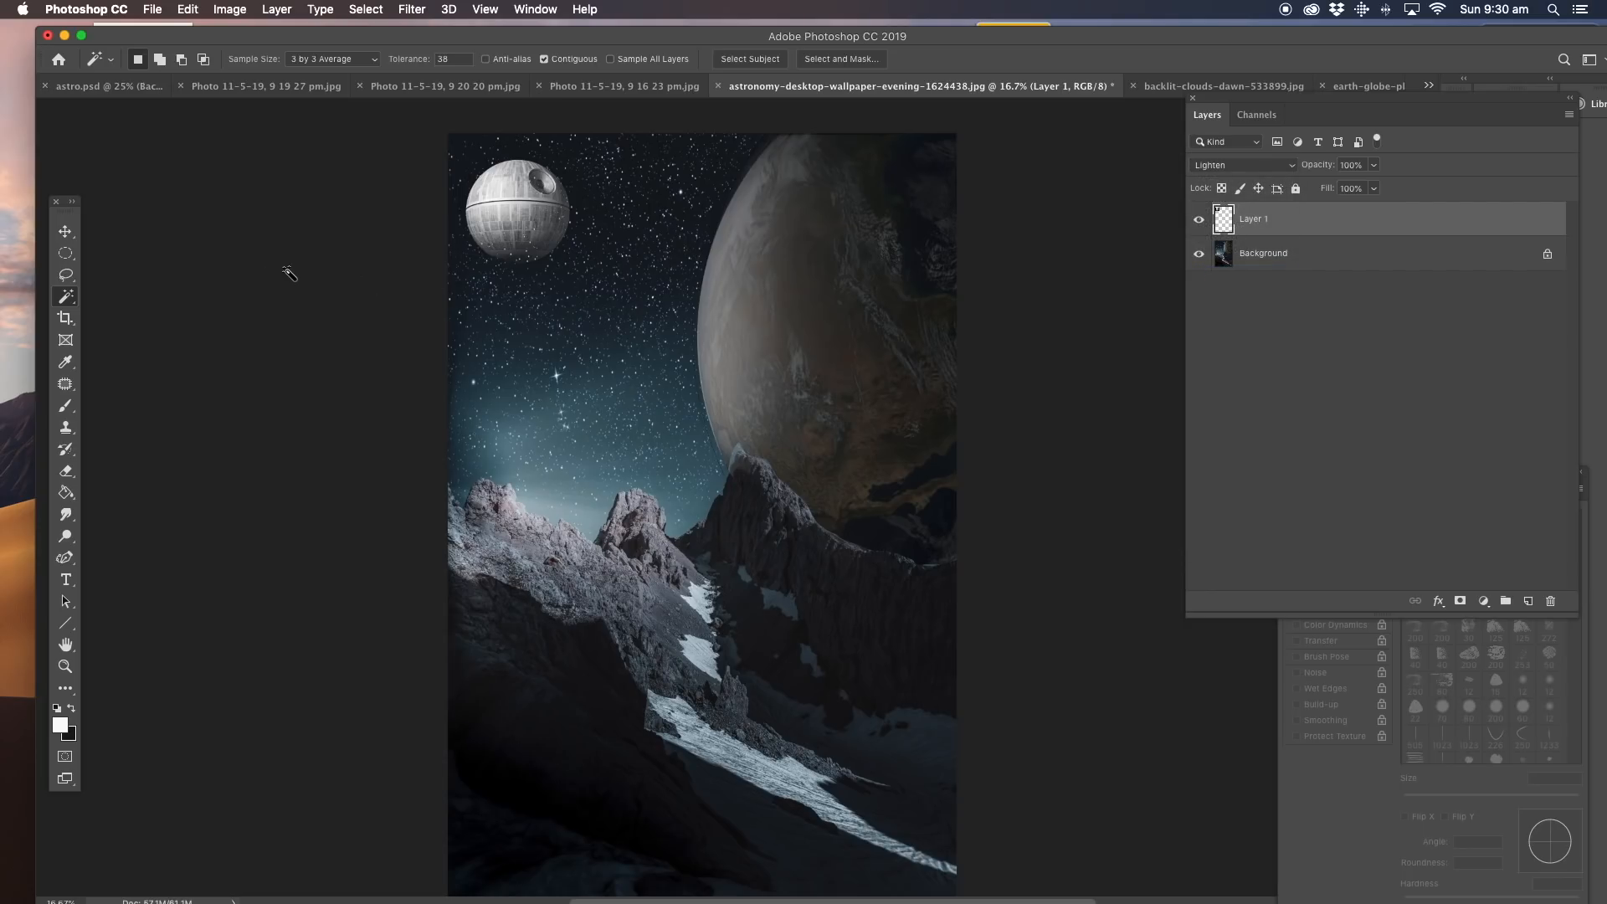
click(65, 666)
click(506, 223)
click(506, 223)
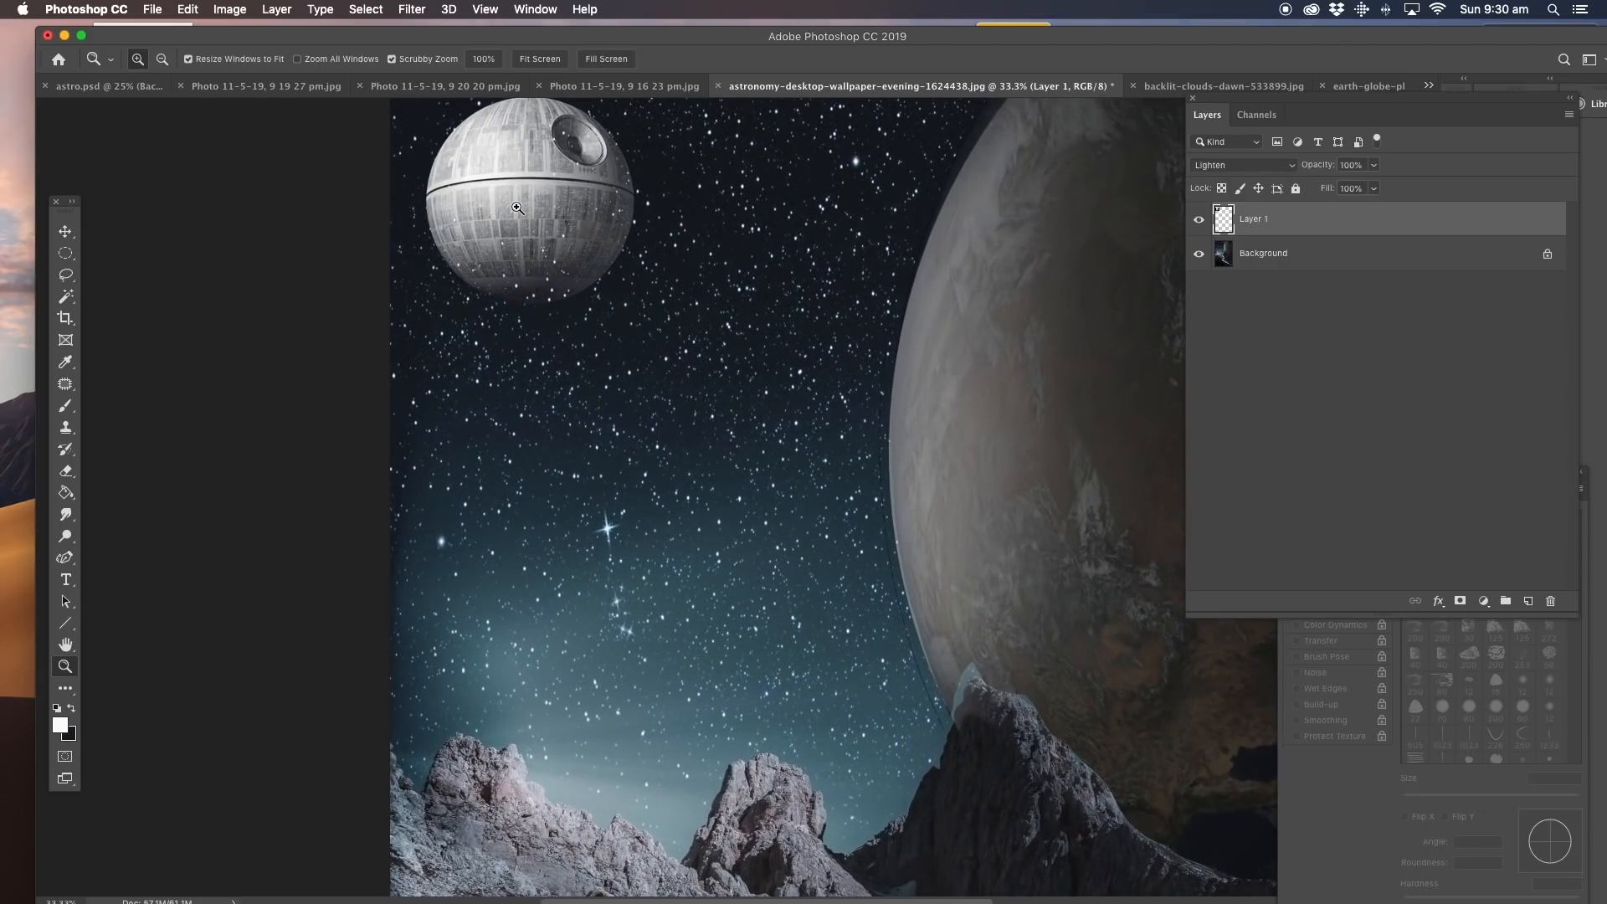
drag(568, 199, 560, 266)
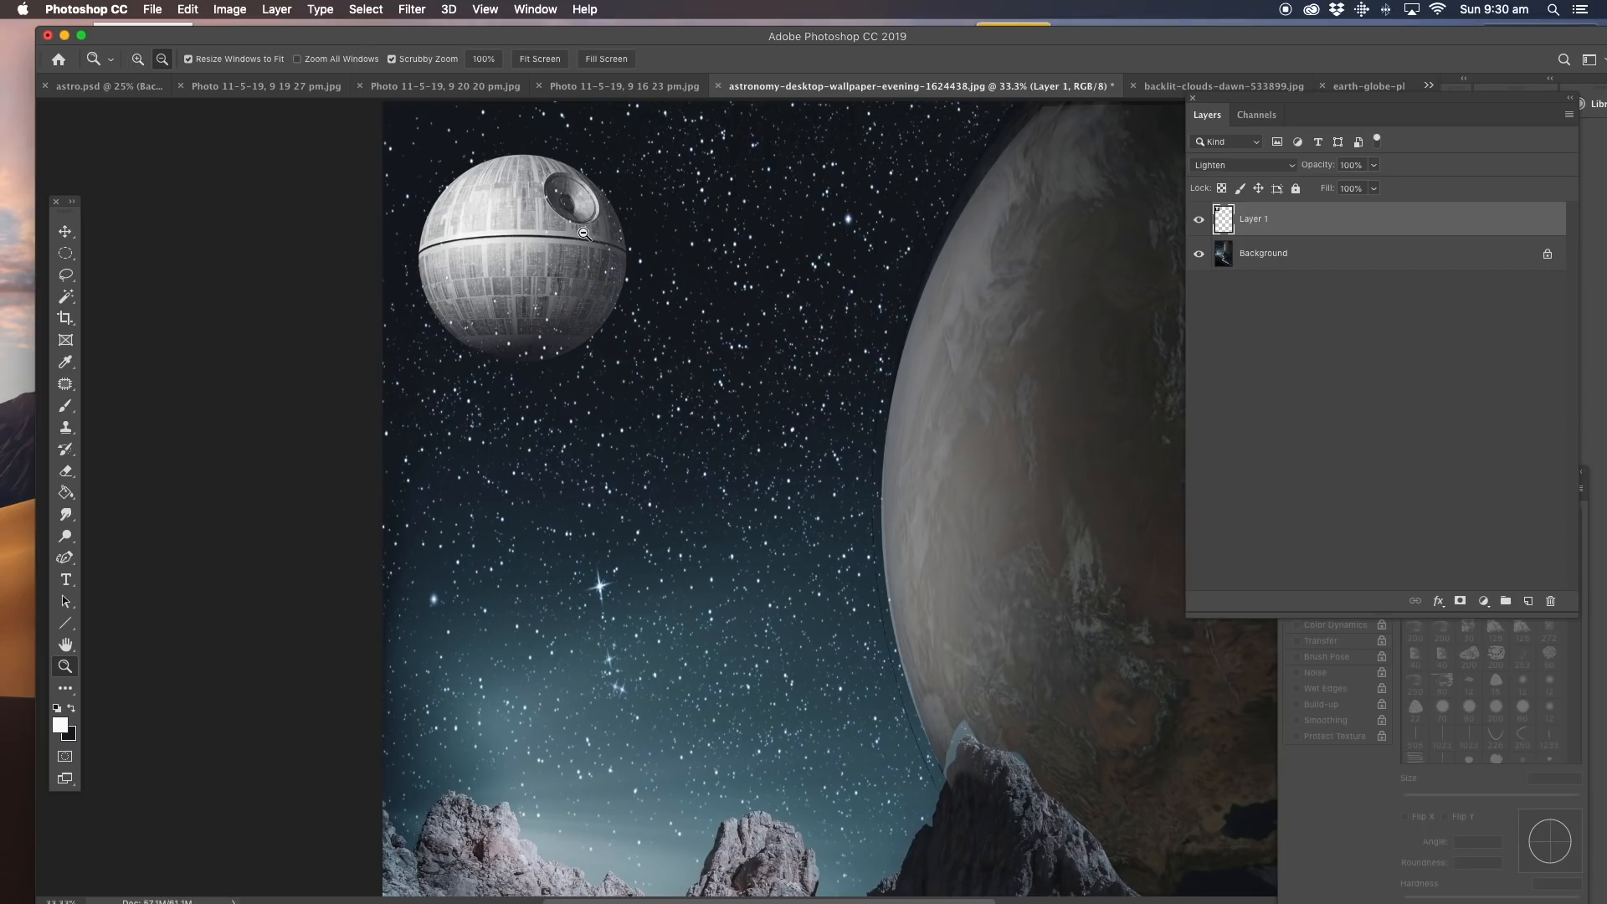
alt+click(583, 233)
click(1374, 165)
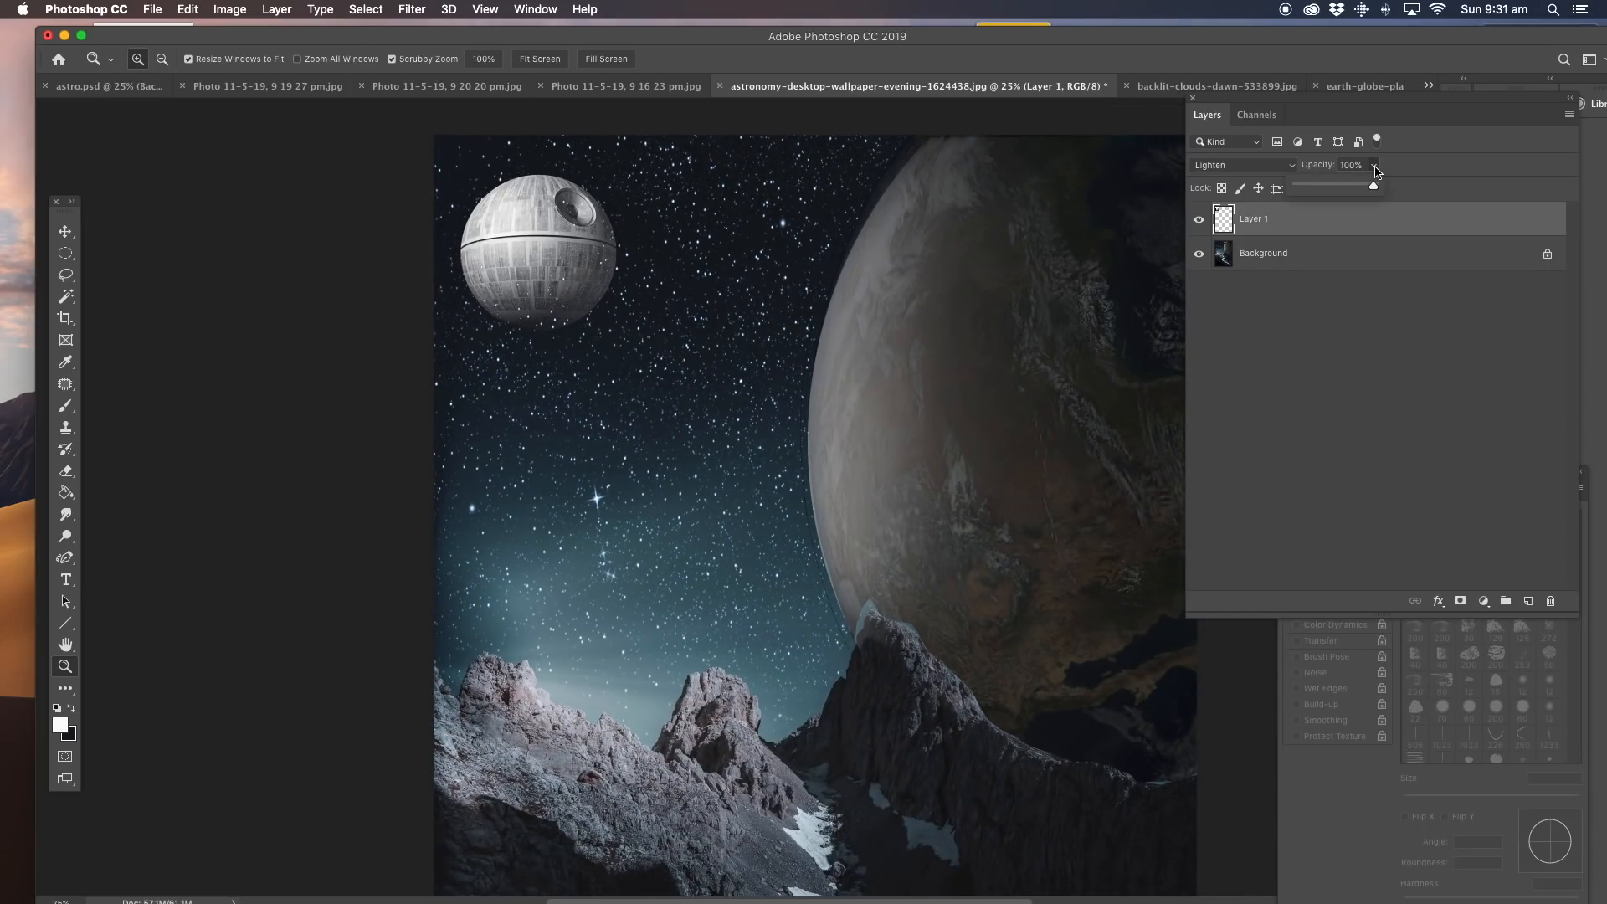
click(1320, 190)
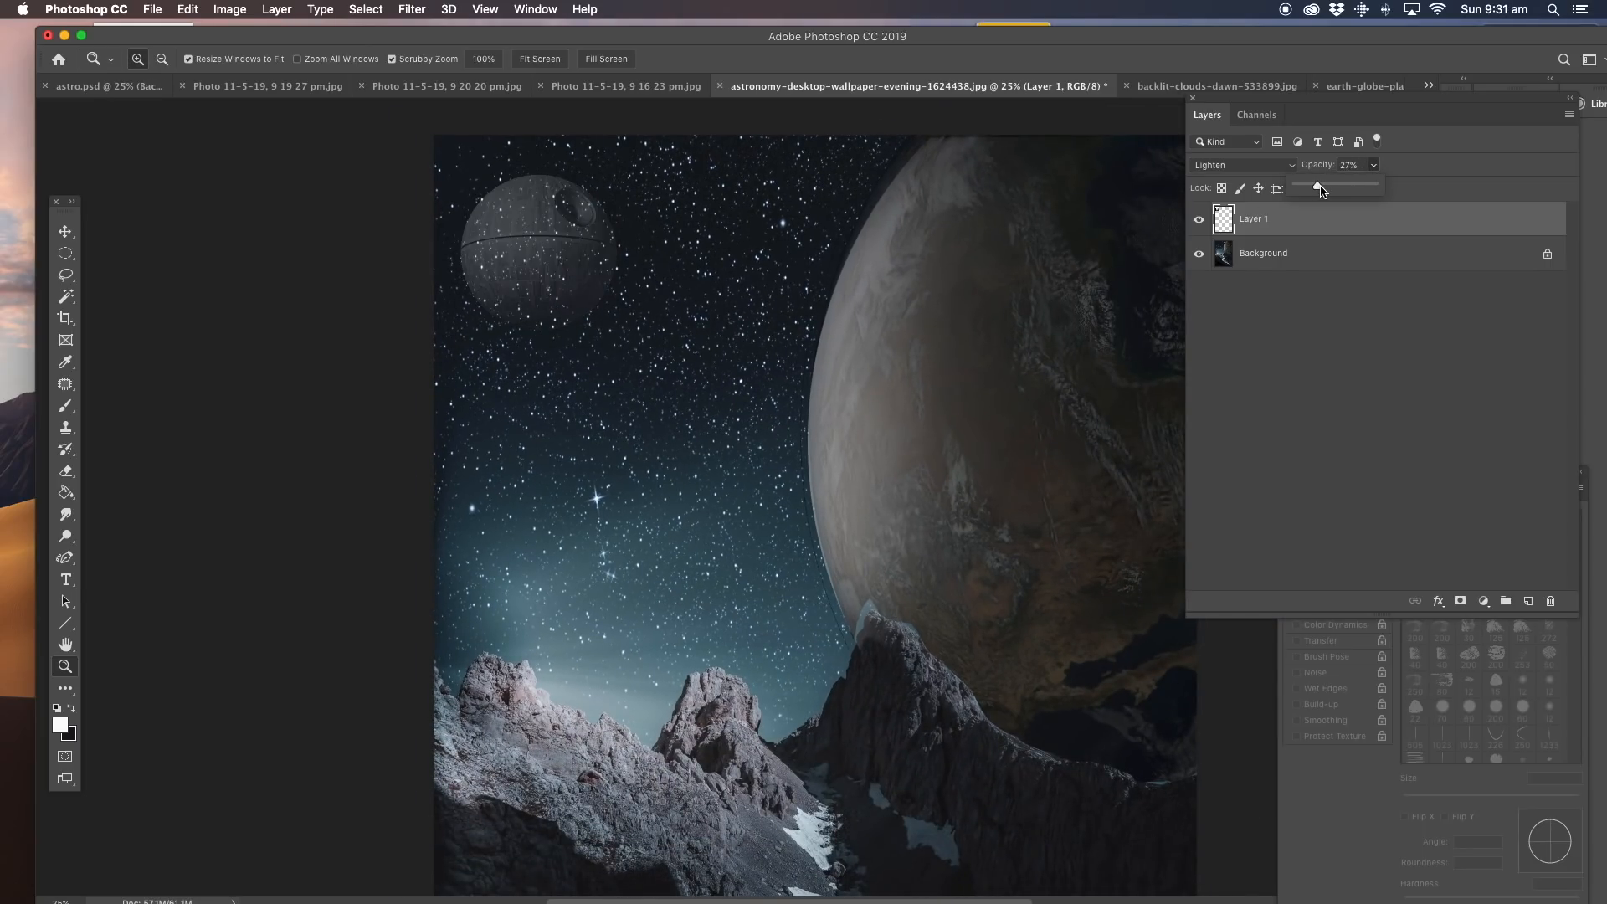
click(1336, 186)
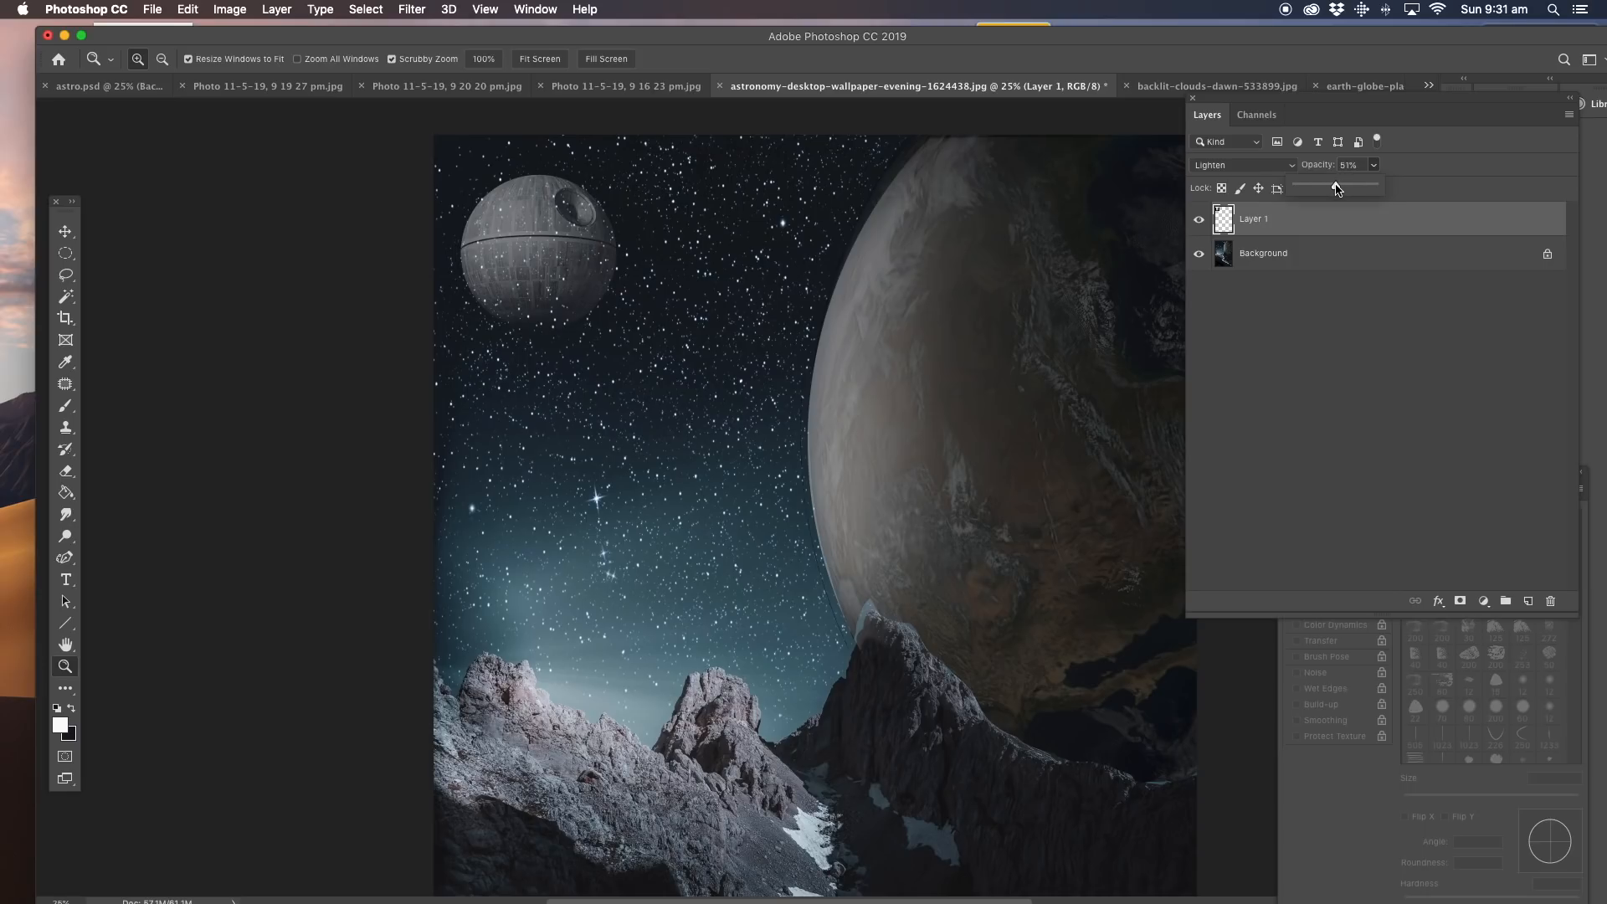
Fade the lower-left side of the Death Star on Layer 1 with a soft eraser of 462 px and 0% hardness.
alt+click(645, 298)
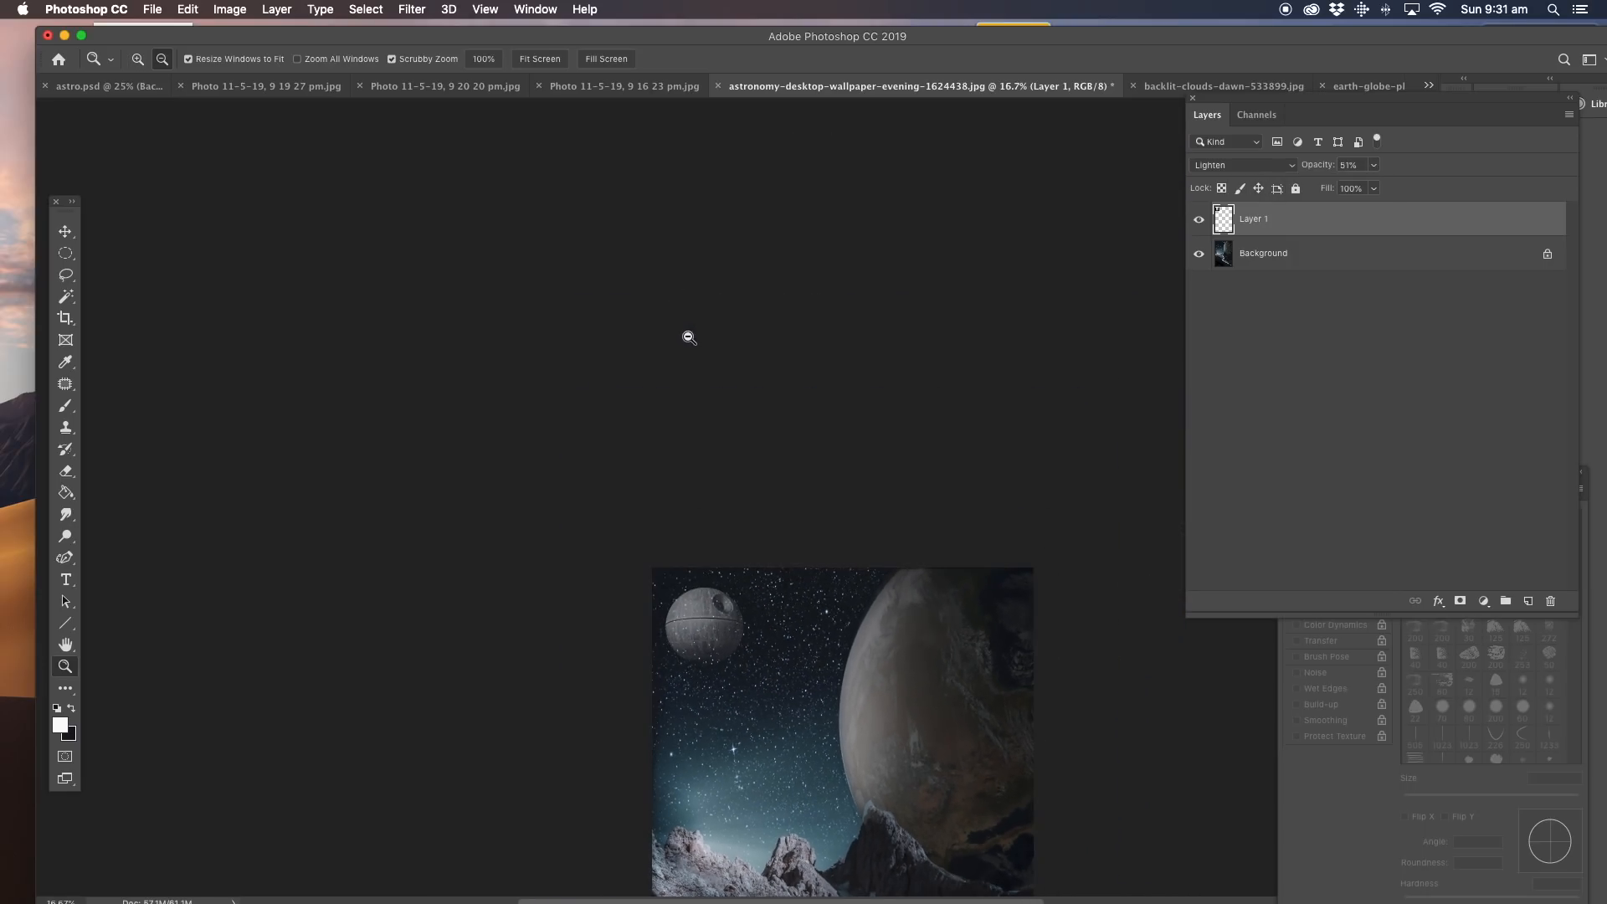
drag(765, 645, 703, 329)
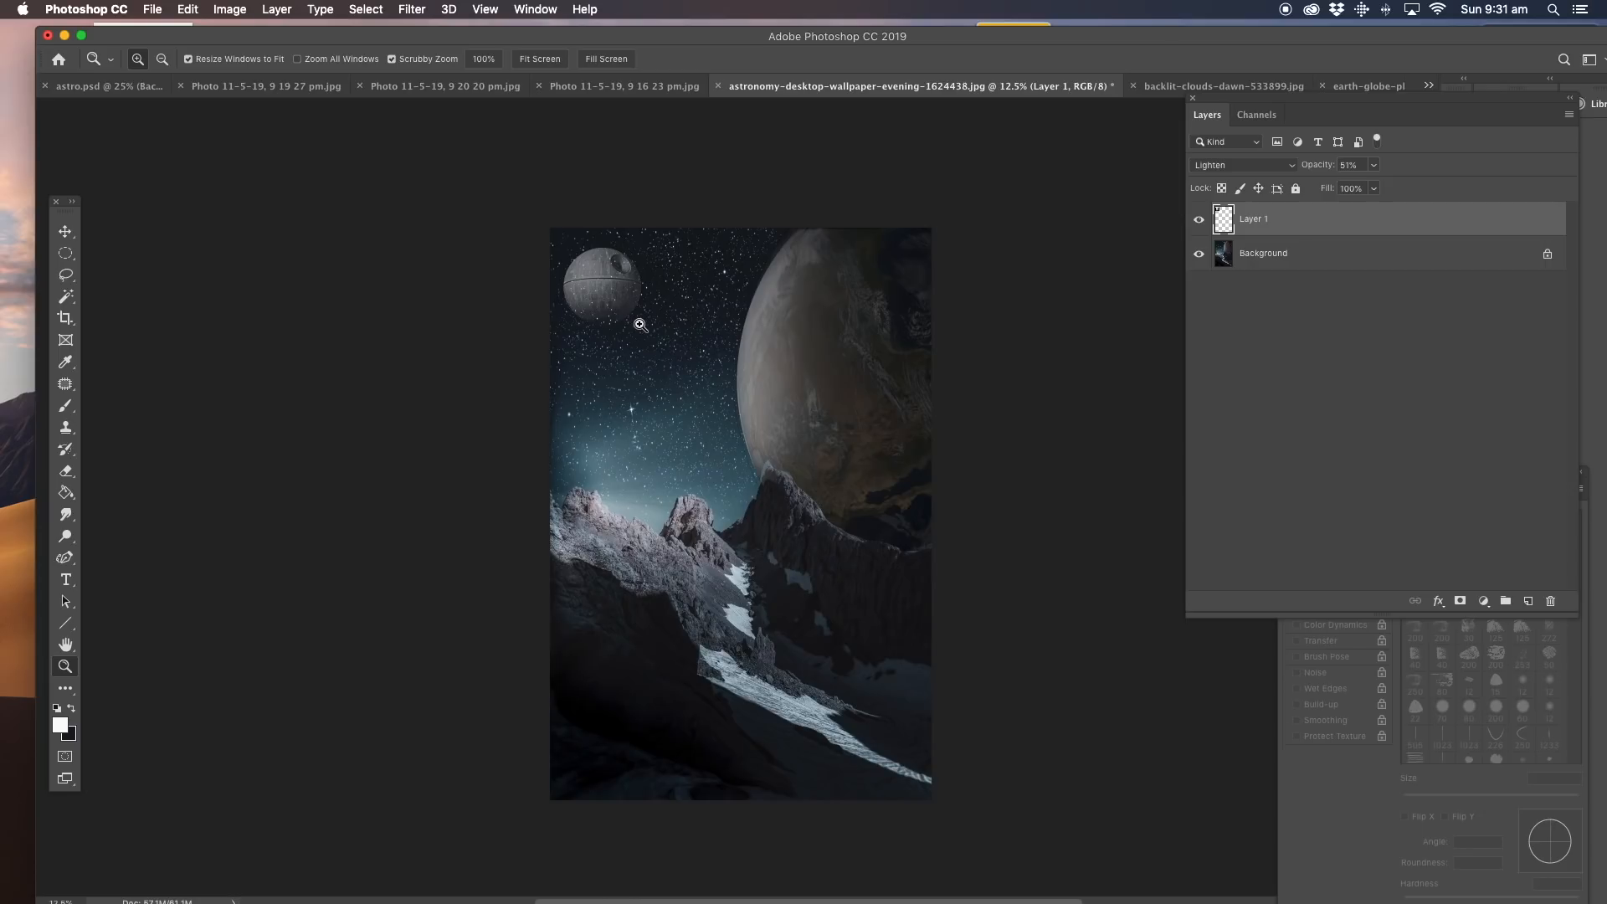
click(636, 320)
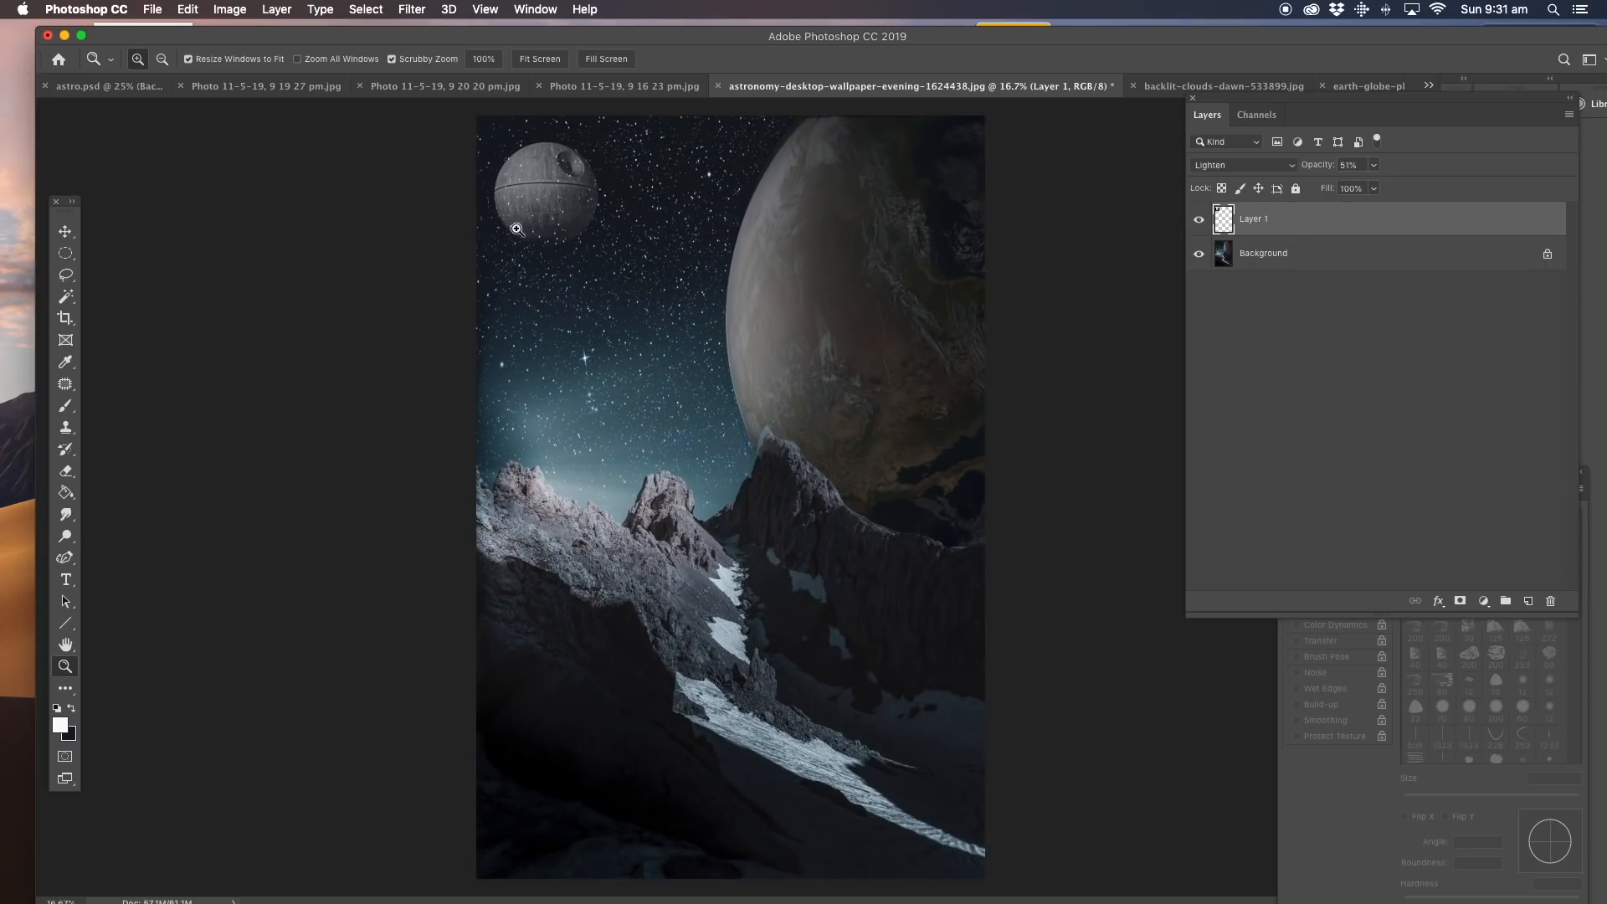
click(66, 472)
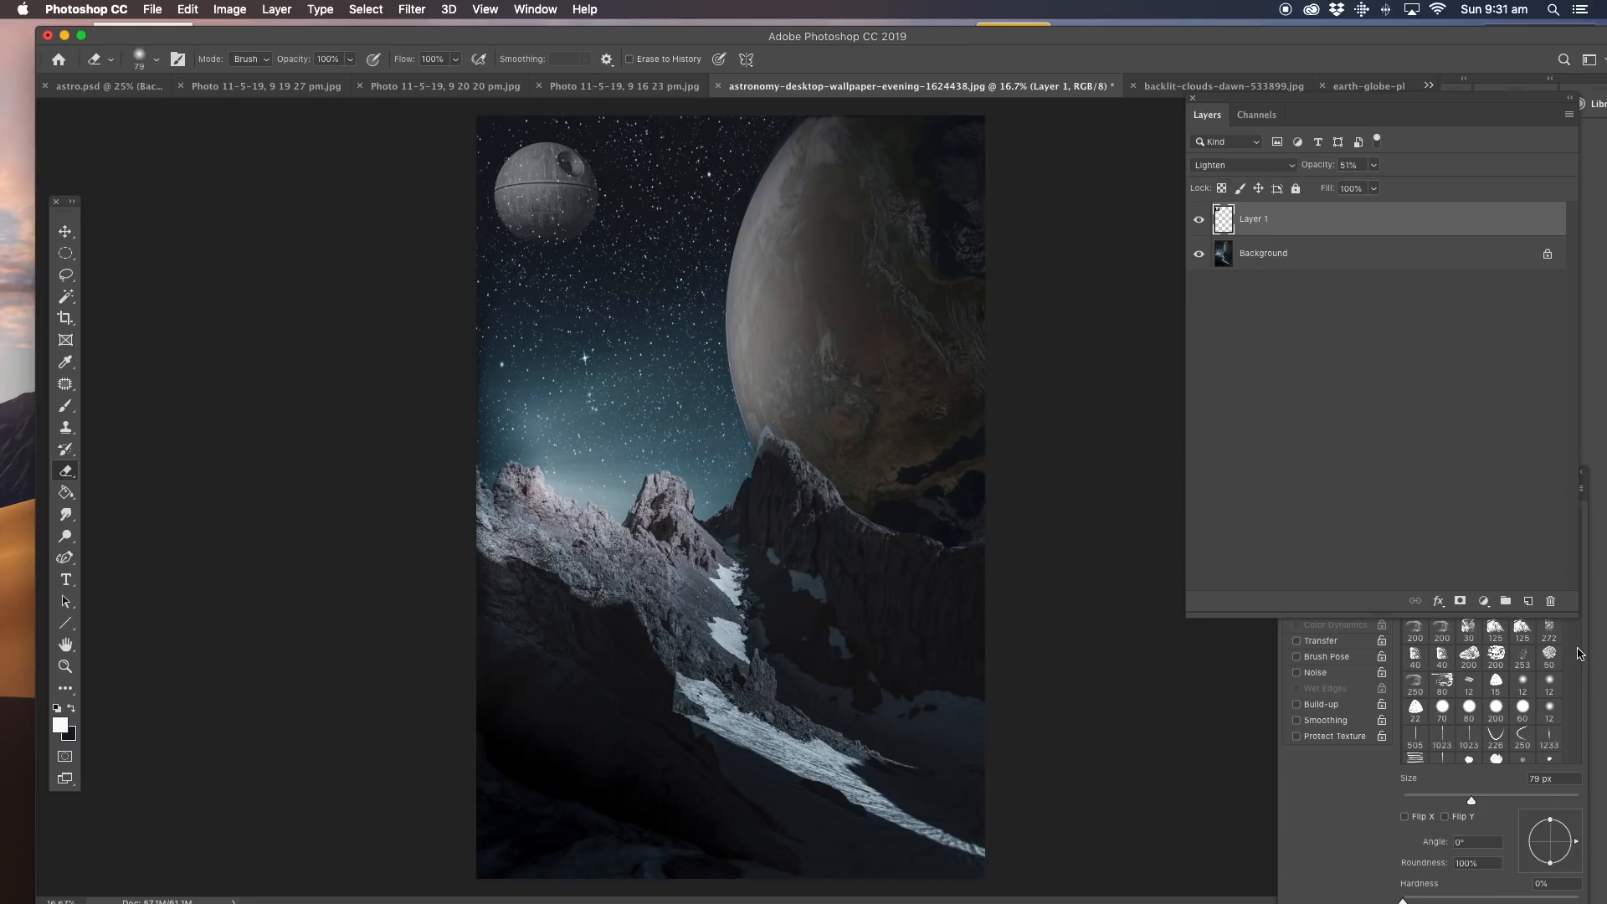
click(1346, 819)
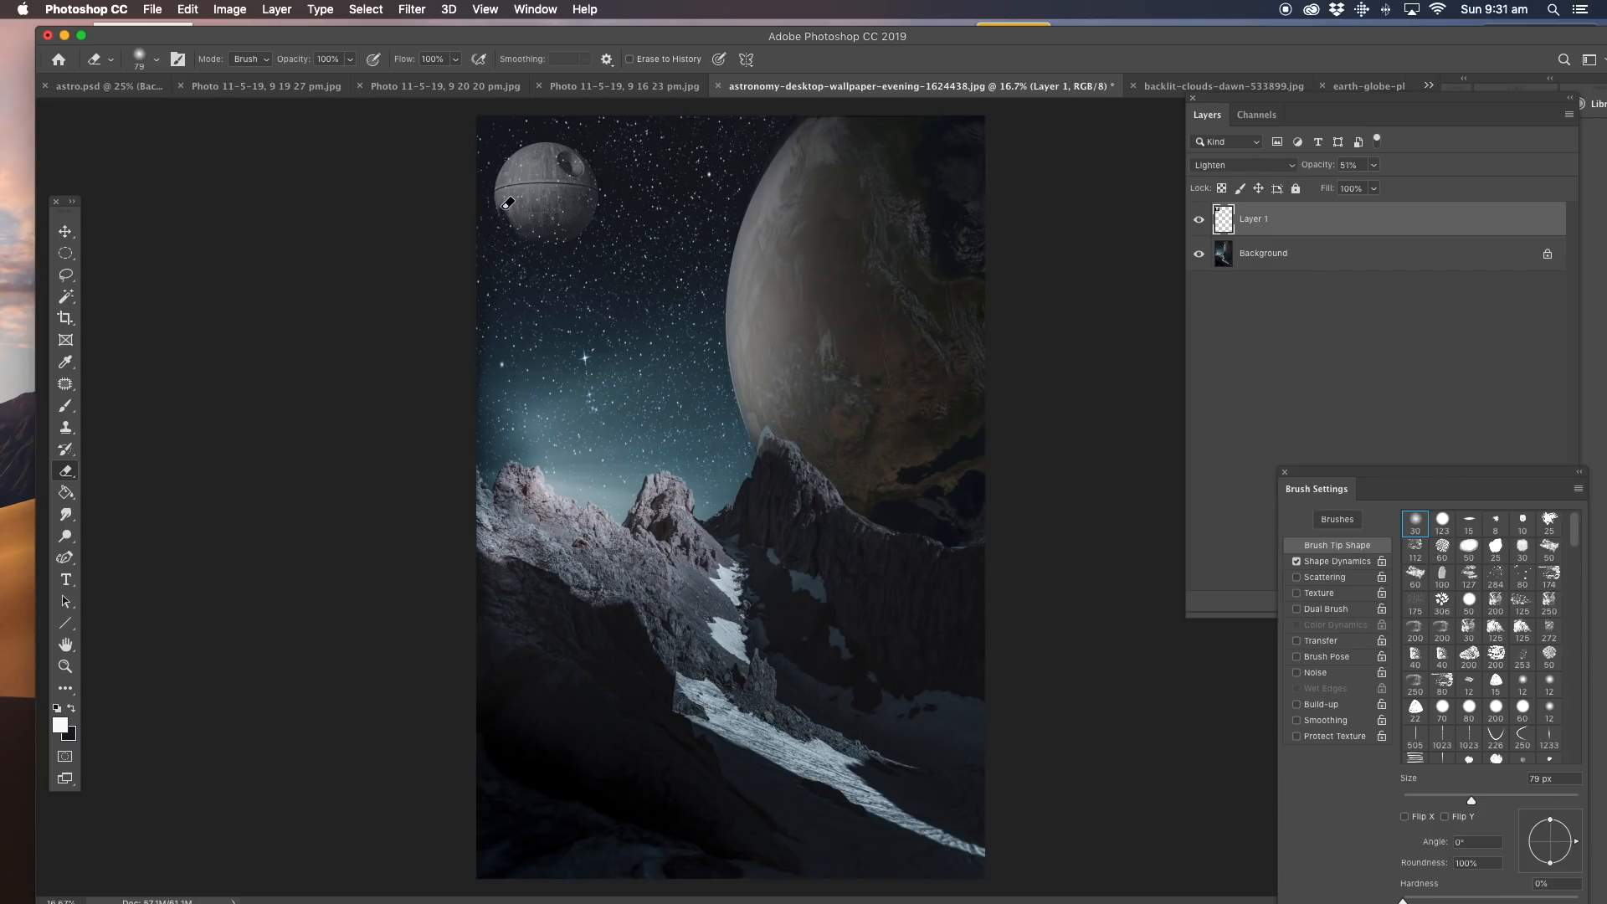
click(1530, 797)
mouse_move(512, 197)
mouse_down()
mouse_move(504, 134)
mouse_move(522, 212)
mouse_up()
drag(1531, 801, 1559, 801)
mouse_move(509, 209)
mouse_down()
mouse_move(495, 142)
mouse_move(552, 238)
mouse_up()
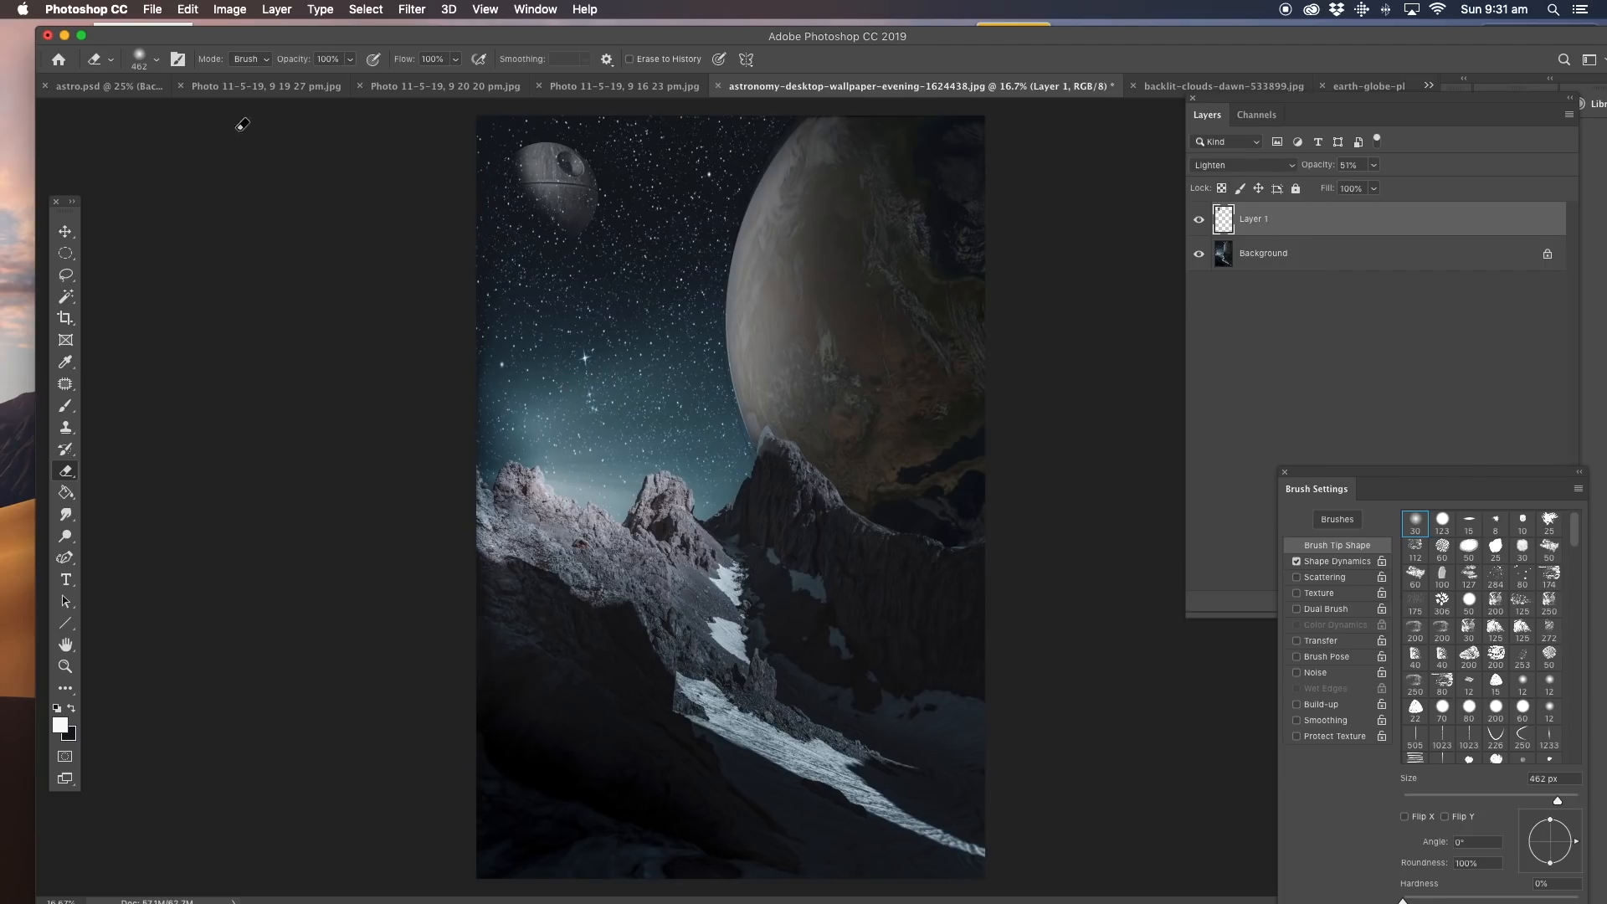
Flatten the composite with the Death Star and close the Death Star source photo.
click(281, 11)
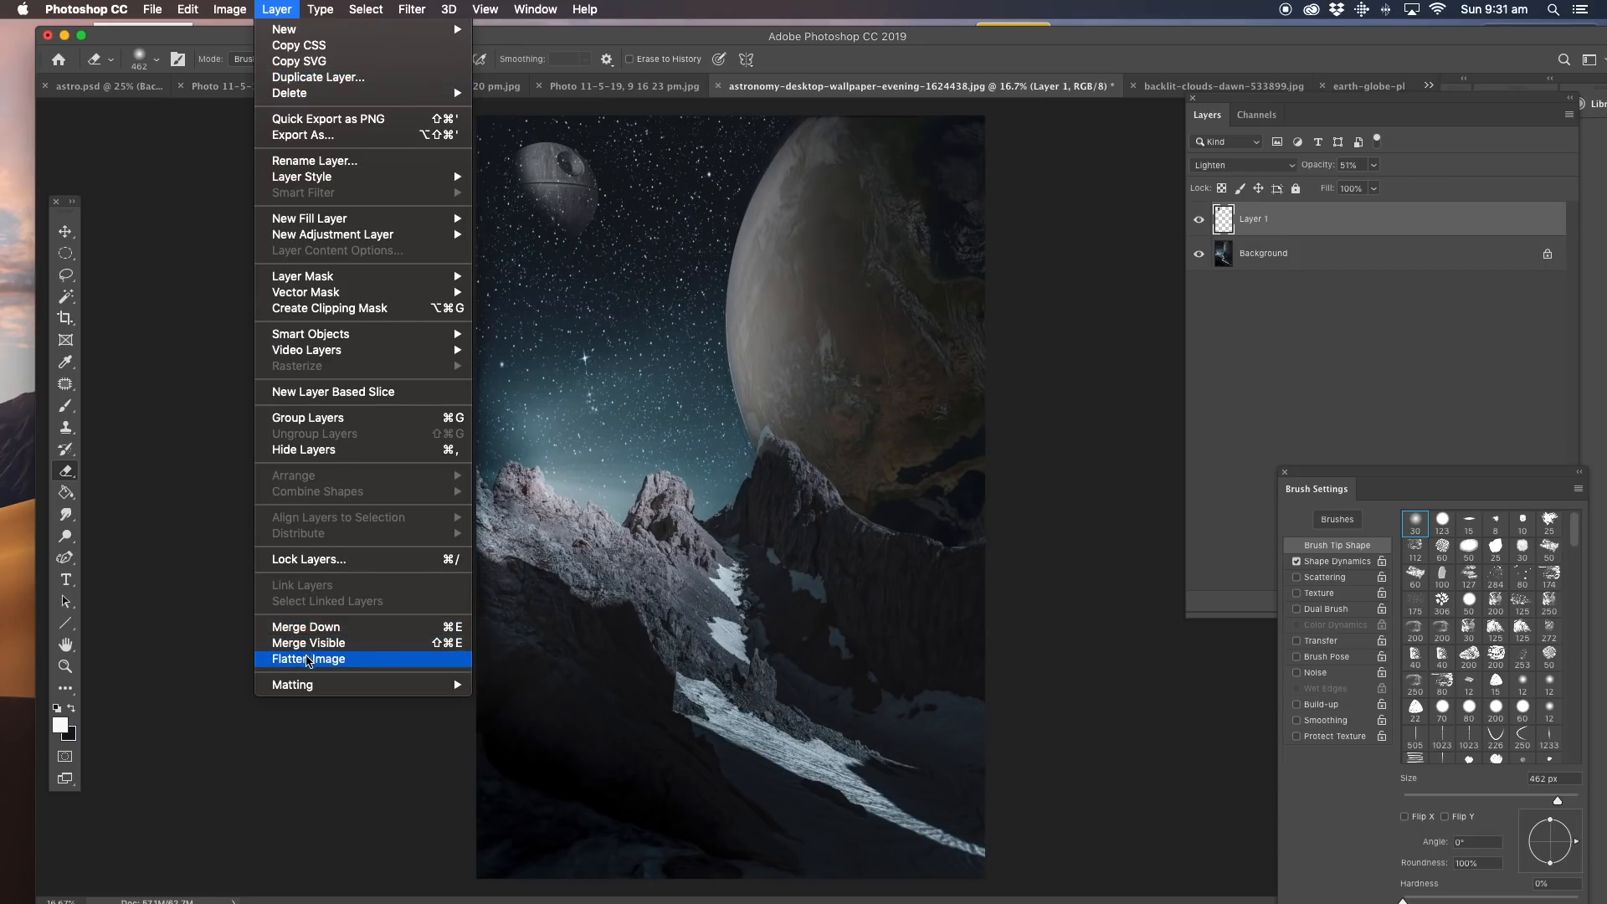
click(308, 659)
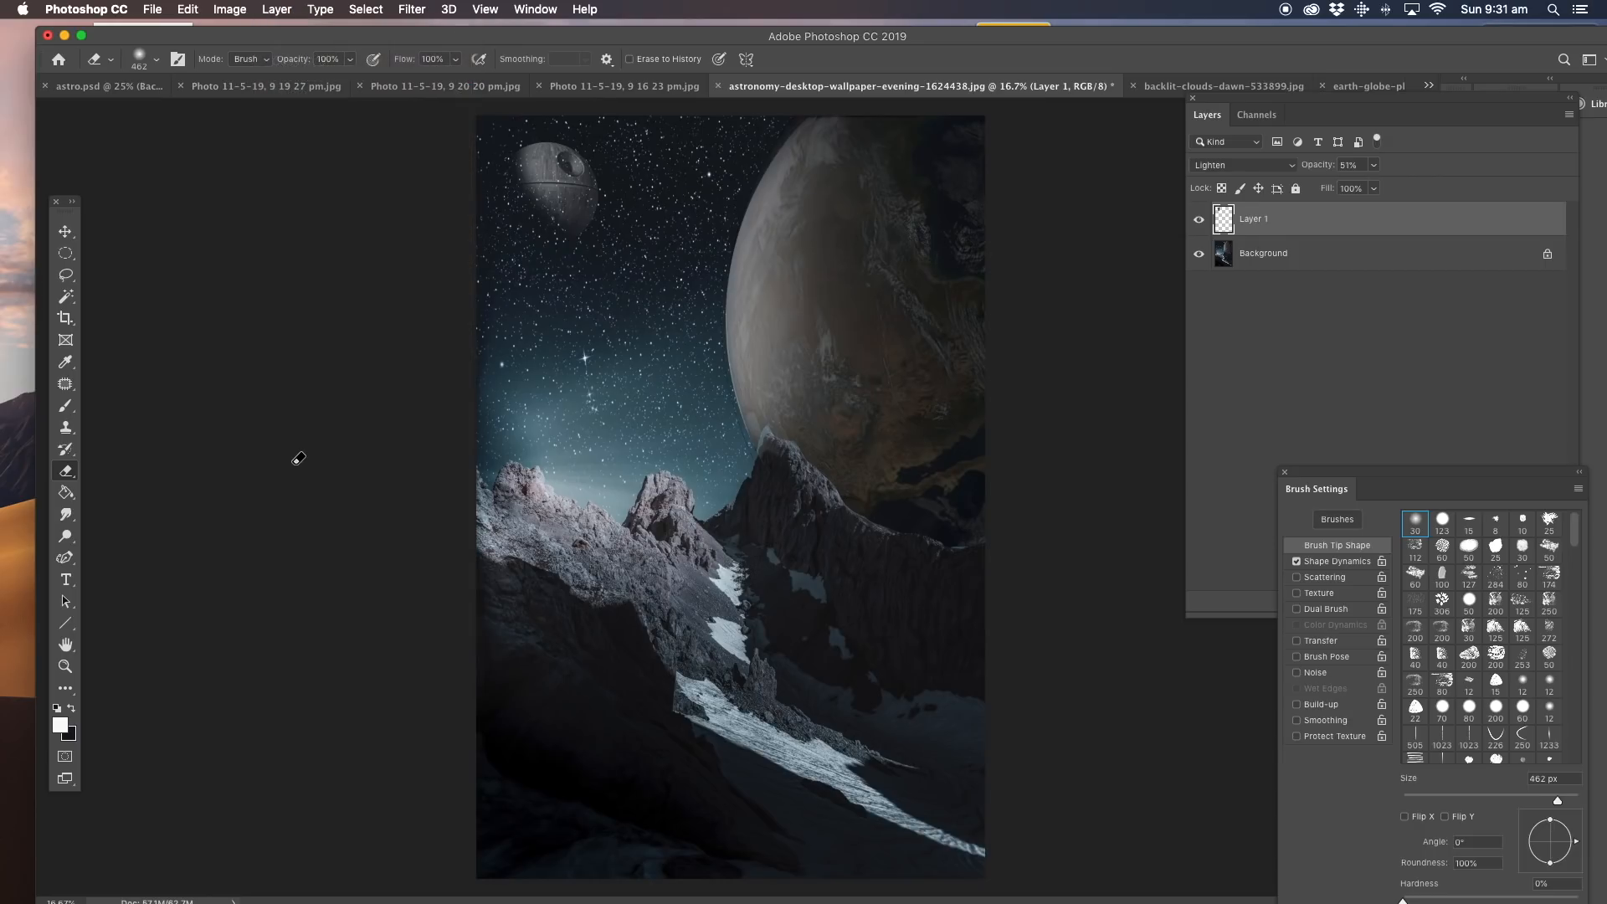
click(660, 87)
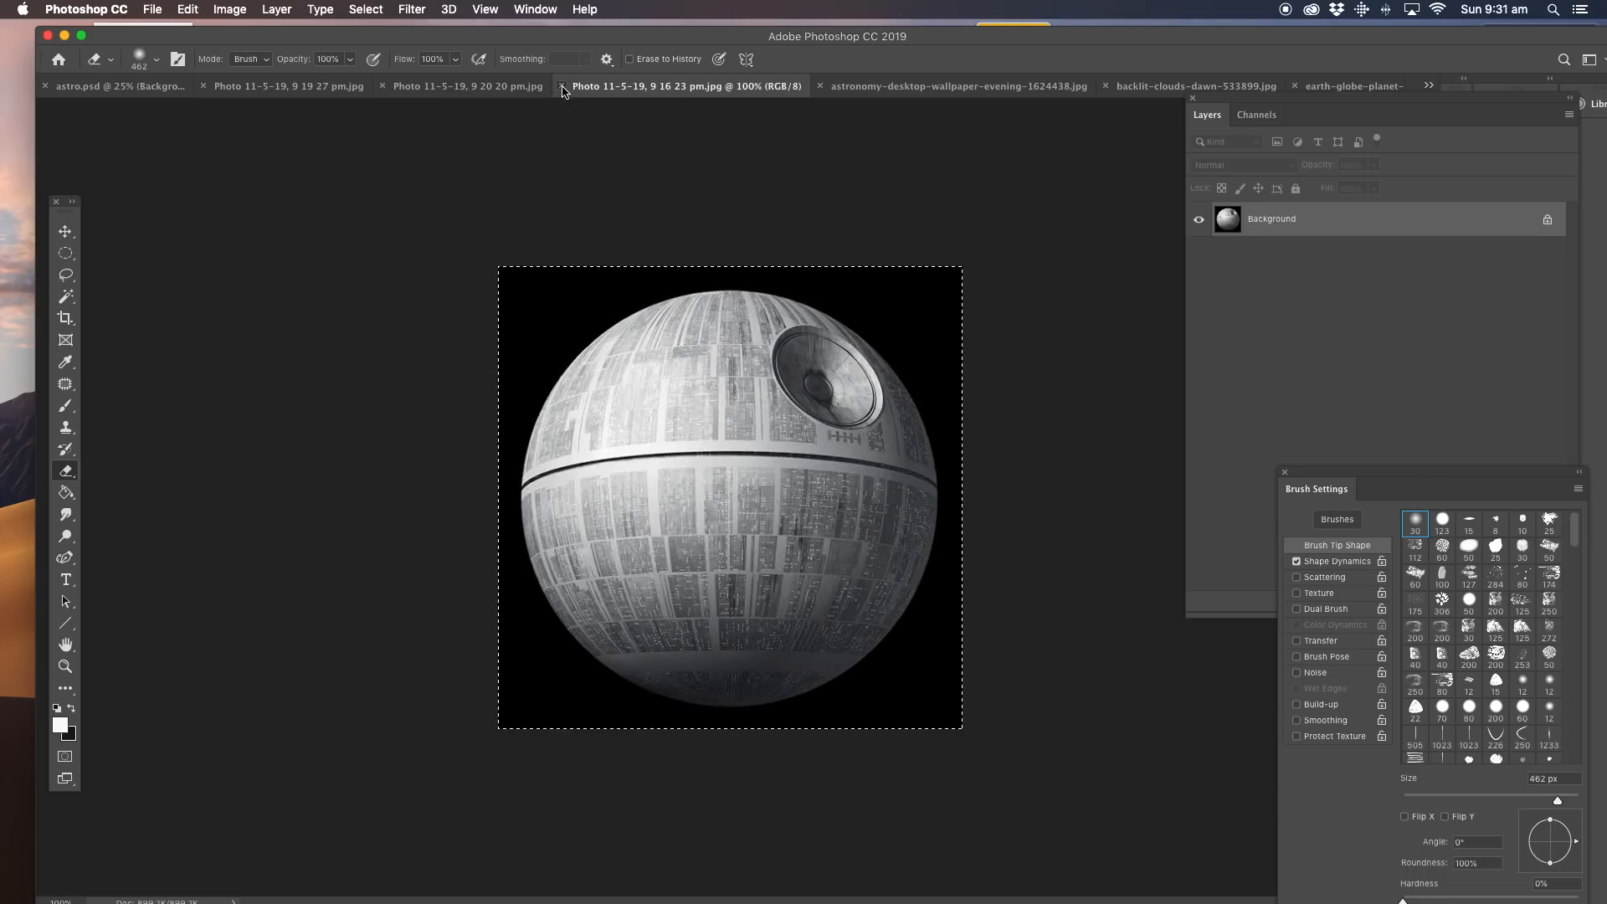
click(558, 87)
Find the earth-globe-planet-45208.jpg source photo among the open documents and close it.
click(1147, 89)
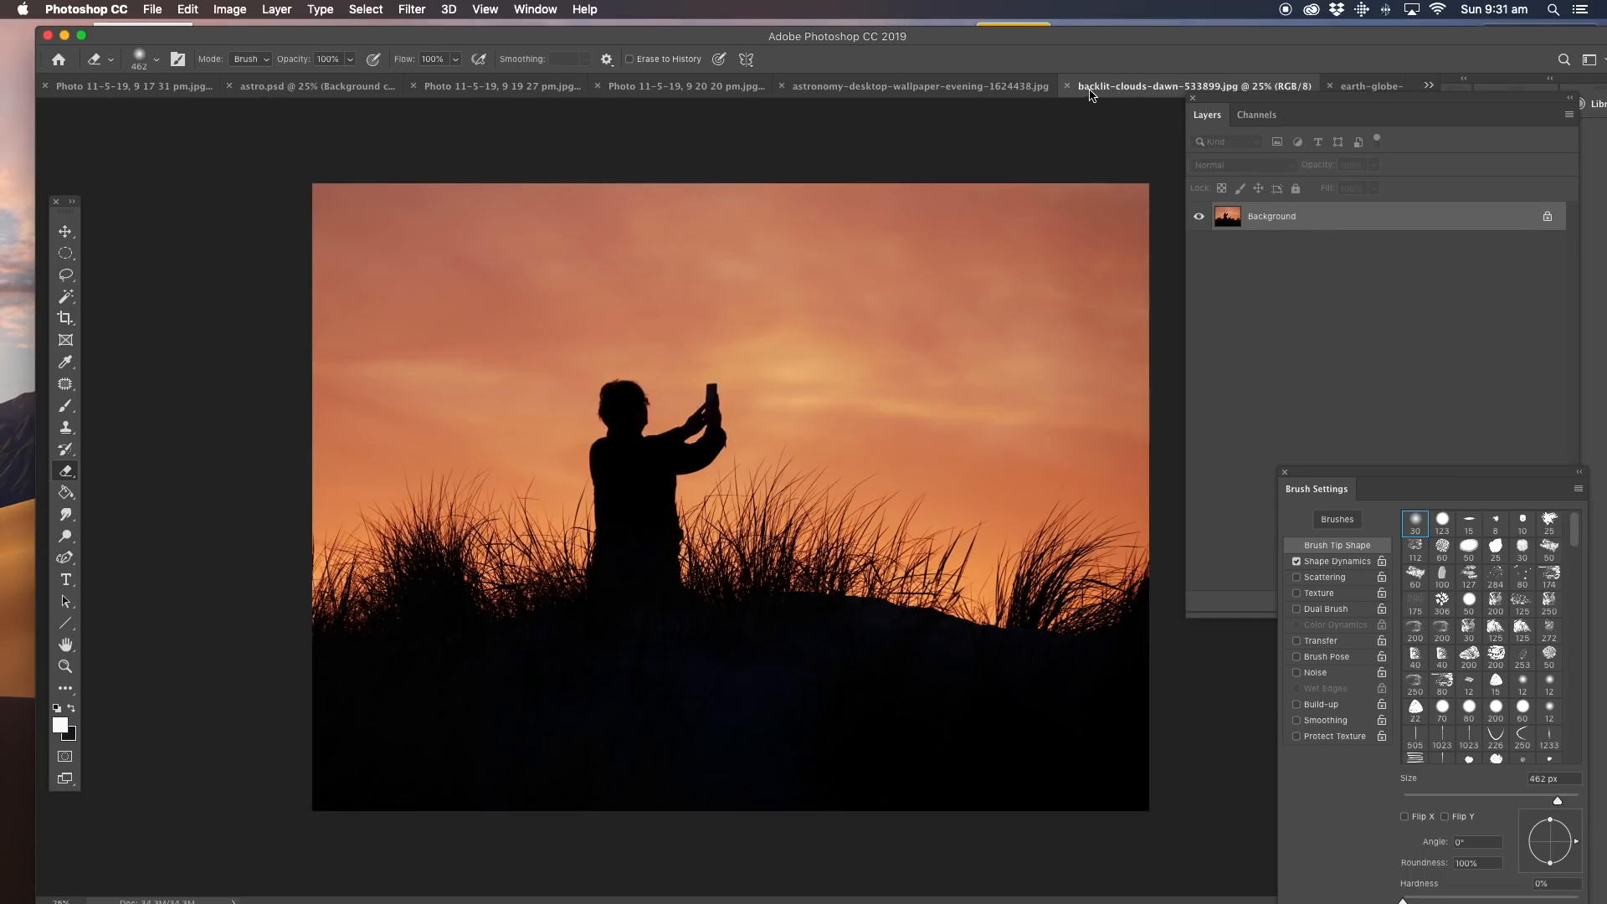
key(ctrl+Tab)
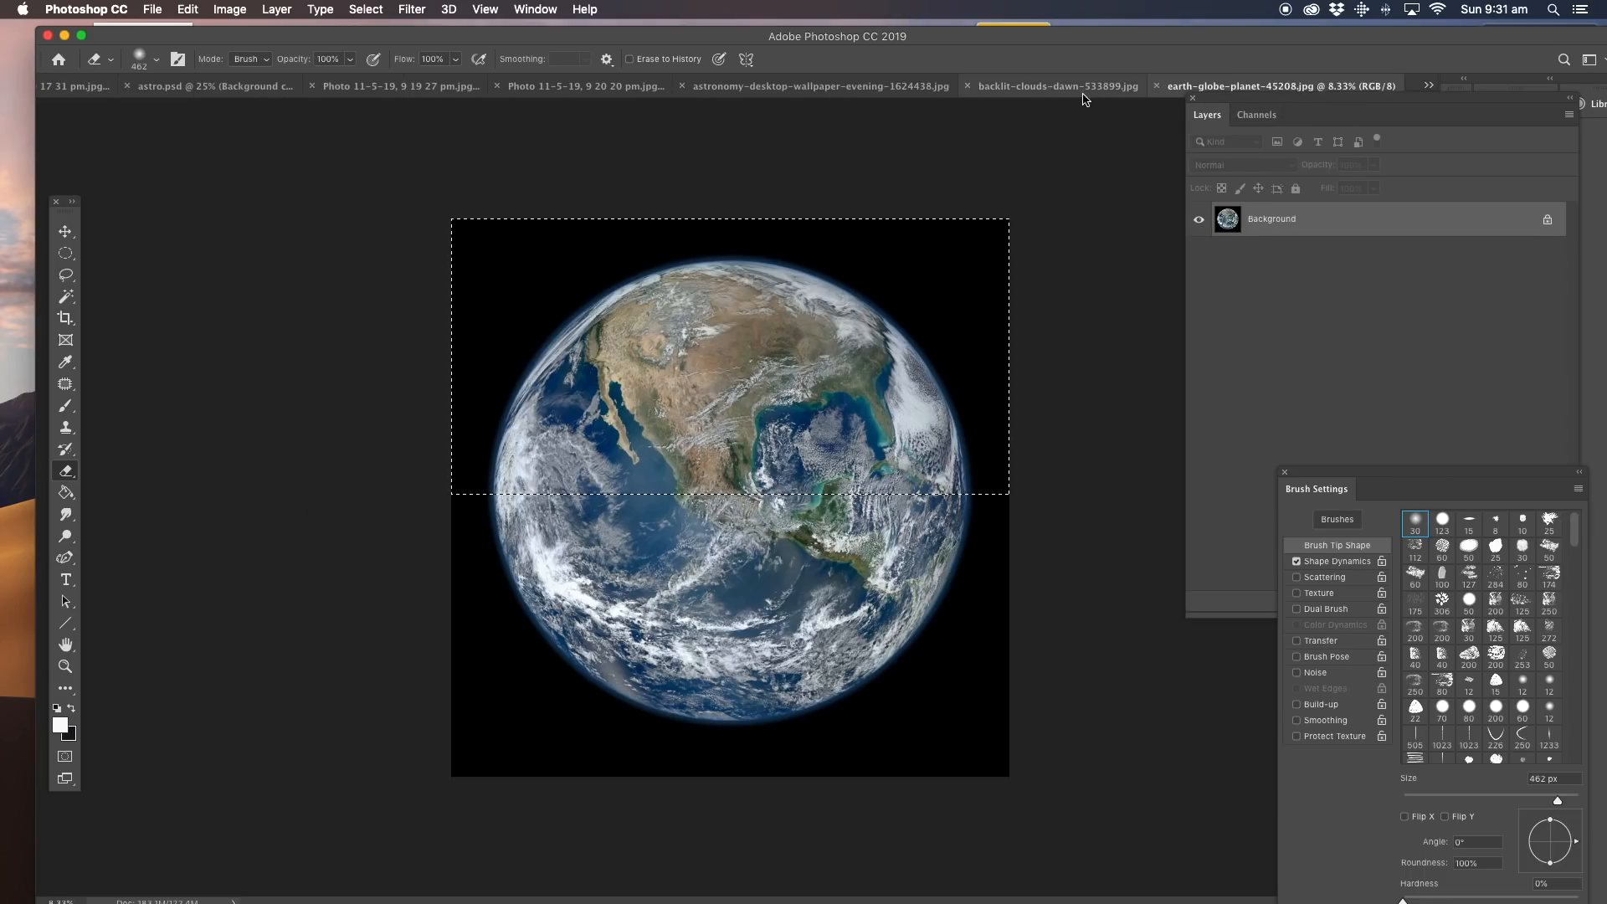
click(1157, 86)
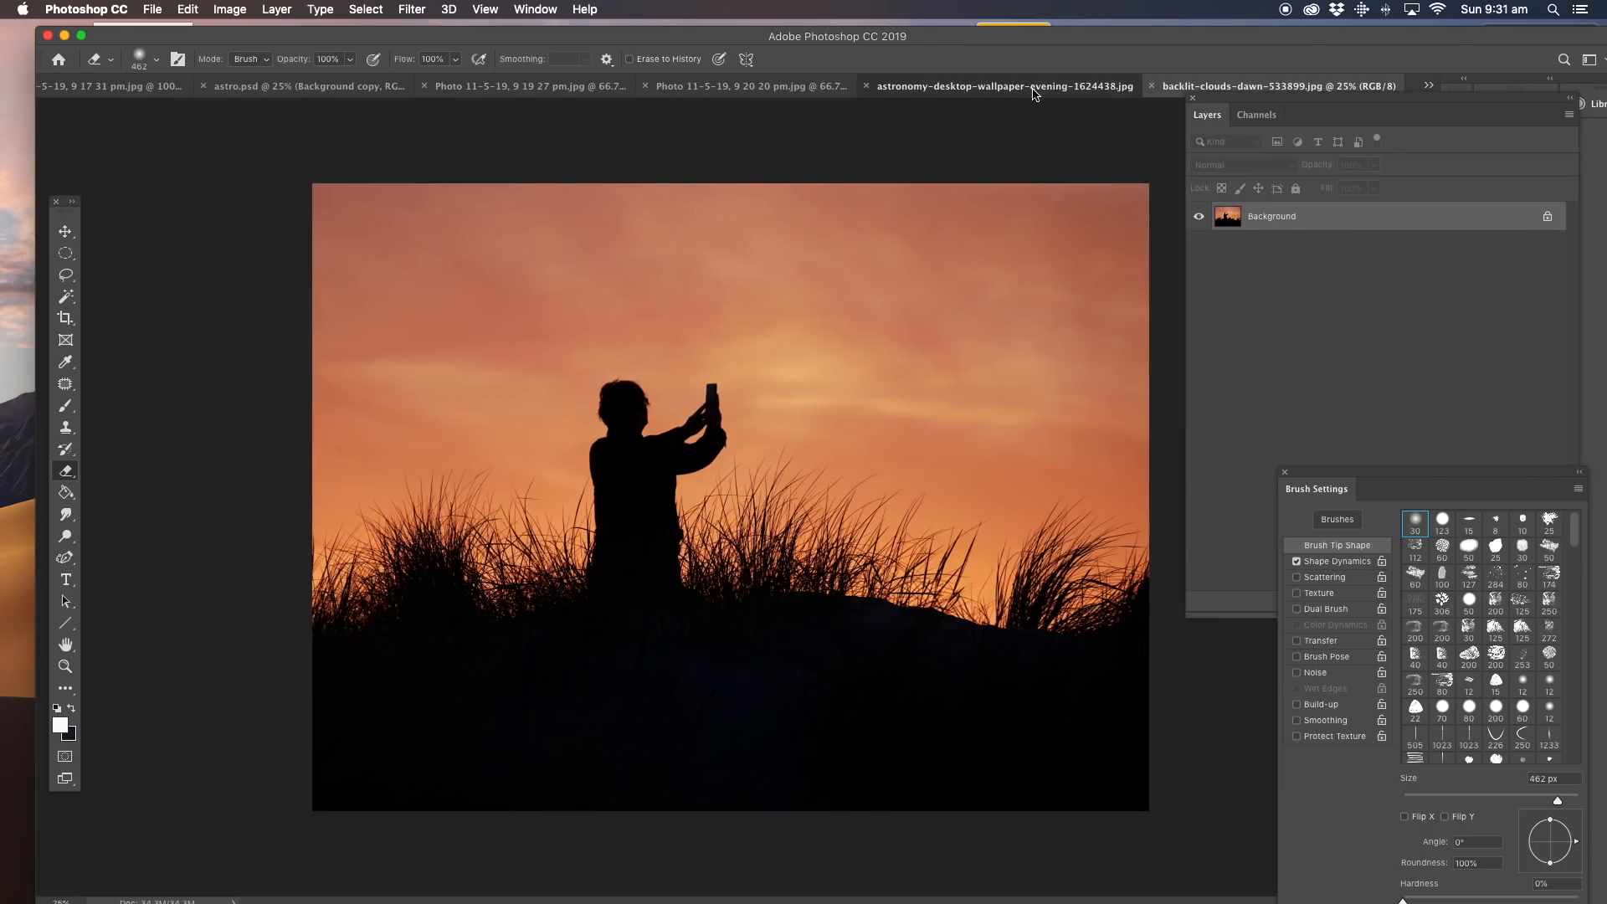
Find astro.psd among the open documents and copy the entire cut-out astronaut image.
click(1035, 91)
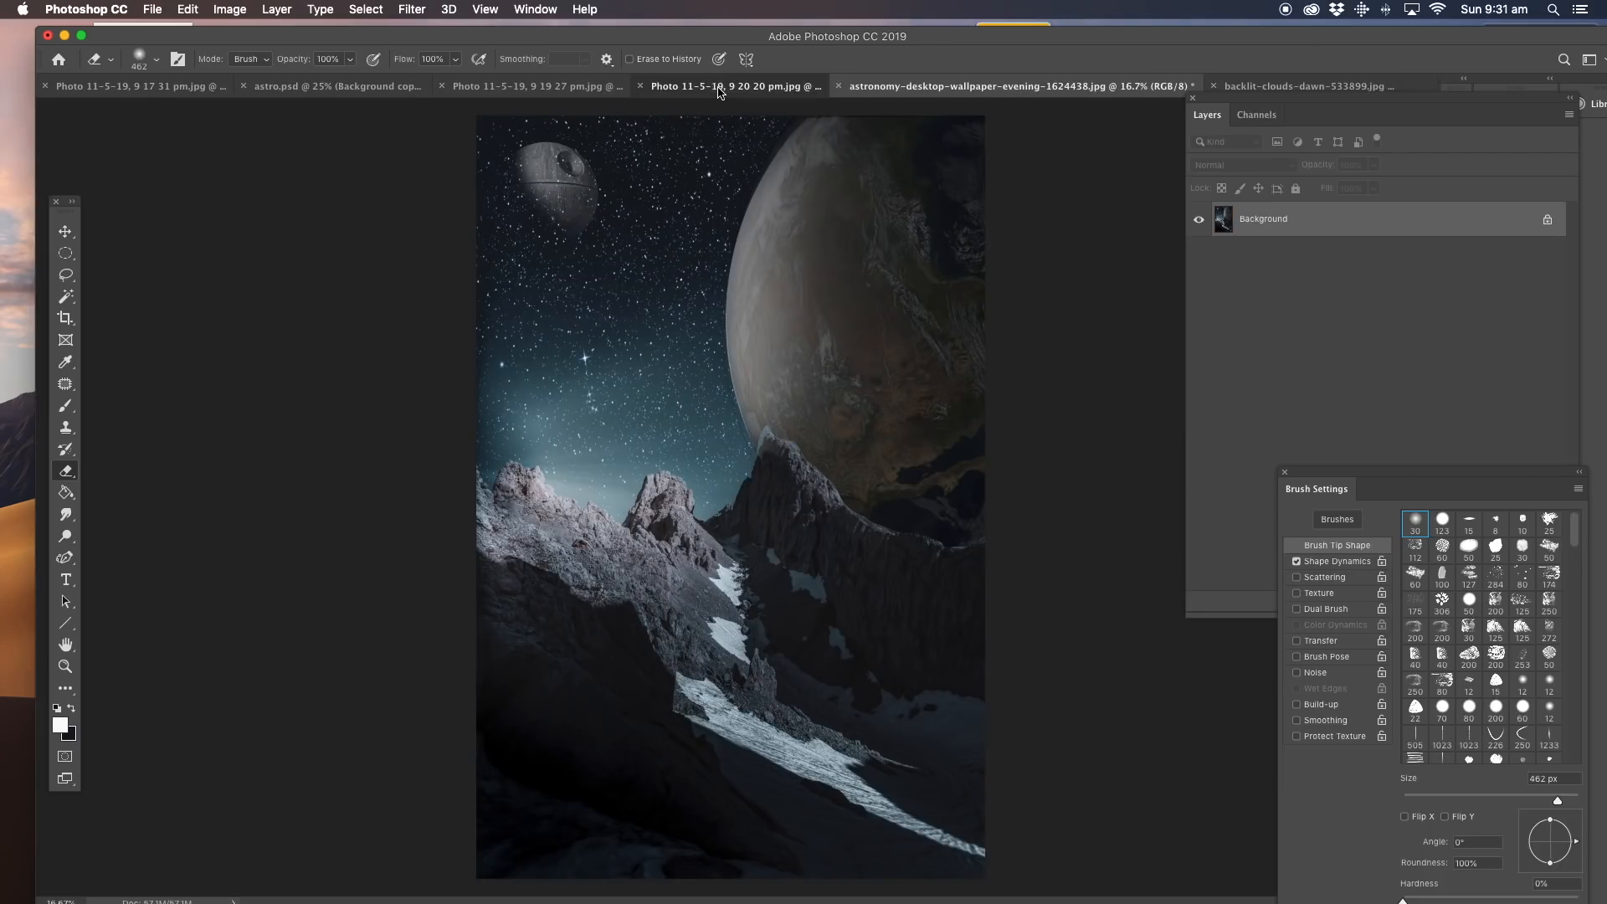
click(717, 89)
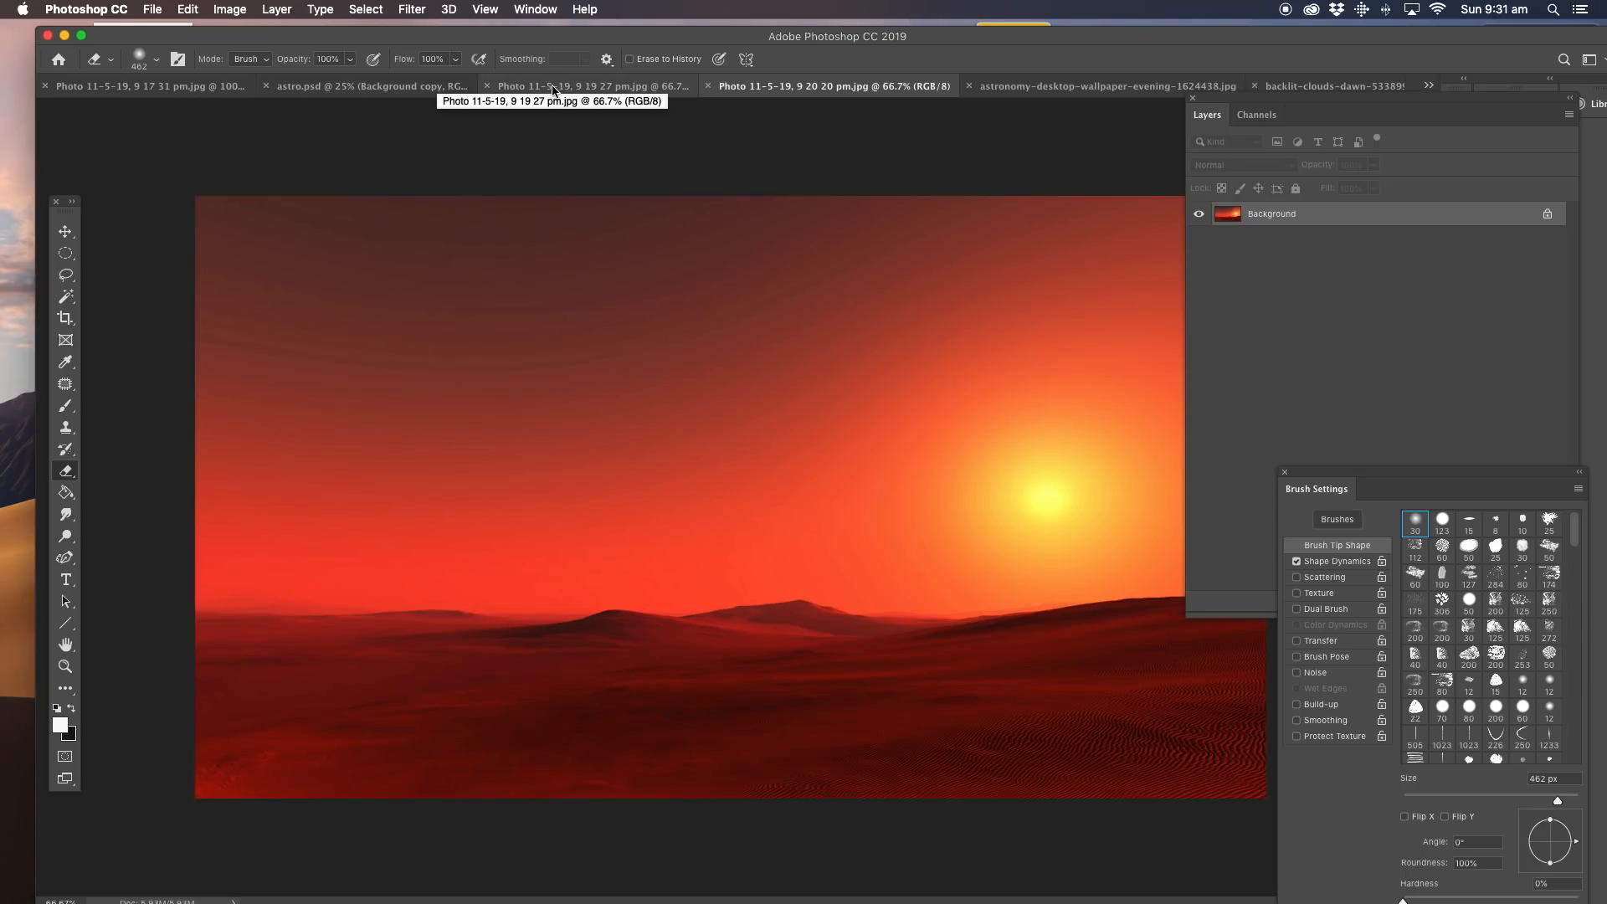
click(1020, 94)
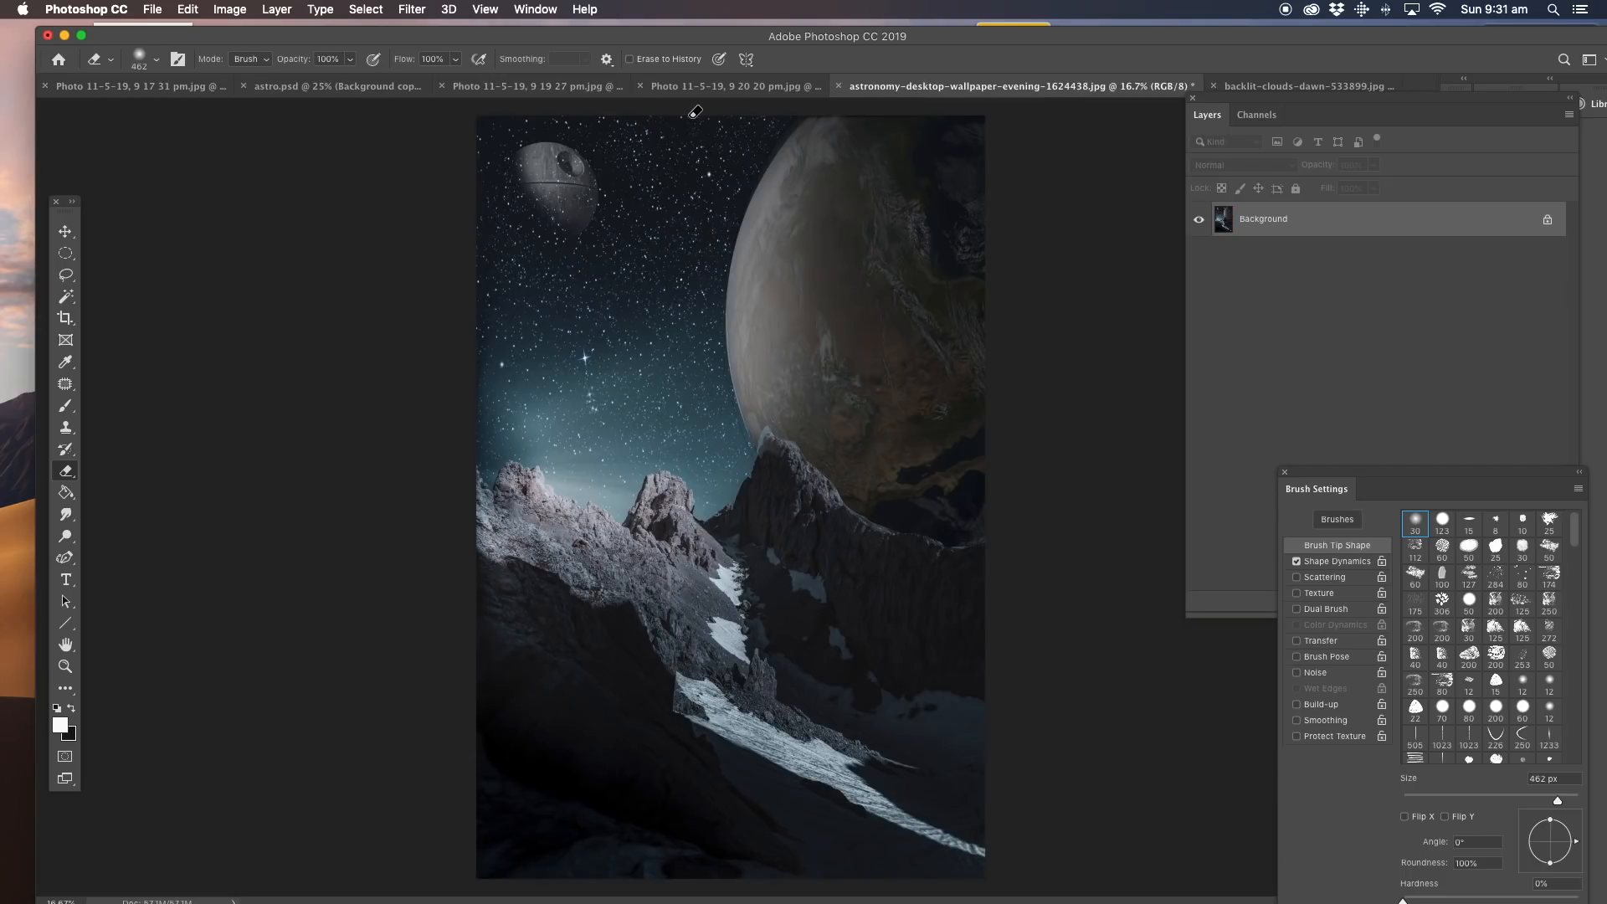
click(655, 90)
click(598, 92)
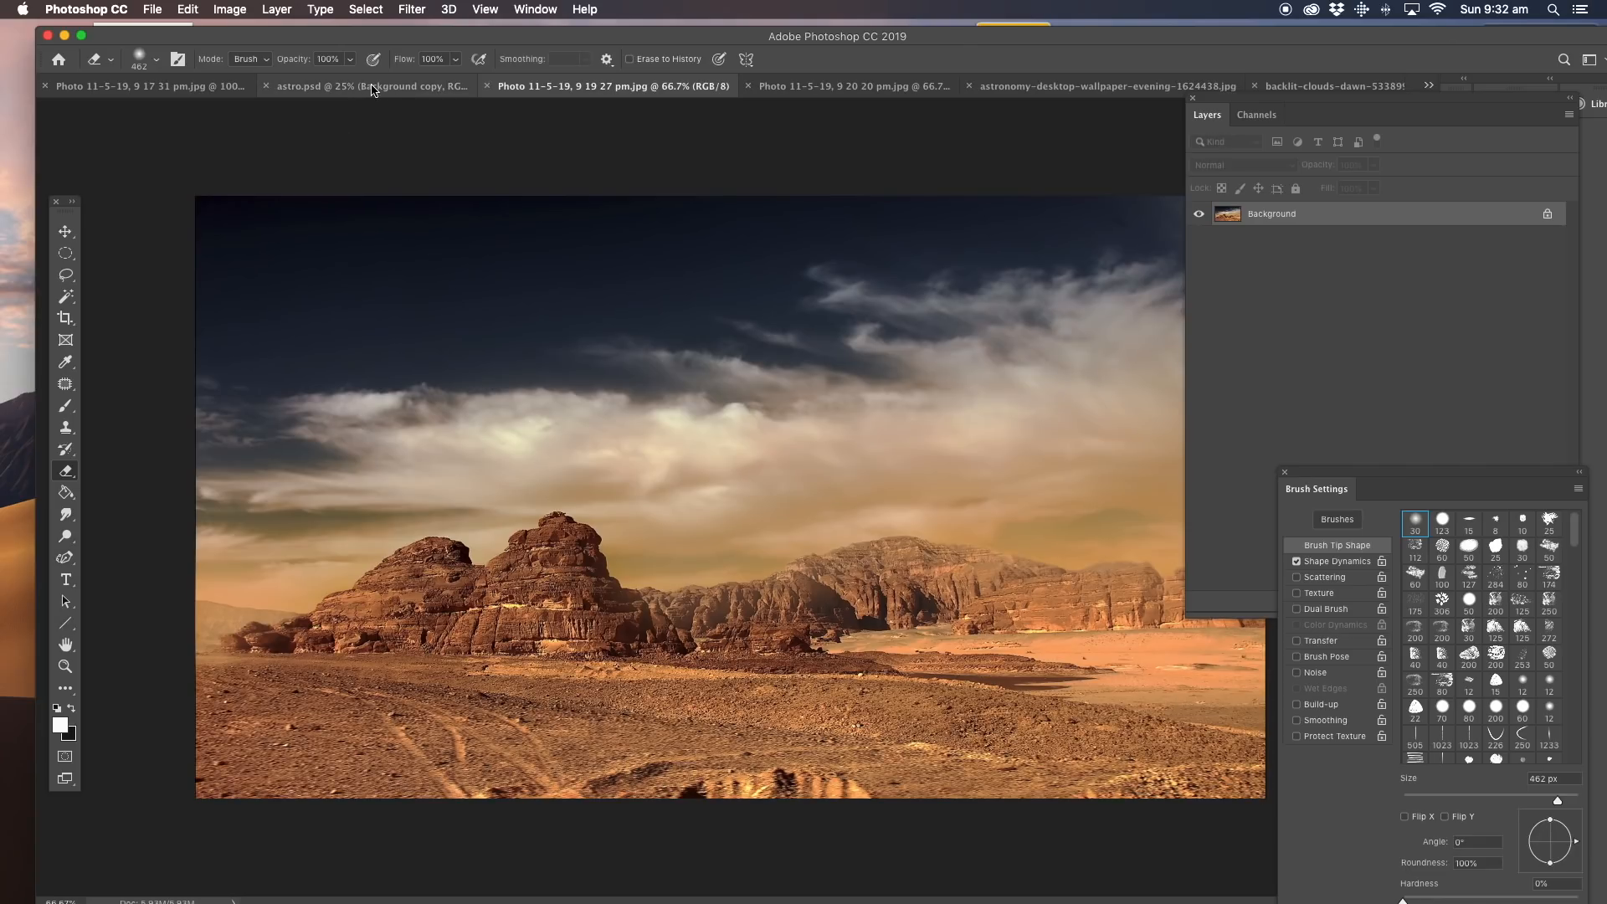
click(368, 90)
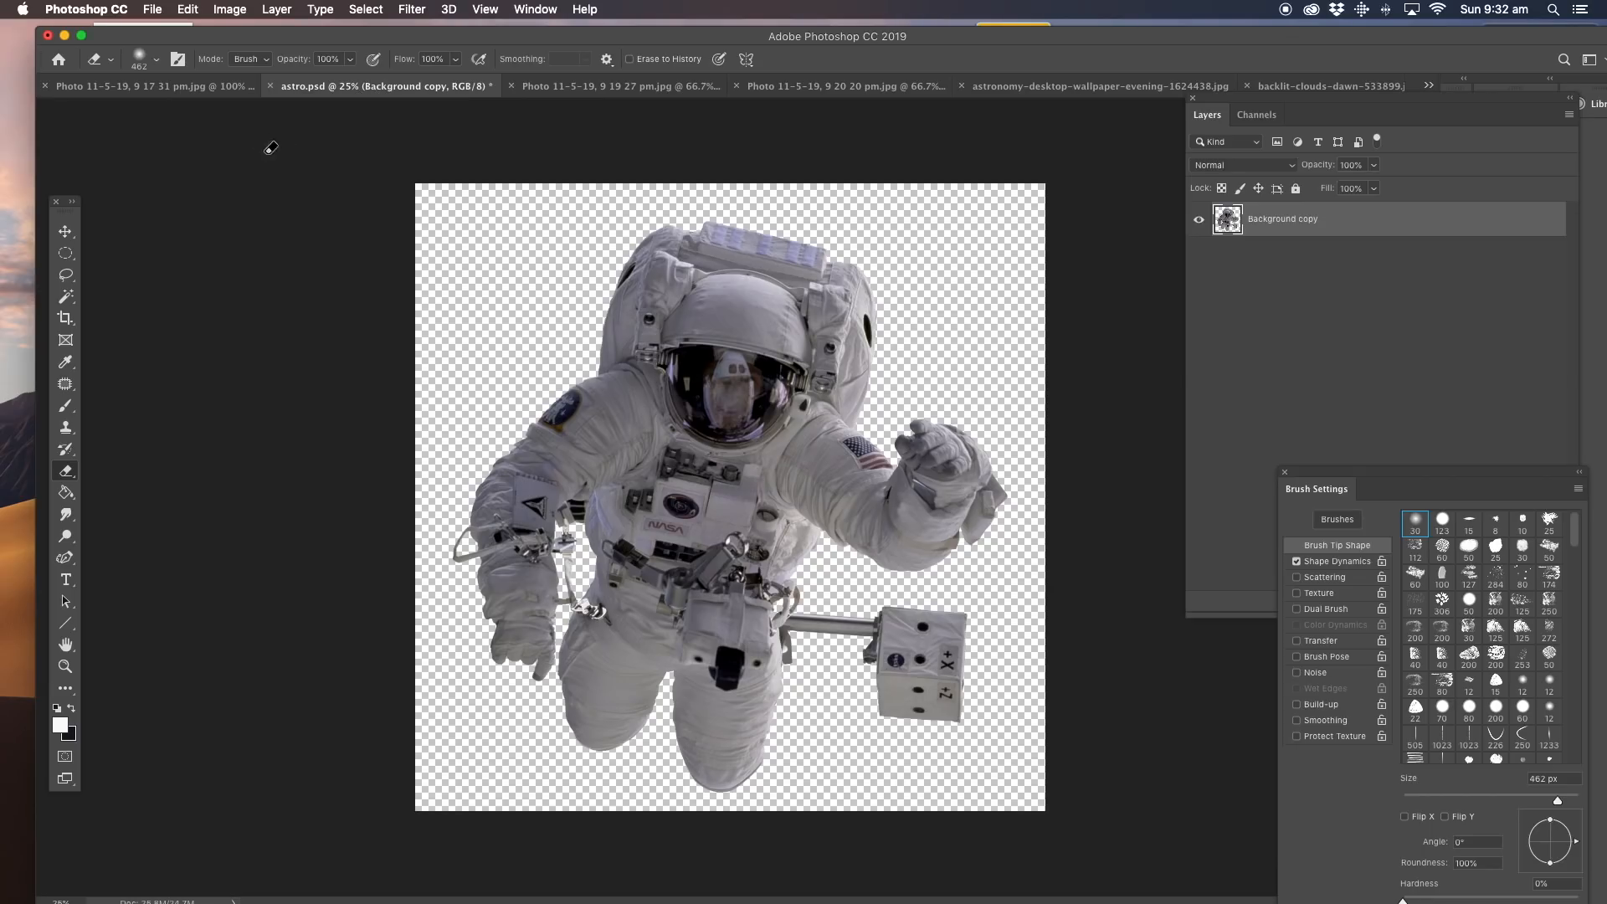
key(super+a)
key(super+c)
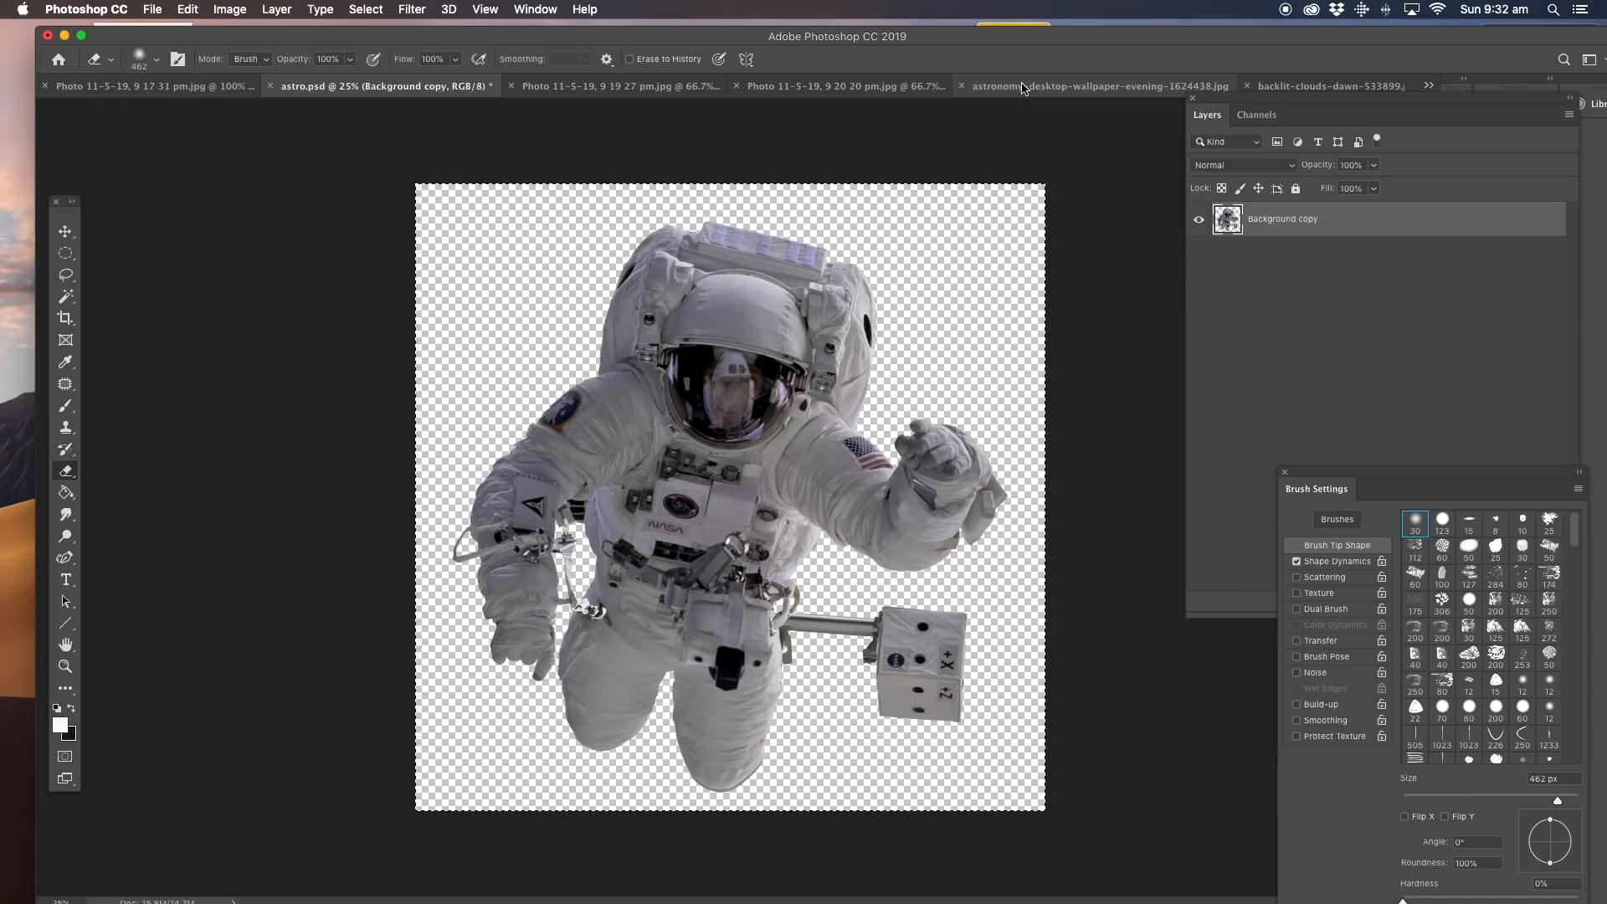
Paste the astronaut into the astronomy-desktop-wallpaper-evening-1624438.jpg composite and close the sand dune source photo.
click(1306, 87)
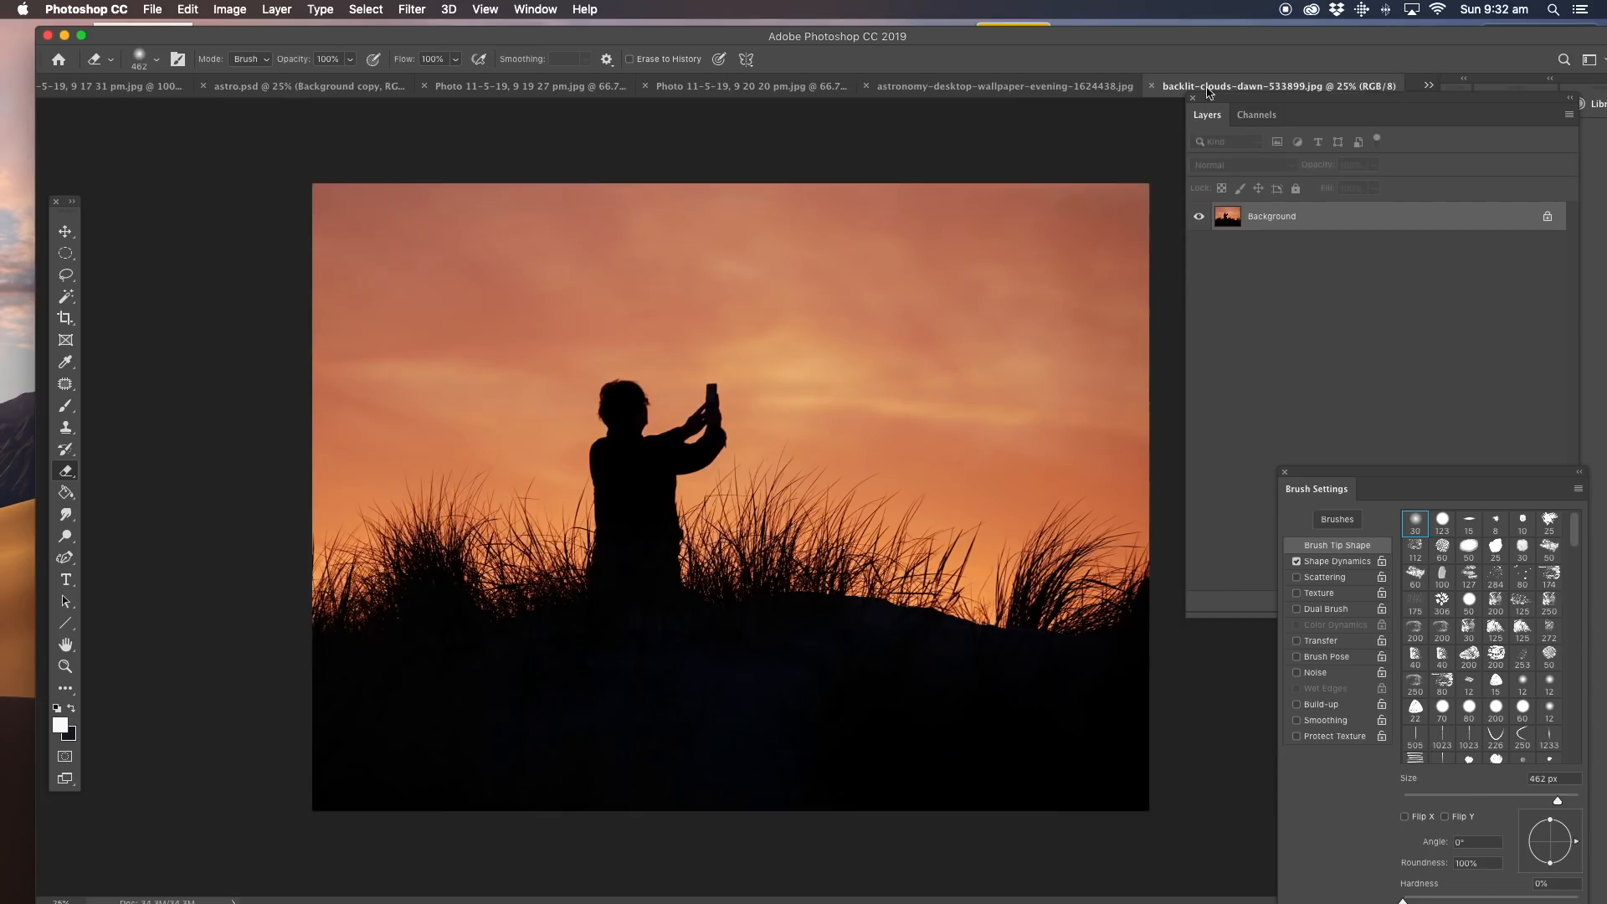
click(960, 86)
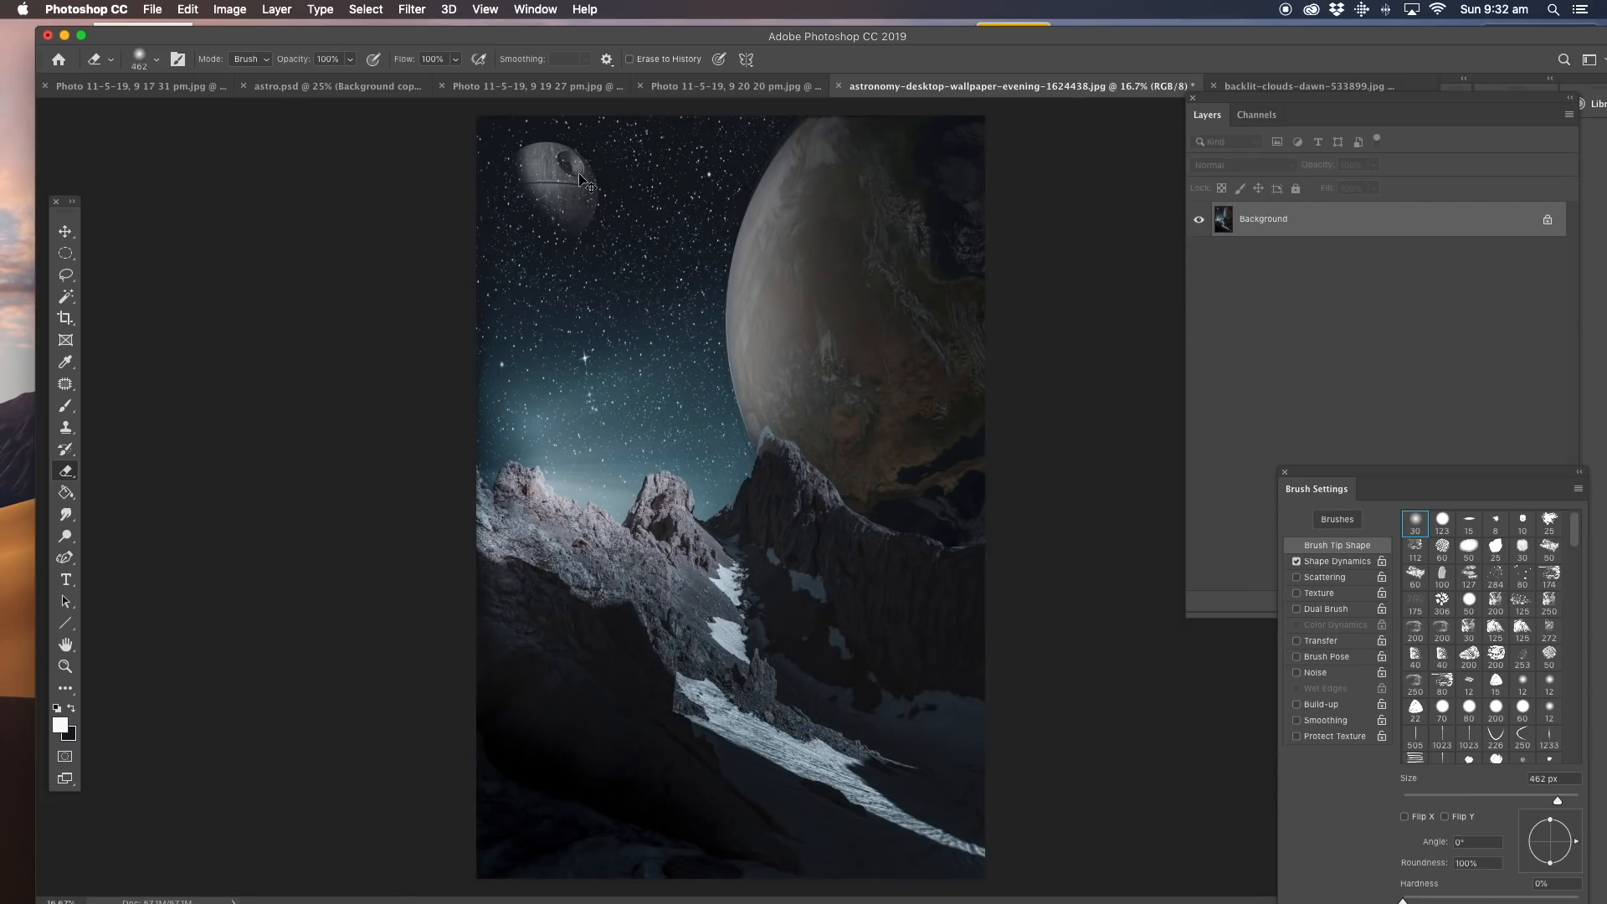
key(super+v)
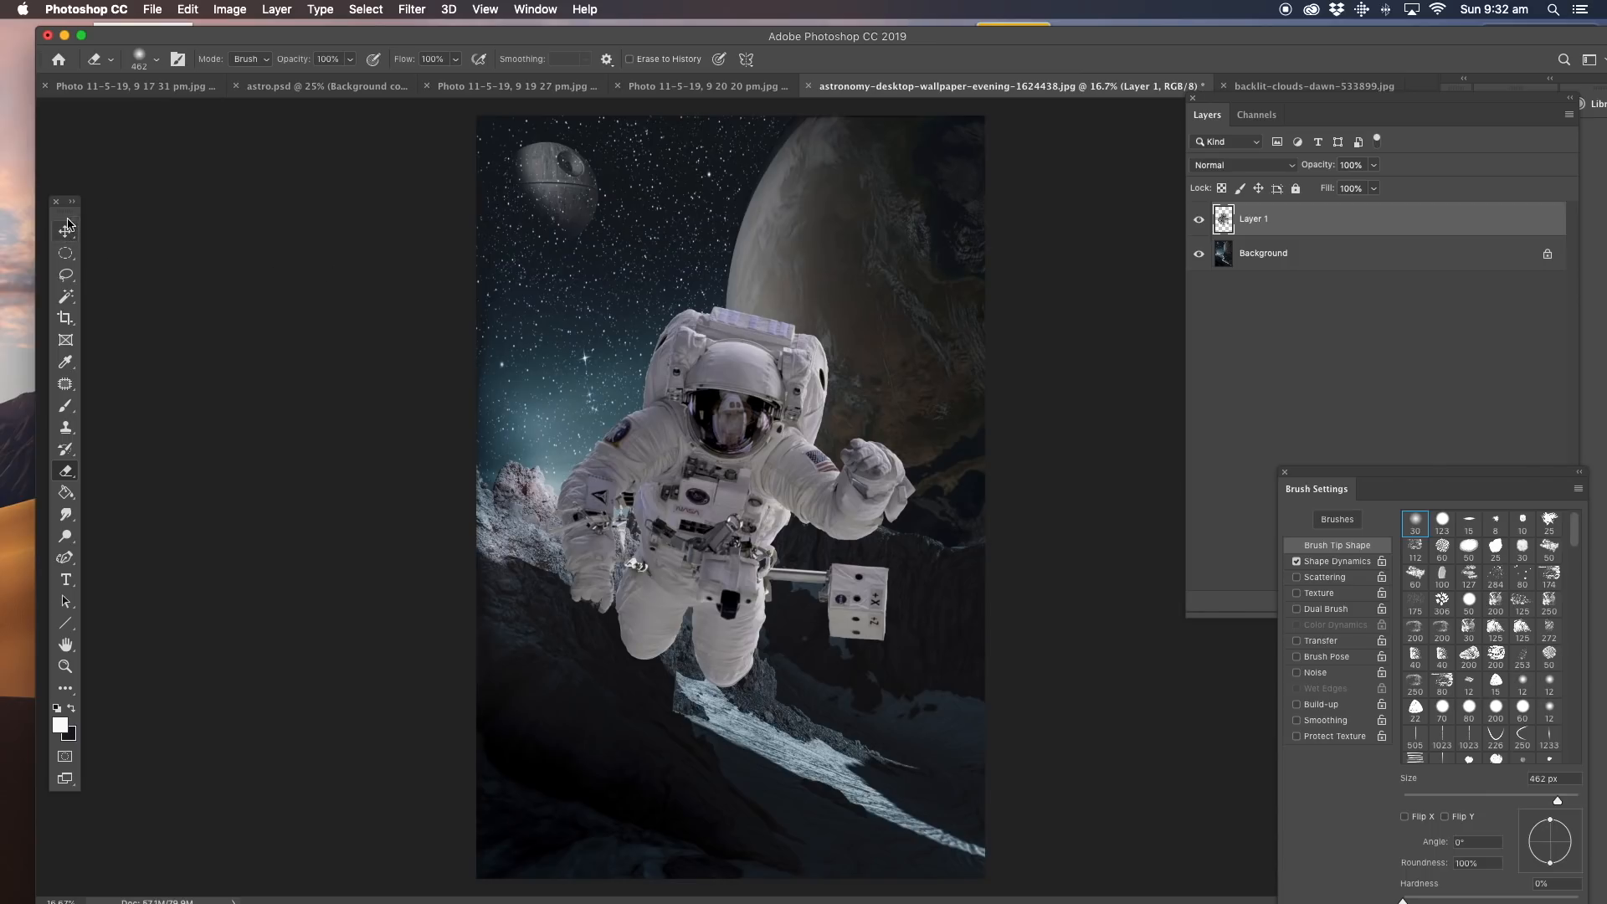
click(128, 87)
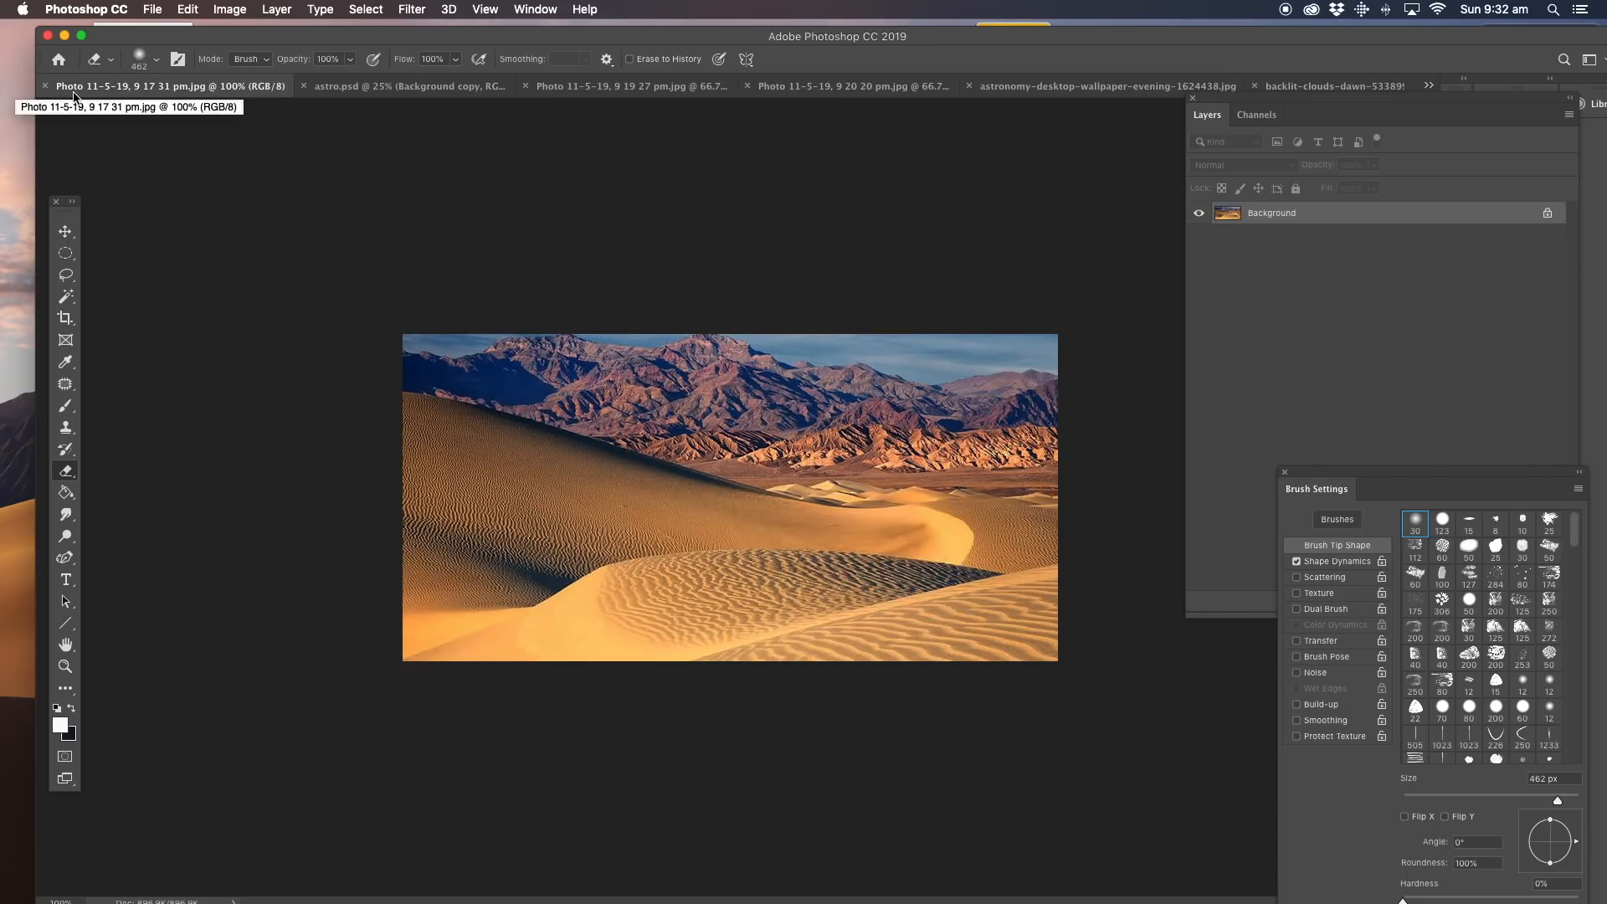
click(46, 87)
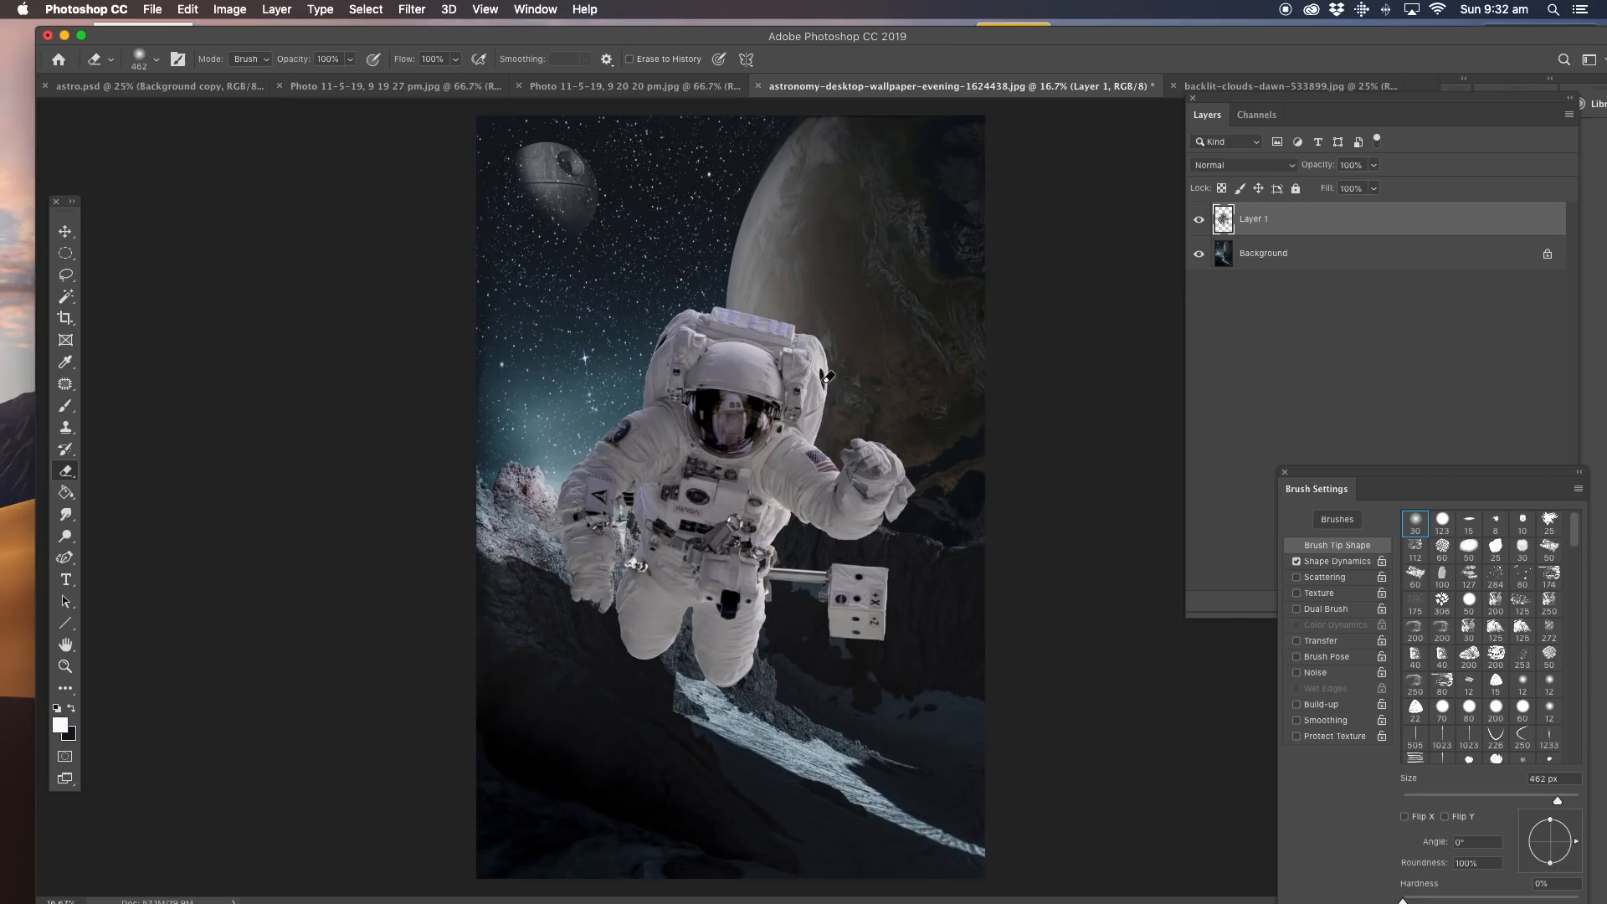
Move the astronaut layer up so it floats above the mountains, partly in front of the Earth.
click(67, 235)
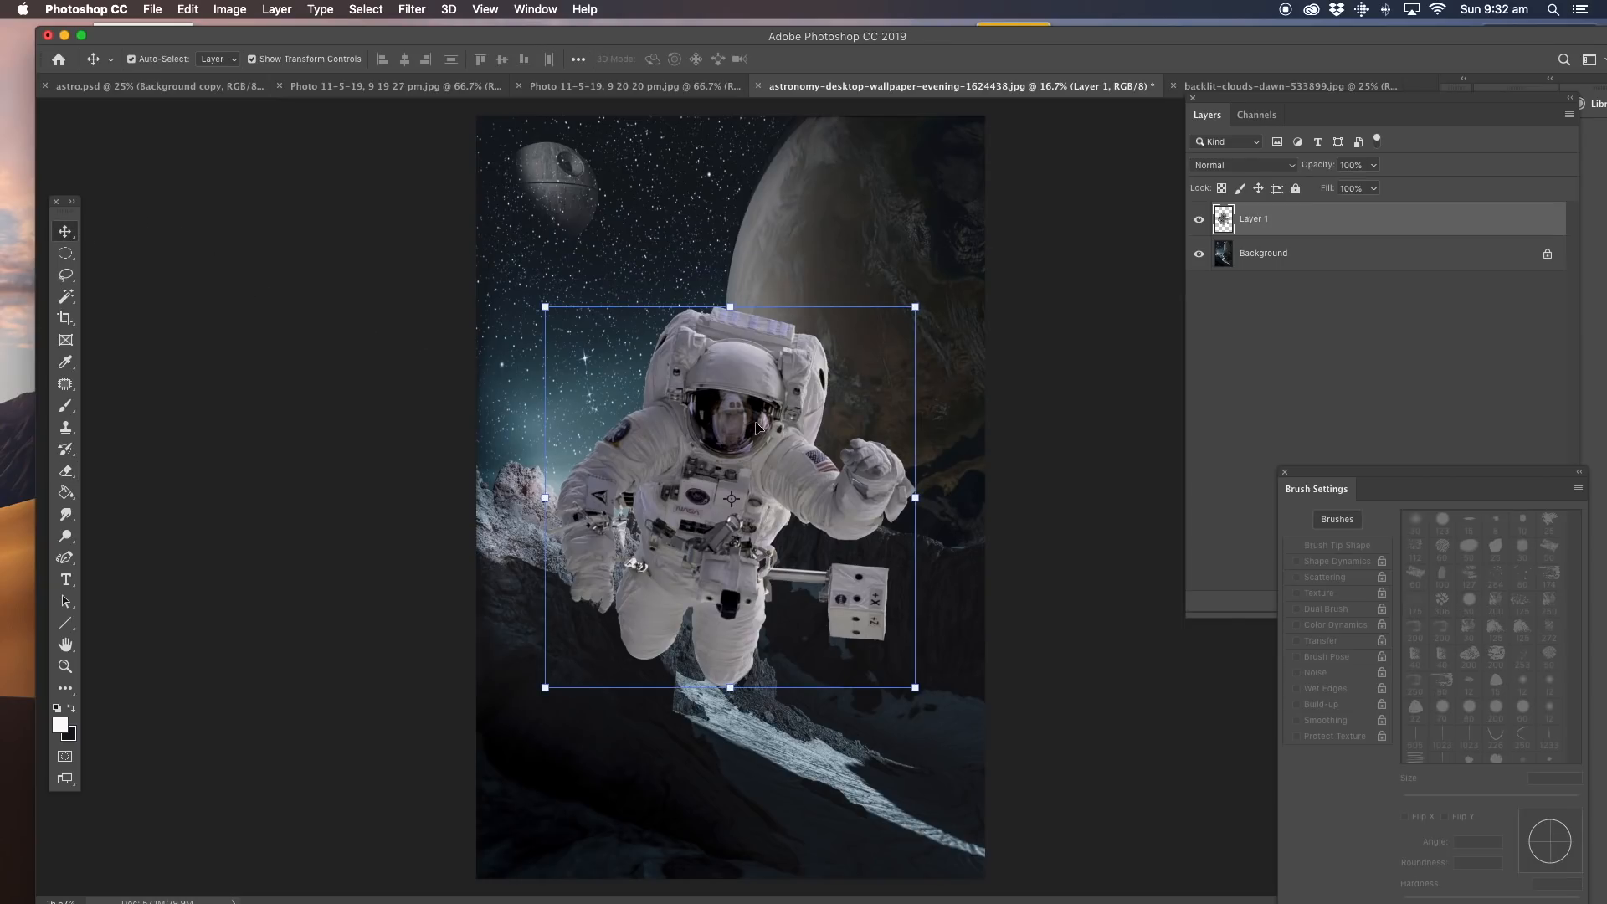
drag(758, 426, 764, 267)
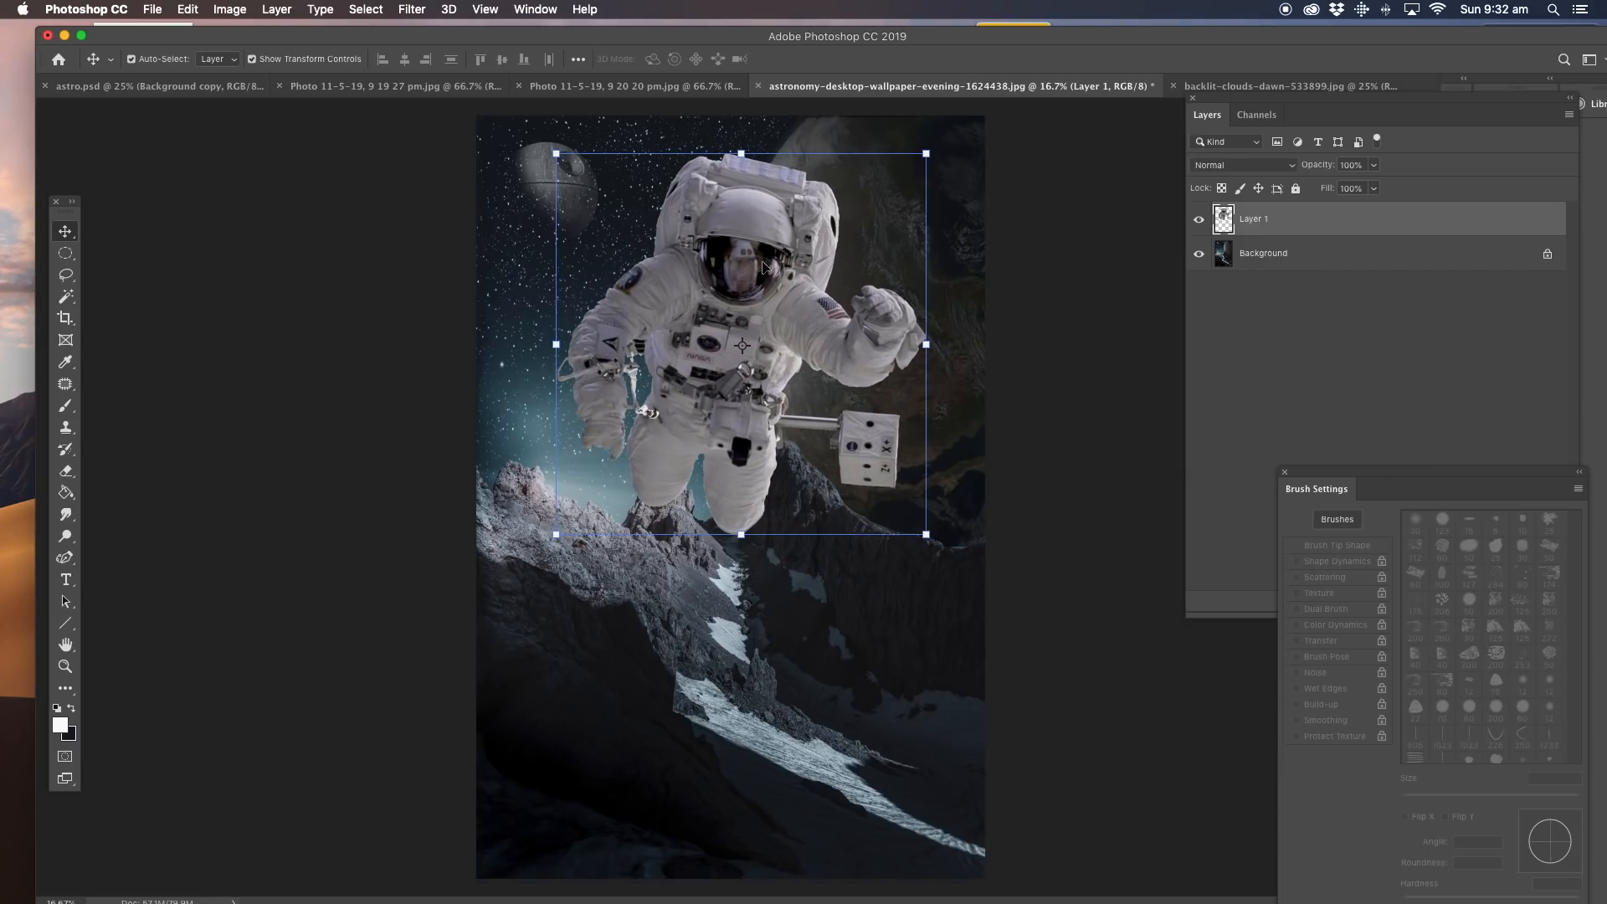
mouse_move(678, 357)
mouse_down()
mouse_move(690, 374)
mouse_move(698, 358)
mouse_move(680, 364)
mouse_up()
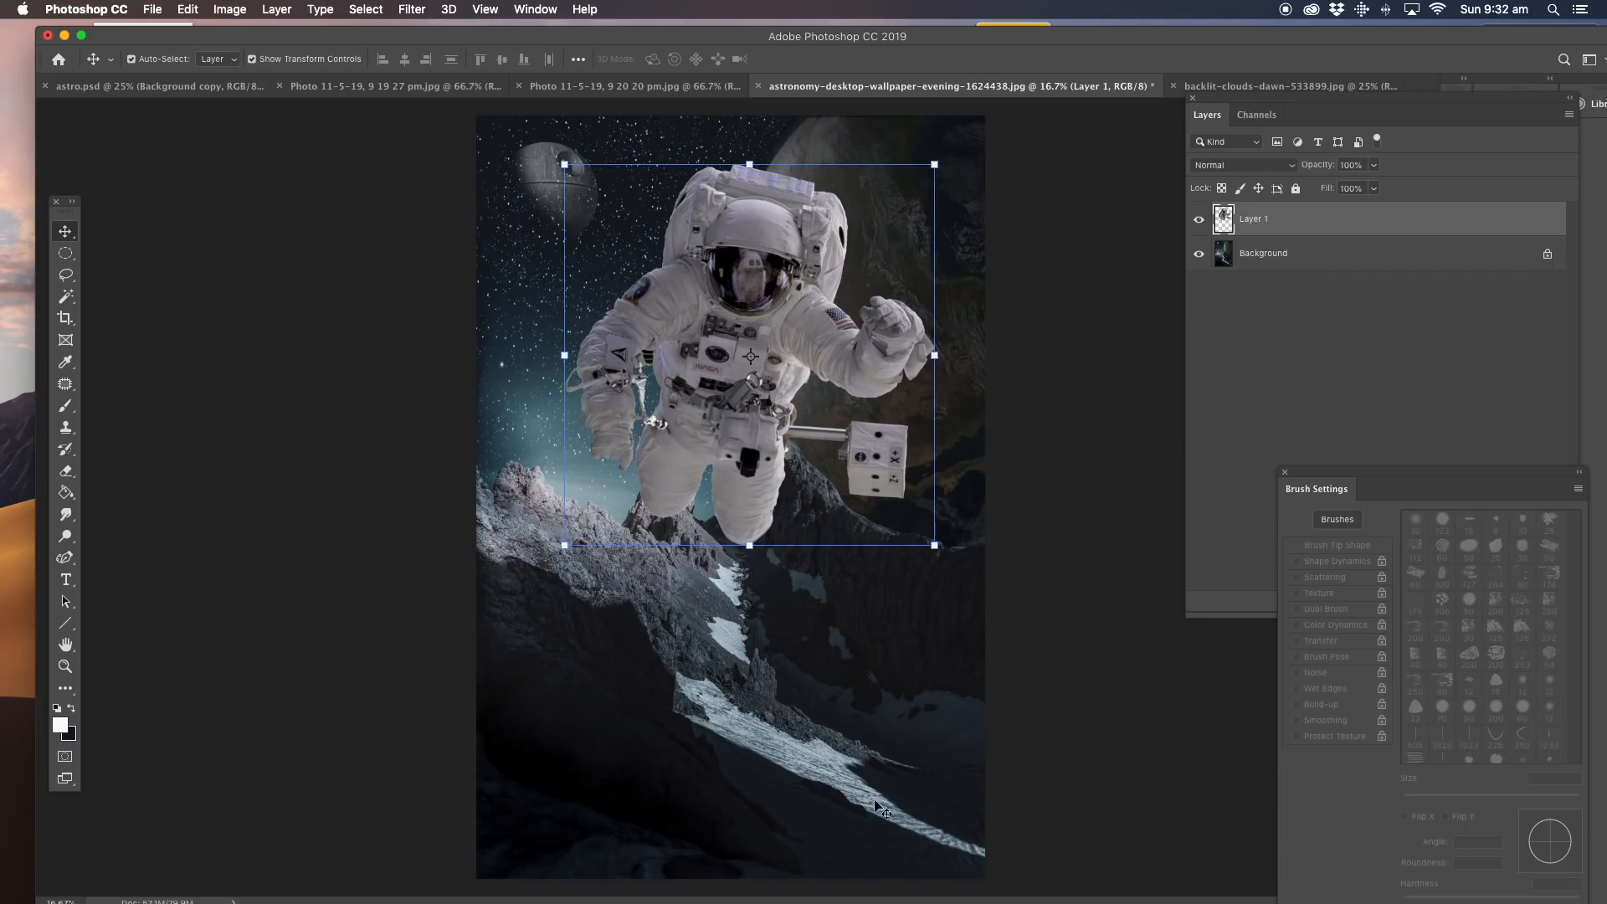
drag(746, 329, 738, 351)
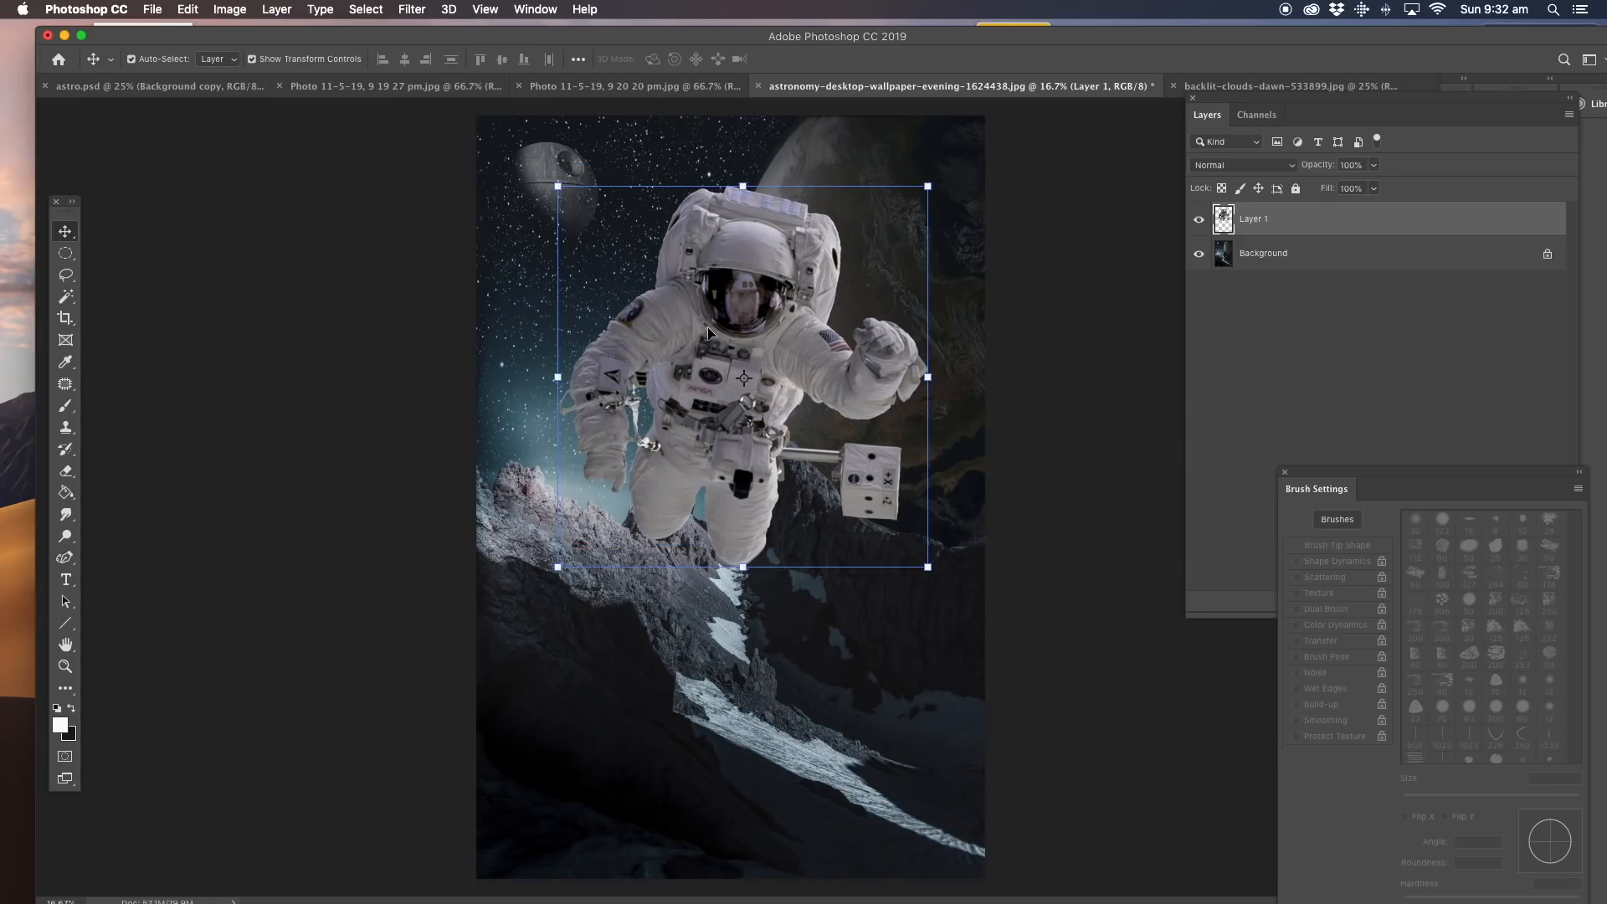
Apply an Exposure adjustment to the astronaut layer with exposure +1.19 and gamma correction 0.76.
click(230, 10)
mouse_move(251, 56)
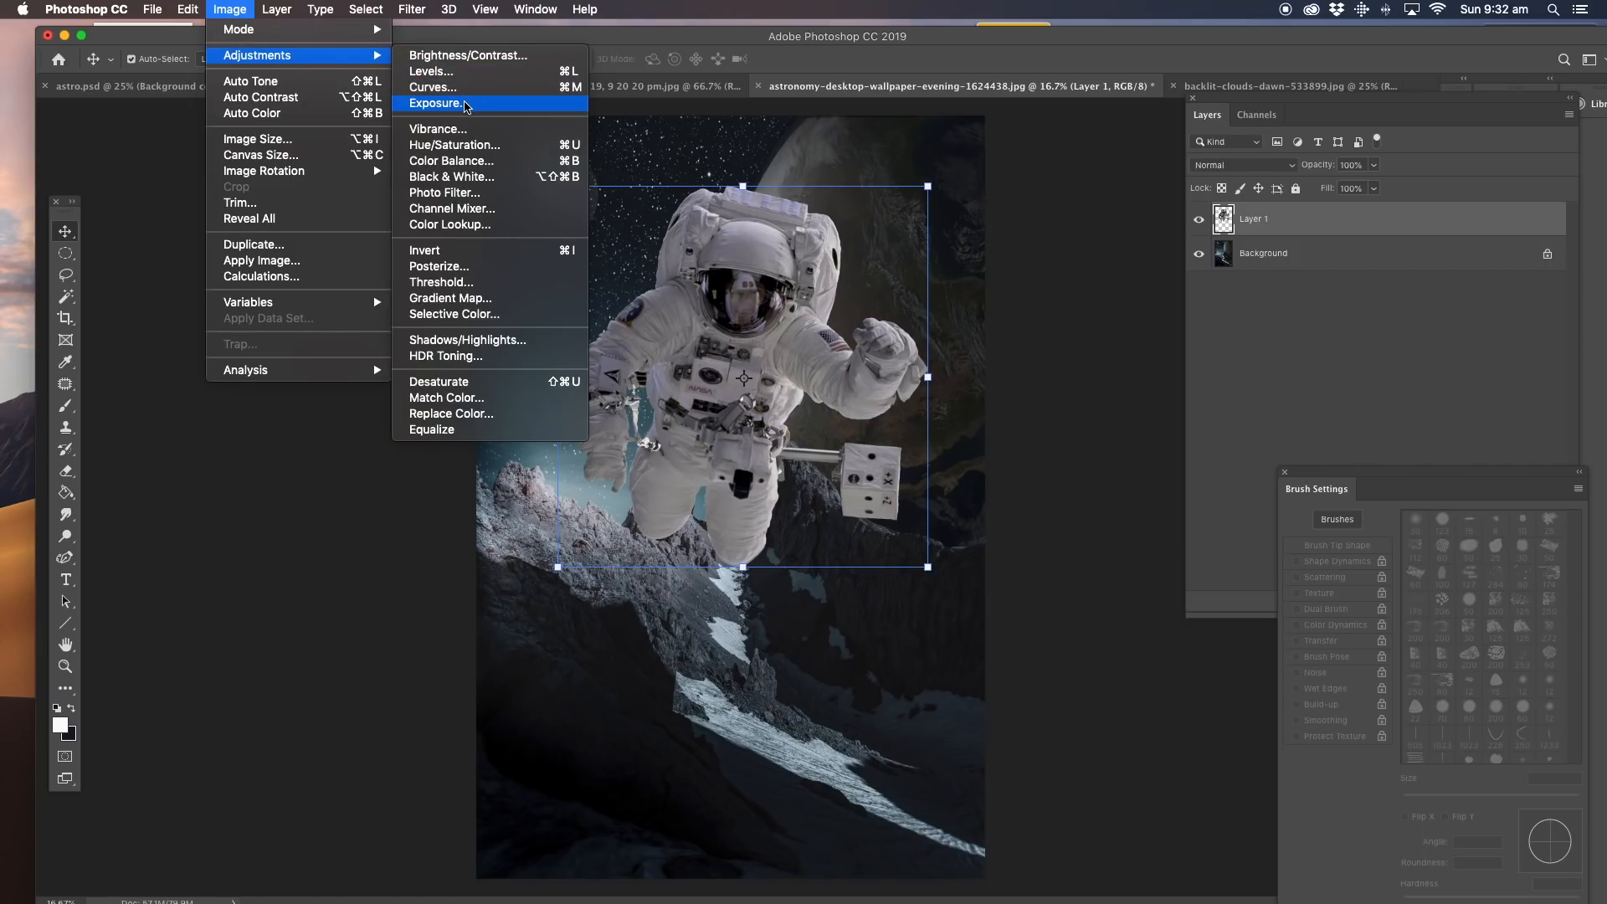
click(466, 103)
drag(1184, 500, 1205, 499)
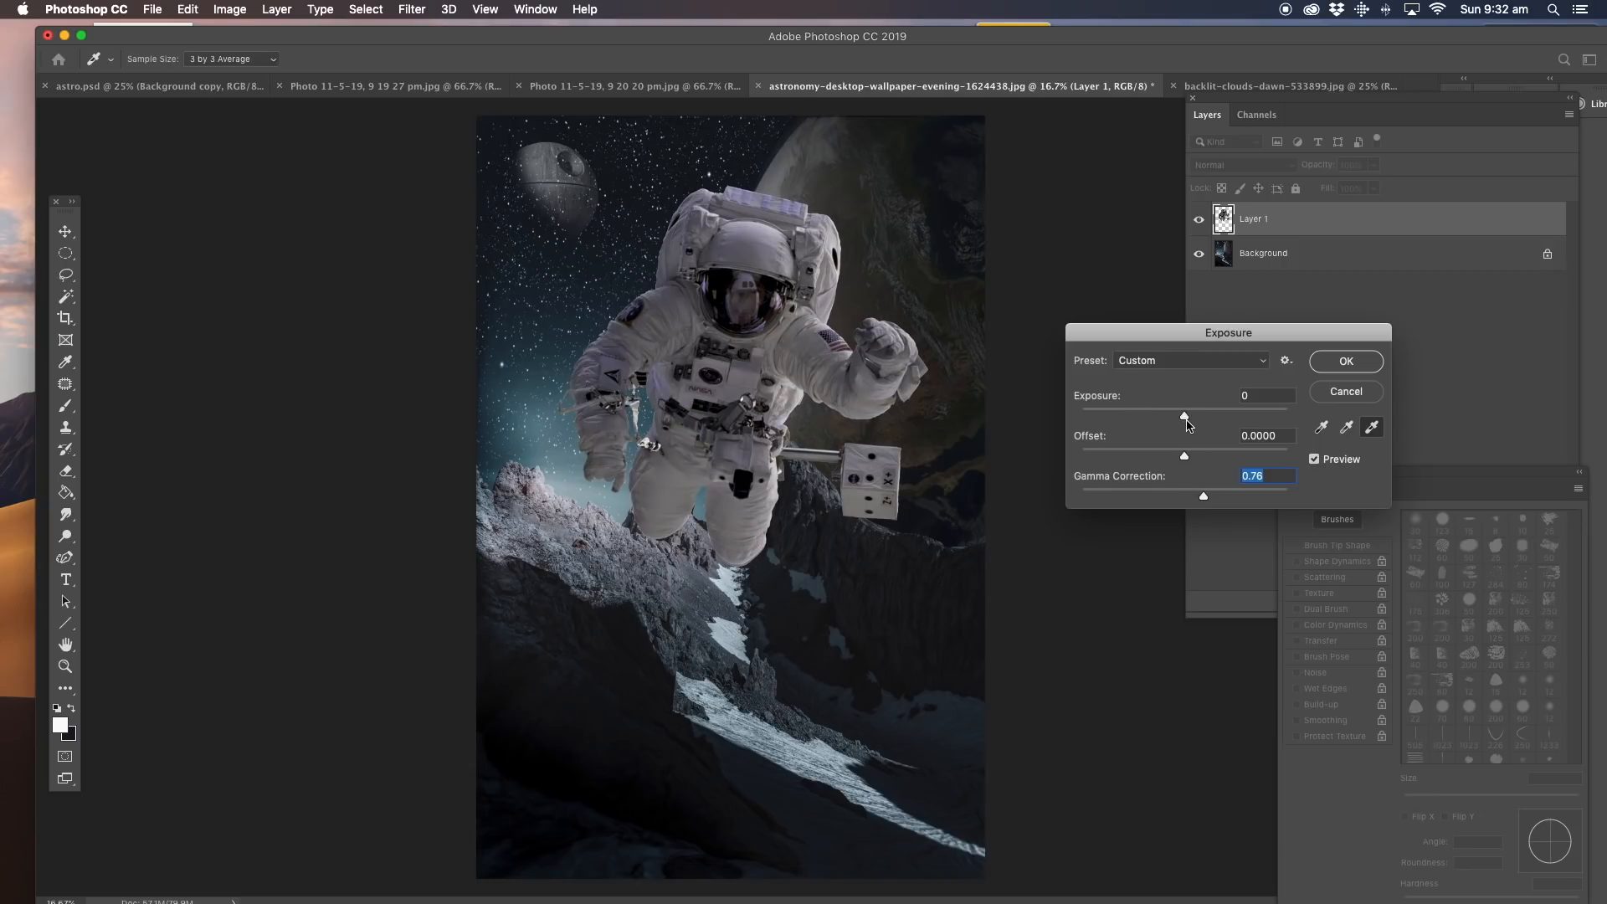
drag(1189, 421, 1209, 420)
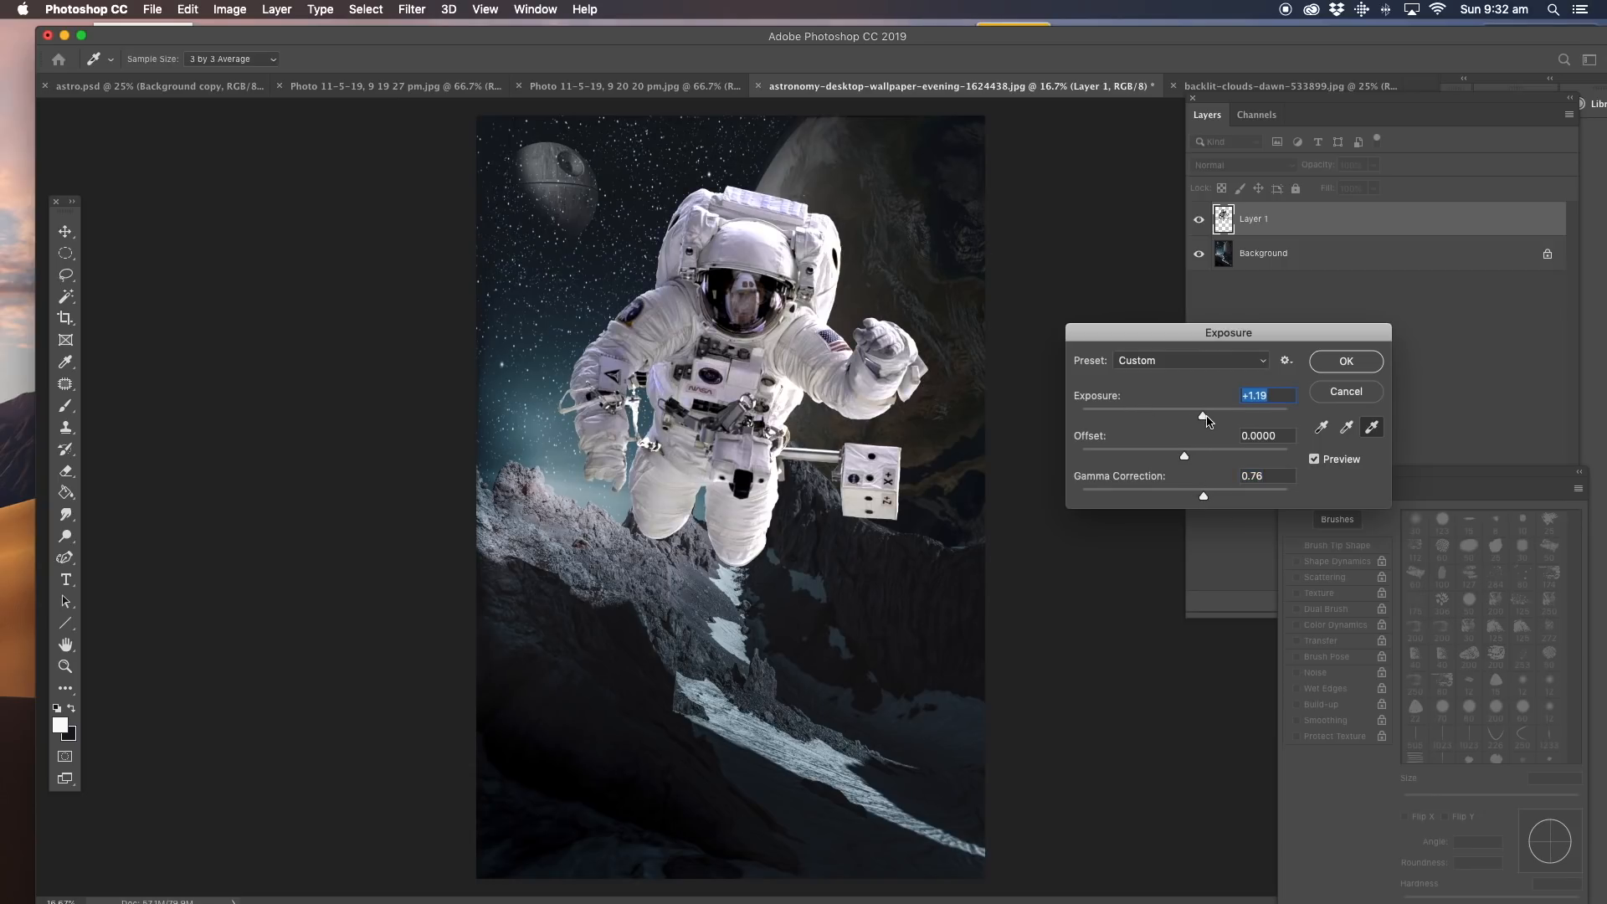
click(1337, 367)
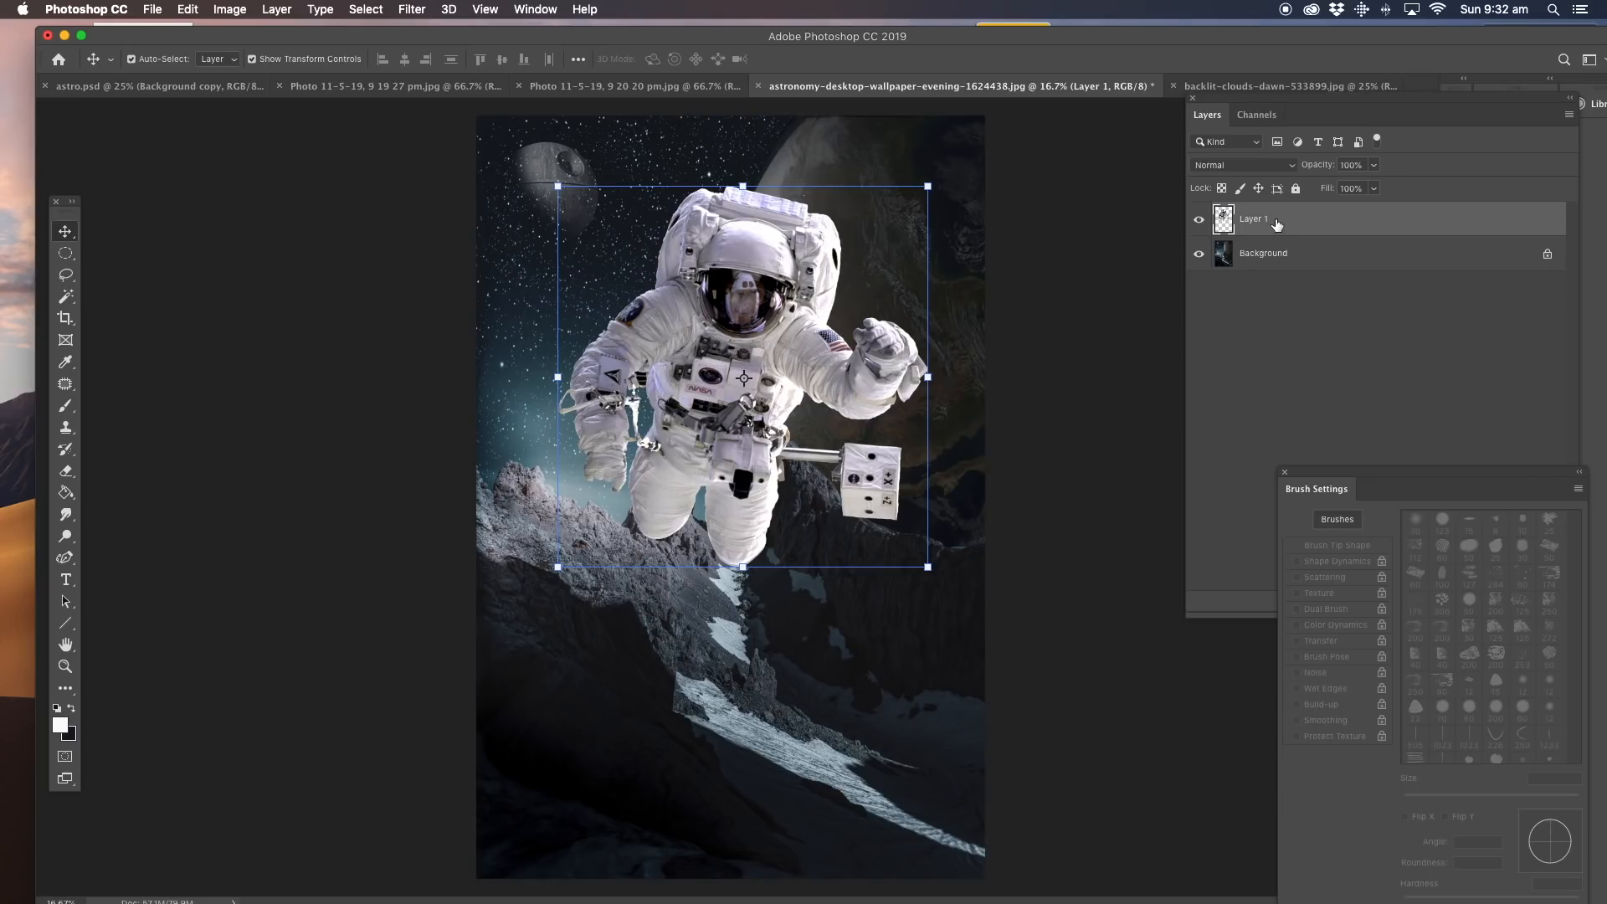
Duplicate the astronaut's Layer 1, hide the duplicate, and make the original Layer 1 active.
right_click(1300, 224)
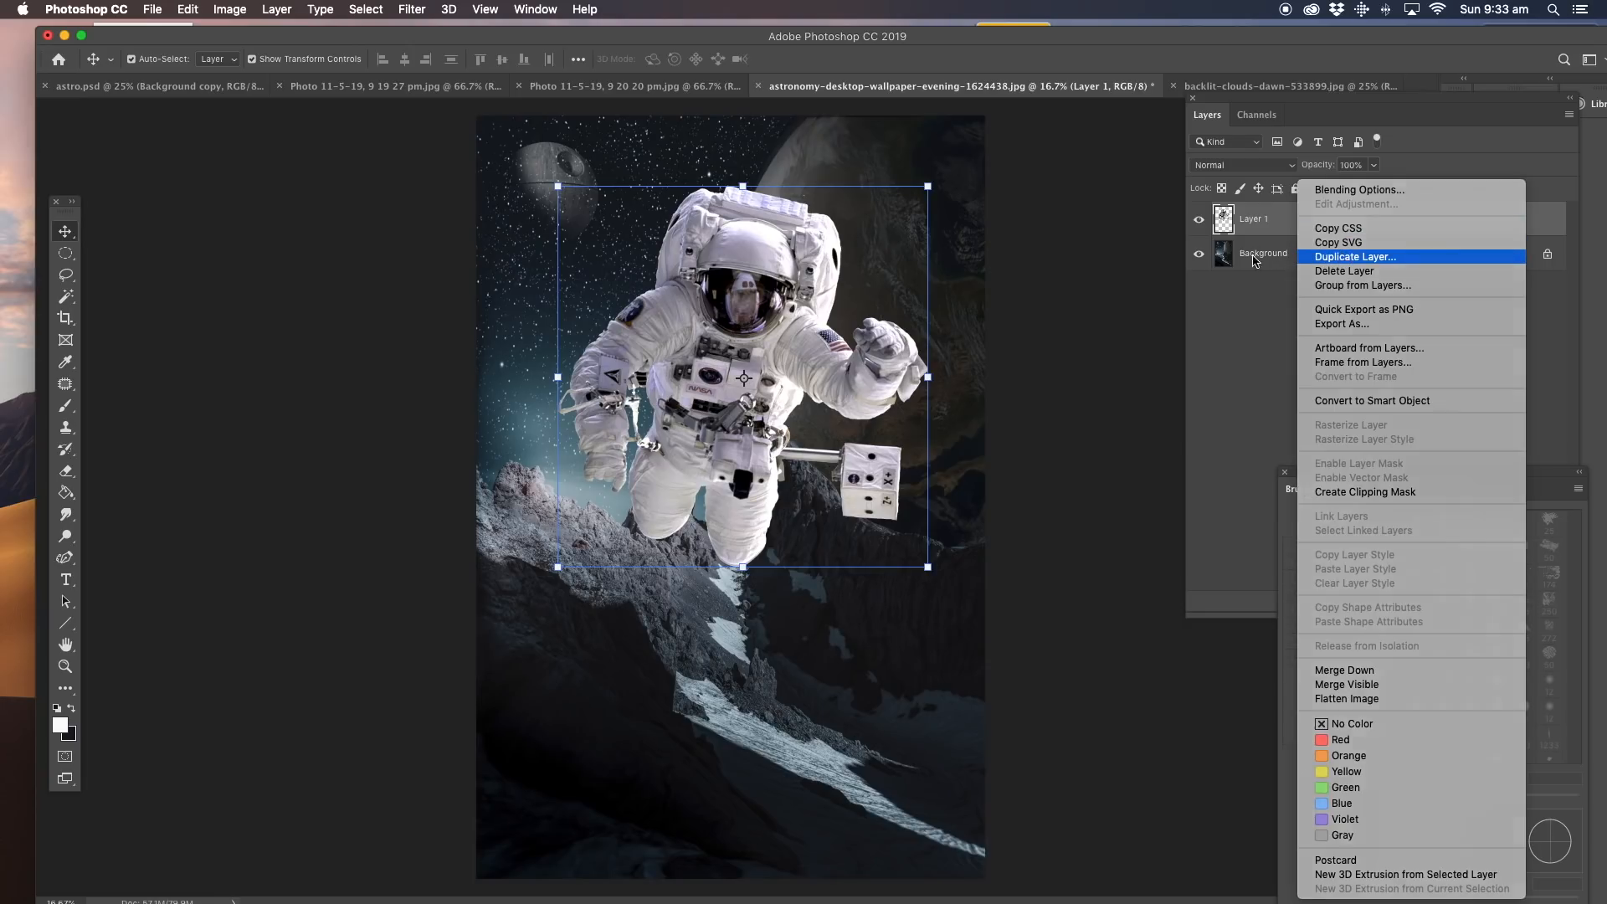
key(Return)
click(935, 383)
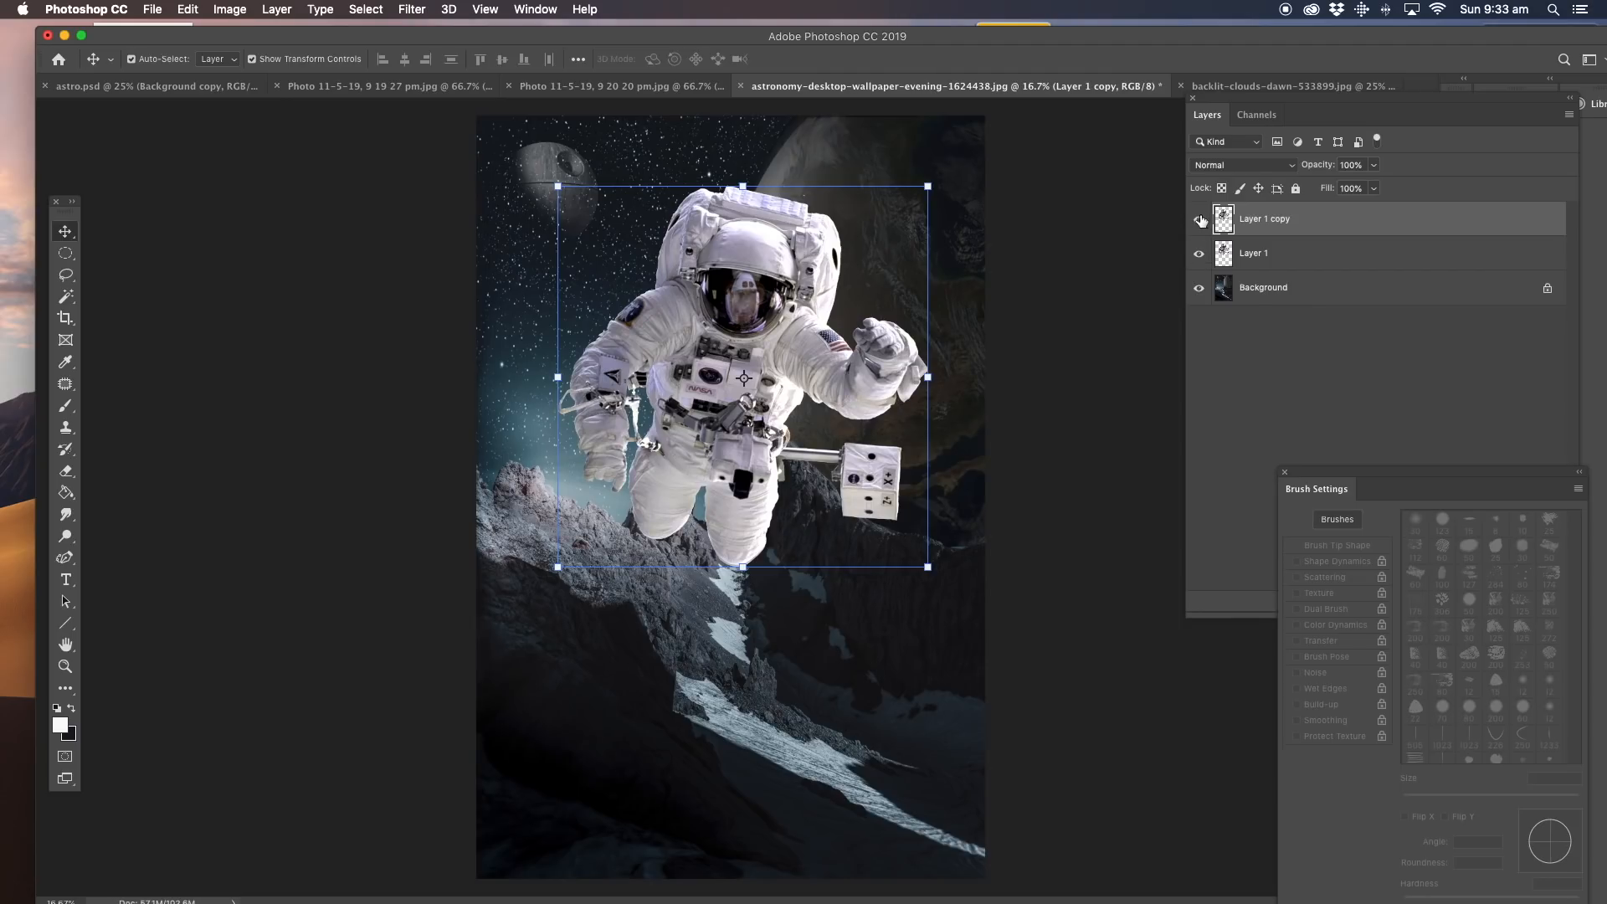
click(1200, 219)
click(1214, 255)
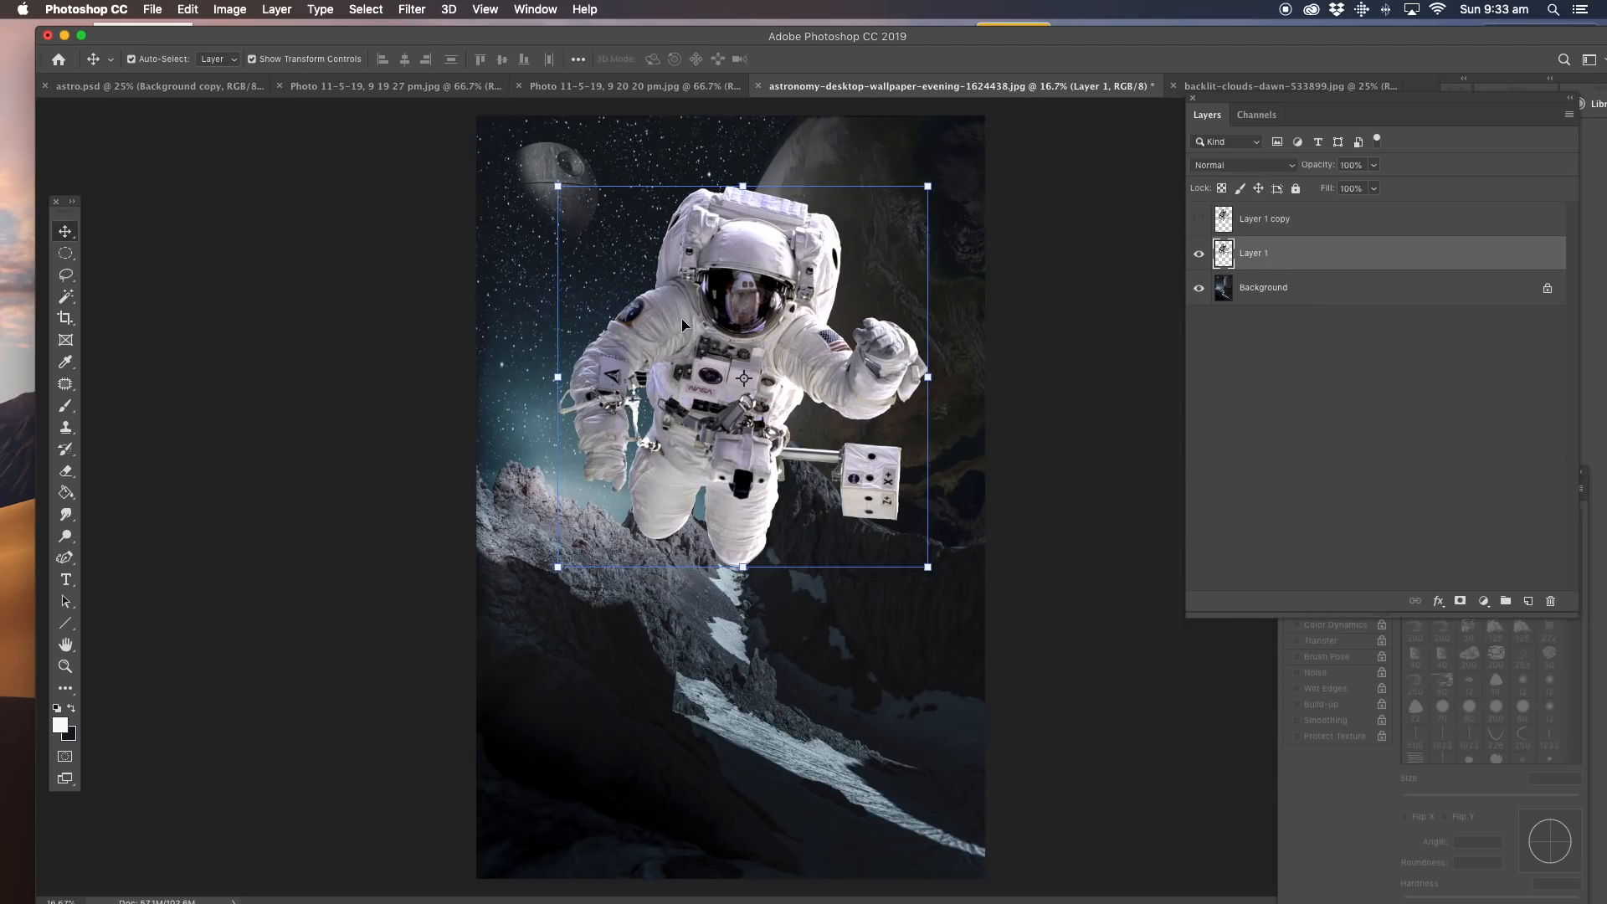
Set up the Brush tool with a bright red foreground colour for painting over the astronaut.
click(82, 37)
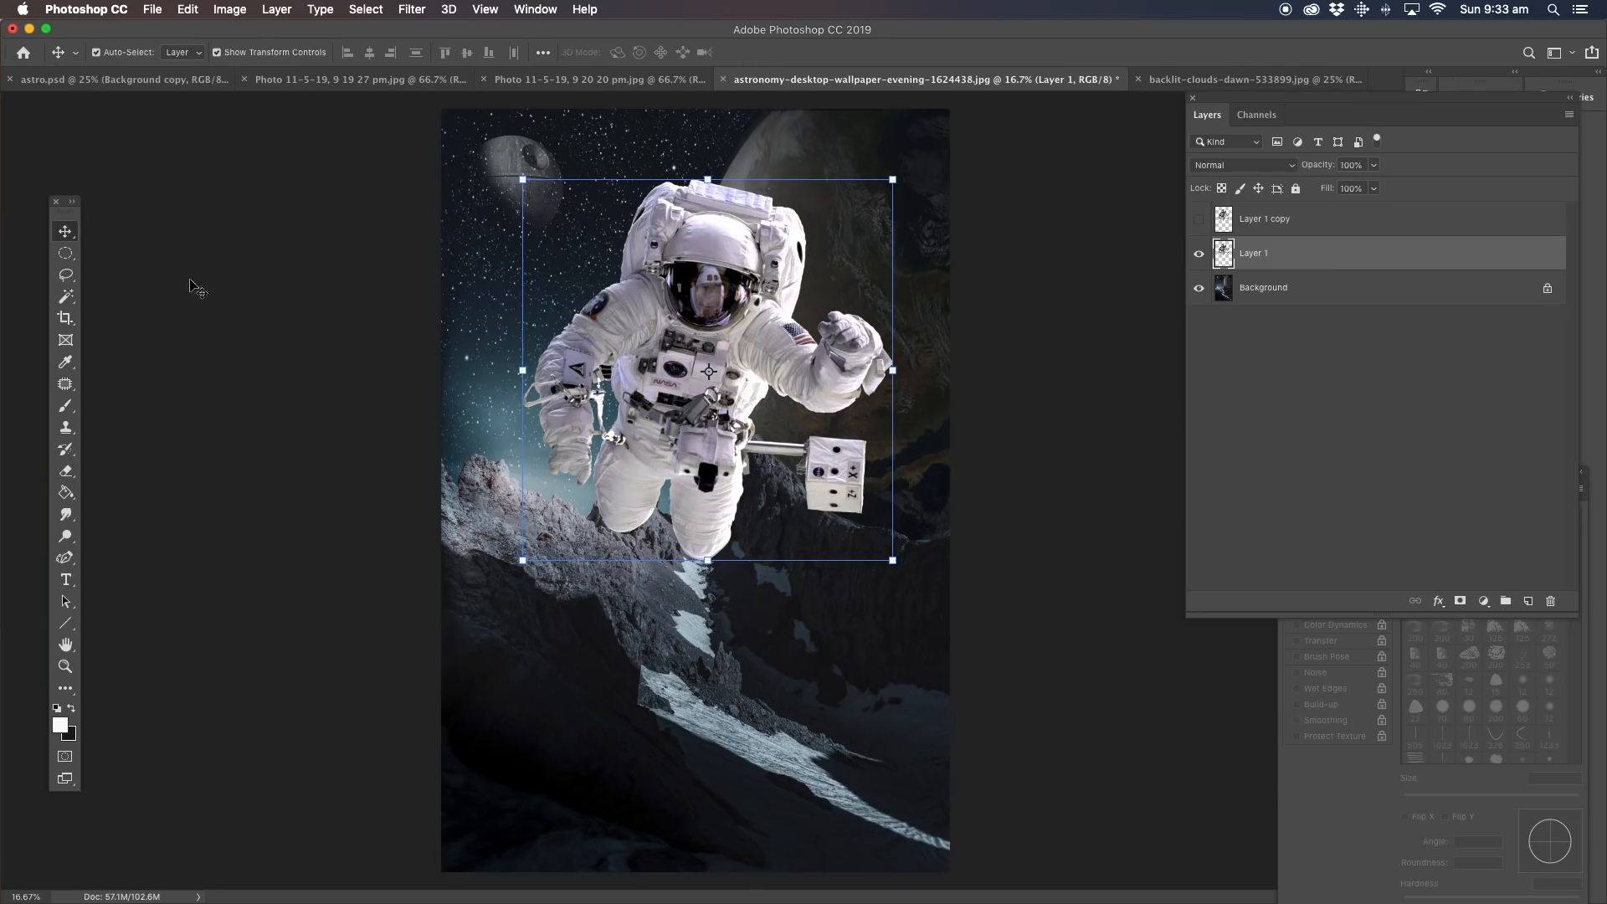
click(66, 667)
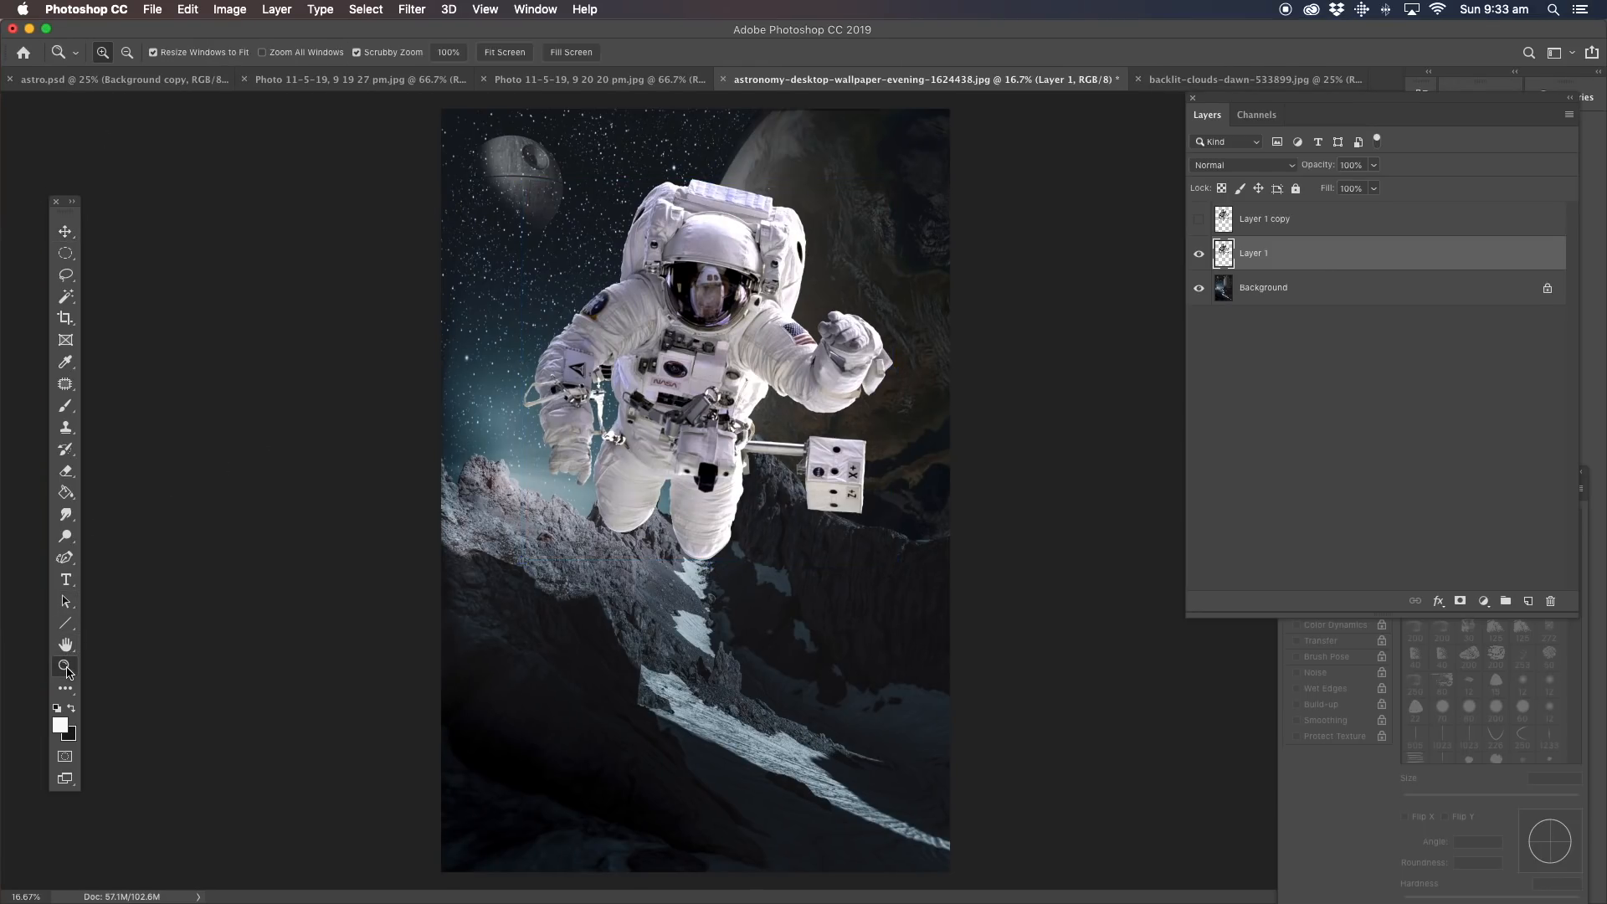
click(750, 314)
drag(738, 269, 723, 327)
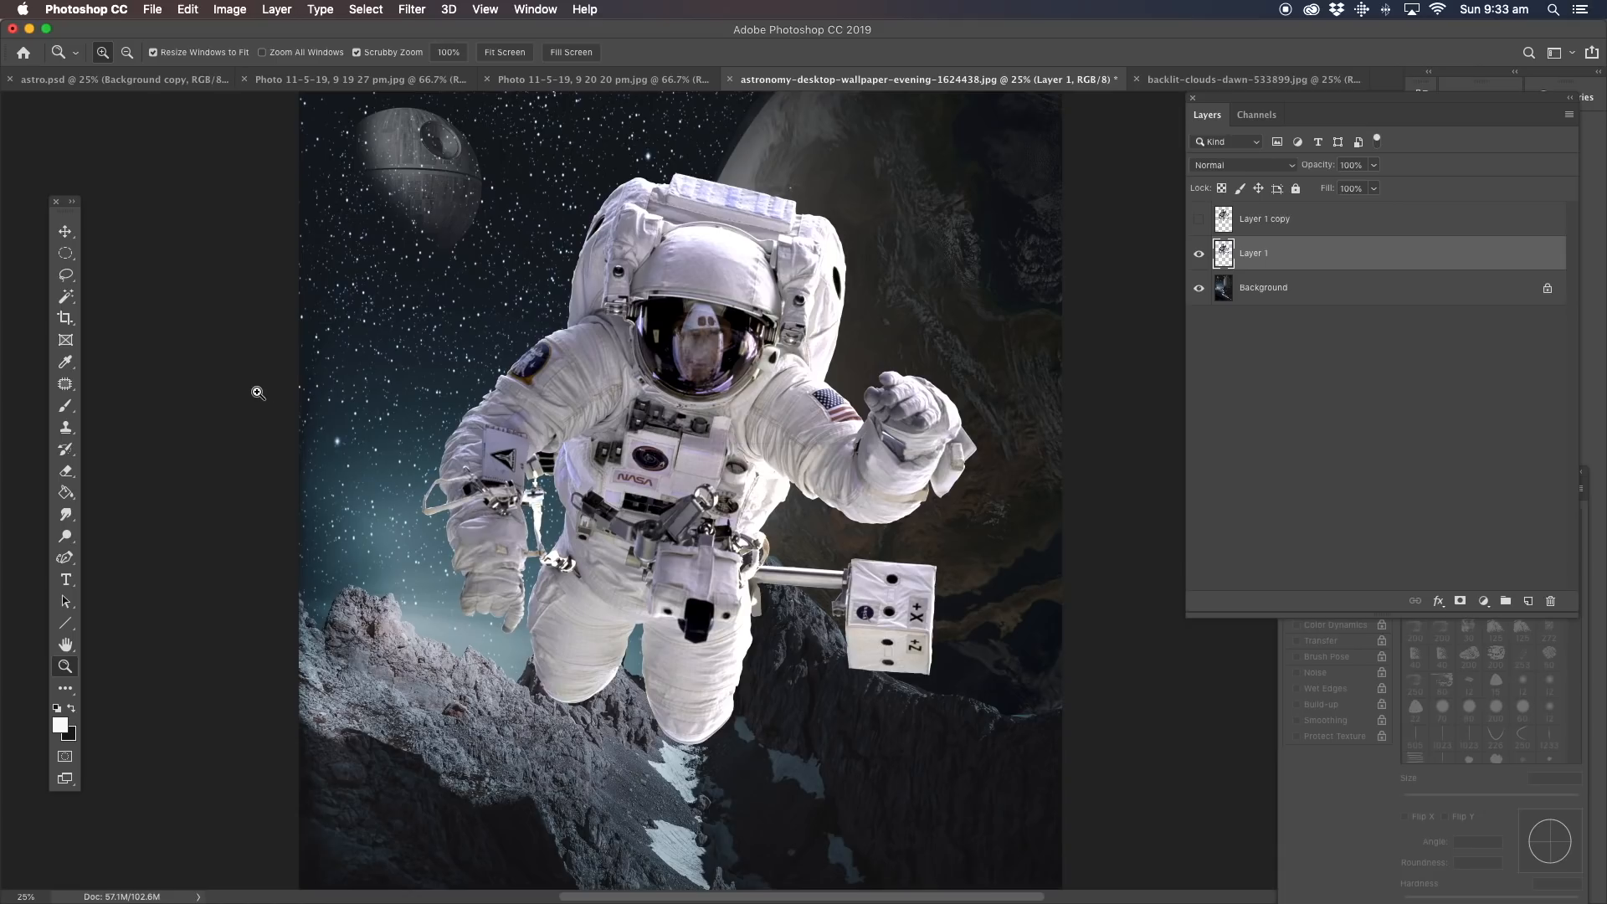
click(64, 474)
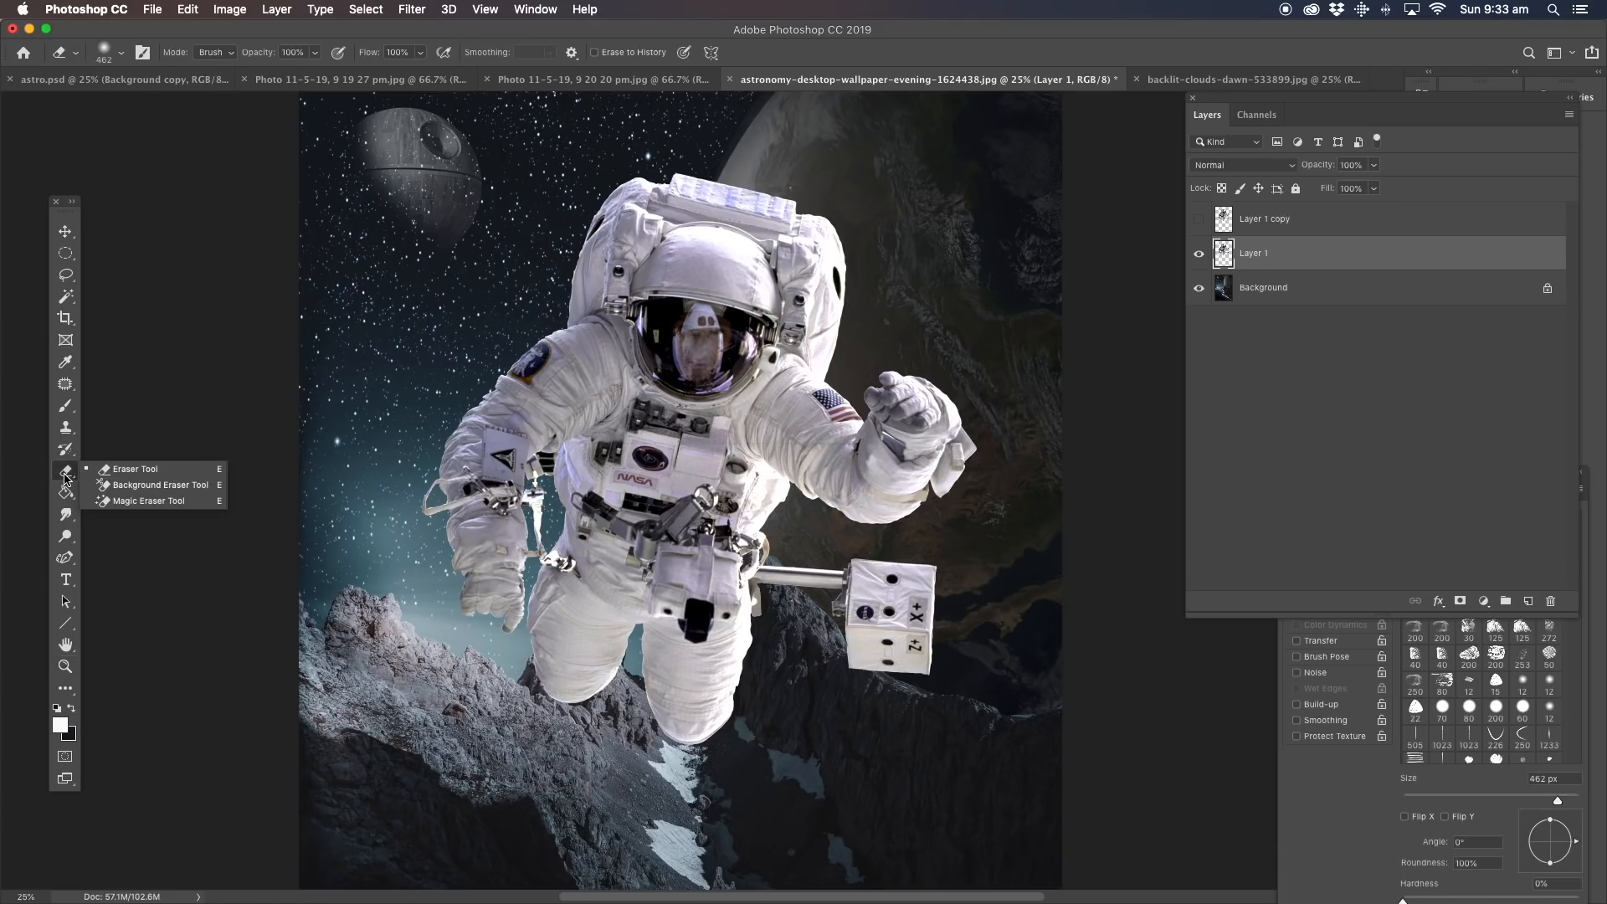
click(65, 406)
click(65, 406)
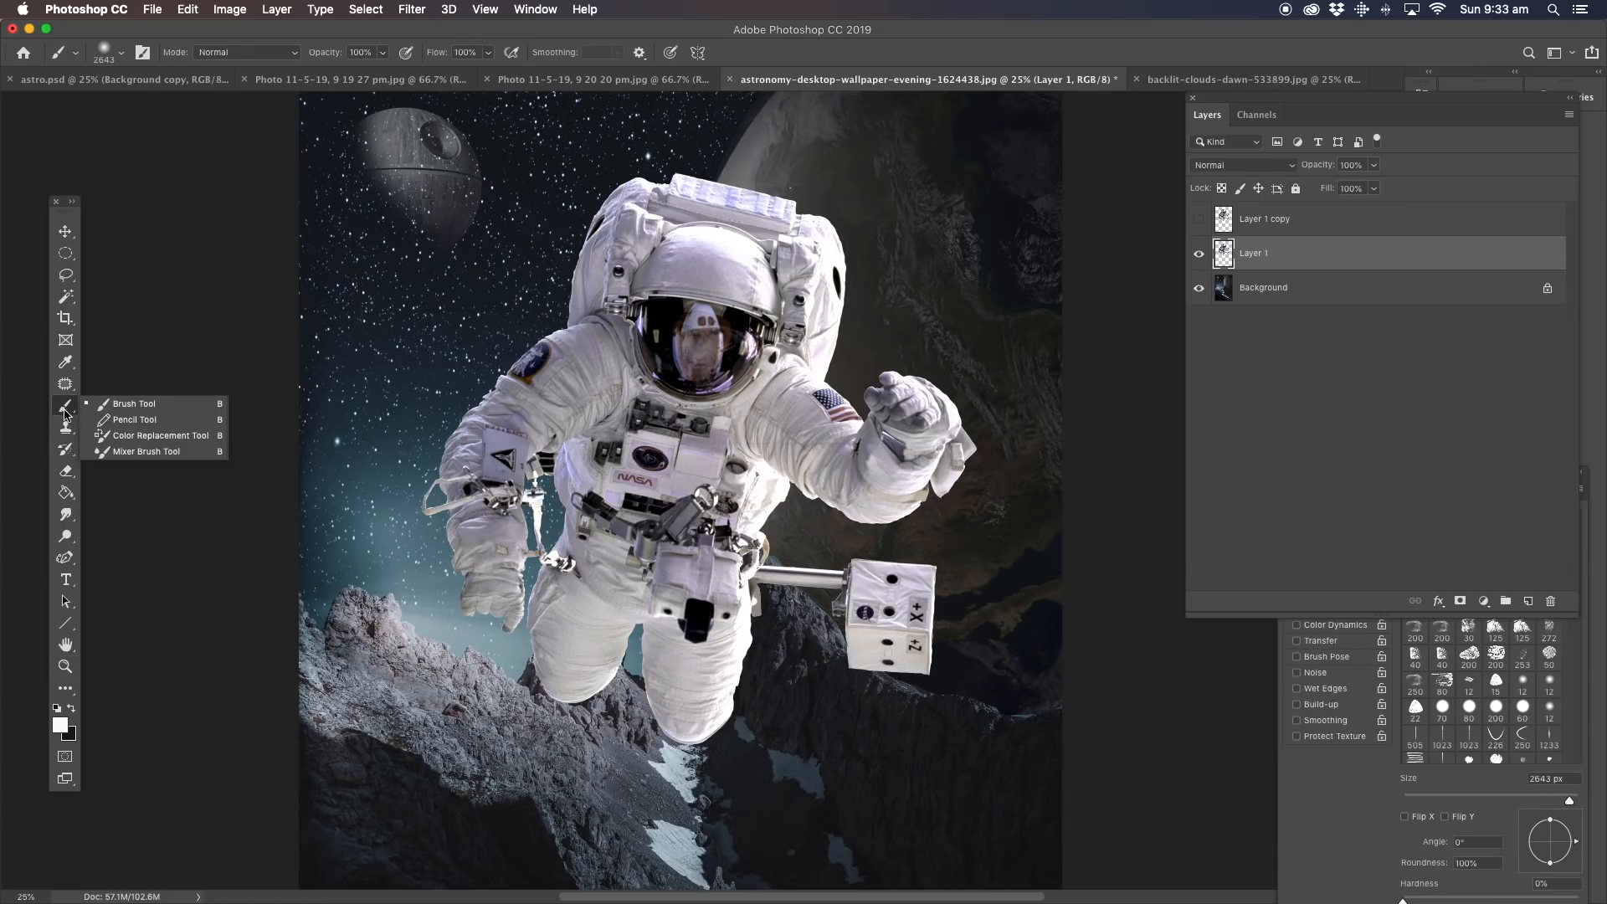
click(59, 725)
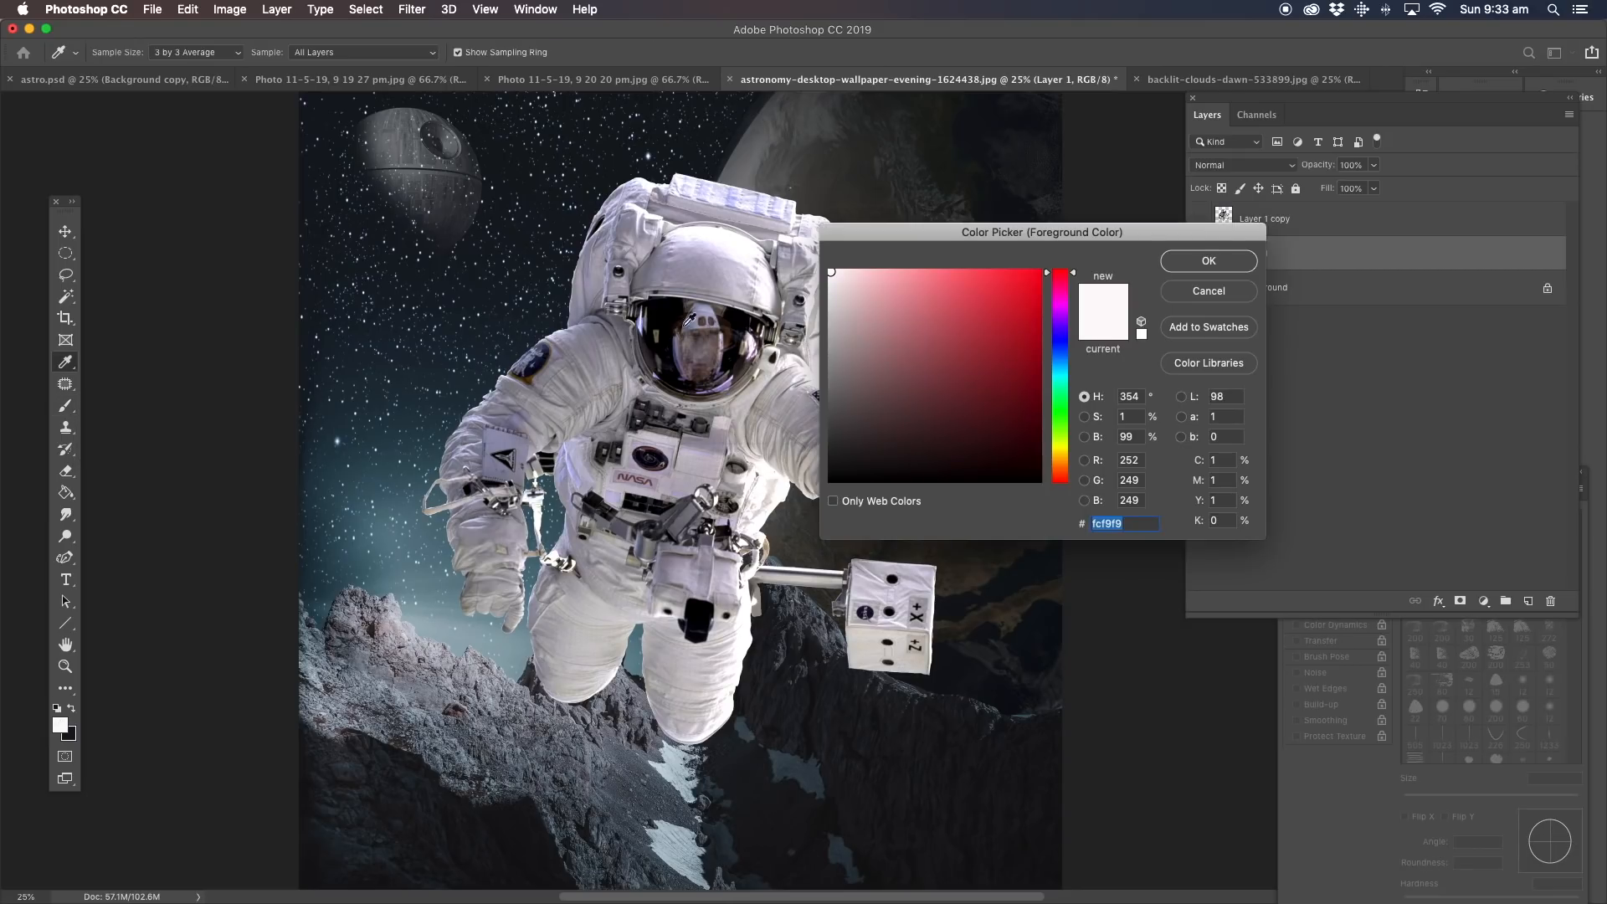
click(1036, 274)
click(1209, 261)
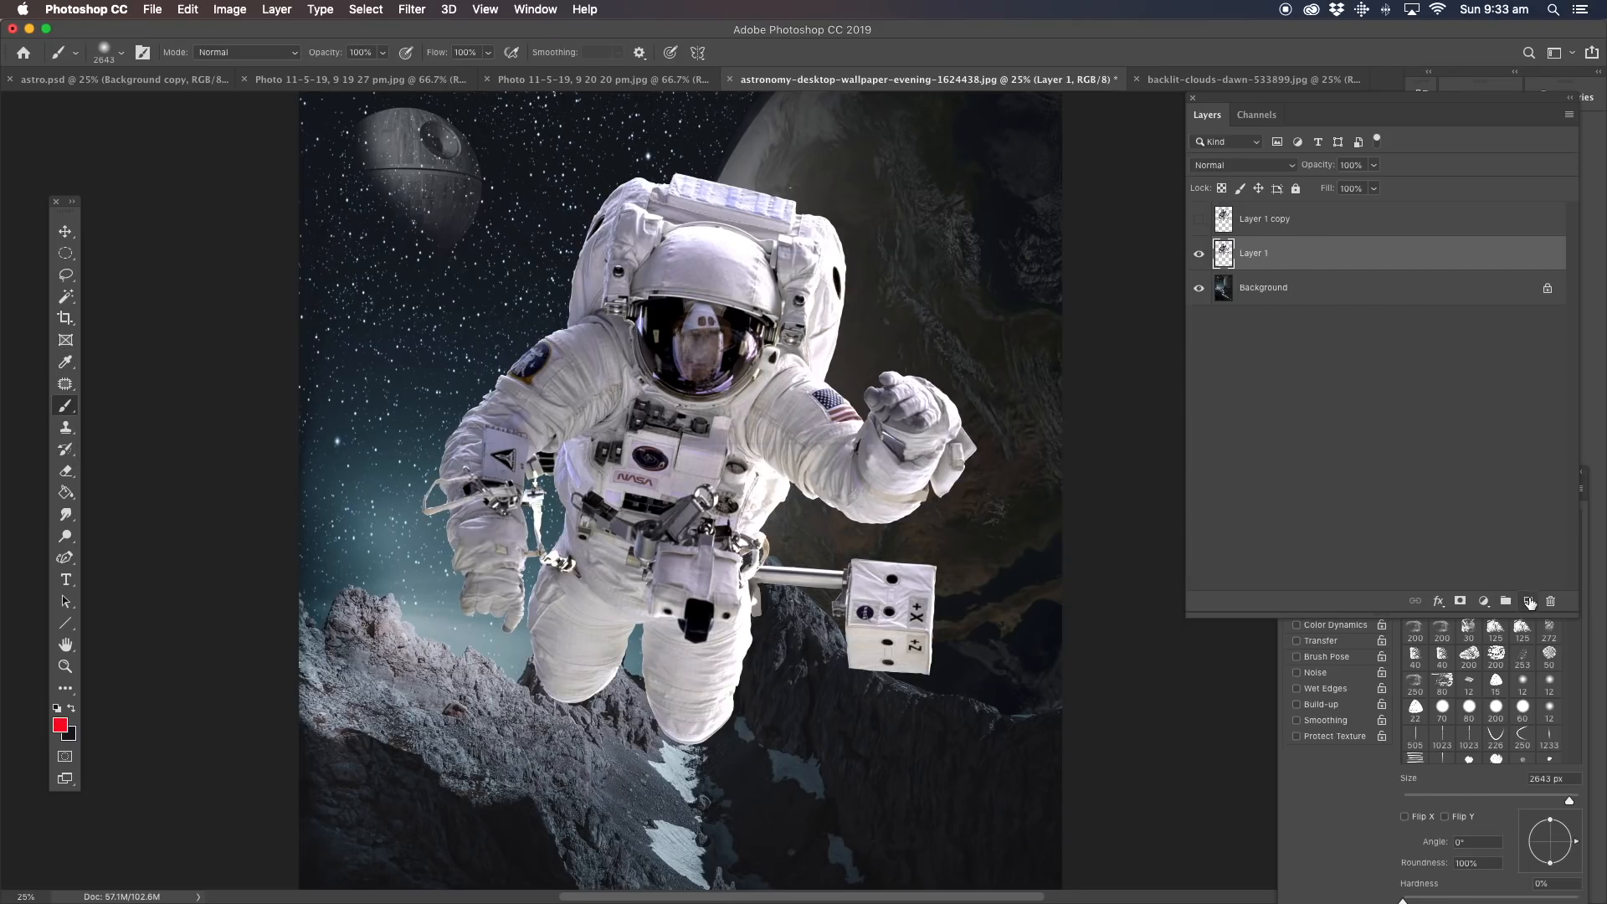
Add a new layer above Layer 1 and stamp two red splatters on the astronaut's left side with a 2500 px splatter brush.
click(1528, 601)
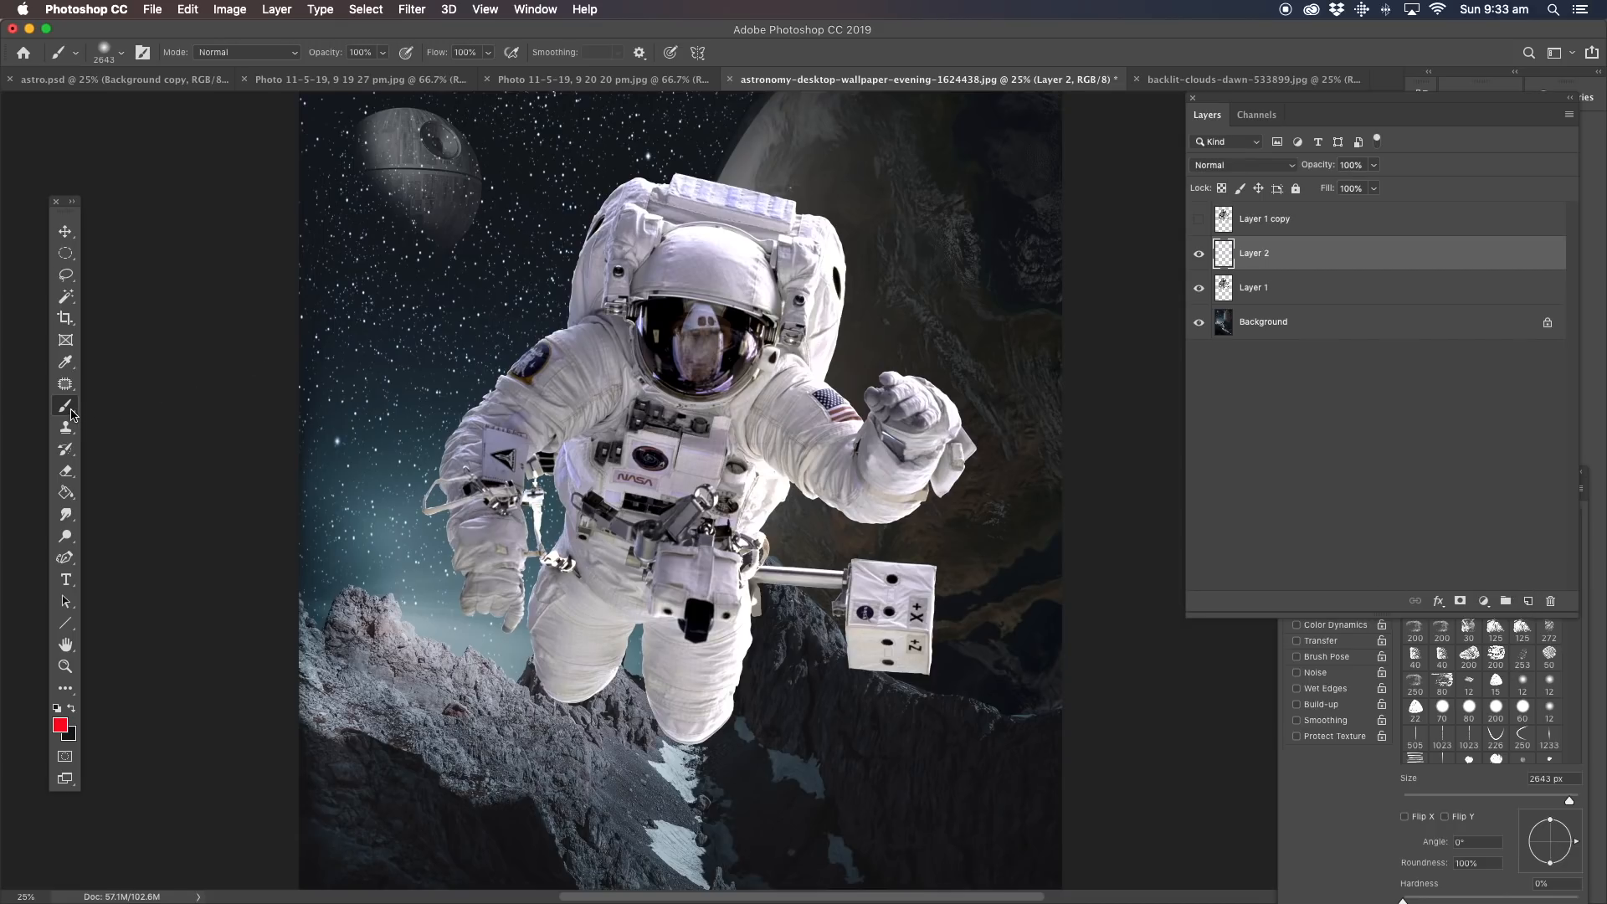
click(1580, 679)
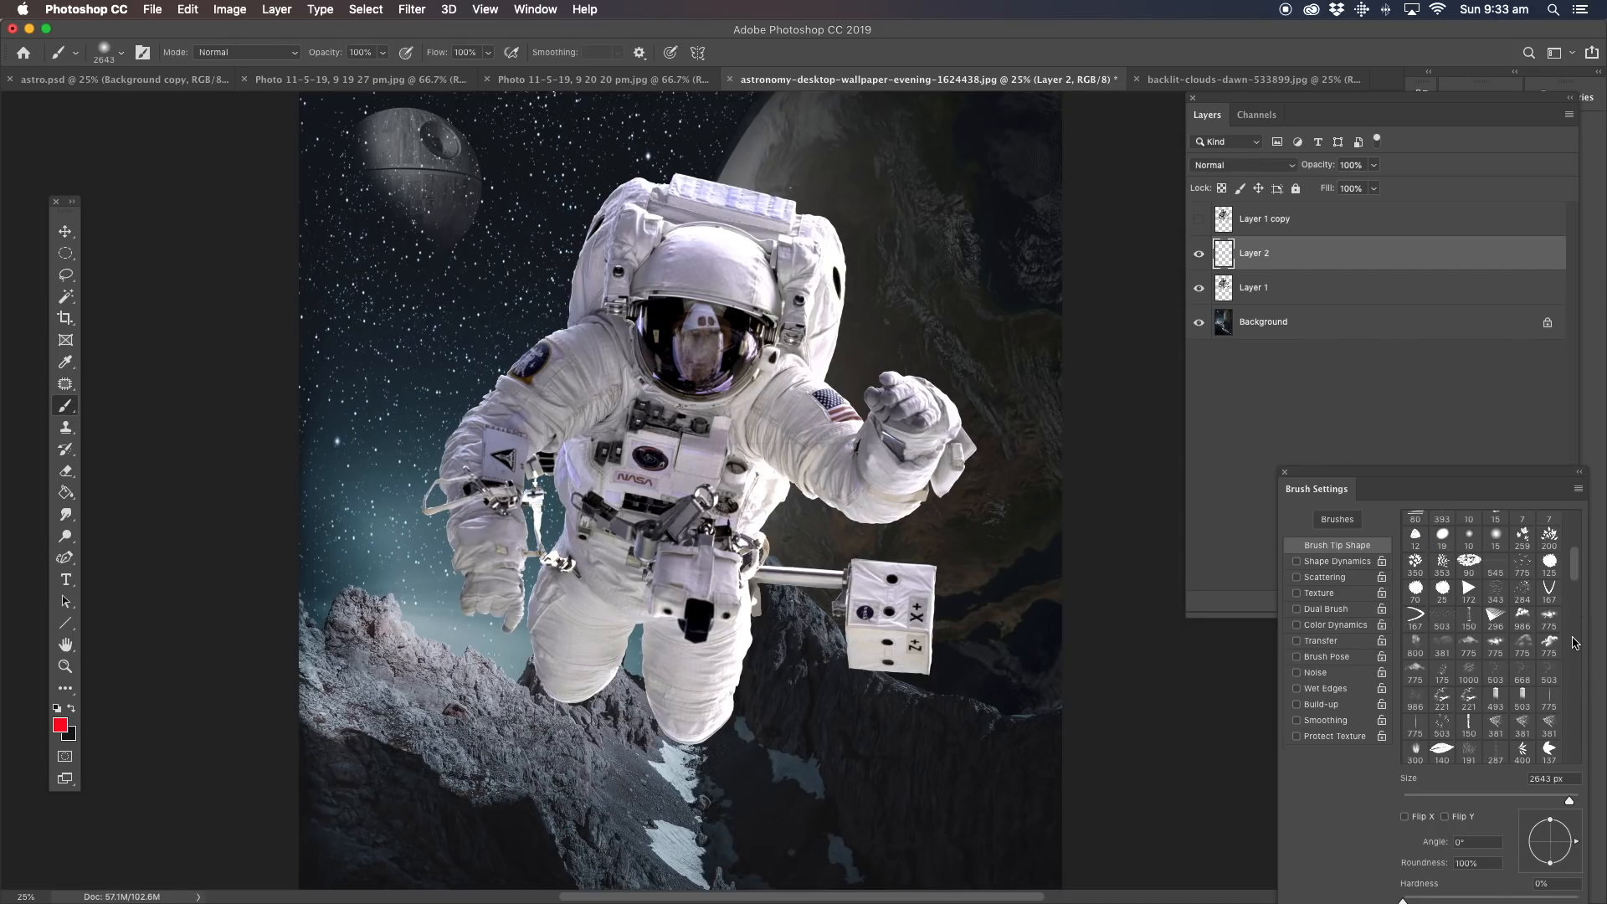
drag(1580, 579, 1567, 693)
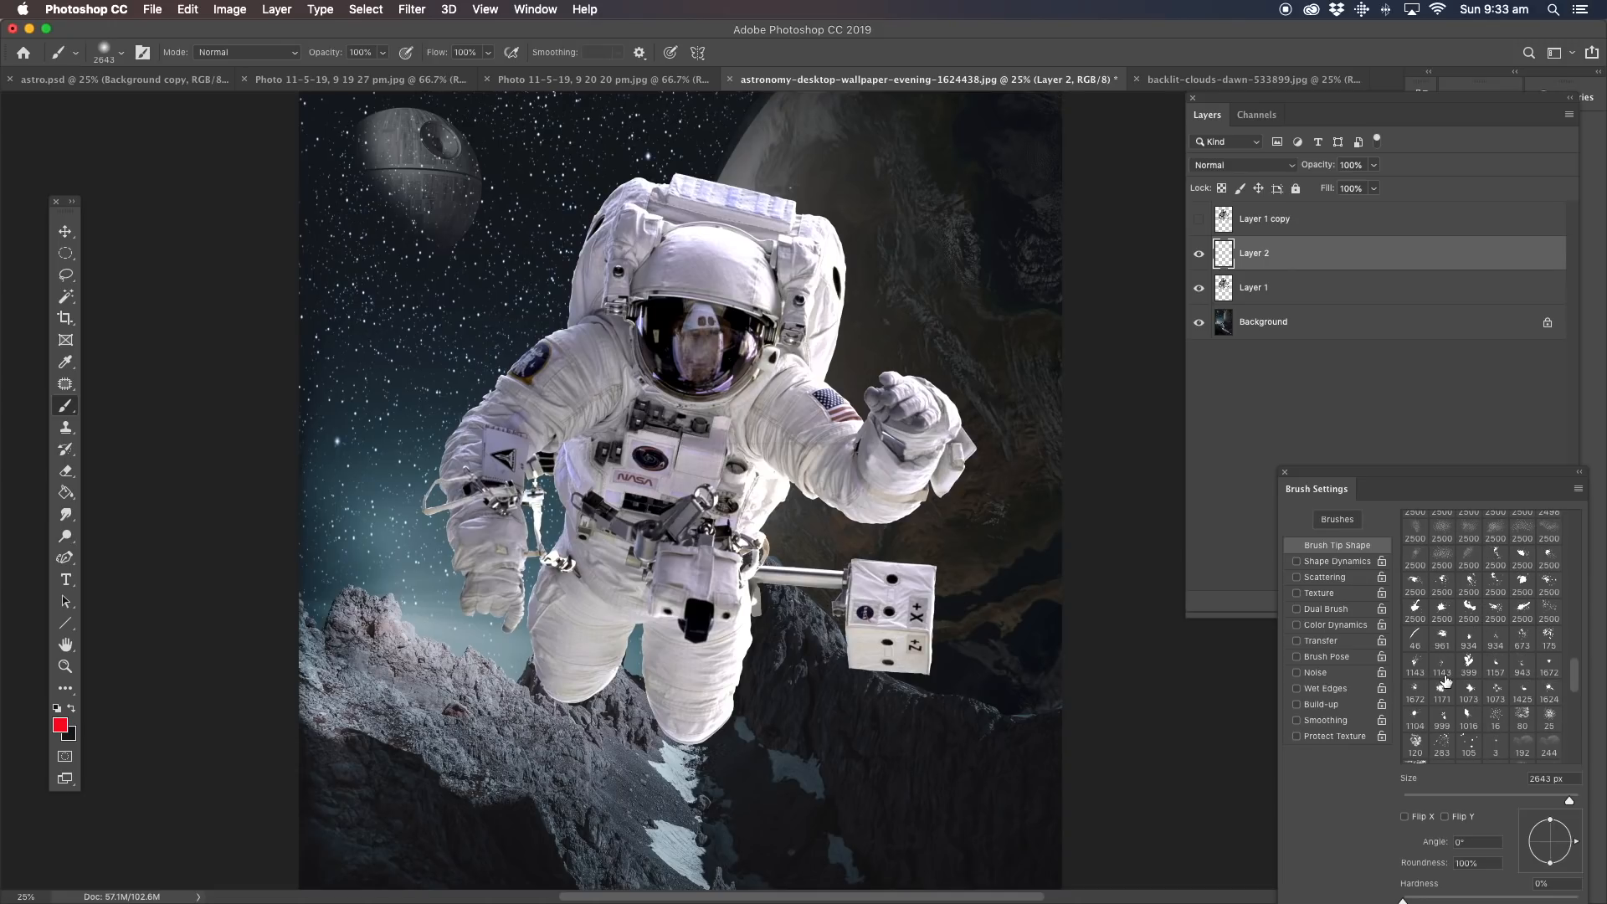
click(1441, 584)
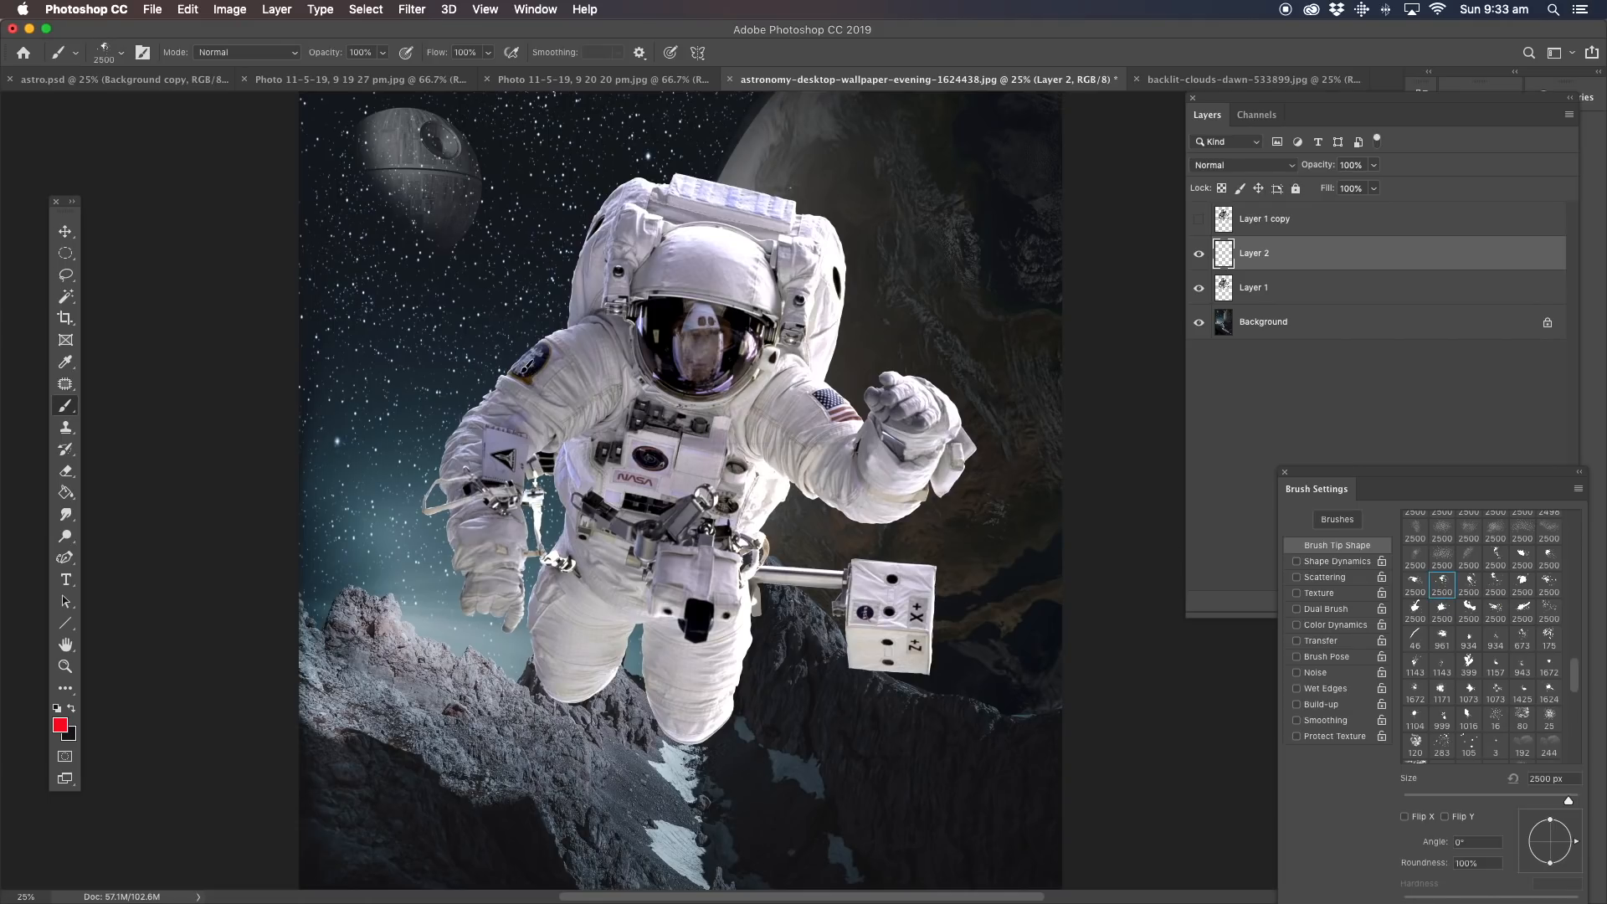
click(525, 381)
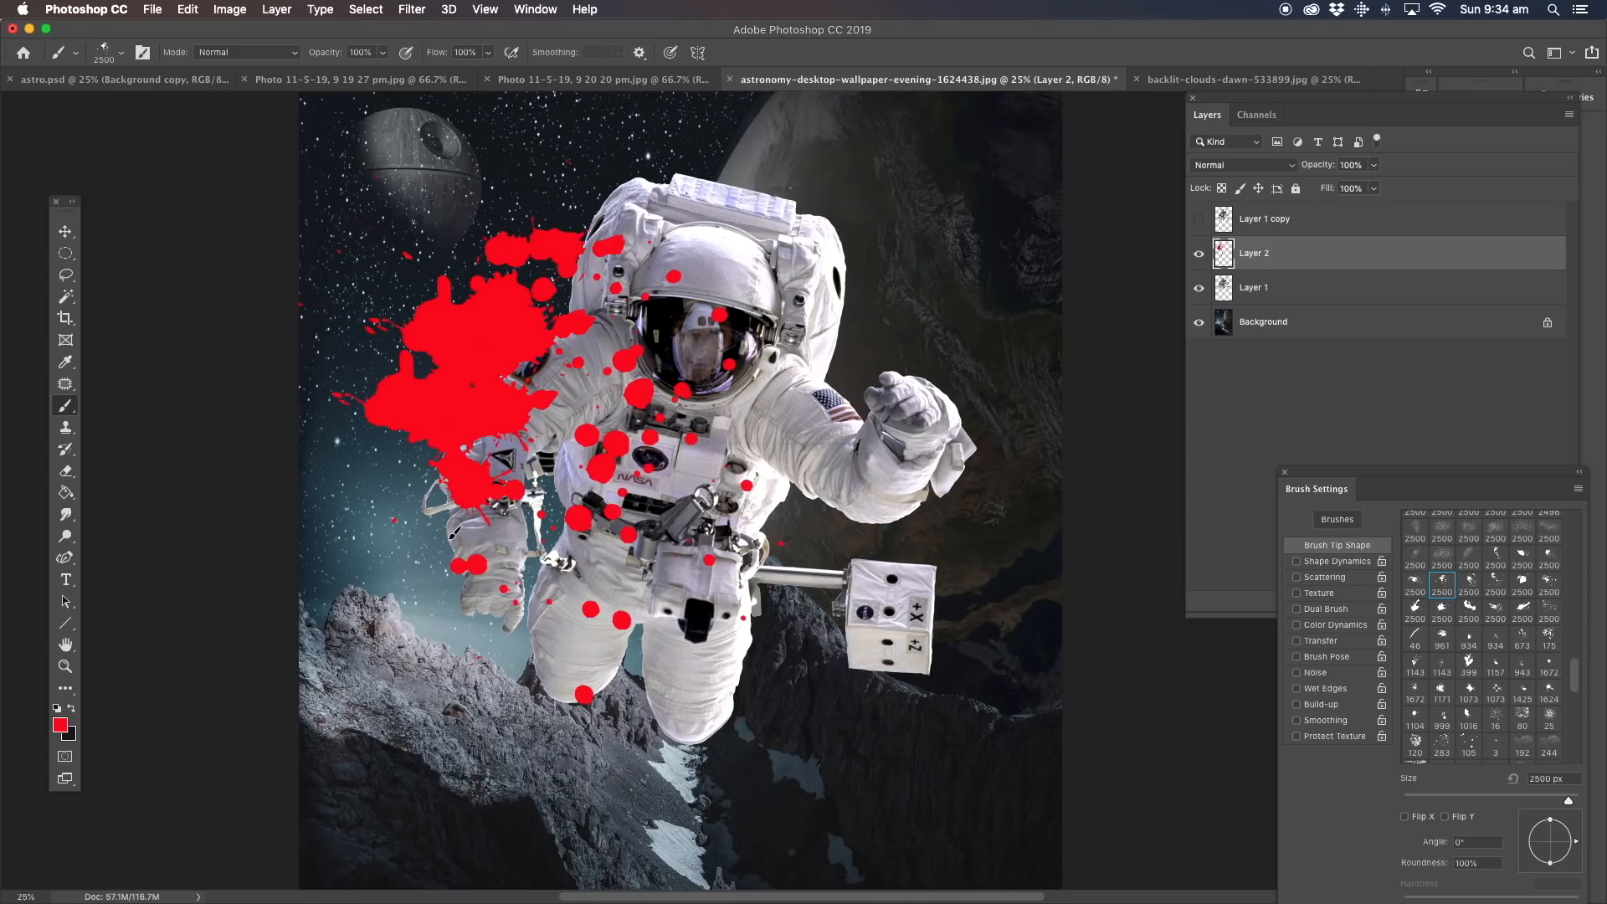
click(514, 555)
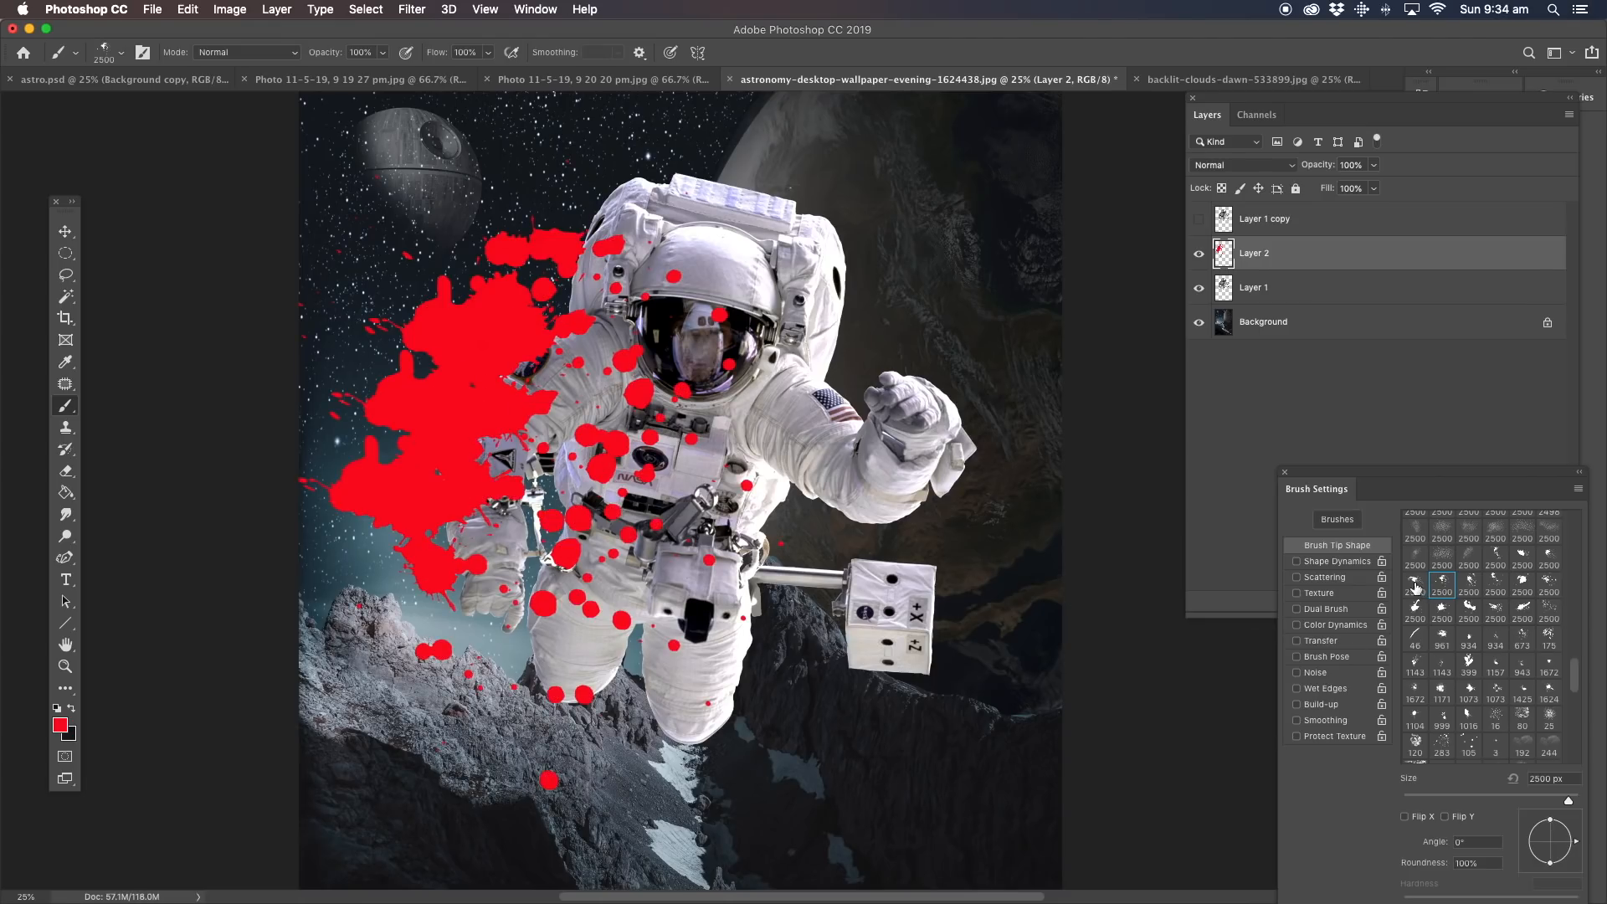
Stamp four more red splatters over the astronaut's left arm and legs on Layer 2, using three different 2500 px splatter tips.
click(1496, 558)
click(523, 515)
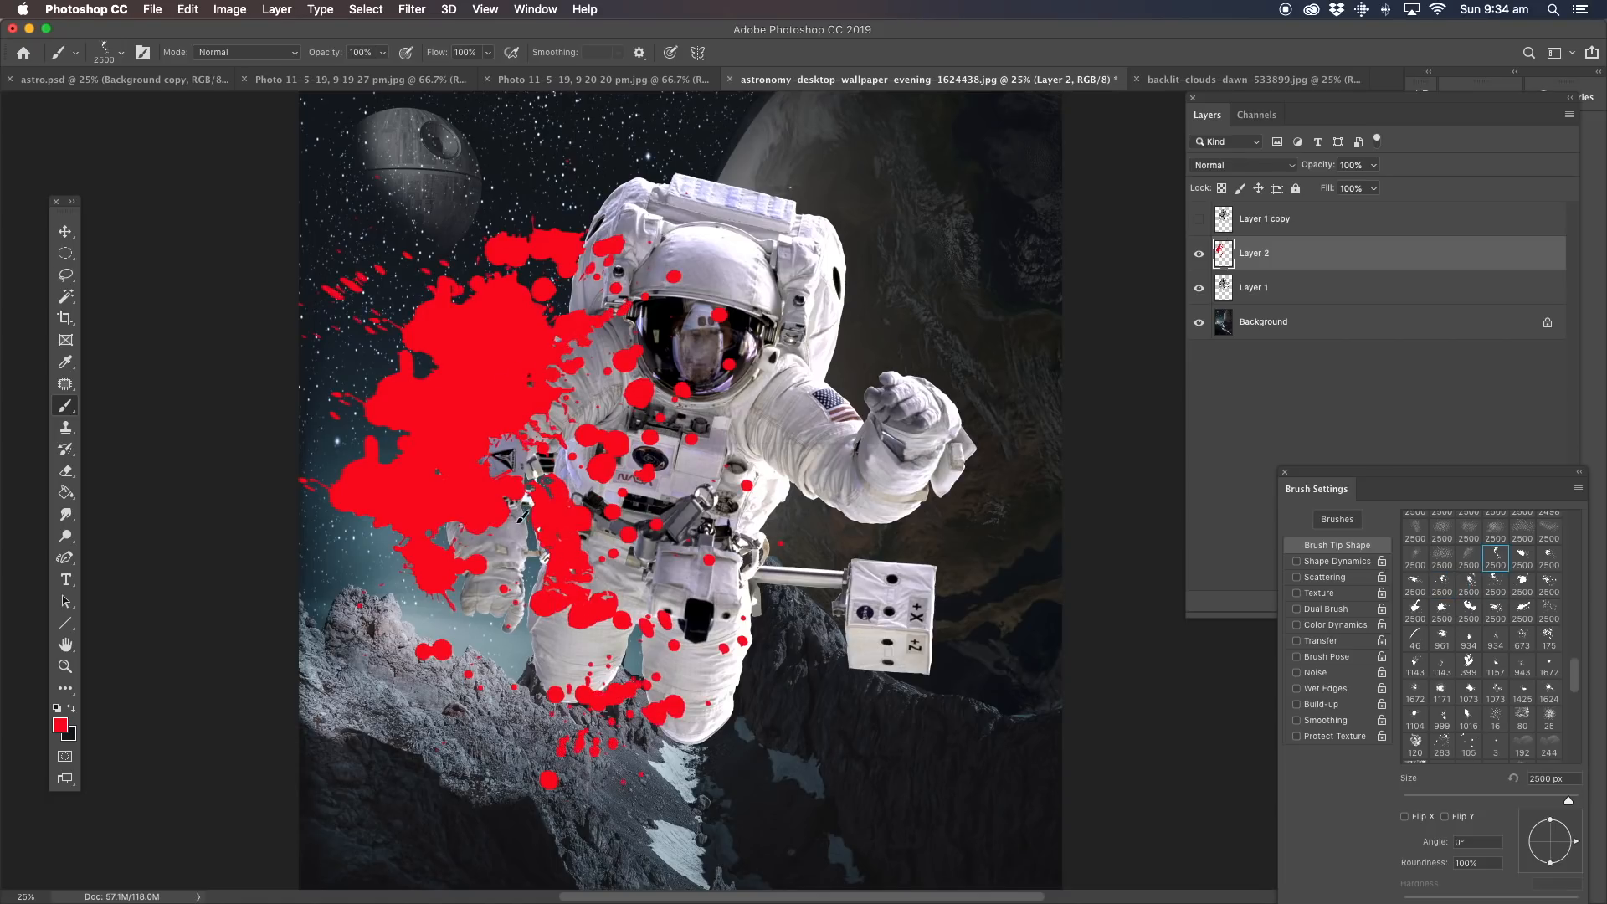
click(1496, 611)
click(521, 553)
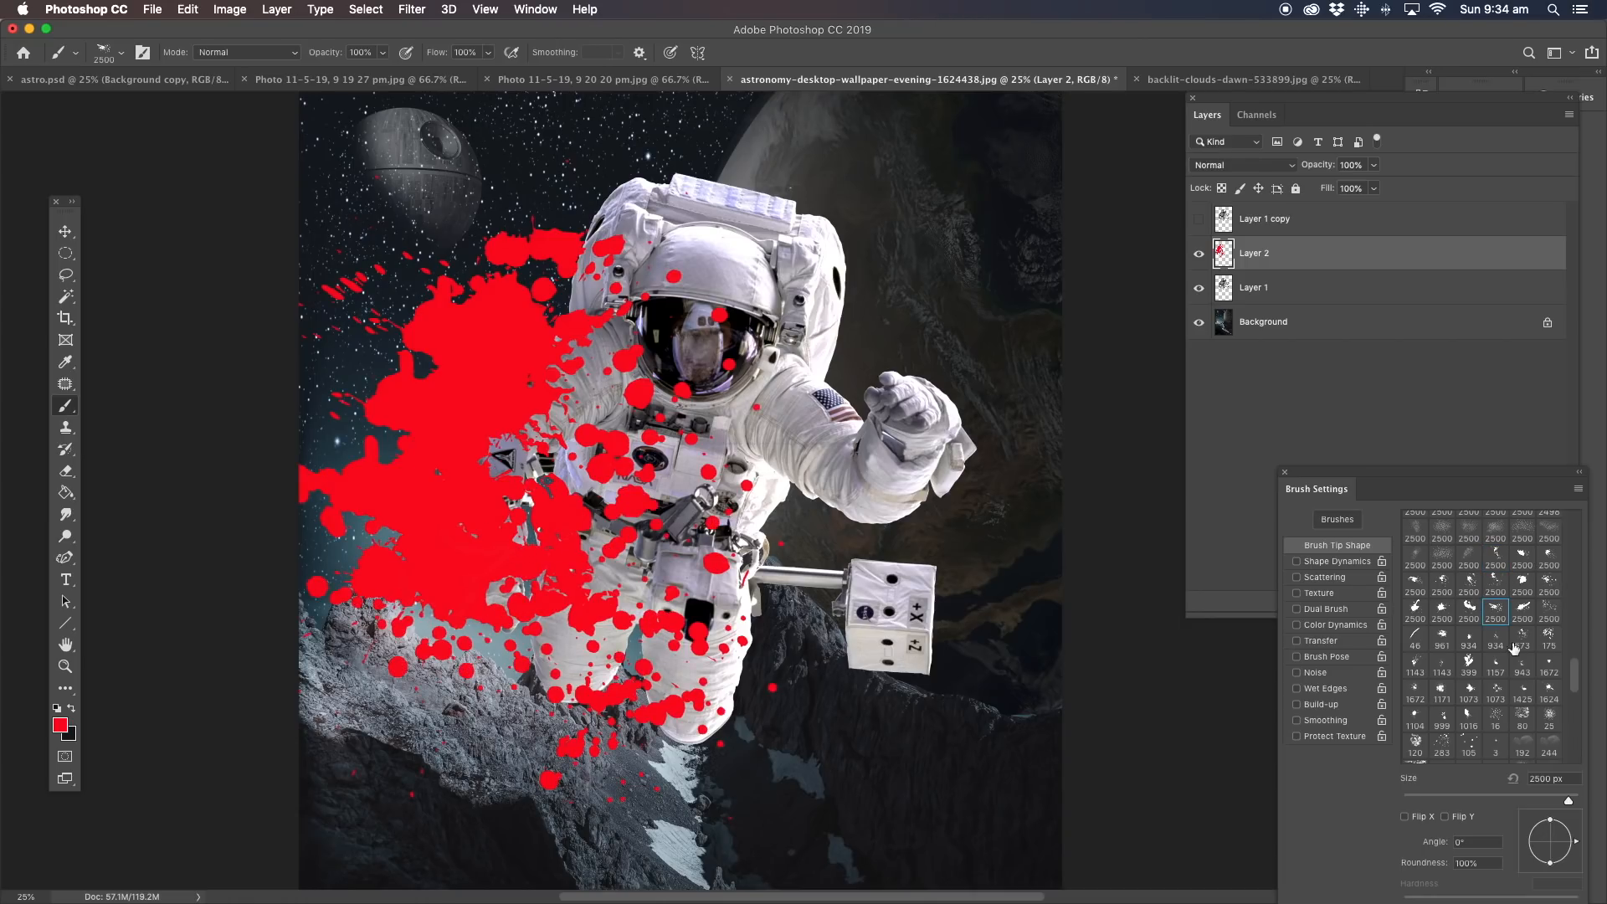
click(1549, 612)
click(532, 652)
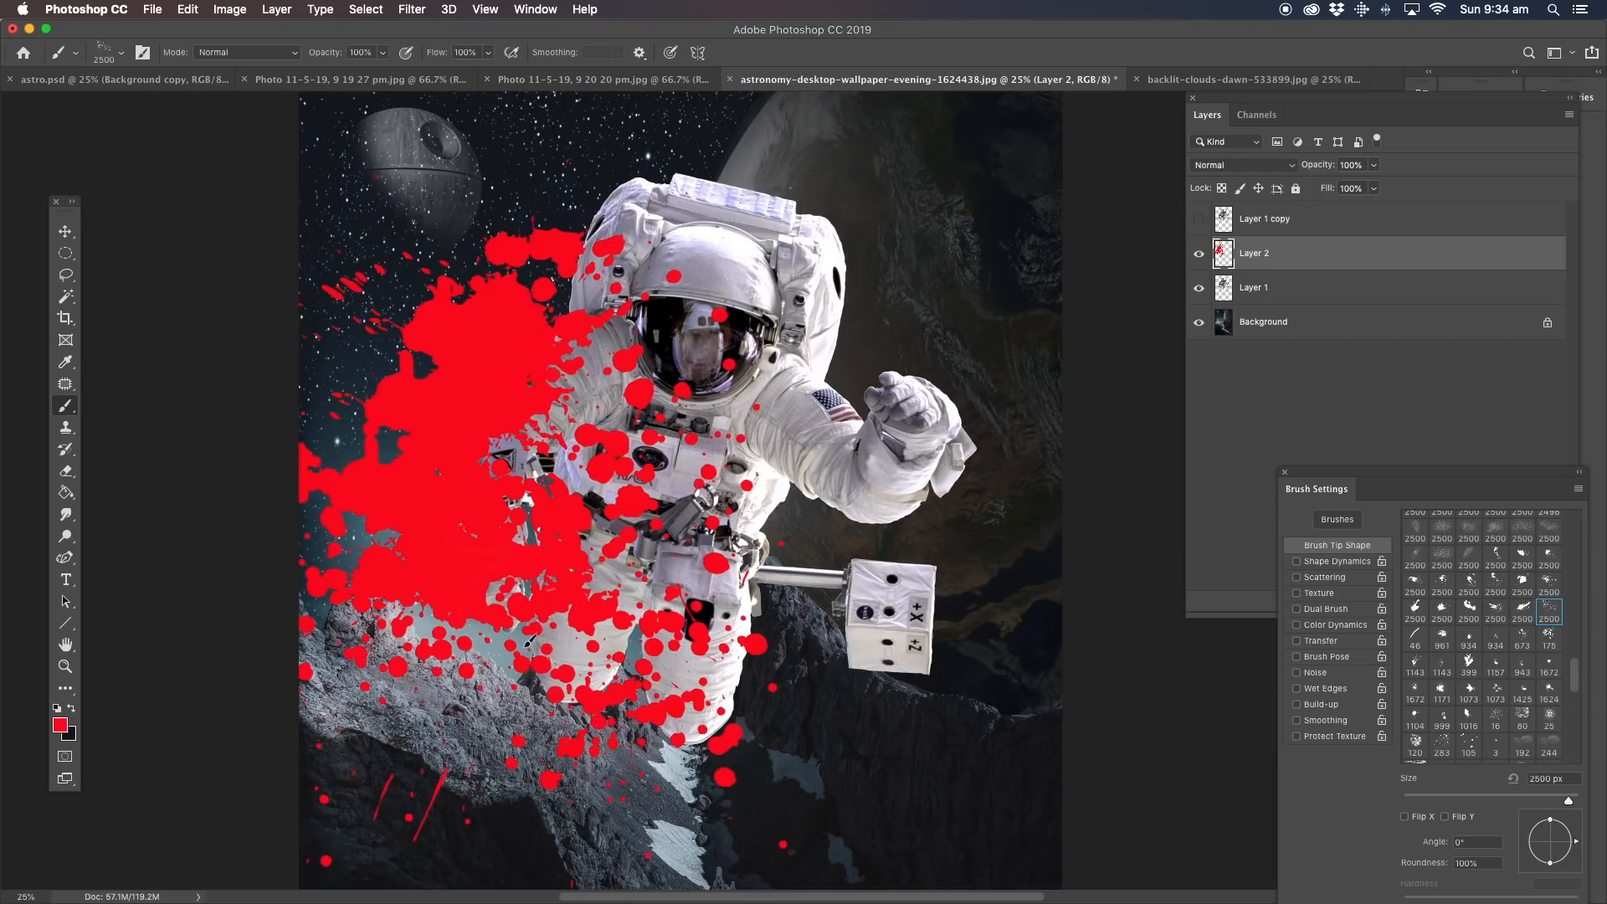
click(492, 499)
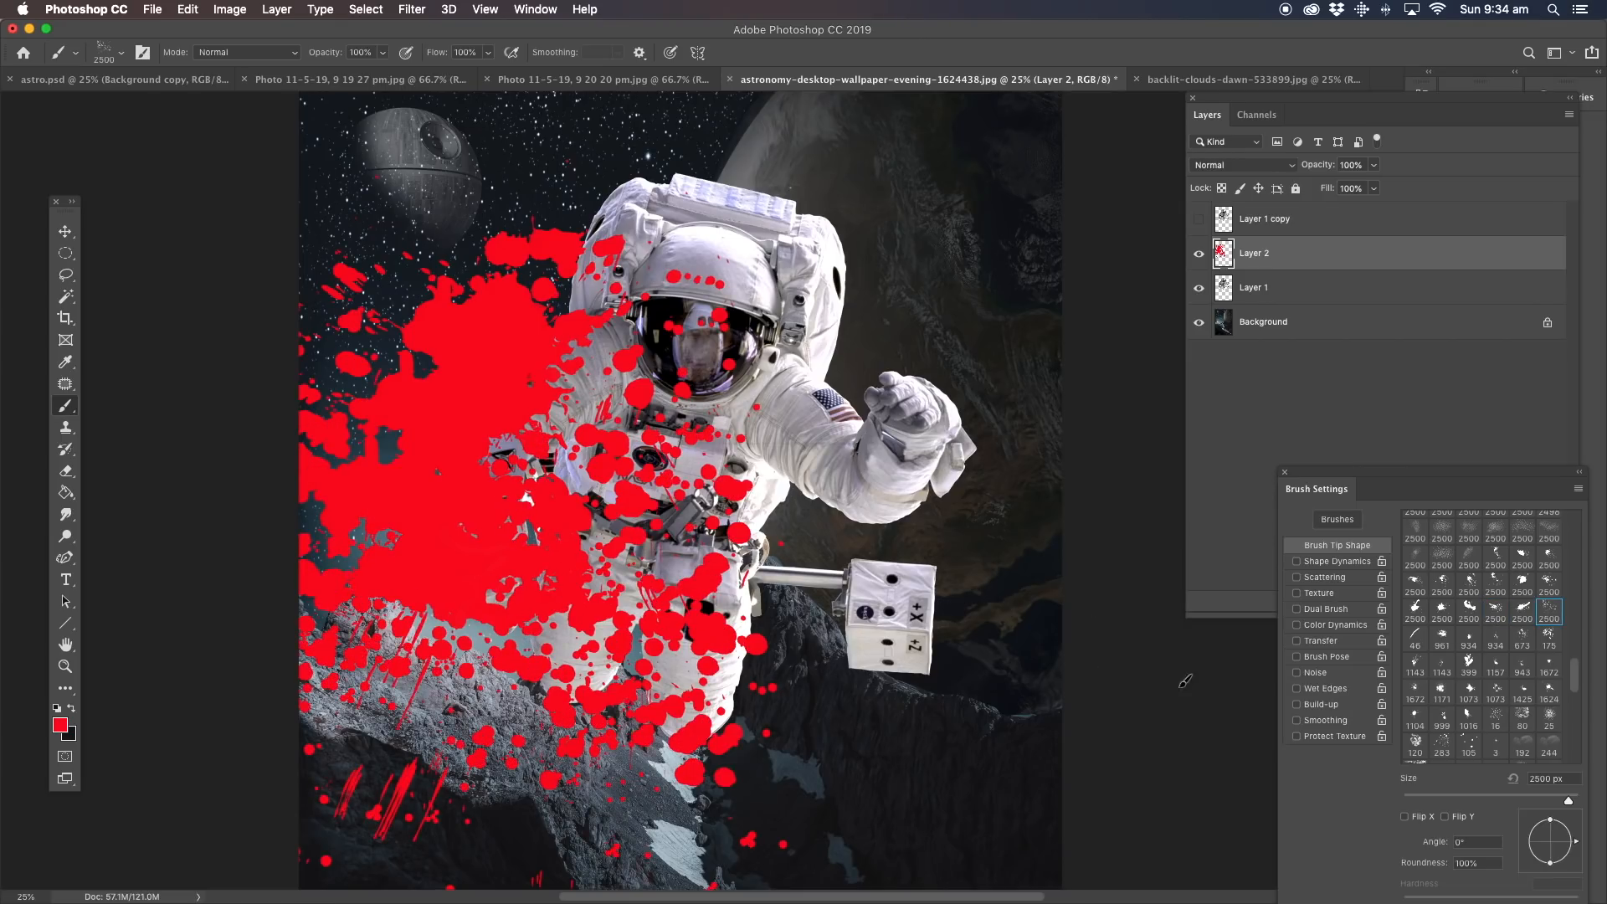
Stamp a finer 2500 px speckled splatter tip repeatedly over the astronaut's torso, helmet and legs and the area around them.
click(1443, 559)
click(568, 429)
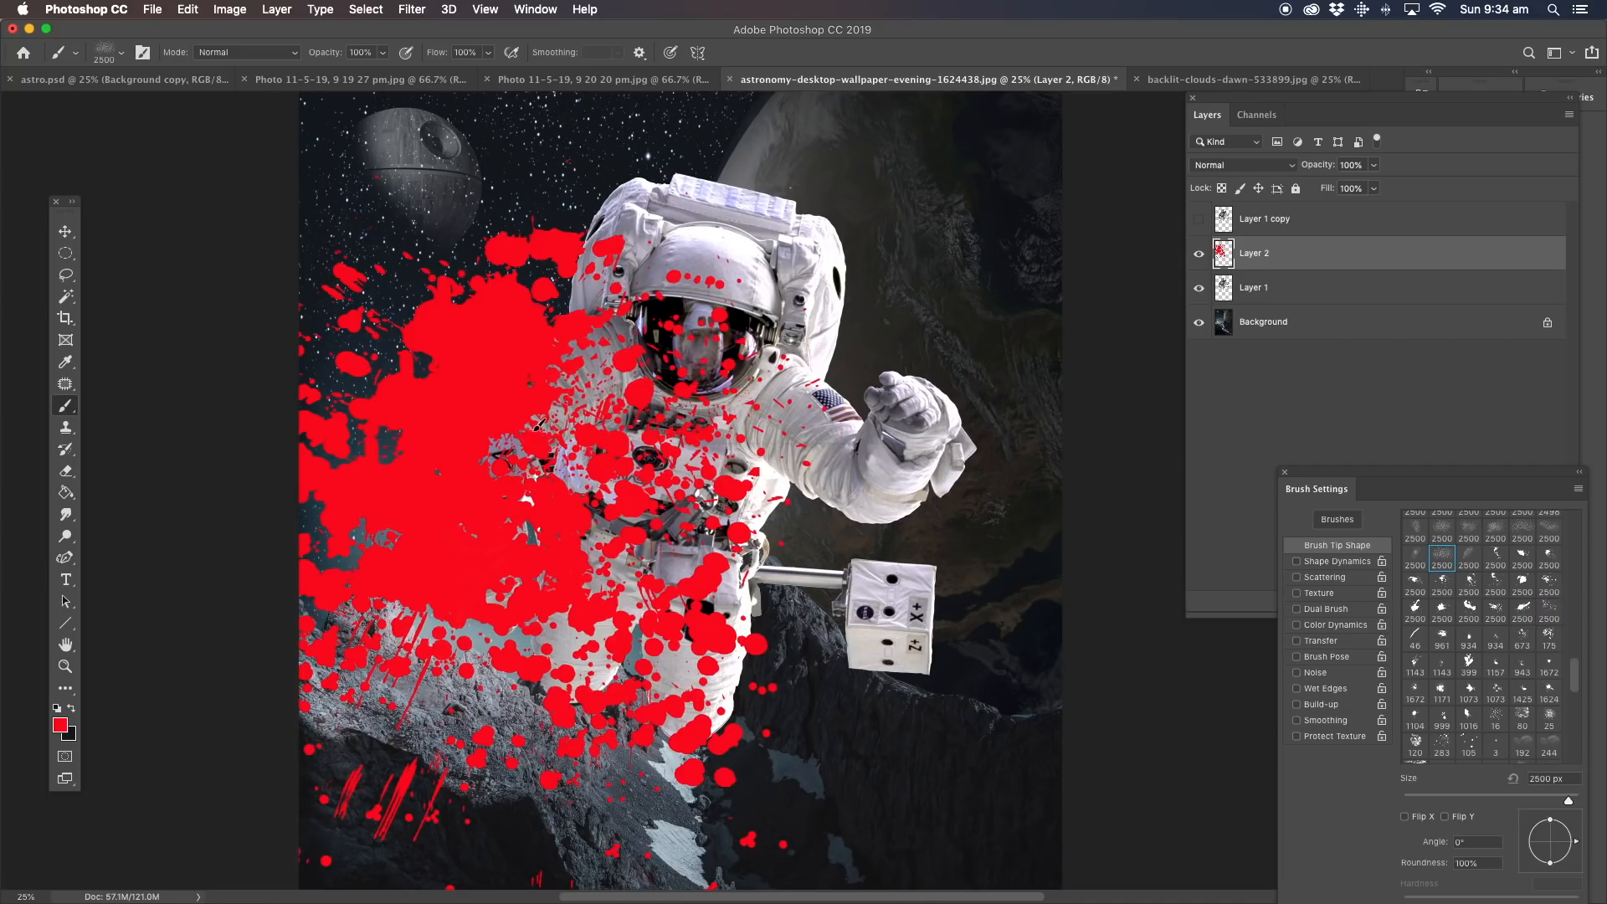
click(490, 334)
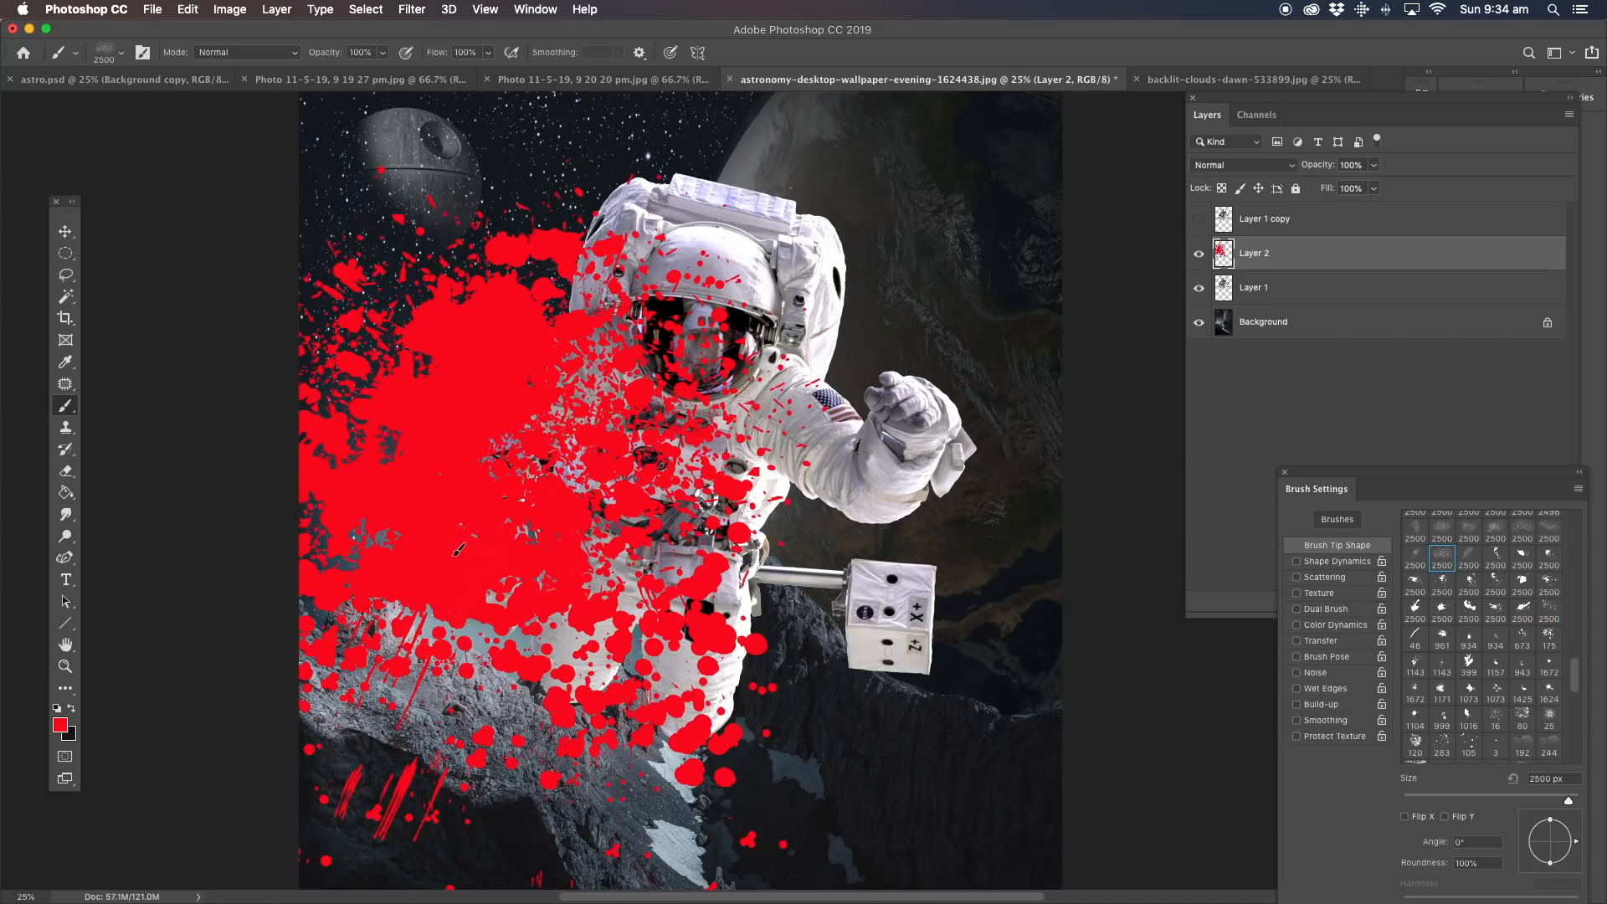
click(459, 549)
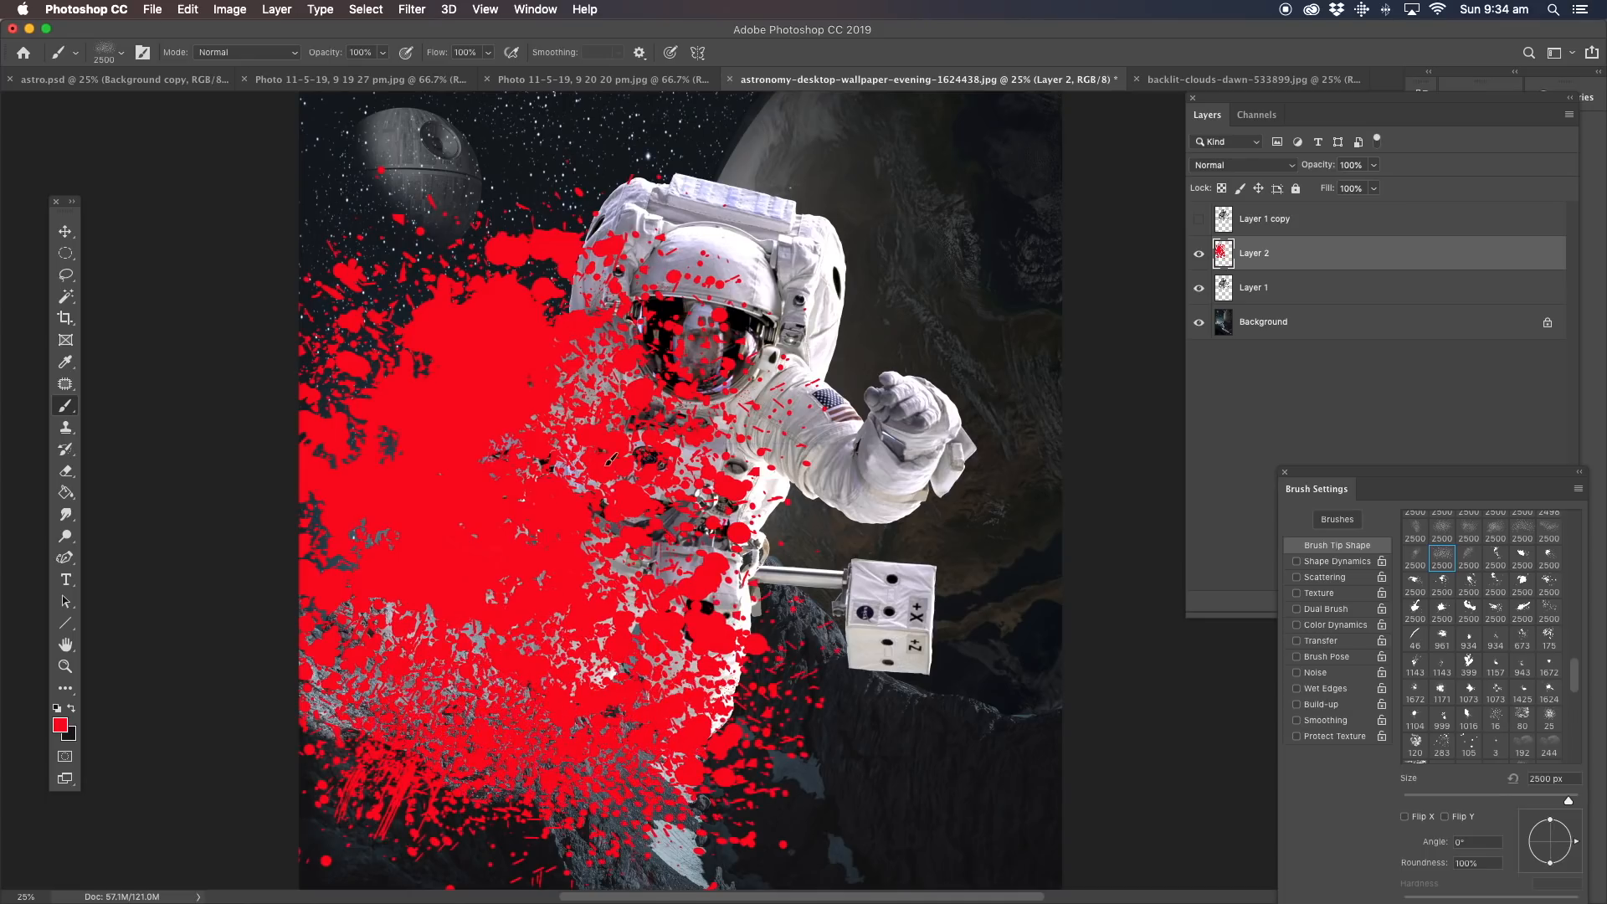
click(638, 358)
click(561, 268)
click(541, 270)
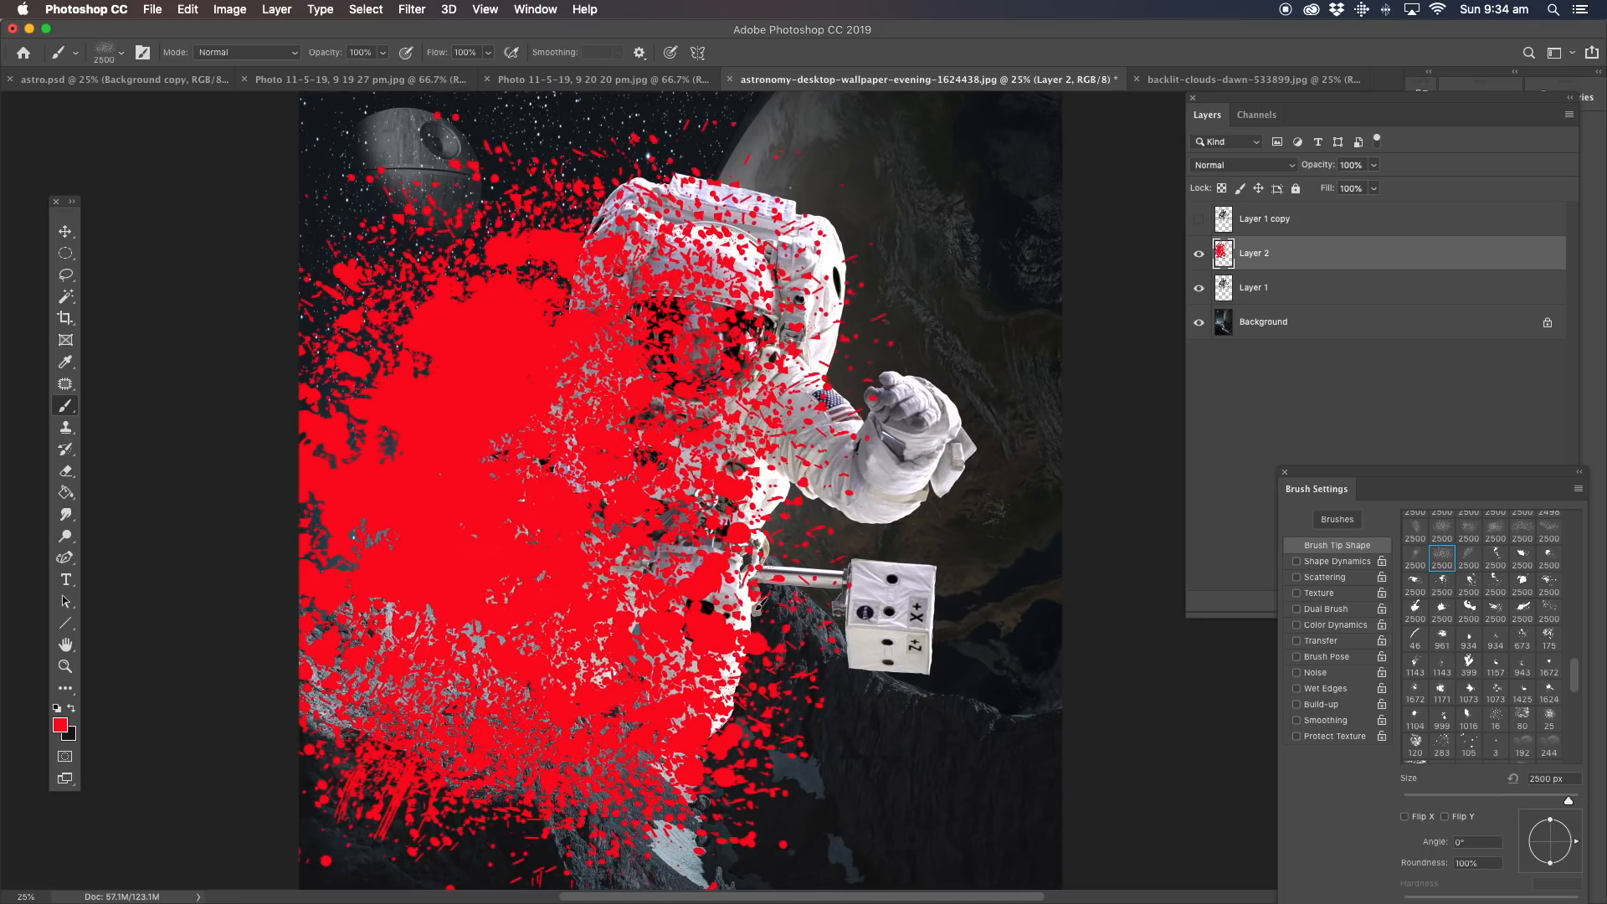
click(758, 611)
click(699, 763)
click(502, 755)
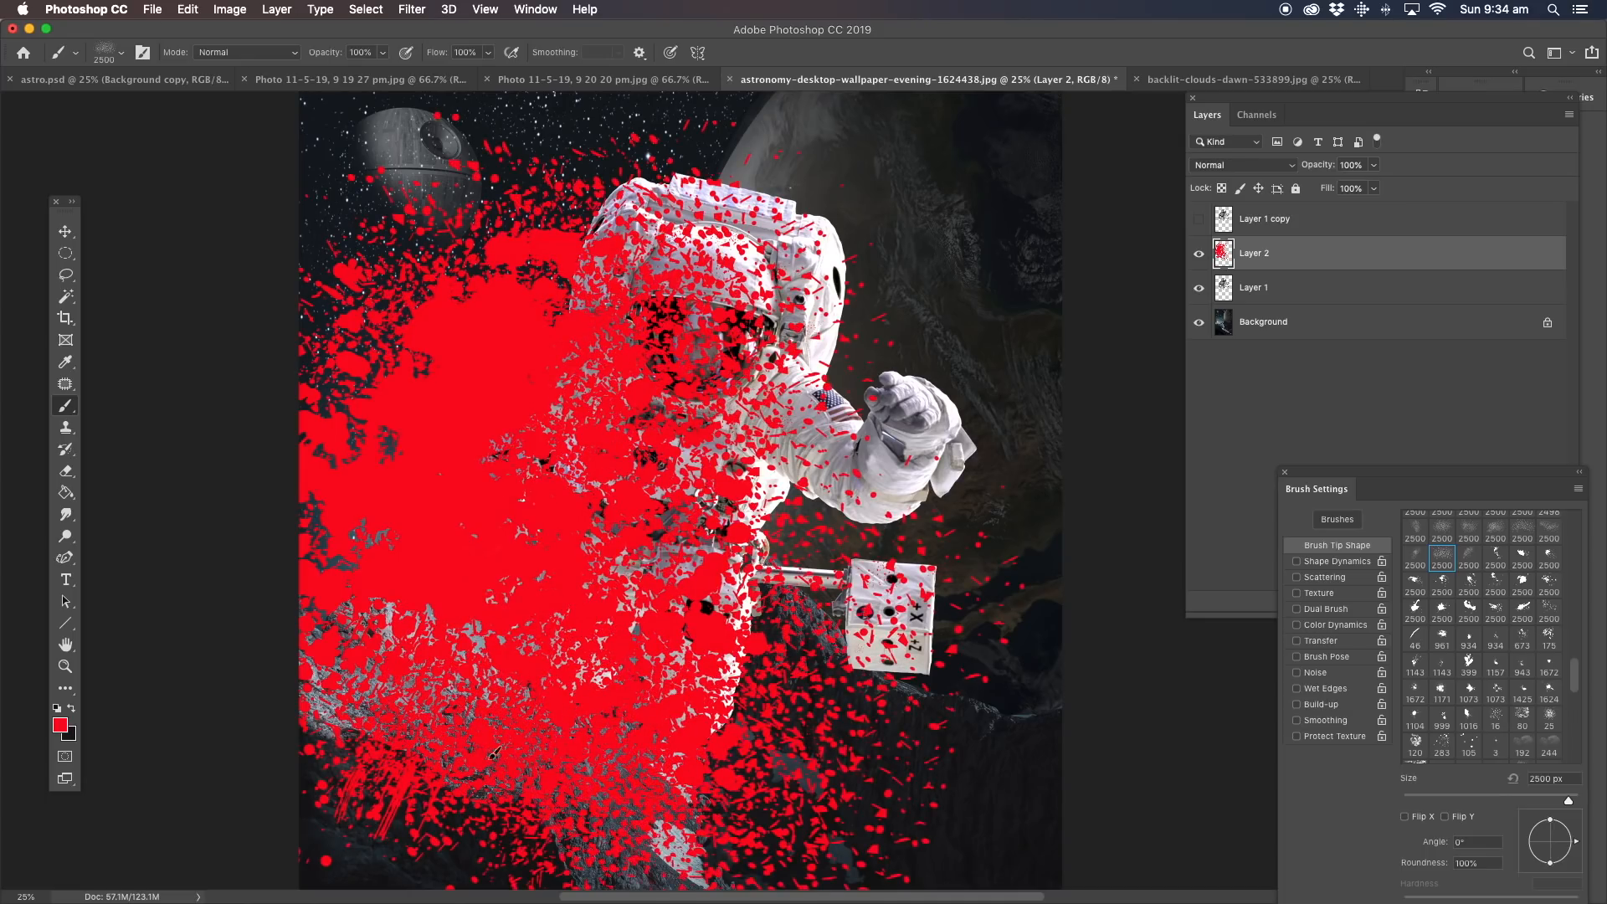
Scale the red splatter to about 62% width and 88% height, and place it over the left half of the astronaut.
click(64, 667)
alt+click(600, 559)
drag(845, 542, 774, 540)
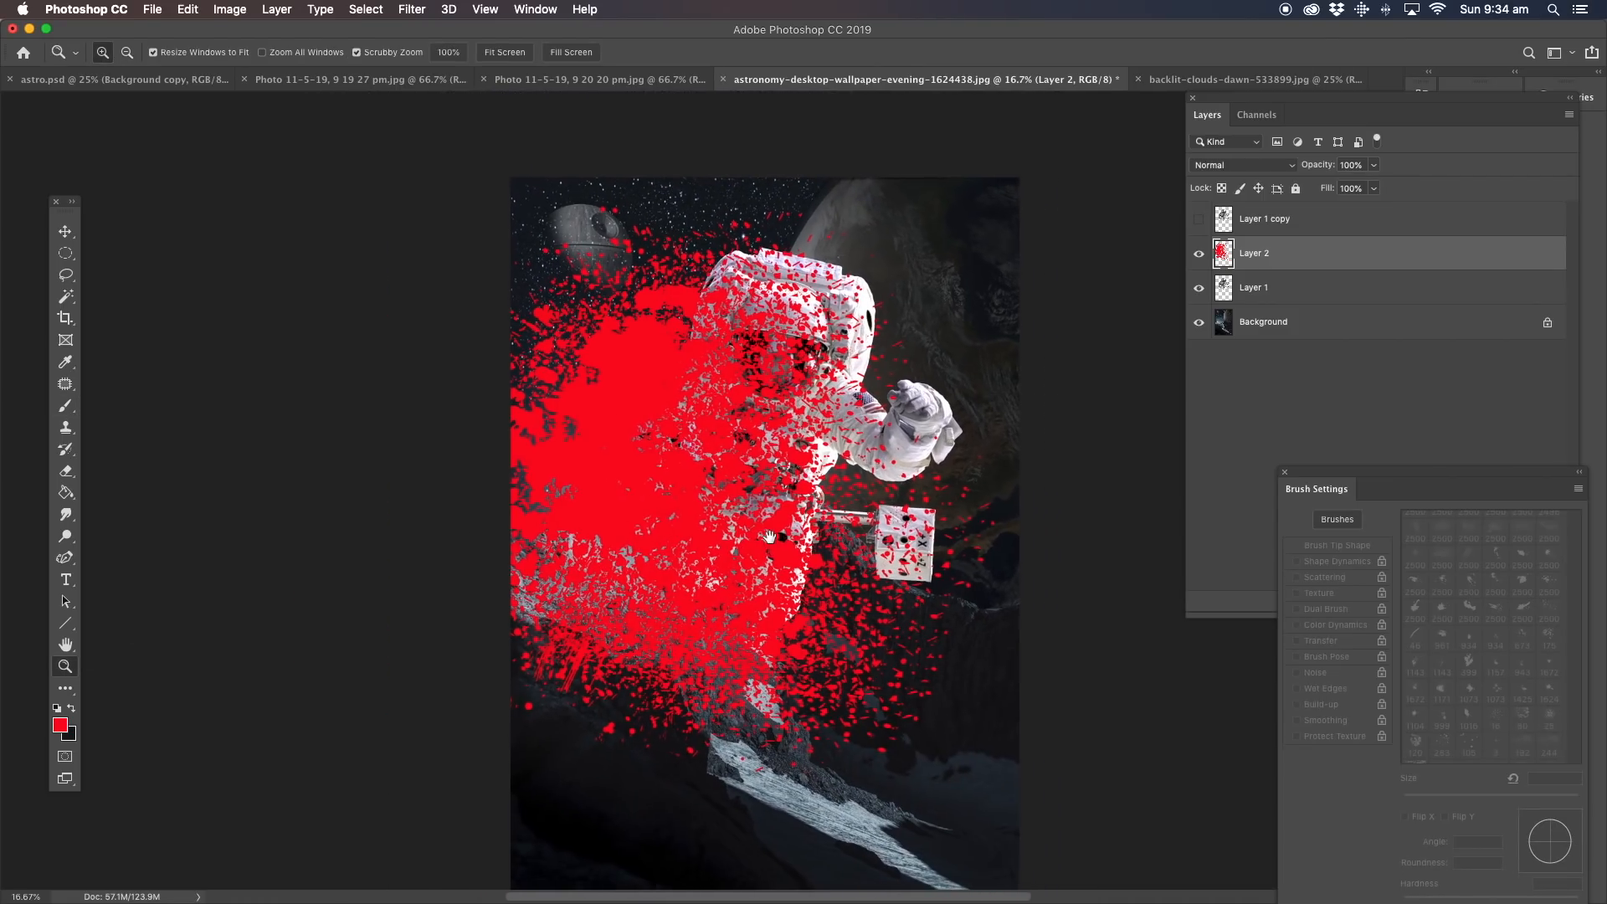
click(67, 231)
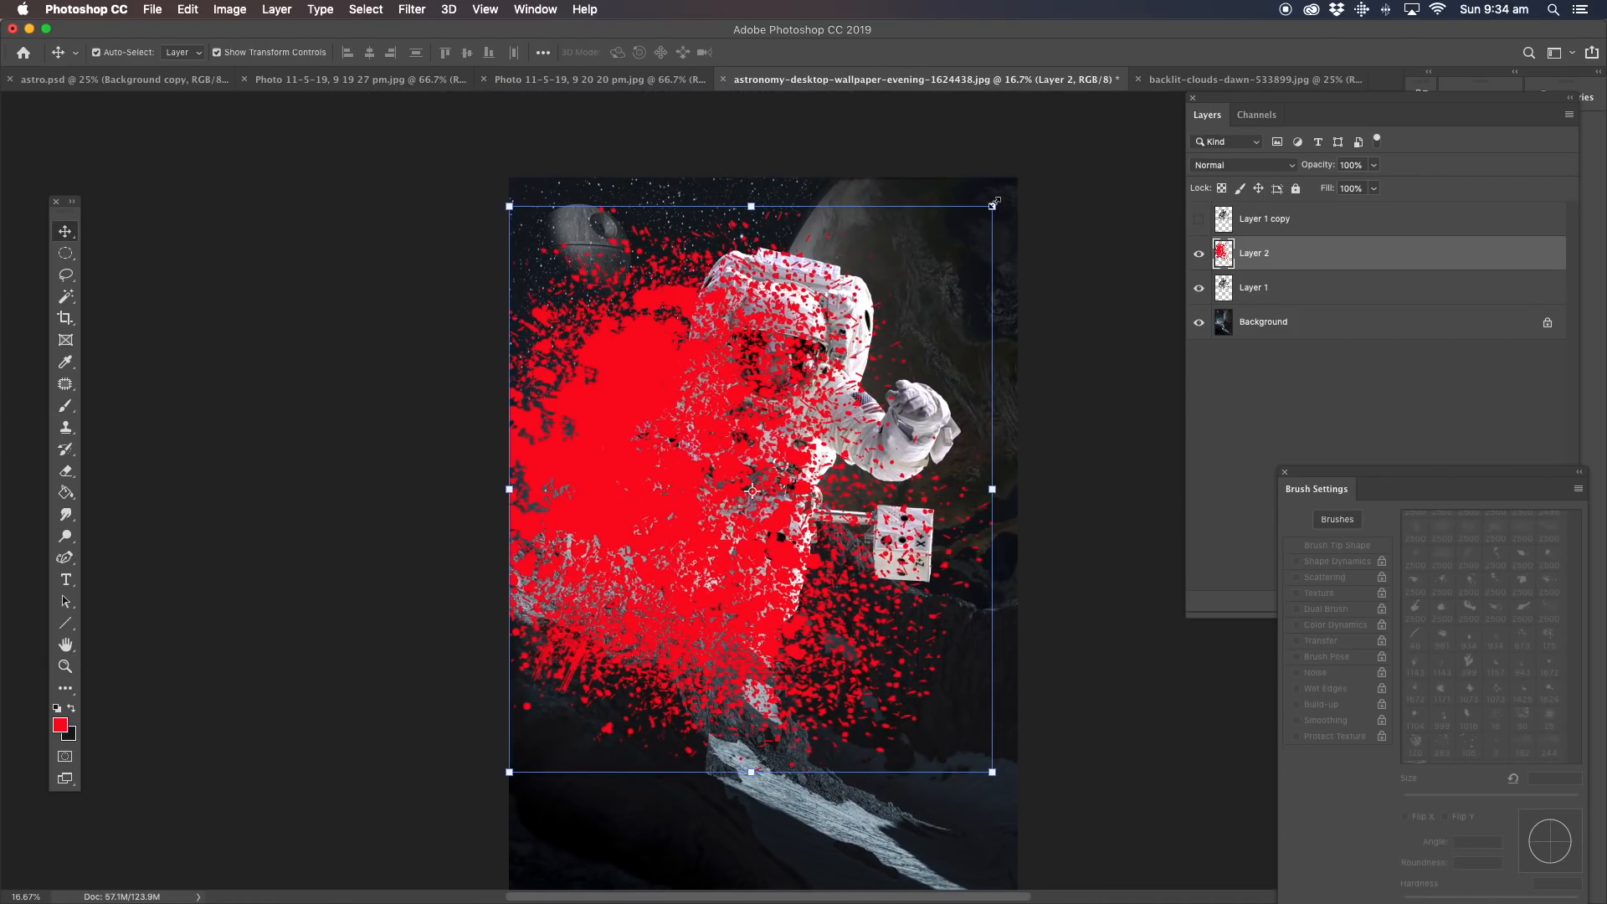
drag(993, 206, 809, 419)
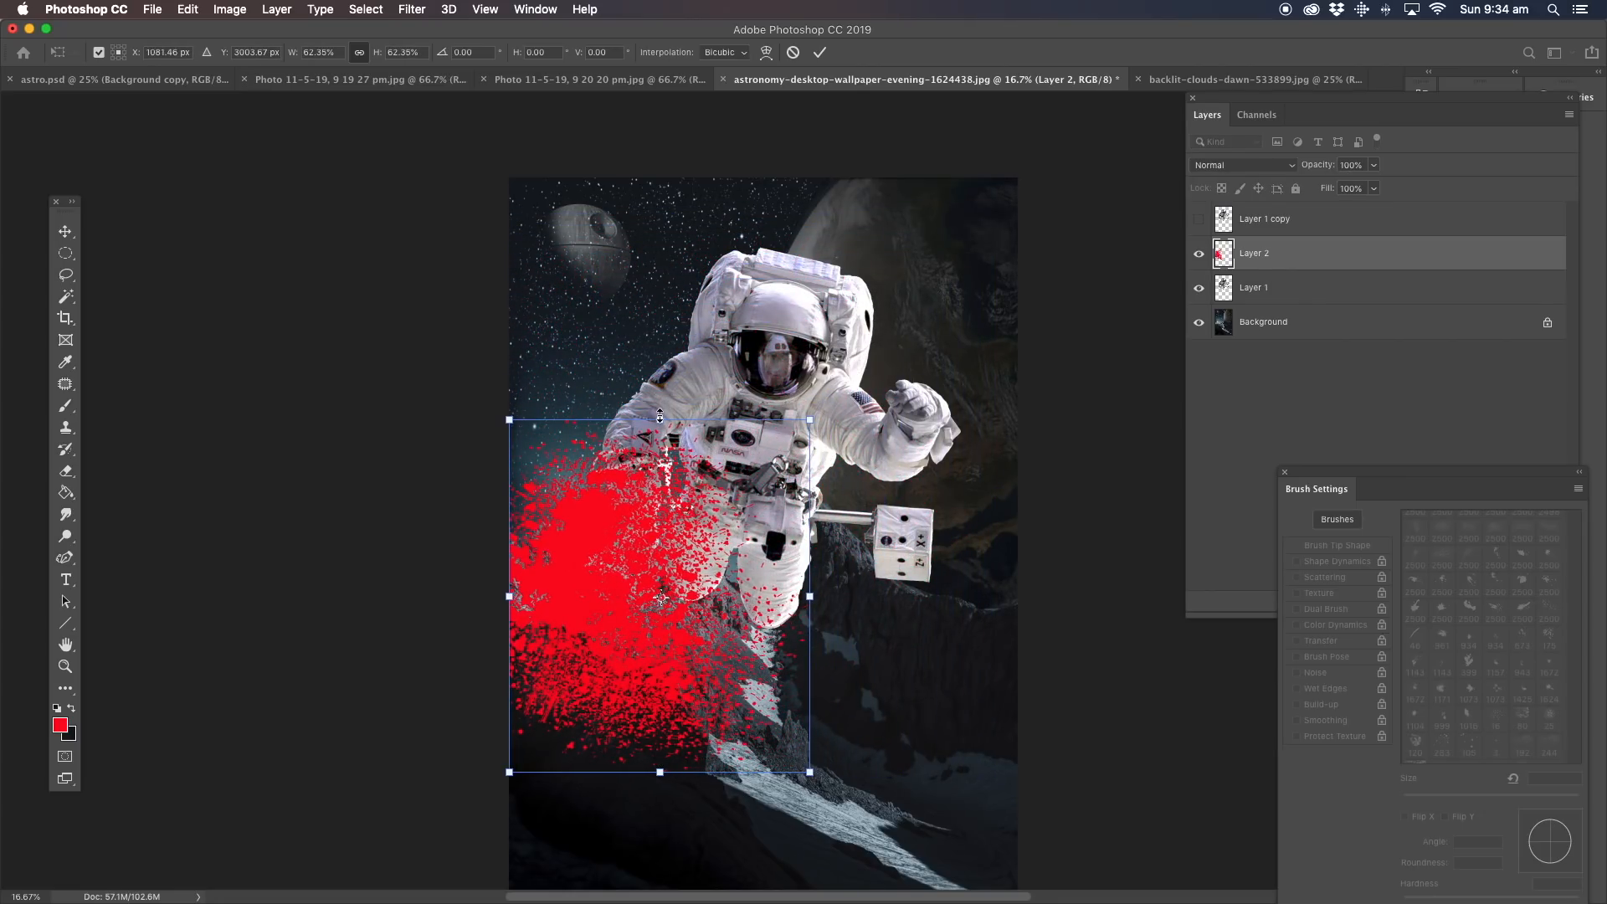
drag(661, 419, 661, 268)
drag(620, 464, 636, 400)
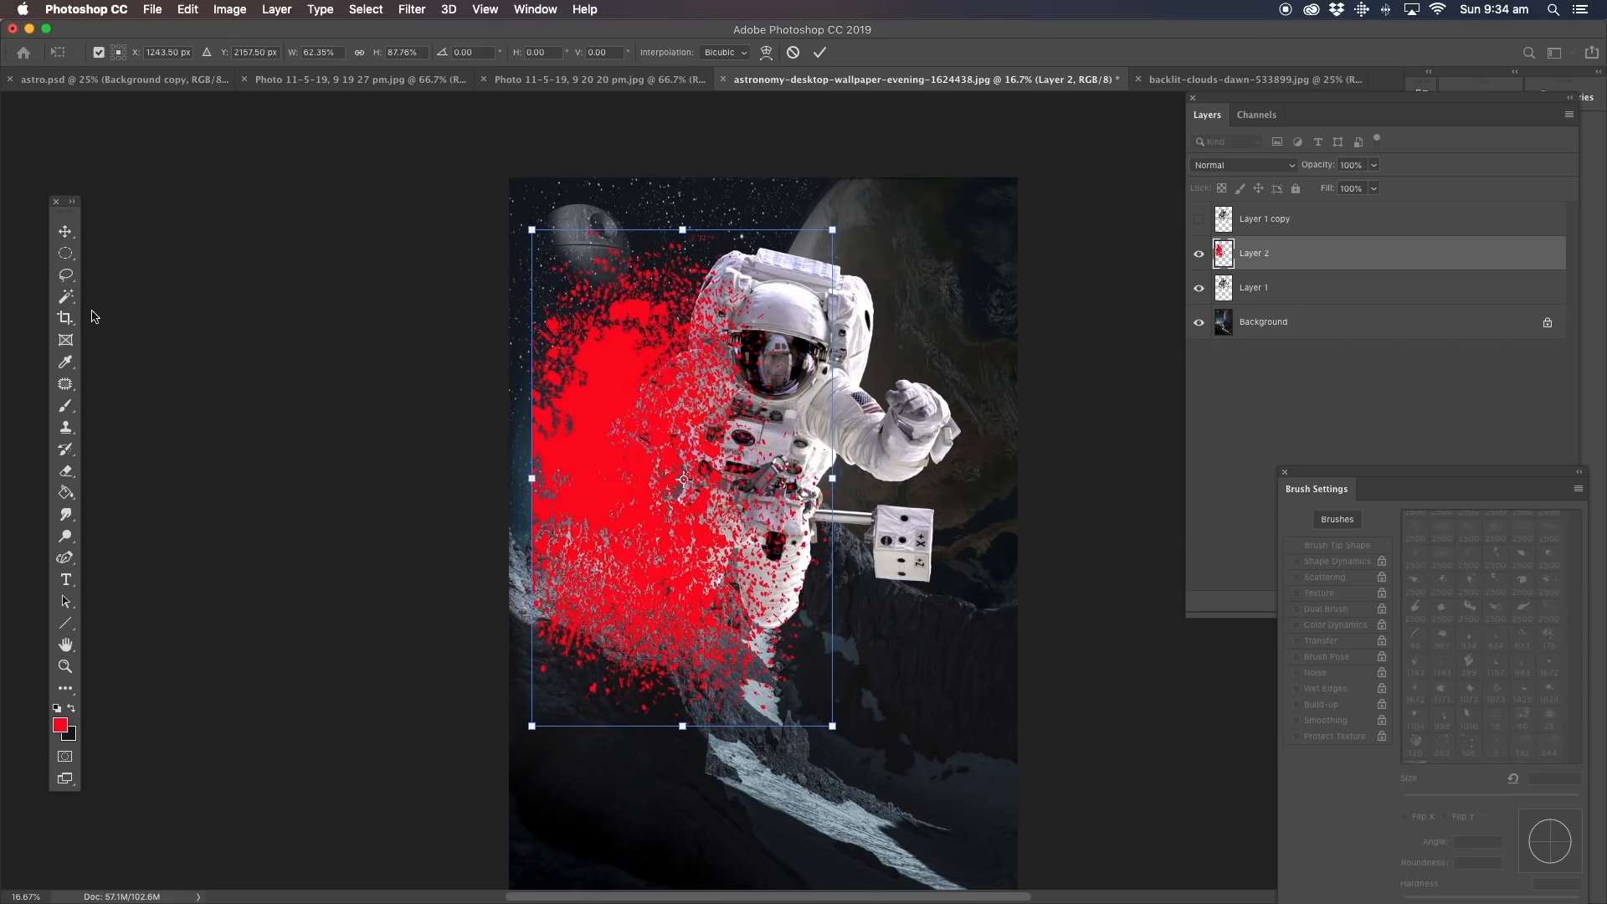
click(66, 275)
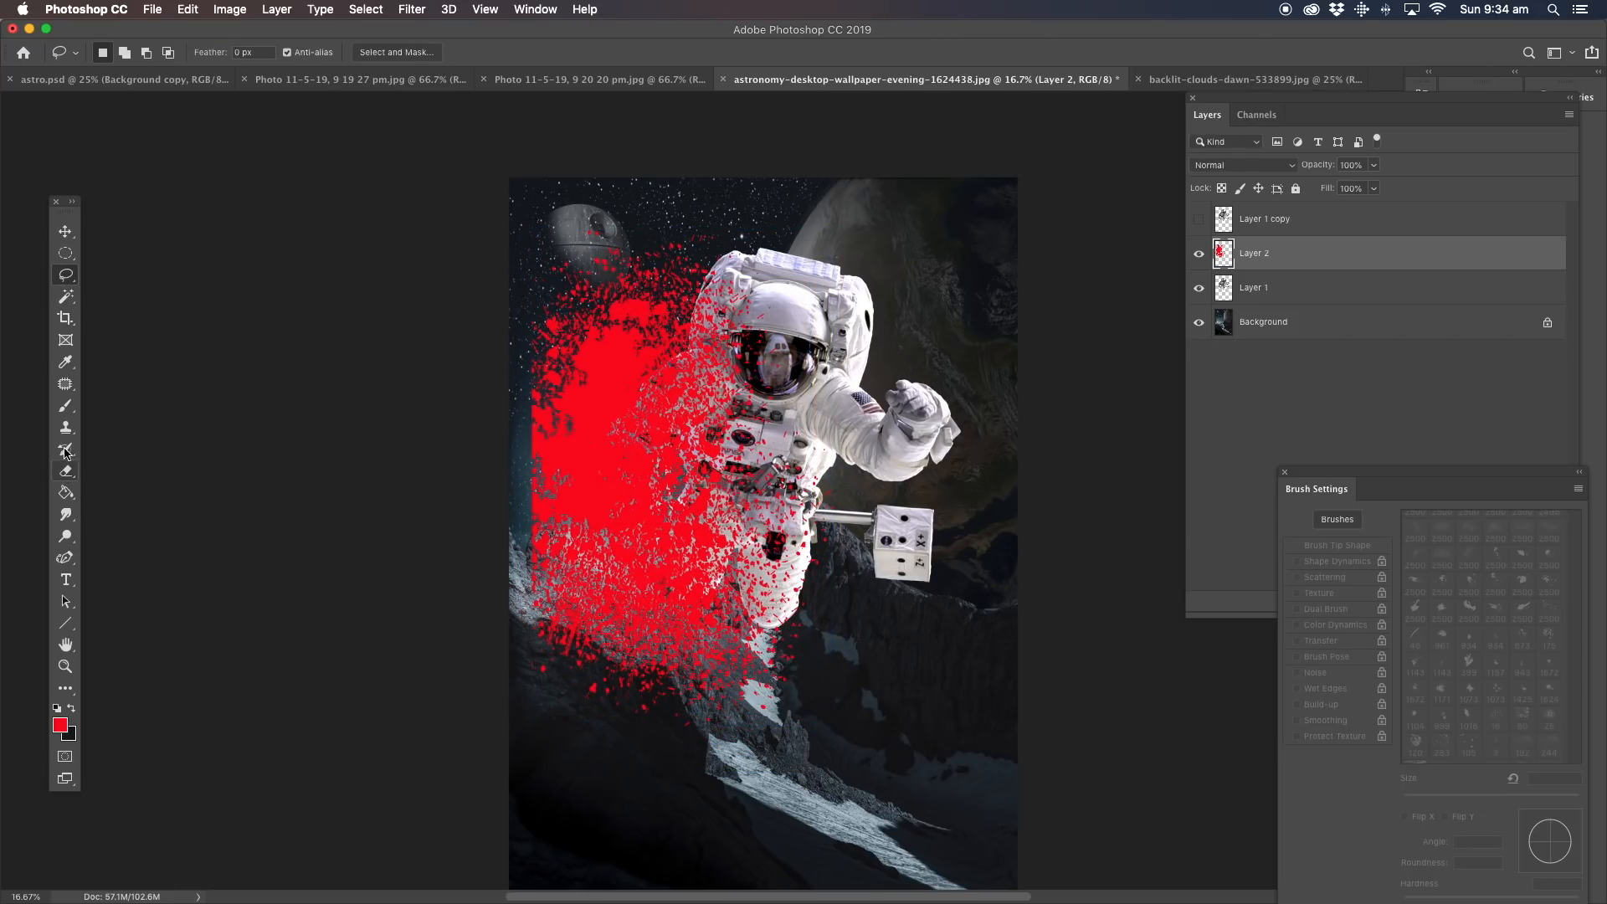
Stamp extra red splatters with the 2500 px brush over the astronaut's torso, legs and helmet on Layer 2.
click(66, 405)
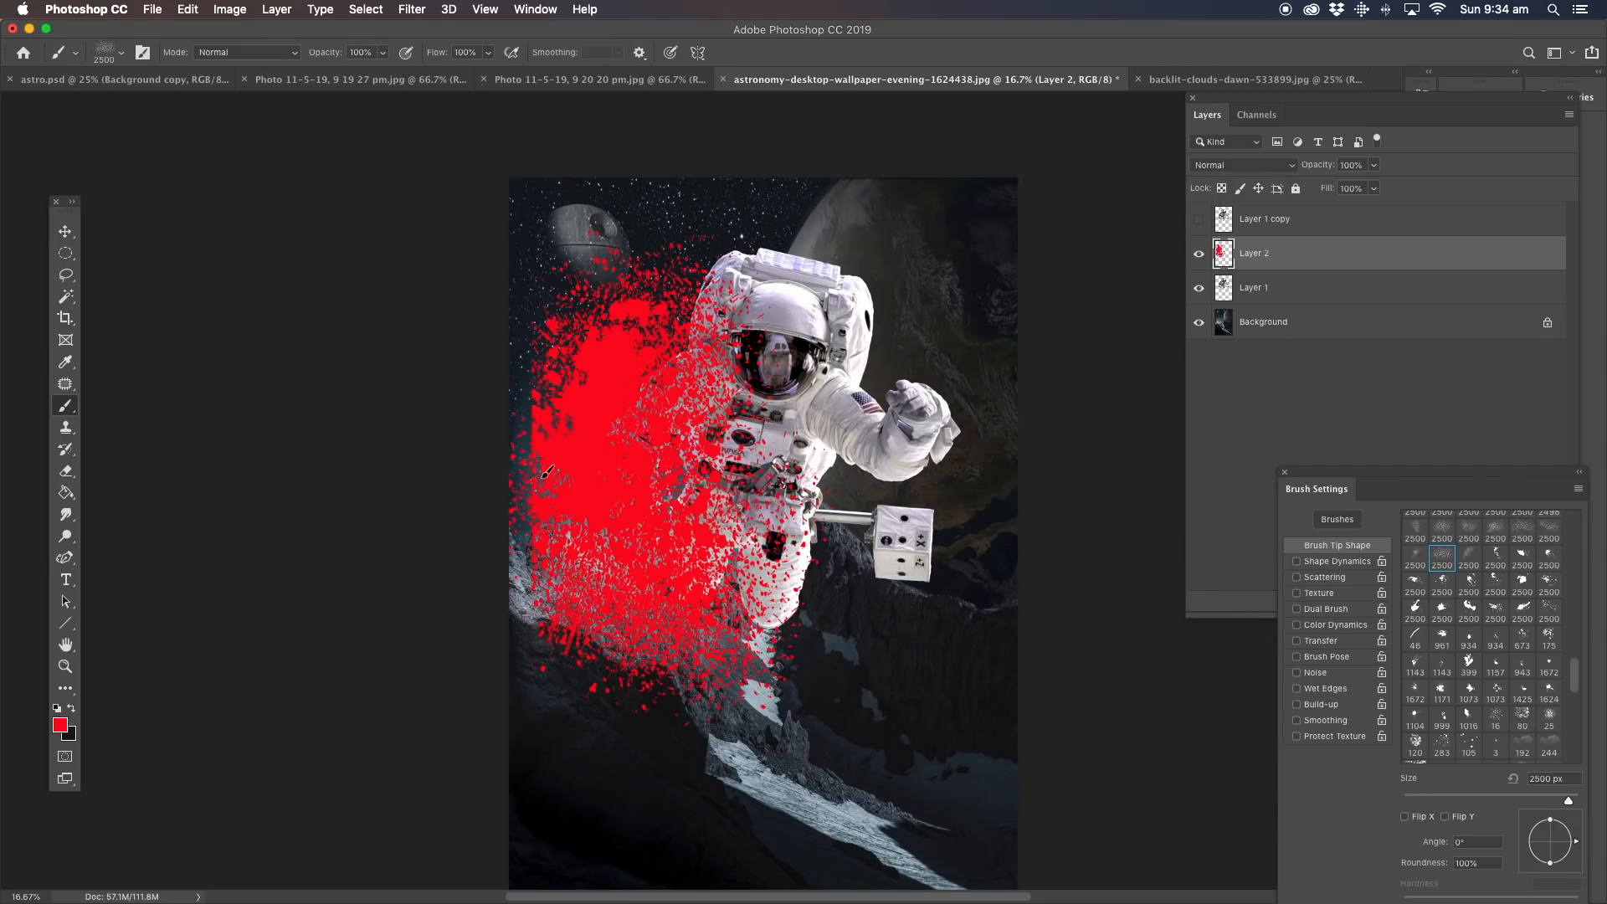
mouse_move(702, 458)
mouse_down()
mouse_move(715, 582)
mouse_move(678, 633)
mouse_move(609, 634)
mouse_up()
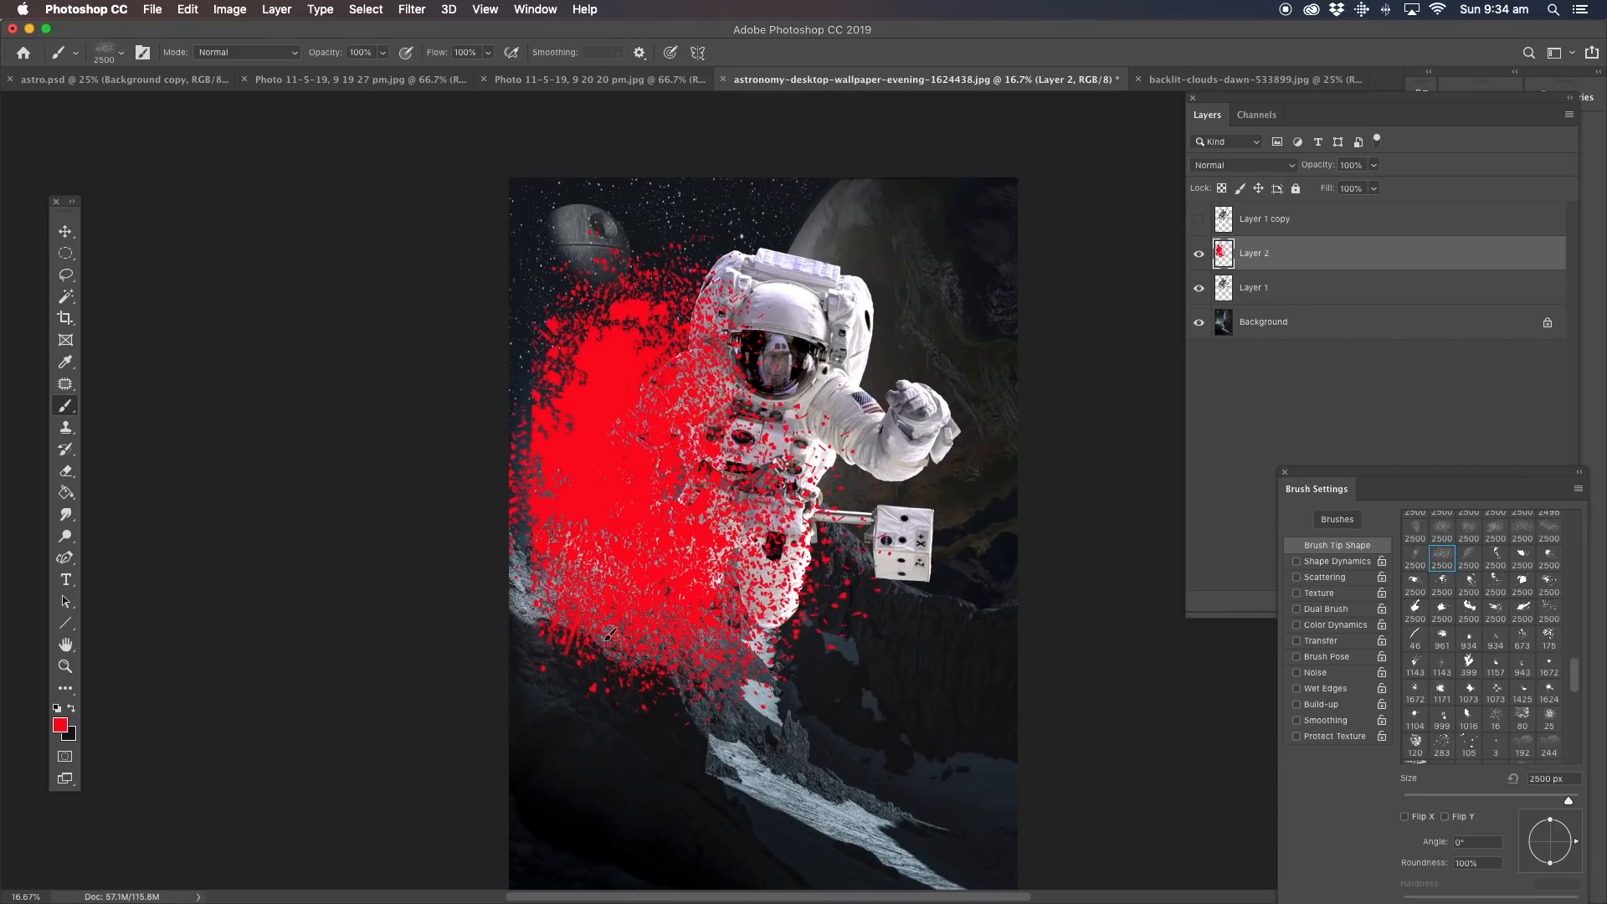
drag(689, 299, 633, 280)
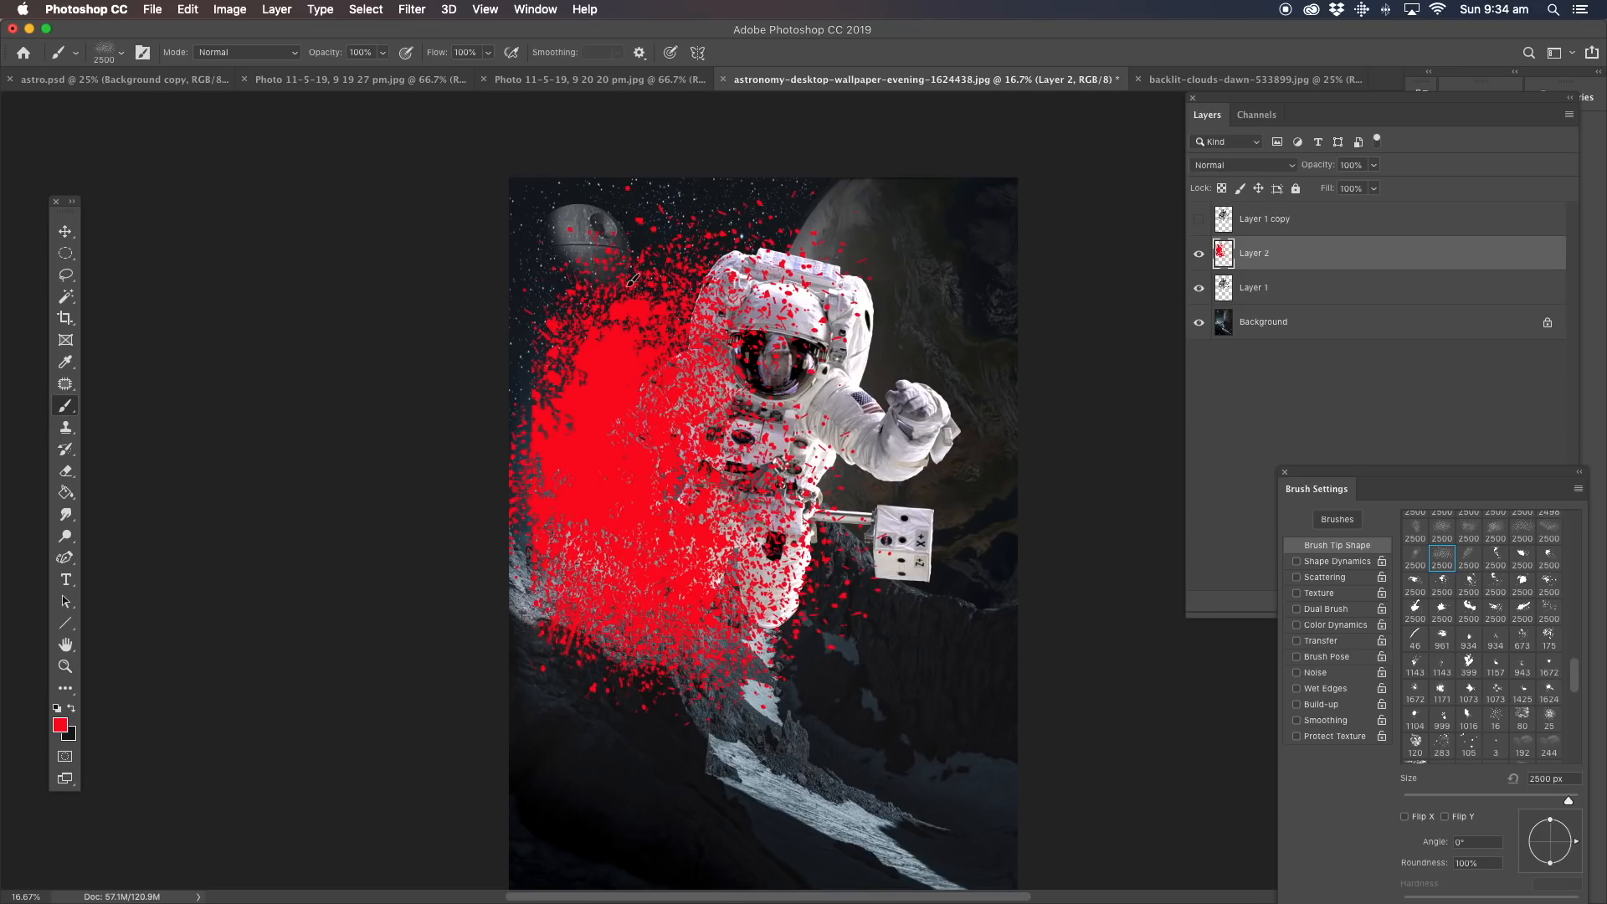
Hide the Background layer and select the red splatter with Color Range, using Sampled Colors and fuzziness 200.
click(1200, 322)
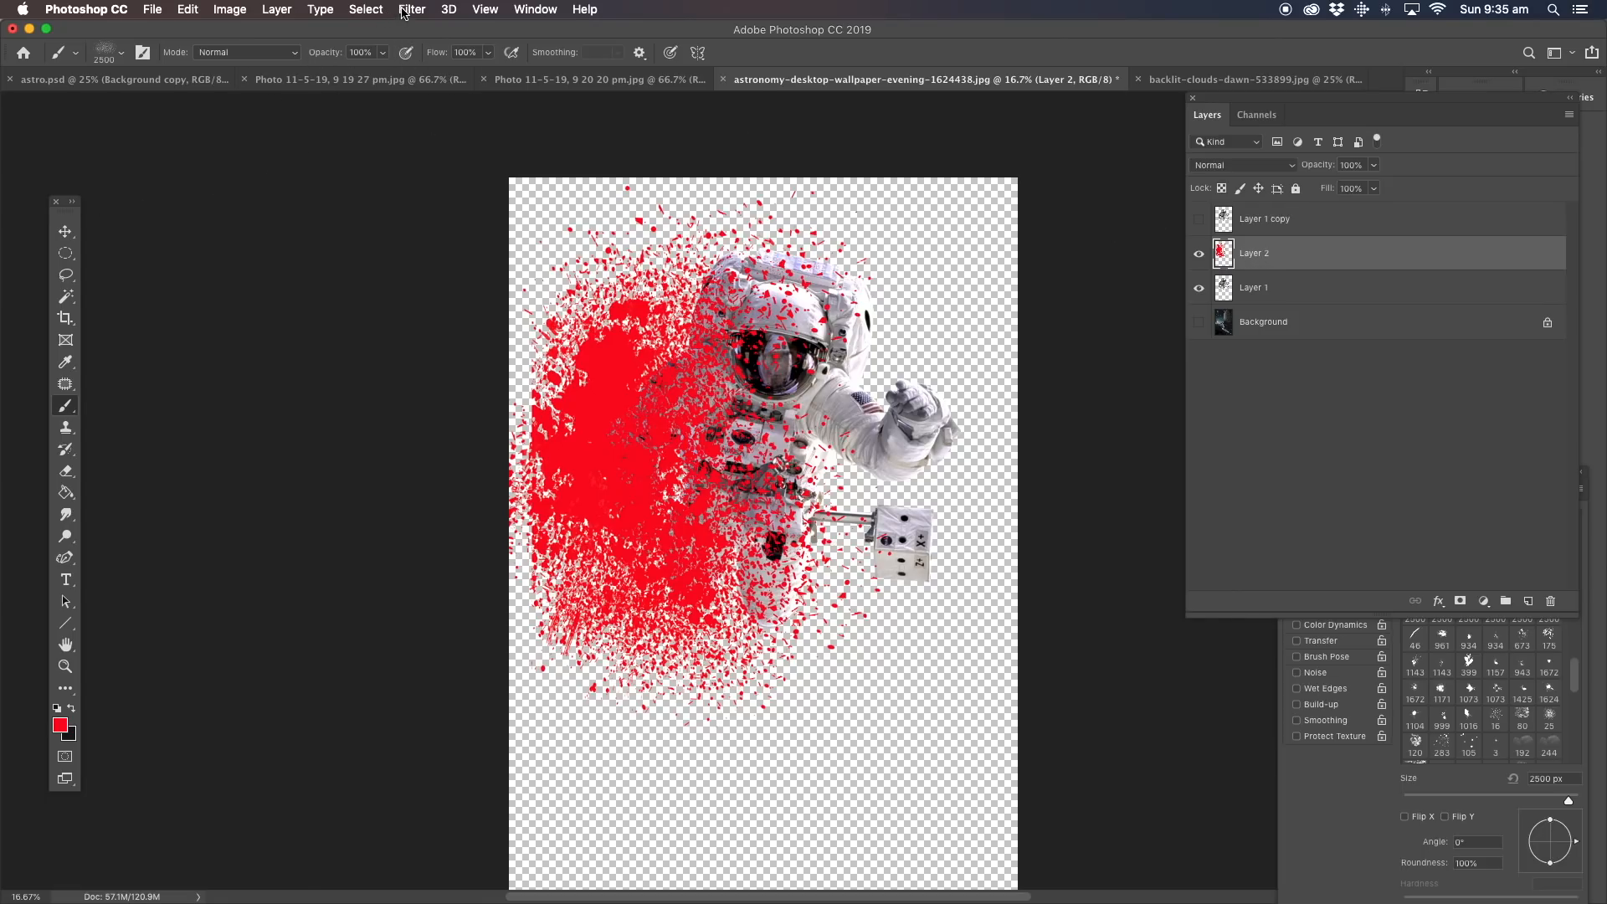
click(355, 10)
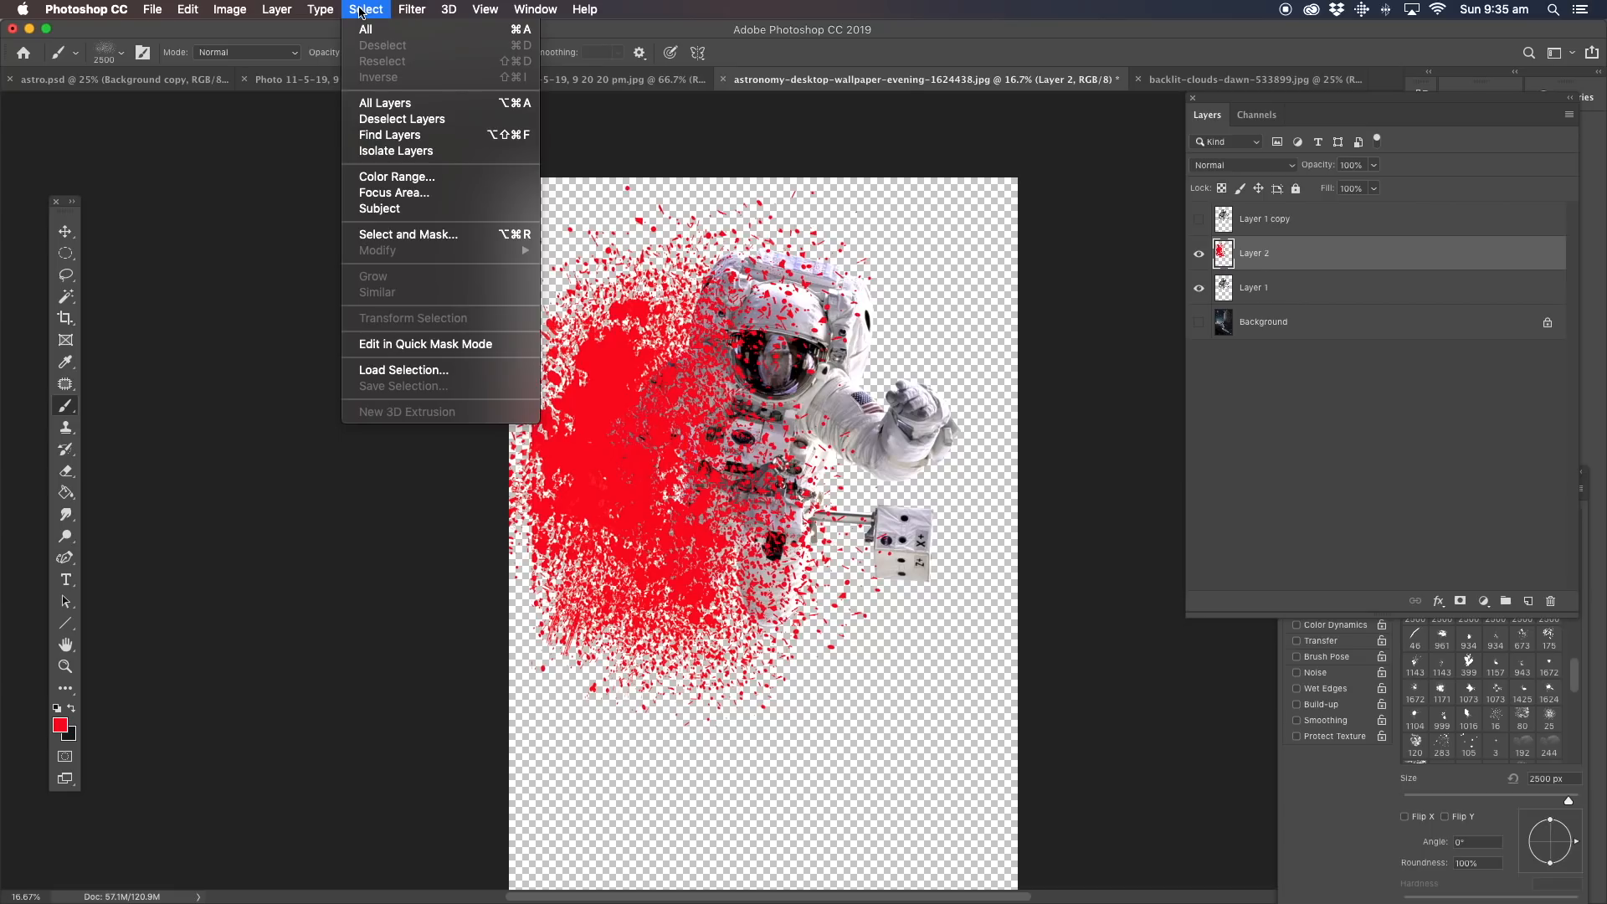
click(416, 178)
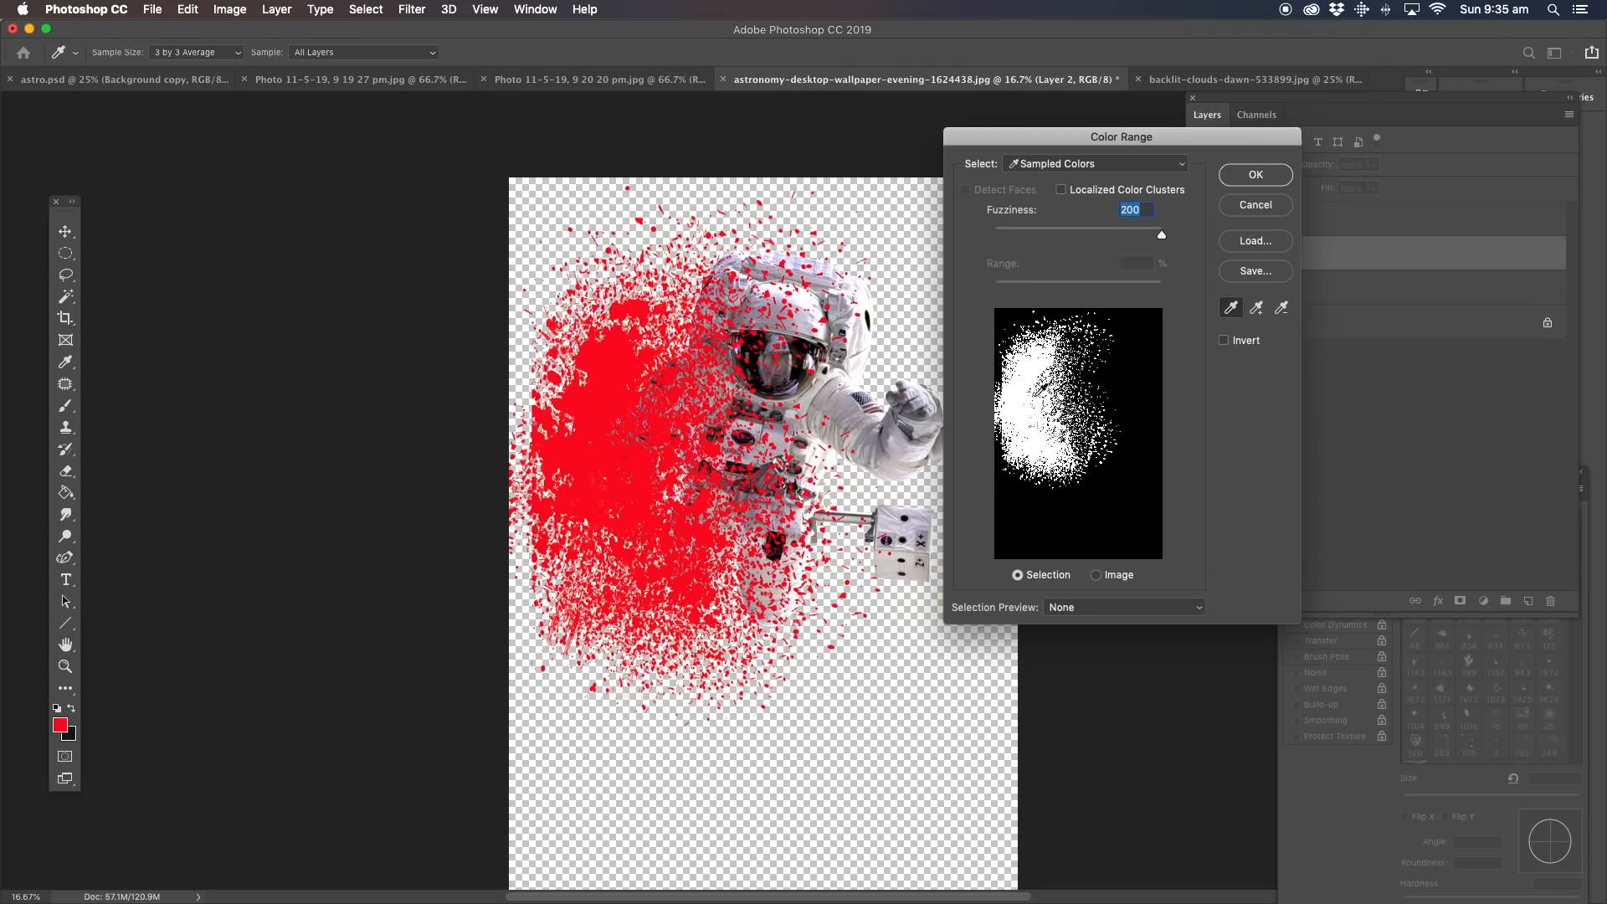
click(1267, 178)
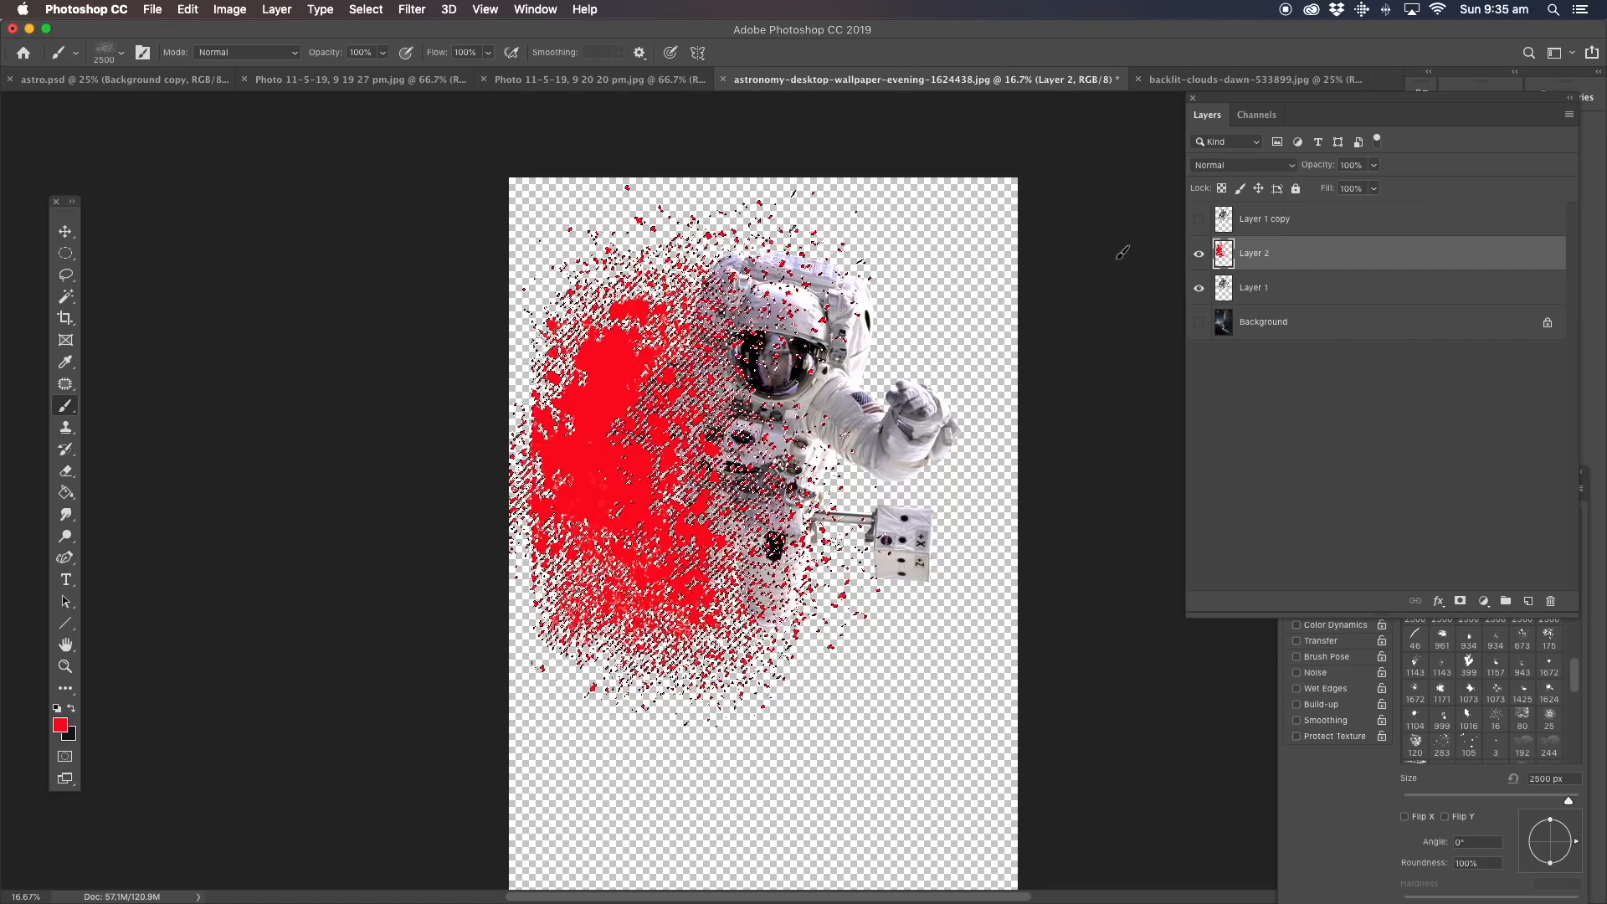
Cut the selected splatter shapes out of the astronaut on Layer 1 and hide the red Layer 2.
click(1300, 223)
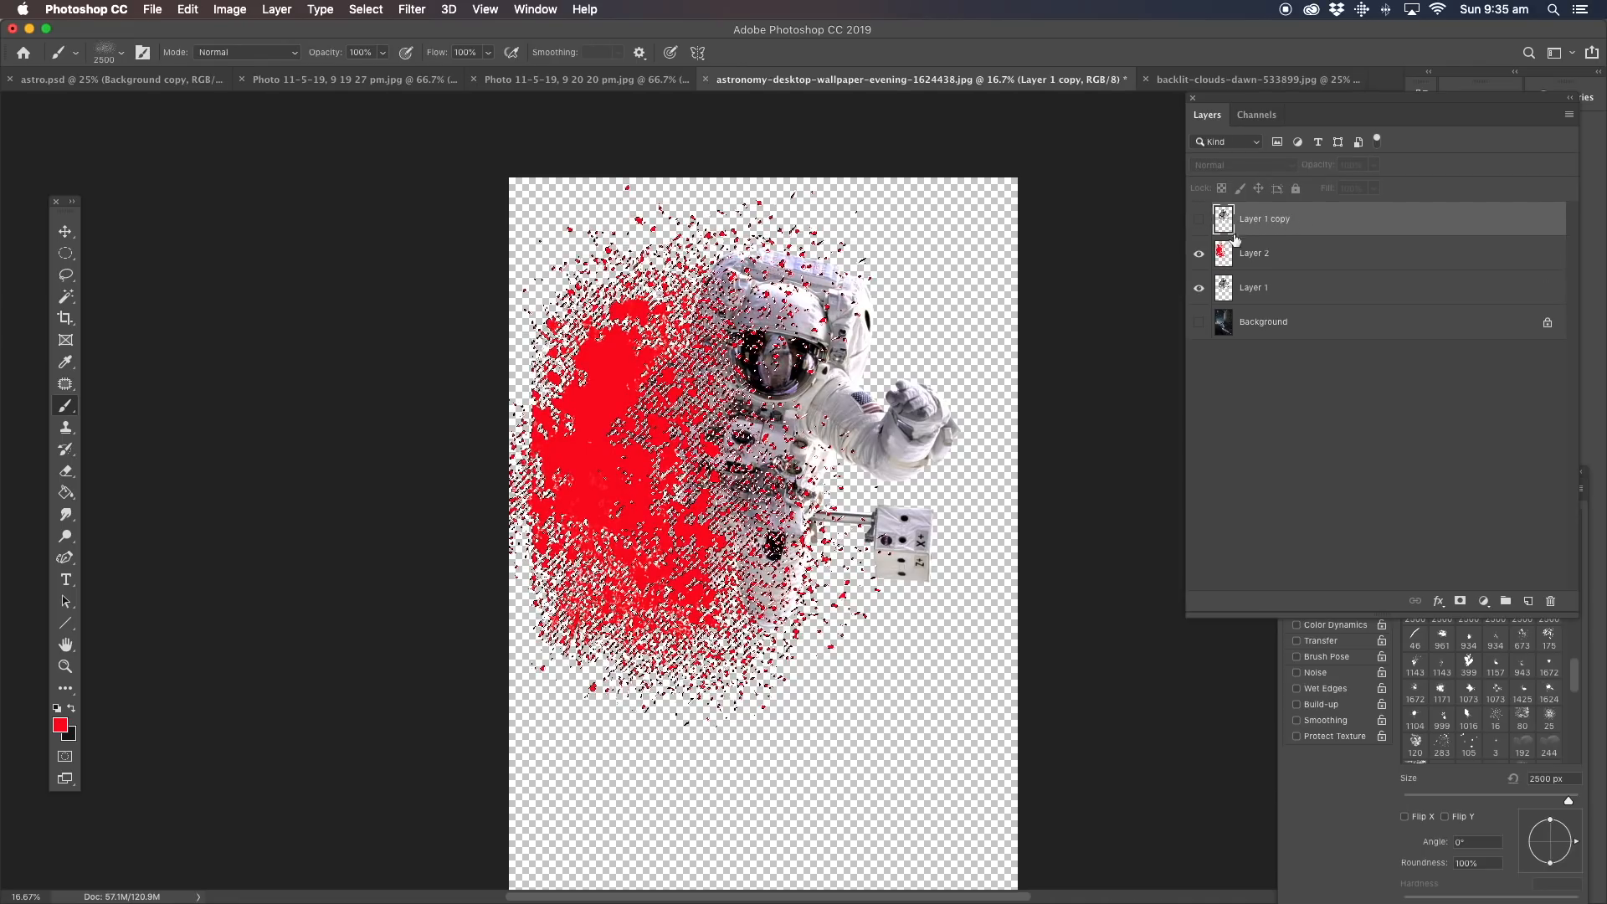
click(1273, 282)
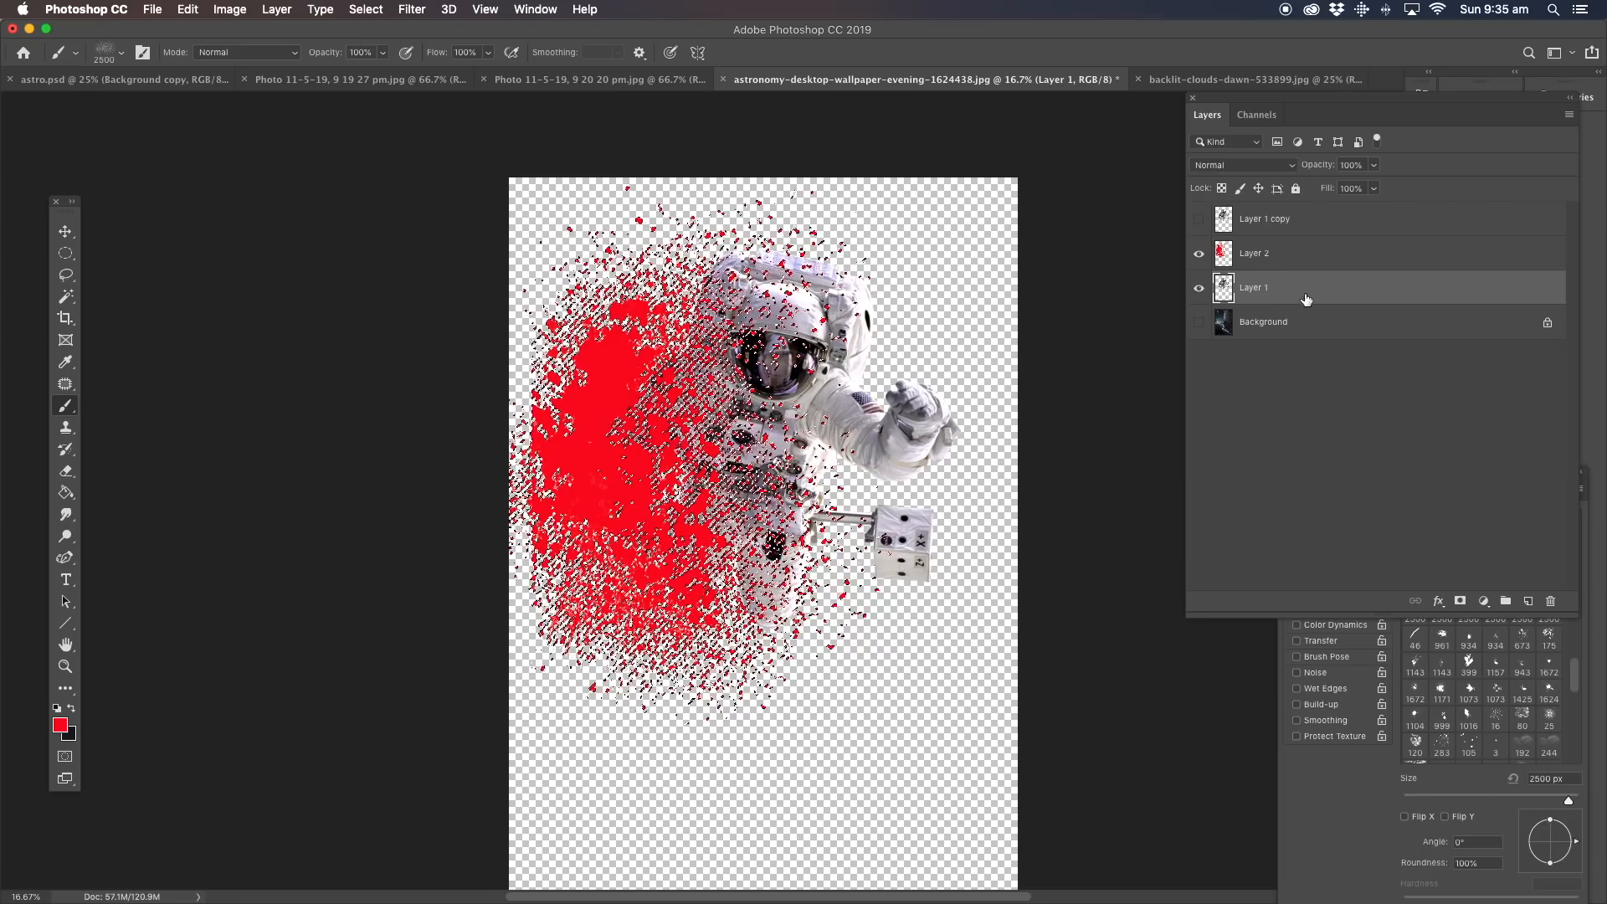
click(1257, 252)
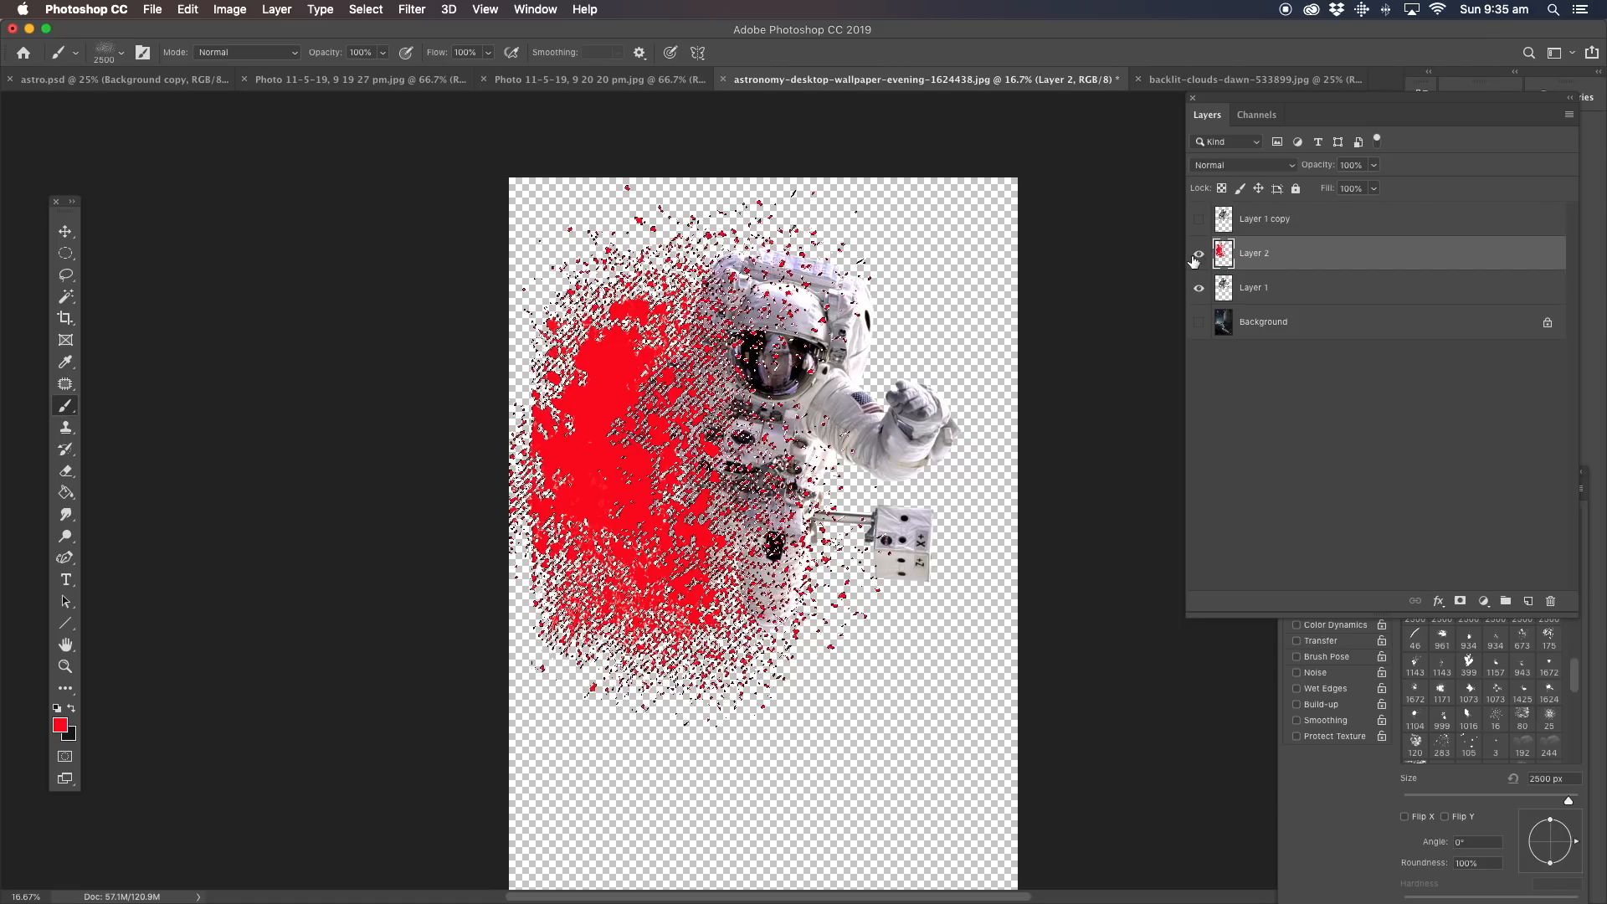
click(1260, 290)
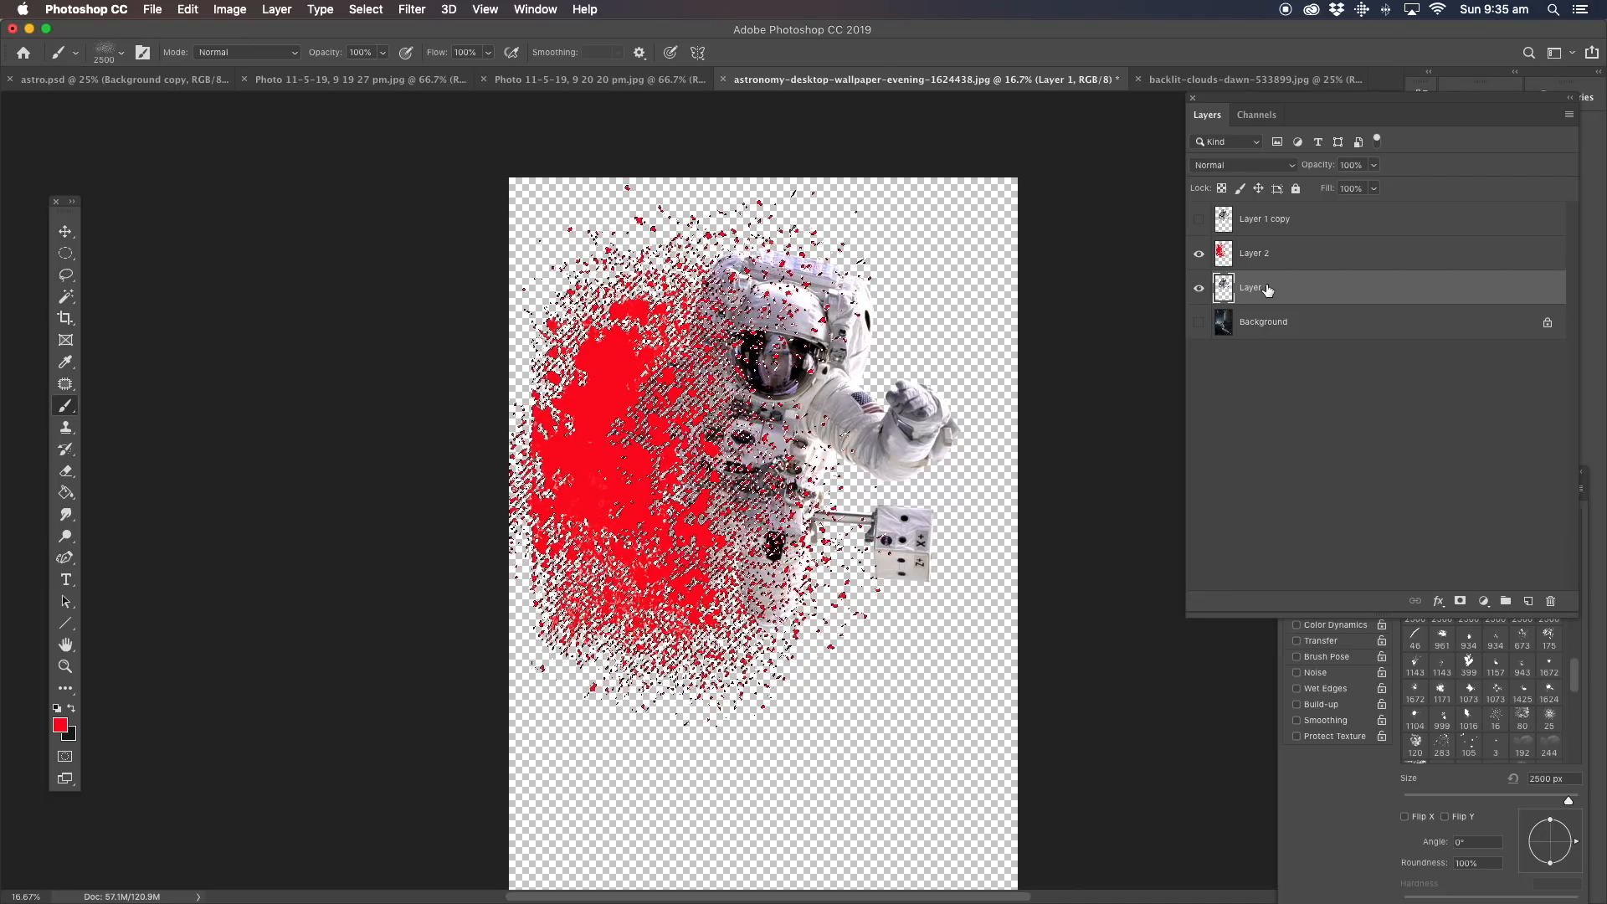
click(188, 10)
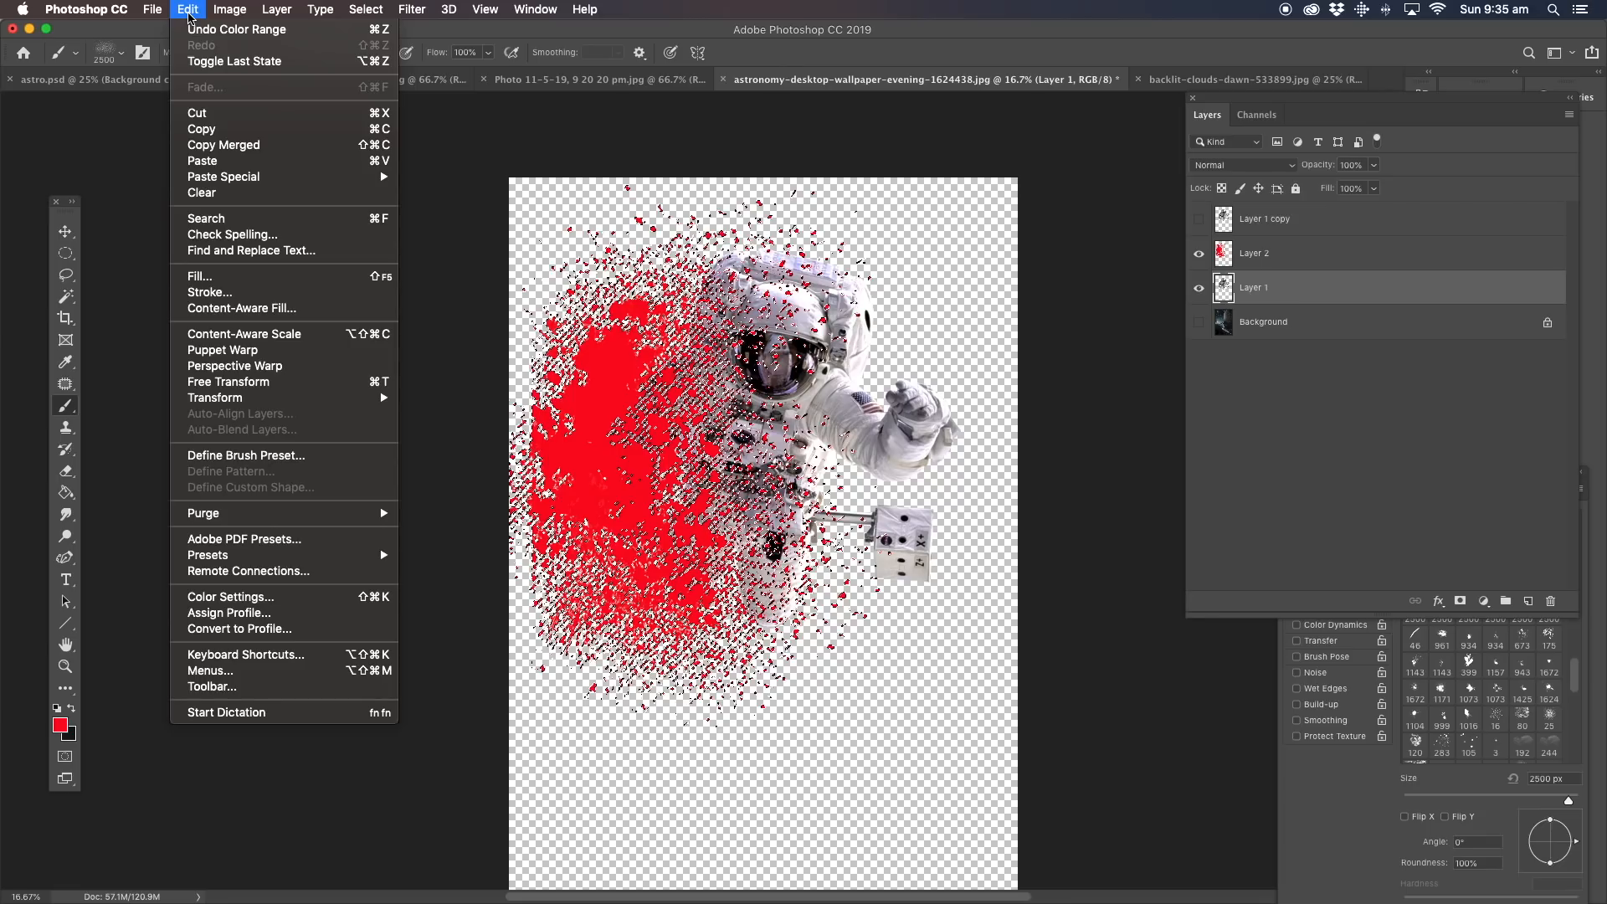
mouse_move(248, 180)
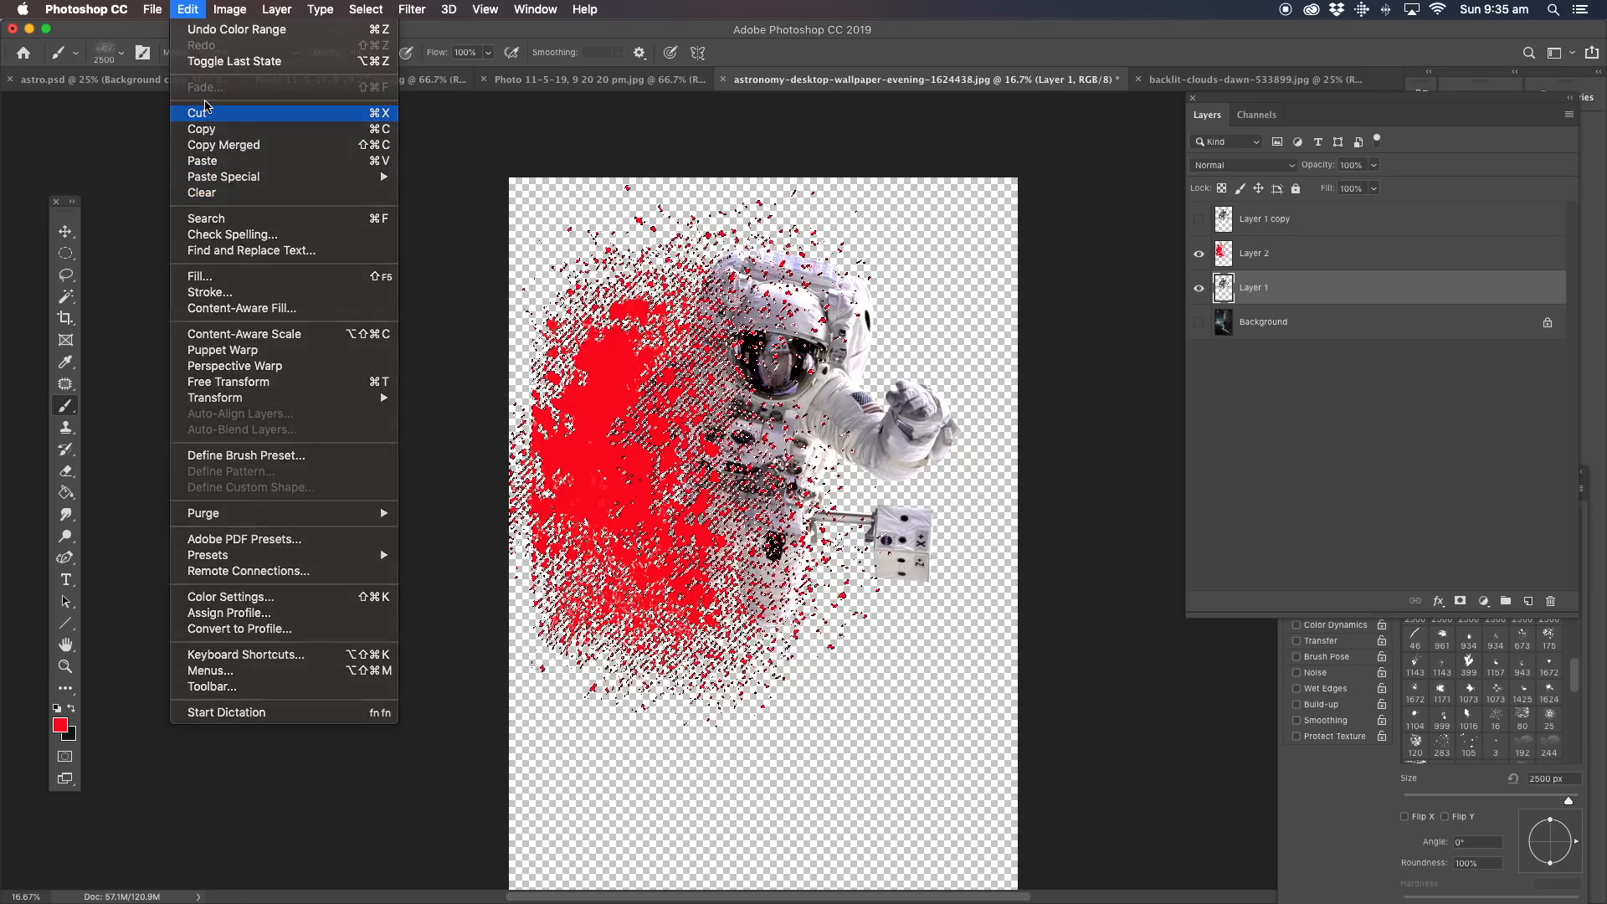
click(201, 112)
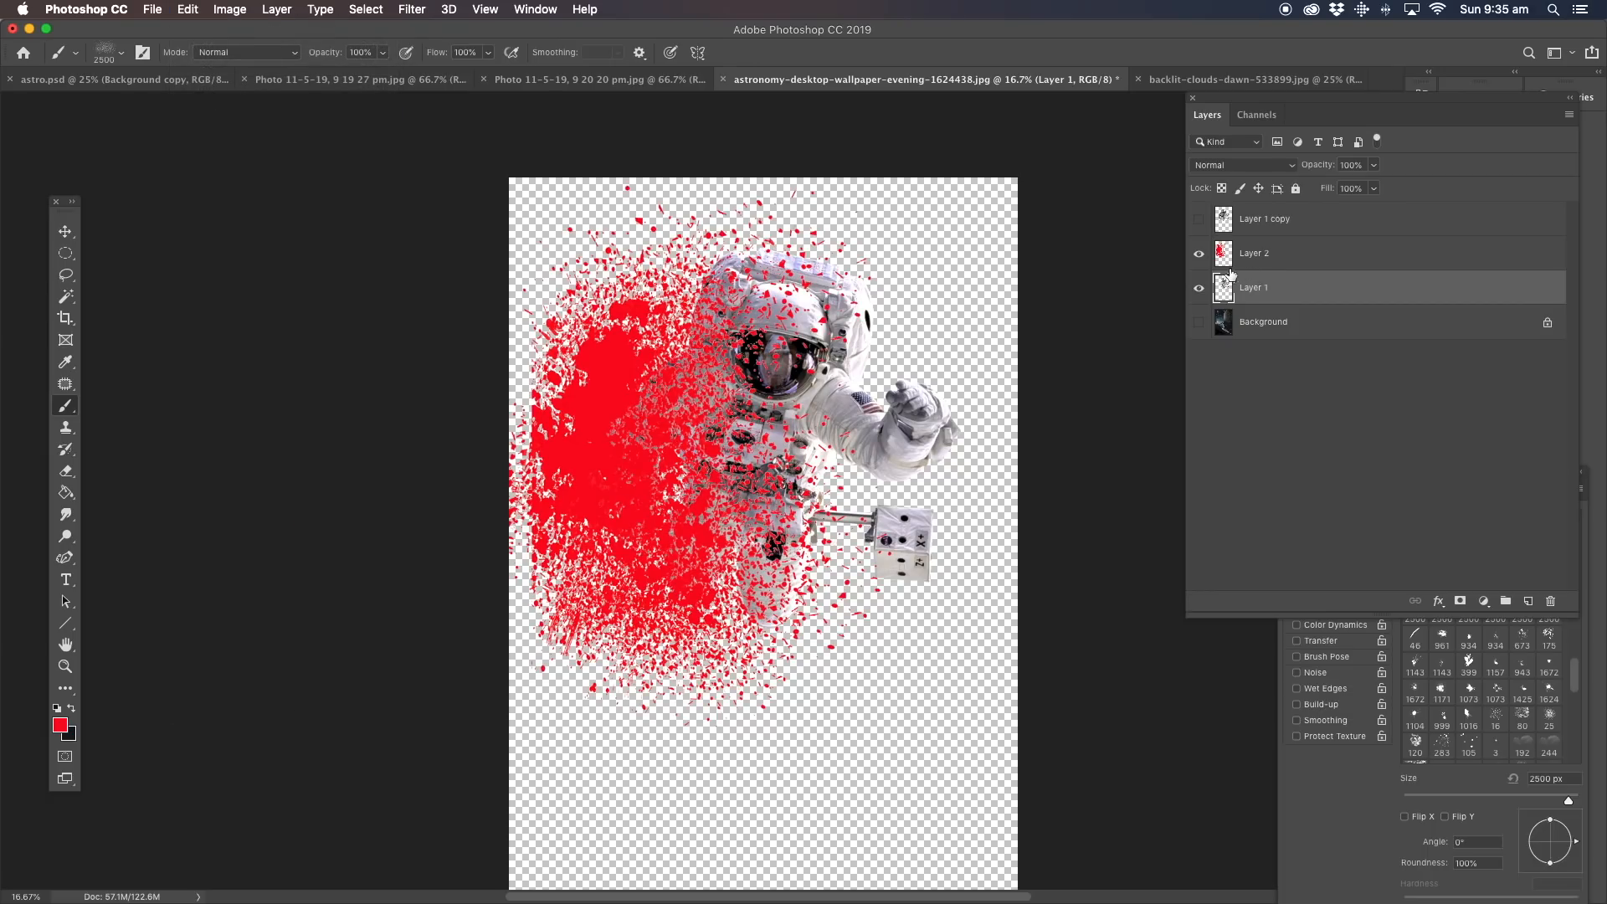
click(1198, 255)
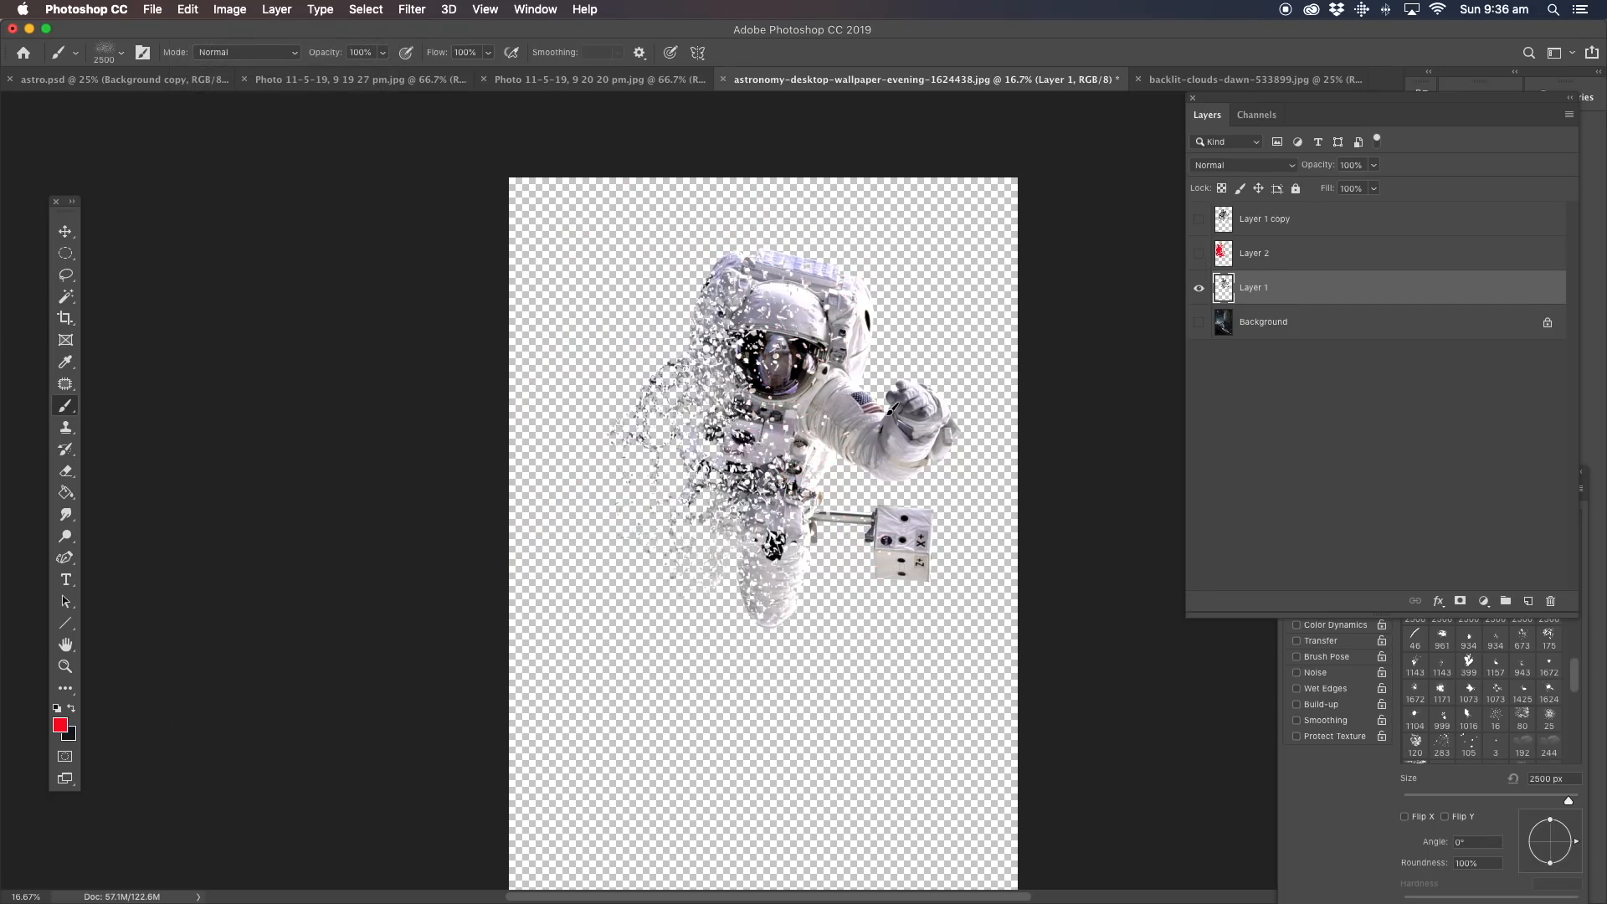
Show the Background layer again and check the splattered astronaut against the scene.
click(66, 666)
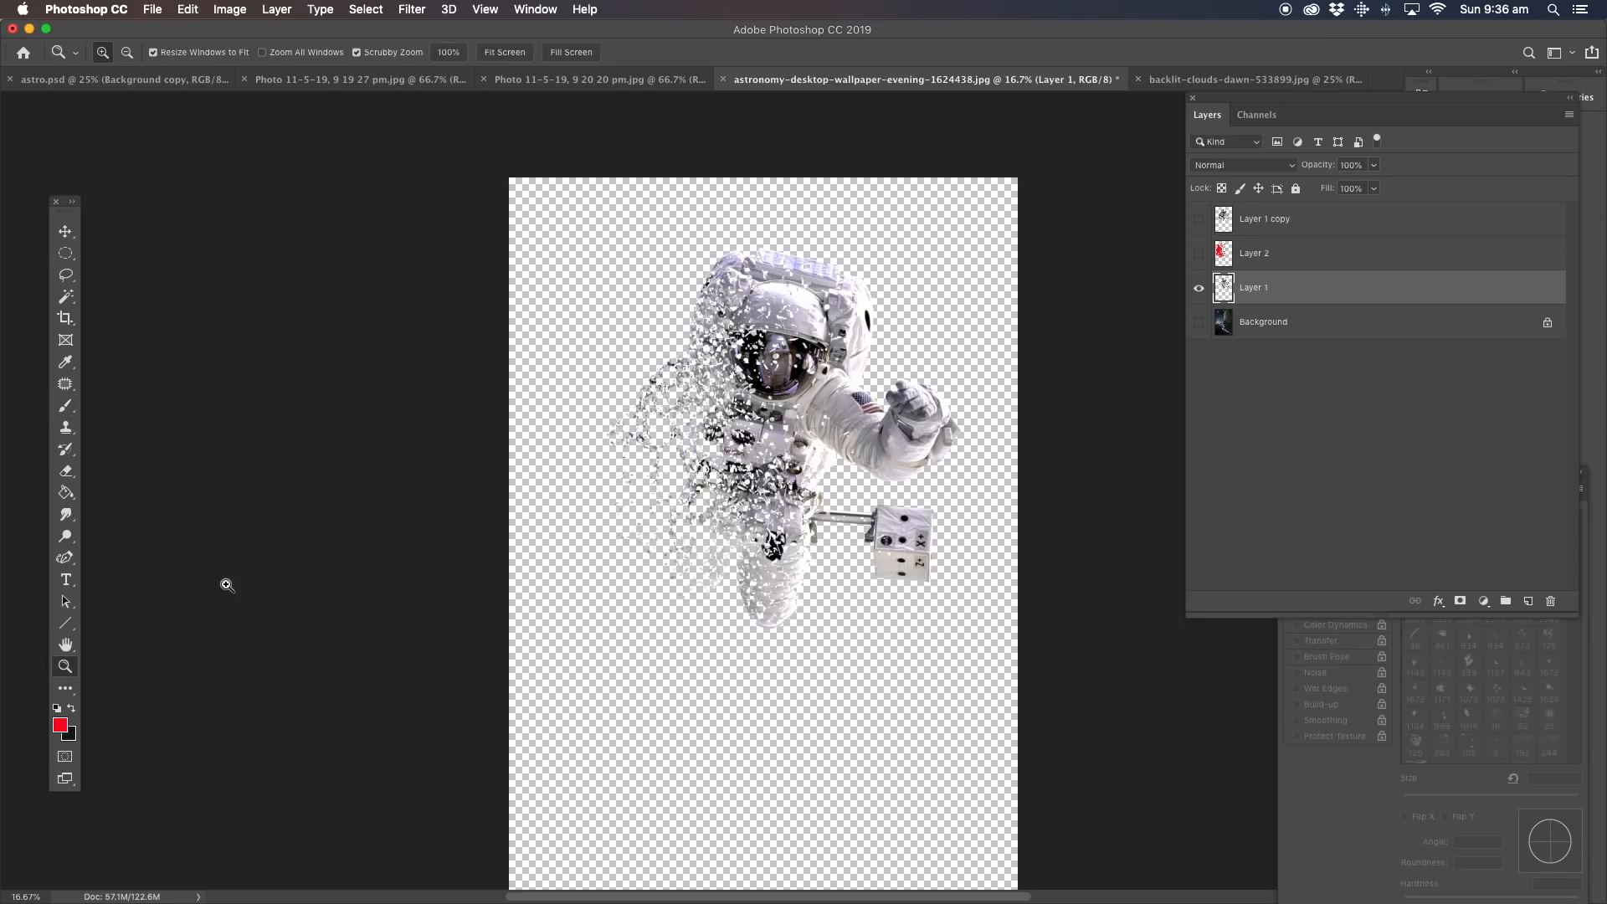
click(763, 411)
click(1199, 323)
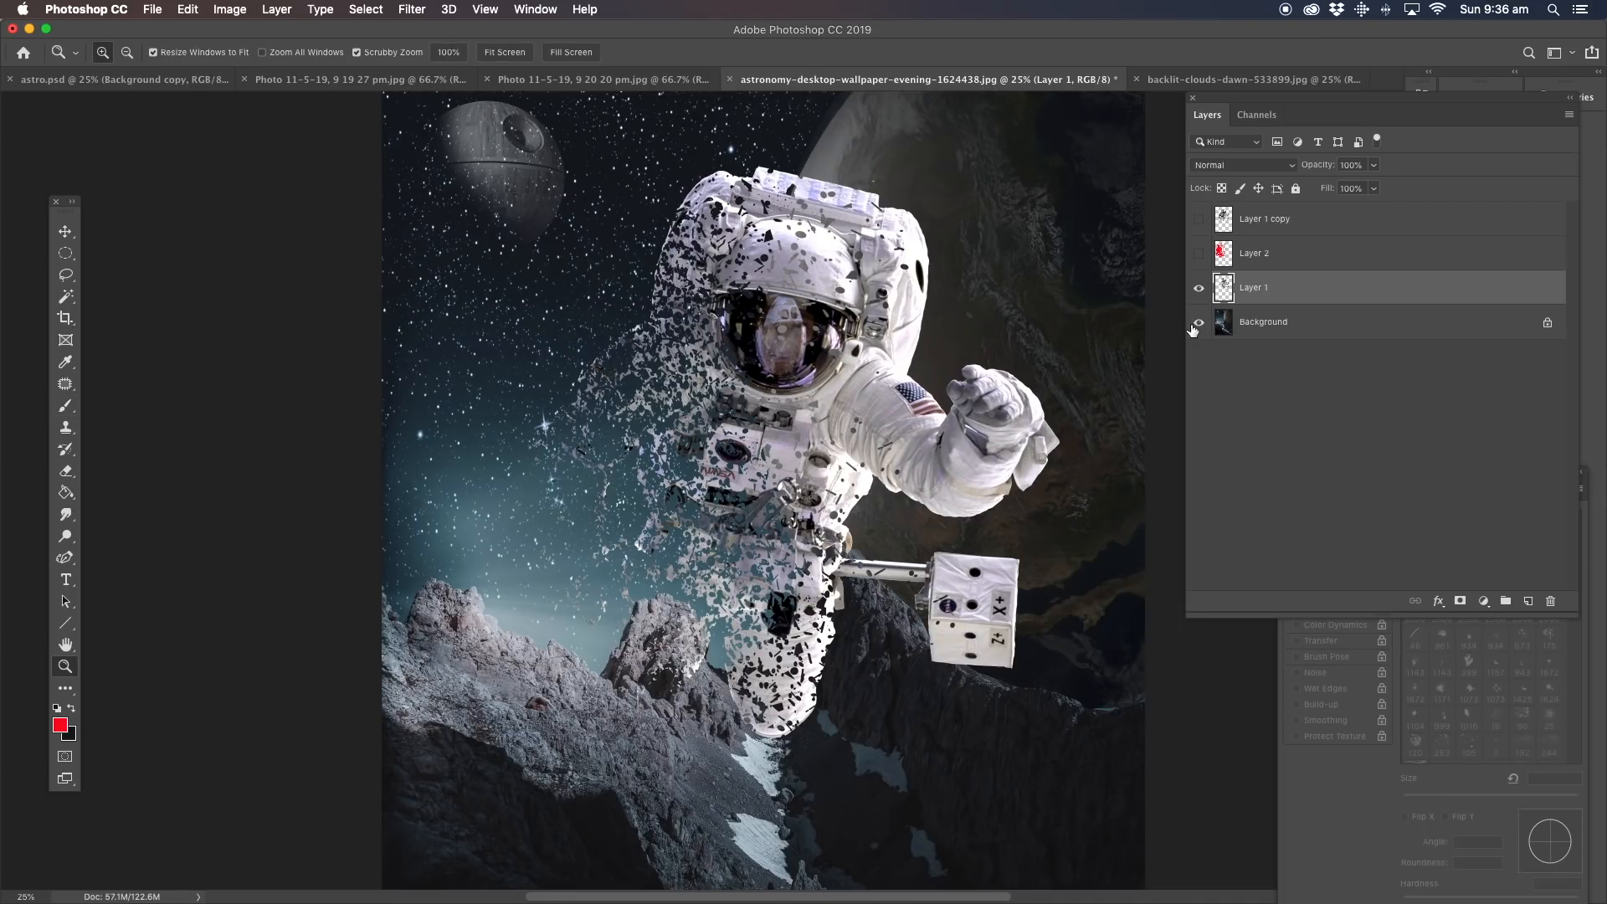
alt+click(1000, 327)
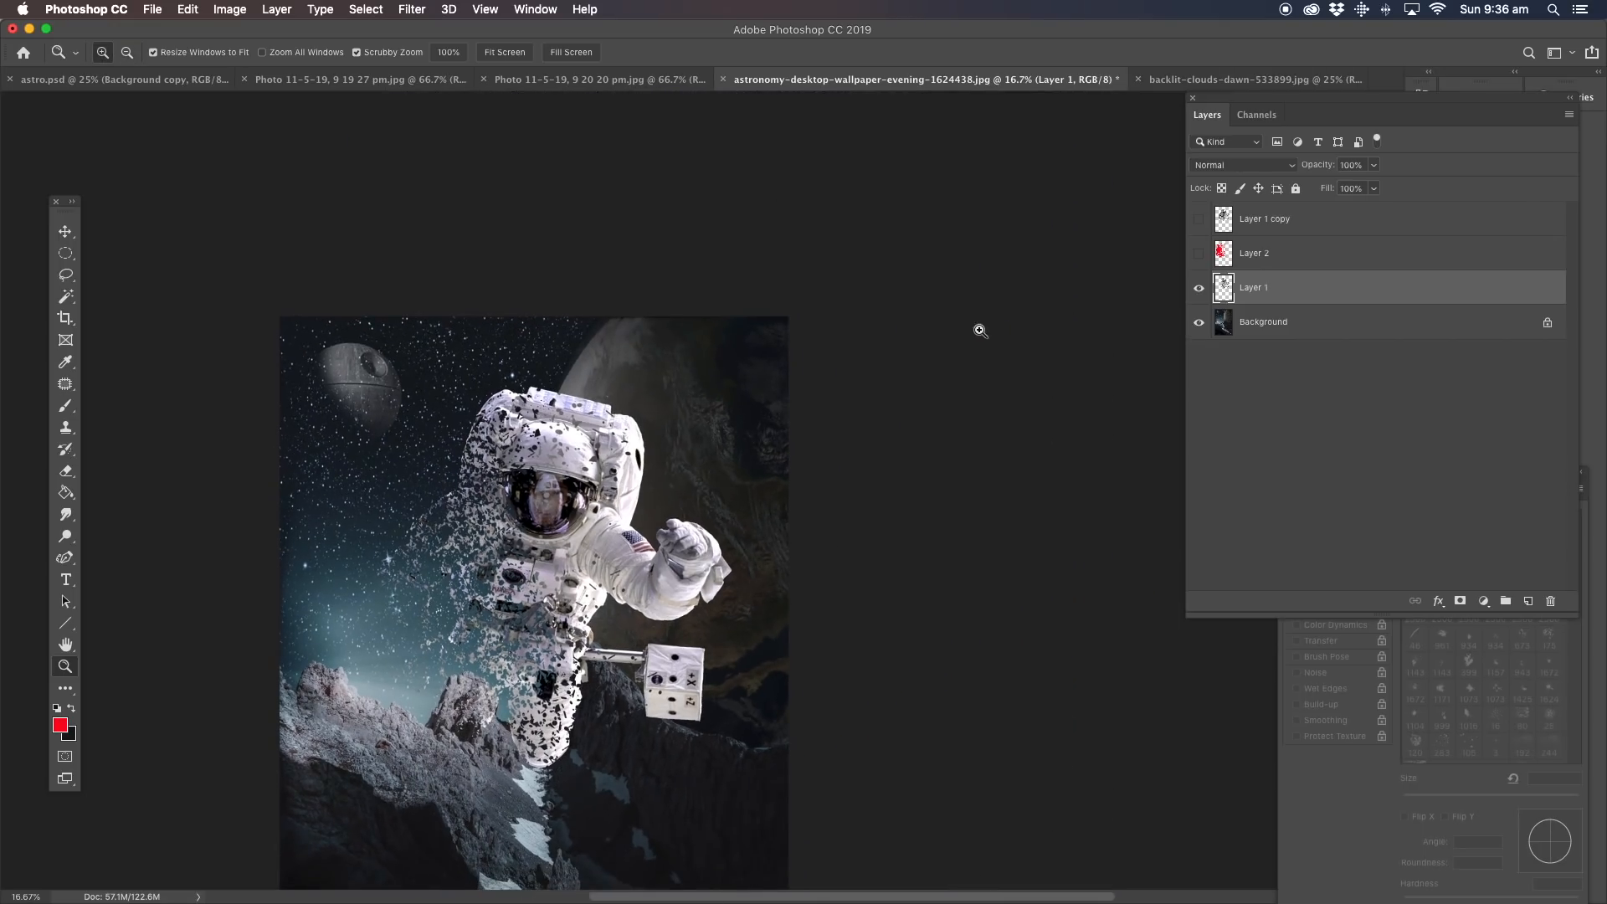
drag(603, 520, 754, 385)
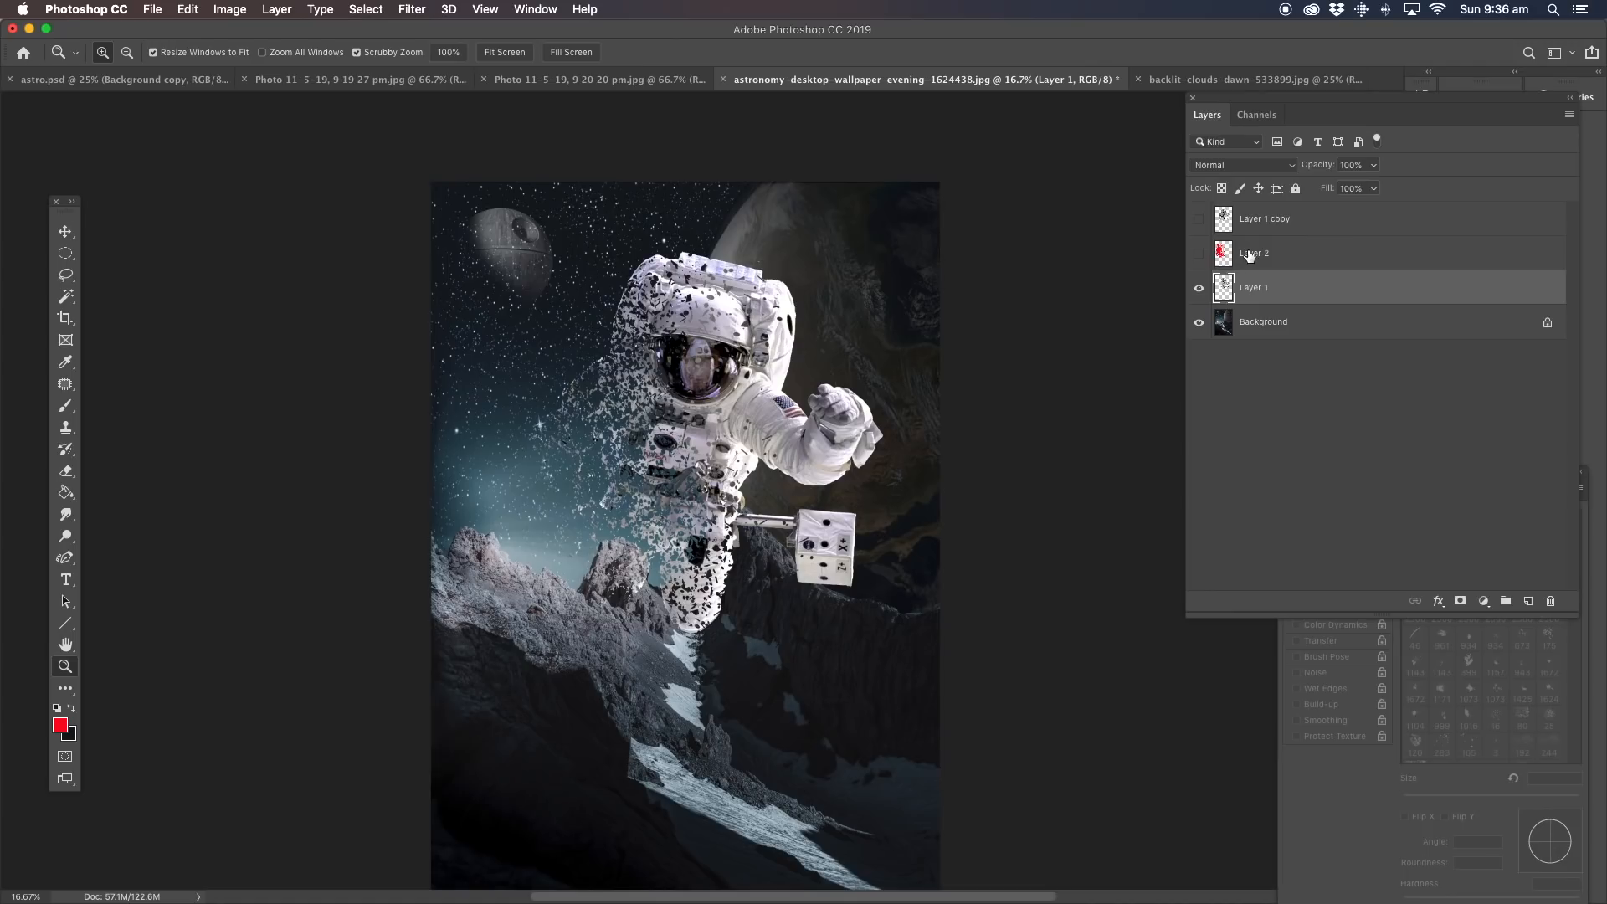
Make Layer 1 copy the active layer and show it.
click(1253, 255)
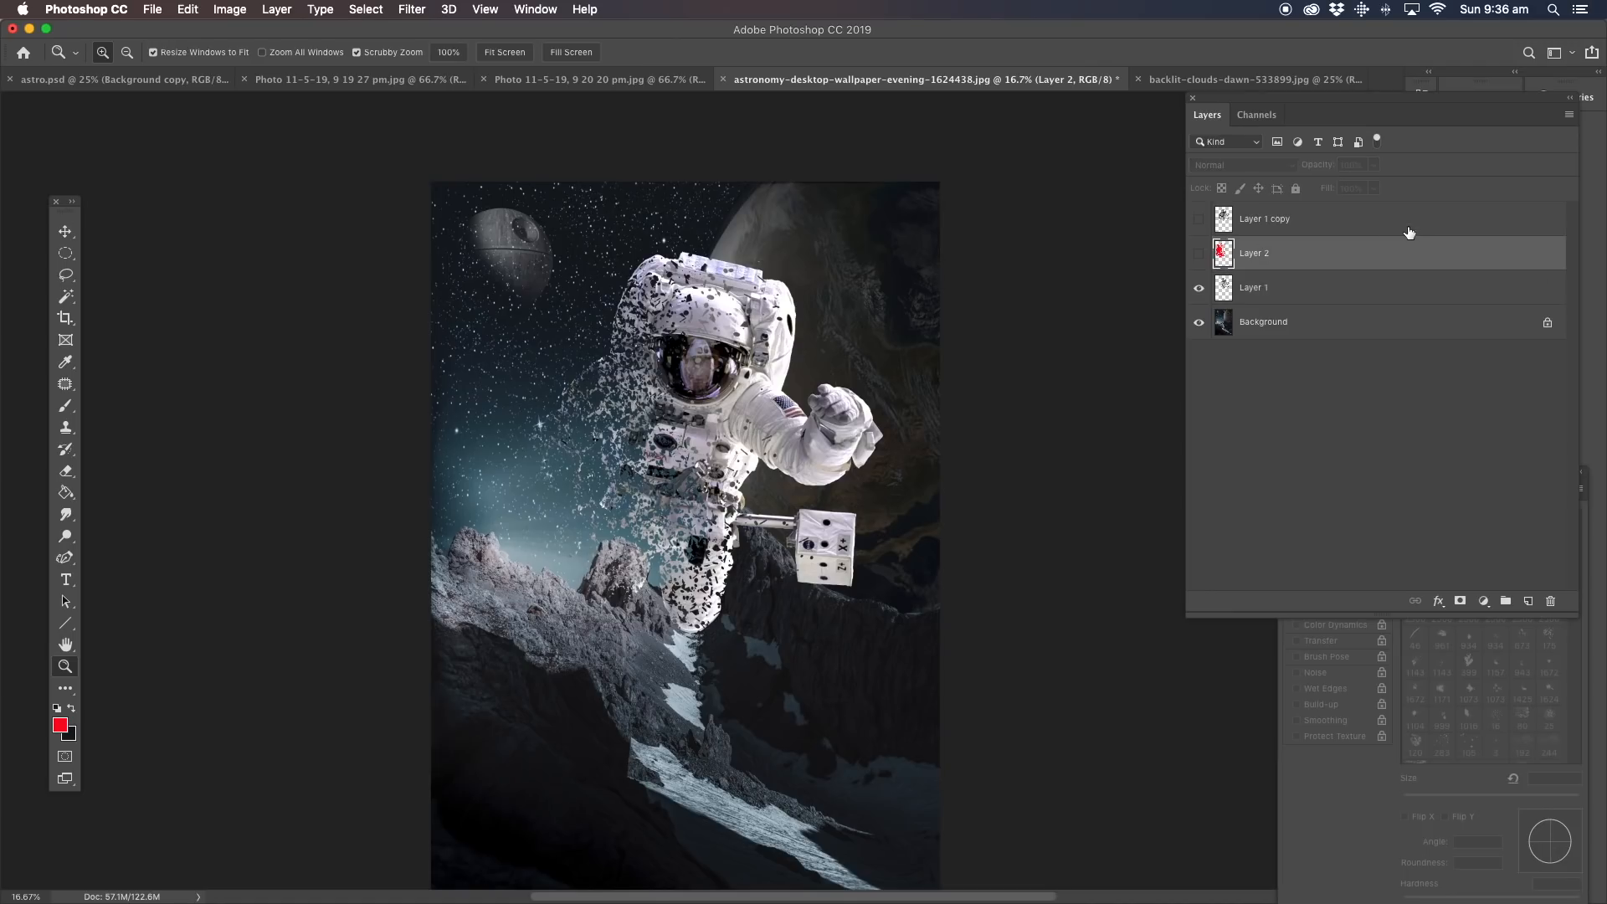
click(1247, 219)
click(1198, 219)
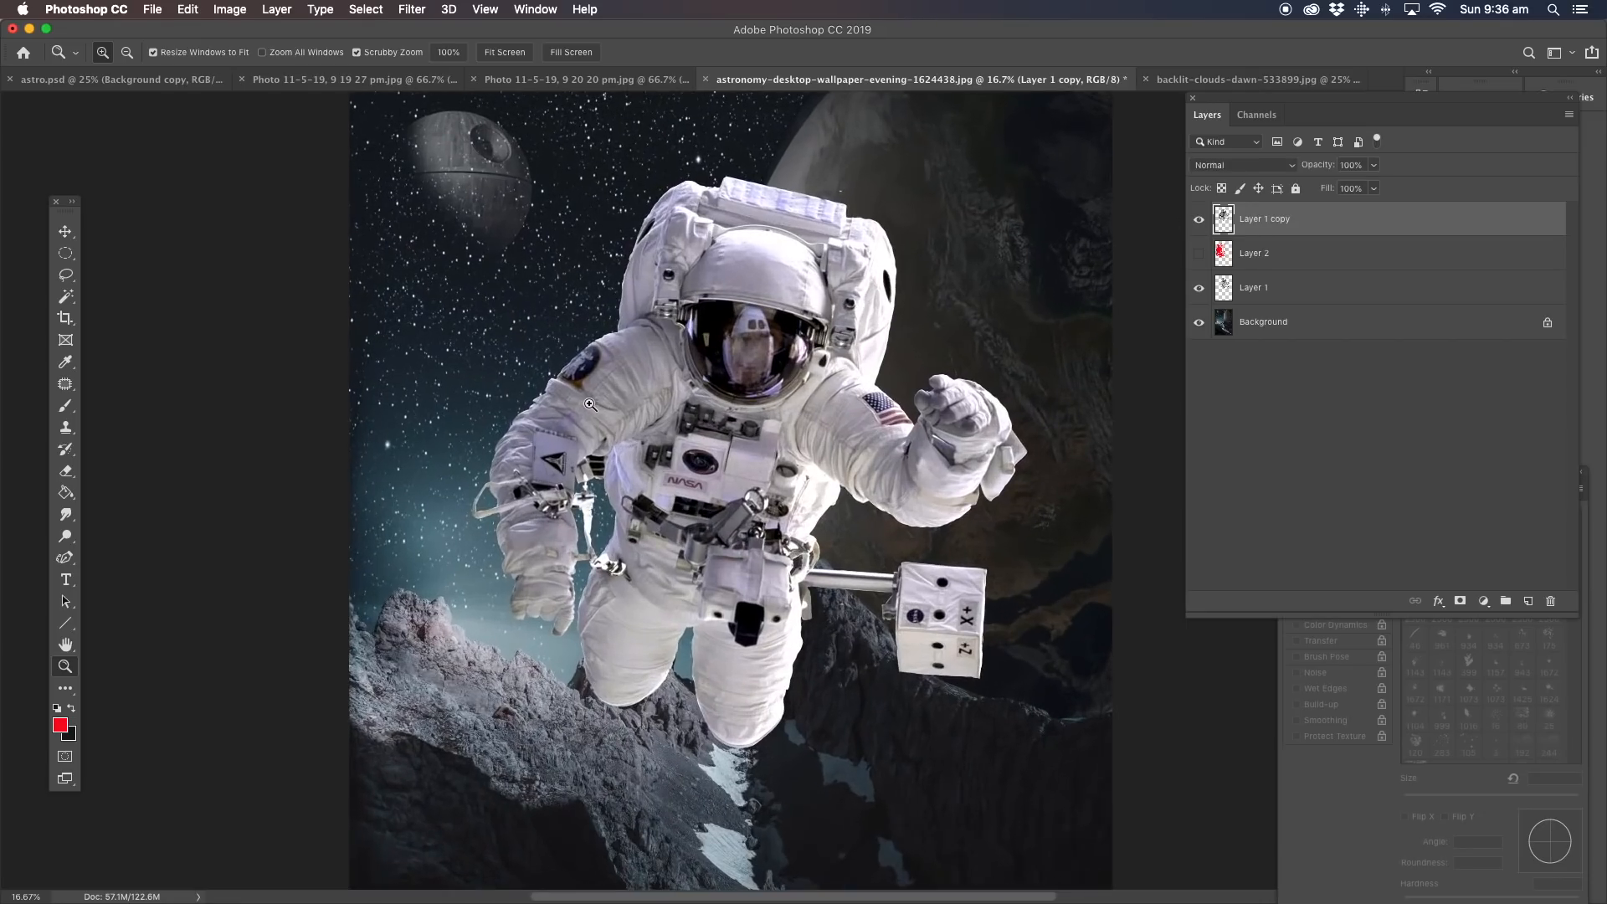
Erase along the astronaut's patched sleeve, forearm and adjoining backpack edge on Layer 1 copy, using the 343 px and 503 px scattered brush tips.
click(586, 406)
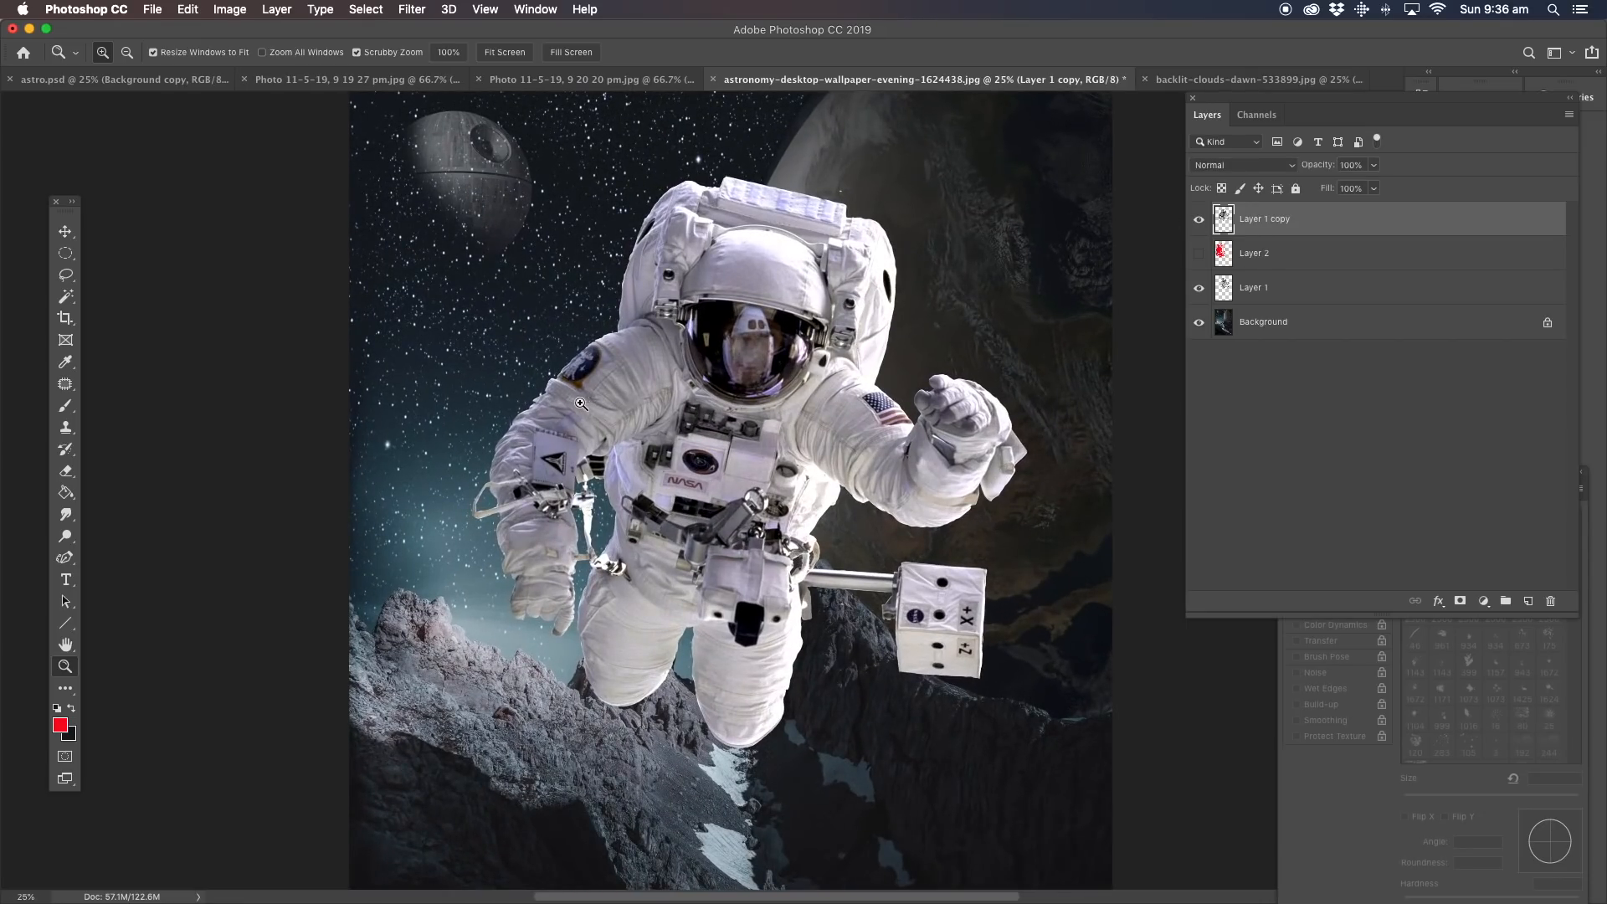
click(66, 471)
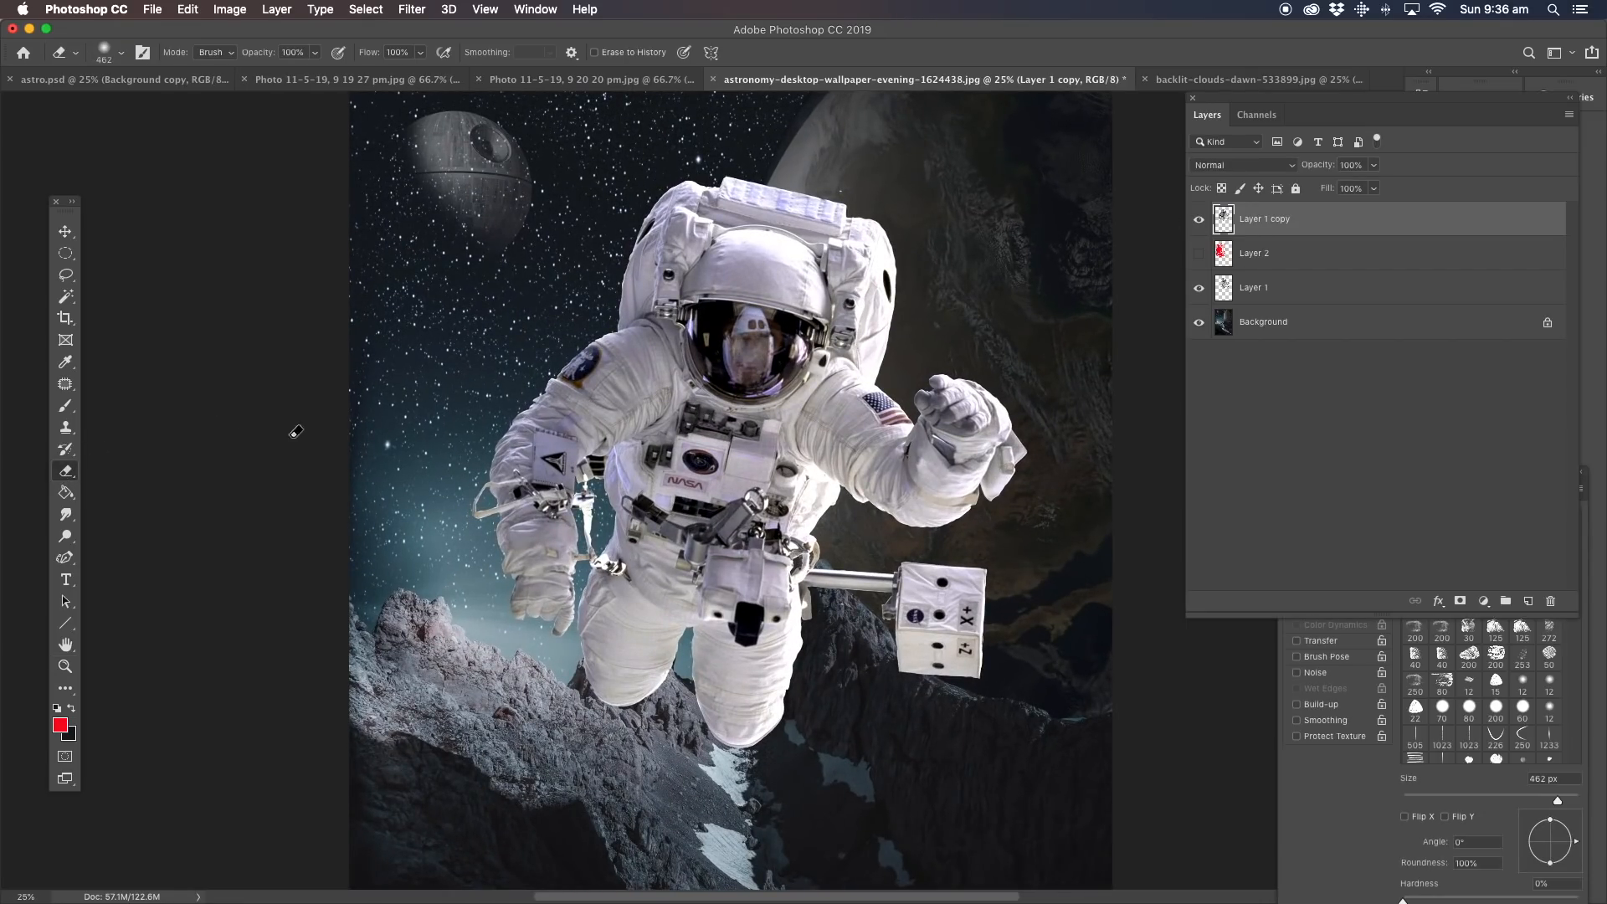
click(1571, 743)
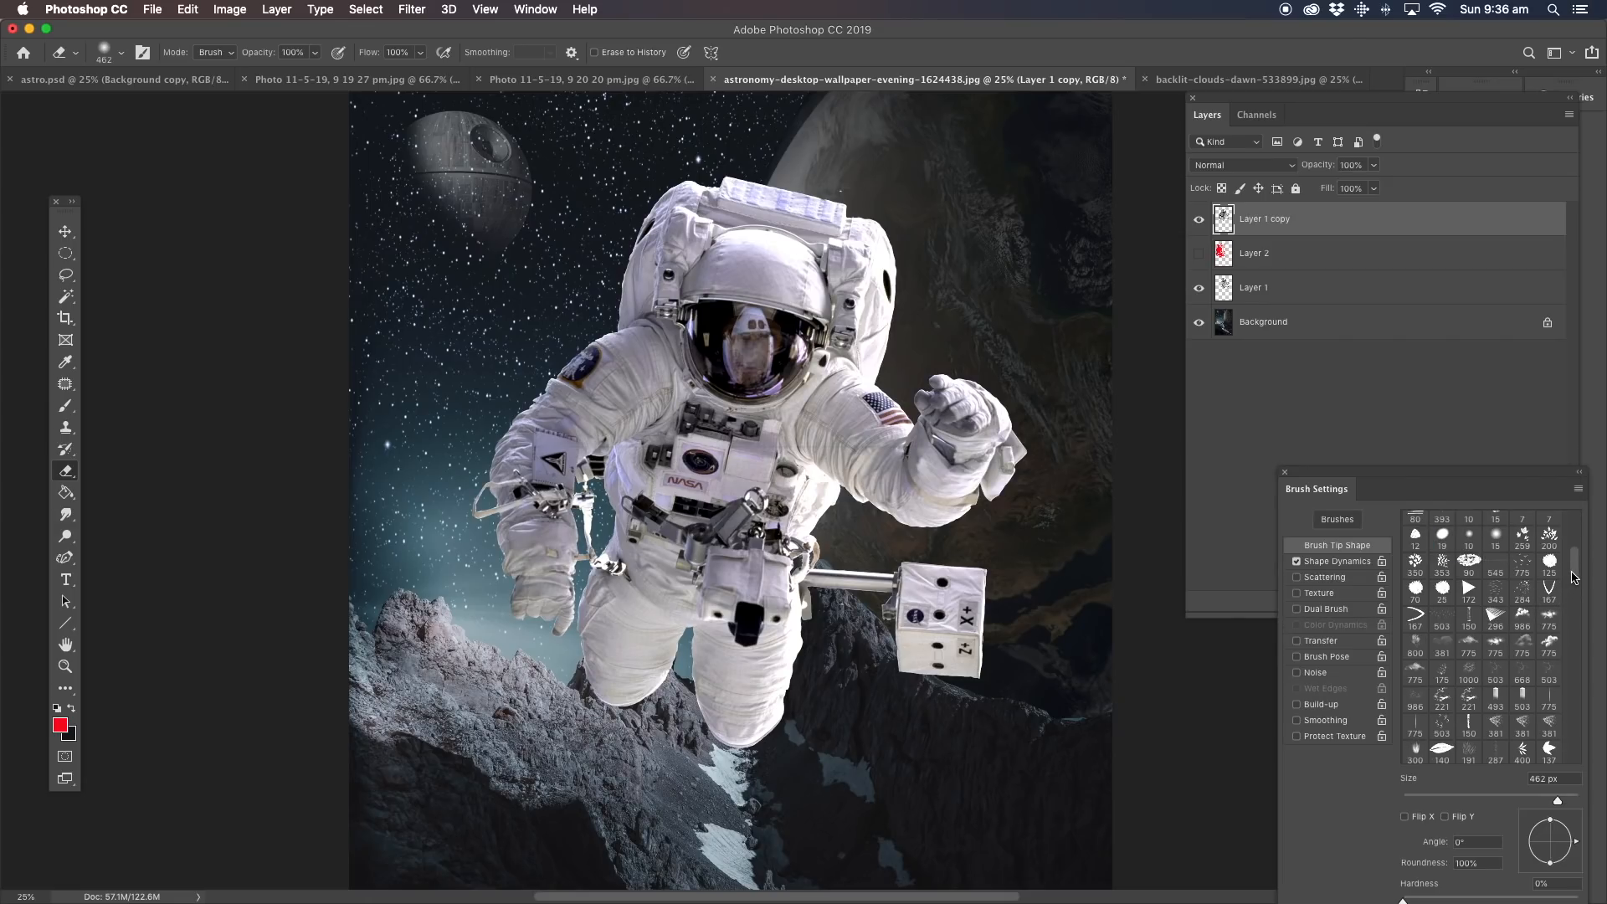
scroll(1532, 586, down, 1)
click(1496, 574)
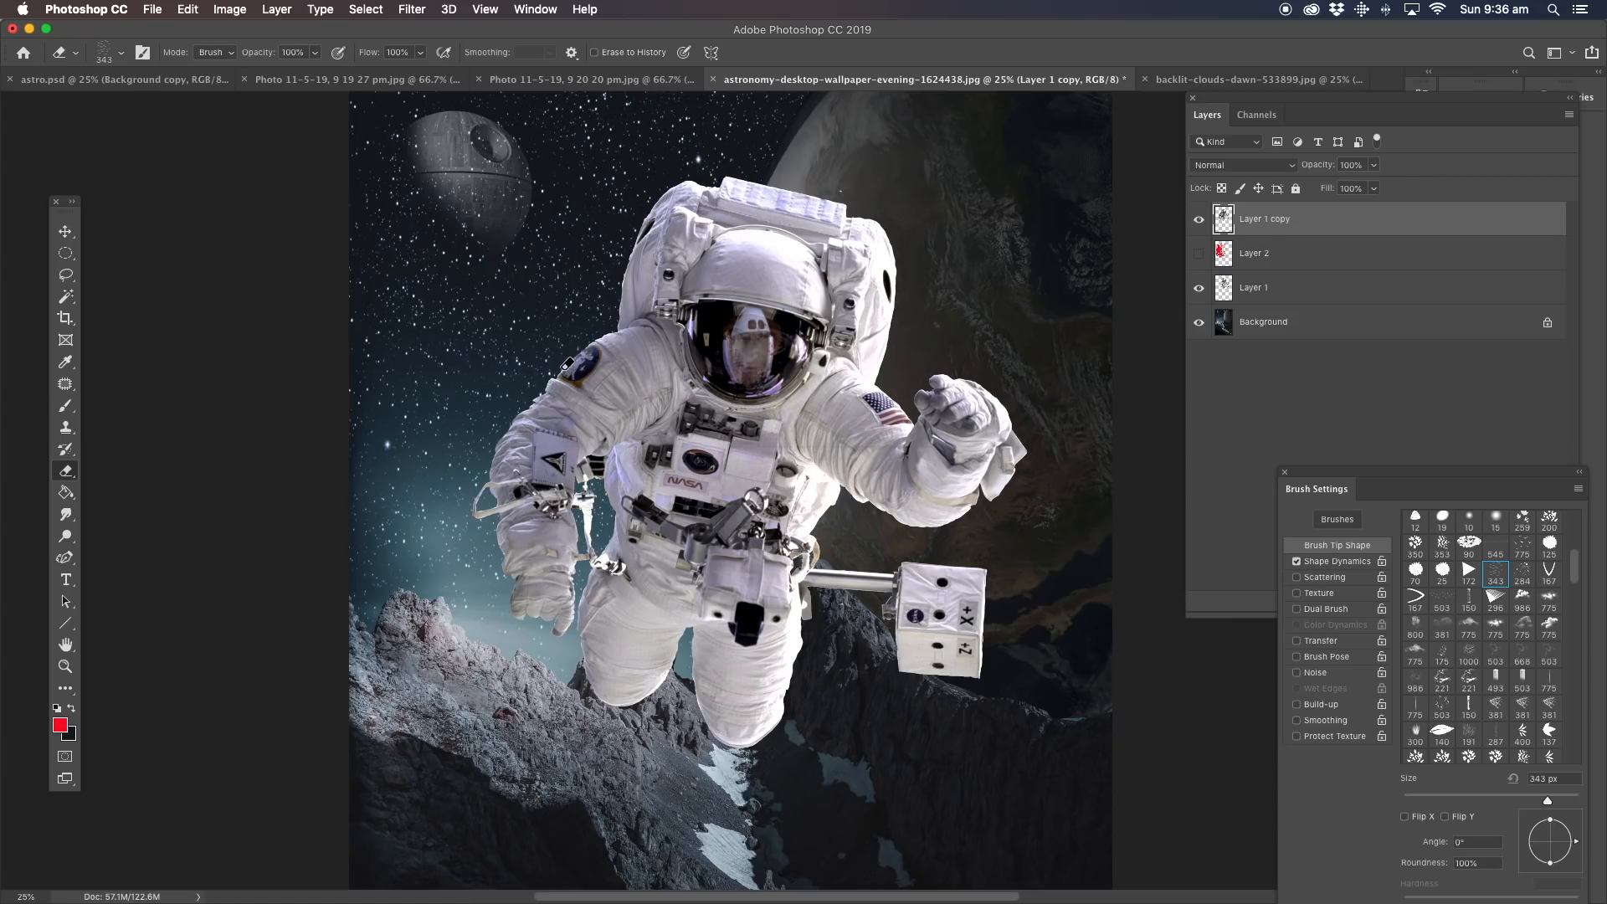
mouse_move(555, 374)
mouse_down()
mouse_move(607, 328)
mouse_move(492, 433)
mouse_move(552, 397)
mouse_move(480, 462)
mouse_move(529, 445)
mouse_move(466, 517)
mouse_move(518, 497)
mouse_move(490, 571)
mouse_move(514, 587)
mouse_move(511, 452)
mouse_move(525, 464)
mouse_move(485, 540)
mouse_move(525, 557)
mouse_up()
mouse_move(494, 390)
mouse_down()
mouse_move(723, 163)
mouse_move(641, 226)
mouse_move(703, 170)
mouse_move(634, 299)
mouse_move(516, 404)
mouse_move(645, 335)
mouse_move(569, 427)
mouse_up()
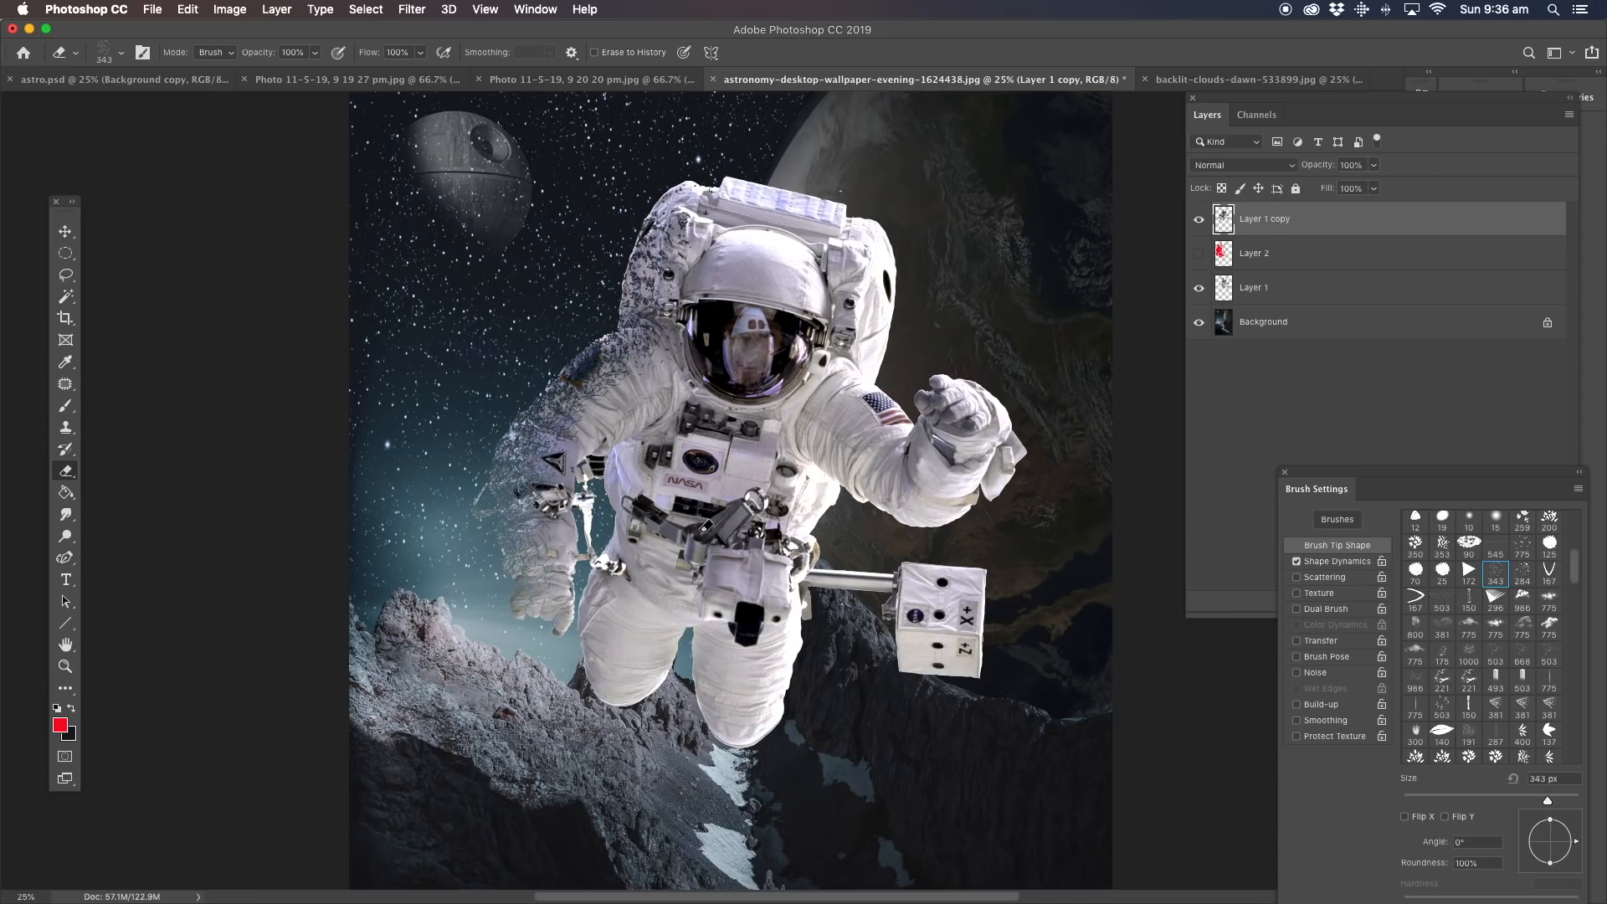
click(1441, 602)
mouse_move(564, 410)
mouse_down()
mouse_move(483, 461)
mouse_move(554, 398)
mouse_move(493, 480)
mouse_move(534, 466)
mouse_move(502, 568)
mouse_move(533, 594)
mouse_up()
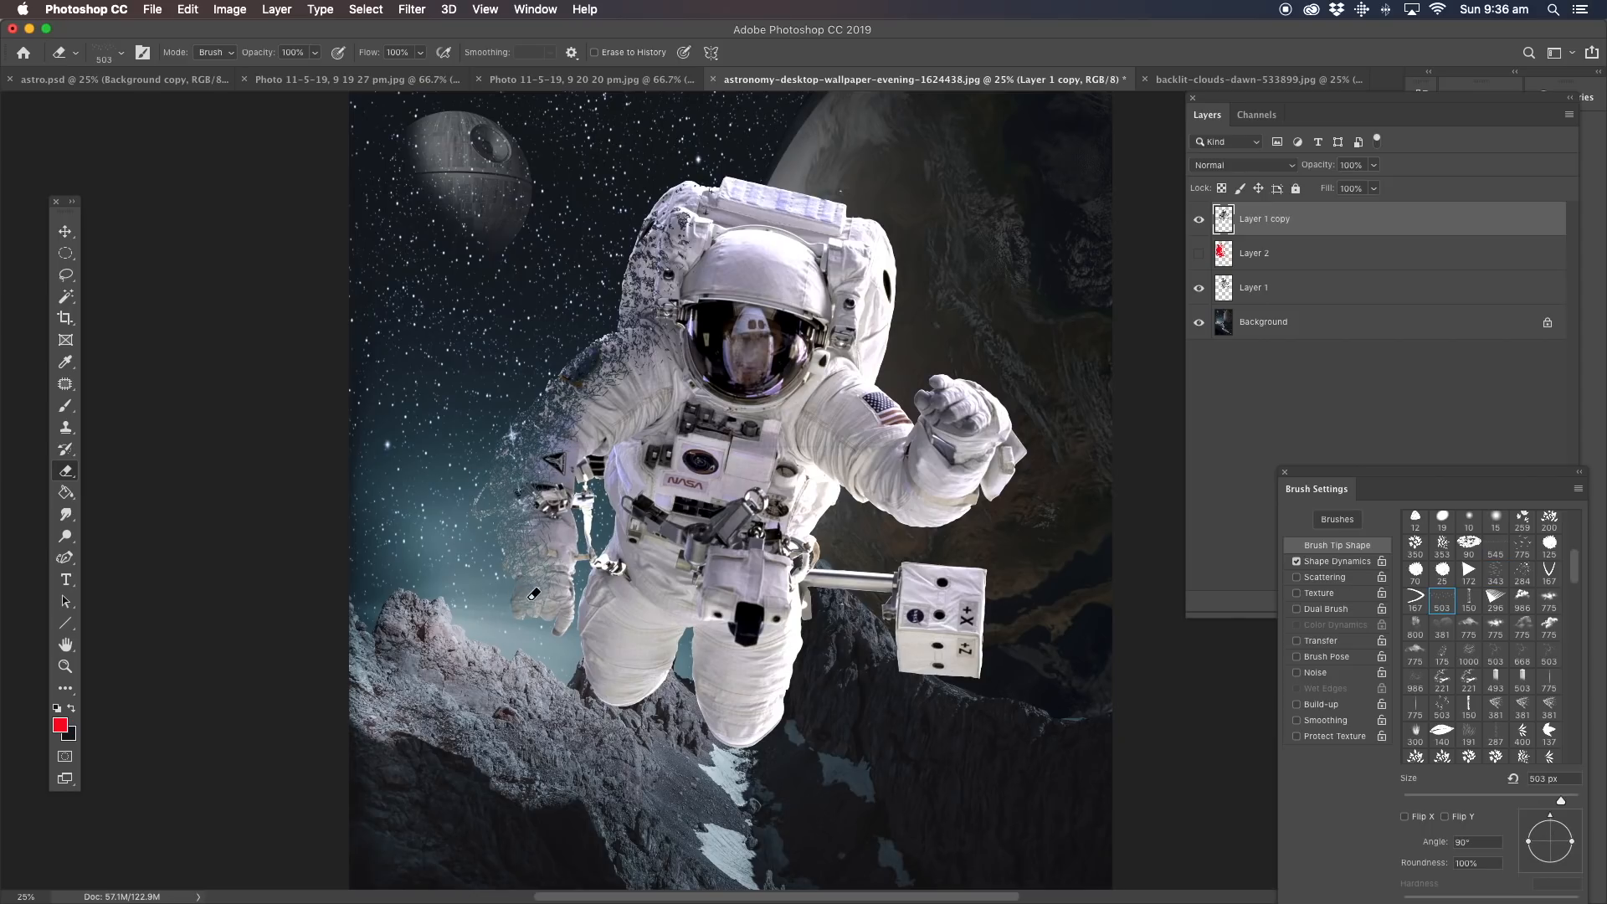
Hide Layer 1 and erase further into the dissolving shoulder and upper sleeve on Layer 1 copy with the 503 px tip.
click(65, 666)
click(640, 395)
click(640, 392)
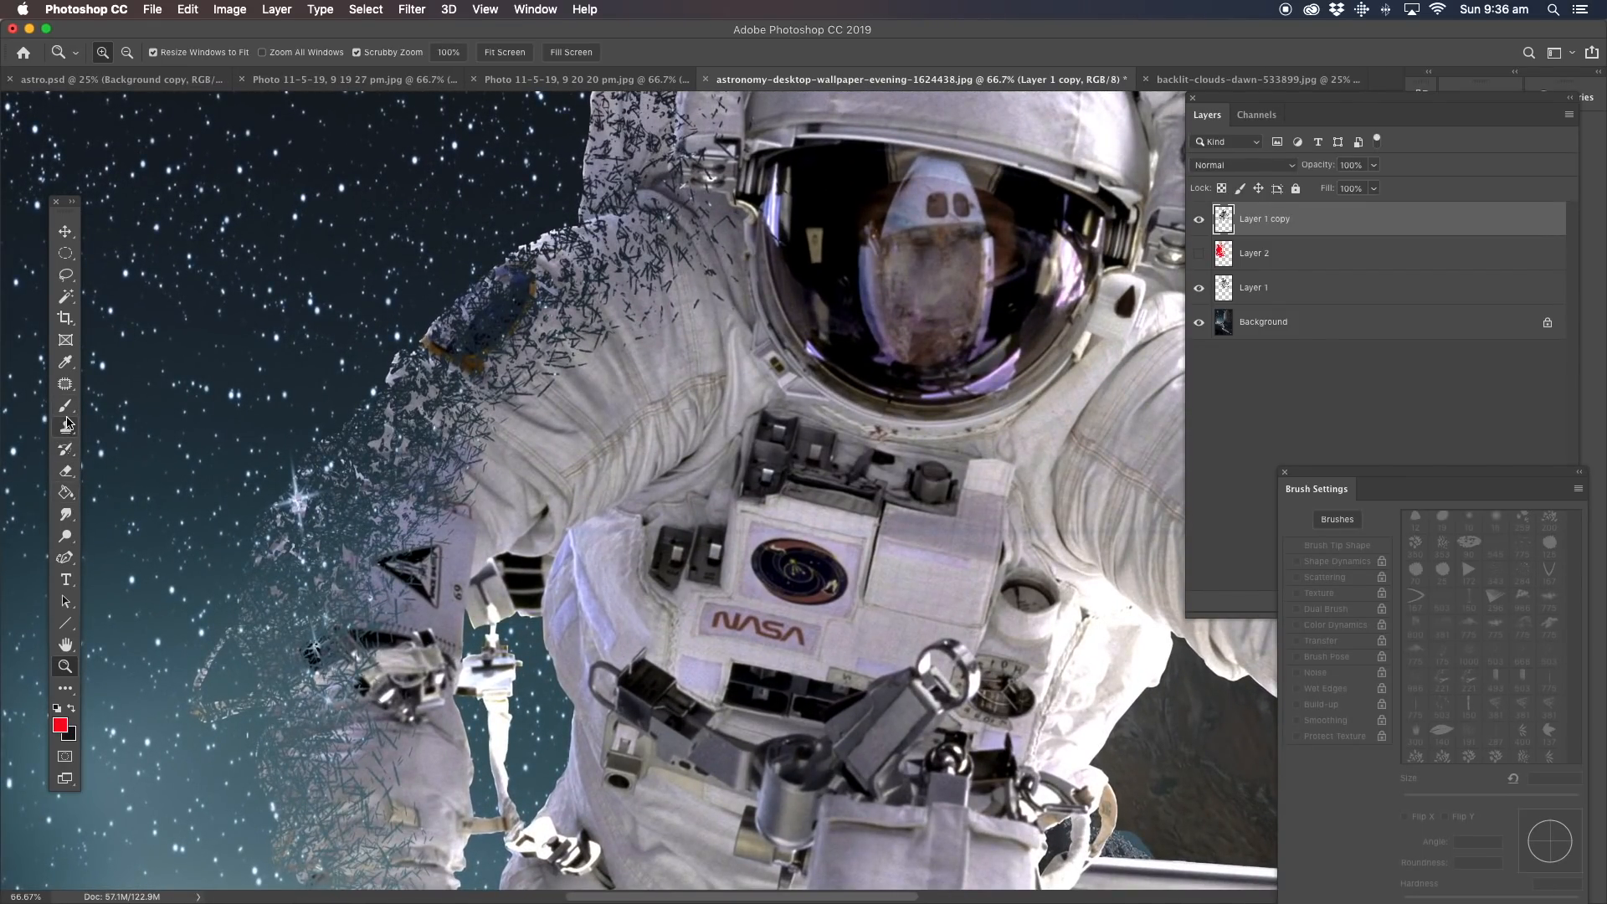
click(65, 471)
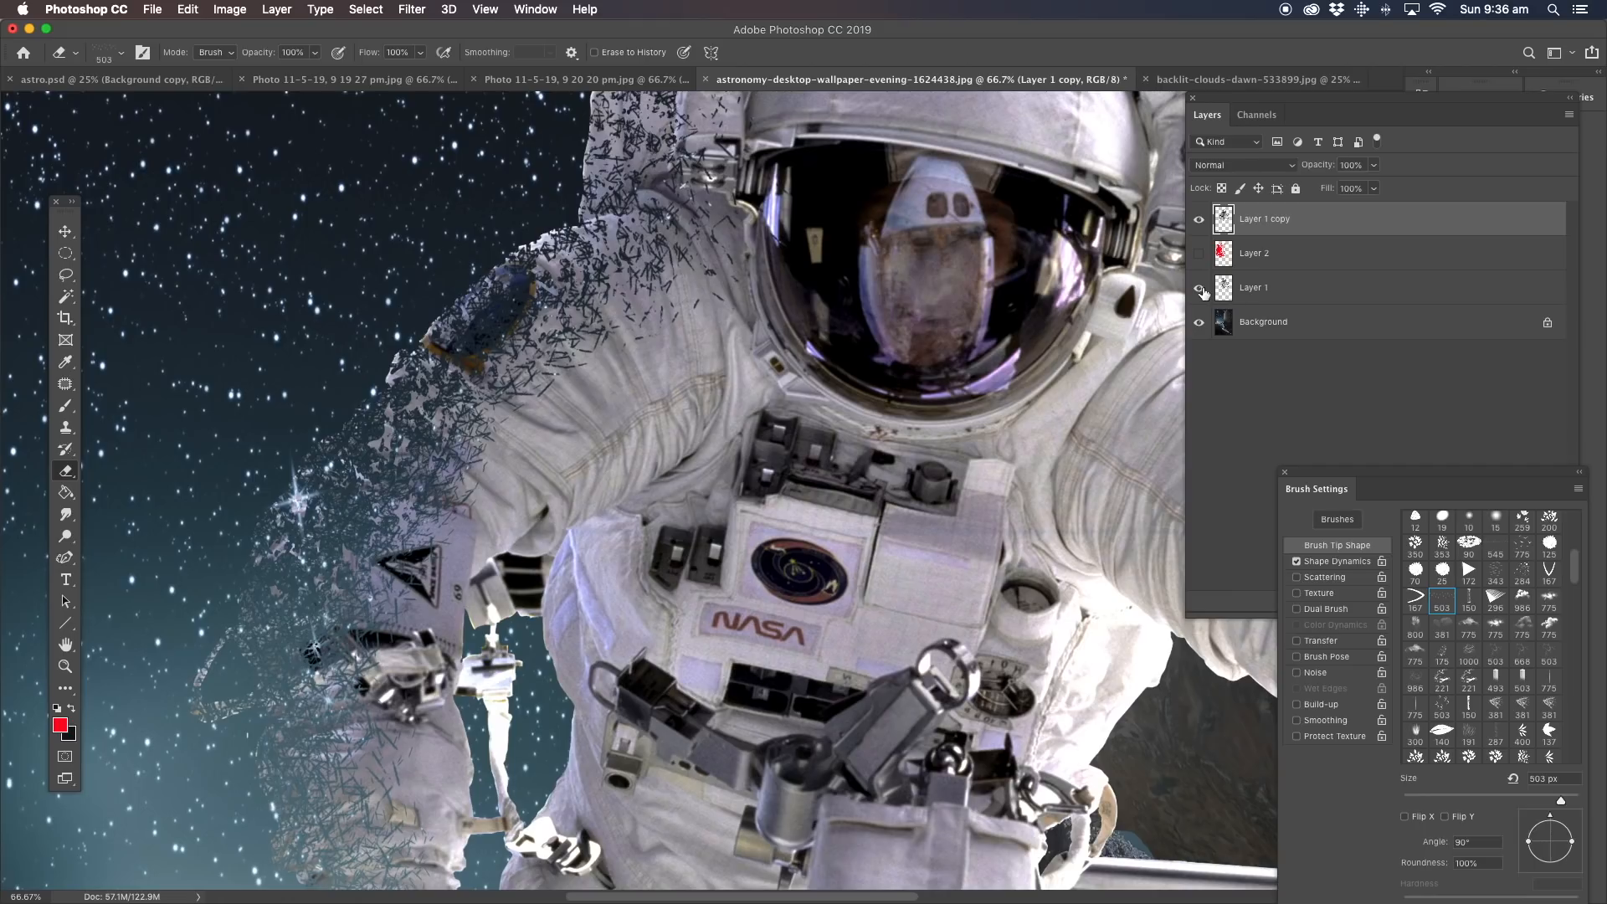
click(1199, 289)
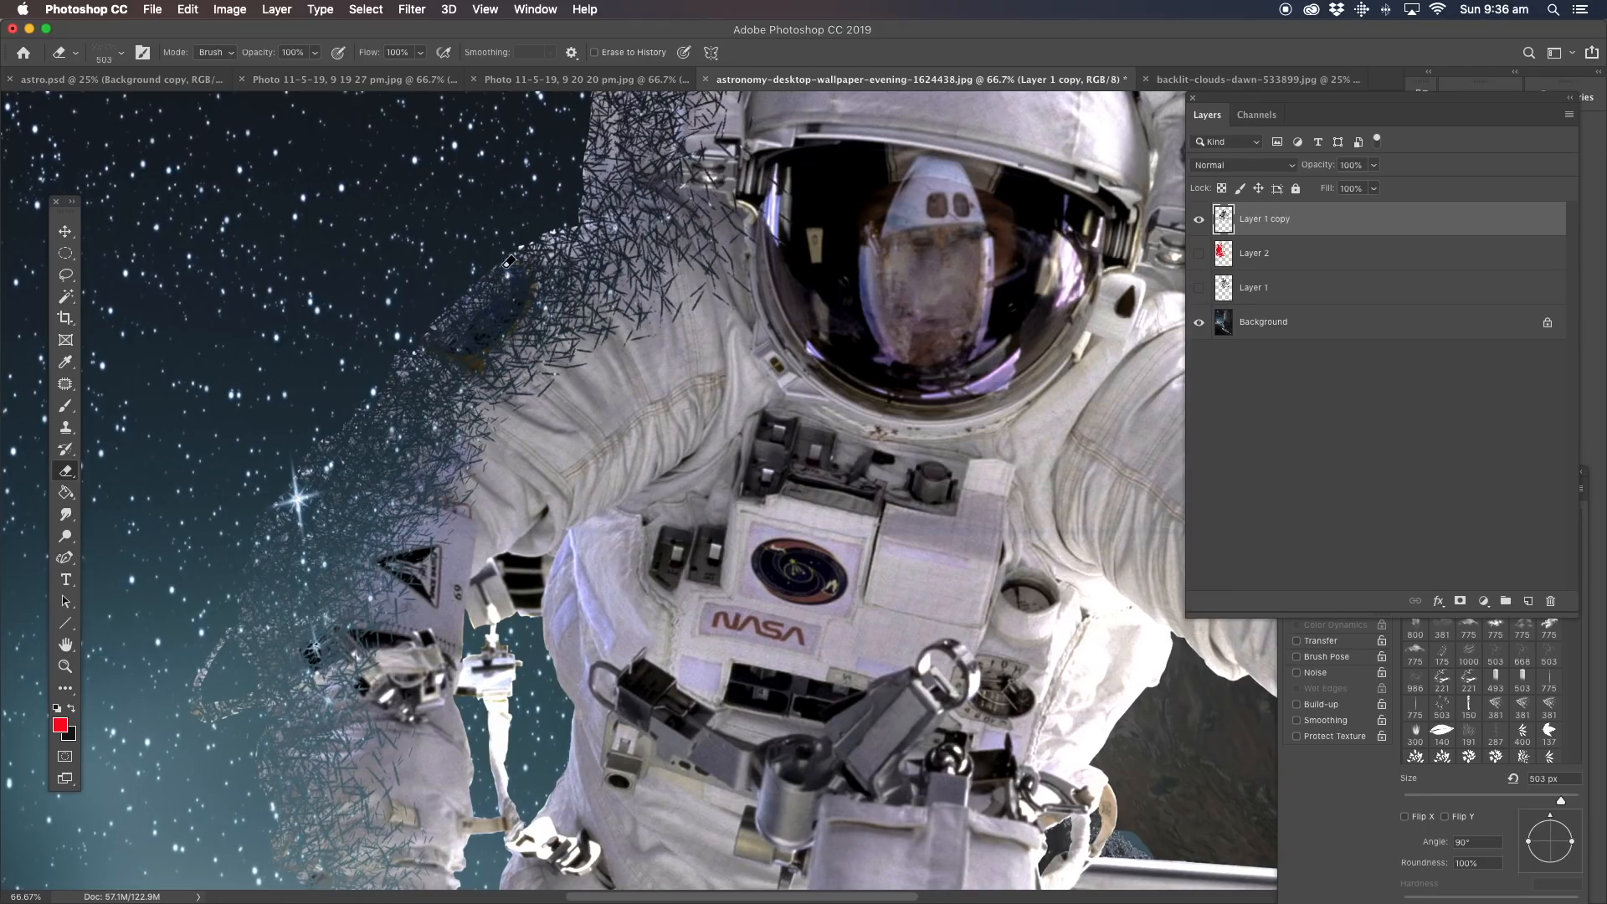
mouse_move(582, 343)
mouse_down()
mouse_move(648, 332)
mouse_move(391, 524)
mouse_move(654, 348)
mouse_move(698, 251)
mouse_up()
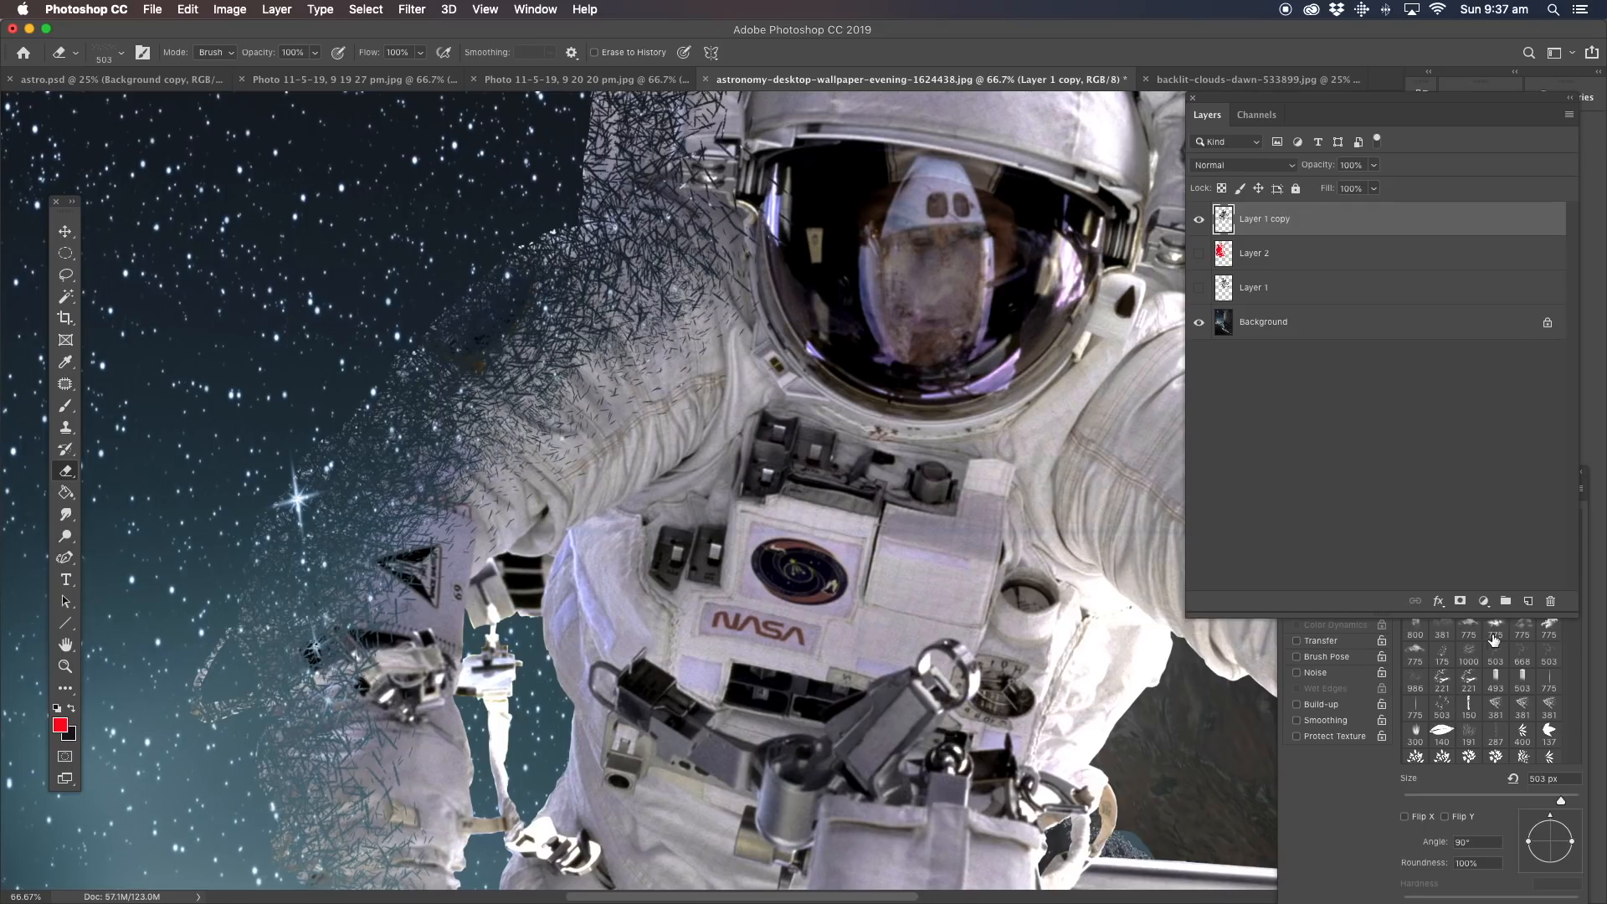
click(1475, 657)
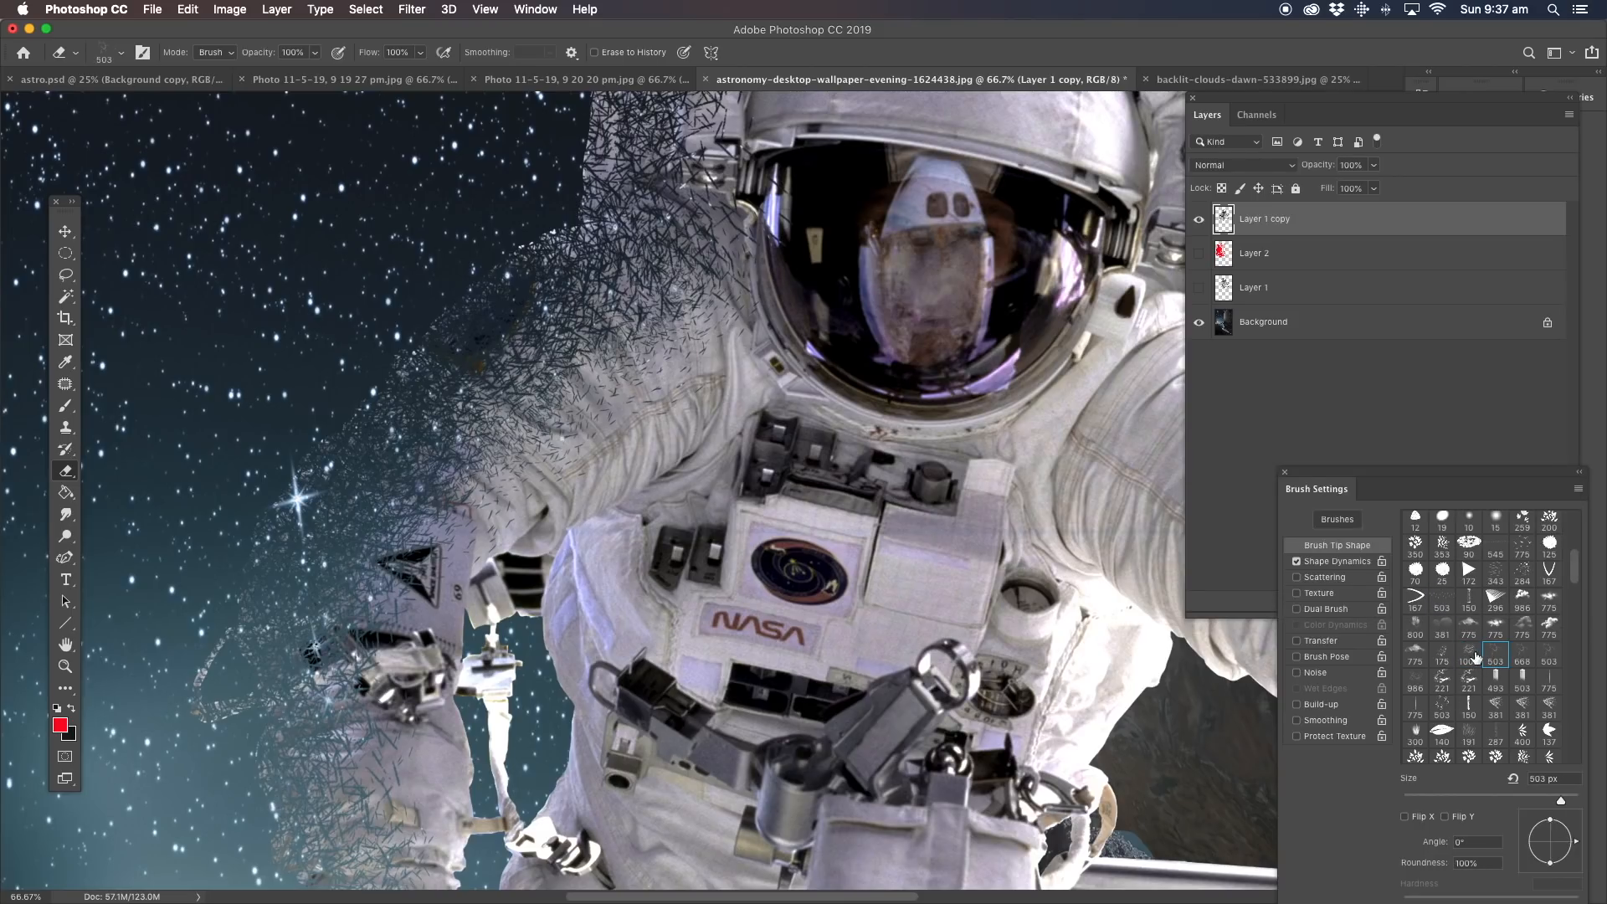
click(1440, 712)
click(1496, 574)
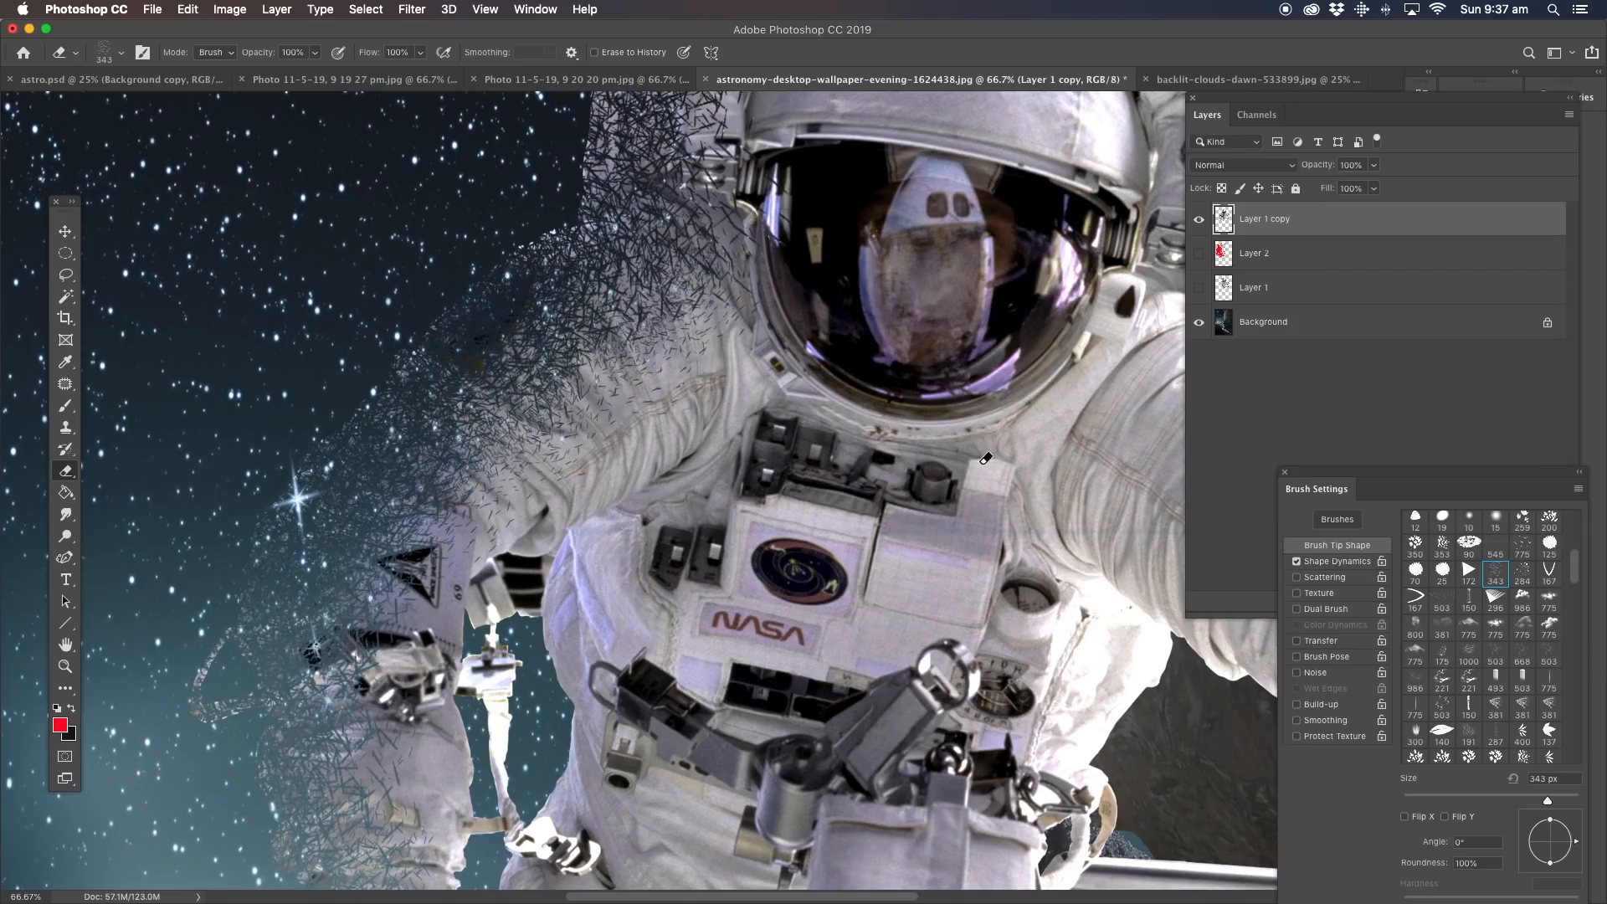
drag(1574, 575, 1574, 587)
click(1550, 564)
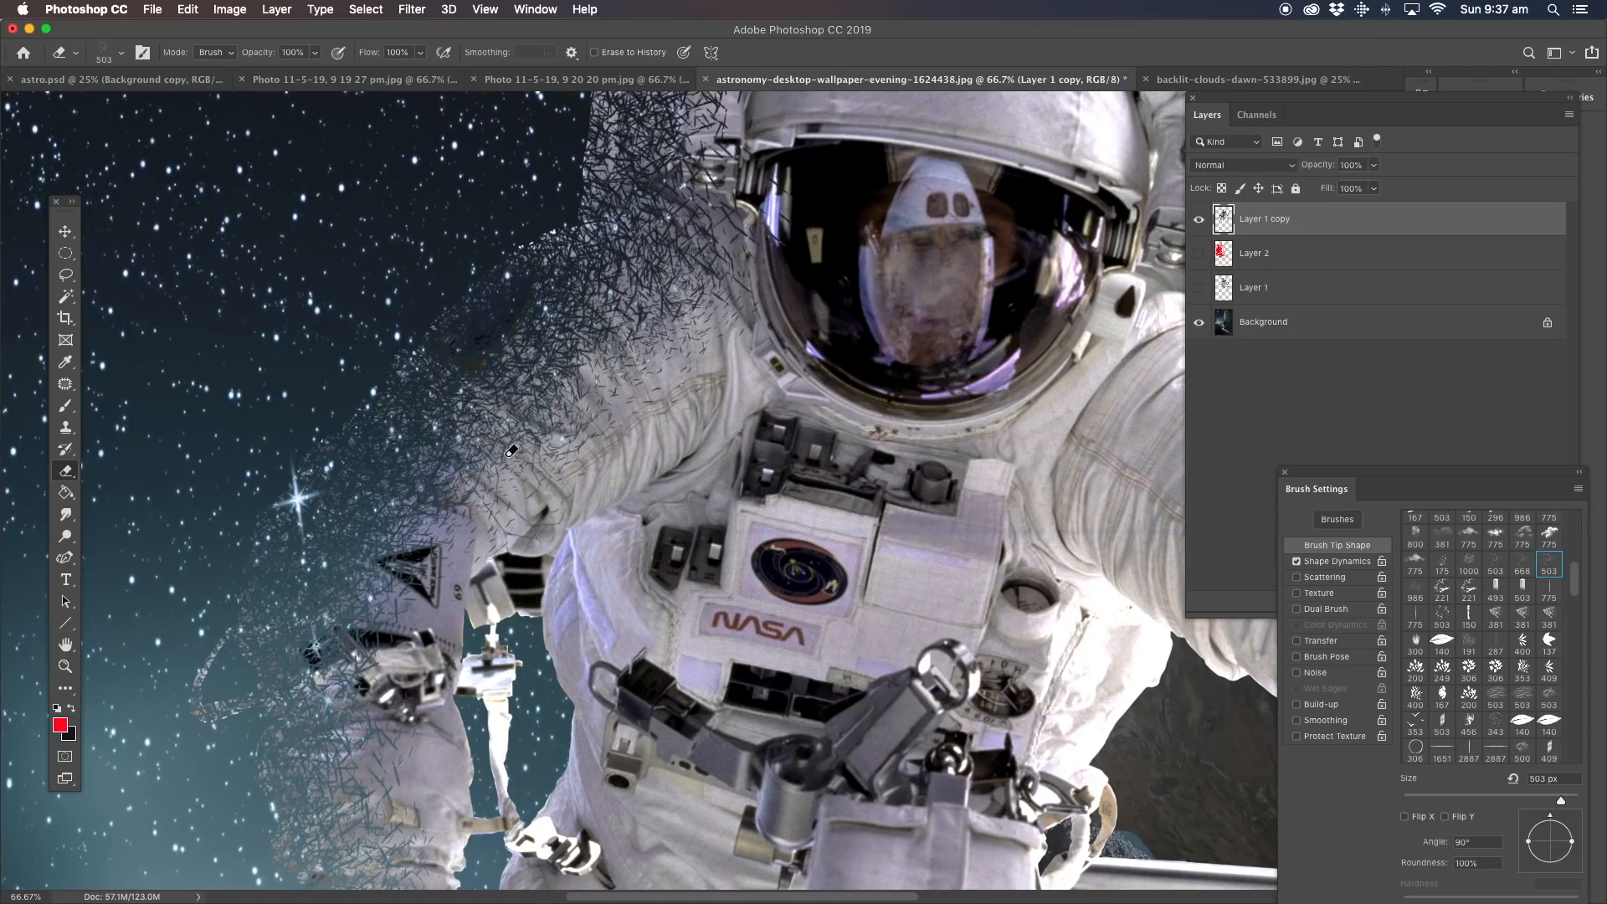
click(1441, 616)
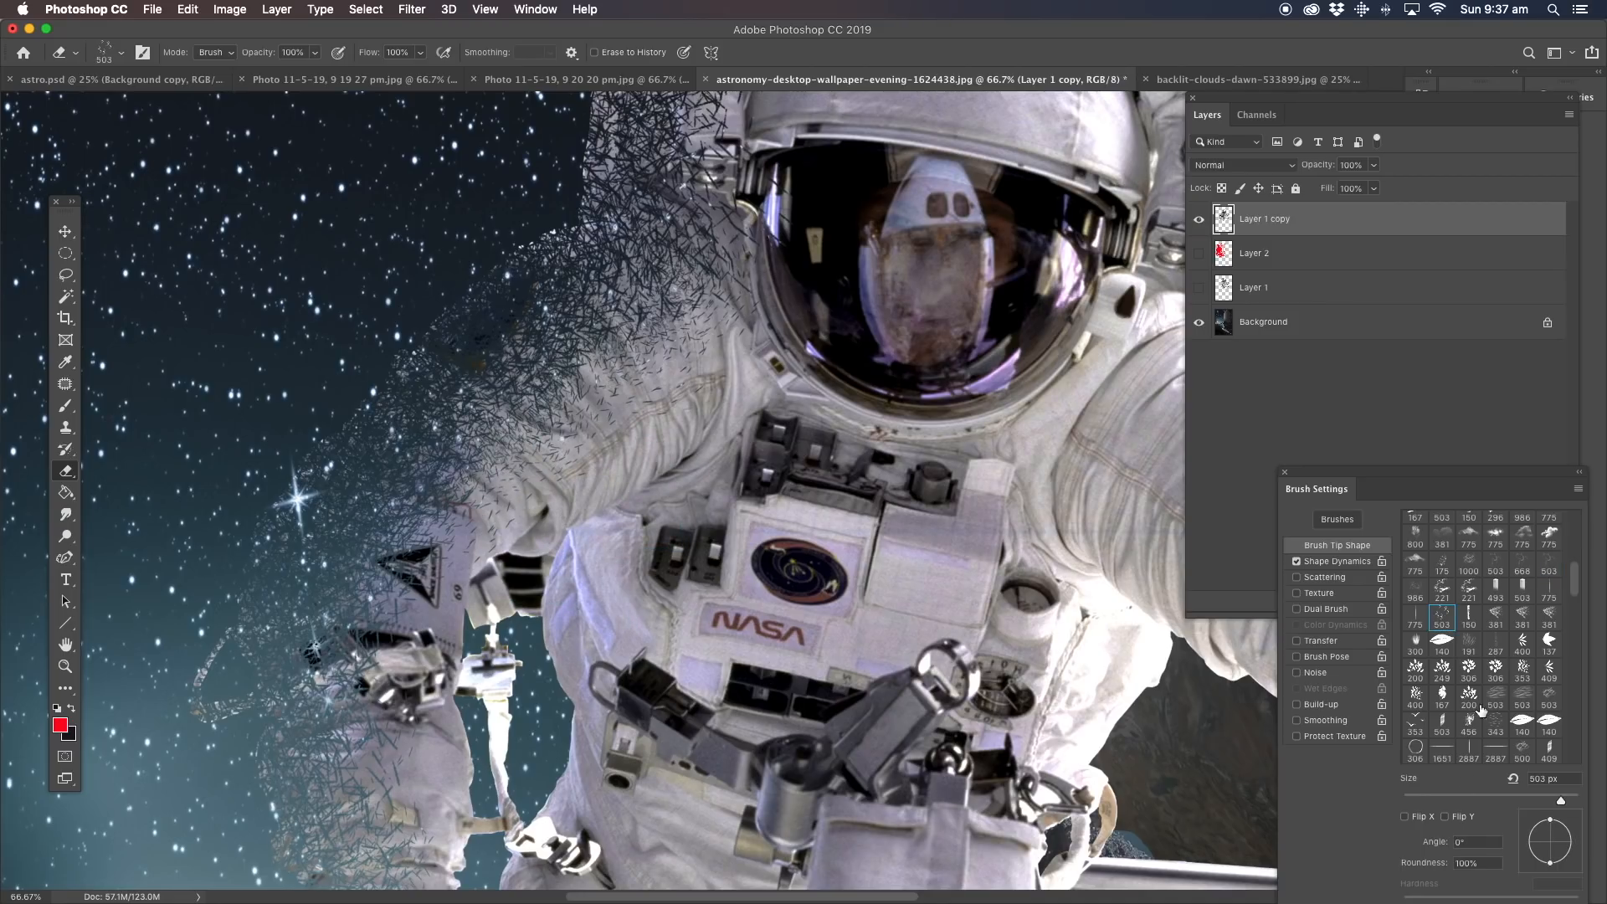
Switch the eraser to the 16 px splatter tip, enlarge it to 462 px and erase the dissolving upper sleeve.
scroll(1571, 627, down, 1)
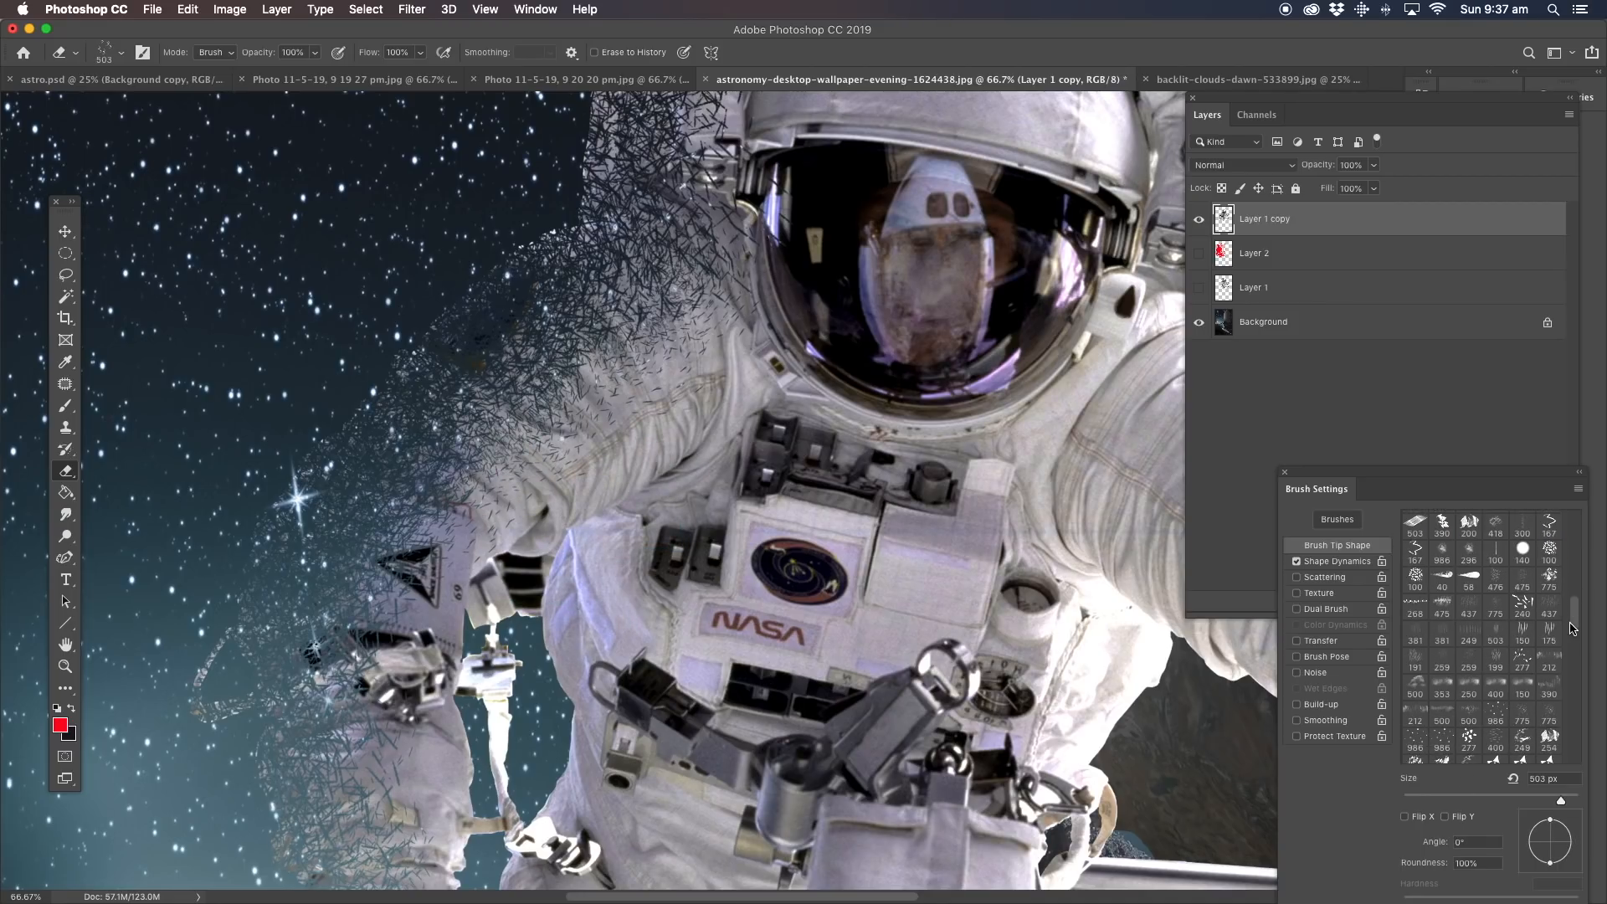
drag(1572, 628, 1574, 693)
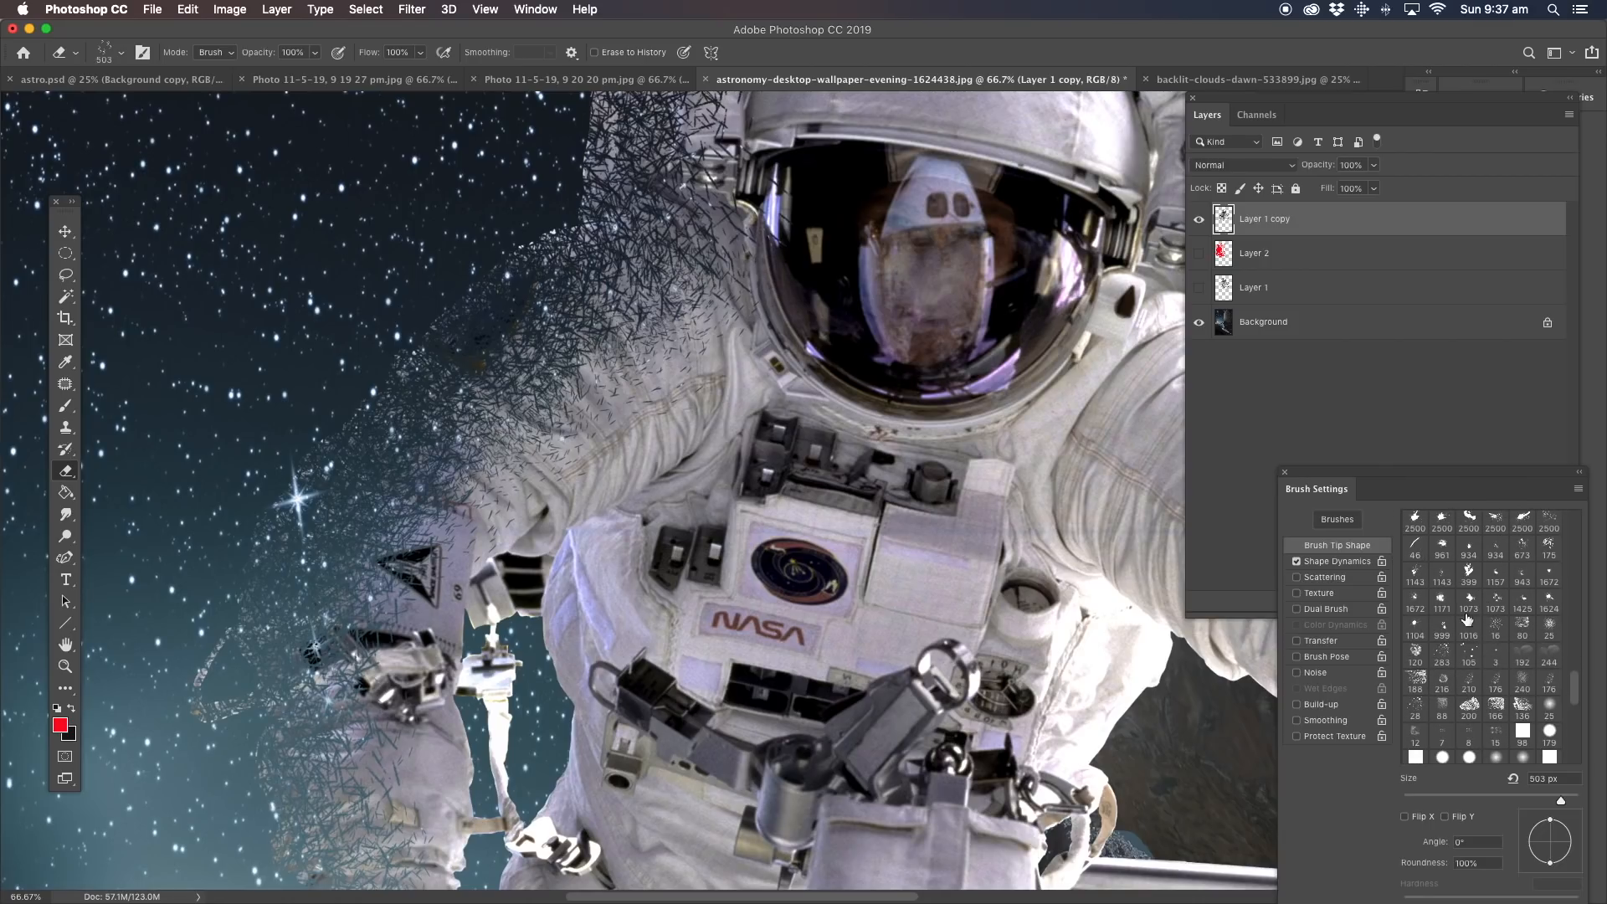
click(1469, 652)
click(1496, 629)
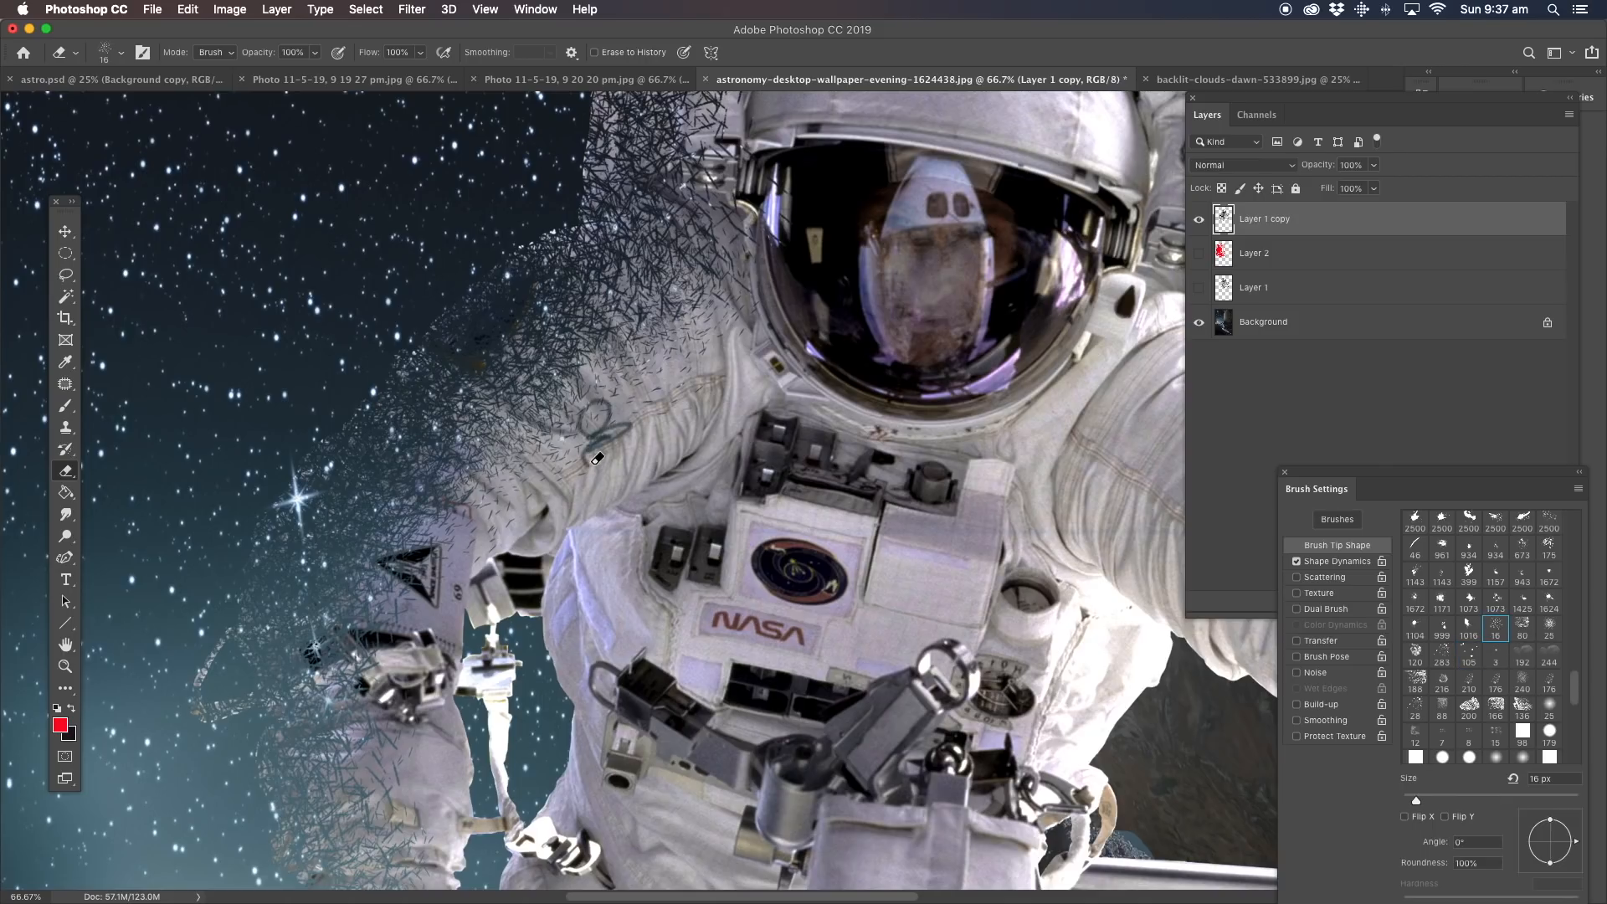
click(1558, 798)
mouse_move(673, 413)
mouse_down()
mouse_move(495, 418)
mouse_move(498, 370)
mouse_up()
Try broad splatter erasing across the sleeve and chest, and undo it.
key(super+z)
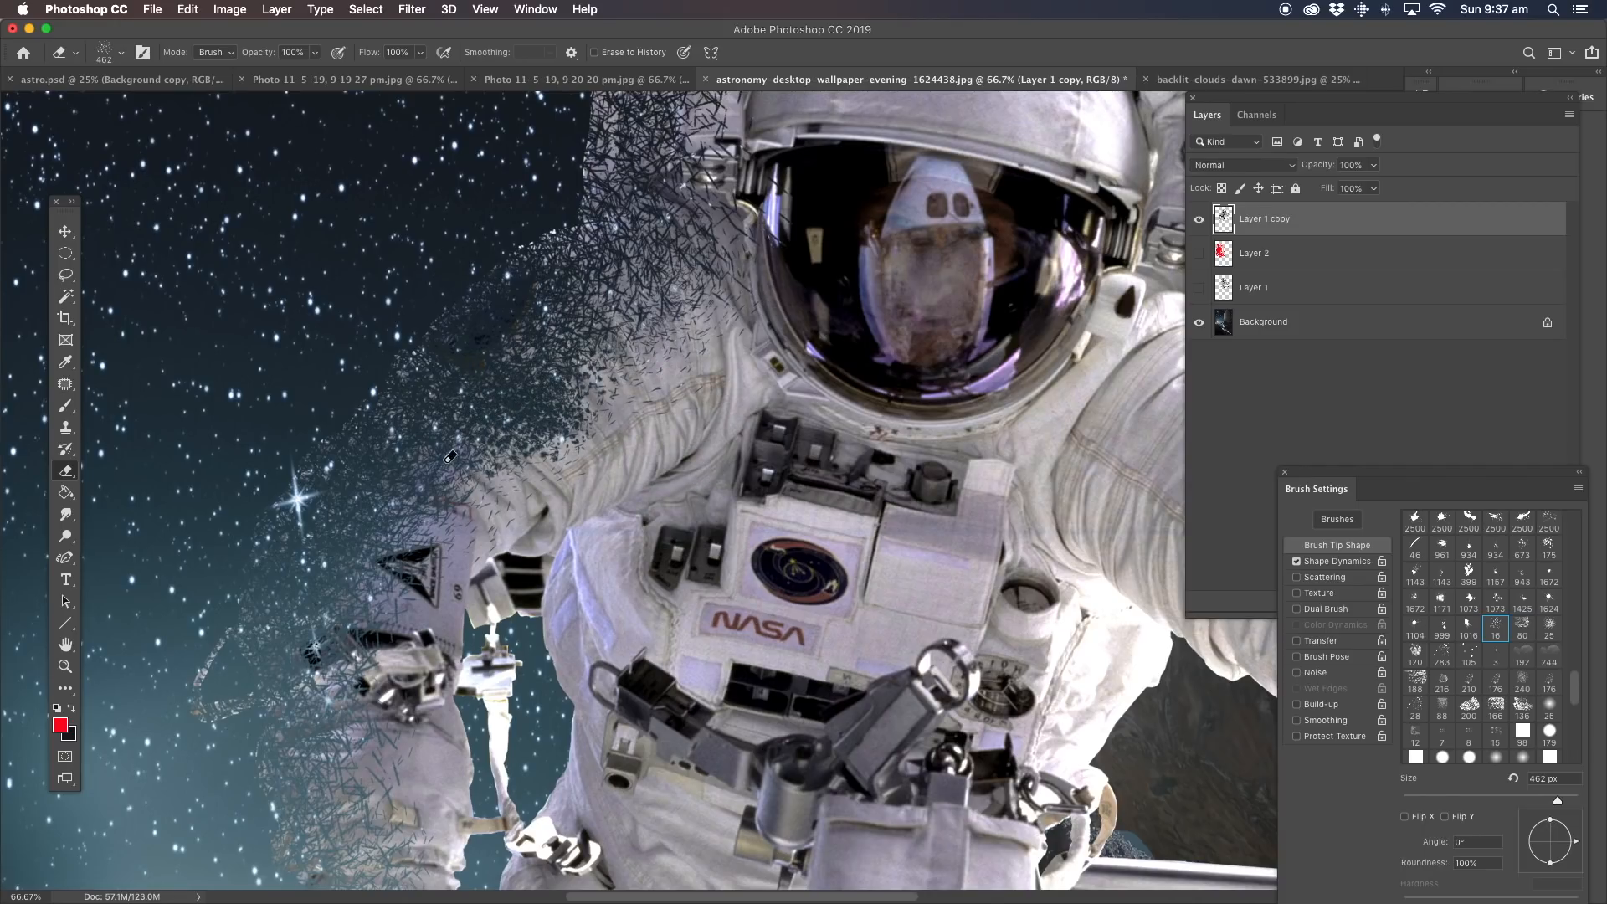
mouse_move(430, 566)
mouse_down()
mouse_move(763, 449)
mouse_move(1046, 433)
mouse_move(672, 478)
mouse_move(466, 565)
mouse_move(840, 461)
mouse_move(1020, 450)
mouse_move(526, 545)
mouse_up()
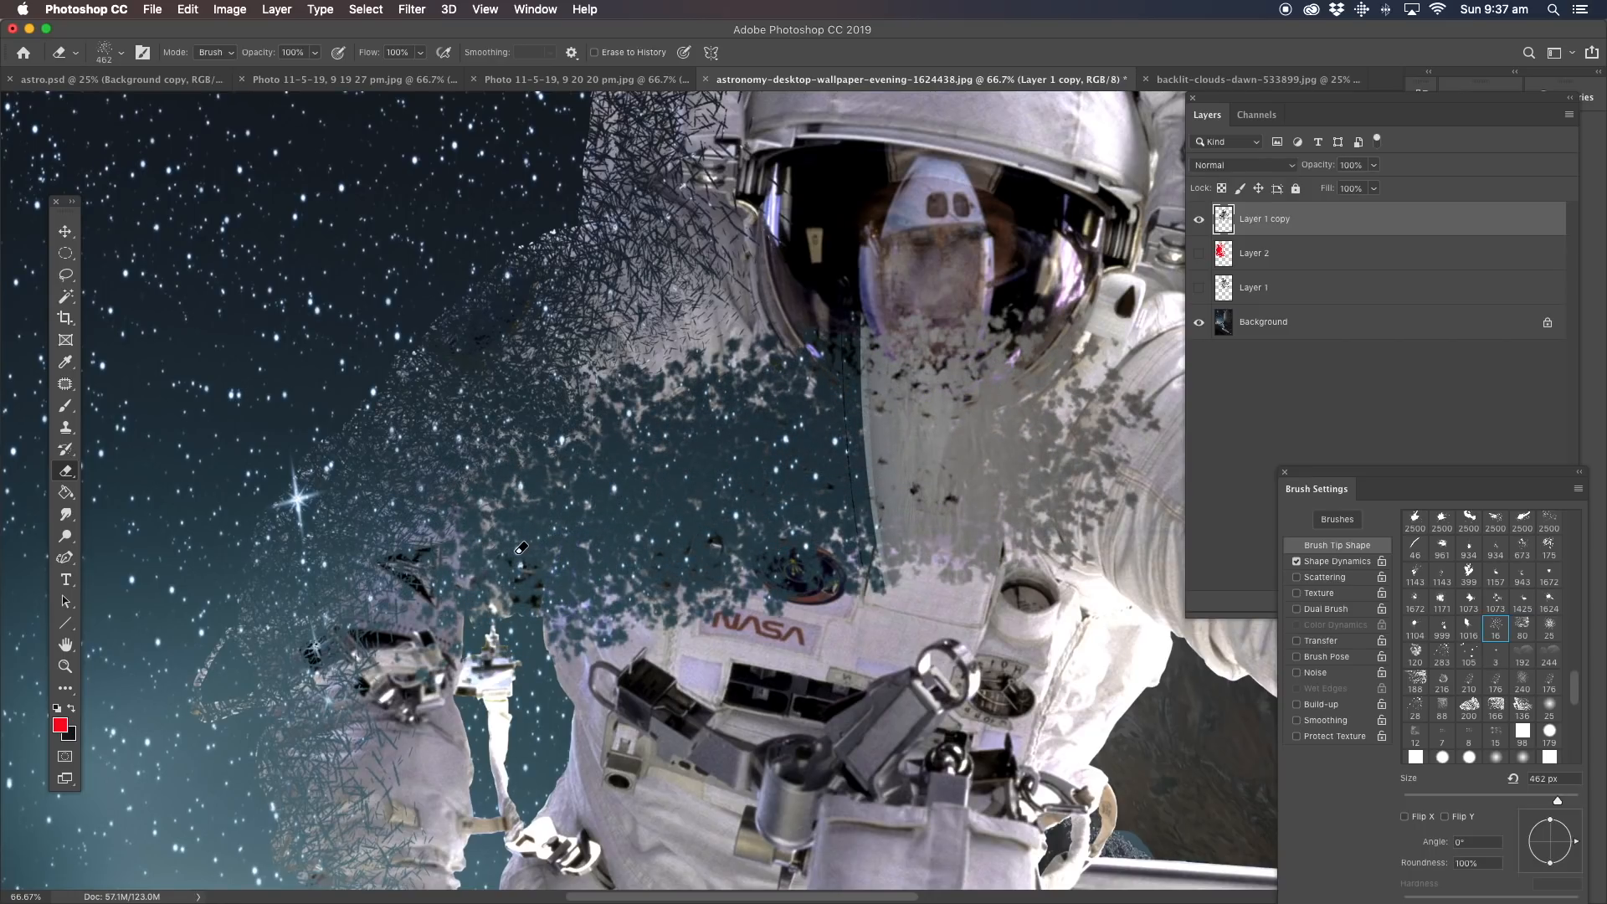
key(super+z)
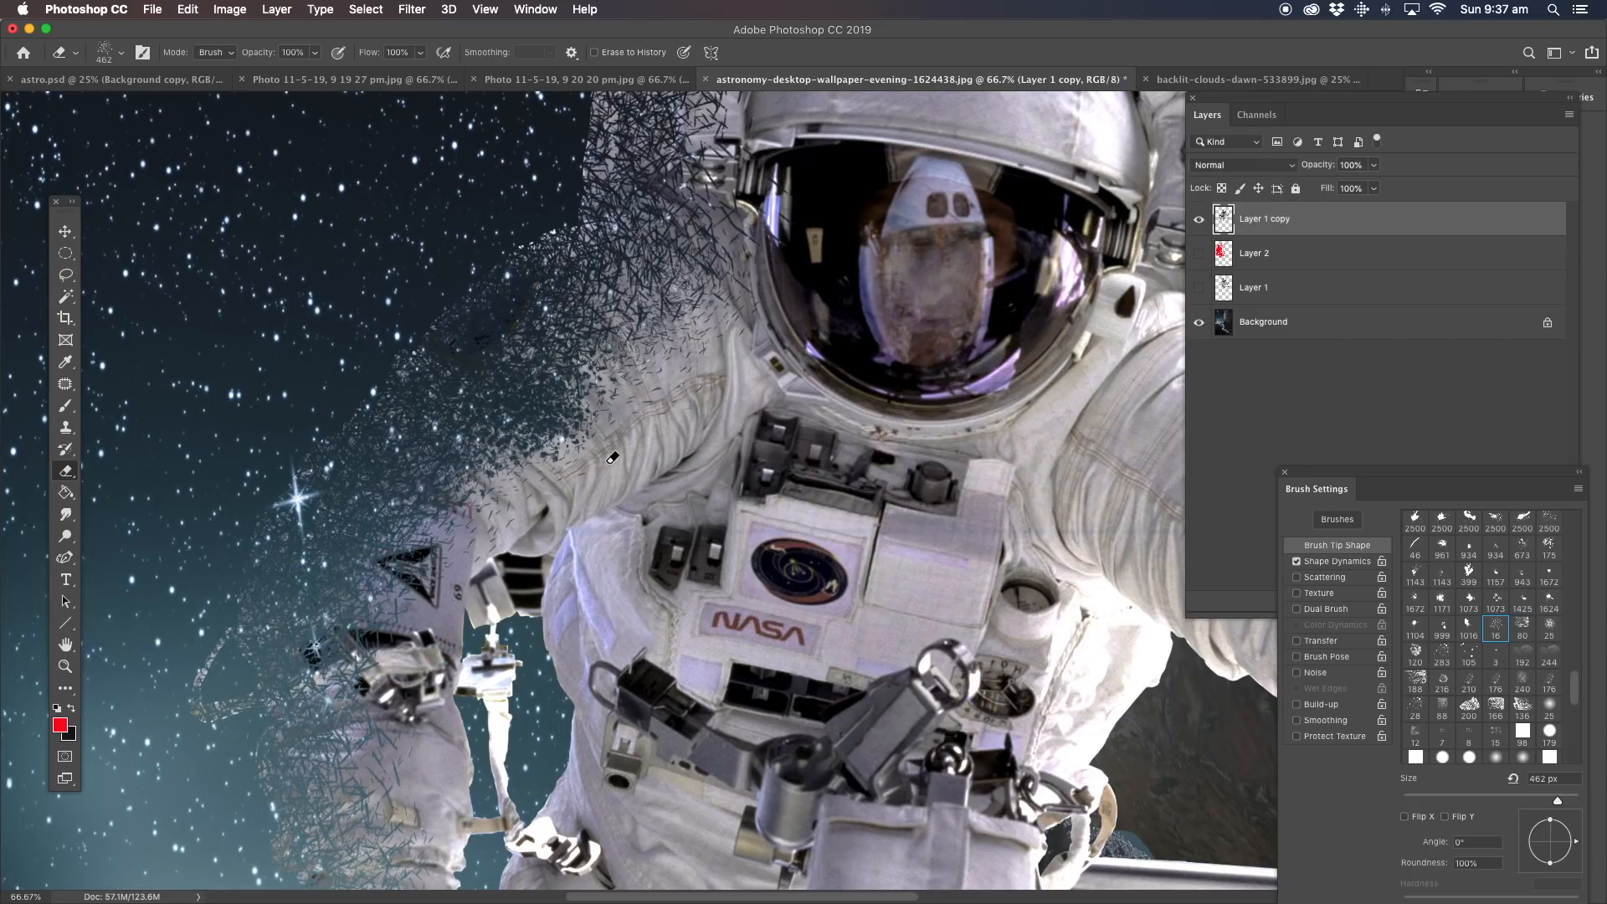
Erase splatter gaps along the torso side, the dissolving arm and the backpack edge, and show Layer 1 again.
mouse_move(570, 572)
mouse_down()
mouse_move(551, 610)
mouse_move(584, 566)
mouse_move(550, 654)
mouse_move(542, 641)
mouse_move(566, 594)
mouse_move(555, 781)
mouse_move(580, 725)
mouse_move(577, 694)
mouse_move(555, 781)
mouse_move(579, 702)
mouse_move(575, 569)
mouse_move(586, 701)
mouse_move(549, 811)
mouse_move(541, 729)
mouse_up()
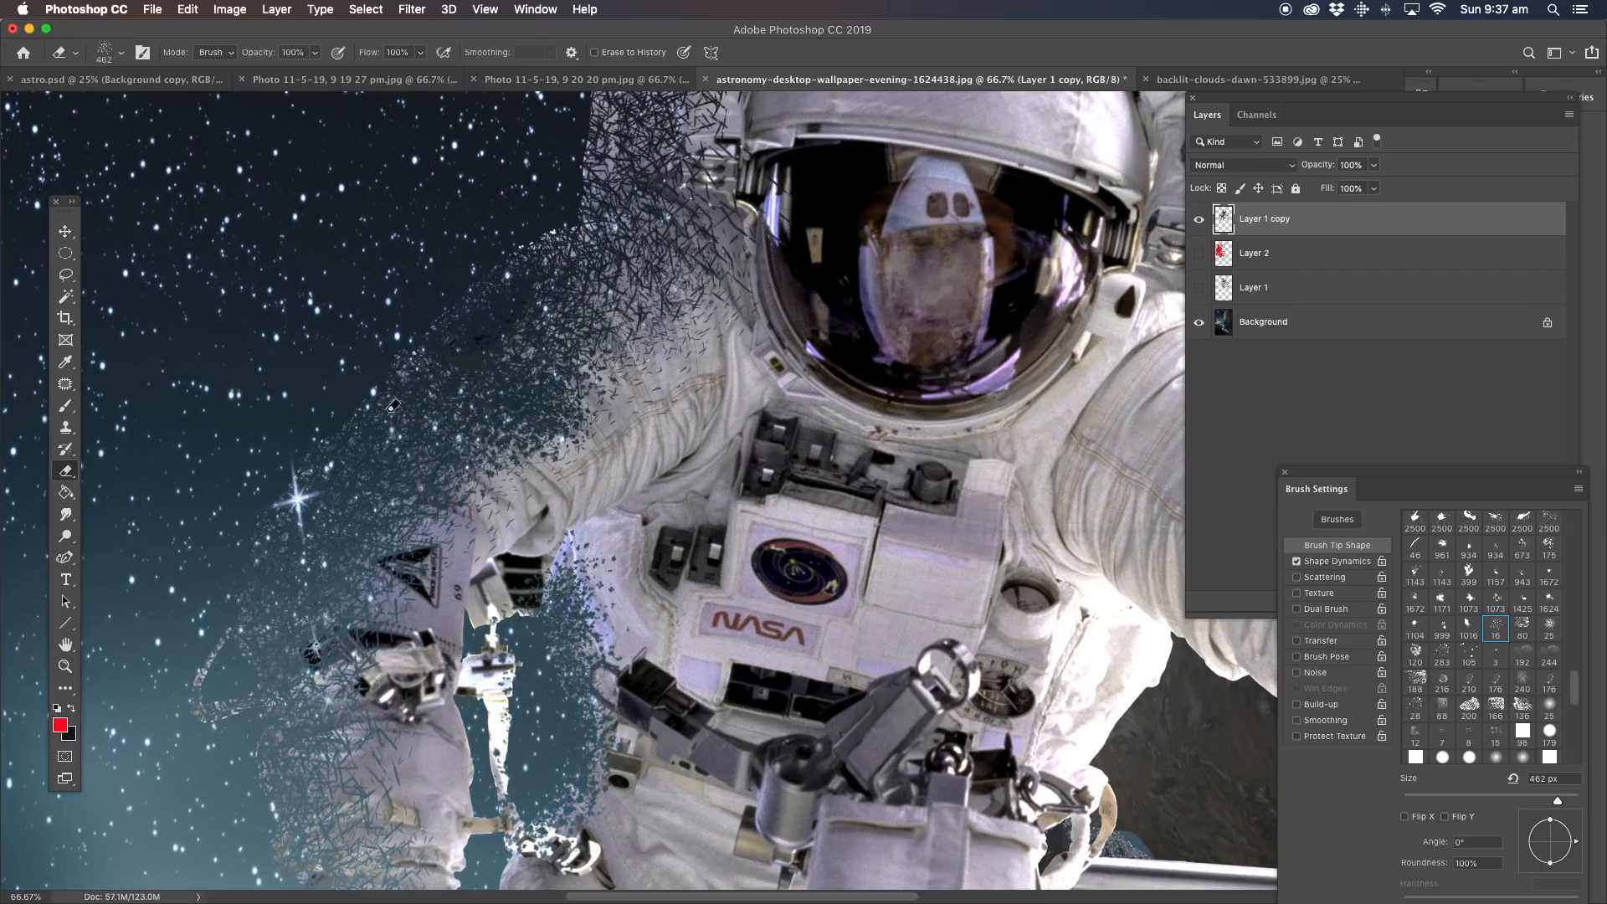
mouse_move(241, 578)
mouse_down()
mouse_move(235, 654)
mouse_move(264, 714)
mouse_move(219, 712)
mouse_move(315, 833)
mouse_up()
drag(401, 485, 242, 801)
mouse_move(586, 159)
mouse_down()
mouse_move(515, 201)
mouse_move(515, 261)
mouse_move(433, 383)
mouse_move(422, 504)
mouse_move(373, 502)
mouse_up()
click(575, 162)
click(581, 167)
click(1198, 288)
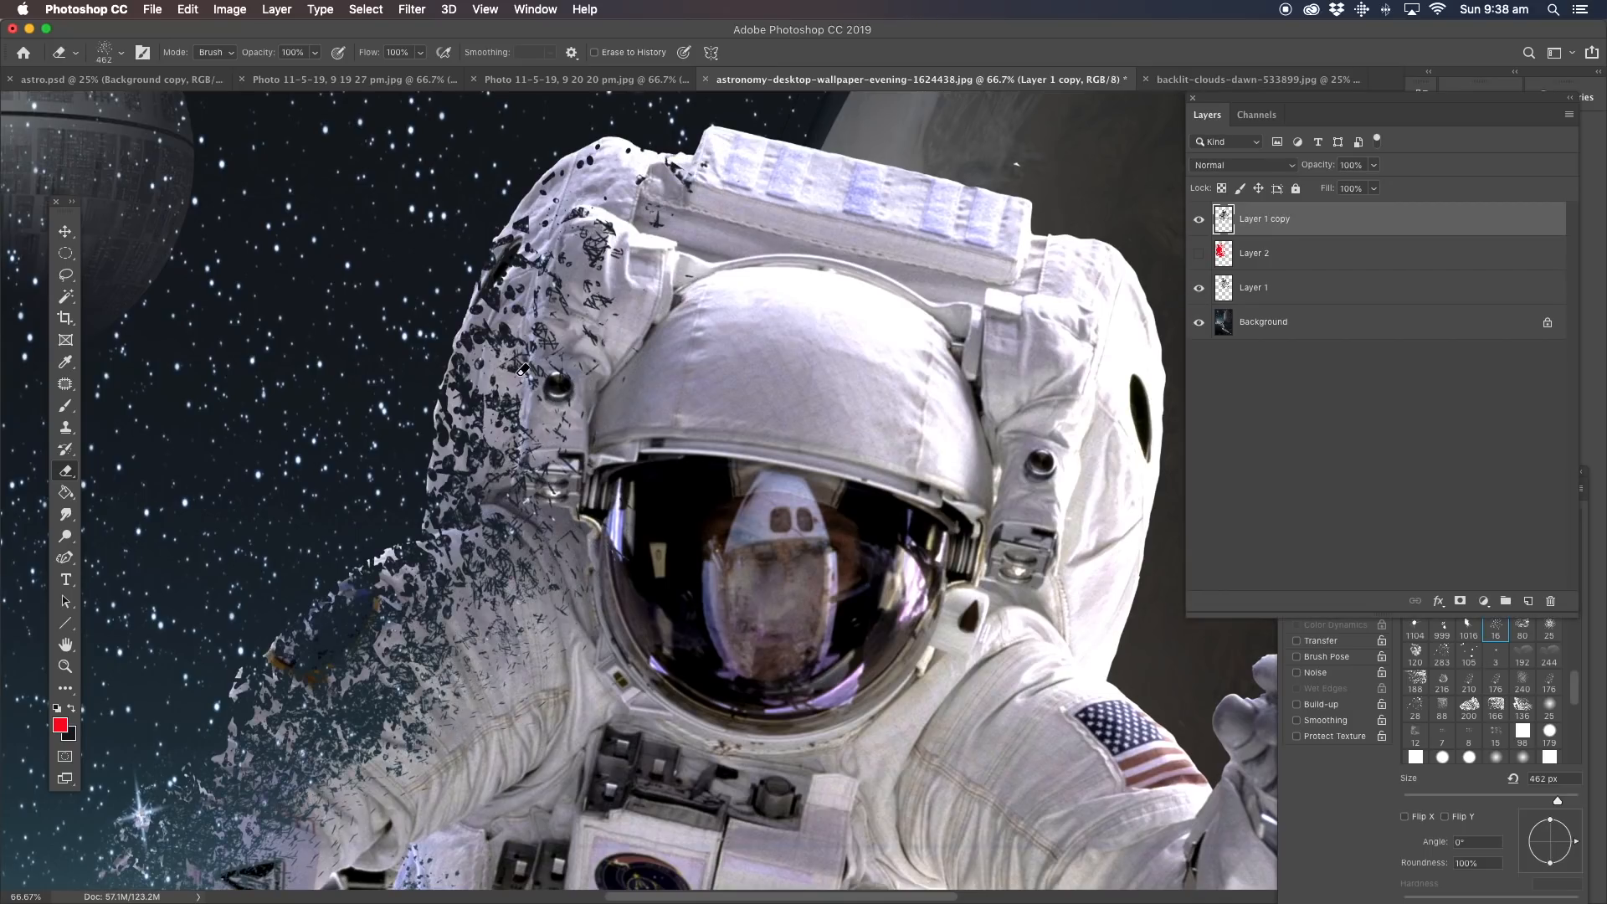
Erase splatter gaps on Layer 1 copy along the dissolving glove, the hip and thigh beside it, and the other leg's inner edge.
scroll(366, 636, down, 15)
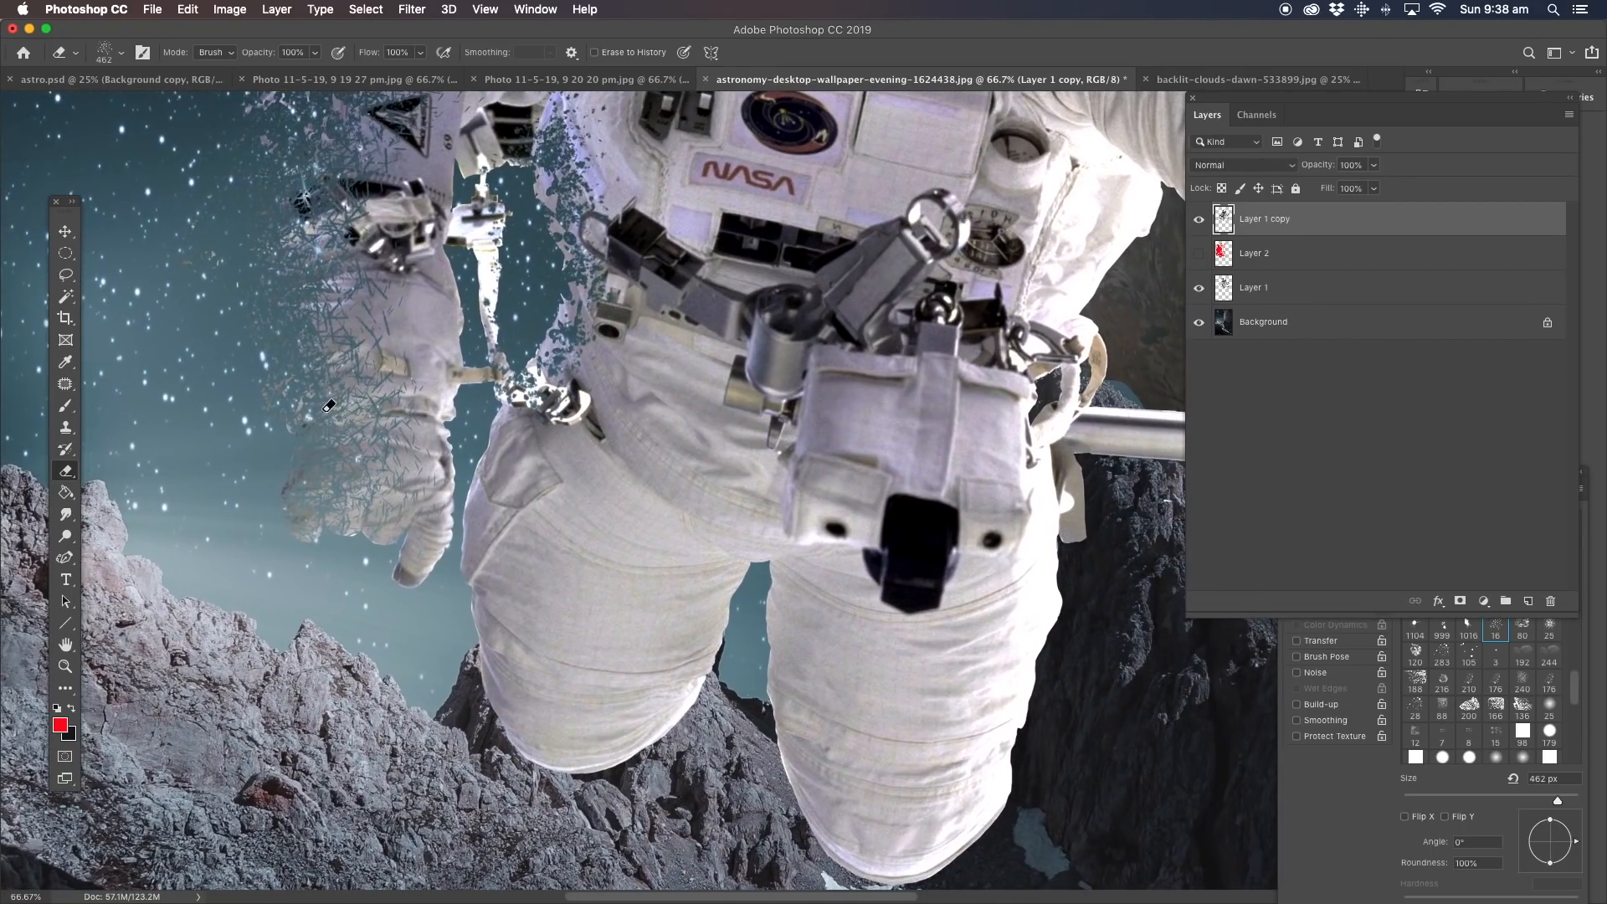
mouse_move(329, 405)
mouse_down()
mouse_move(300, 538)
mouse_move(294, 395)
mouse_move(299, 436)
mouse_up()
mouse_move(495, 476)
mouse_down()
mouse_move(493, 687)
mouse_move(486, 645)
mouse_move(519, 749)
mouse_up()
mouse_move(542, 407)
mouse_down()
mouse_move(563, 373)
mouse_move(549, 402)
mouse_move(591, 351)
mouse_move(628, 342)
mouse_move(623, 248)
mouse_move(559, 349)
mouse_move(558, 216)
mouse_move(585, 247)
mouse_up()
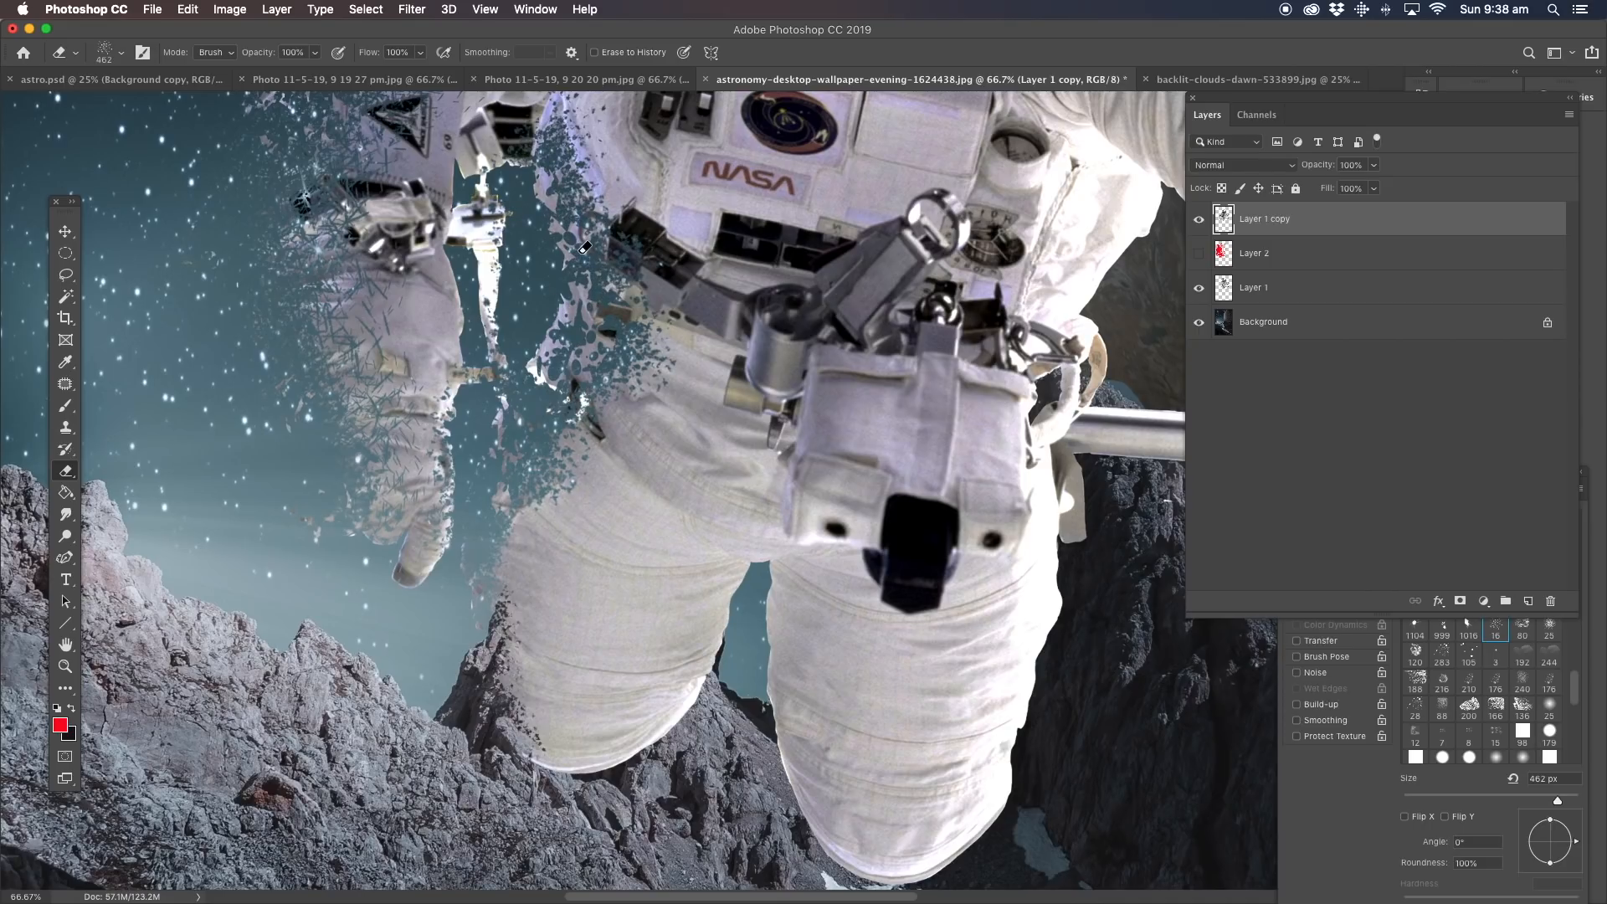
mouse_move(783, 579)
mouse_down()
mouse_move(781, 695)
mouse_move(788, 600)
mouse_up()
drag(783, 735, 805, 878)
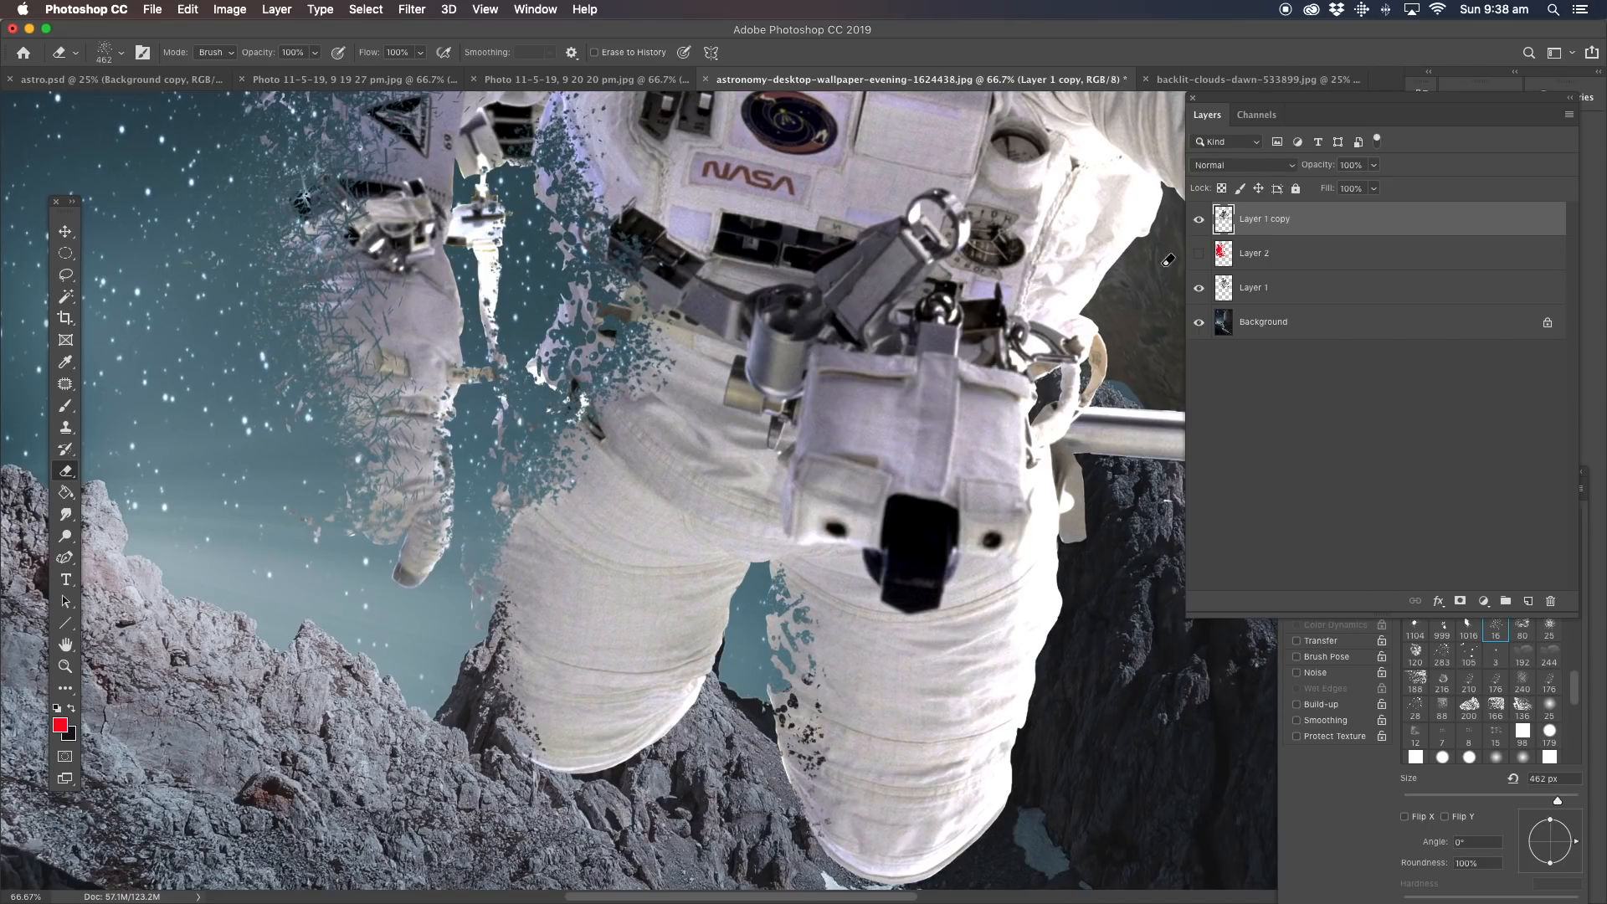
Break up one leg's inner edge and the other leg's outer thigh with the splatter eraser, alternating between Layer 1 and Layer 1 copy.
click(1256, 287)
drag(775, 631, 785, 792)
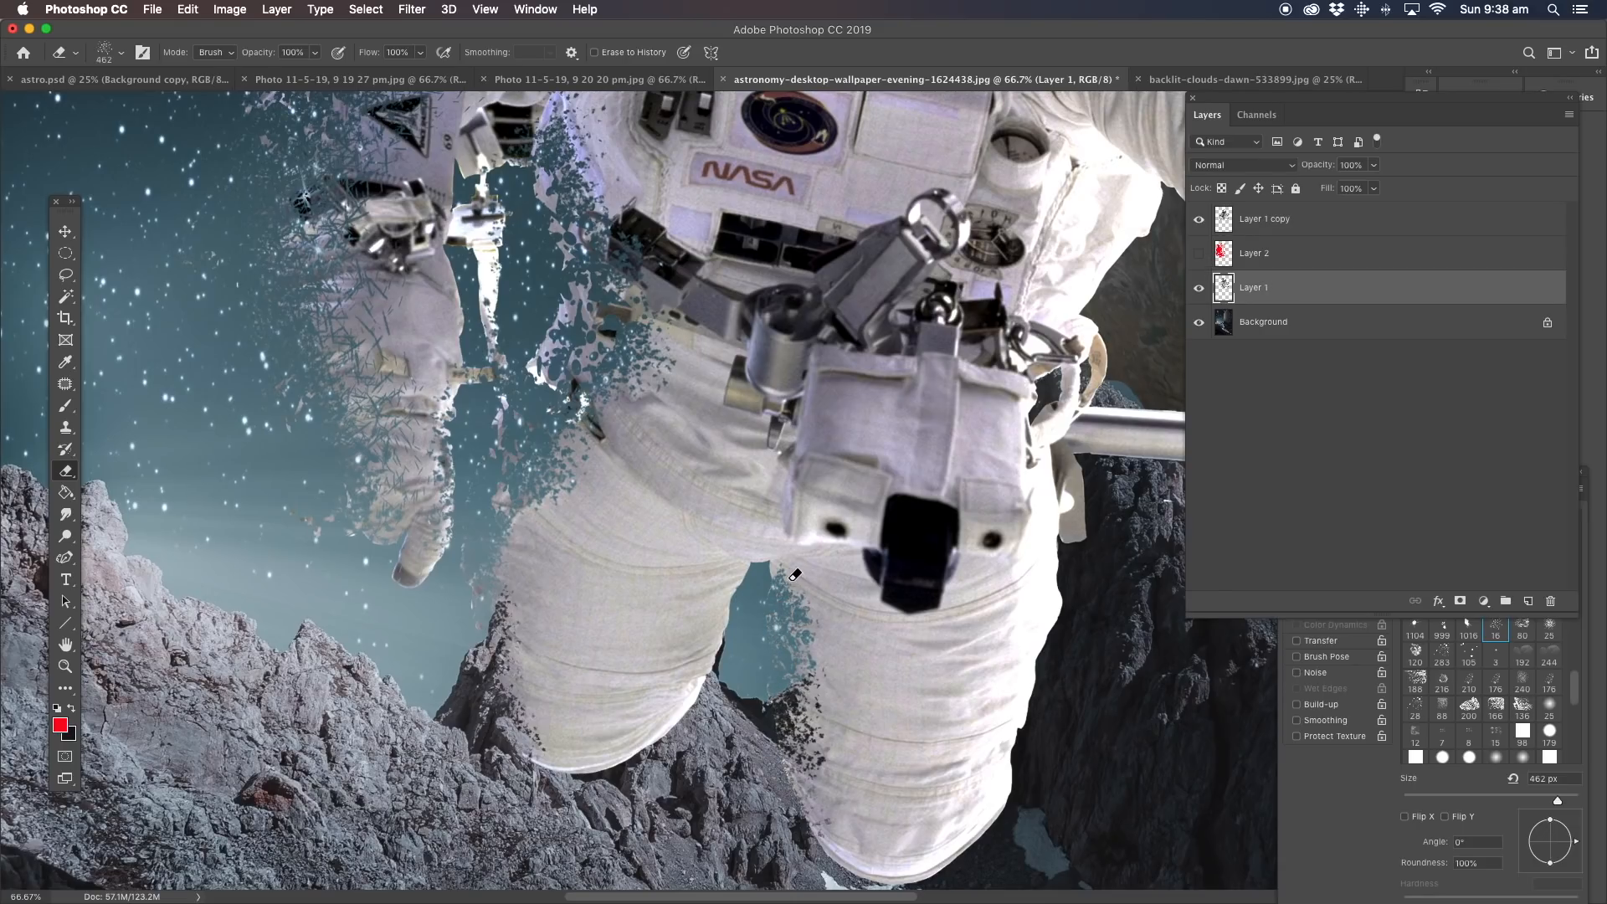
click(1264, 221)
drag(798, 566, 791, 611)
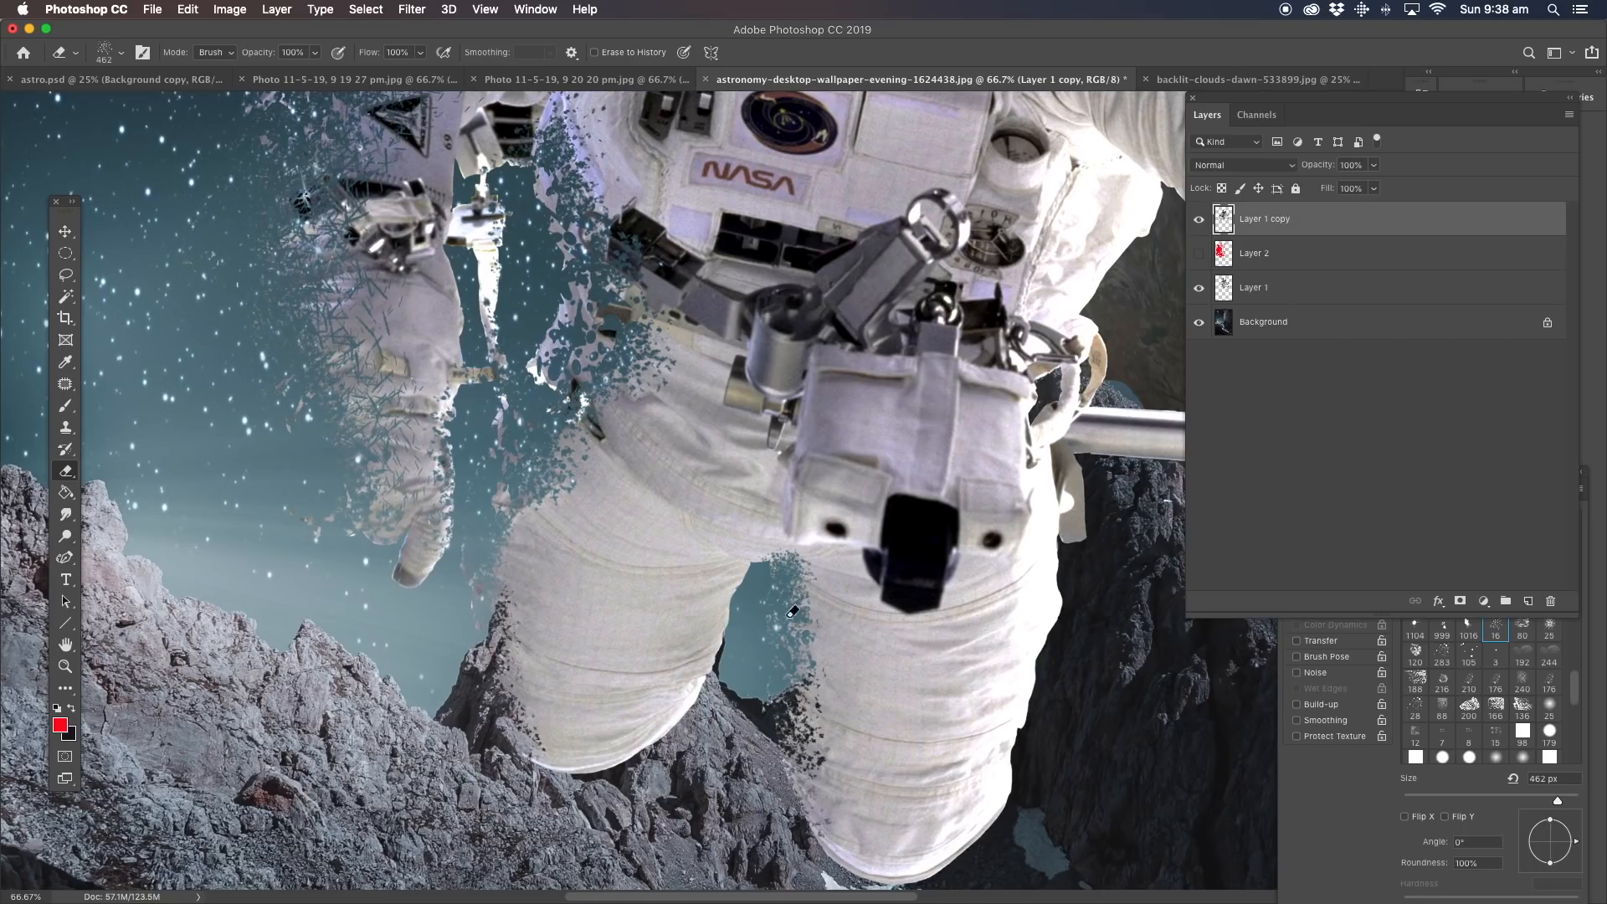
mouse_move(821, 835)
mouse_down()
mouse_move(830, 818)
mouse_move(827, 853)
mouse_up()
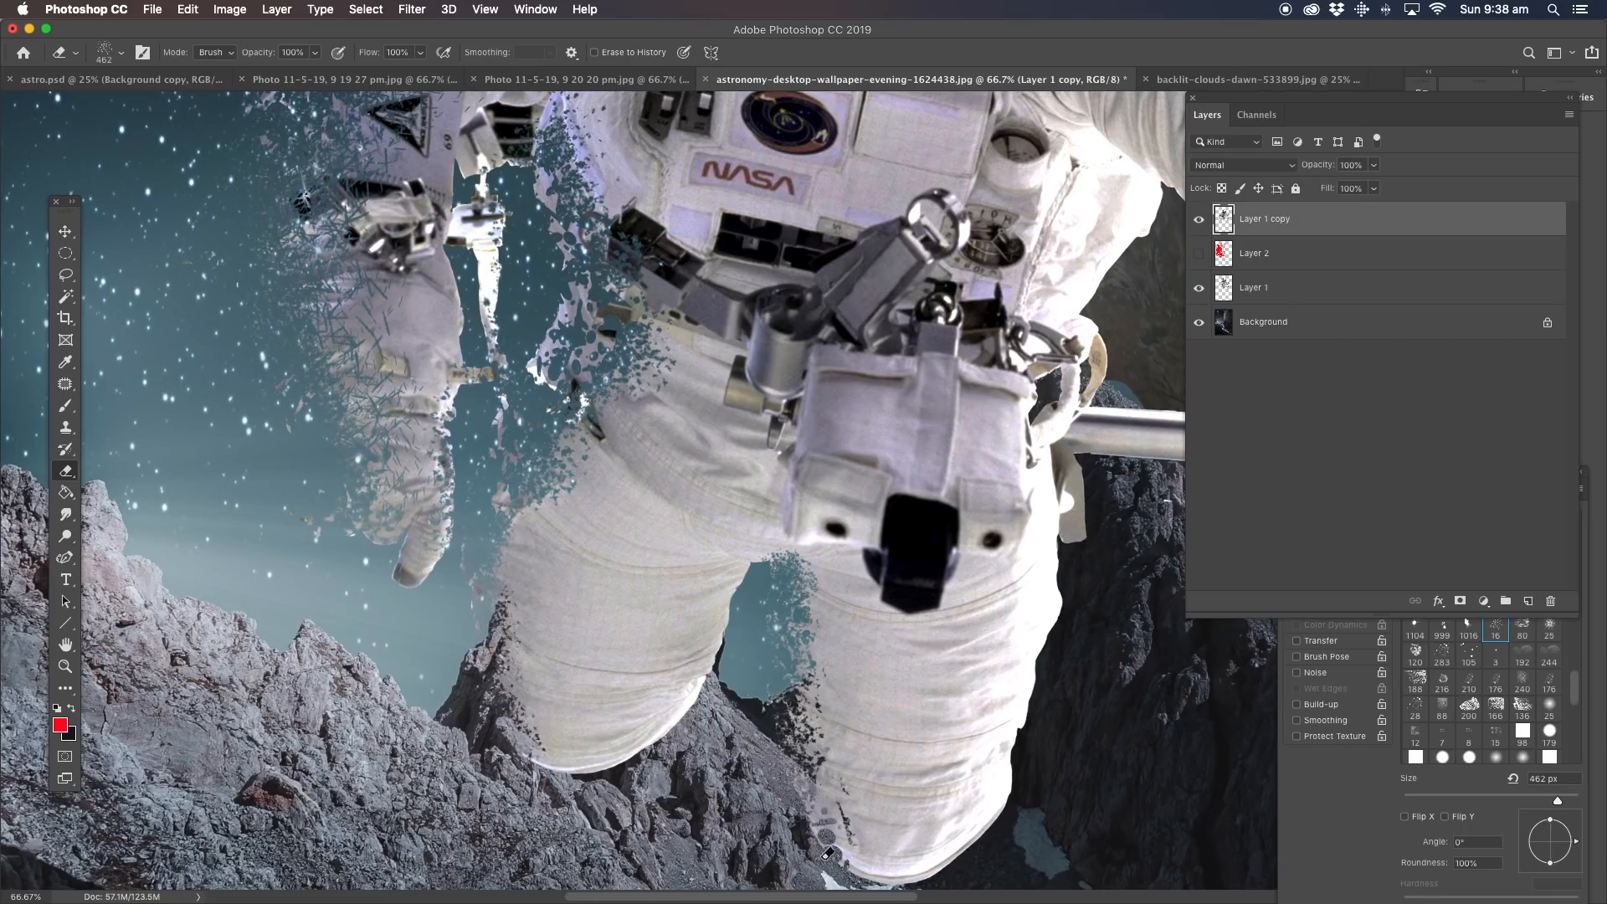
click(1273, 288)
mouse_move(823, 733)
mouse_down()
mouse_move(801, 728)
mouse_move(805, 711)
mouse_up()
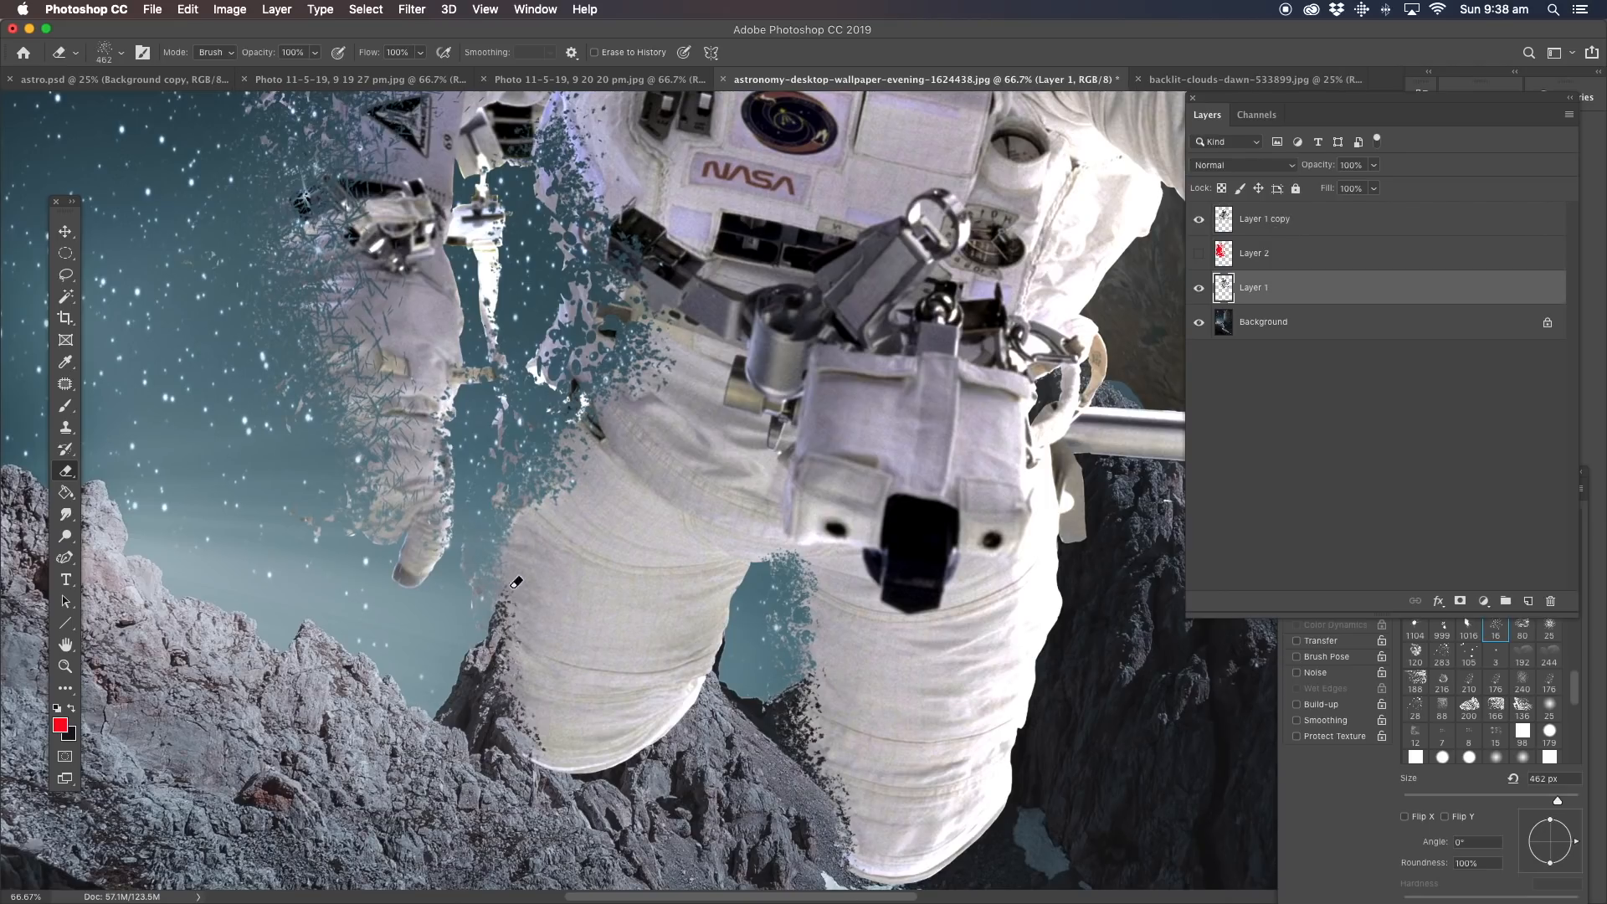
click(1269, 220)
mouse_move(540, 464)
mouse_down()
mouse_move(561, 615)
mouse_move(482, 632)
mouse_up()
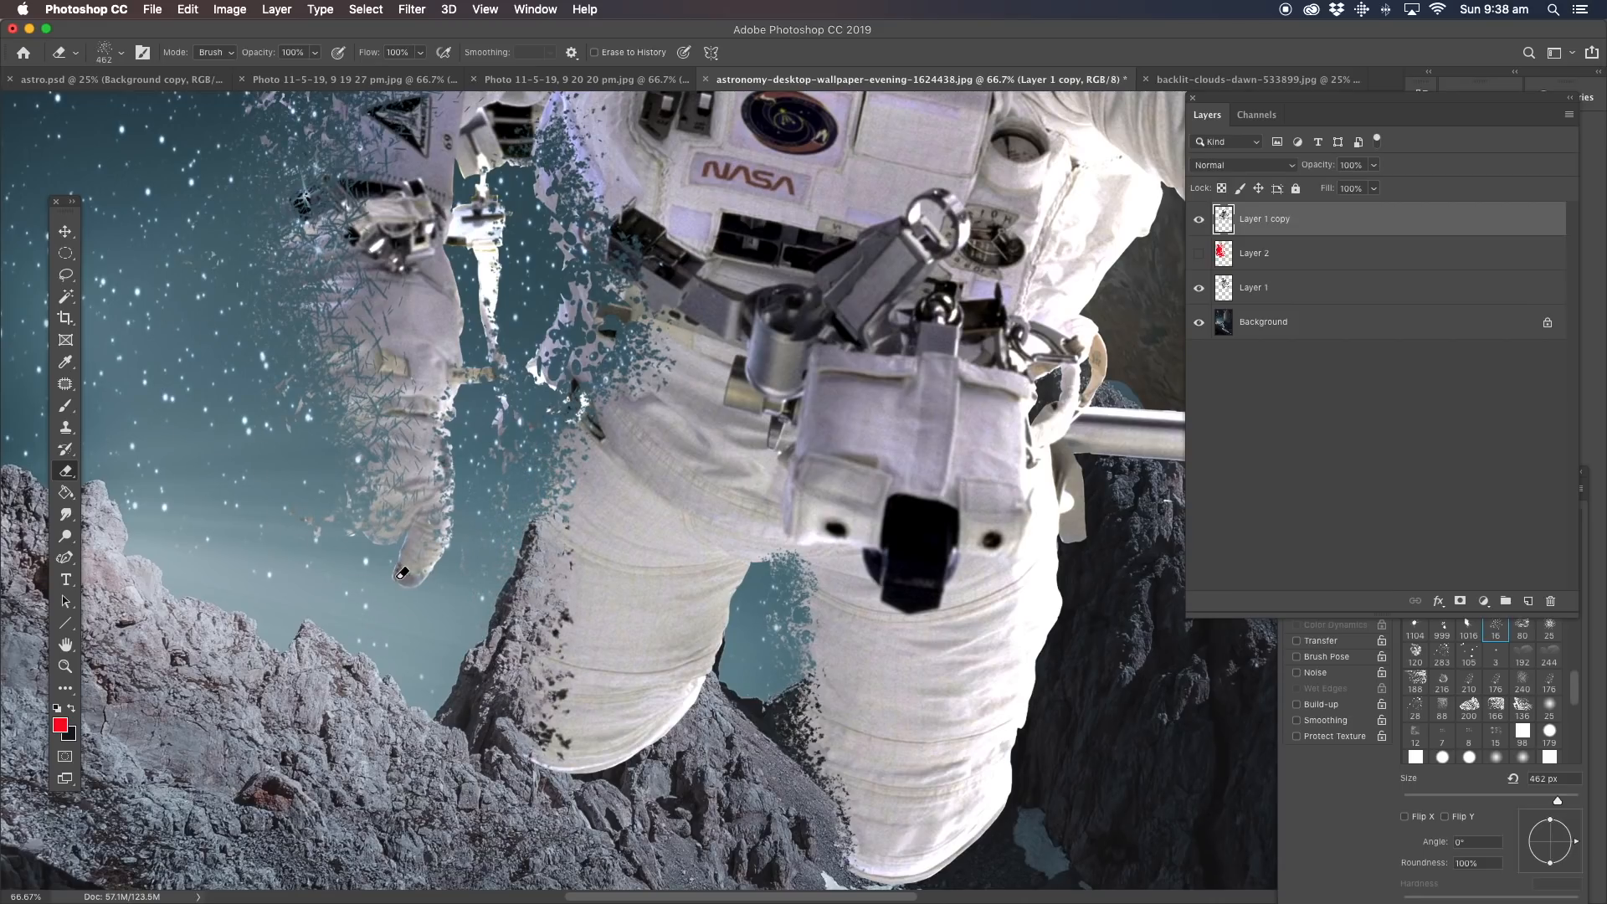
Erase more splatter gaps along the backpack's dissolving edge on Layer 1 copy and make Layer 1 the active layer.
click(65, 667)
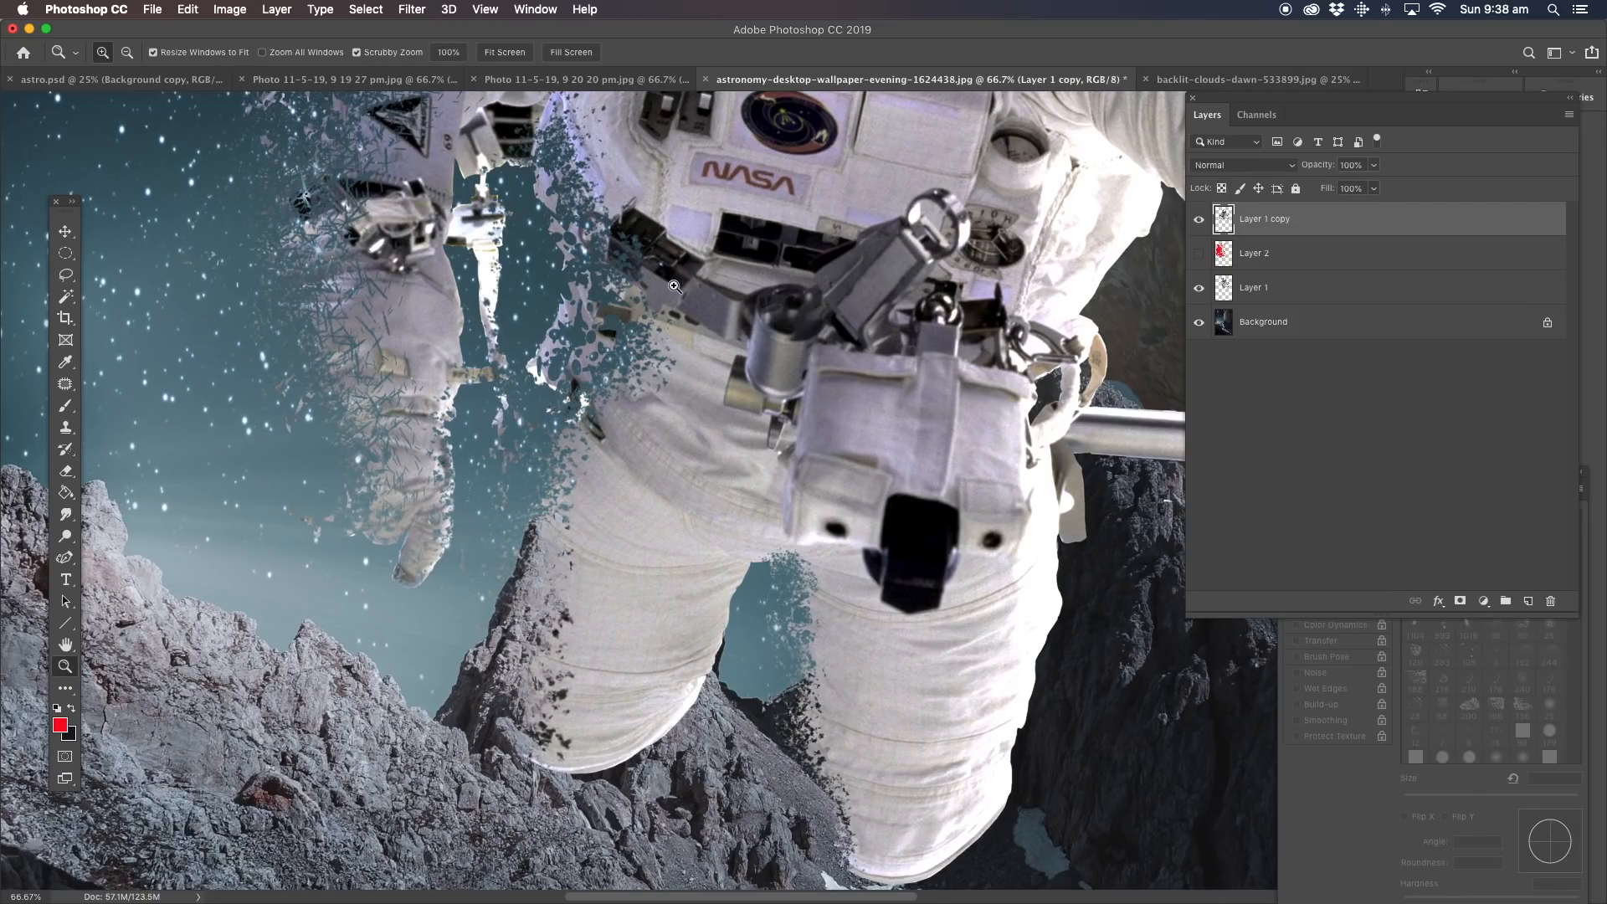
alt+click(688, 247)
alt+click(688, 247)
drag(720, 227, 604, 457)
alt+click(611, 266)
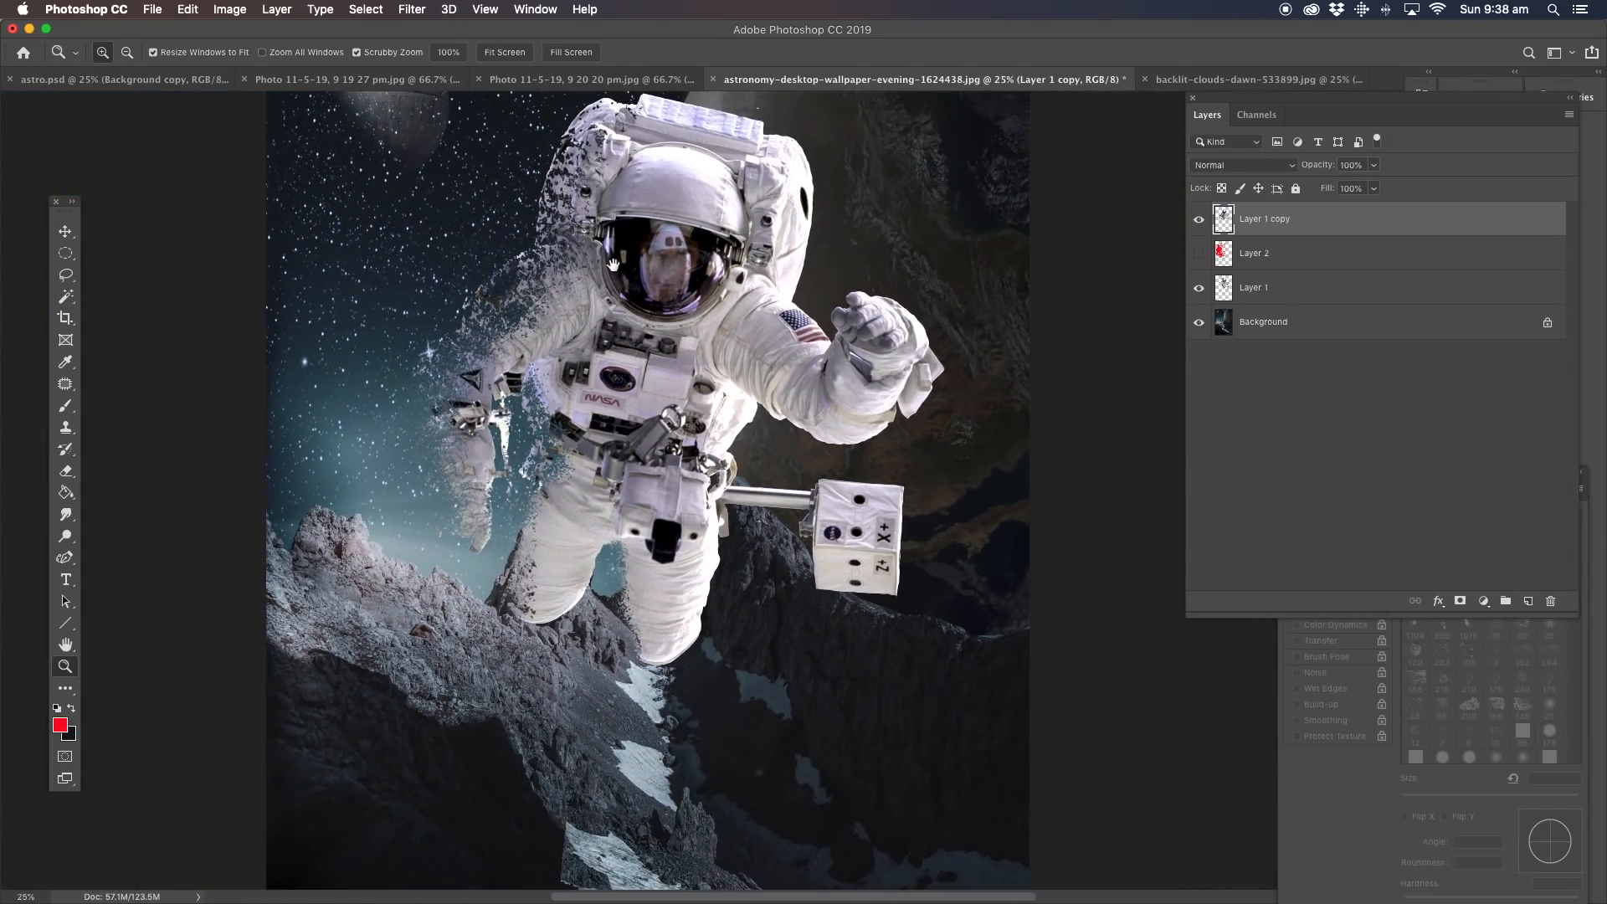
drag(611, 267, 583, 322)
click(517, 254)
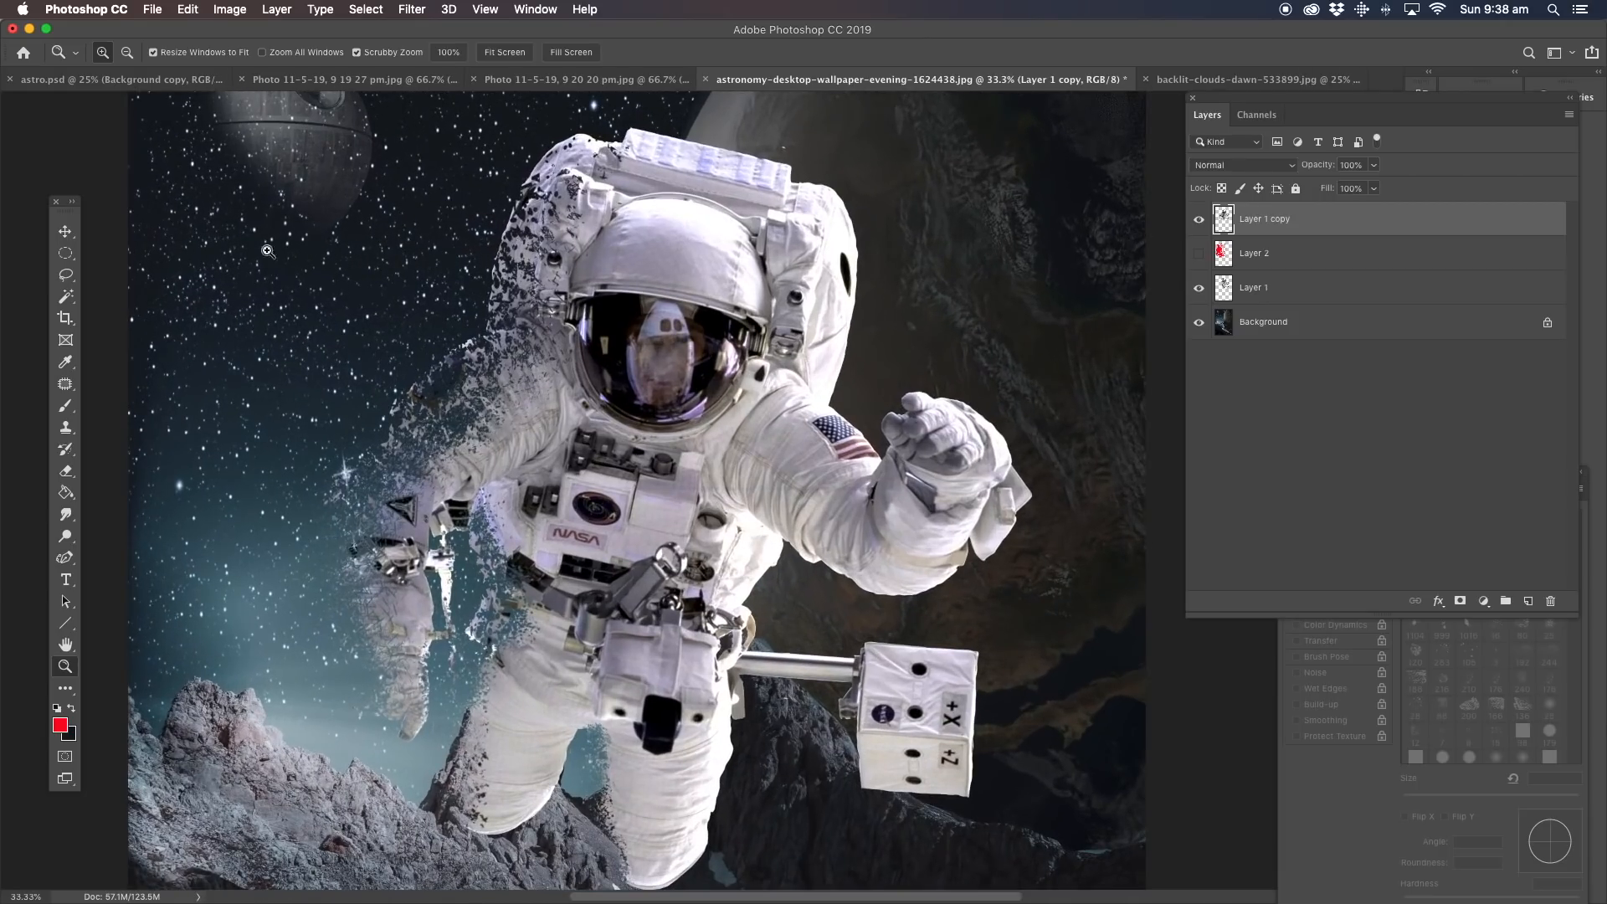
click(66, 472)
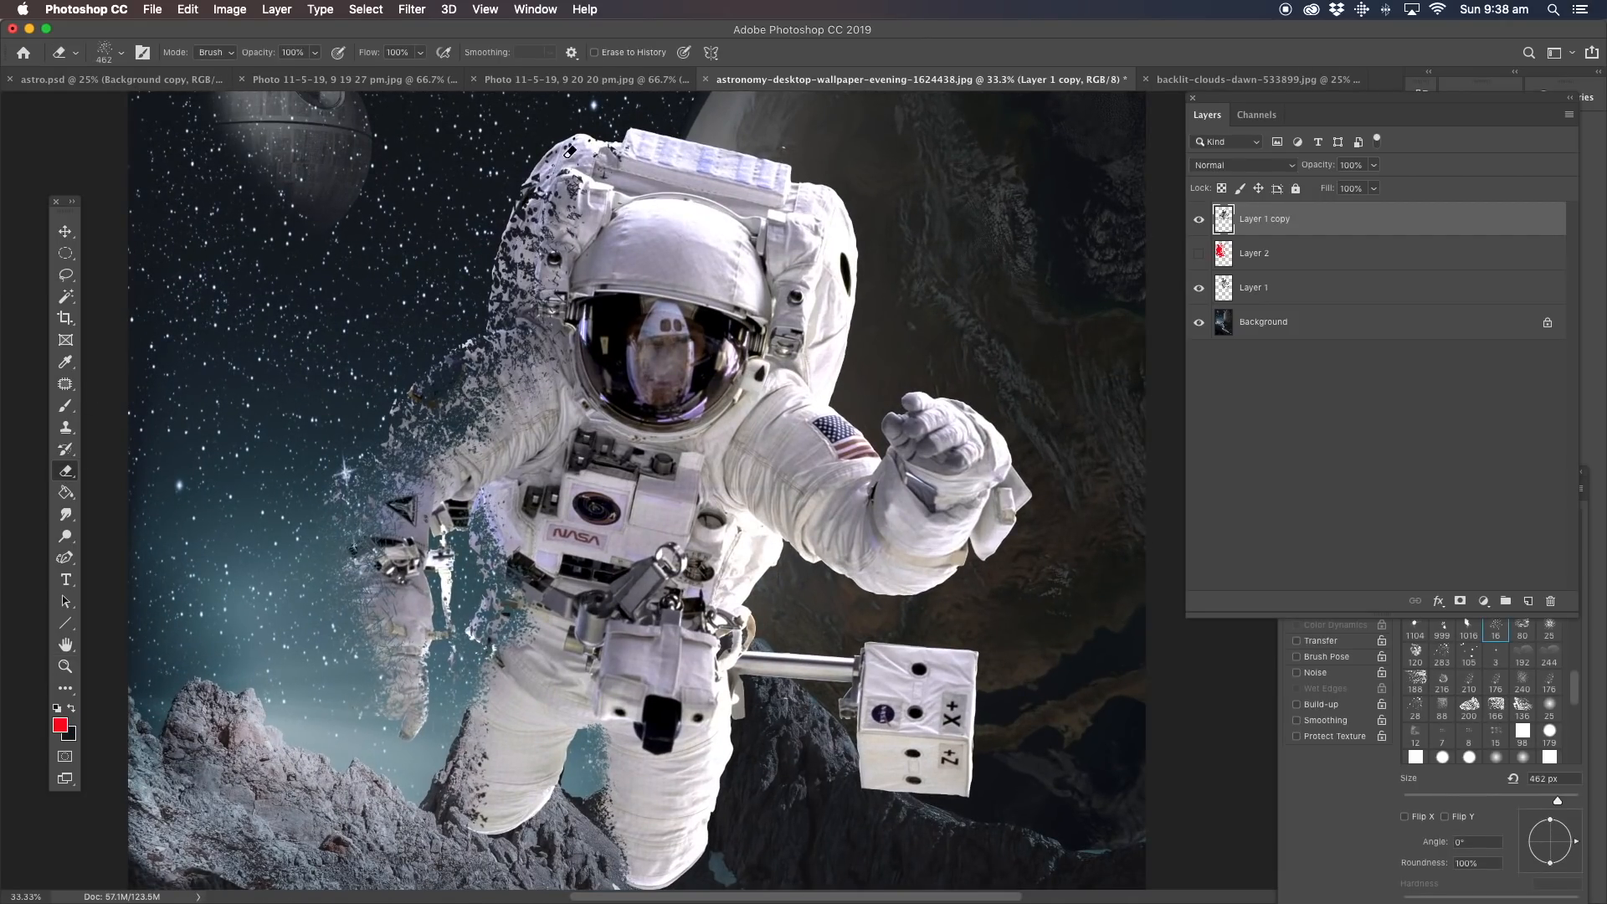
click(1240, 289)
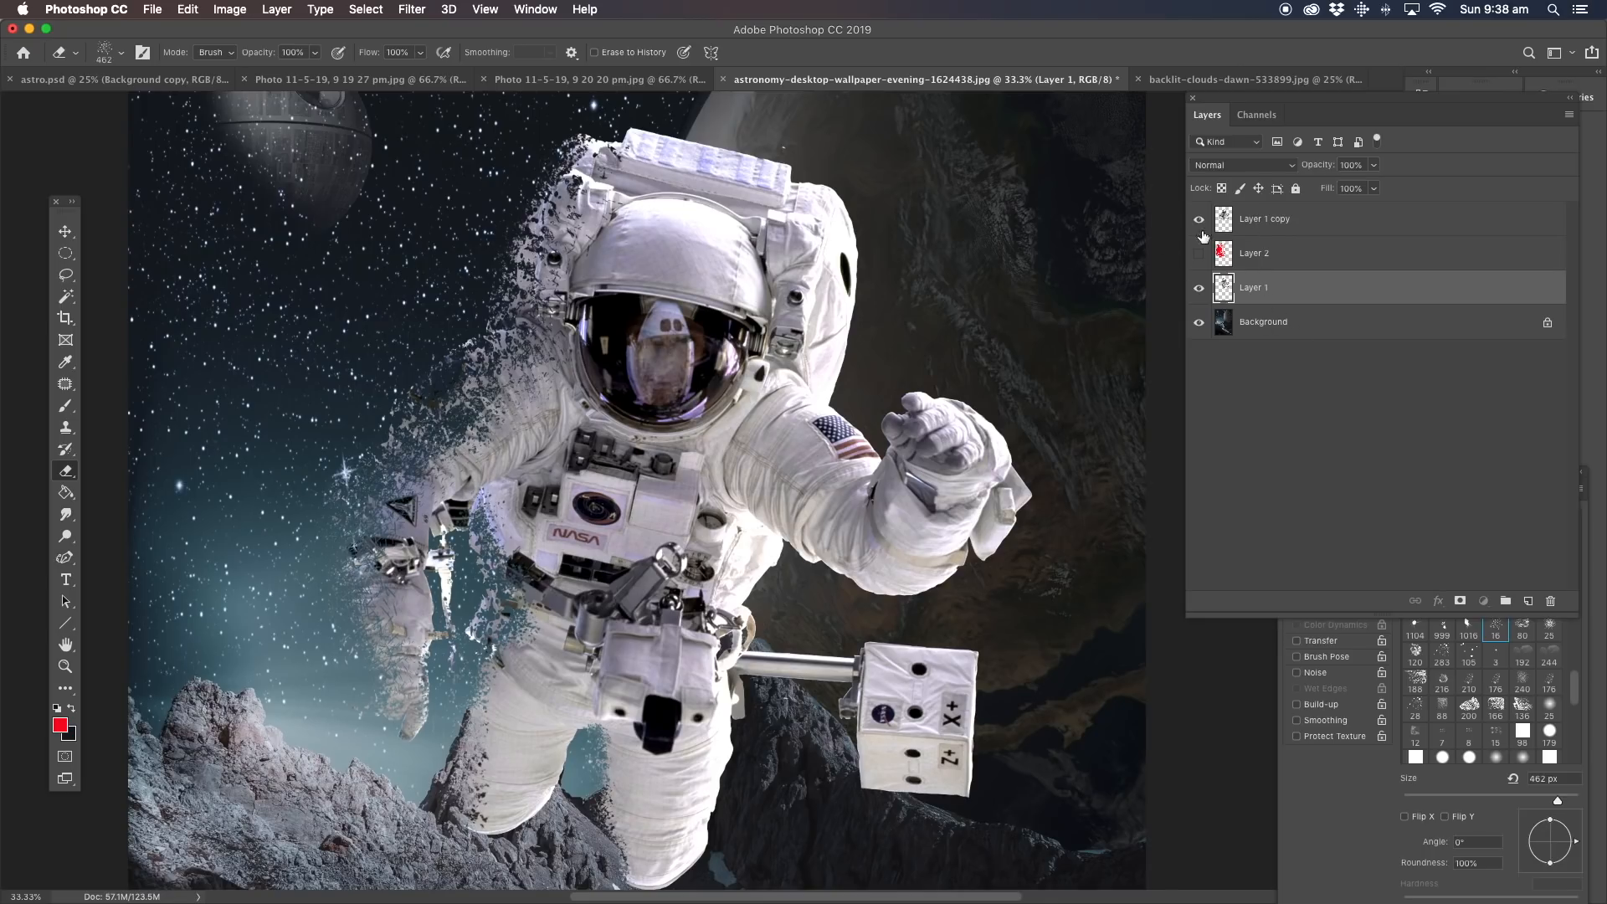
Erase splatter gaps across the upper side of the helmet on Layer 1 copy and at the raised glove's fingertips on Layer 1.
click(1250, 226)
mouse_move(638, 222)
mouse_down()
mouse_move(597, 257)
mouse_move(640, 214)
mouse_move(620, 272)
mouse_move(595, 249)
mouse_up()
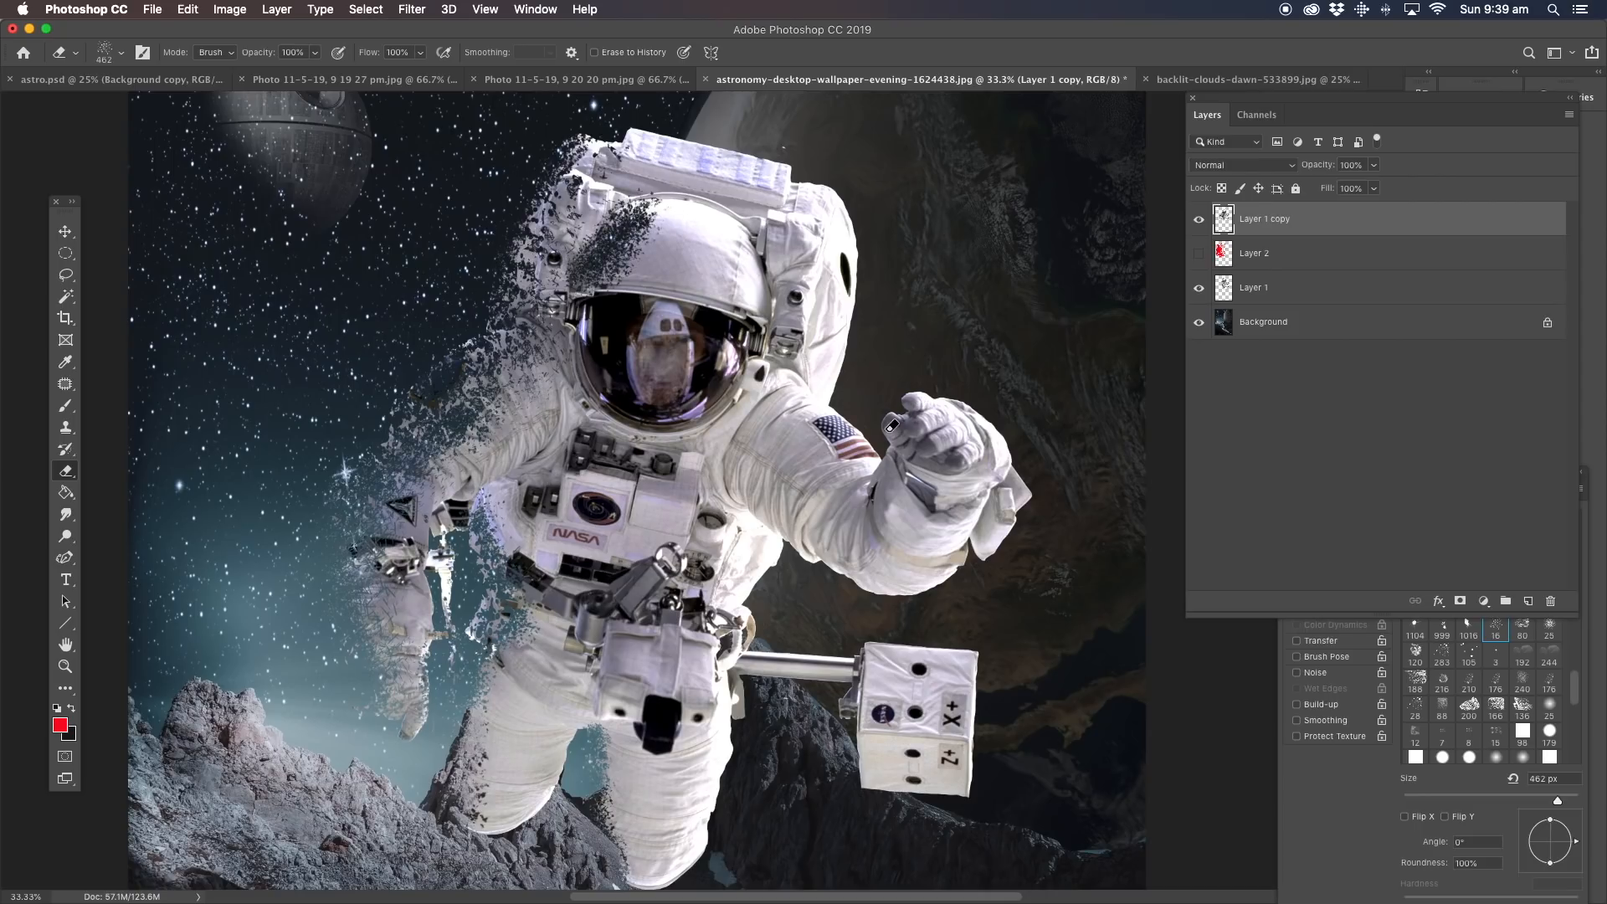
click(1263, 288)
drag(887, 423, 934, 386)
click(929, 390)
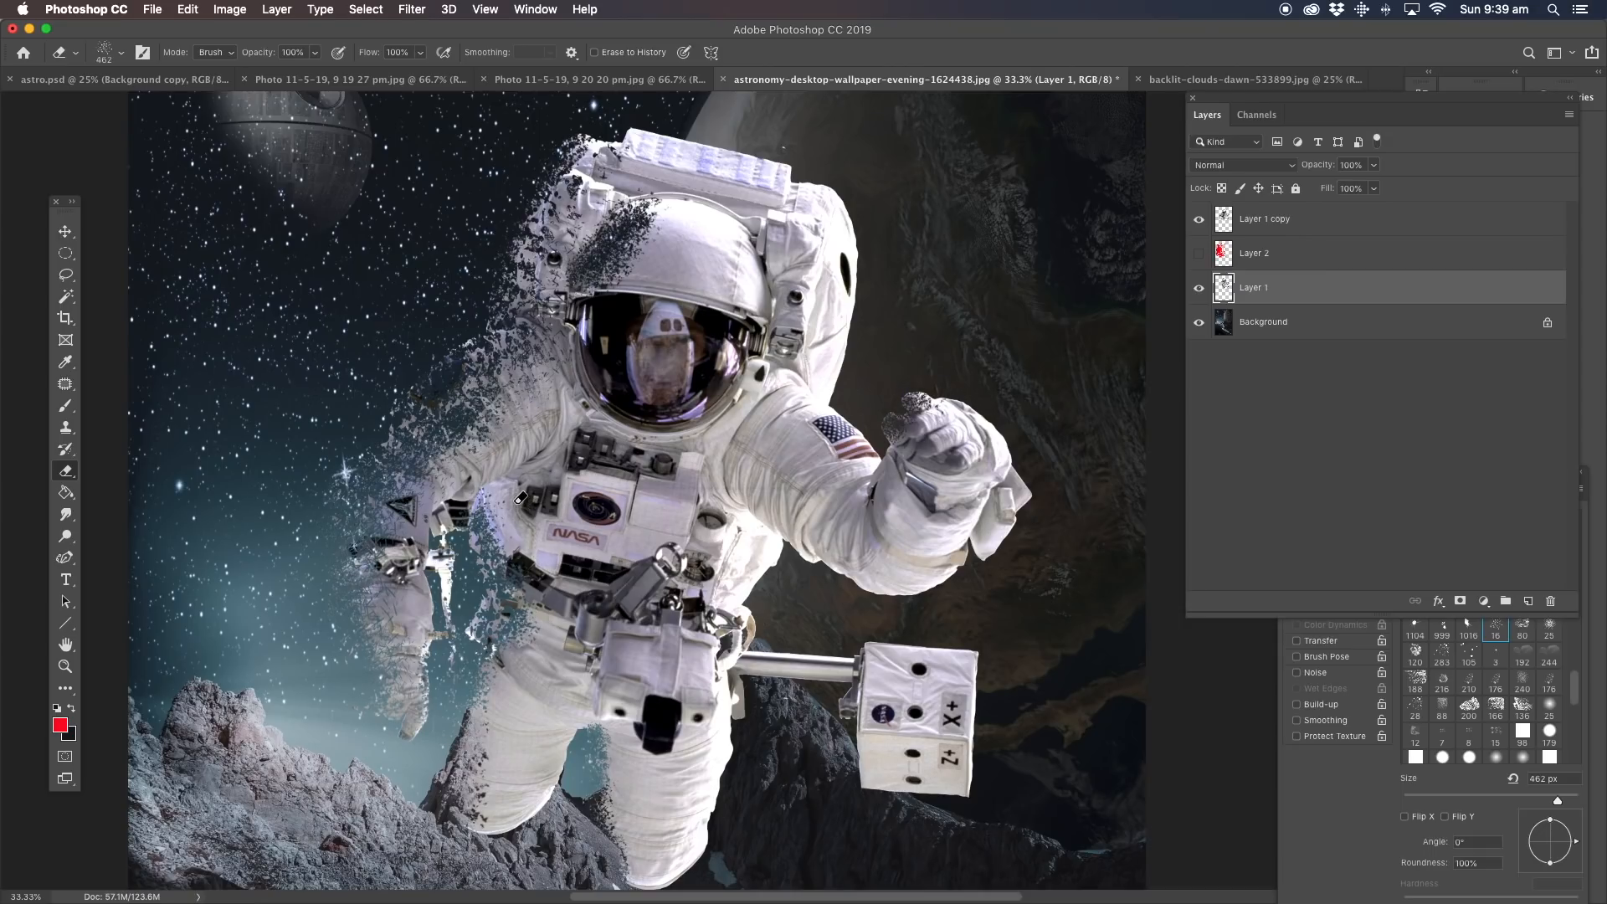
Break up the torso side next to the dissolving arm with the splatter eraser, first on Layer 1 copy, then on Layer 1.
click(1260, 223)
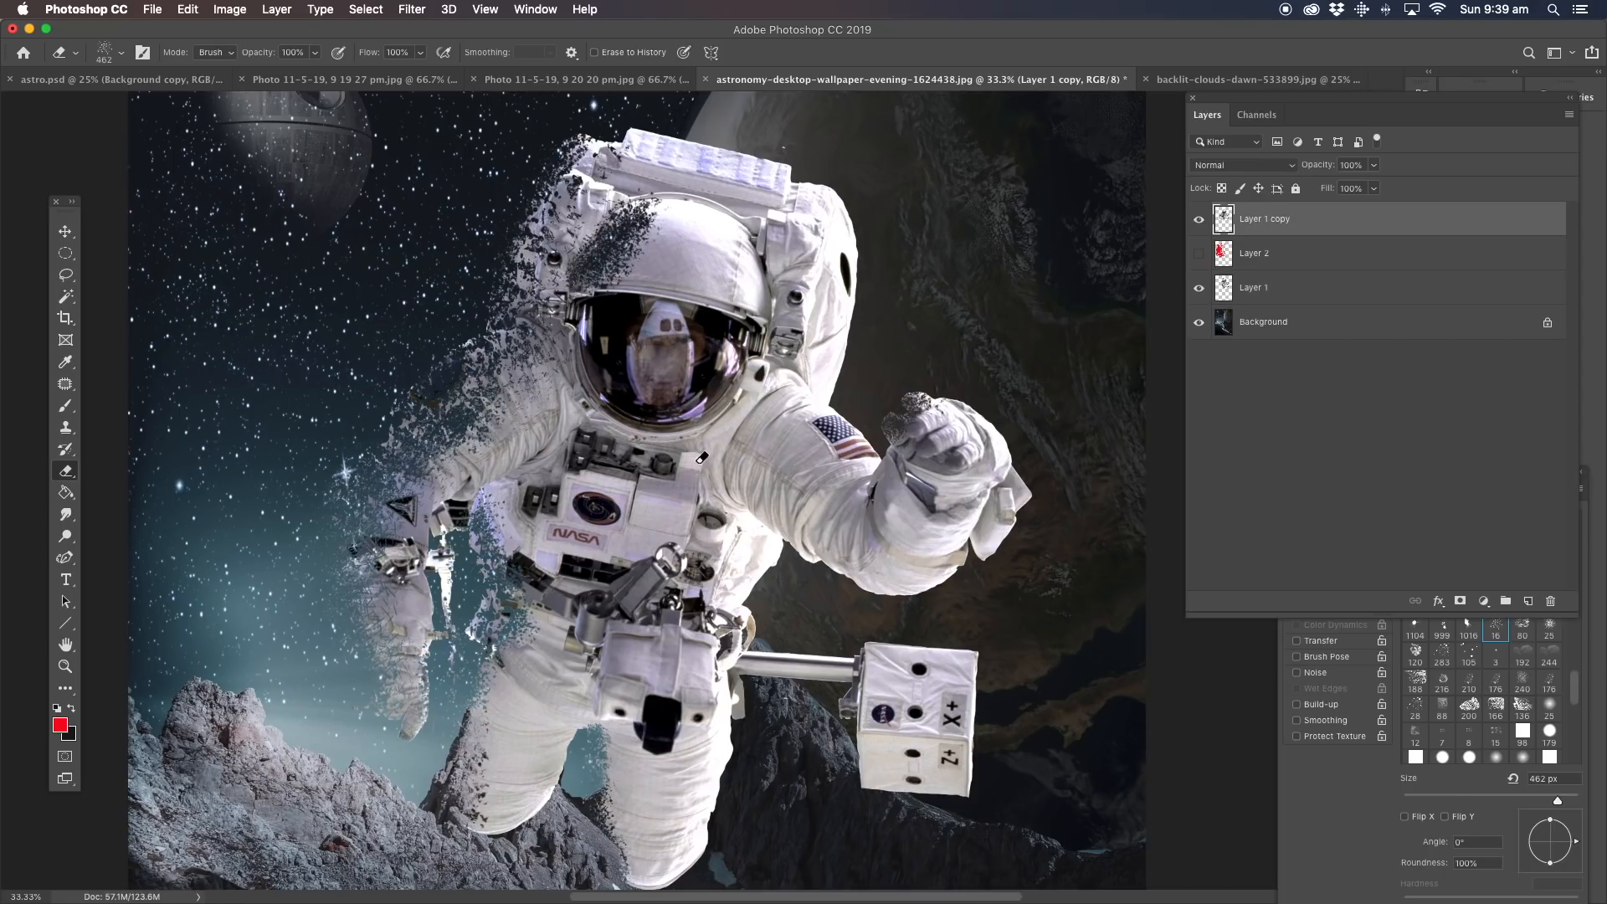
mouse_move(505, 494)
mouse_down()
mouse_move(518, 535)
mouse_move(491, 577)
mouse_up()
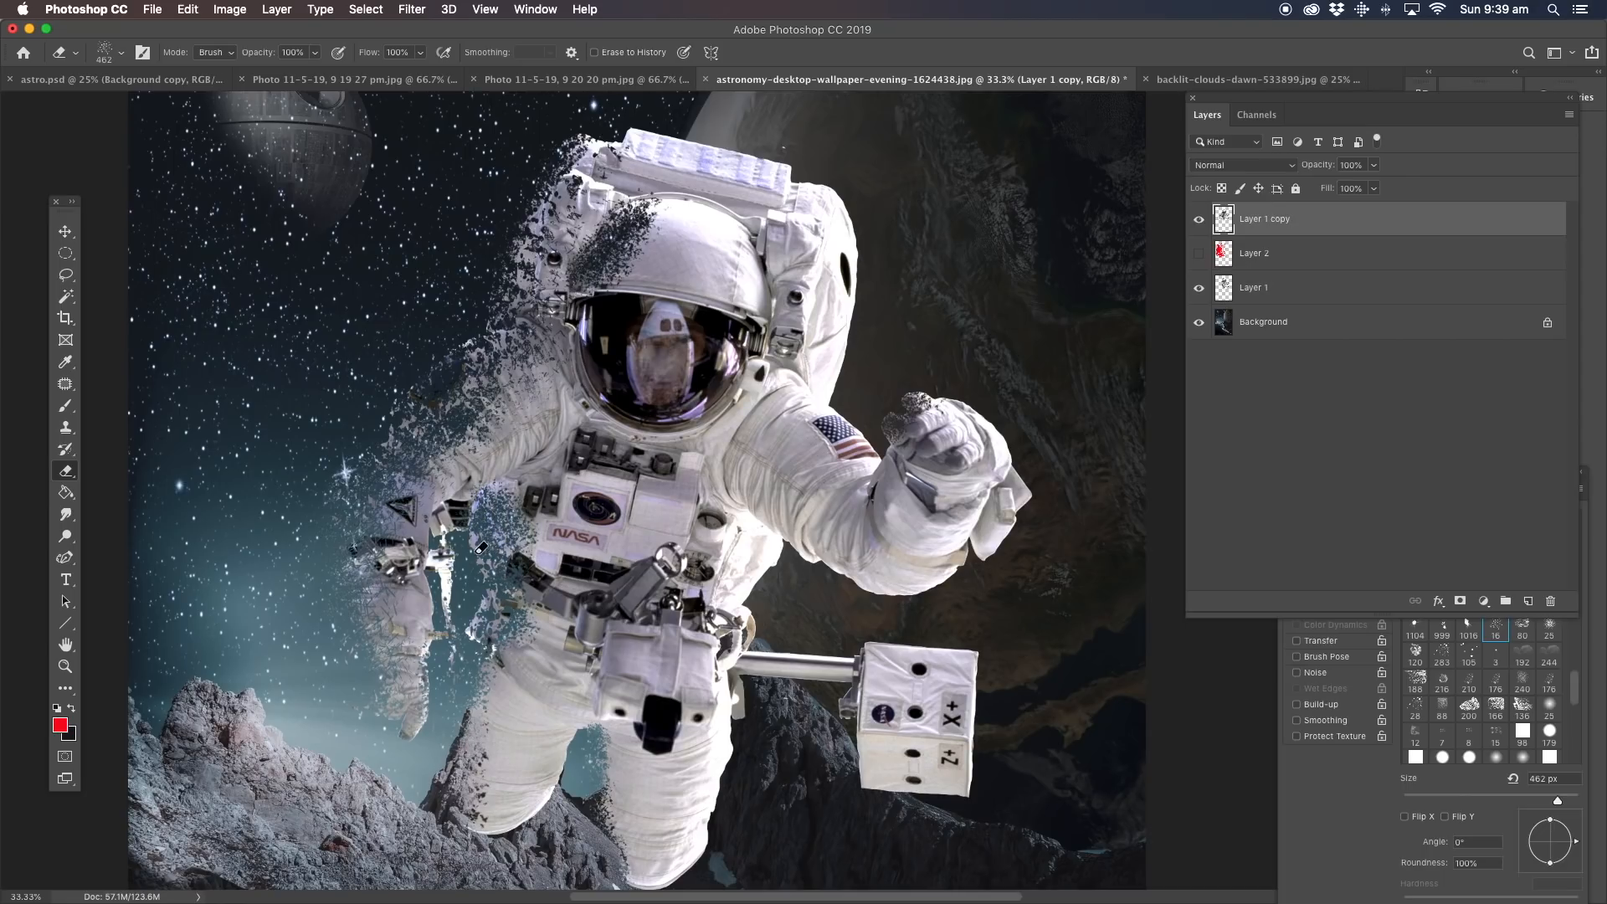
click(1252, 288)
drag(478, 545, 491, 666)
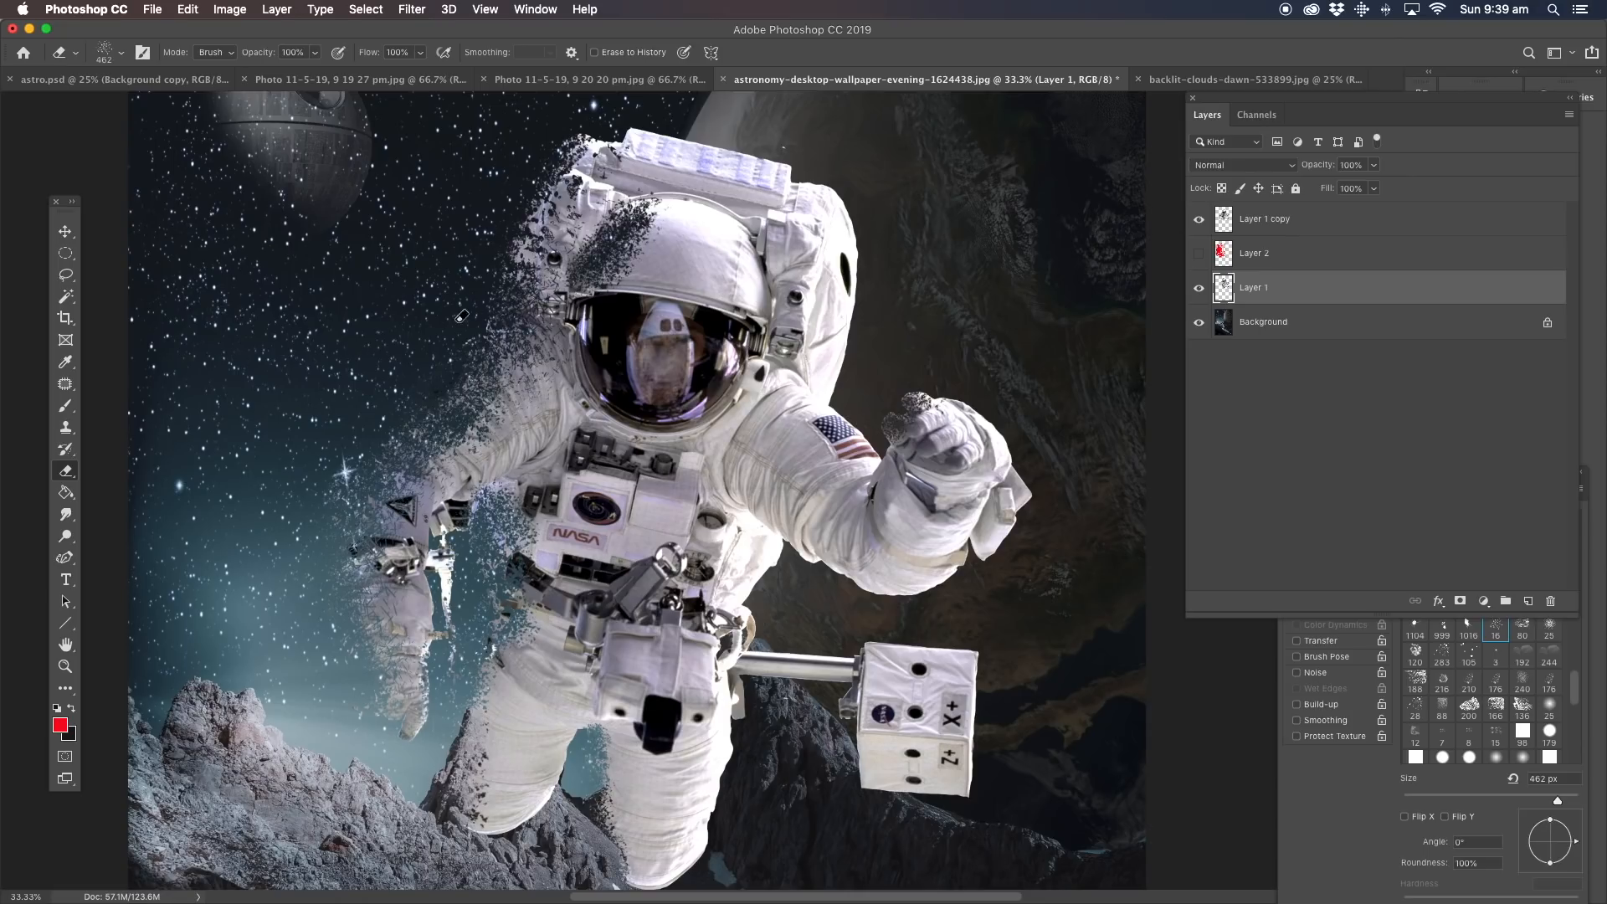
click(1256, 224)
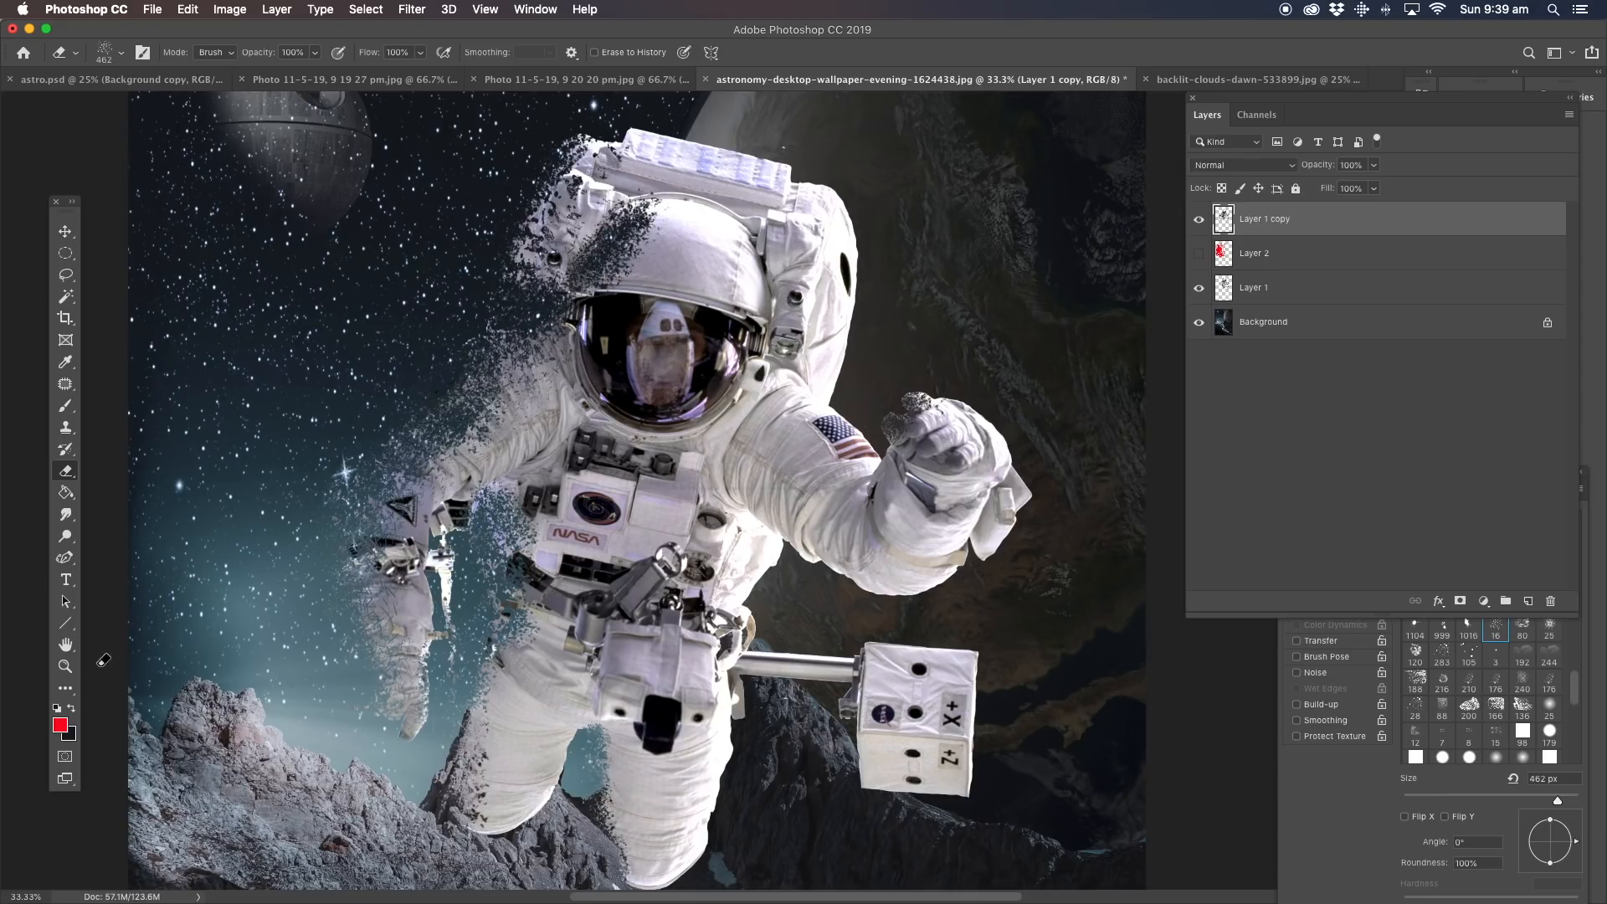
Erase splatter gaps along the inner edge of the white equipment box on Layer 1 and make Layer 1 copy active again.
click(65, 667)
alt+click(781, 720)
drag(732, 673, 696, 510)
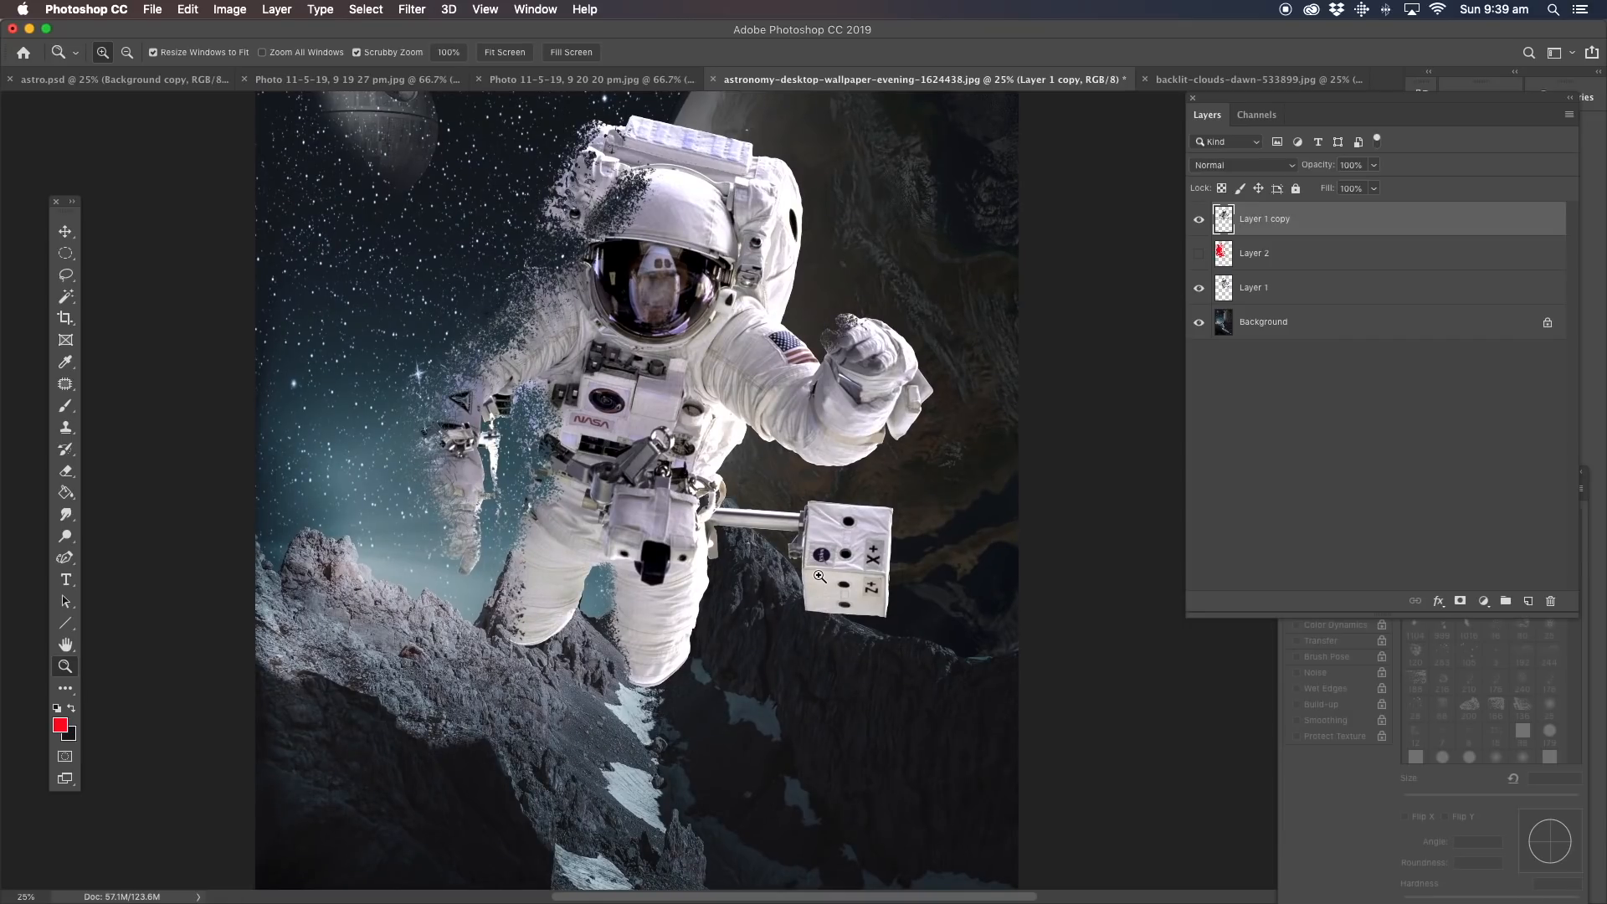
click(66, 472)
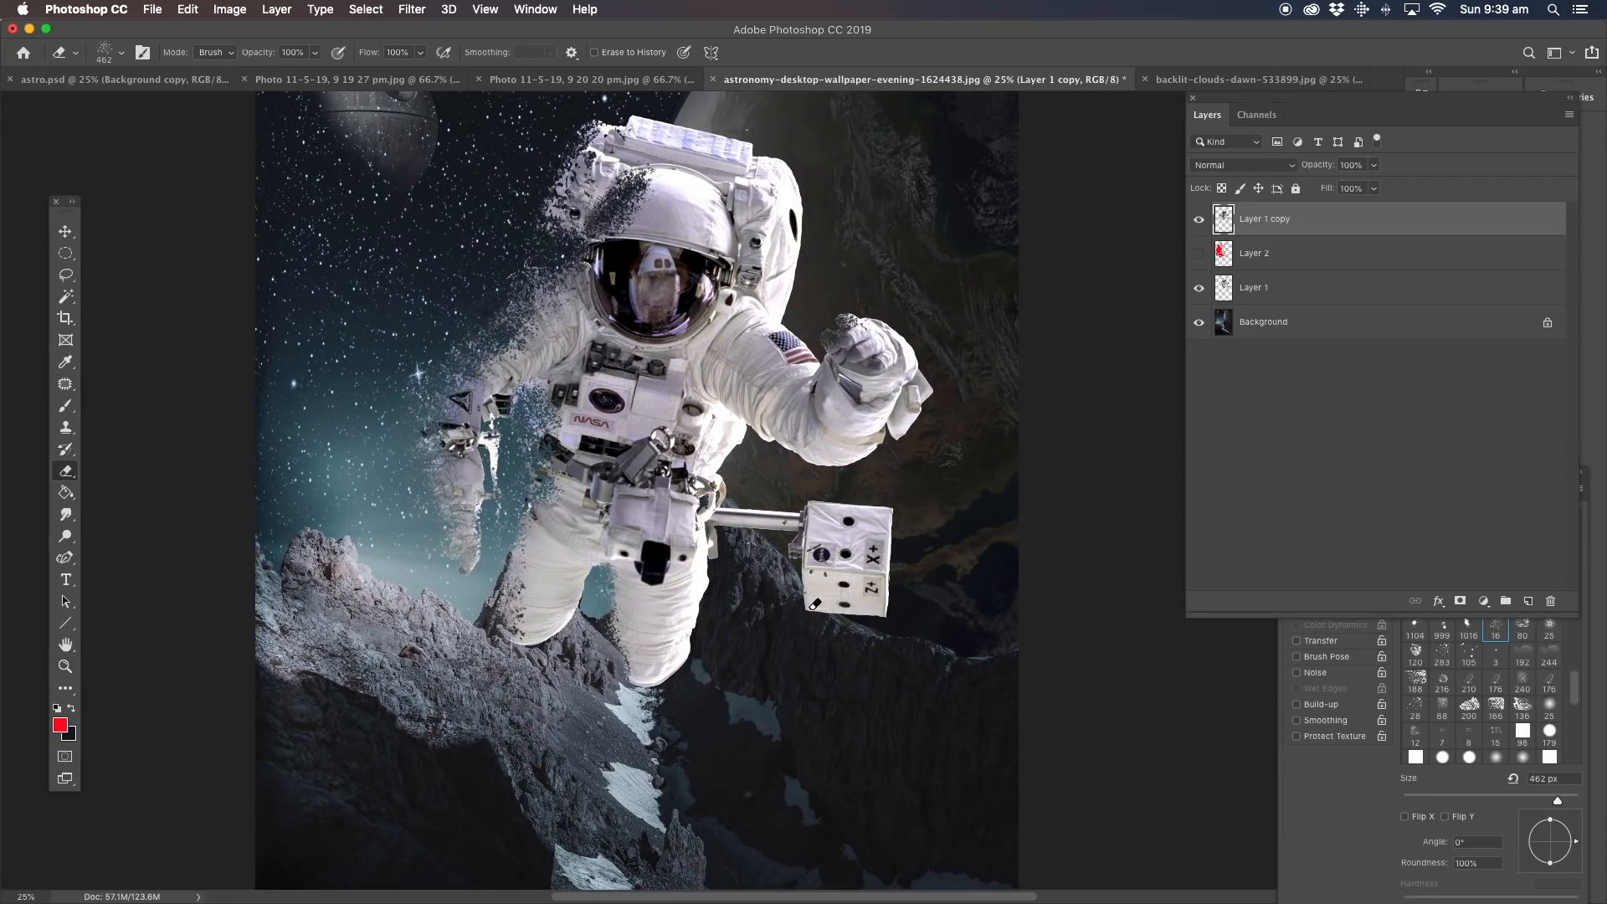
click(1211, 286)
mouse_move(810, 548)
mouse_down()
mouse_move(809, 604)
mouse_move(811, 554)
mouse_move(767, 671)
mouse_move(622, 503)
mouse_move(684, 550)
mouse_move(802, 523)
mouse_move(834, 565)
mouse_move(837, 600)
mouse_move(833, 576)
mouse_move(815, 603)
mouse_up()
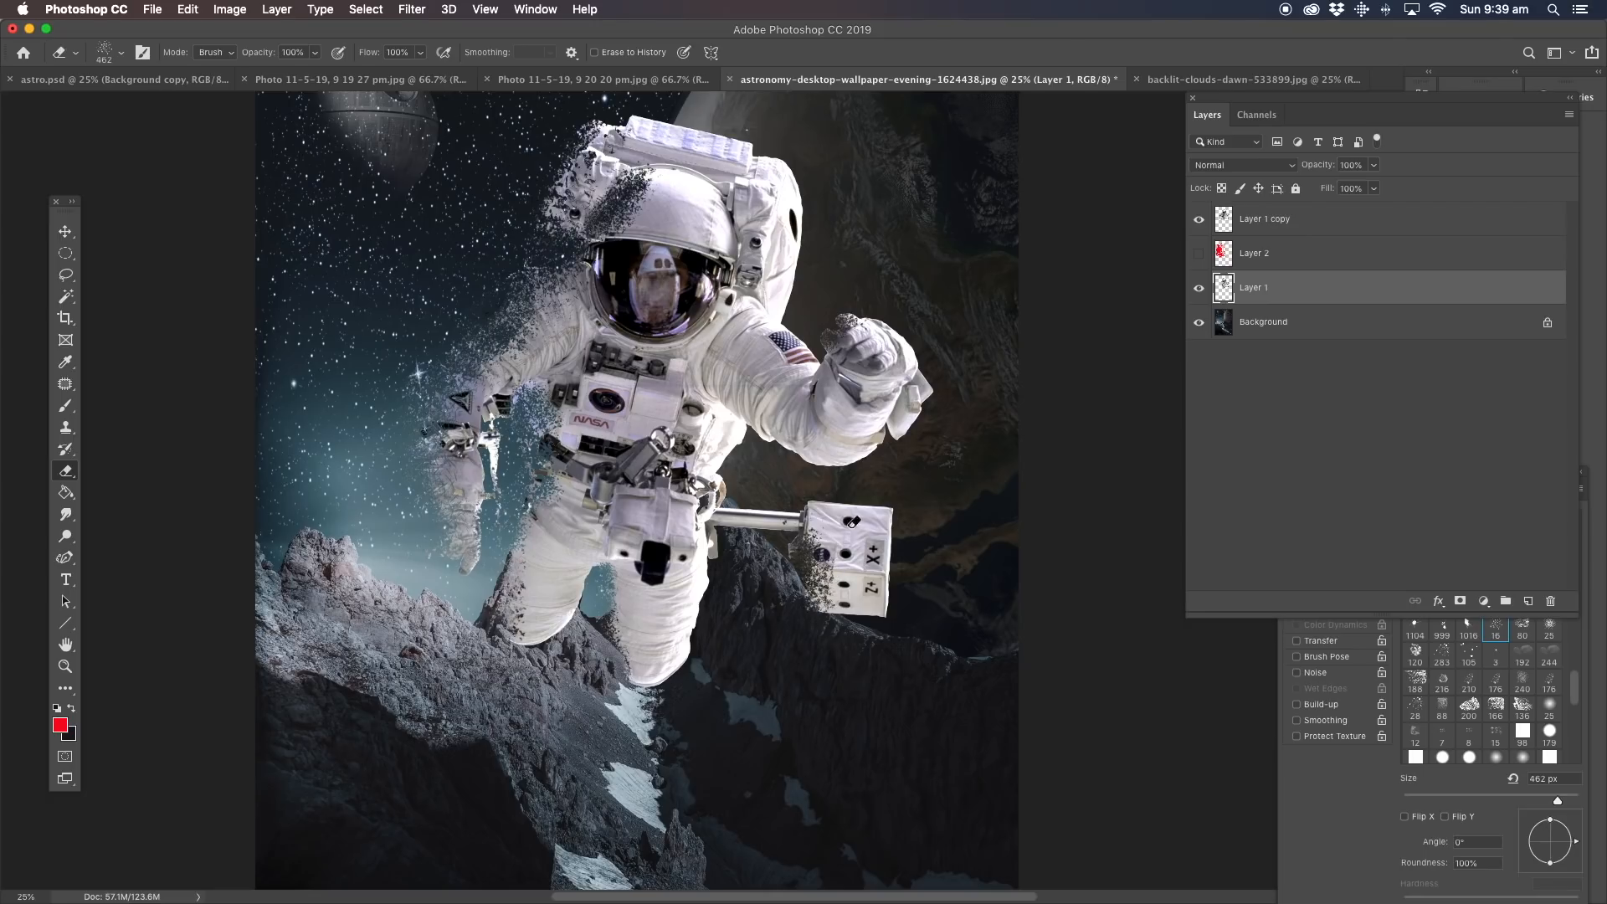
click(1262, 221)
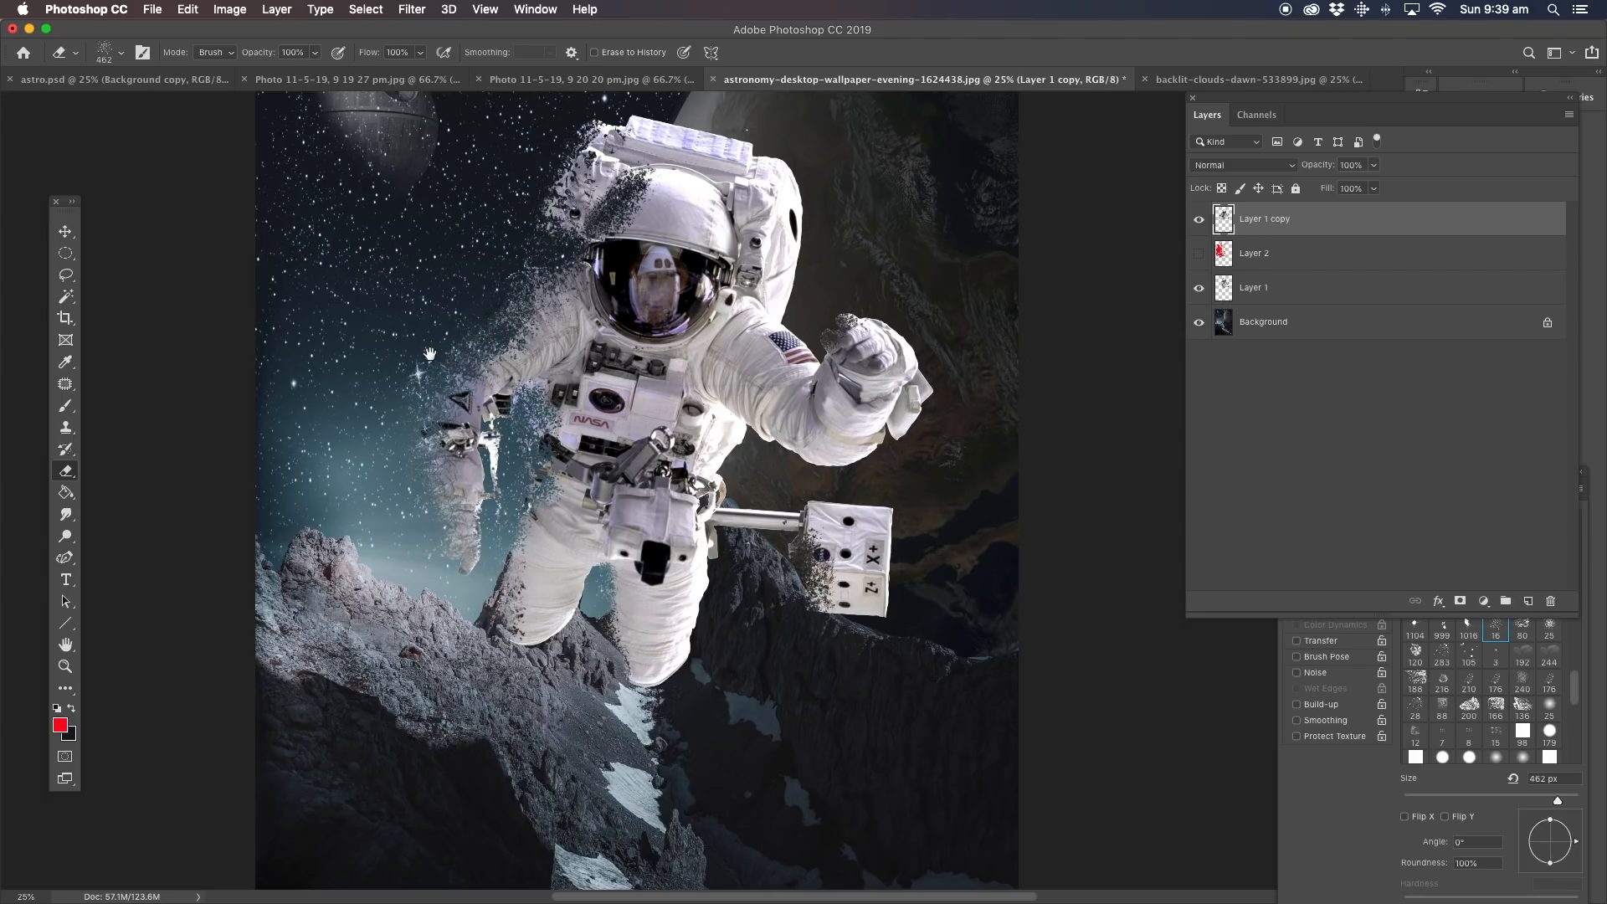
Flatten the composite into a single Background layer, discarding the hidden Layer 2.
drag(428, 348, 442, 406)
click(65, 666)
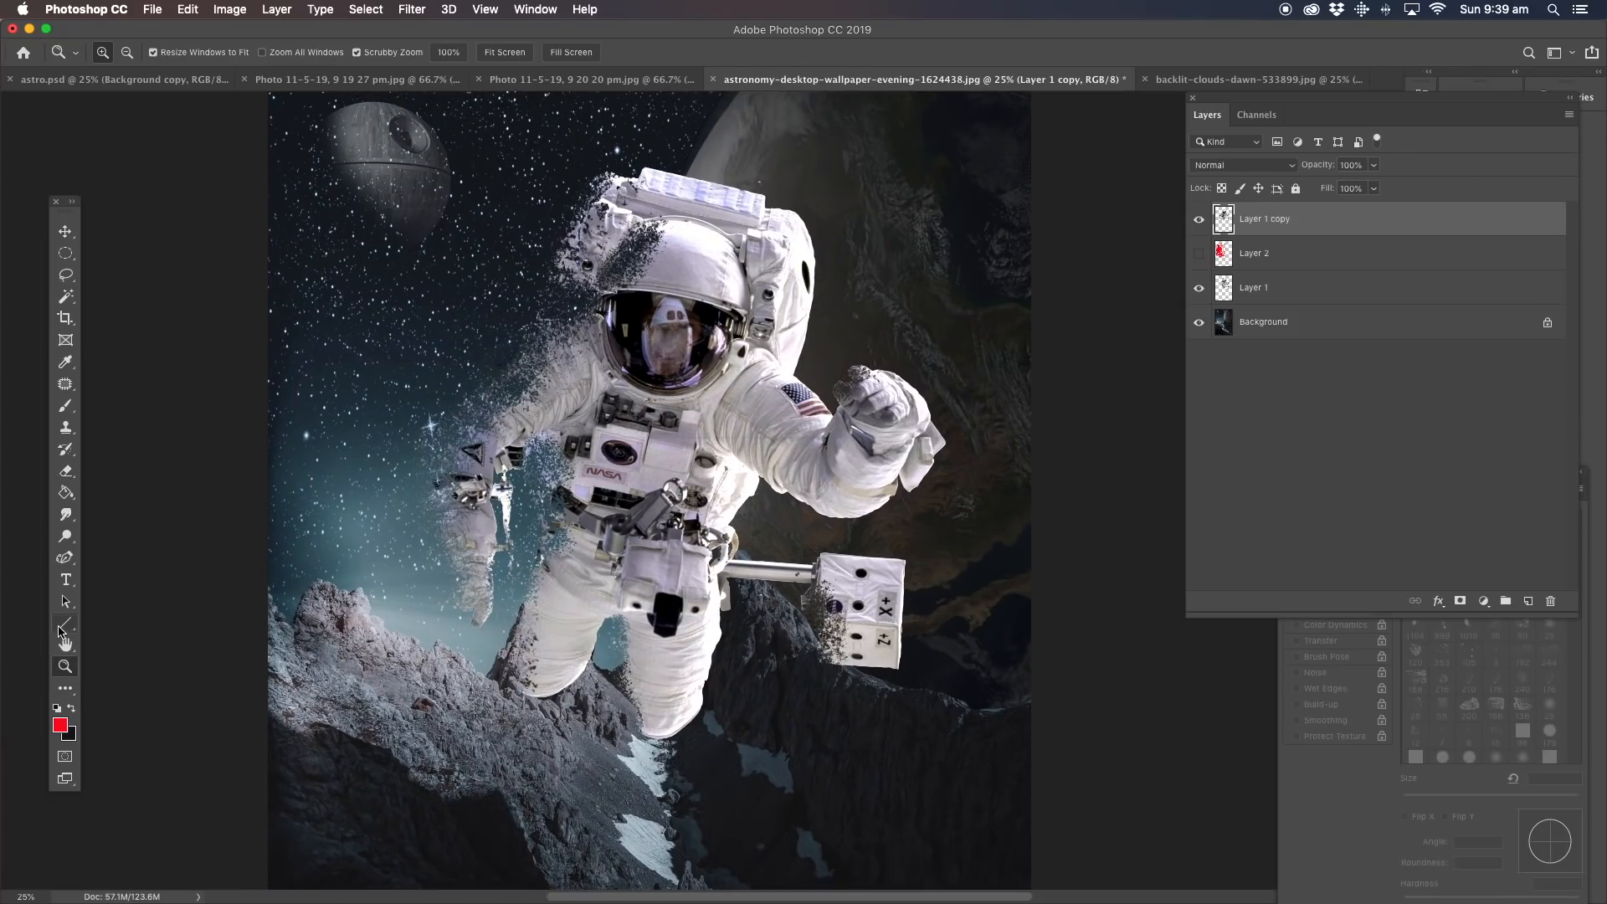
alt+click(342, 365)
scroll(665, 406, down, 5)
scroll(665, 406, right, 5)
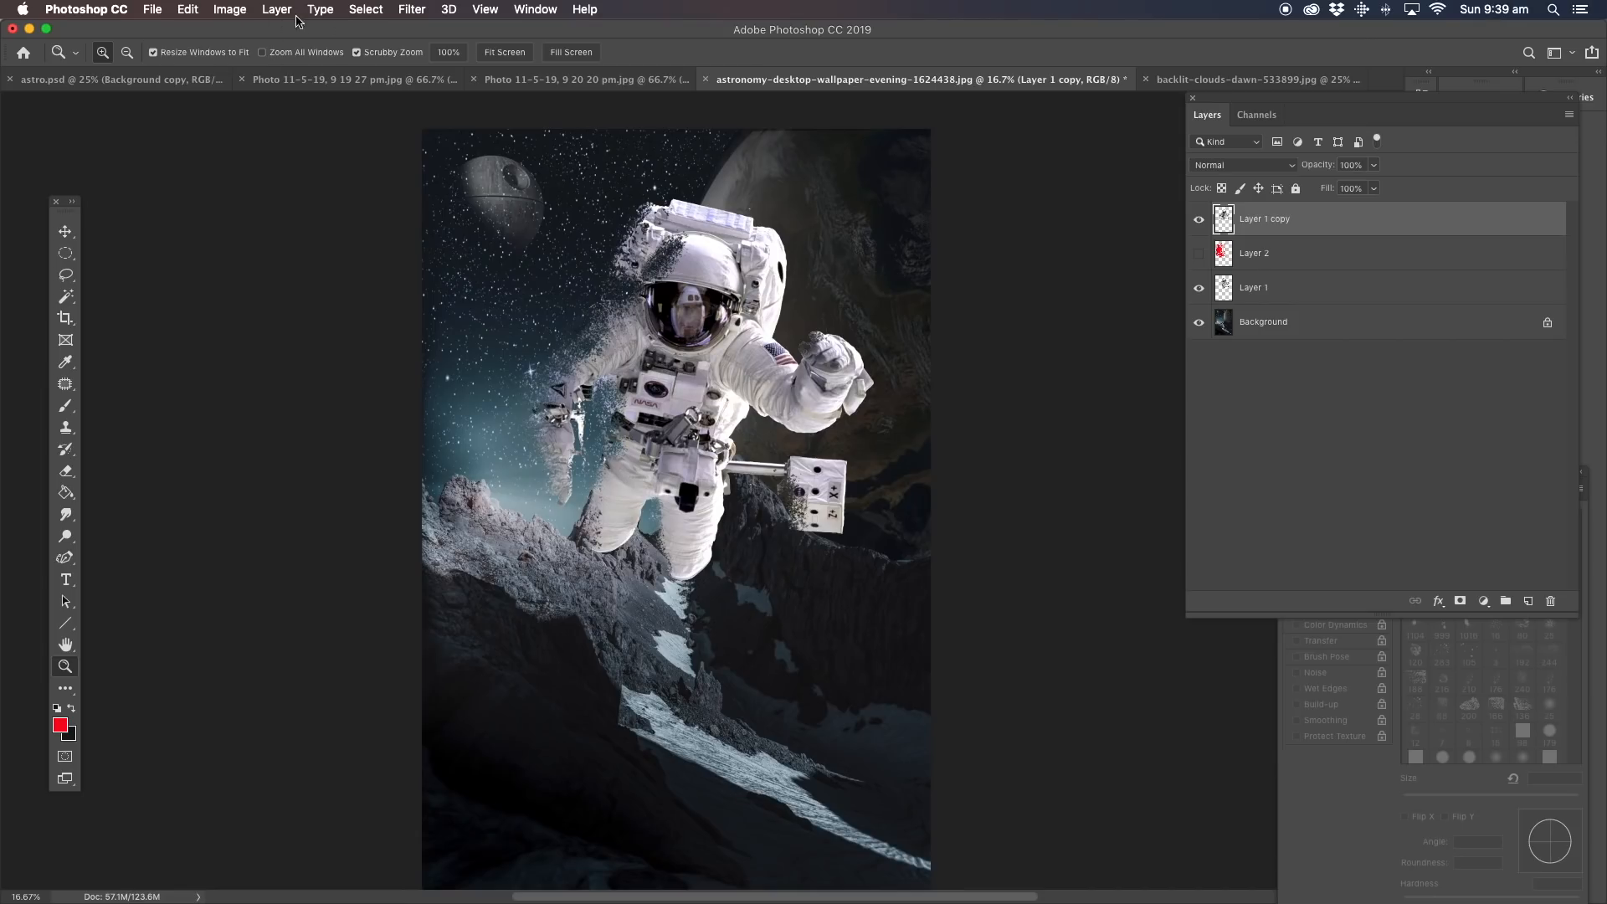
click(266, 15)
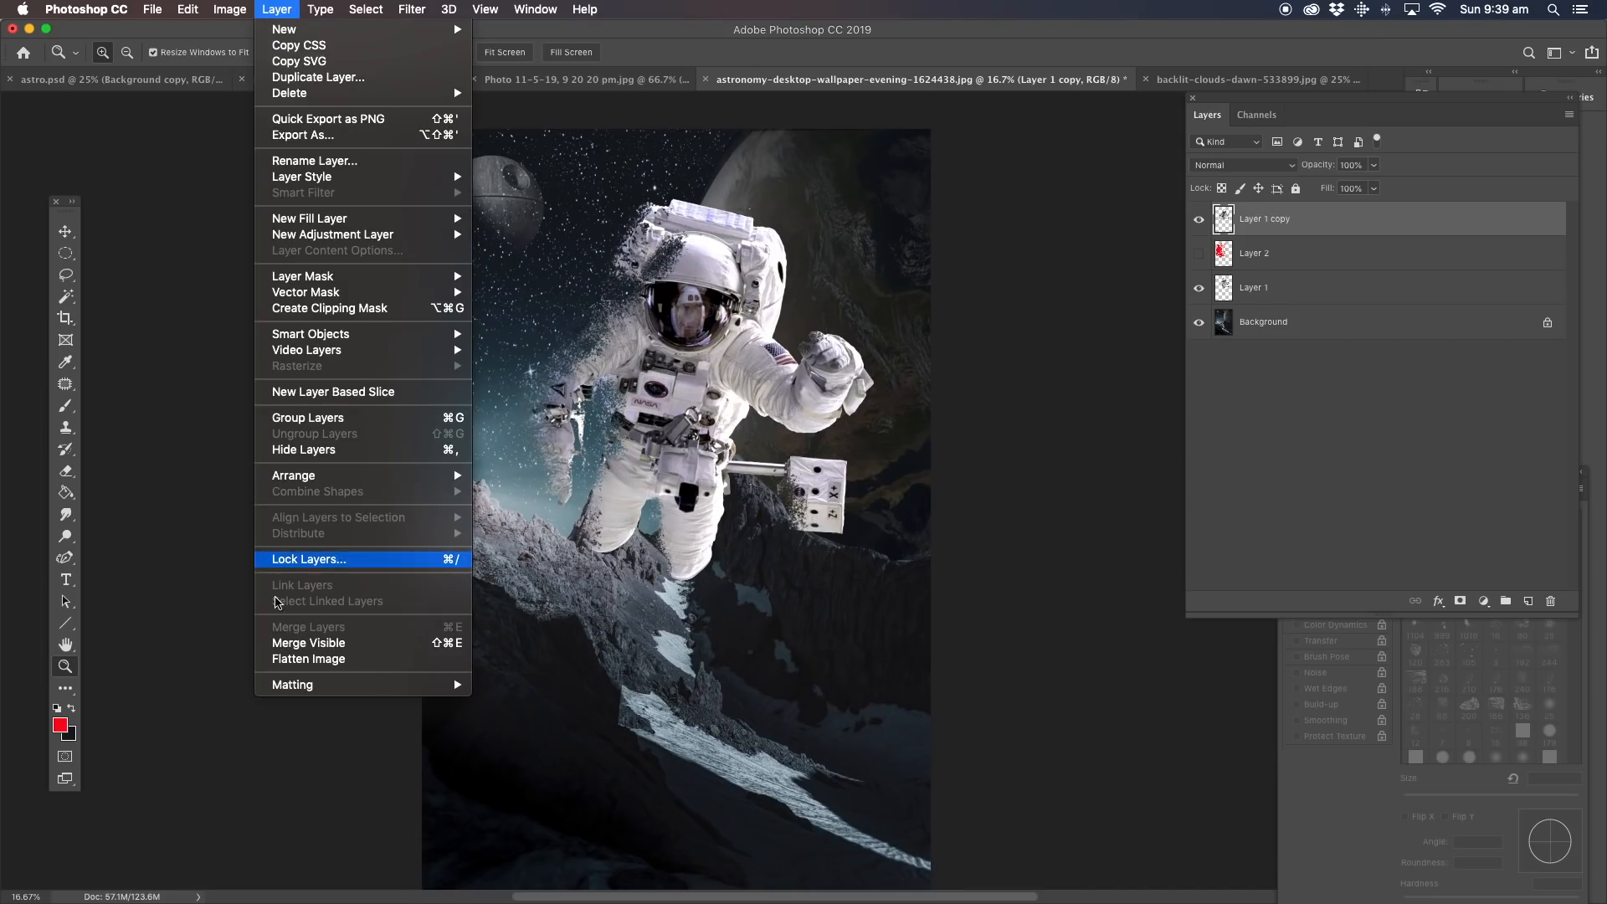
click(332, 546)
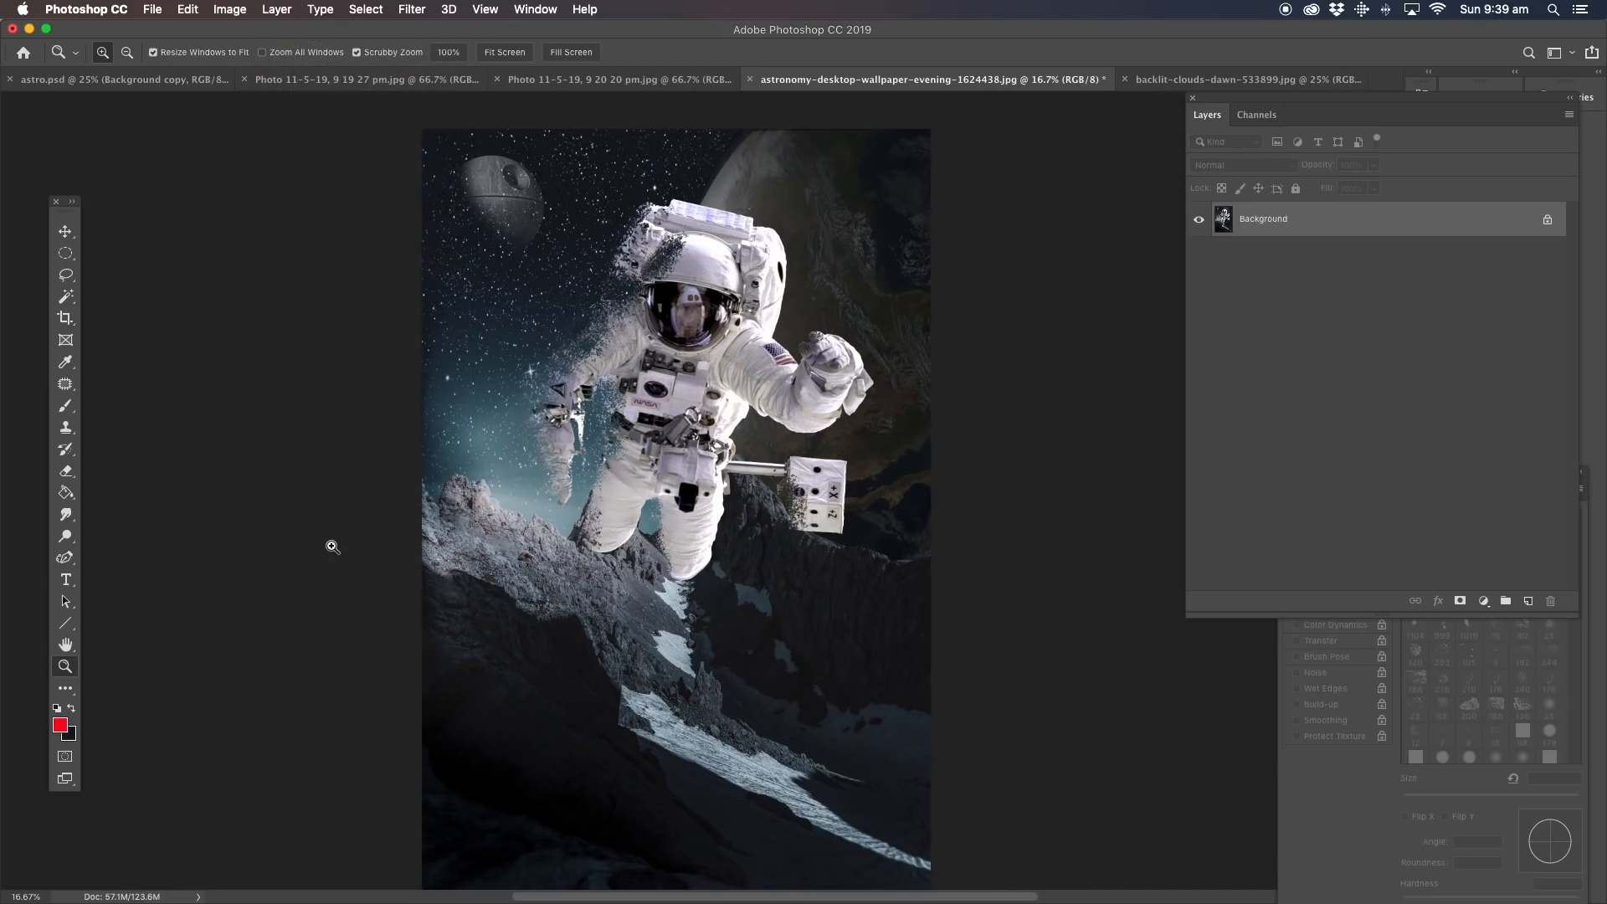
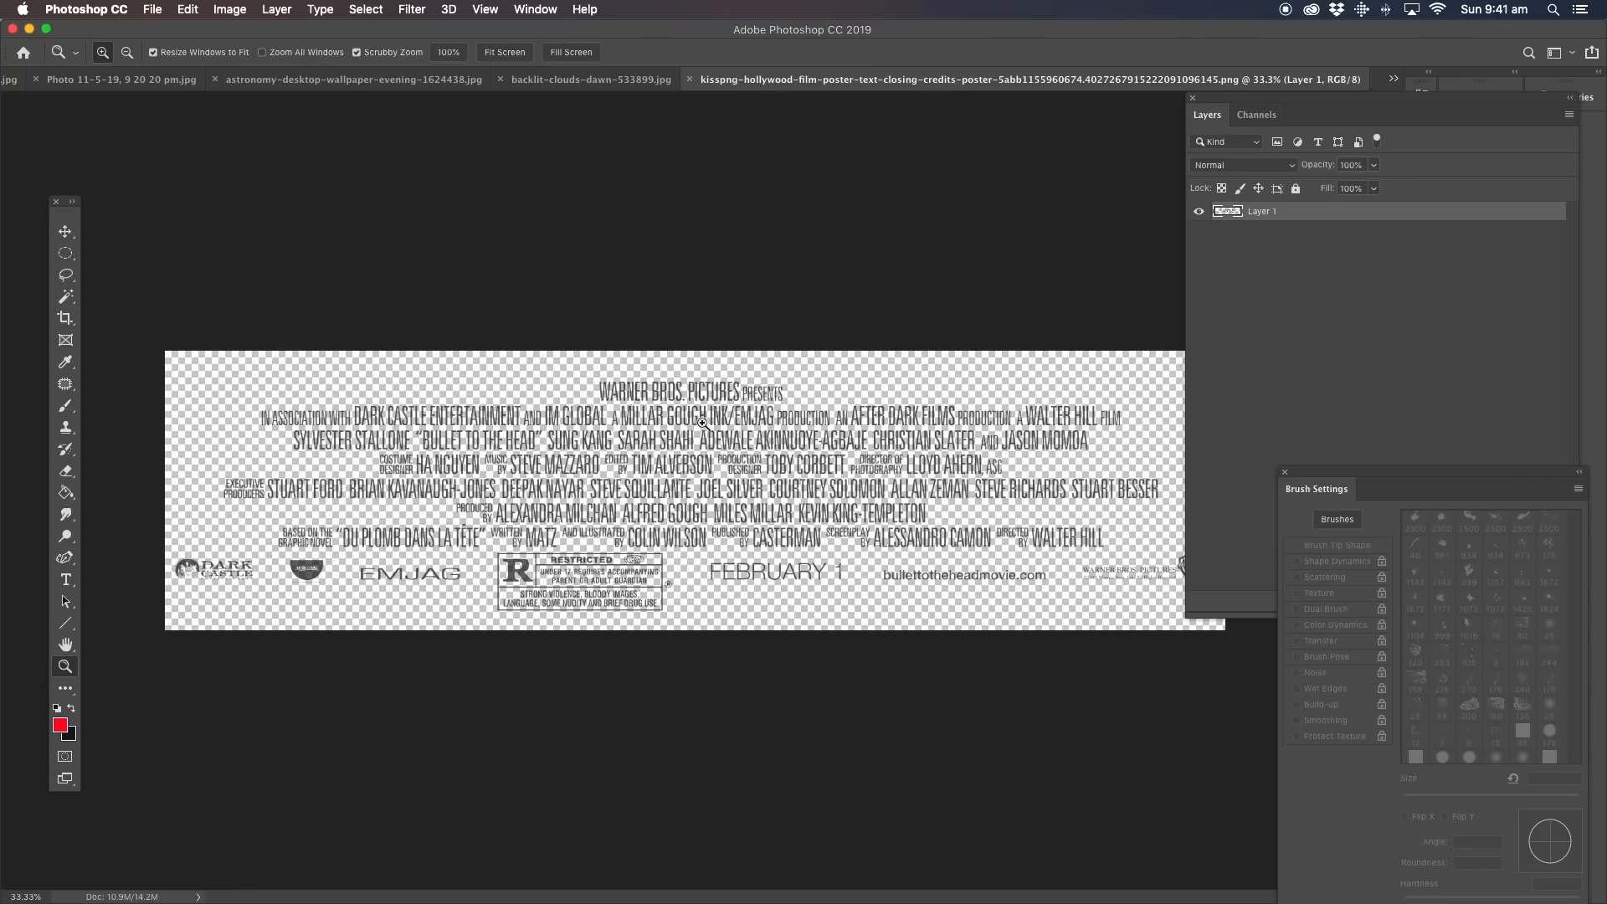
Select and copy the entire closing-credits text in the kisspng film poster document.
click(605, 463)
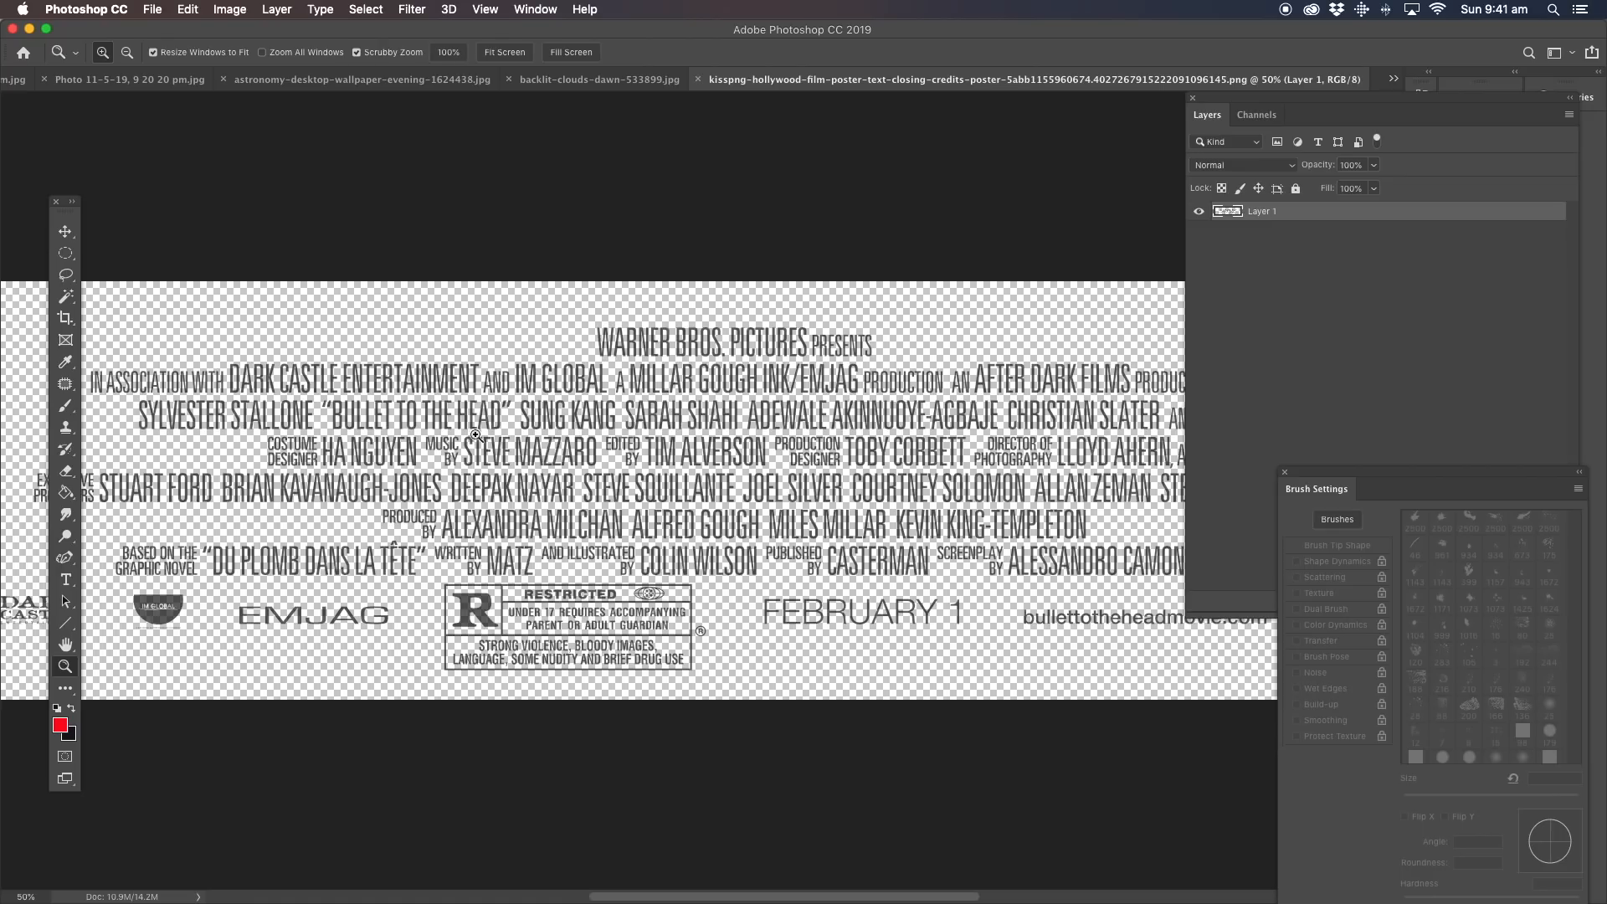
alt+click(737, 490)
alt+click(750, 476)
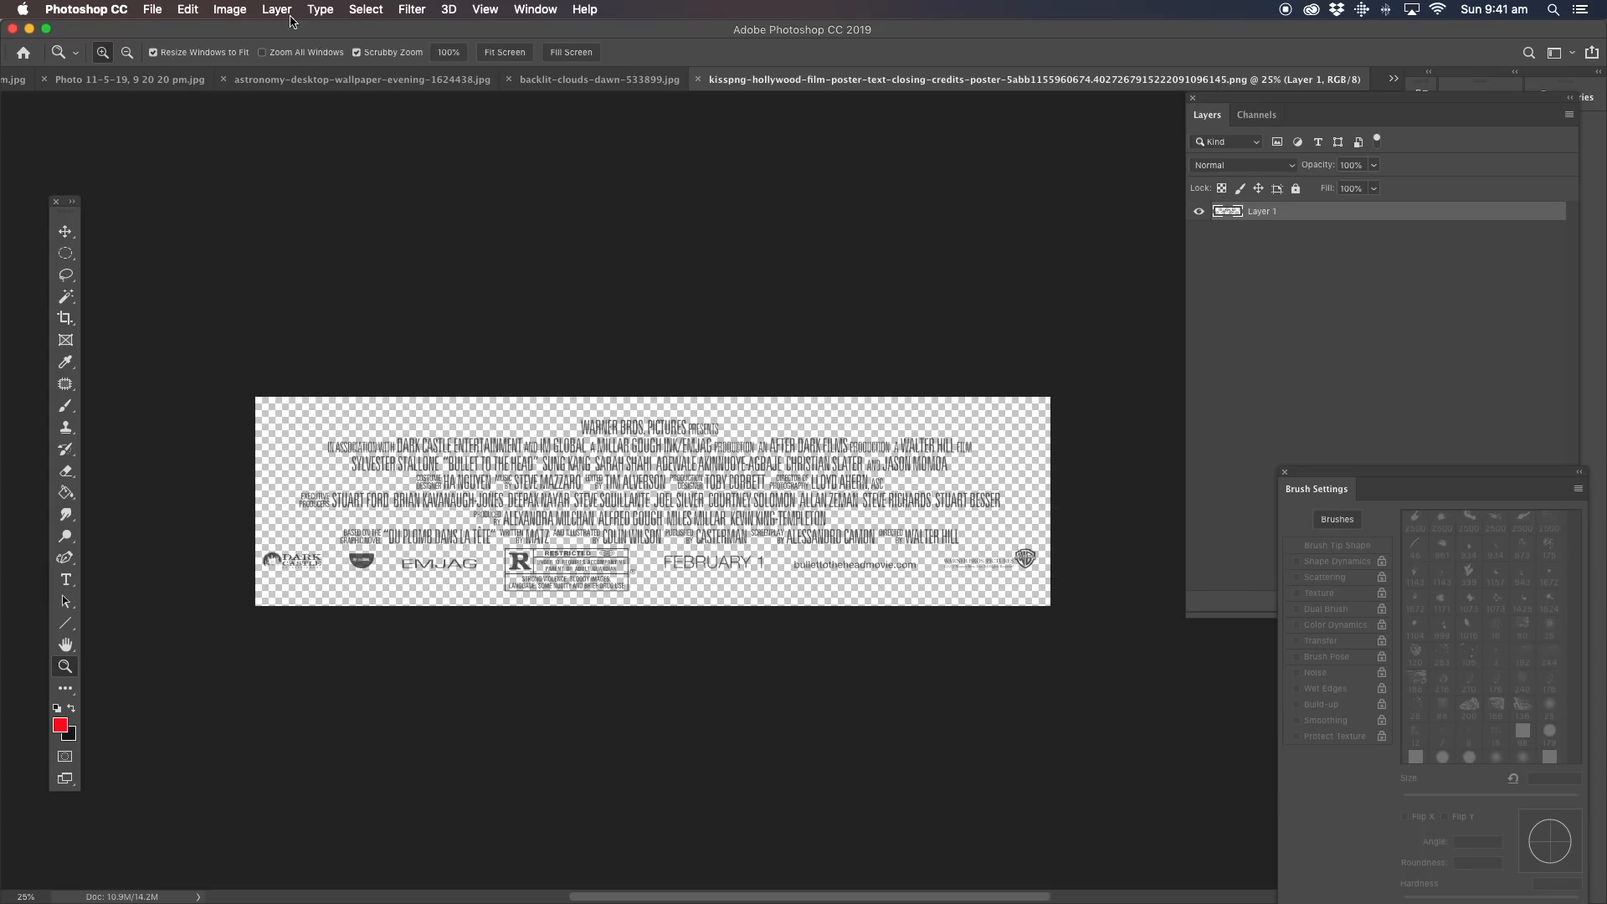
click(188, 10)
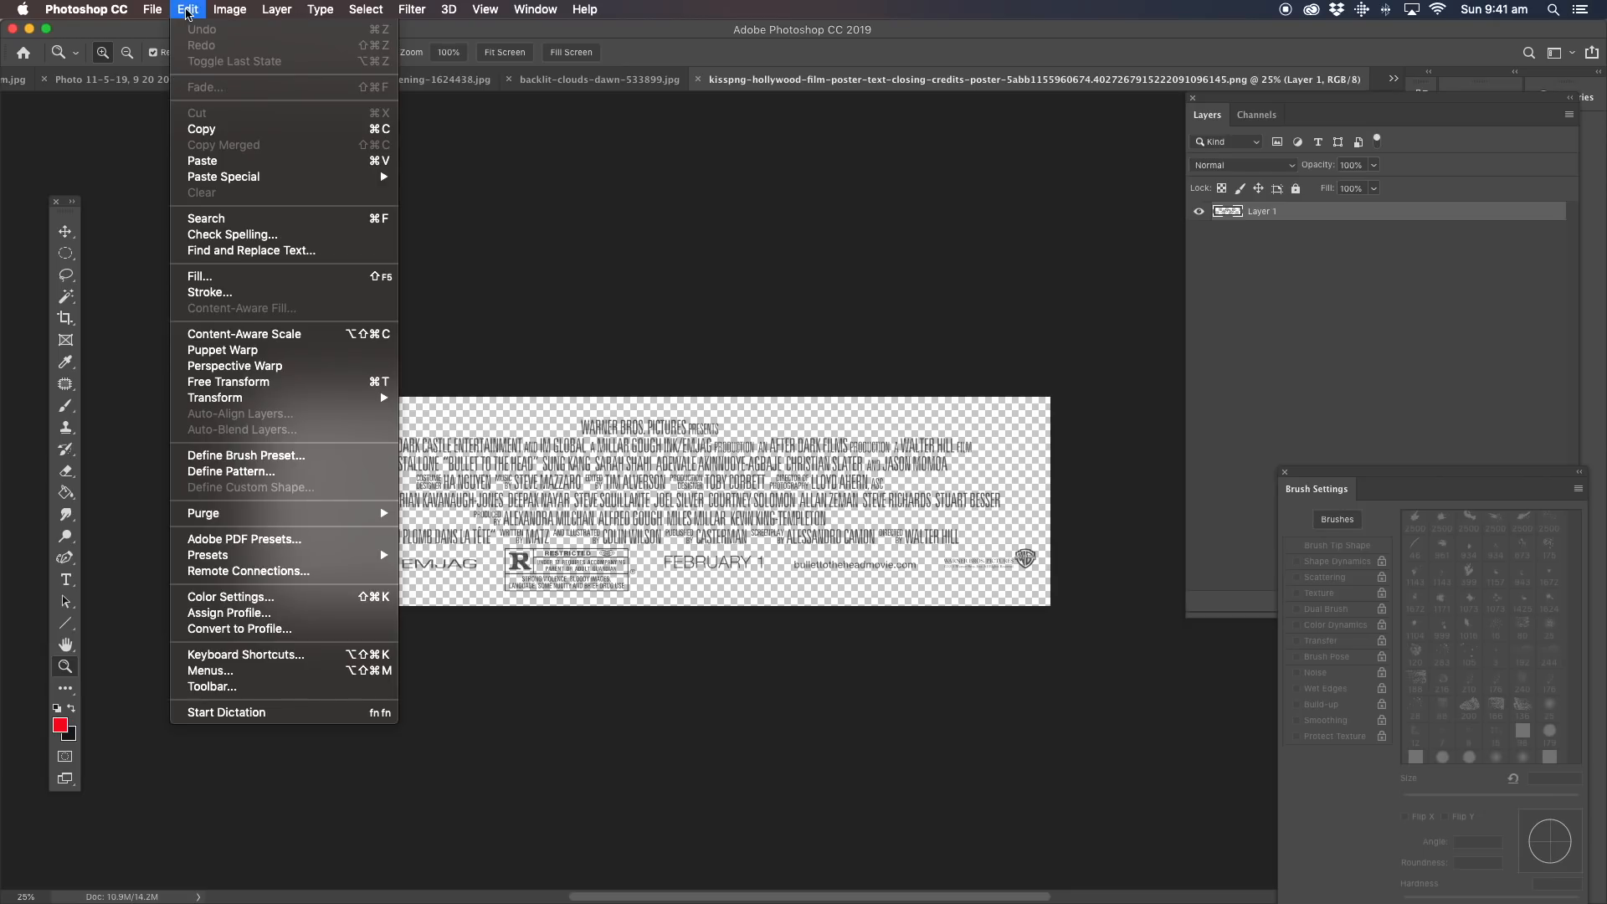
click(203, 129)
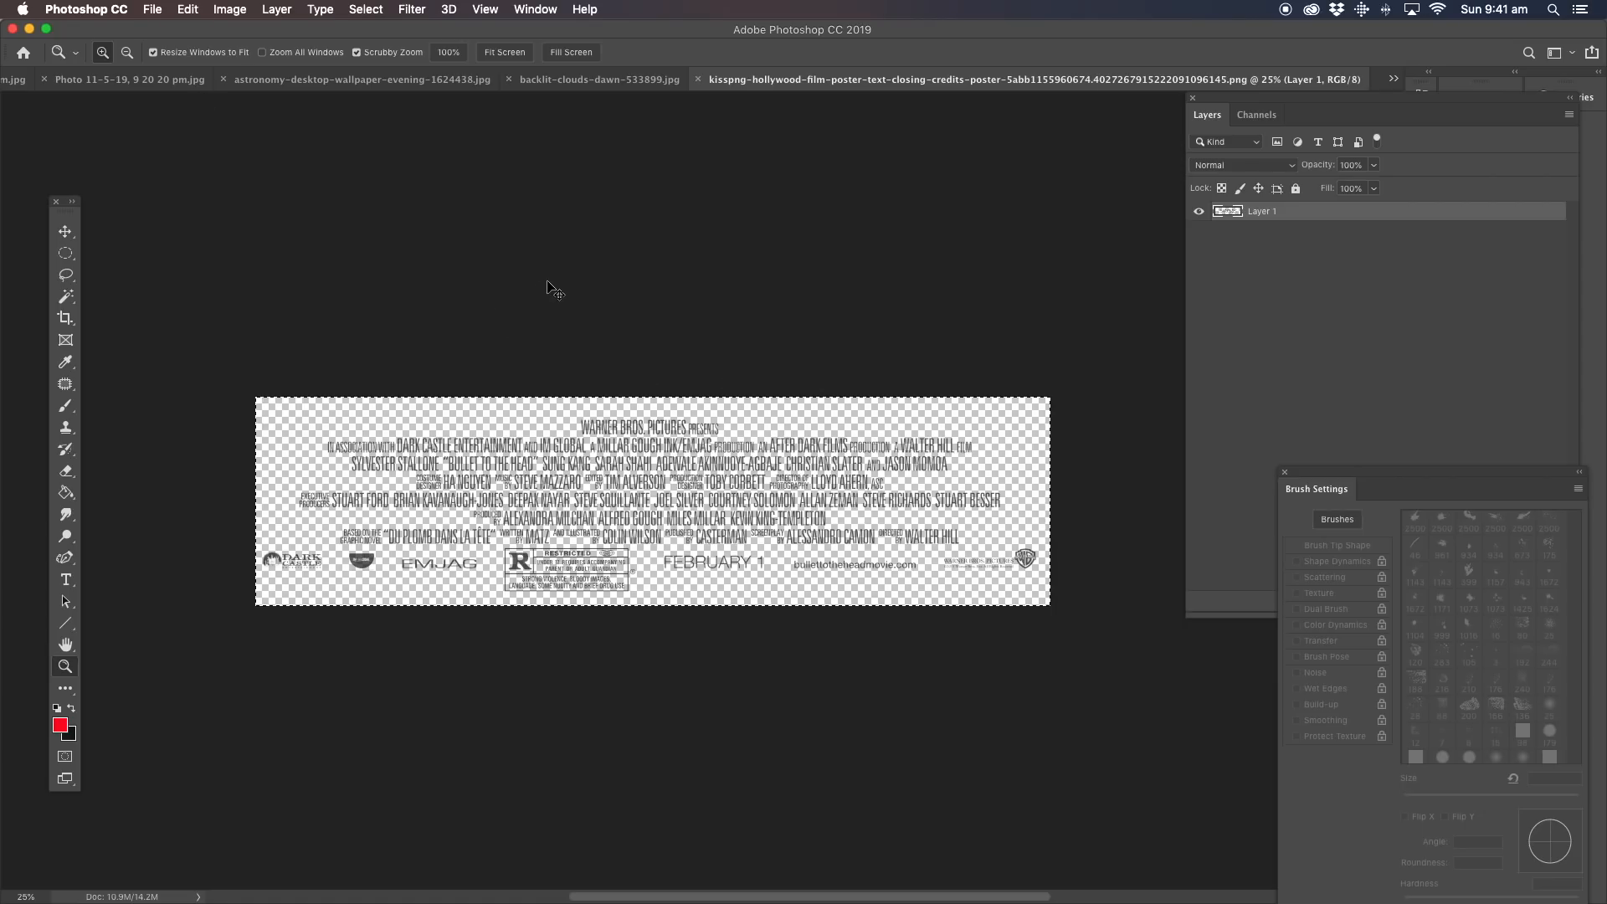
Paste the copied film credits into the astronomy-desktop-wallpaper composite, keeping that document open.
click(632, 81)
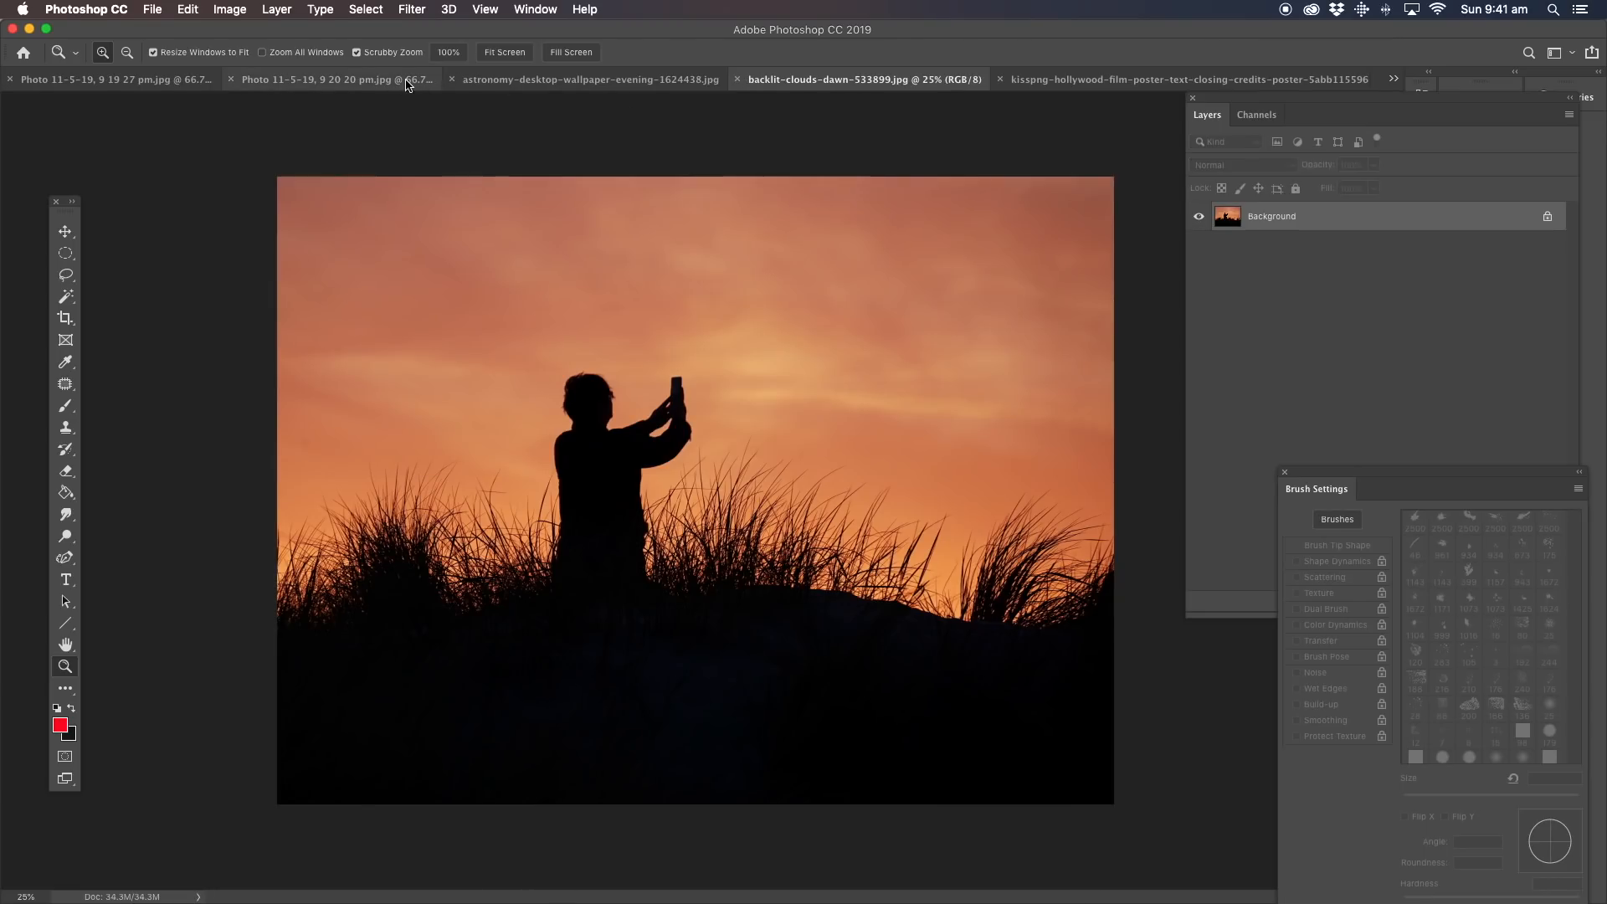
click(450, 79)
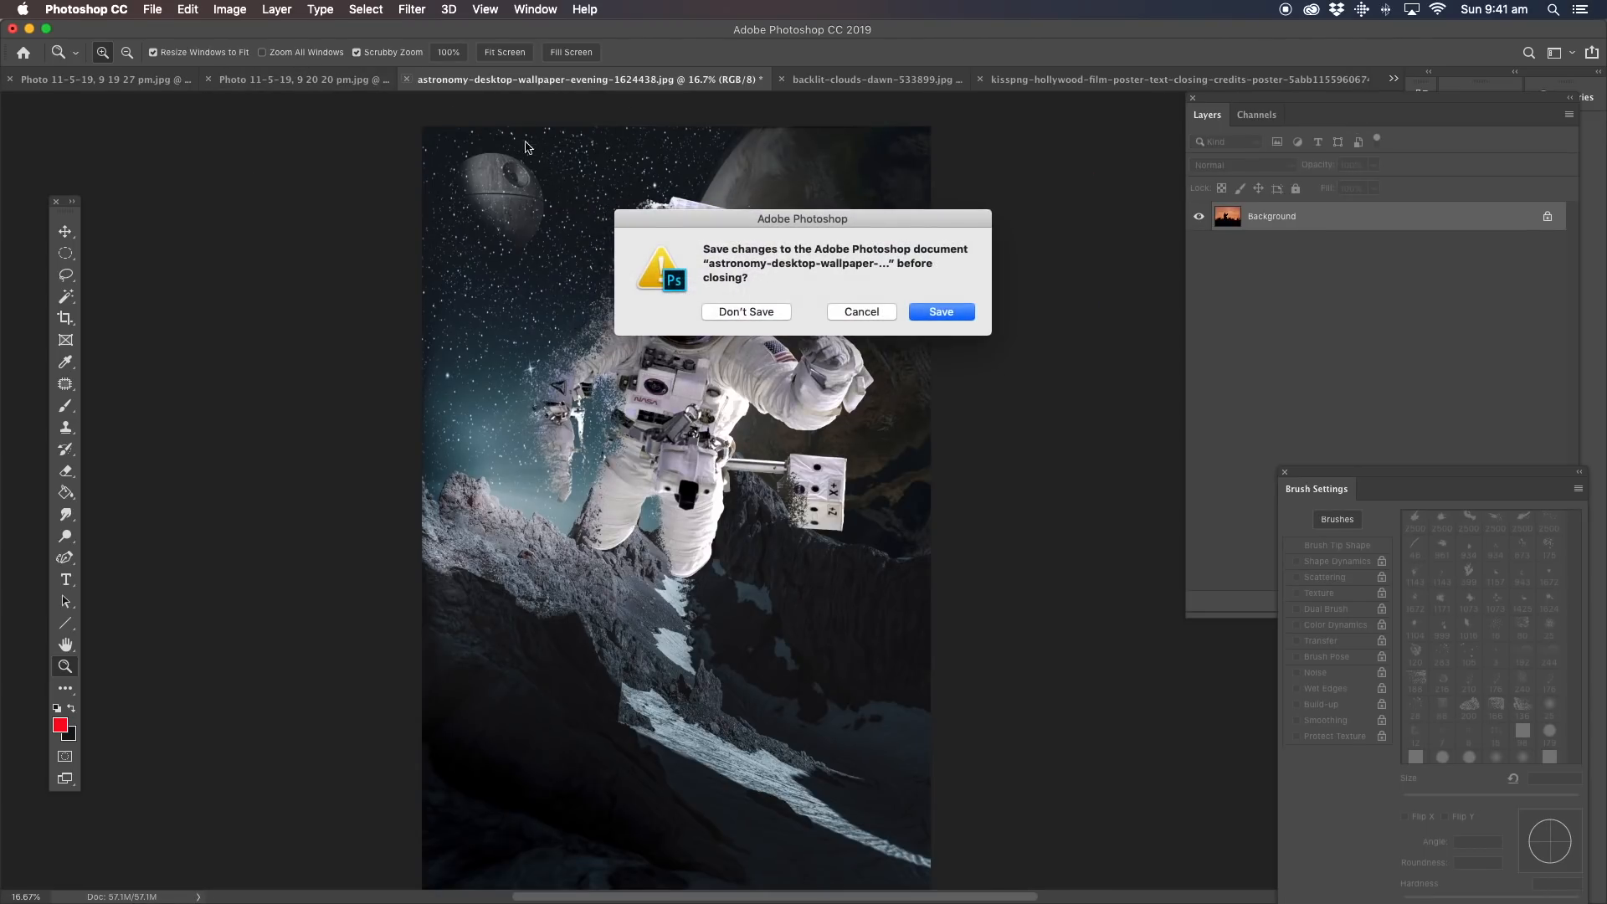
click(867, 315)
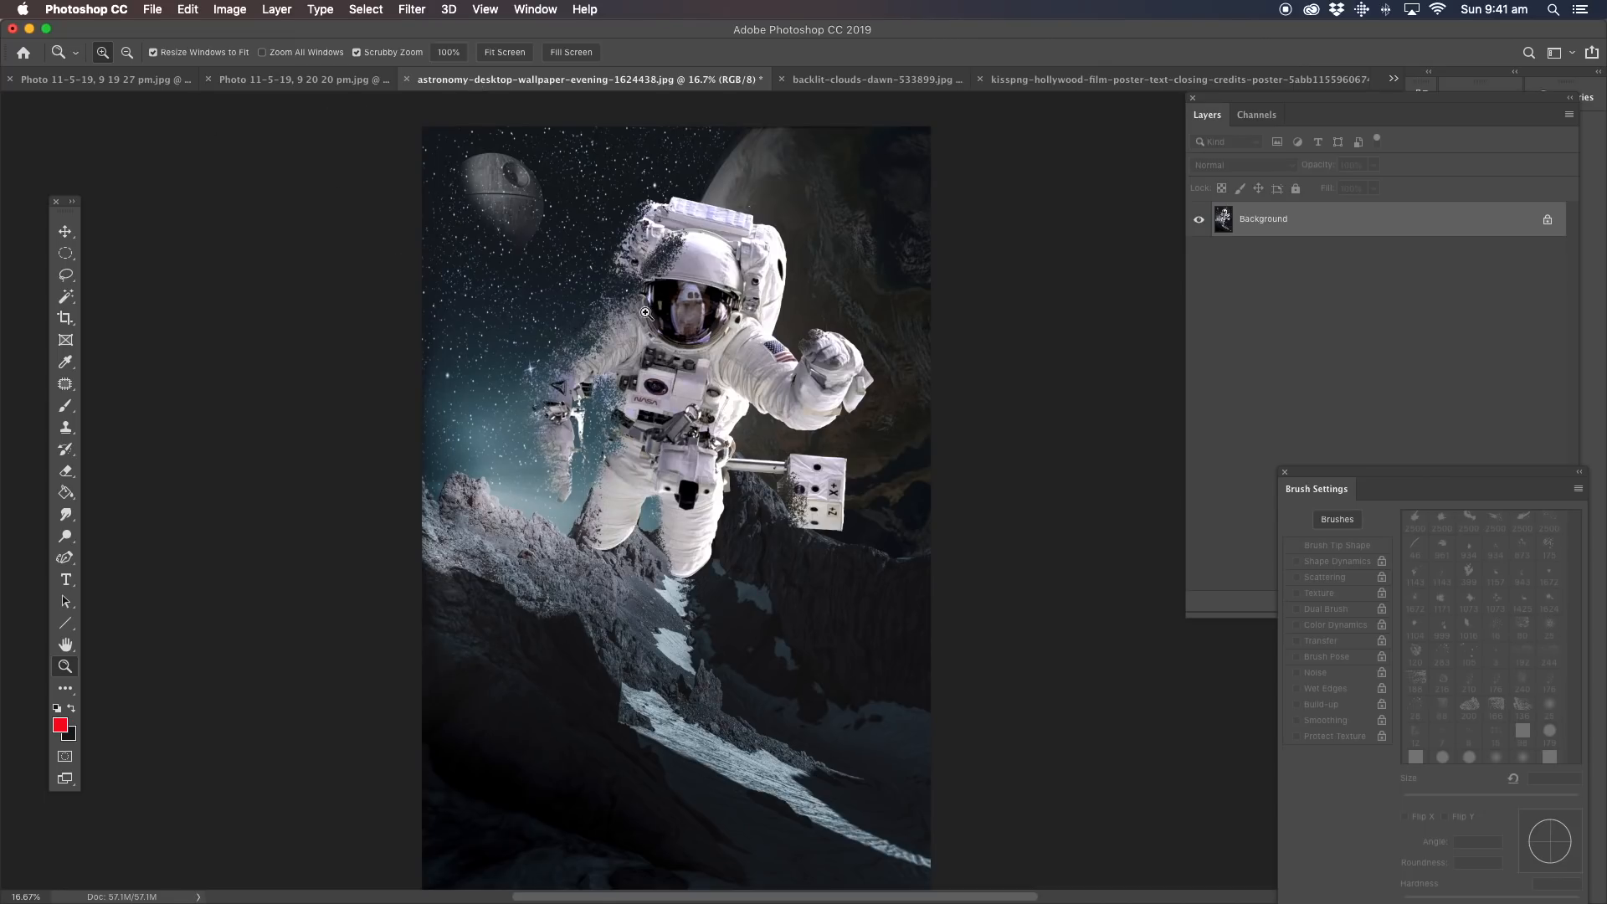
key(super+v)
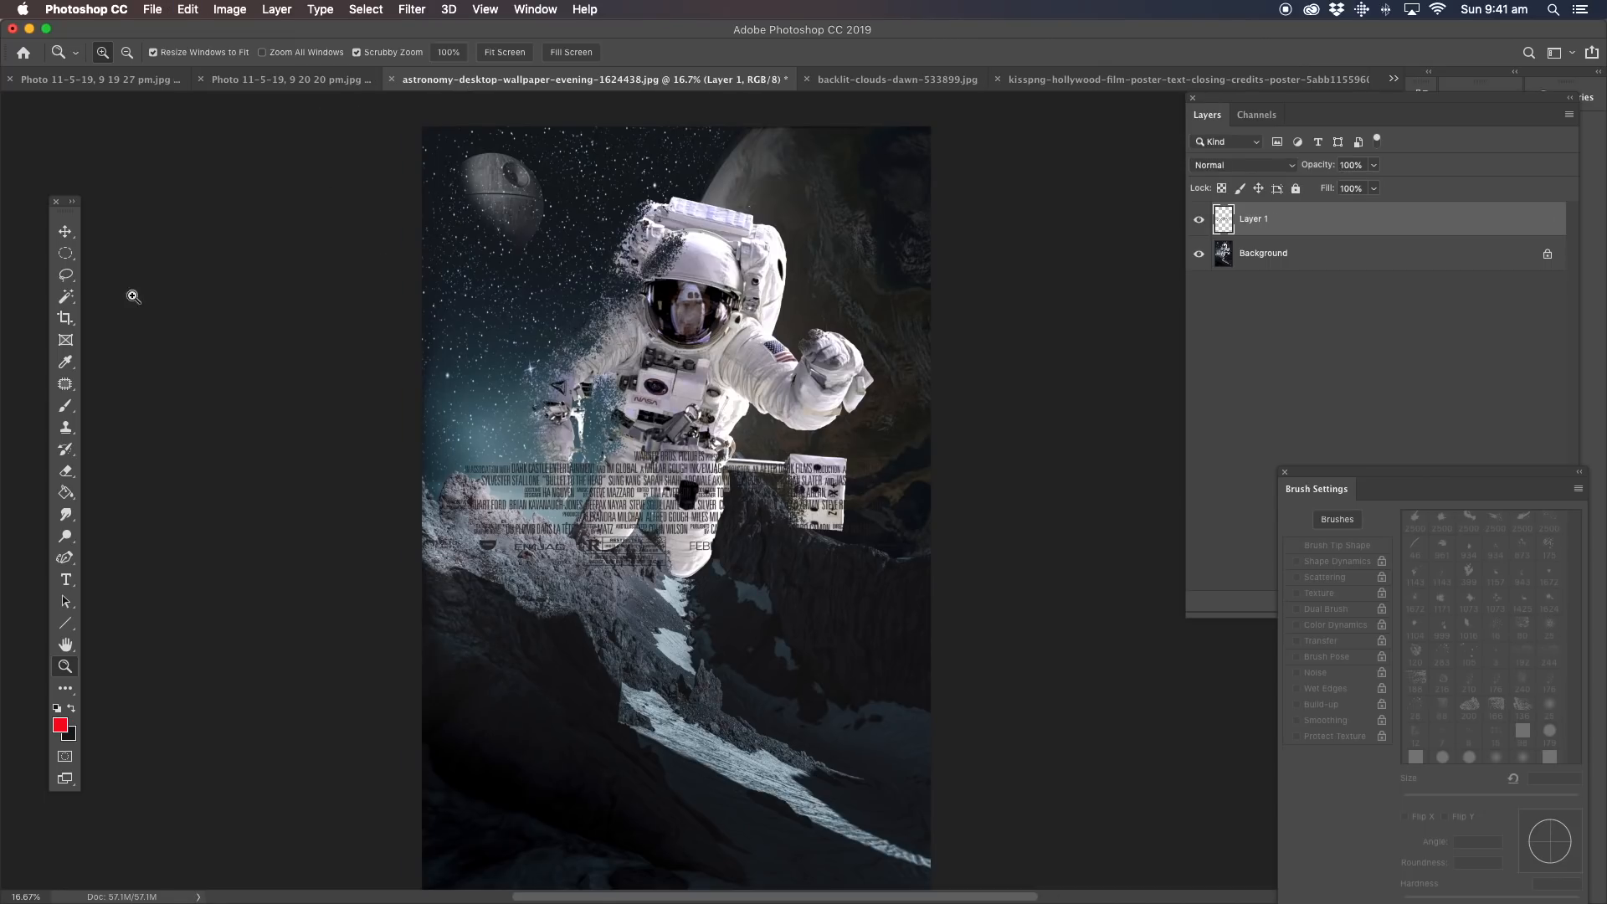
Check the pasted credits with the Background temporarily hidden, and move them down to the poster's bottom edge.
click(65, 231)
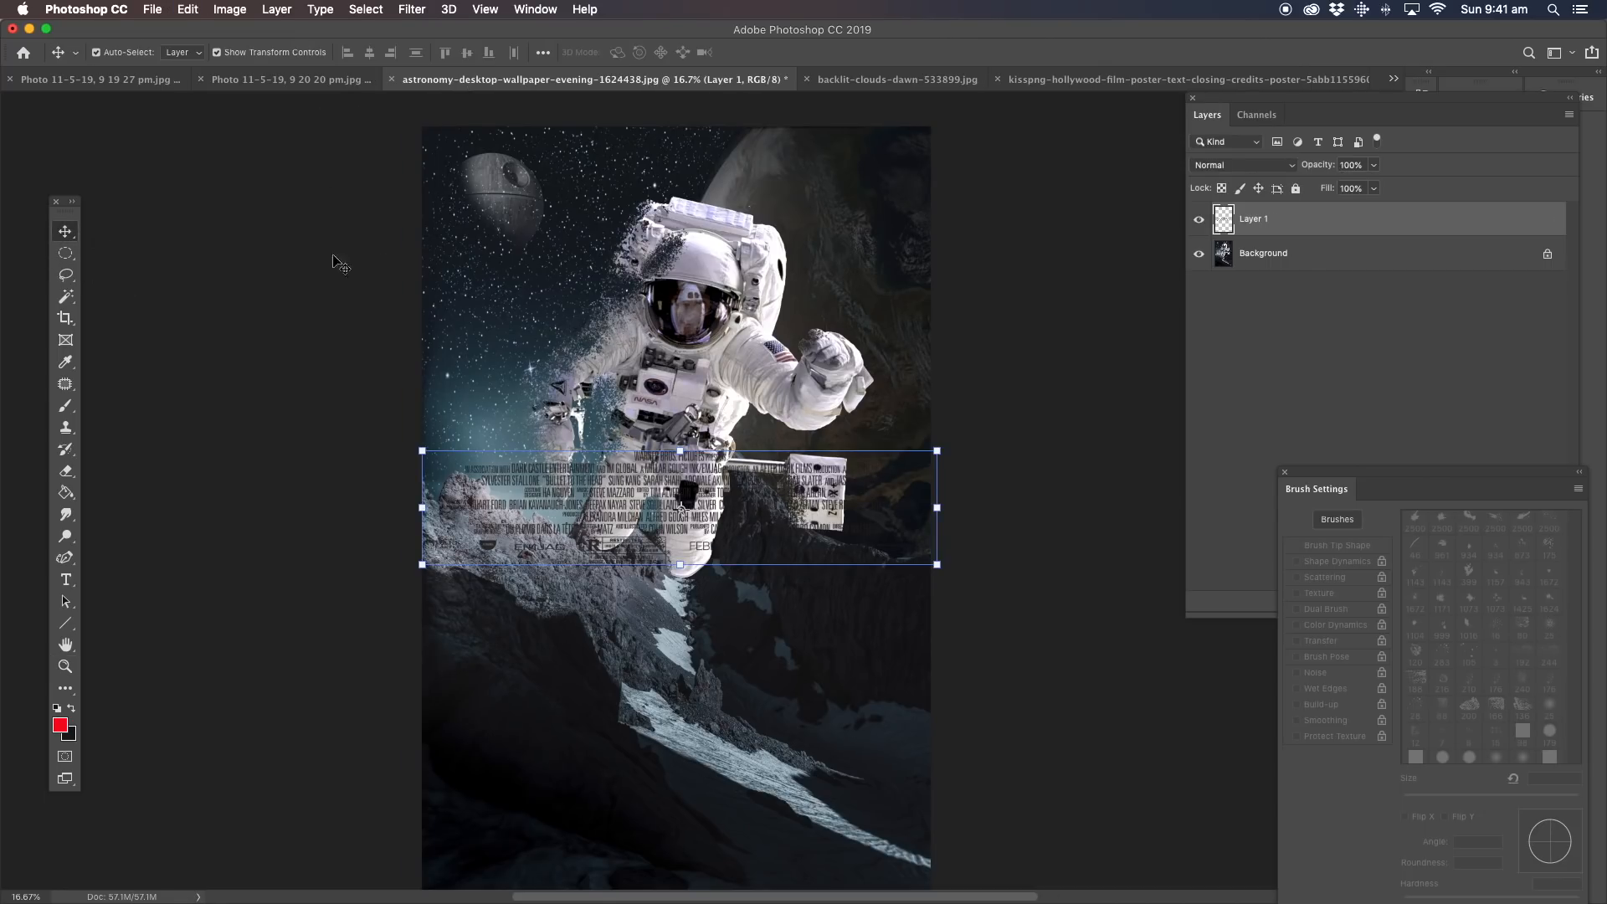
click(1199, 253)
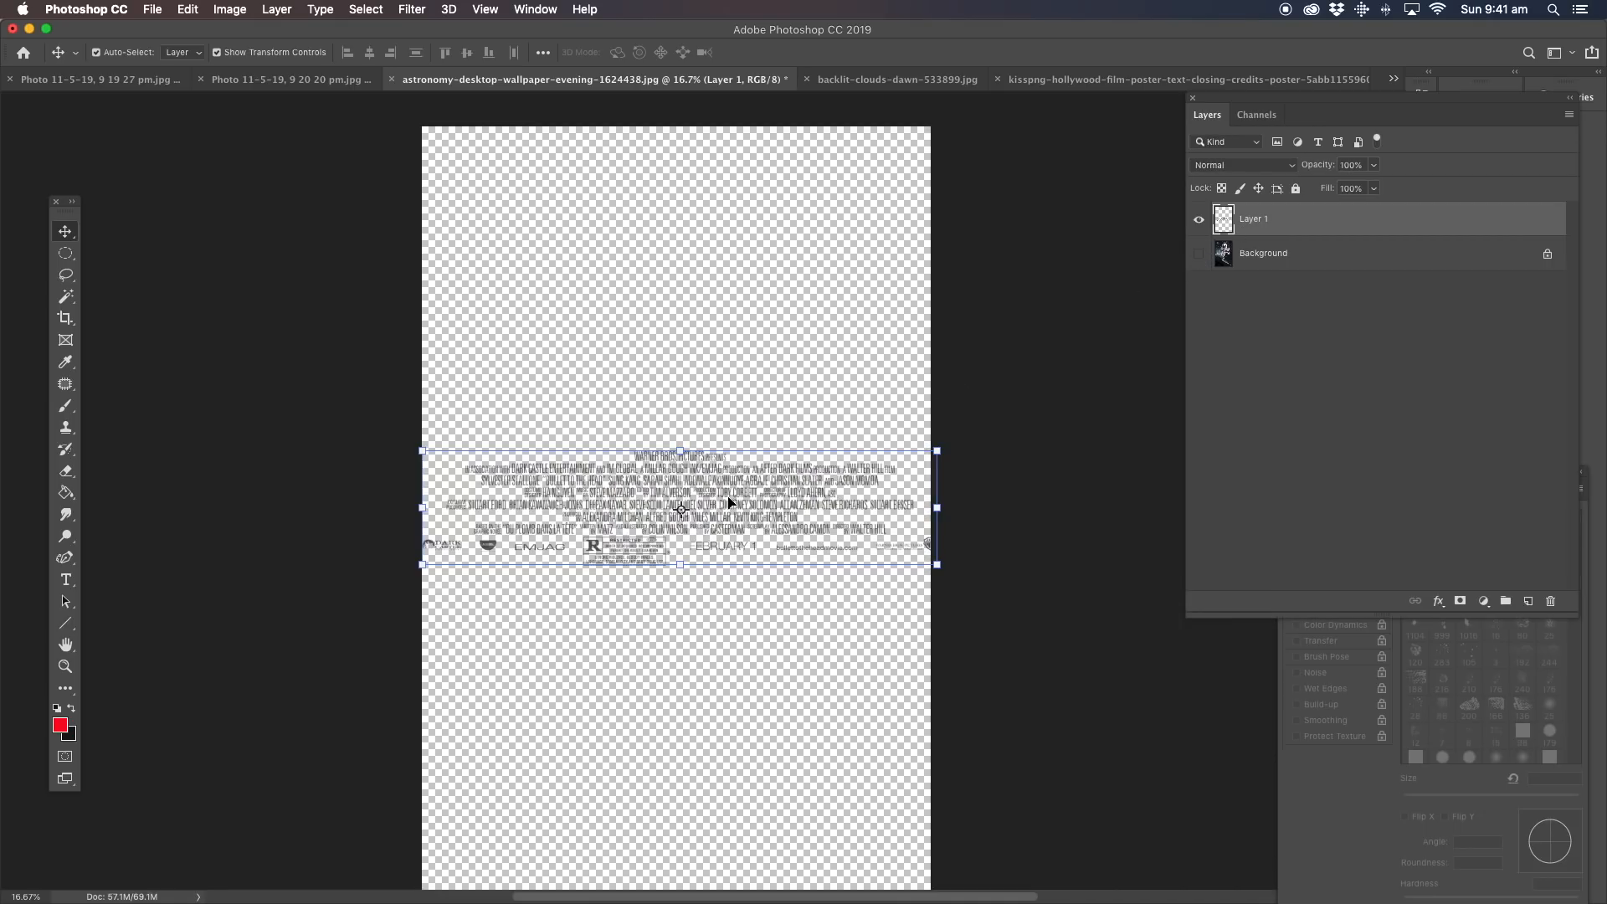
click(740, 492)
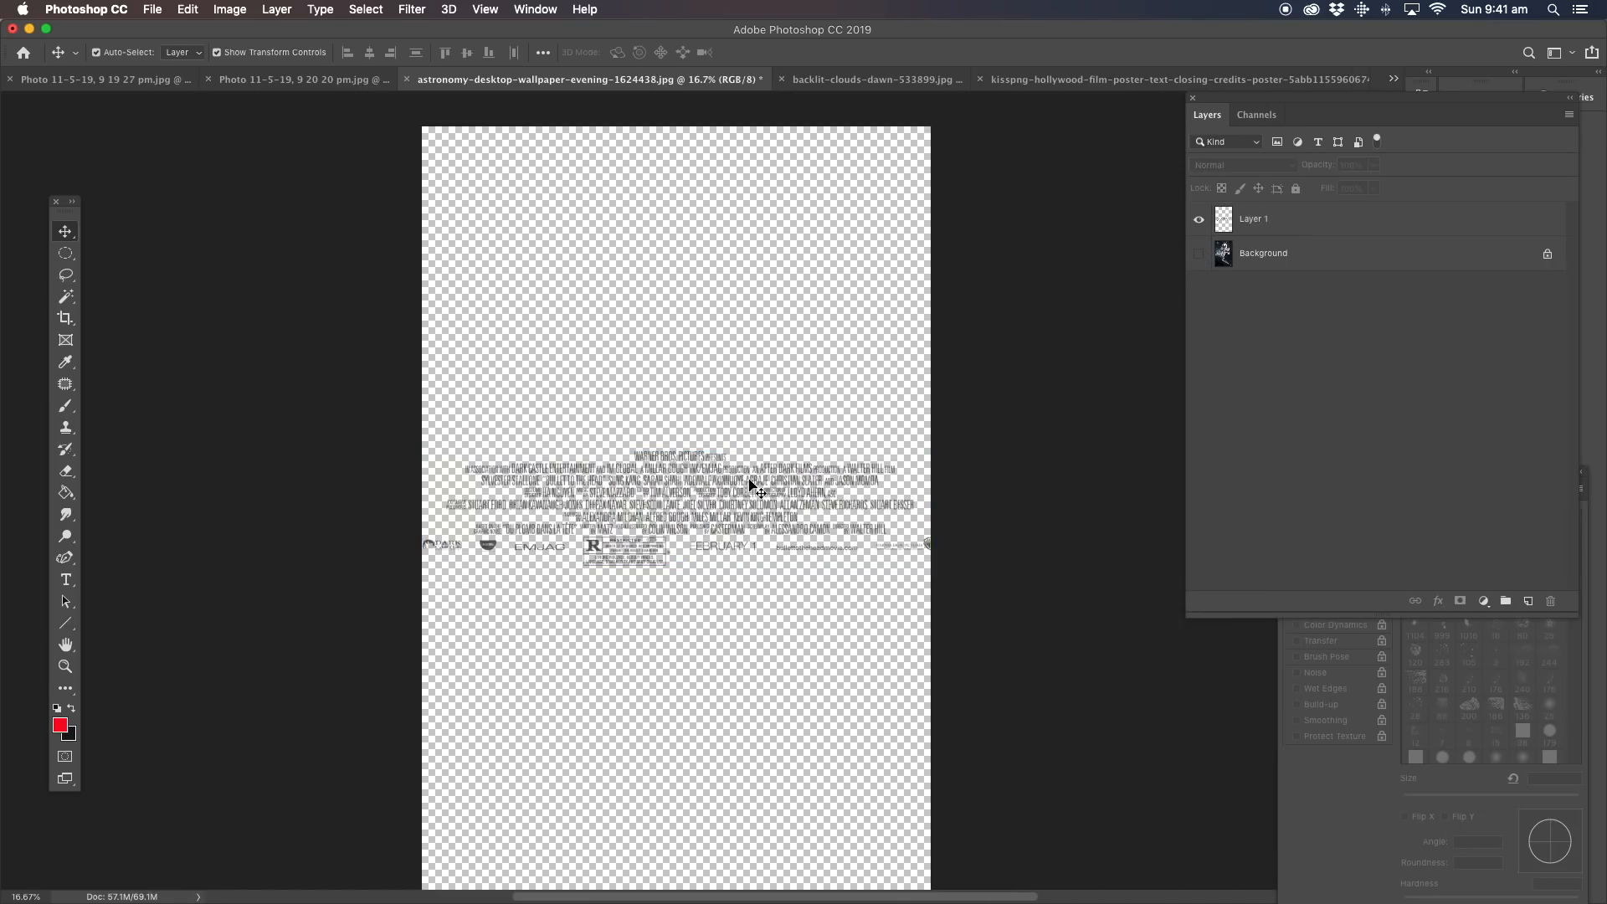
click(1199, 252)
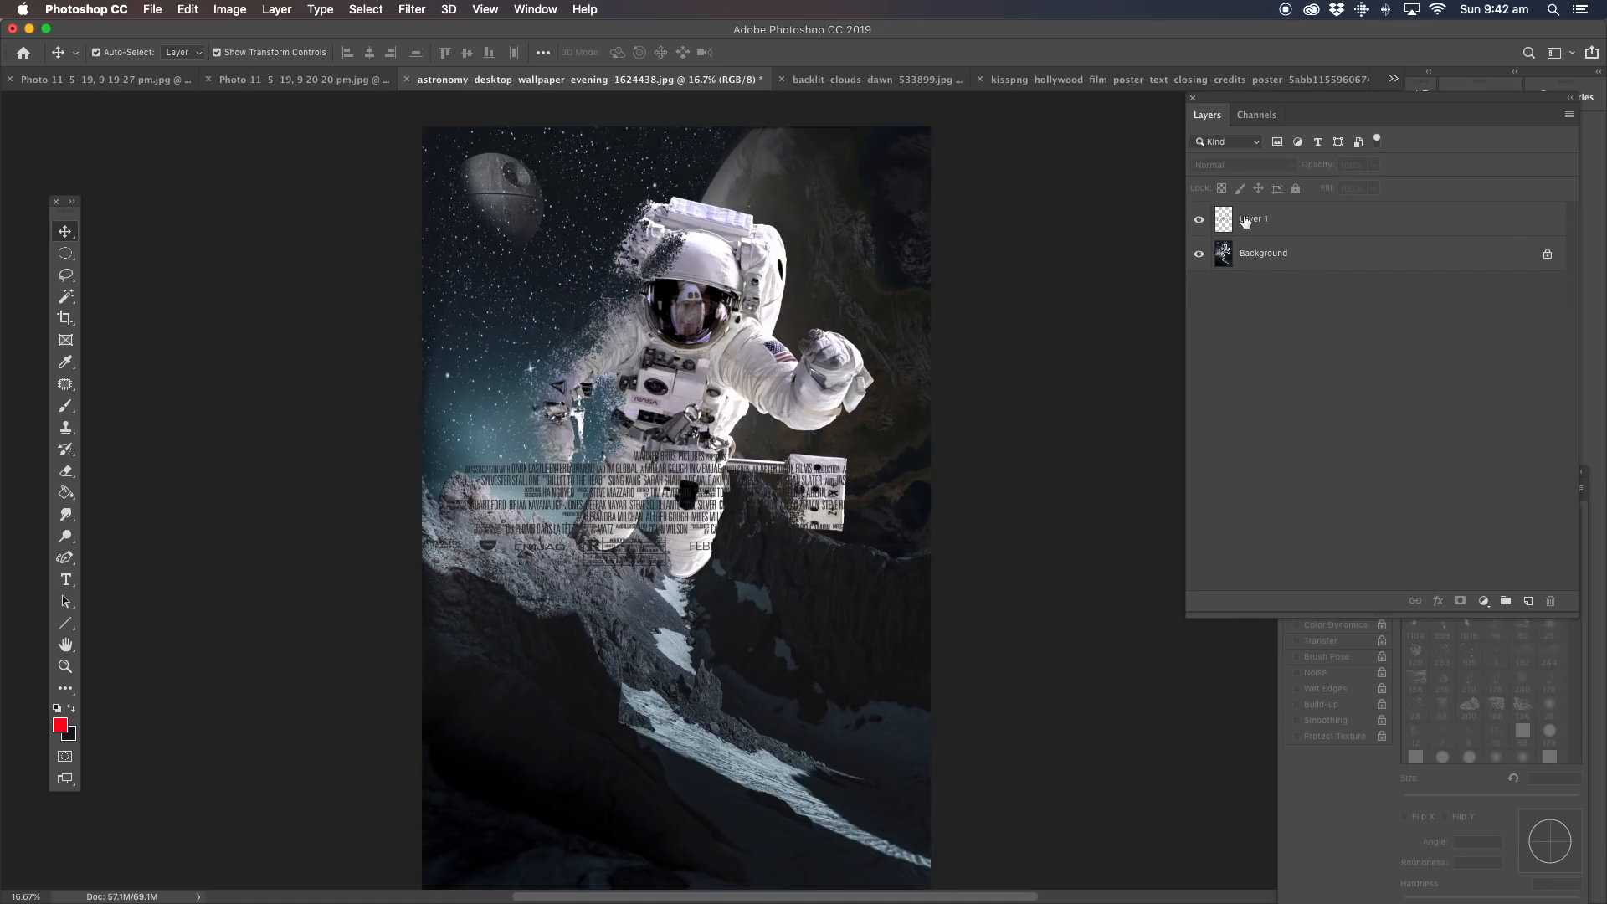
click(1192, 233)
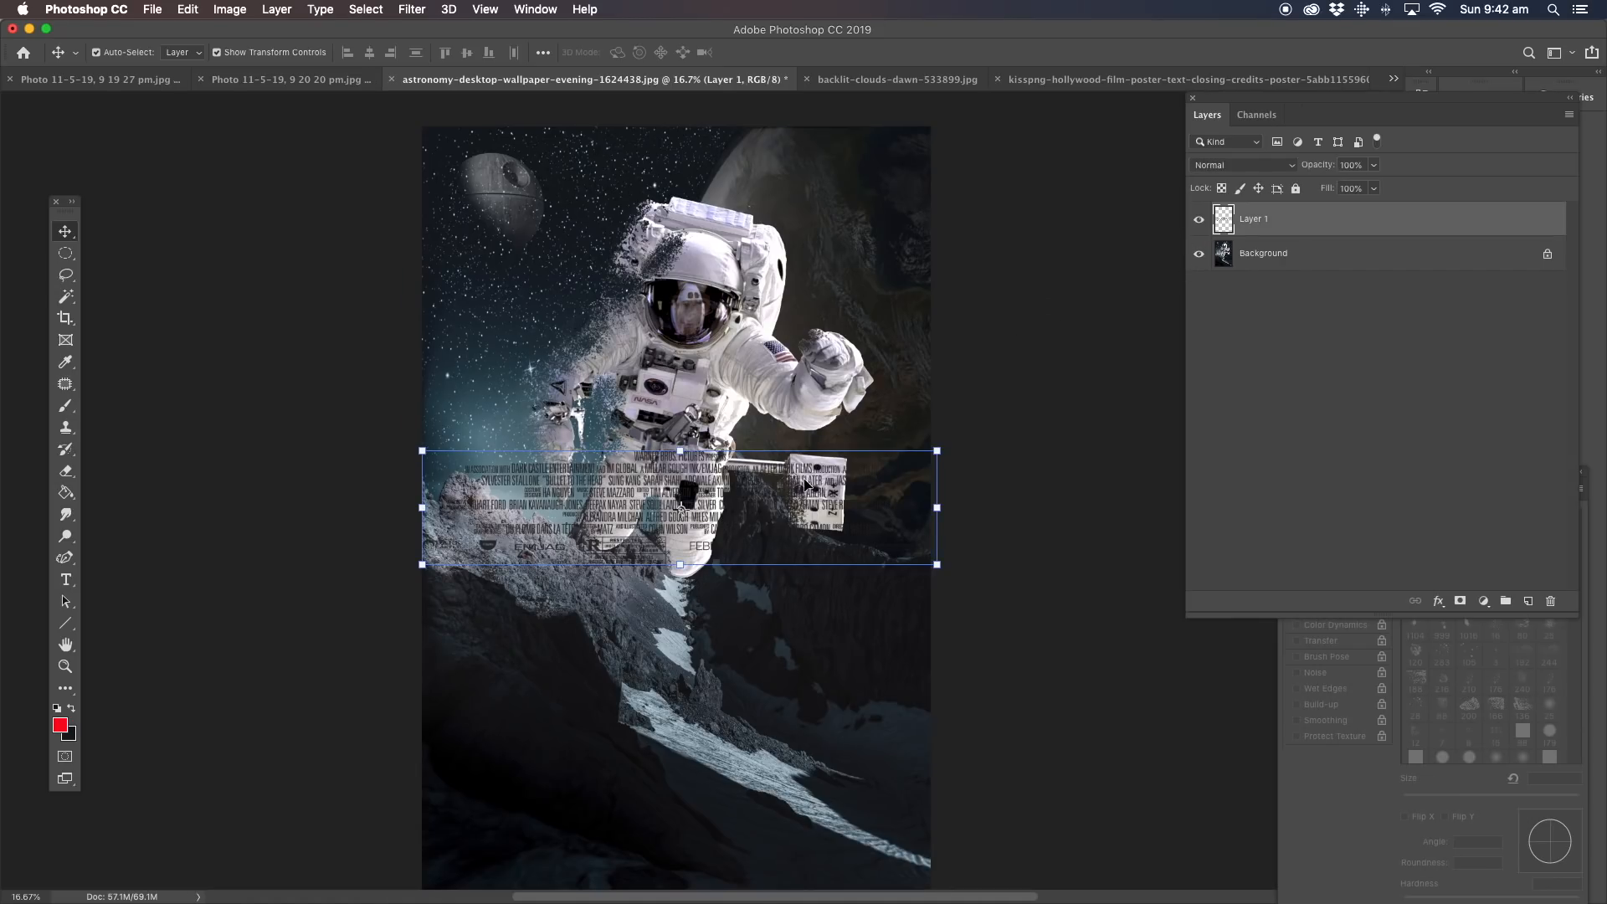
drag(807, 484, 813, 812)
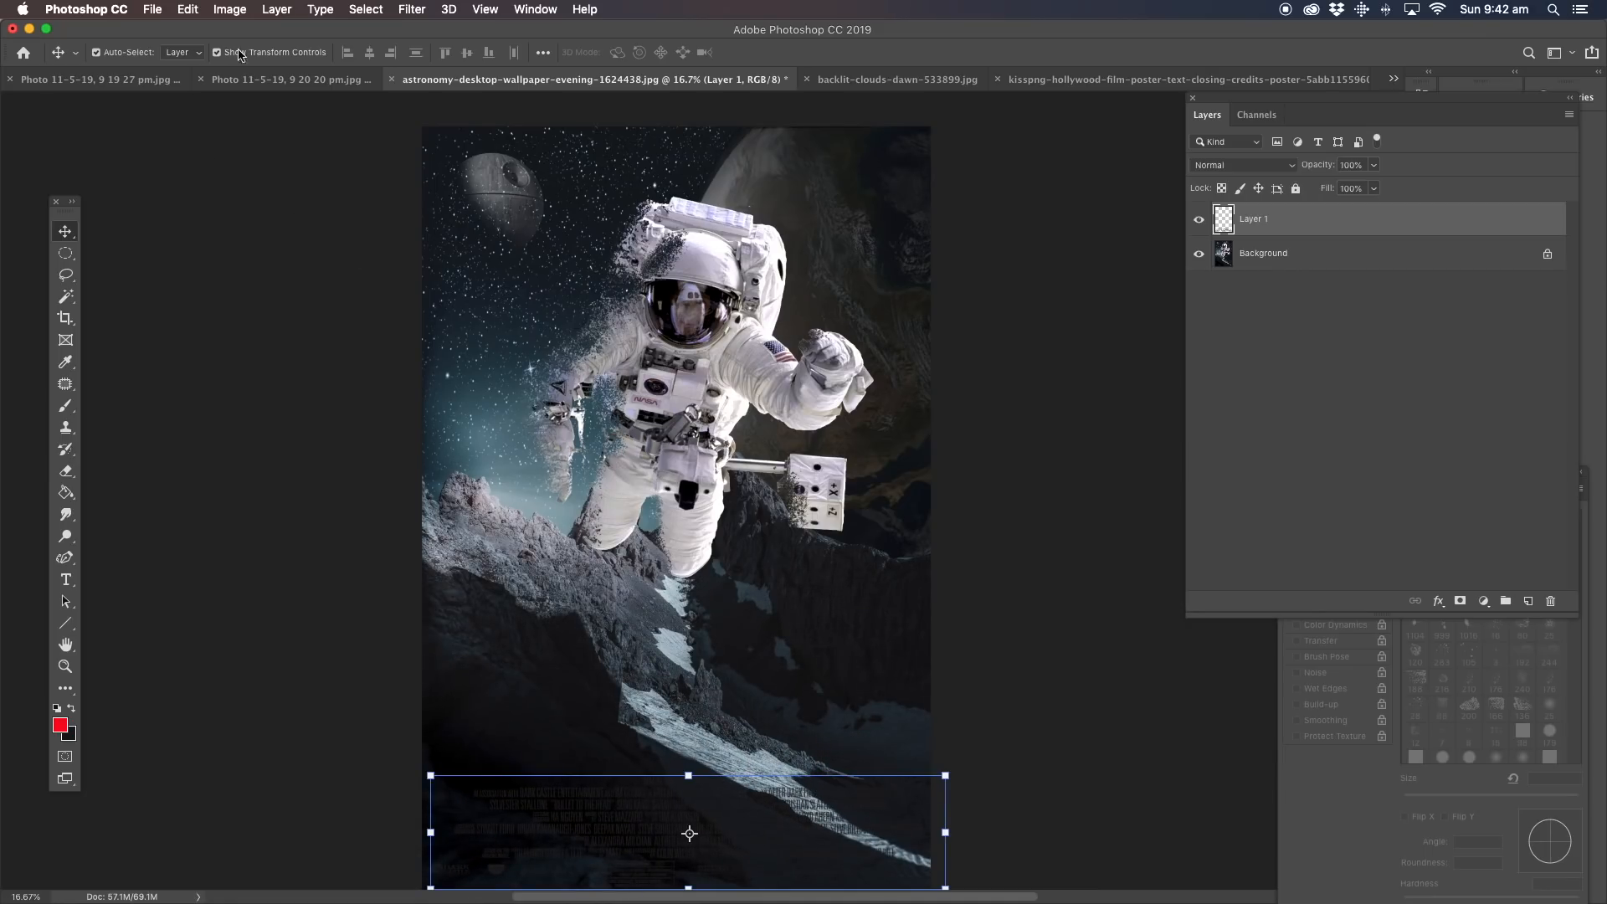
Lighten the credits on Layer 1 with Brightness/Contrast, using brightness 150 and contrast -50, and inspect them up close.
click(228, 13)
mouse_move(255, 55)
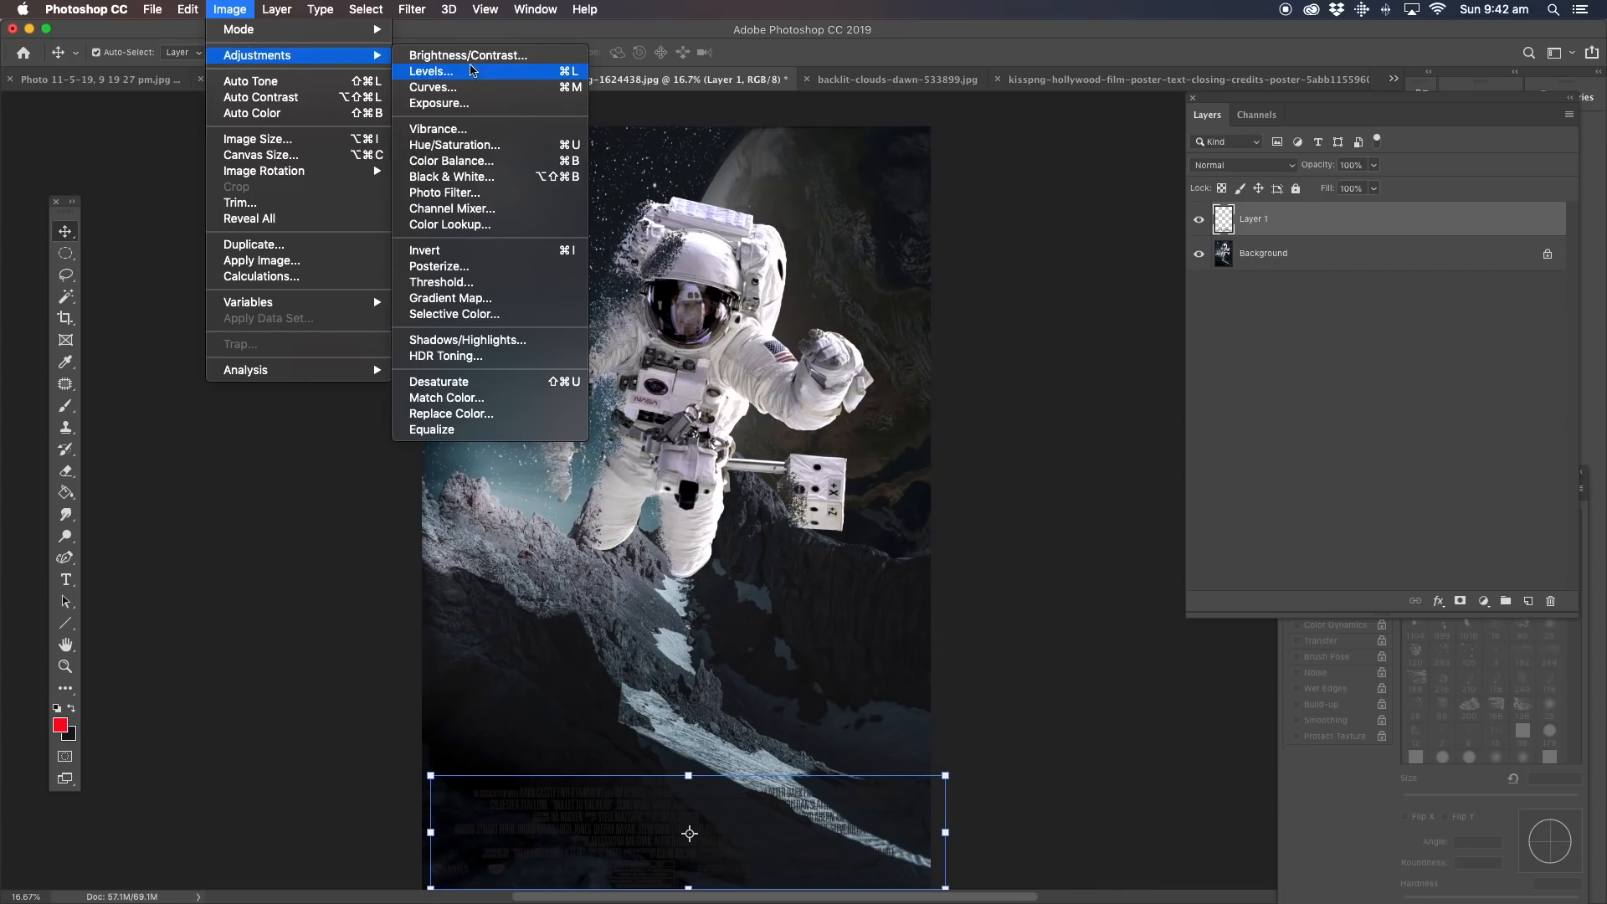
click(481, 57)
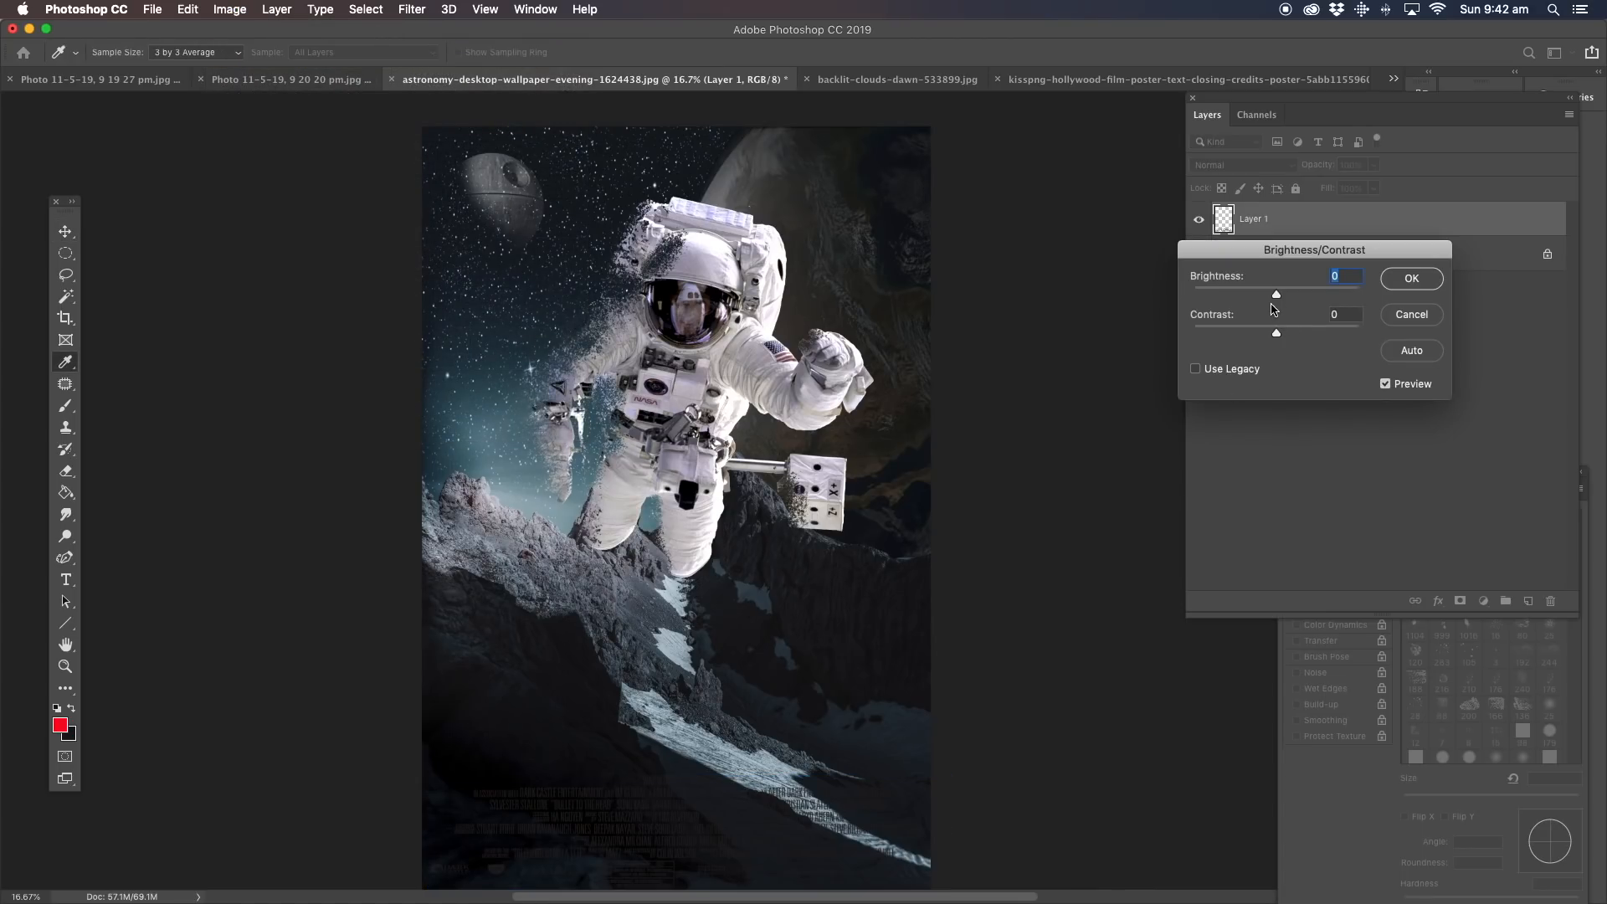
drag(1276, 295, 1496, 303)
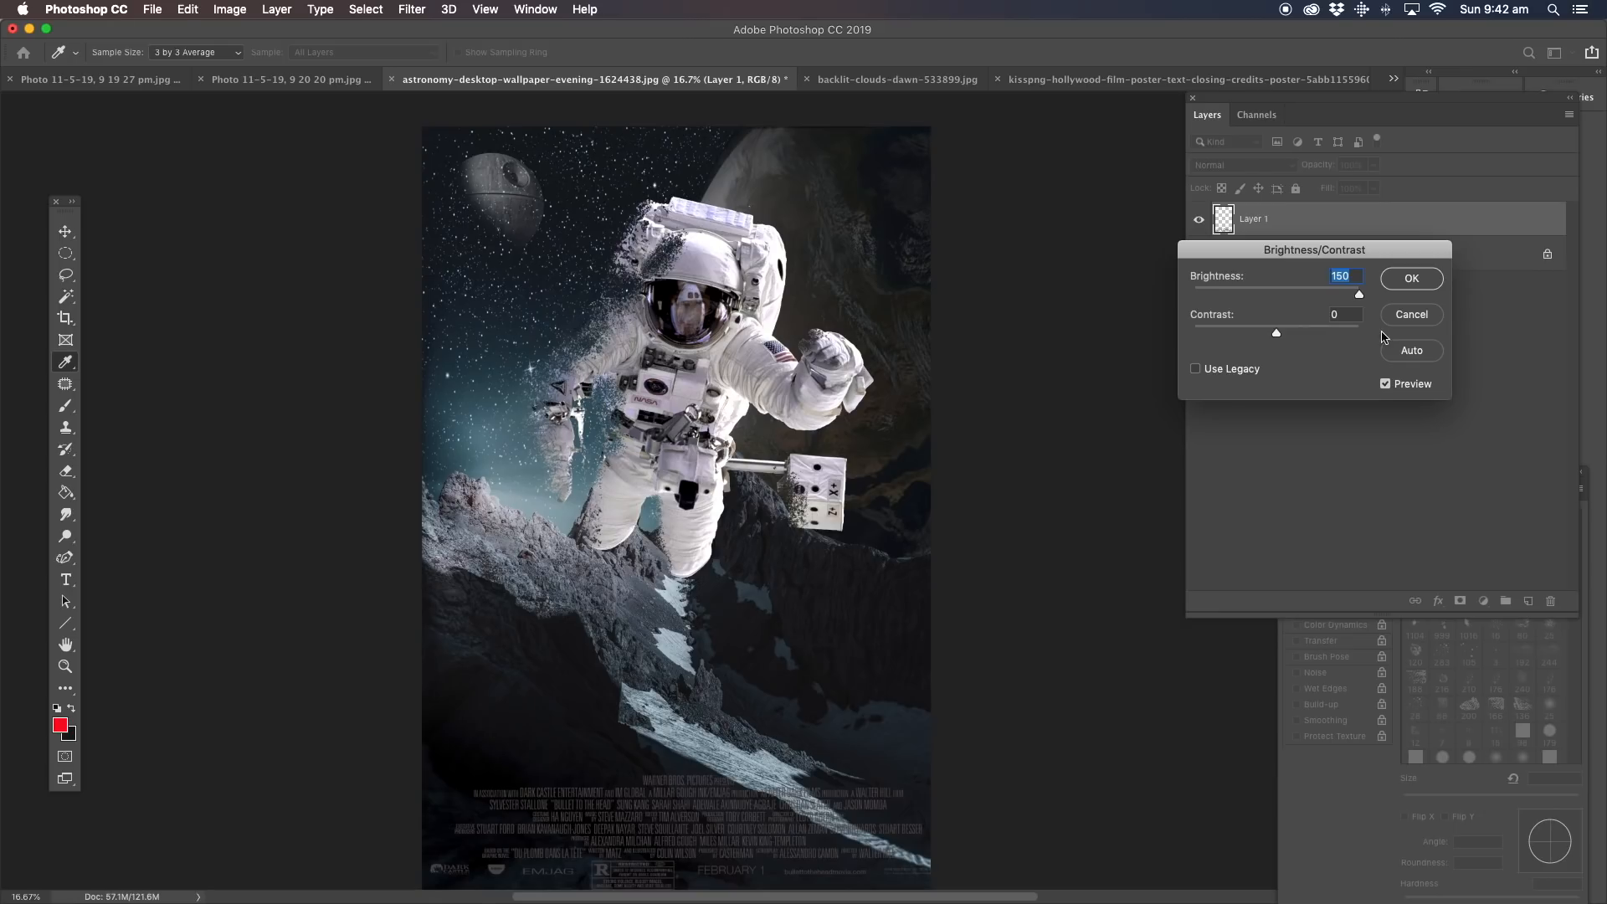
drag(1276, 336, 989, 352)
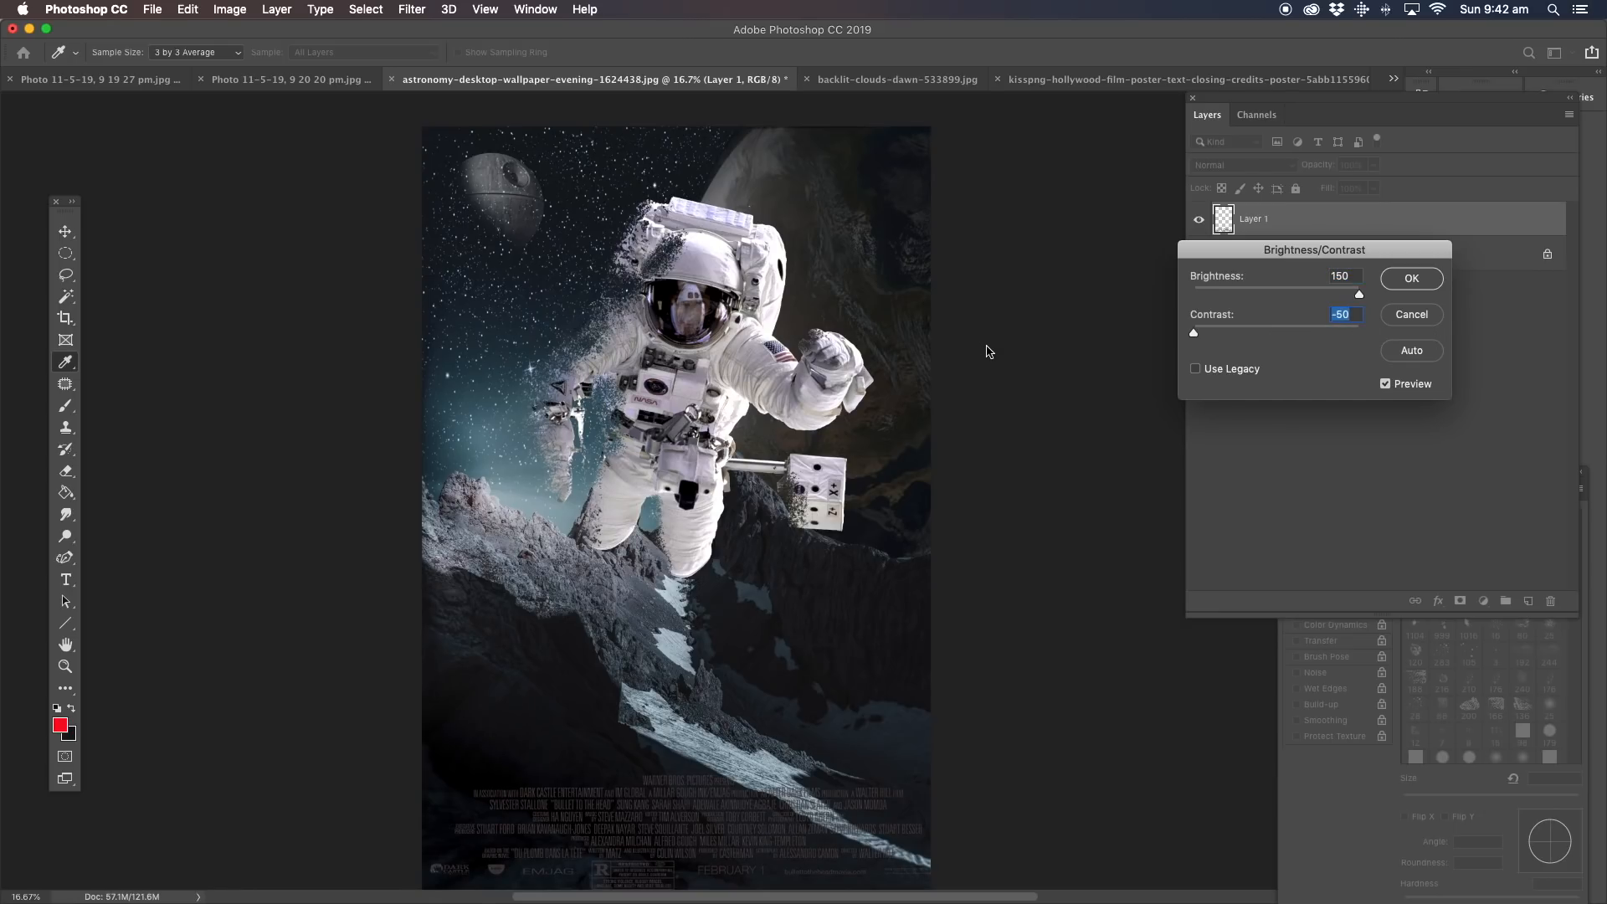
click(1421, 283)
click(64, 667)
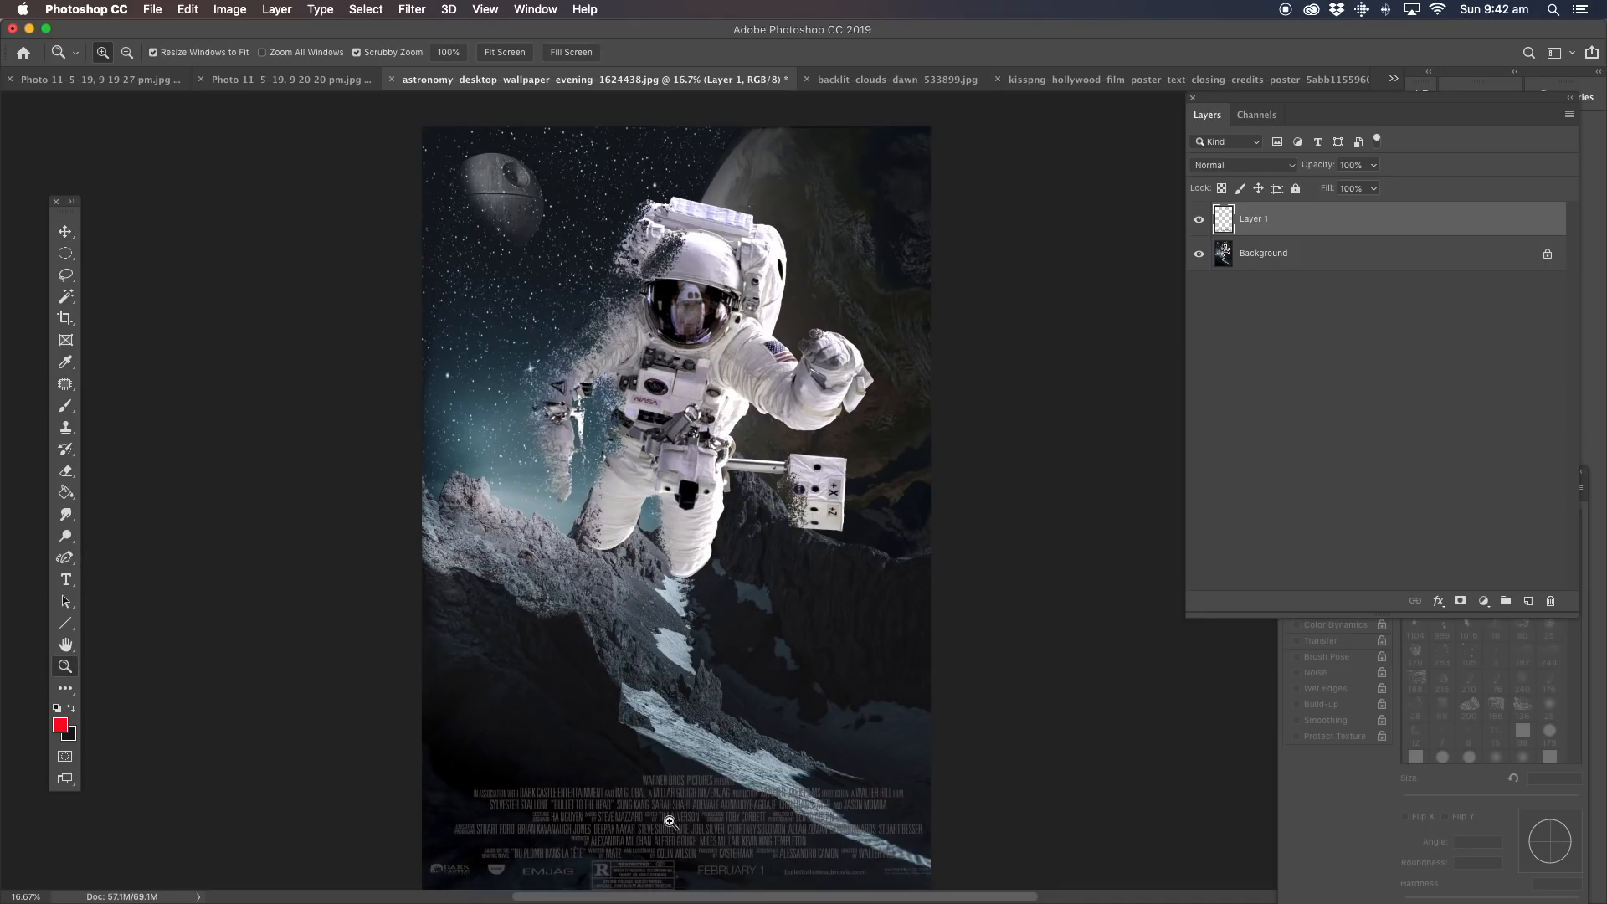
click(706, 843)
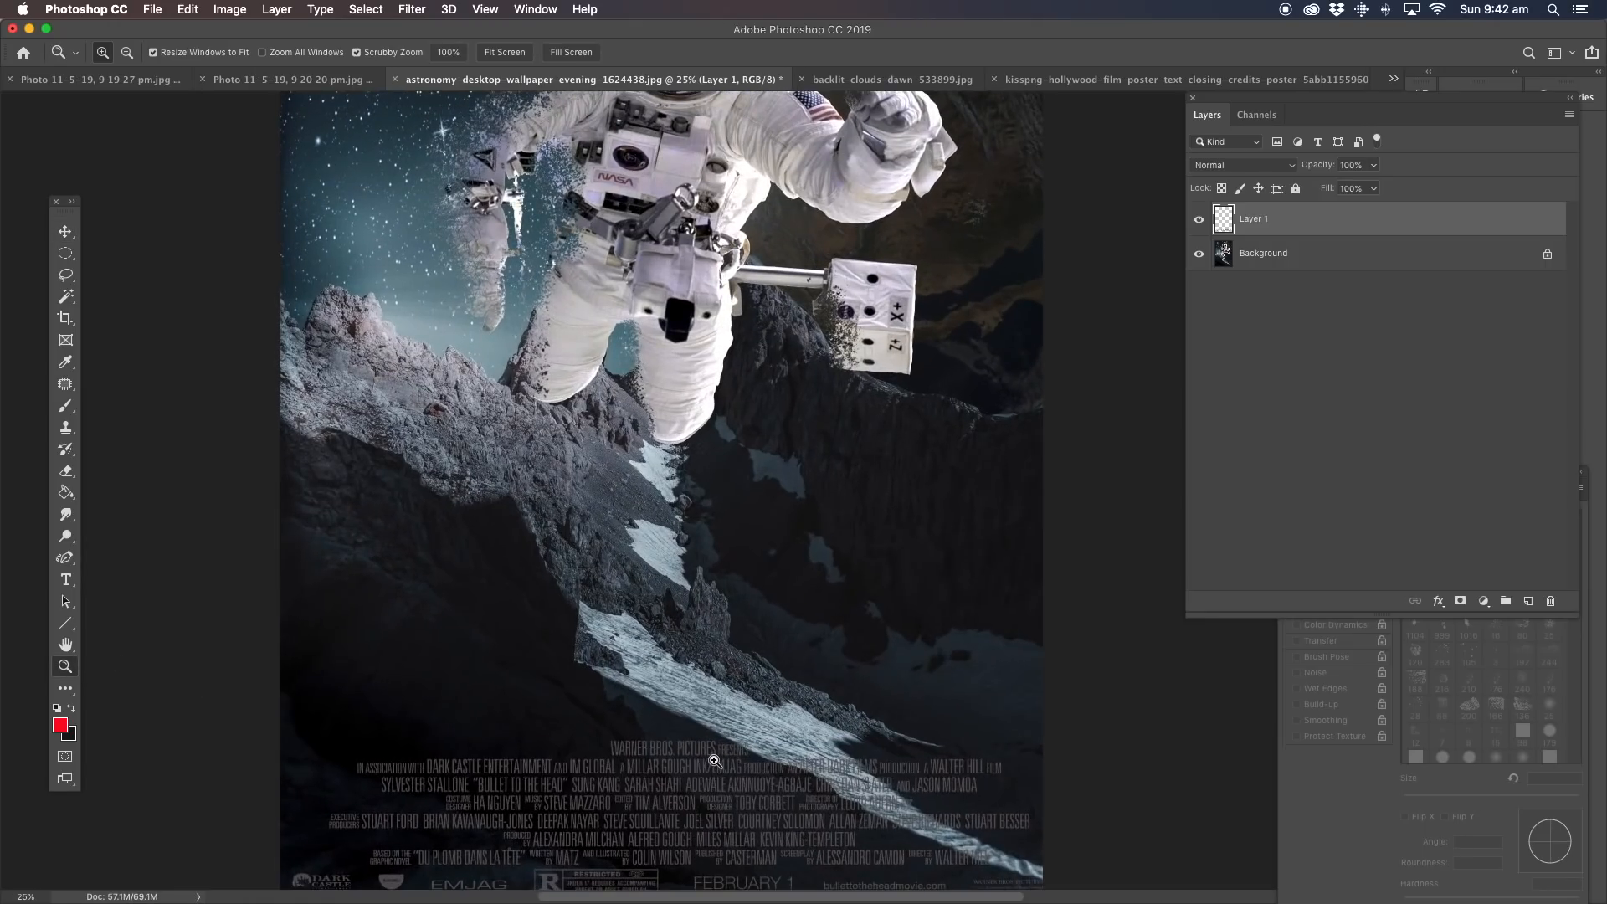
Shift the credits on Layer 1 slightly toward the poster's left edge and raise them until the whole block sits inside the canvas.
click(66, 230)
mouse_move(673, 786)
mouse_down()
mouse_move(665, 761)
mouse_move(637, 794)
mouse_move(667, 785)
mouse_move(665, 764)
mouse_up()
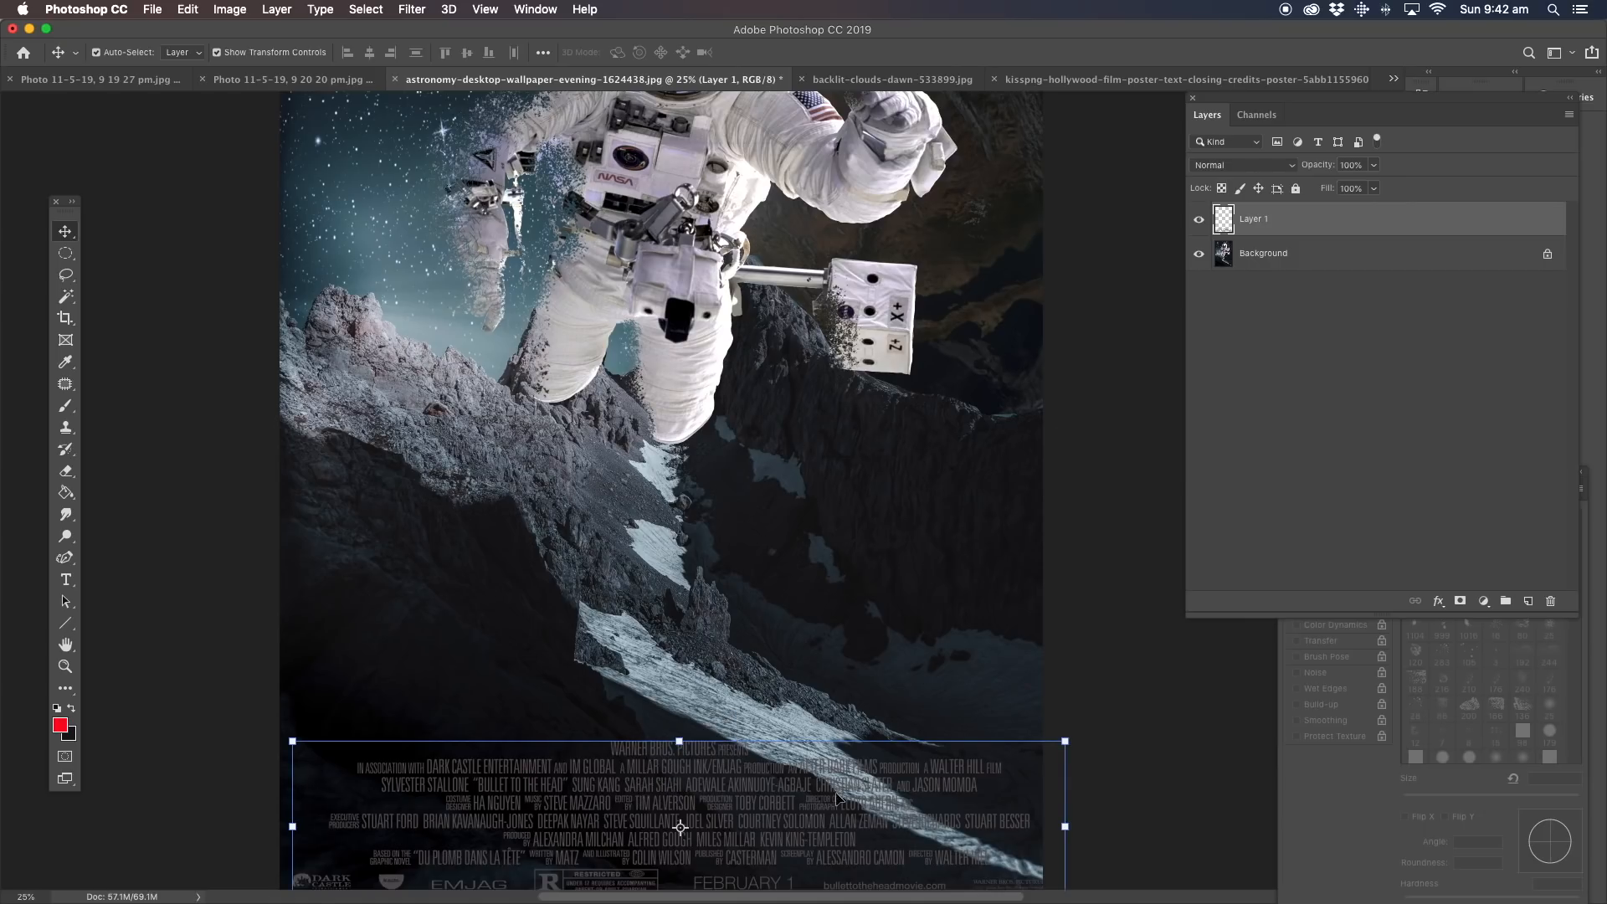
key(shift+Left)
key(shift+Left)
key(shift+Left)
key(shift+Left)
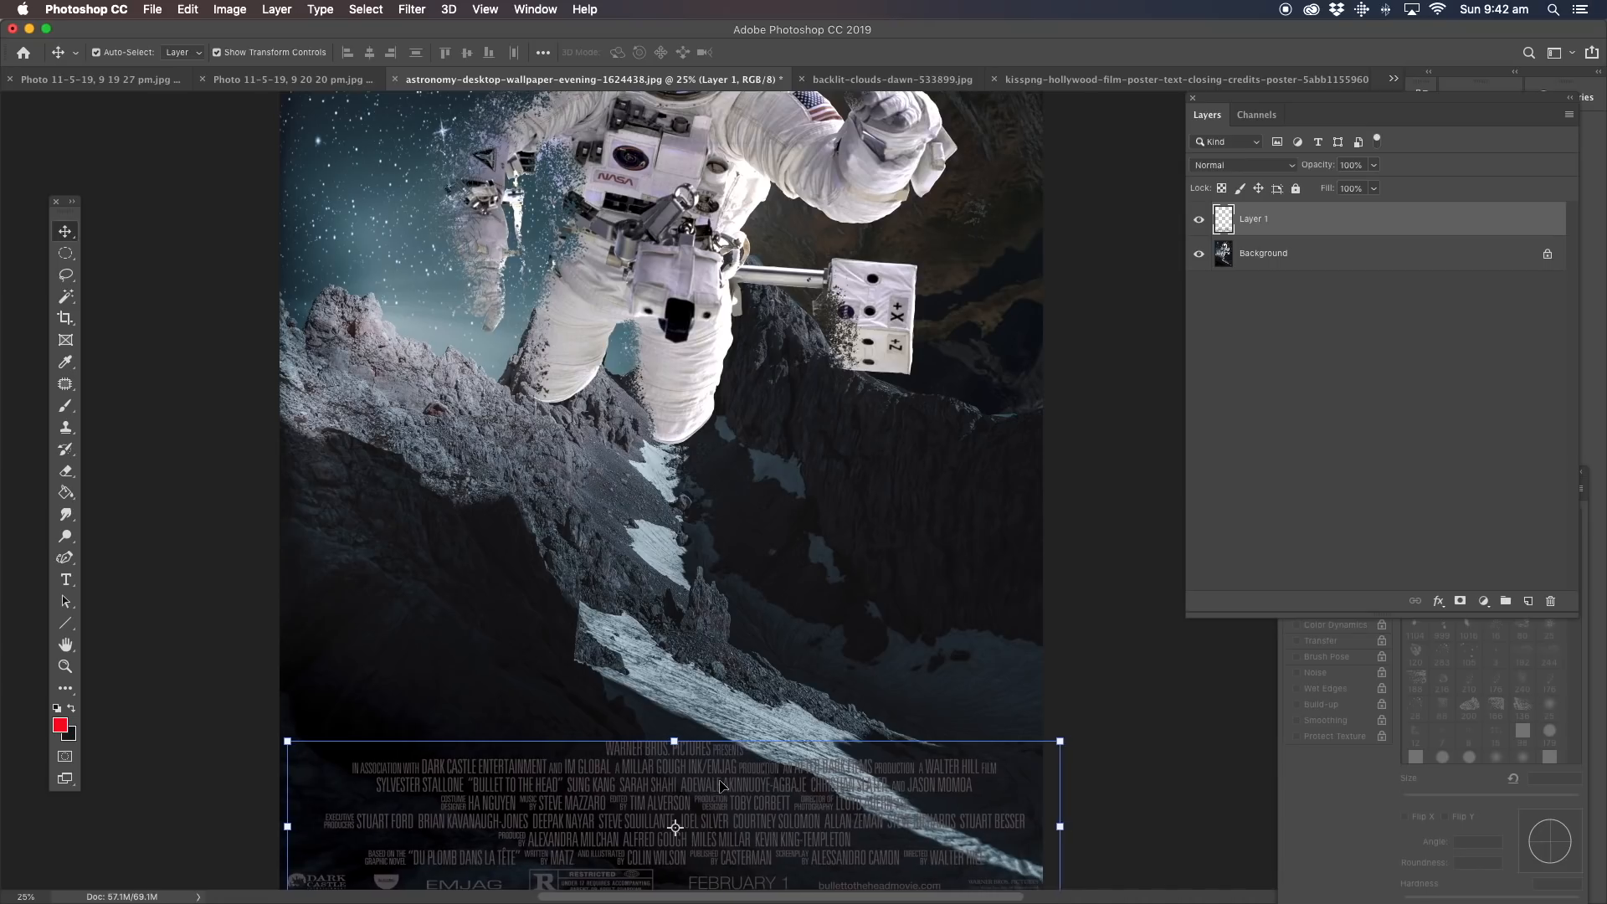
key(shift+Up)
key(shift+Up)
key(shift+Up)
key(shift+Up)
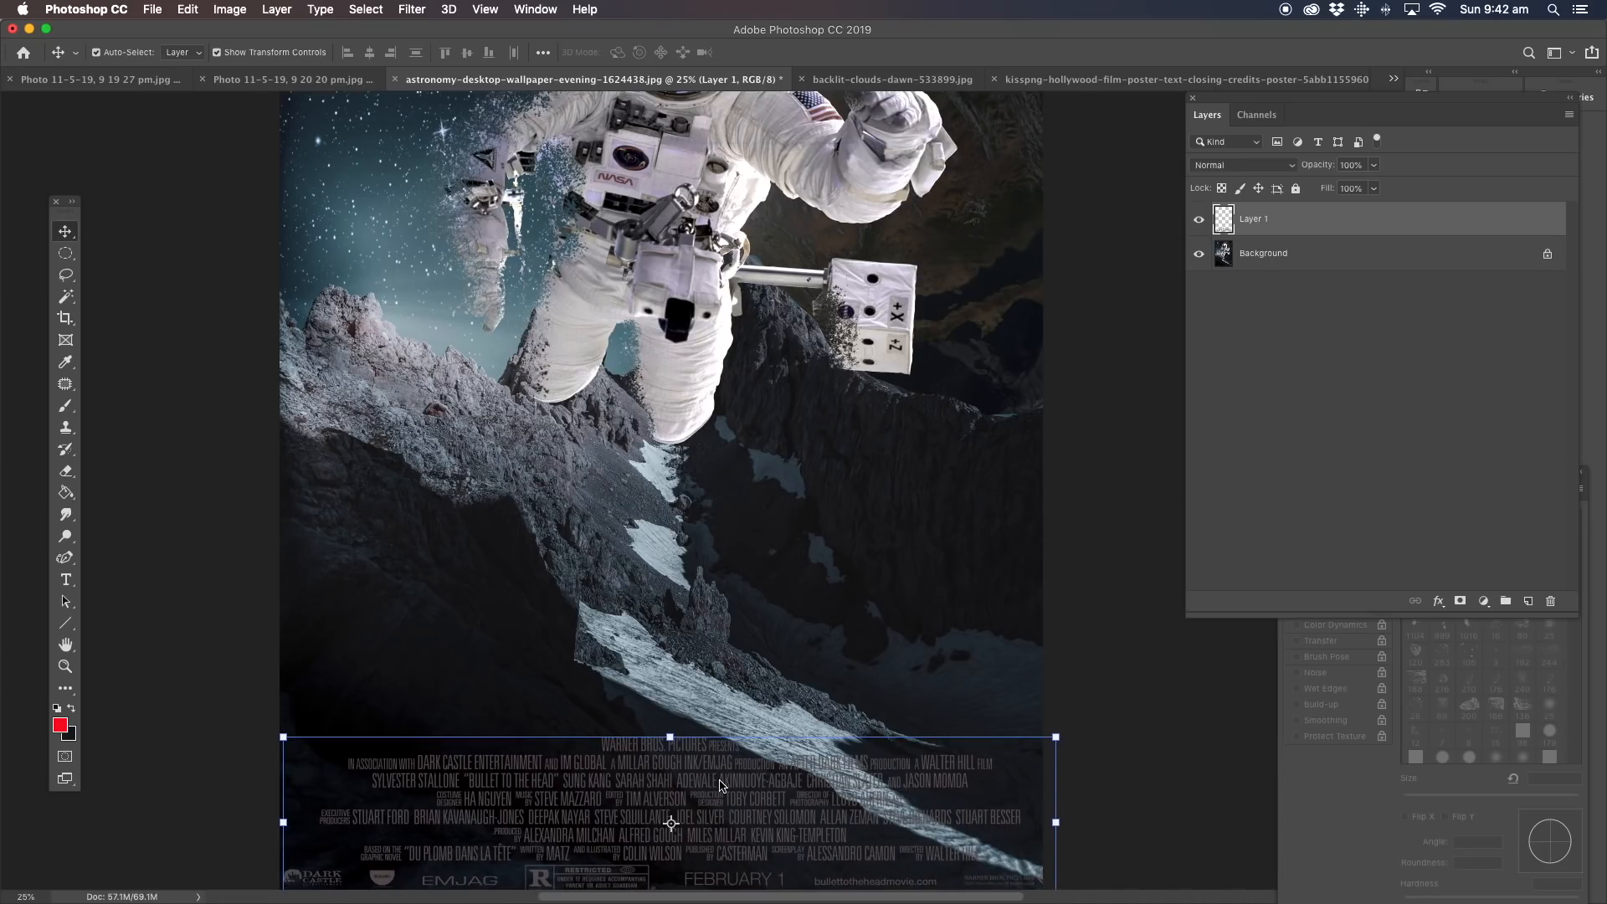
key(shift+Up)
key(shift+Up)
key(shift+Up)
key(shift+Up)
key(shift+Up)
key(shift+Up)
key(shift+Up)
key(shift+Up)
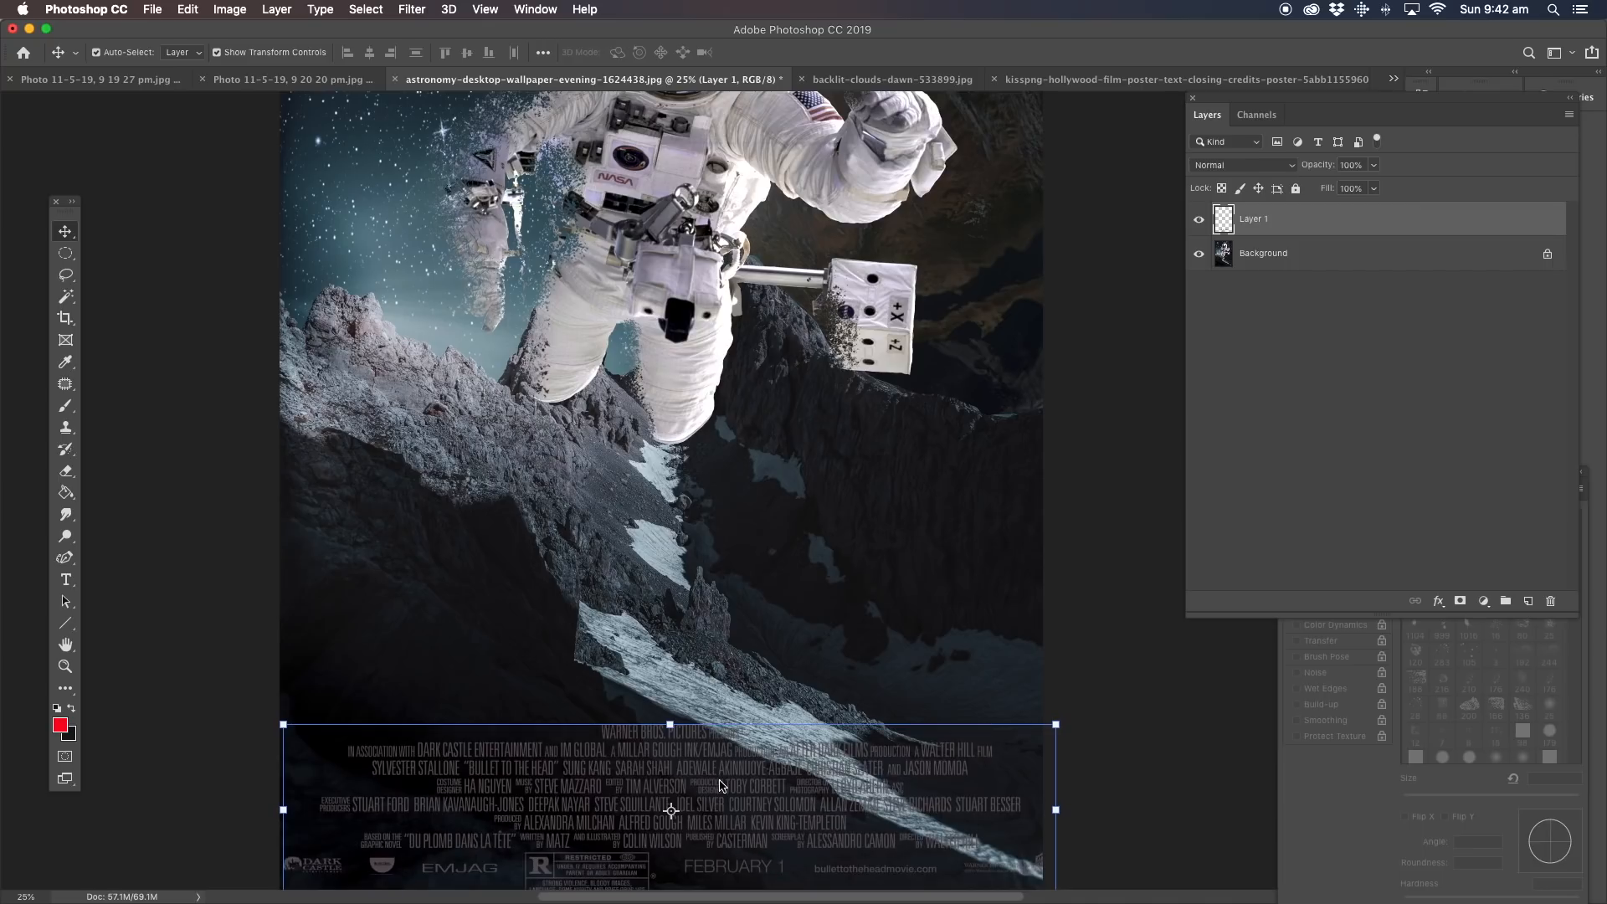
key(shift+Up)
key(shift+Up)
key(shift+Up)
key(shift+Up)
key(shift+Up)
key(shift+Up)
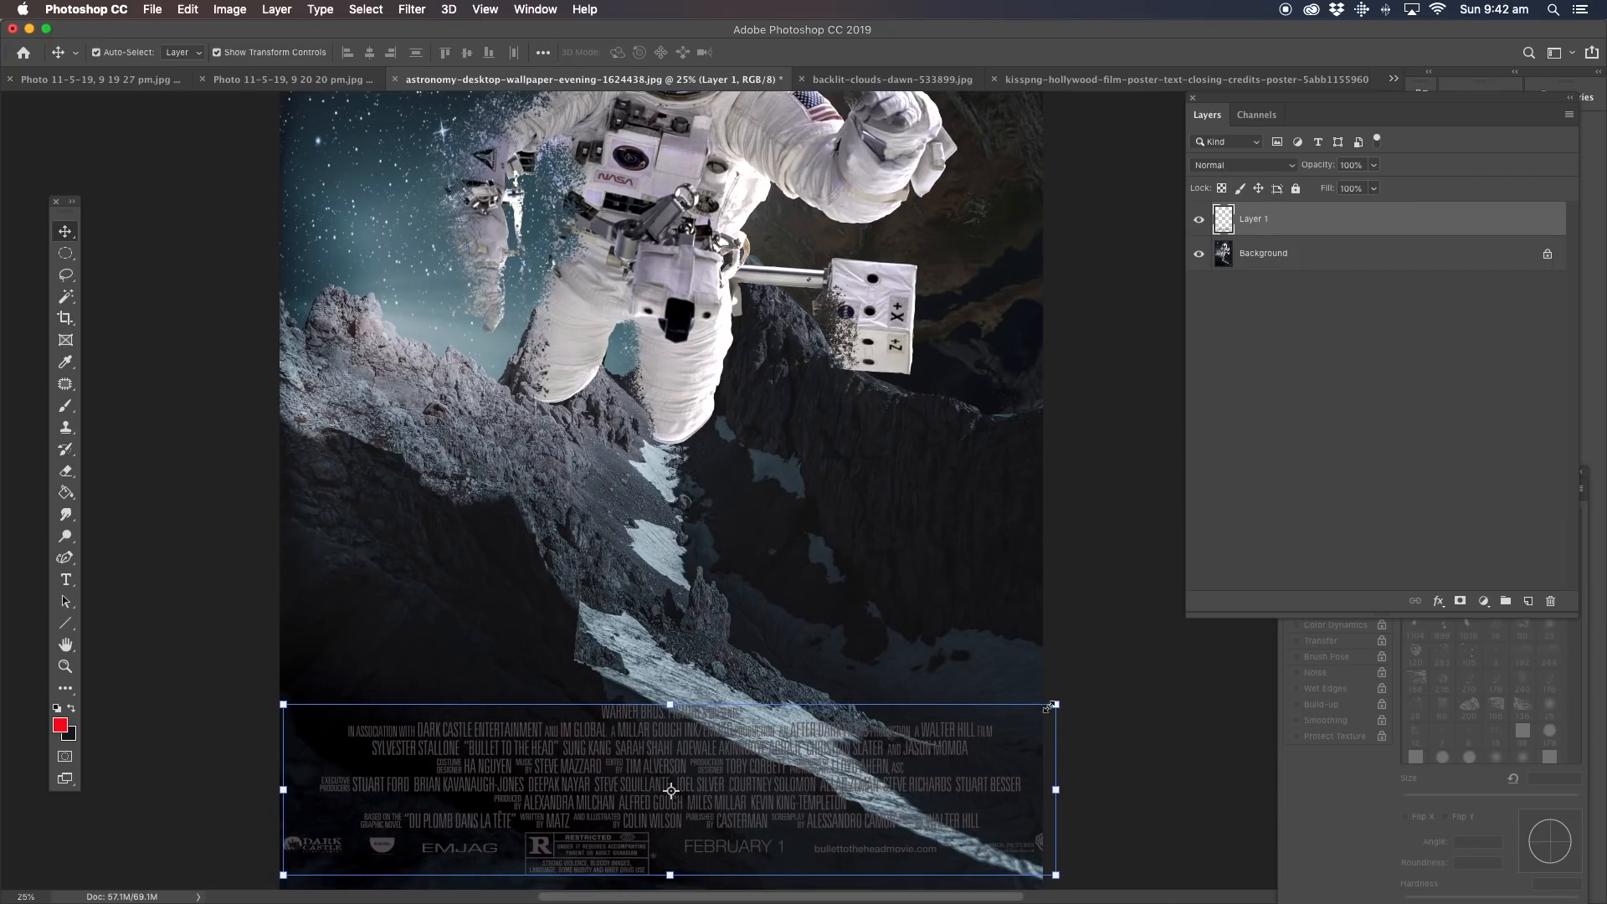
Scale the credits block to about 97.3% so it fits the poster's width, and lower it slightly toward the bottom edge.
drag(1056, 704, 1034, 707)
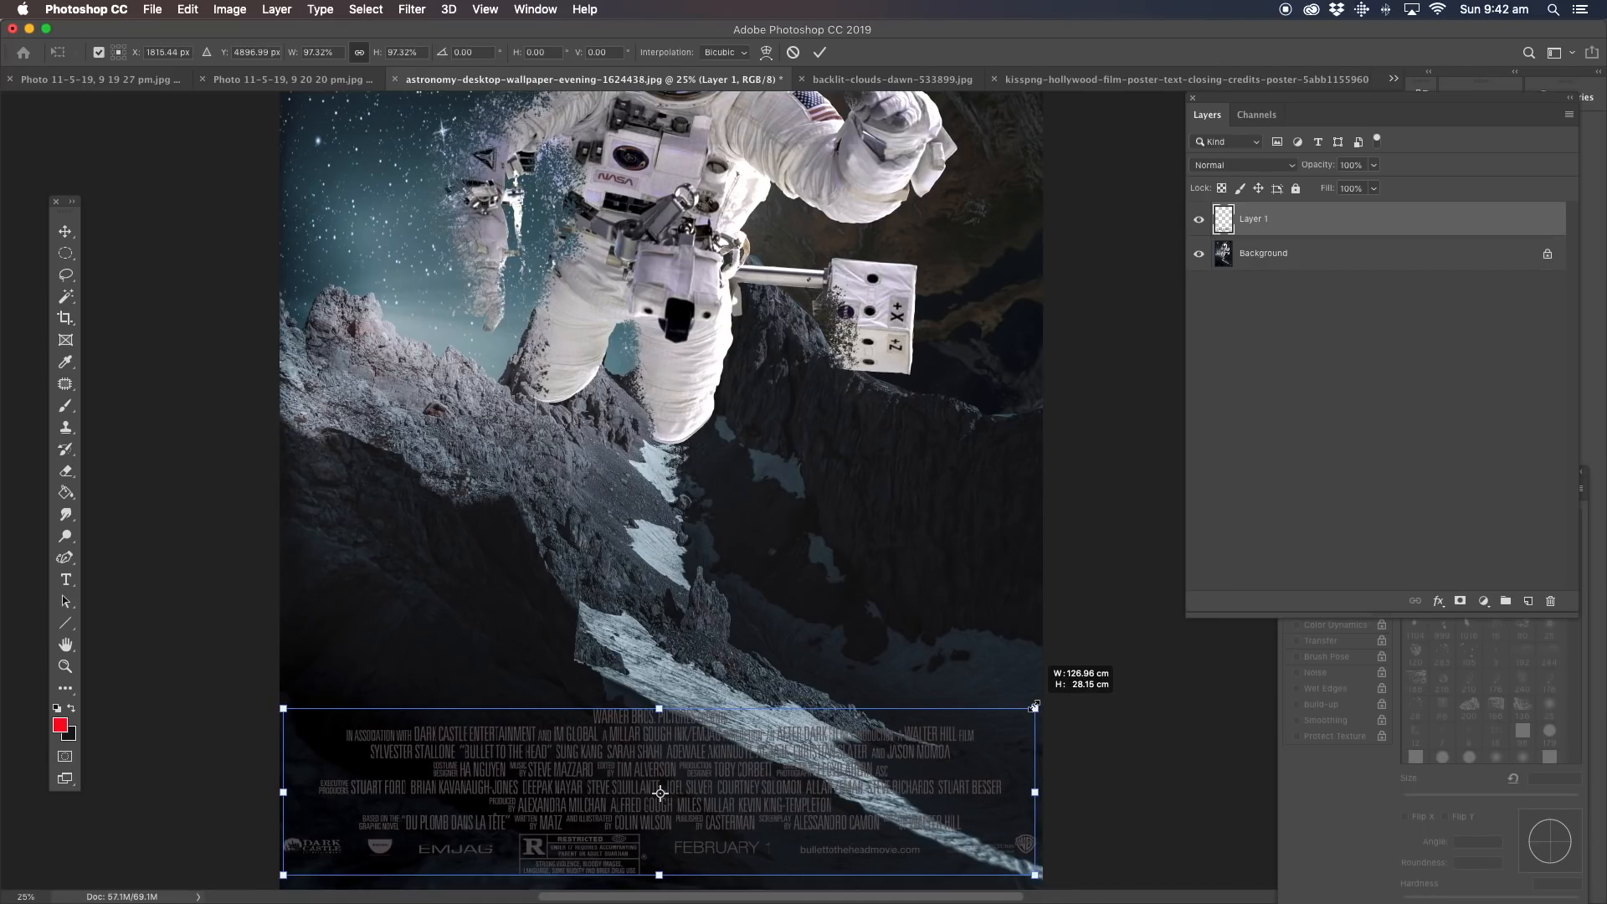
drag(450, 751, 451, 762)
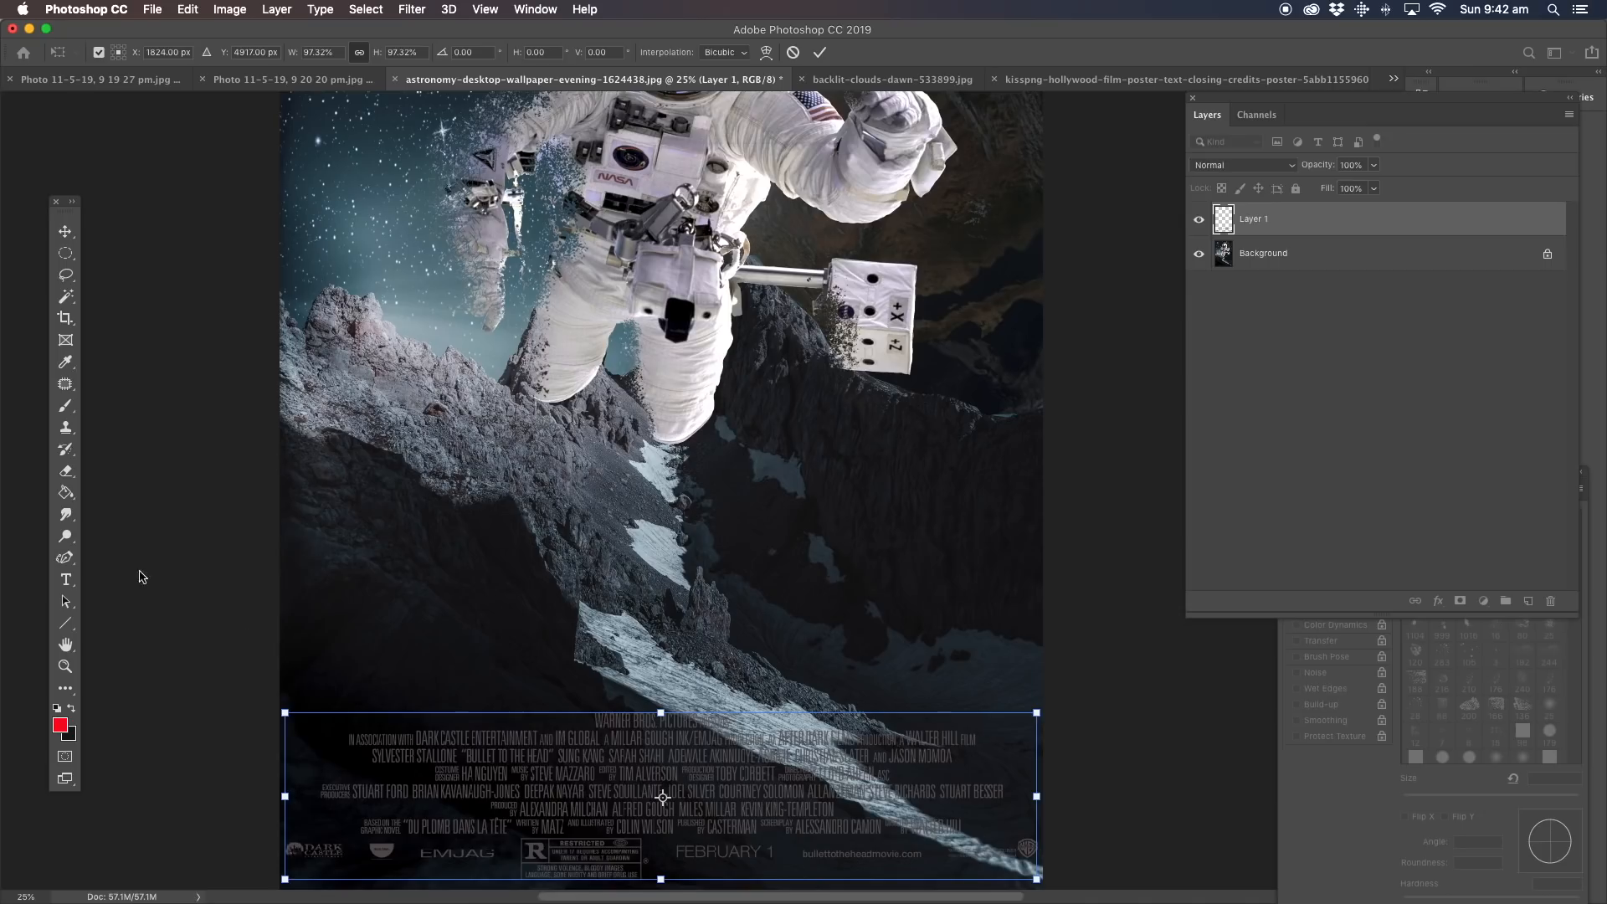
click(67, 279)
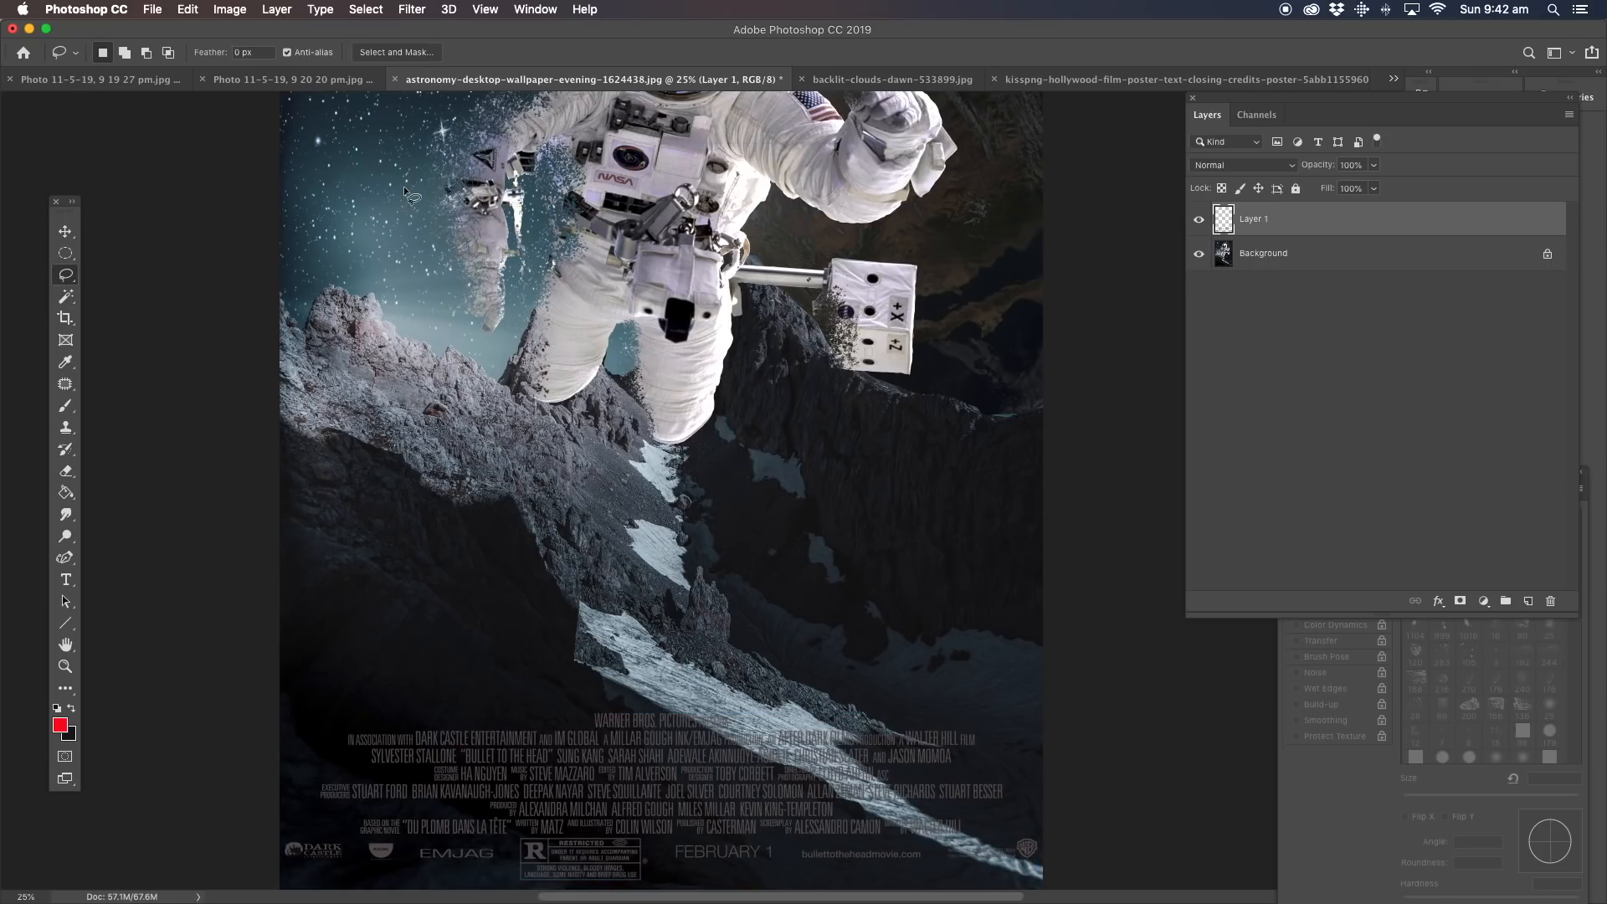
Lighten the credits on Layer 1 again with Brightness/Contrast, using brightness 150 and contrast -50.
click(229, 10)
mouse_move(251, 55)
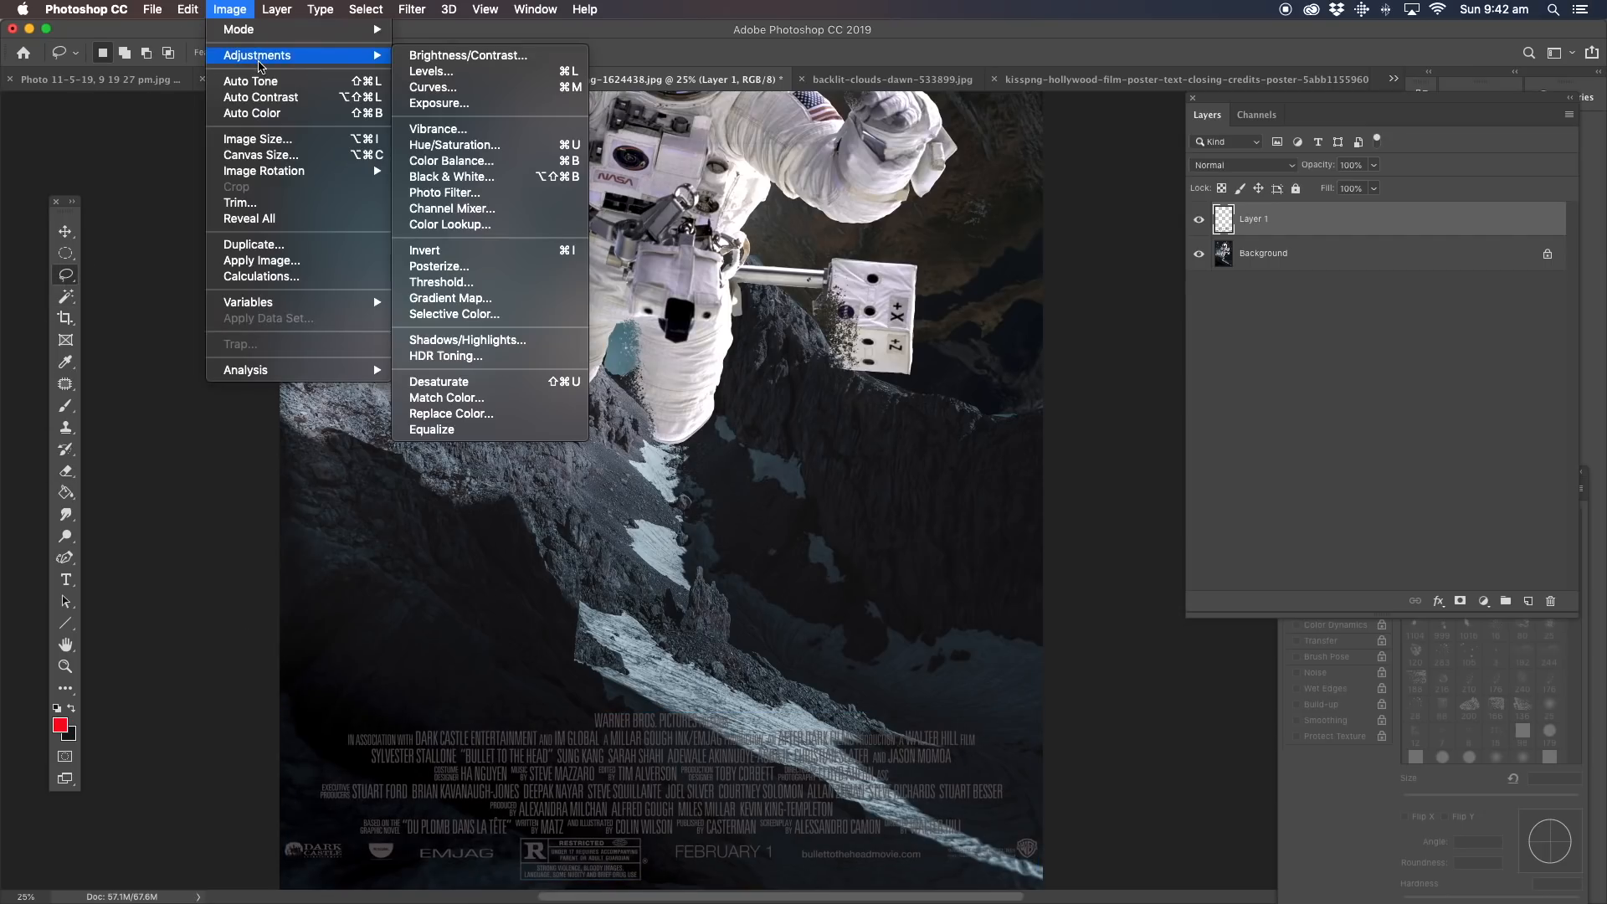
click(494, 53)
drag(1277, 296, 1487, 308)
drag(1276, 333, 1046, 311)
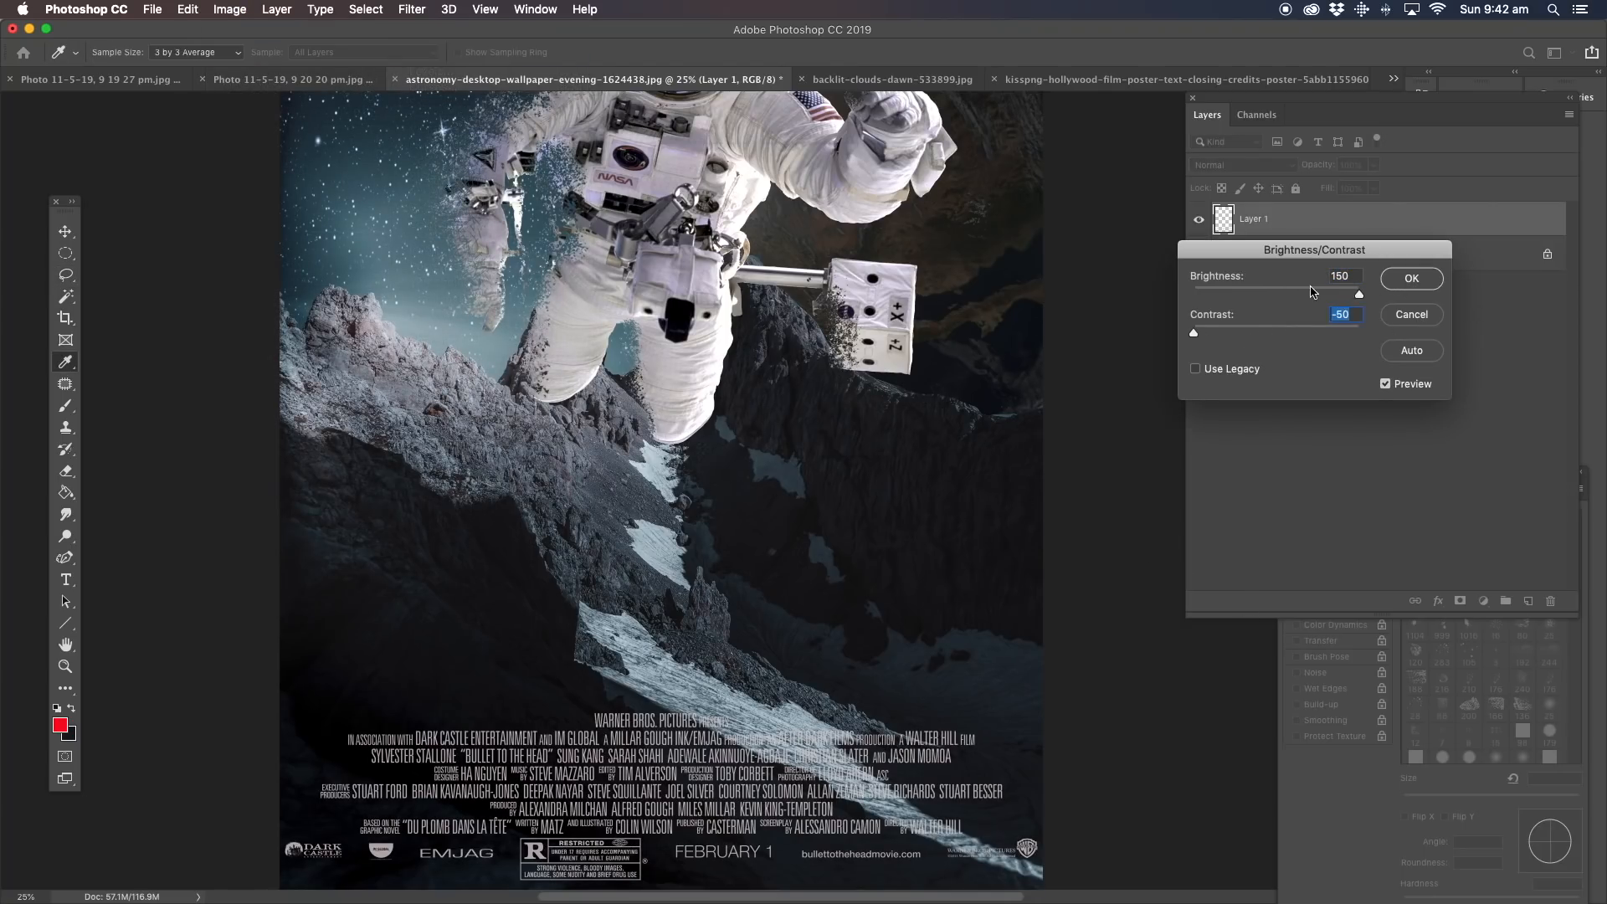
key(Return)
key(l)
Raise the credits block over the lower mountain slope, leaving an empty strip beneath it, with the full poster in view.
click(66, 667)
alt+click(693, 258)
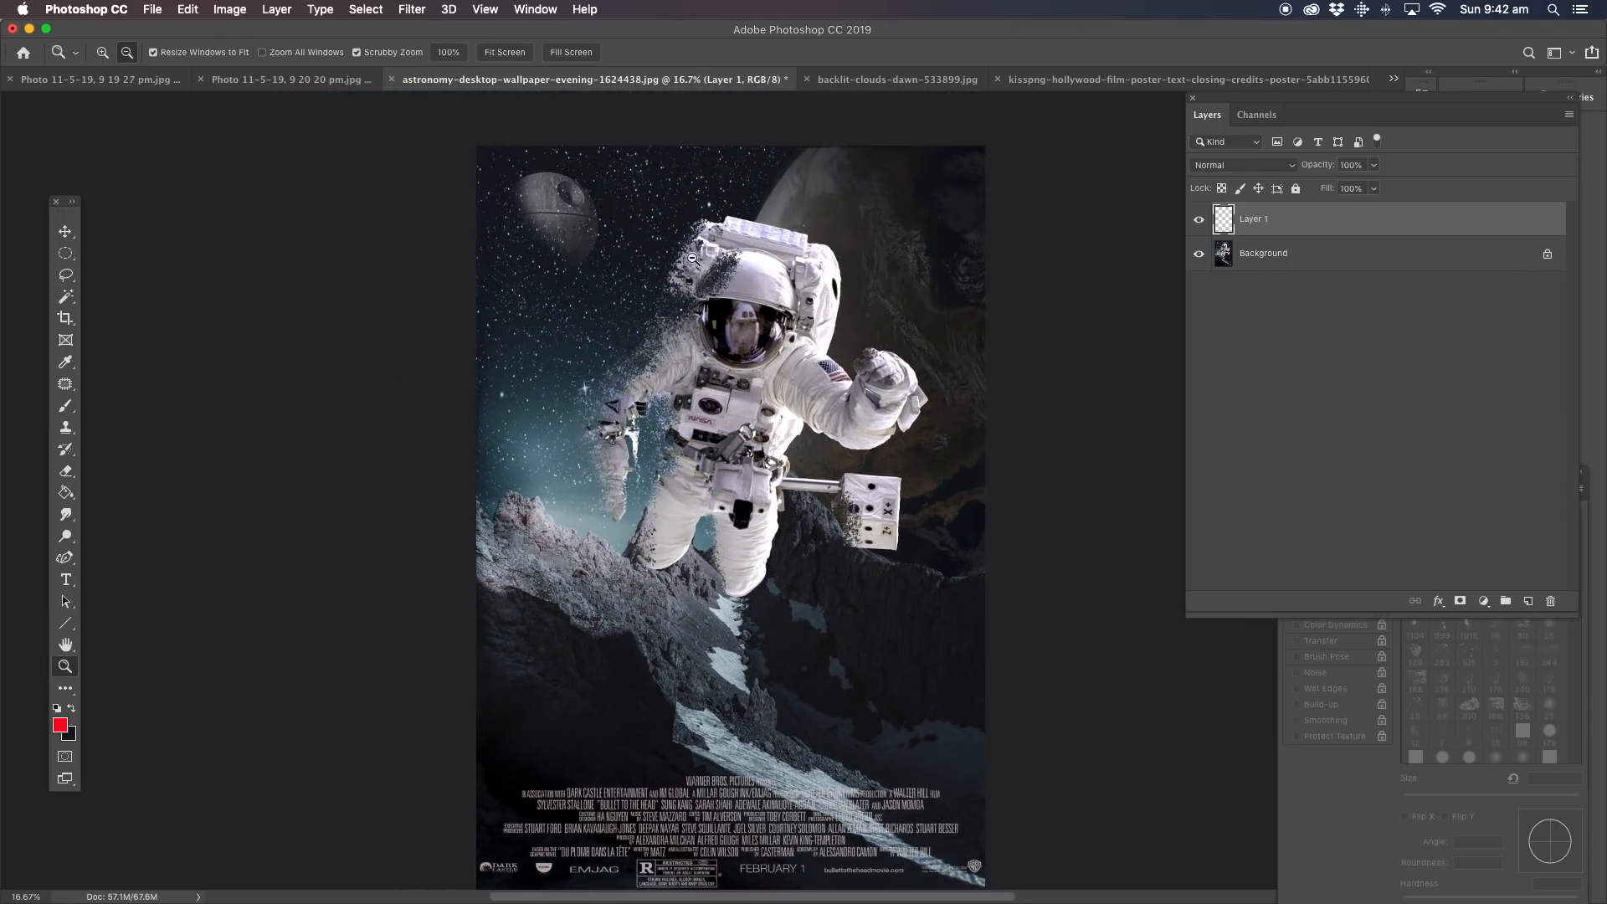
click(67, 582)
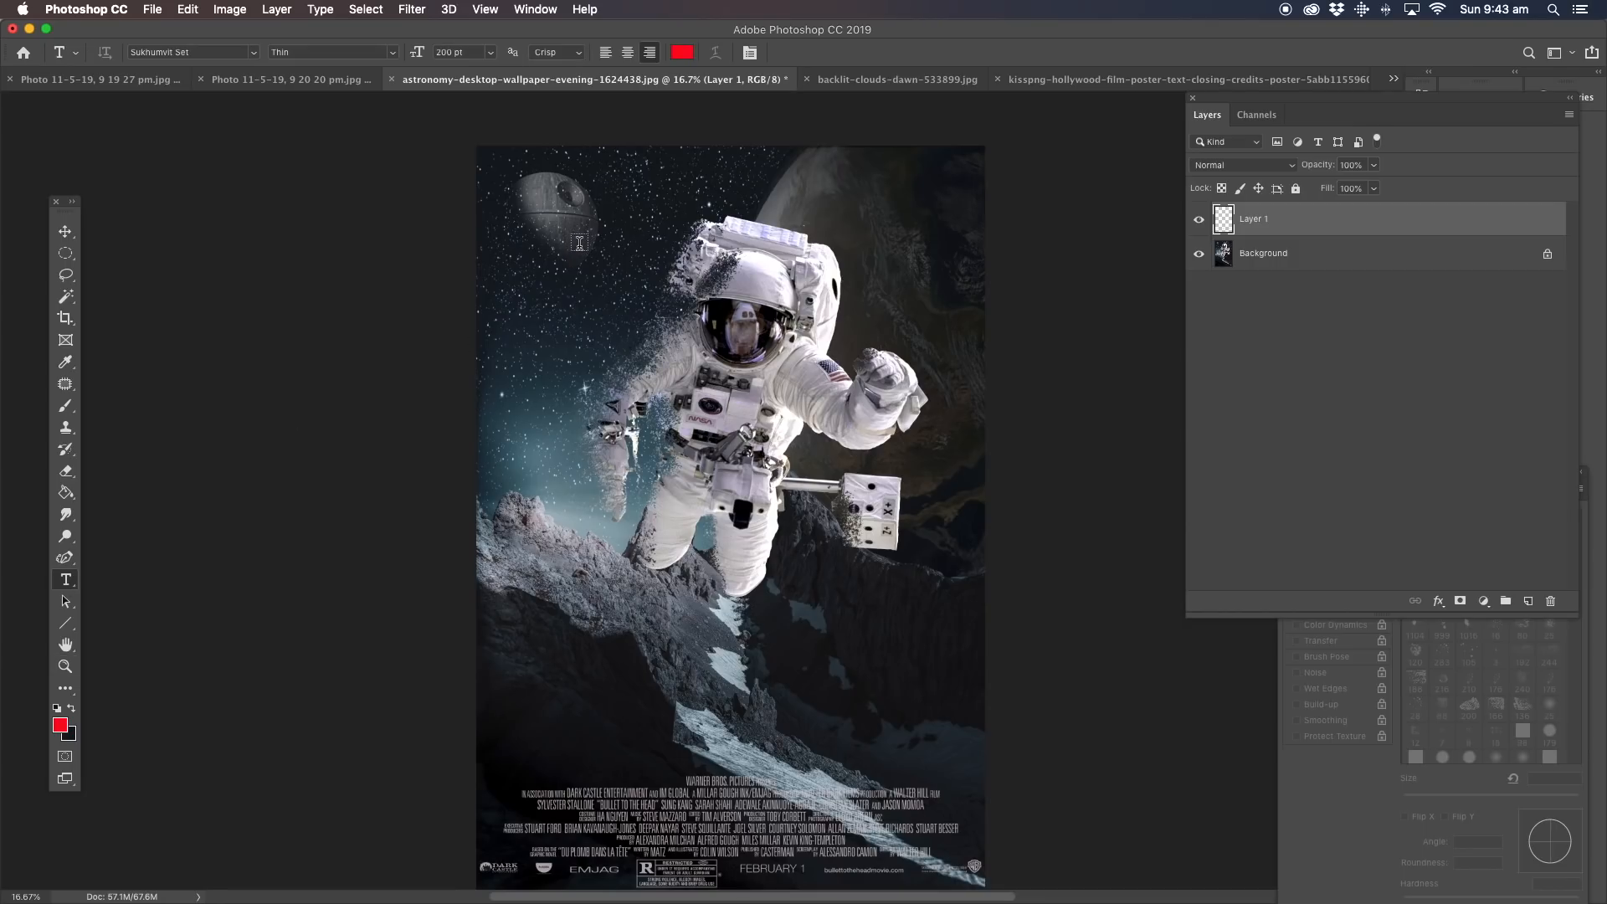
click(66, 233)
drag(756, 817, 752, 727)
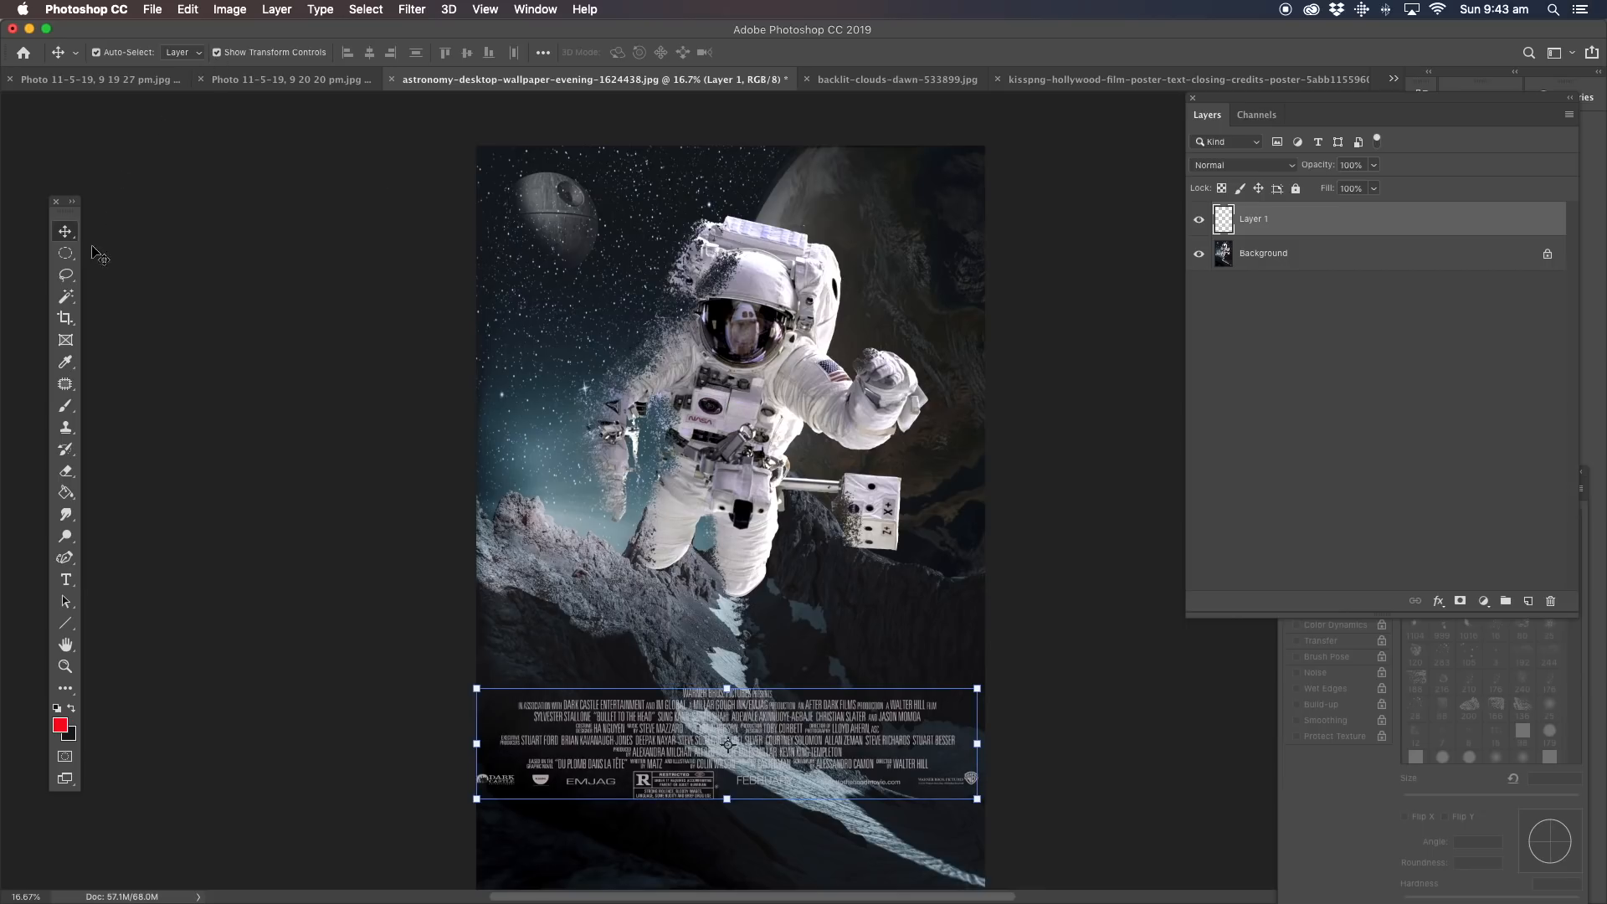
Set the text color to near-white fafafa and add the title text GRAVITY beside the moon in the poster's upper area.
click(66, 580)
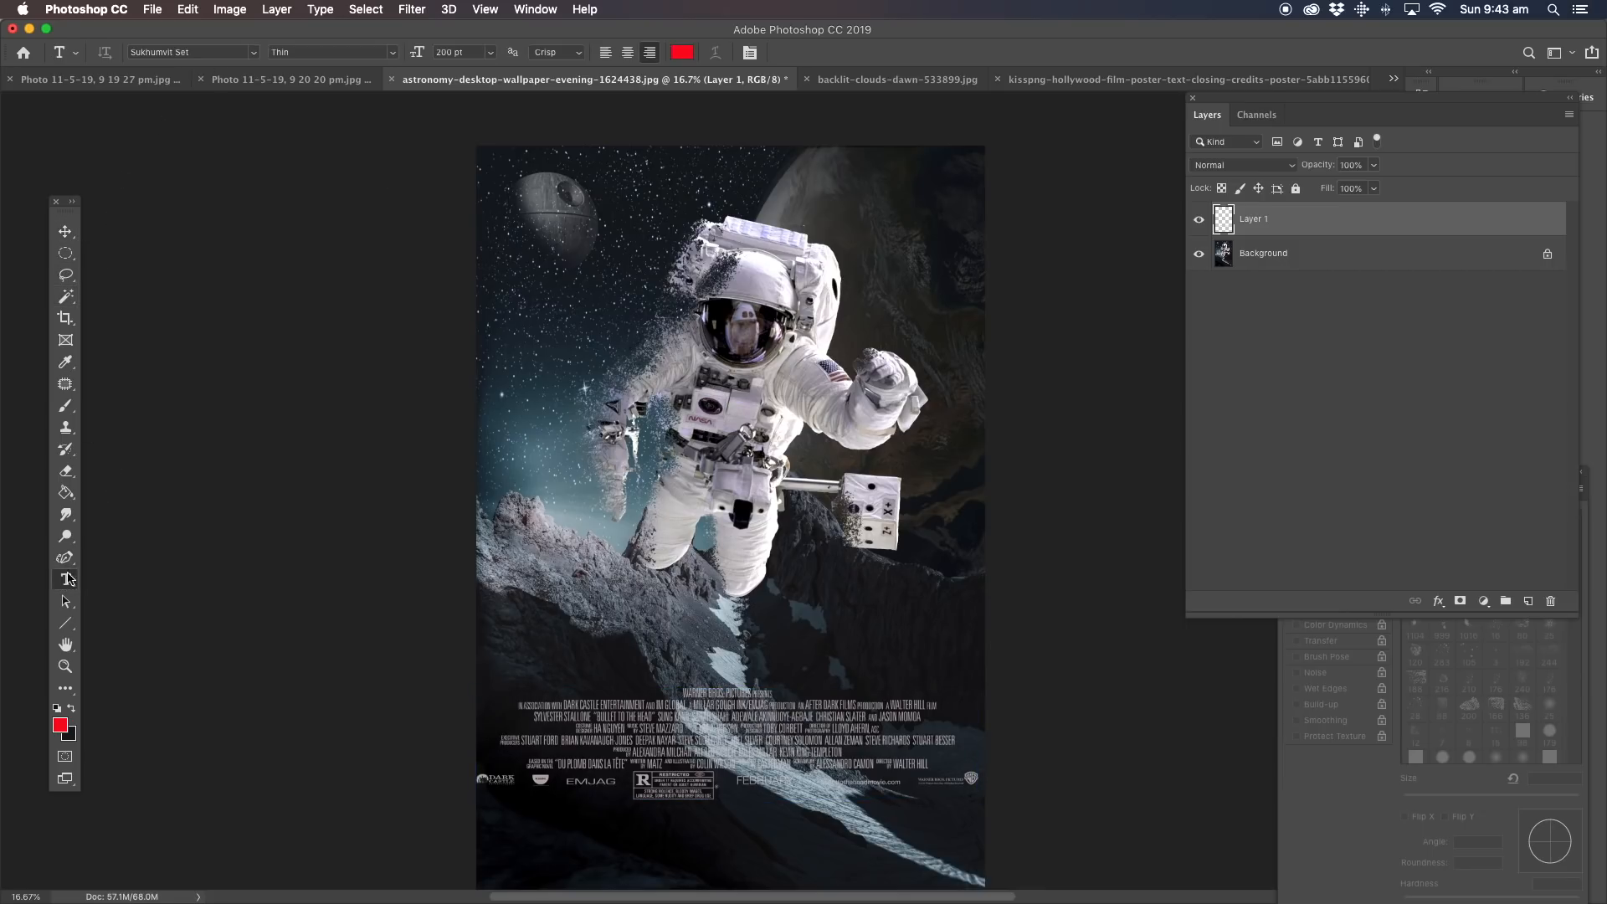
click(682, 52)
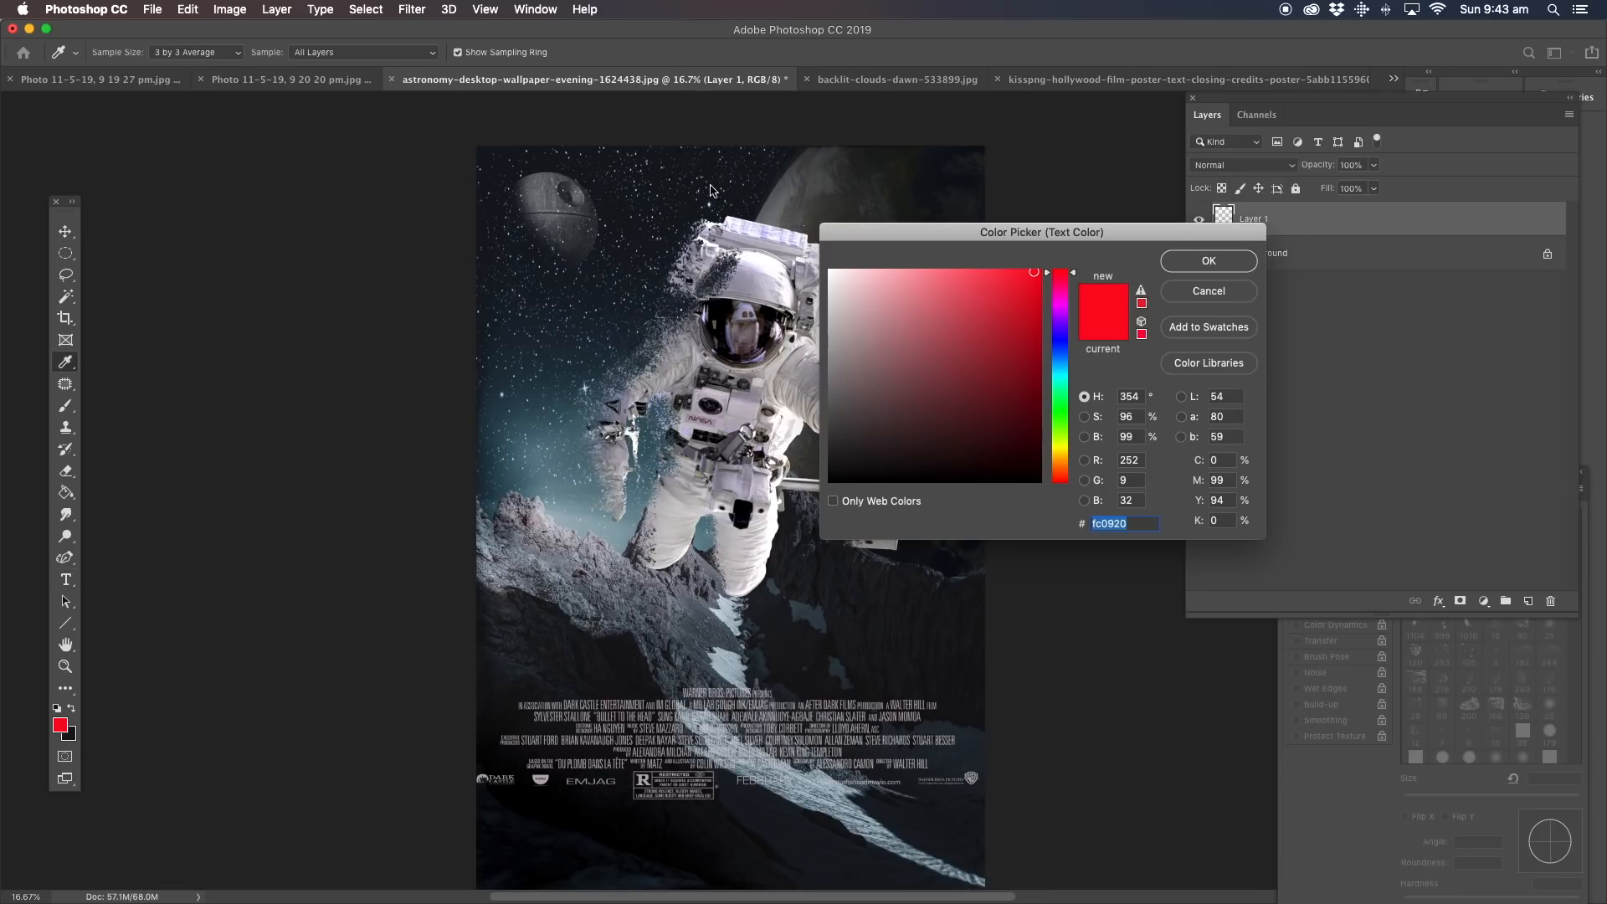
click(830, 273)
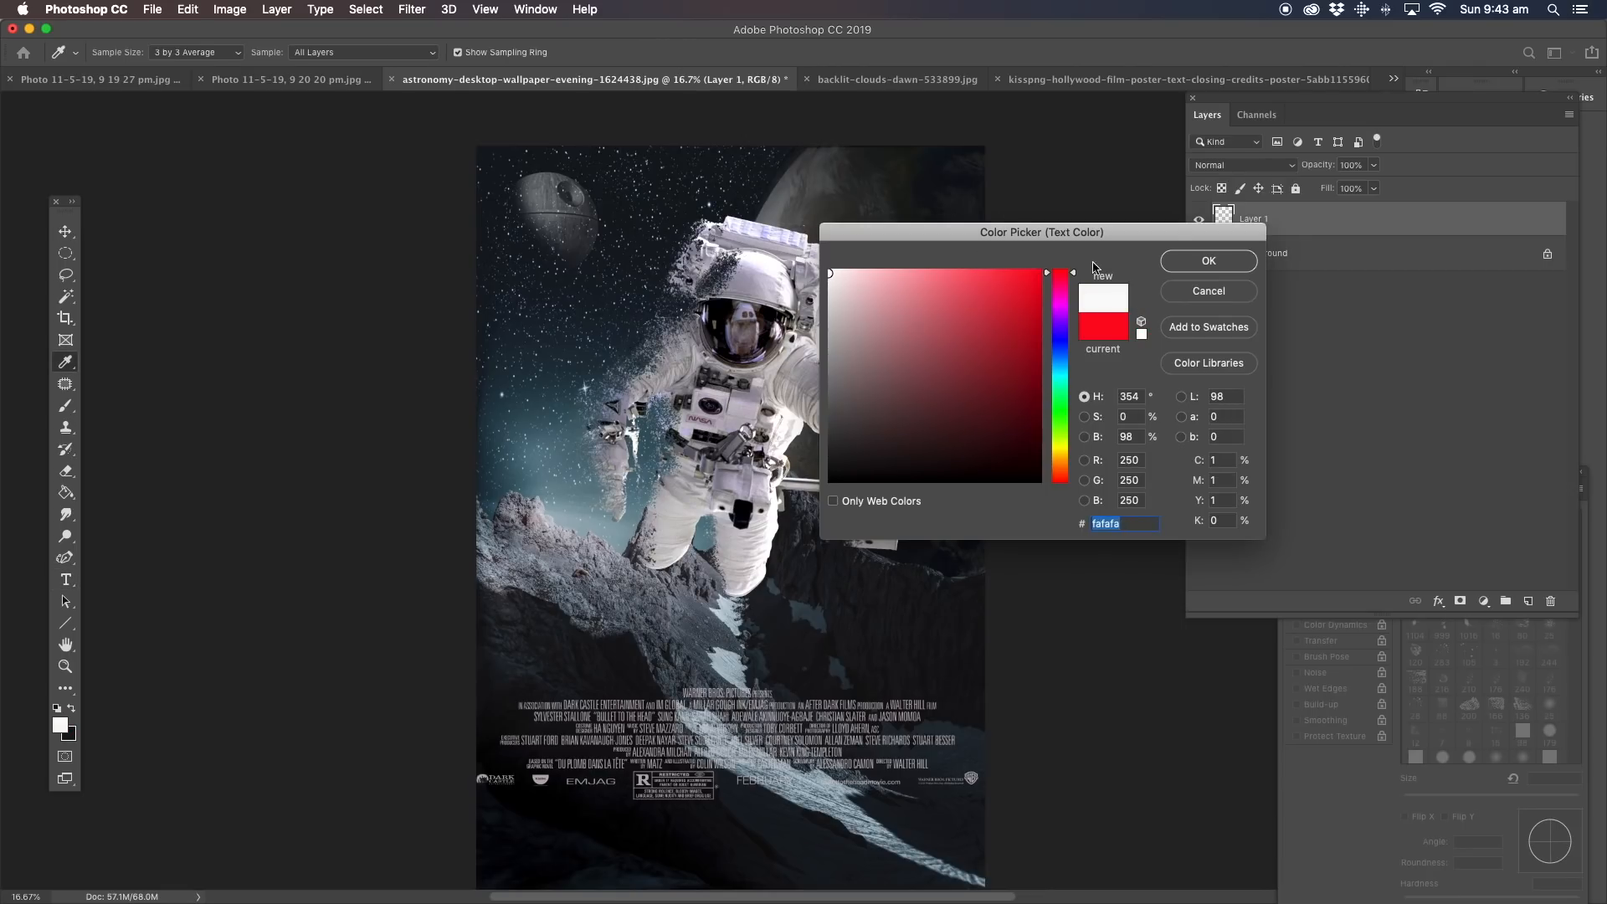
click(1208, 261)
click(551, 251)
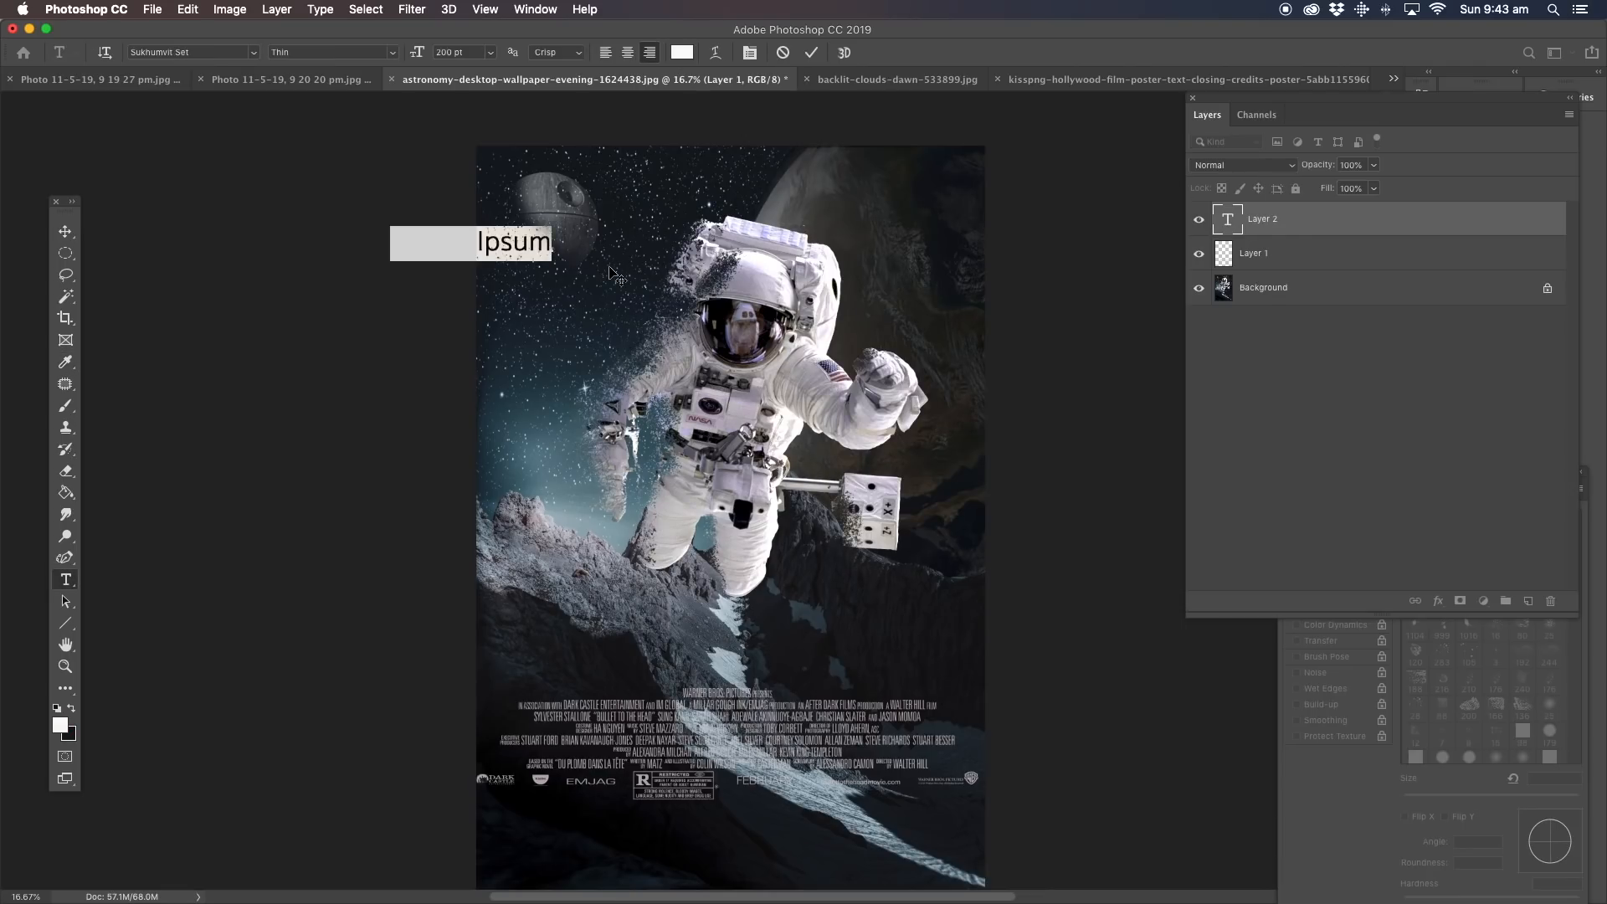
text(GRA)
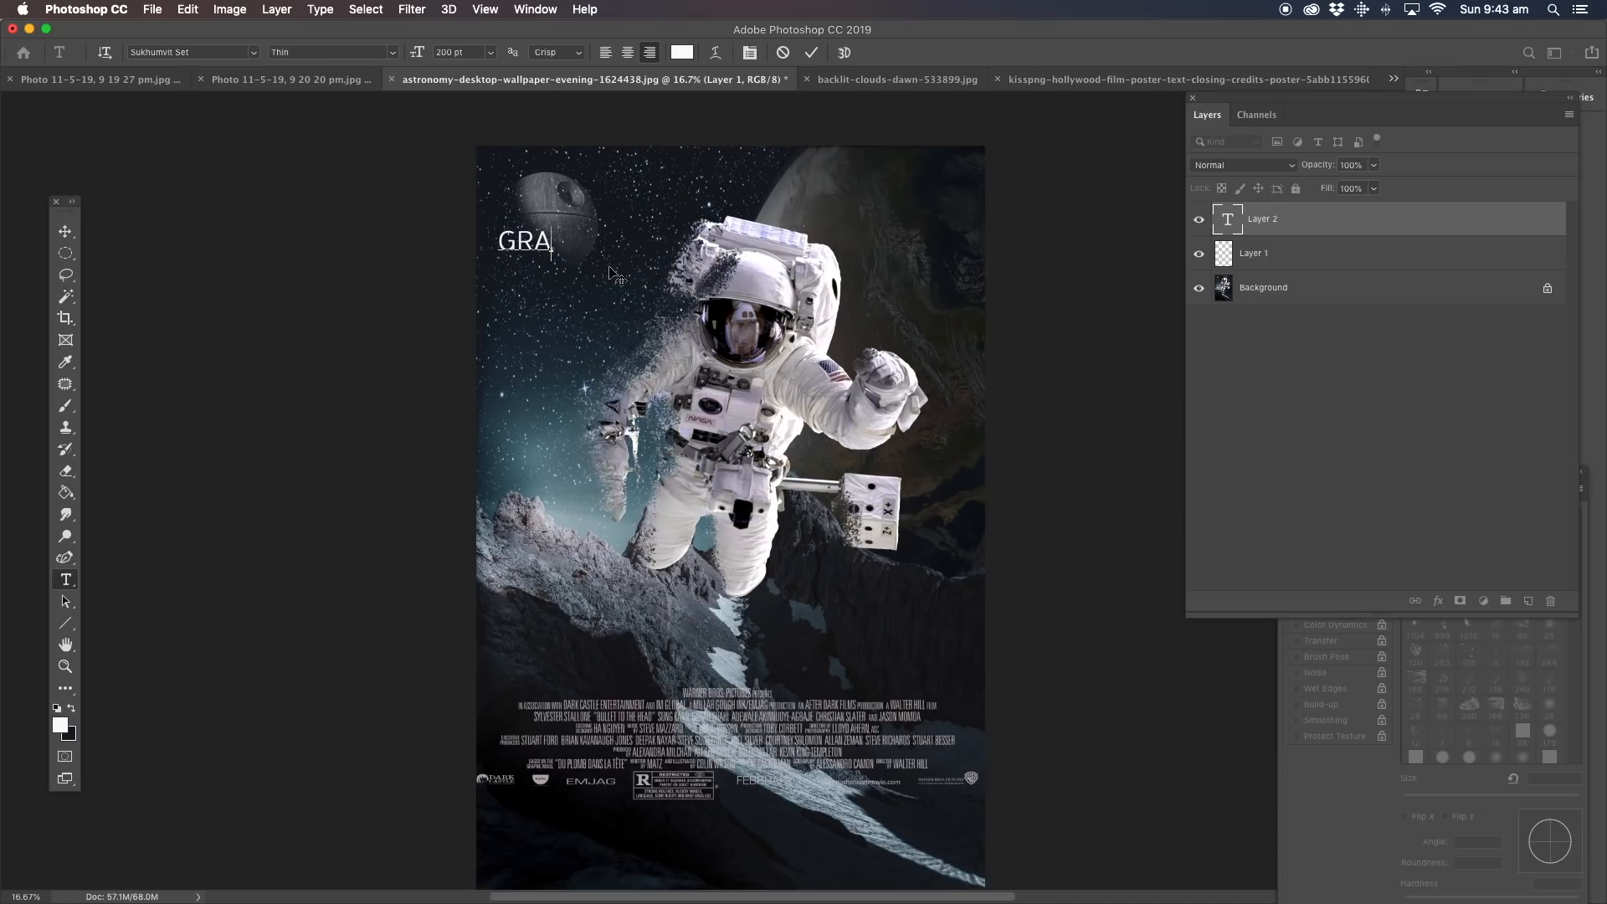
text(VITY)
Enlarge the GRAVITY title to about 394% and place it across the top of the poster over the astronaut's backpack.
click(66, 231)
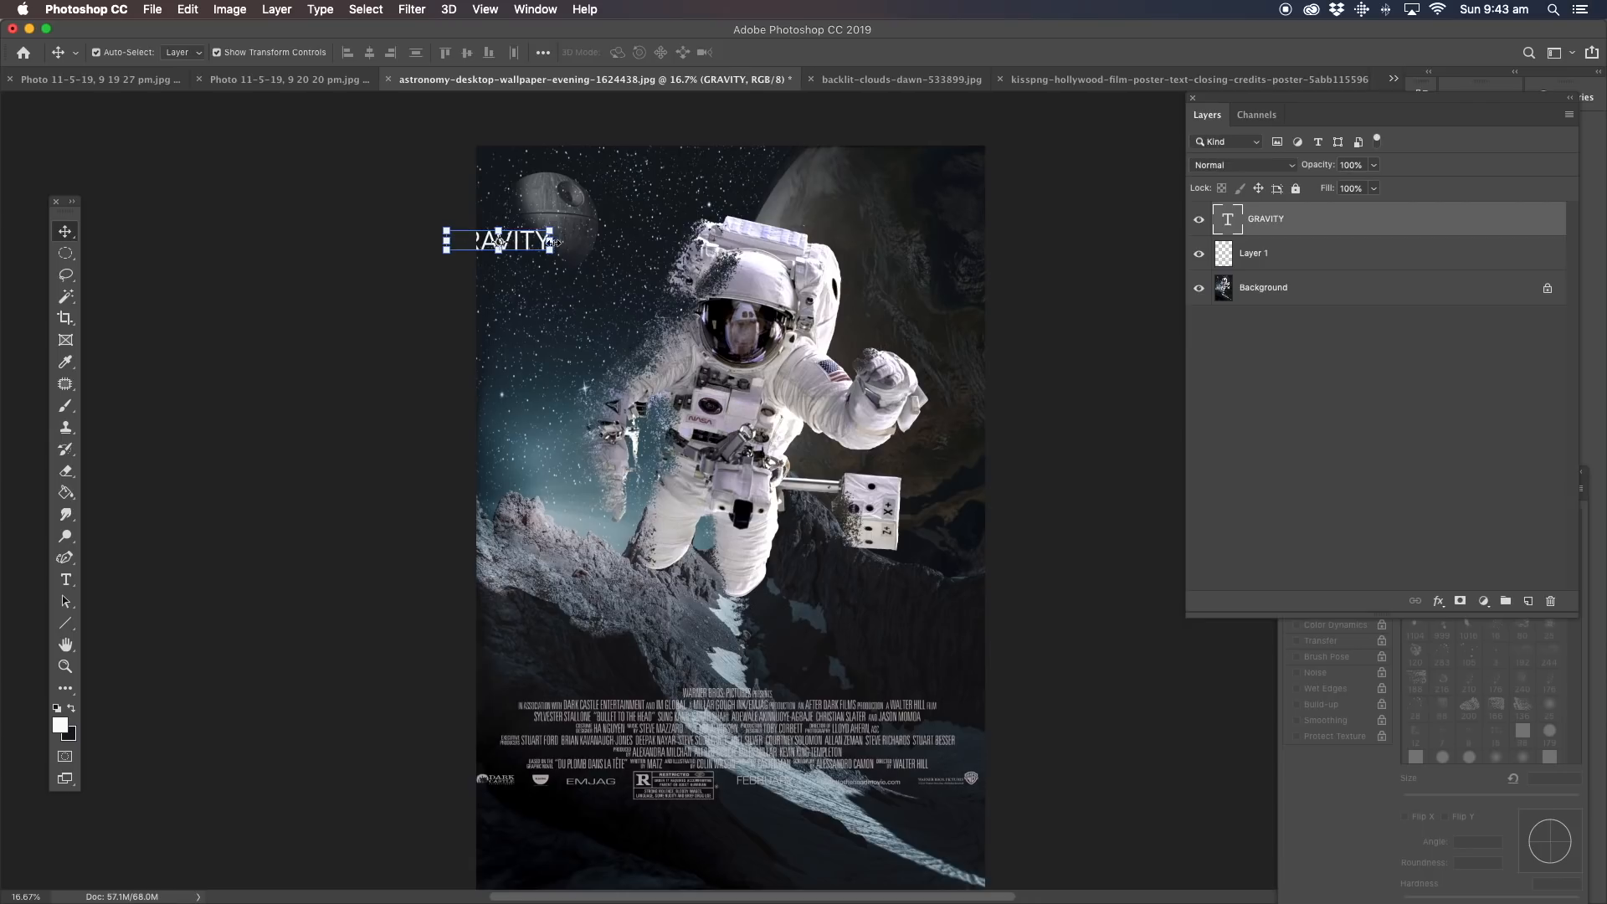
drag(529, 237, 641, 195)
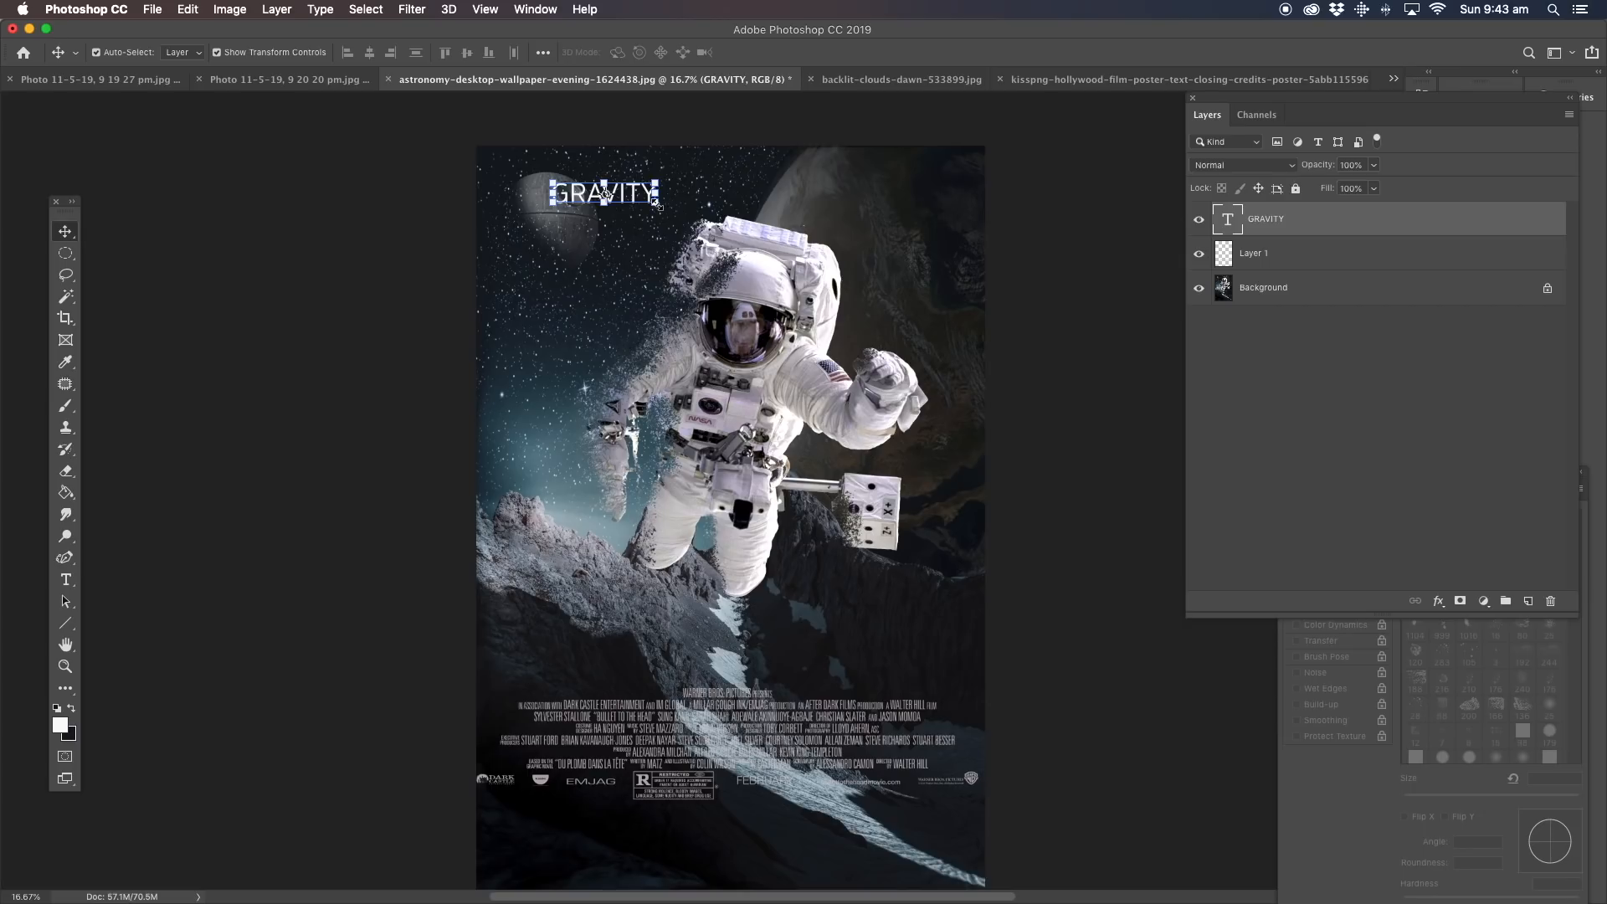
drag(657, 204, 975, 400)
drag(783, 219, 742, 242)
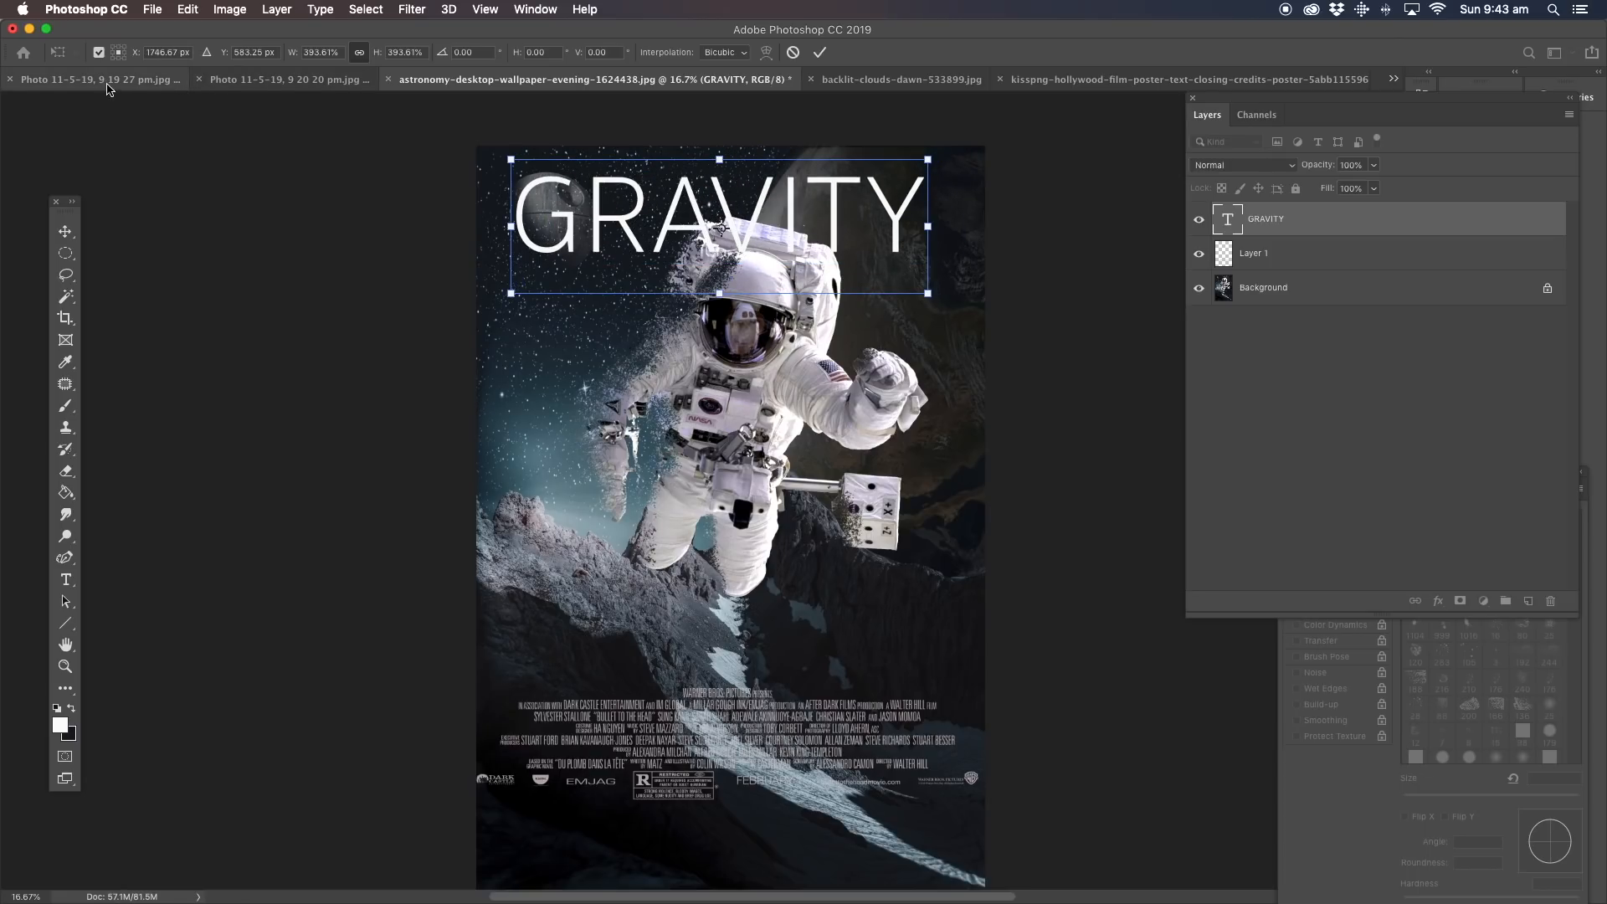
click(65, 580)
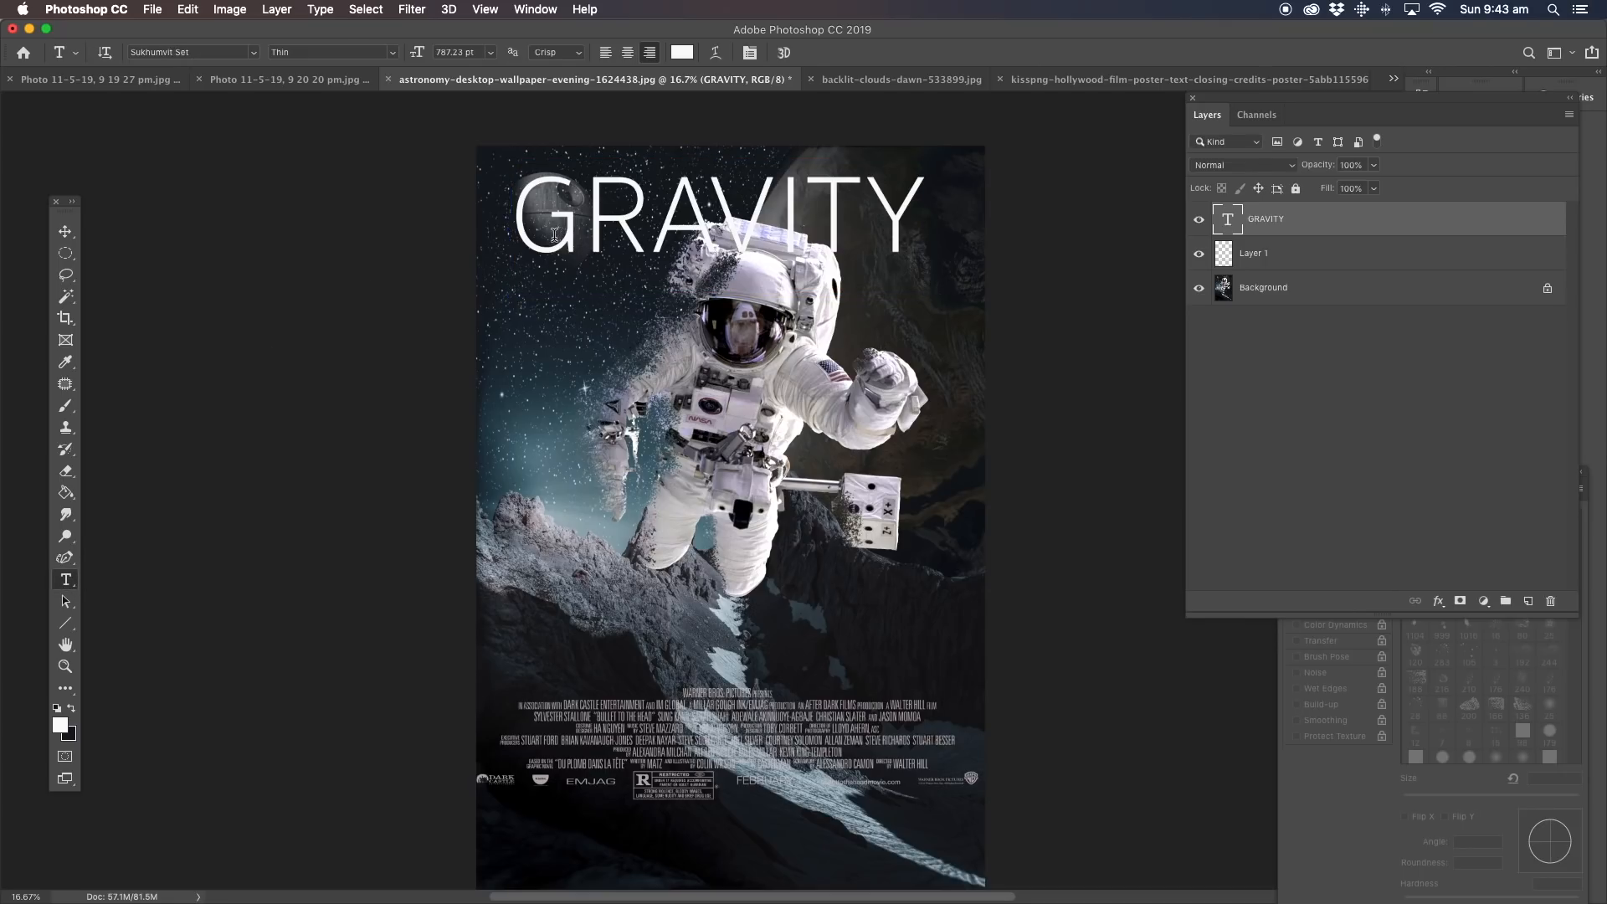
drag(580, 232, 658, 232)
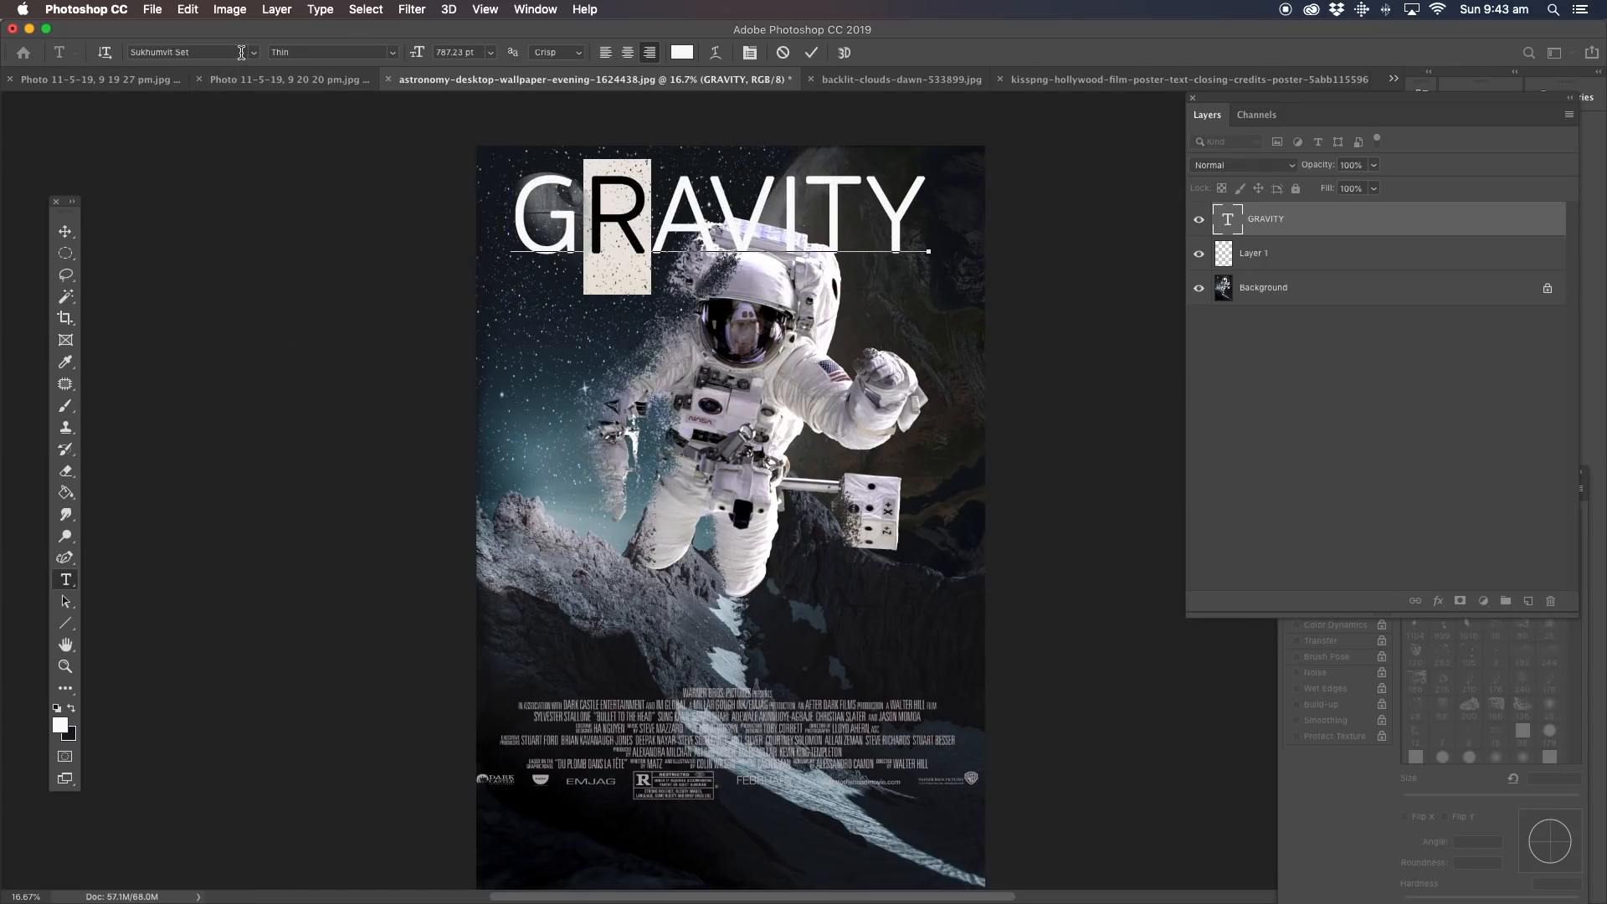
click(253, 55)
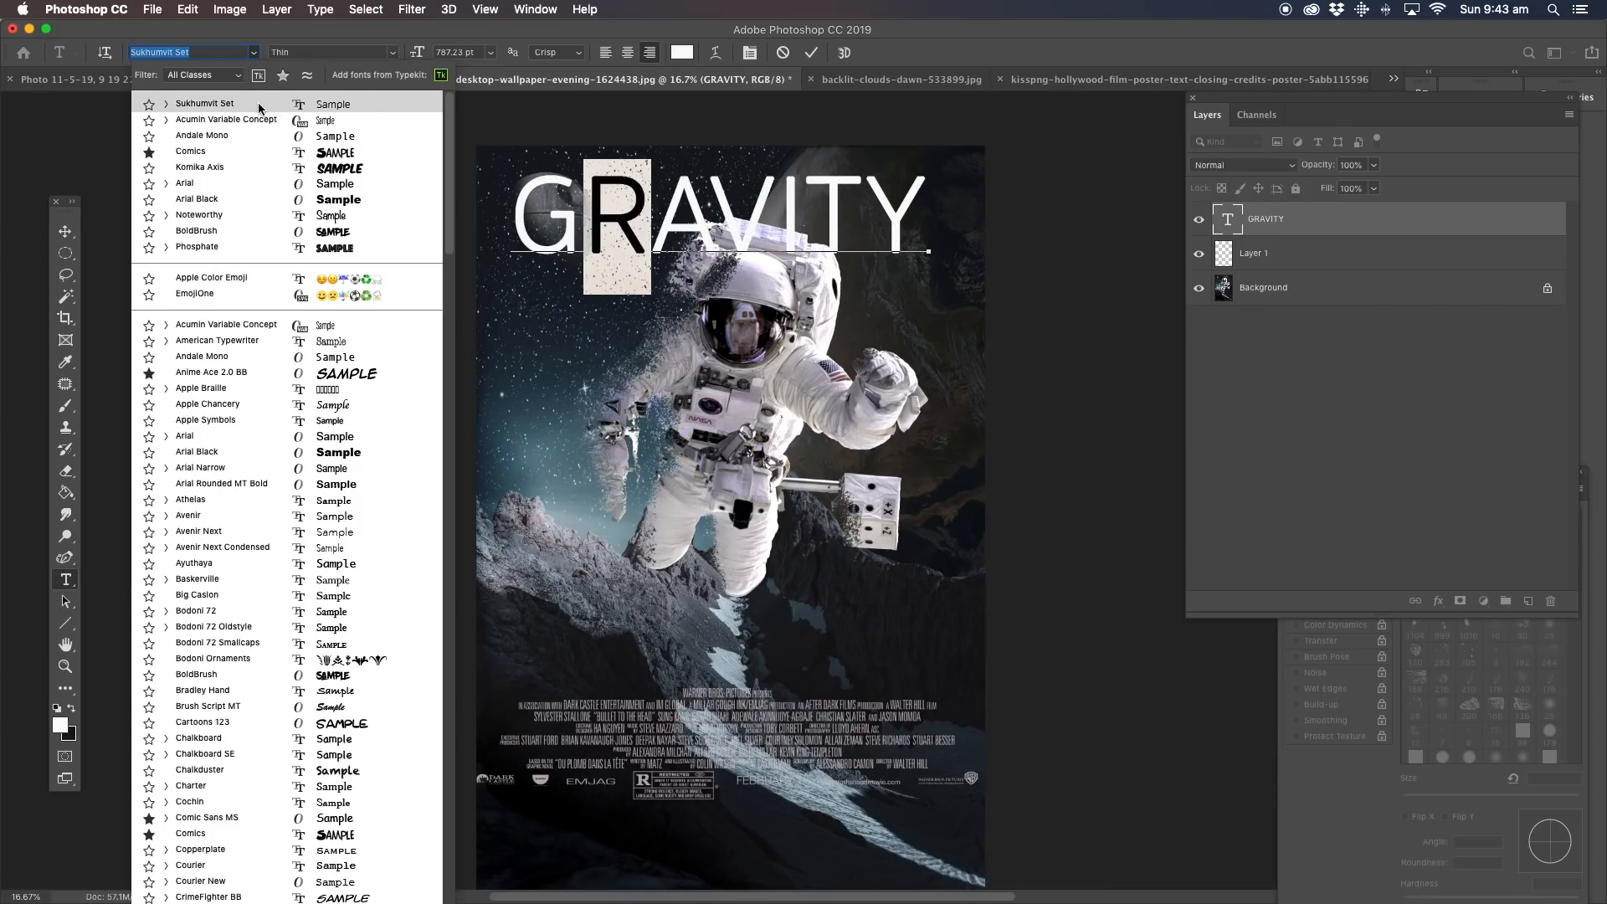
click(355, 109)
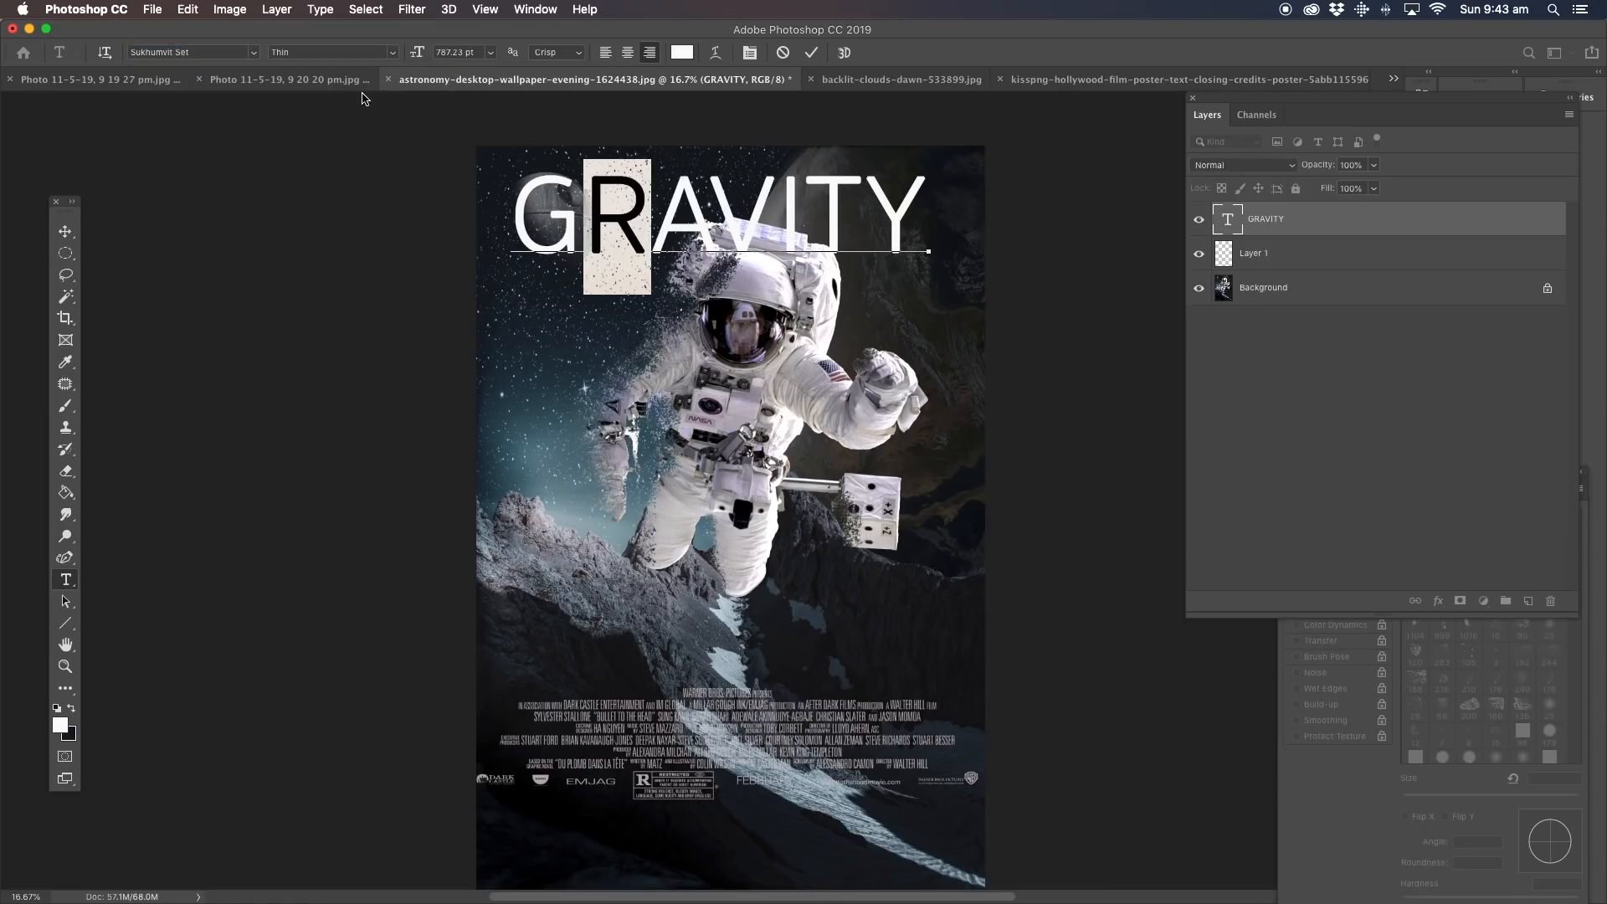
click(676, 239)
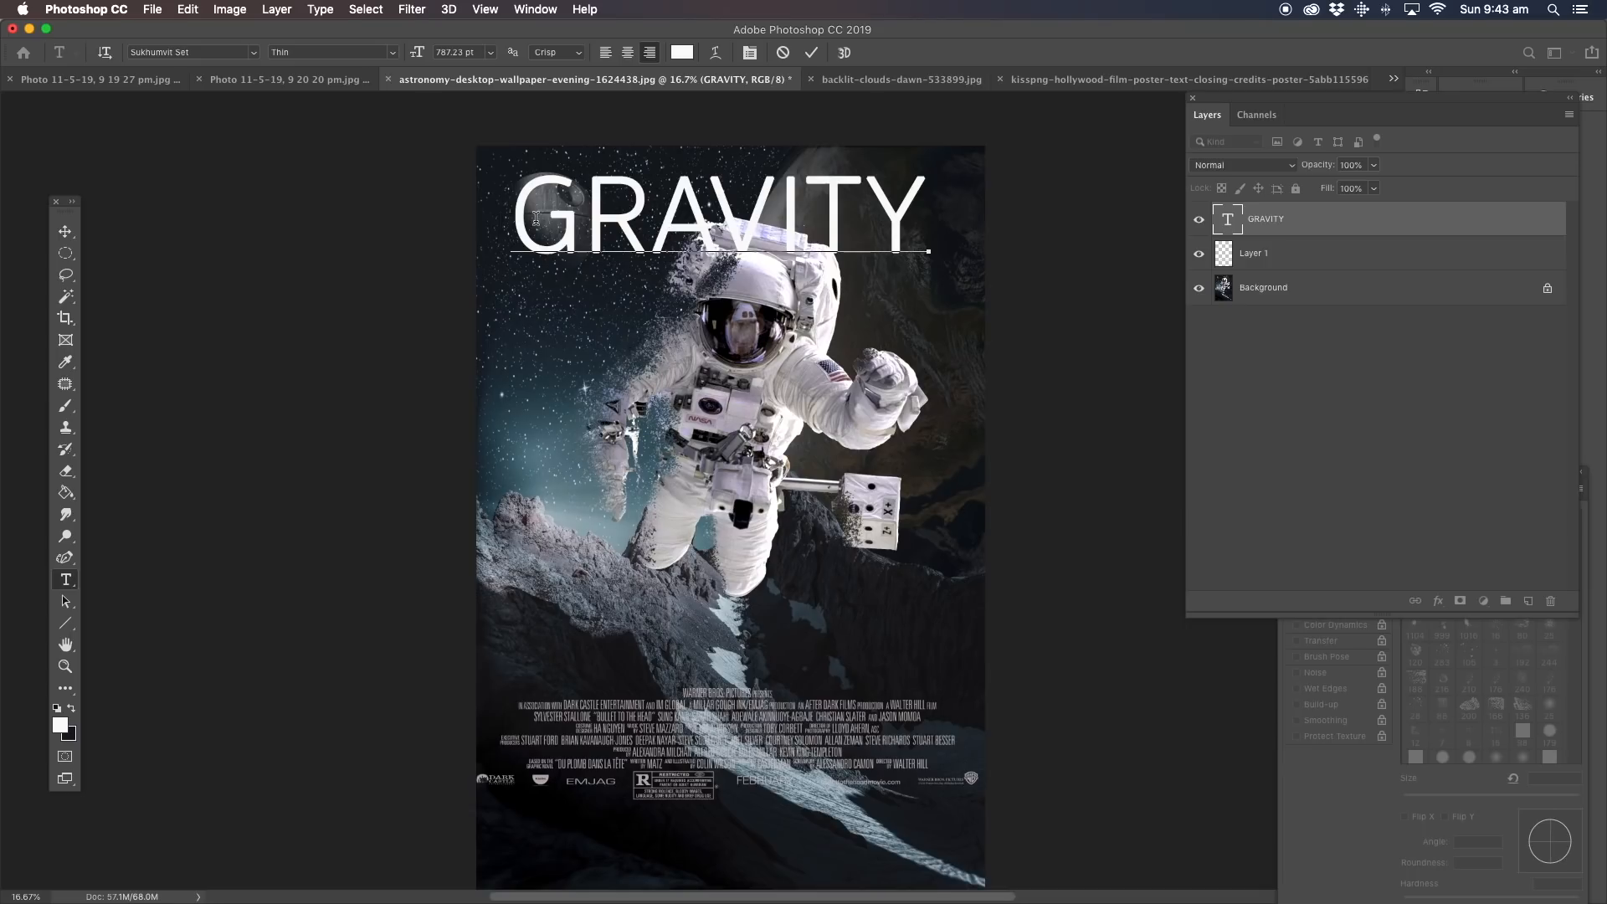
Stretch the GRAVITY title horizontally to about 120% so it spans the poster's width, and move it up closer to the top edge.
click(65, 231)
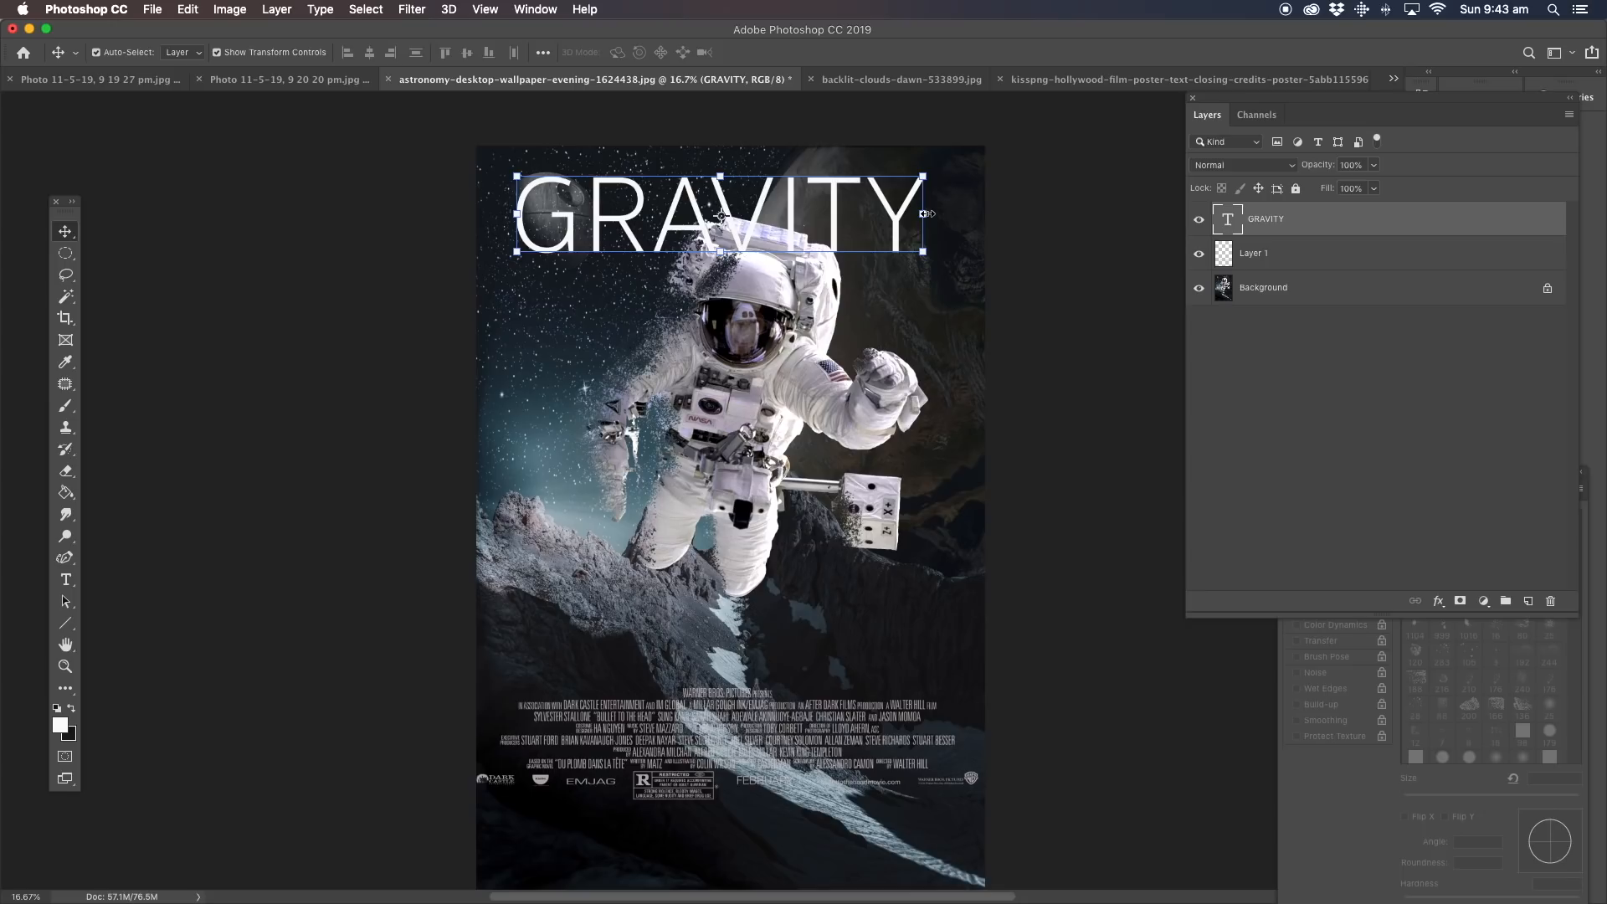
drag(928, 214, 978, 222)
drag(558, 226, 476, 224)
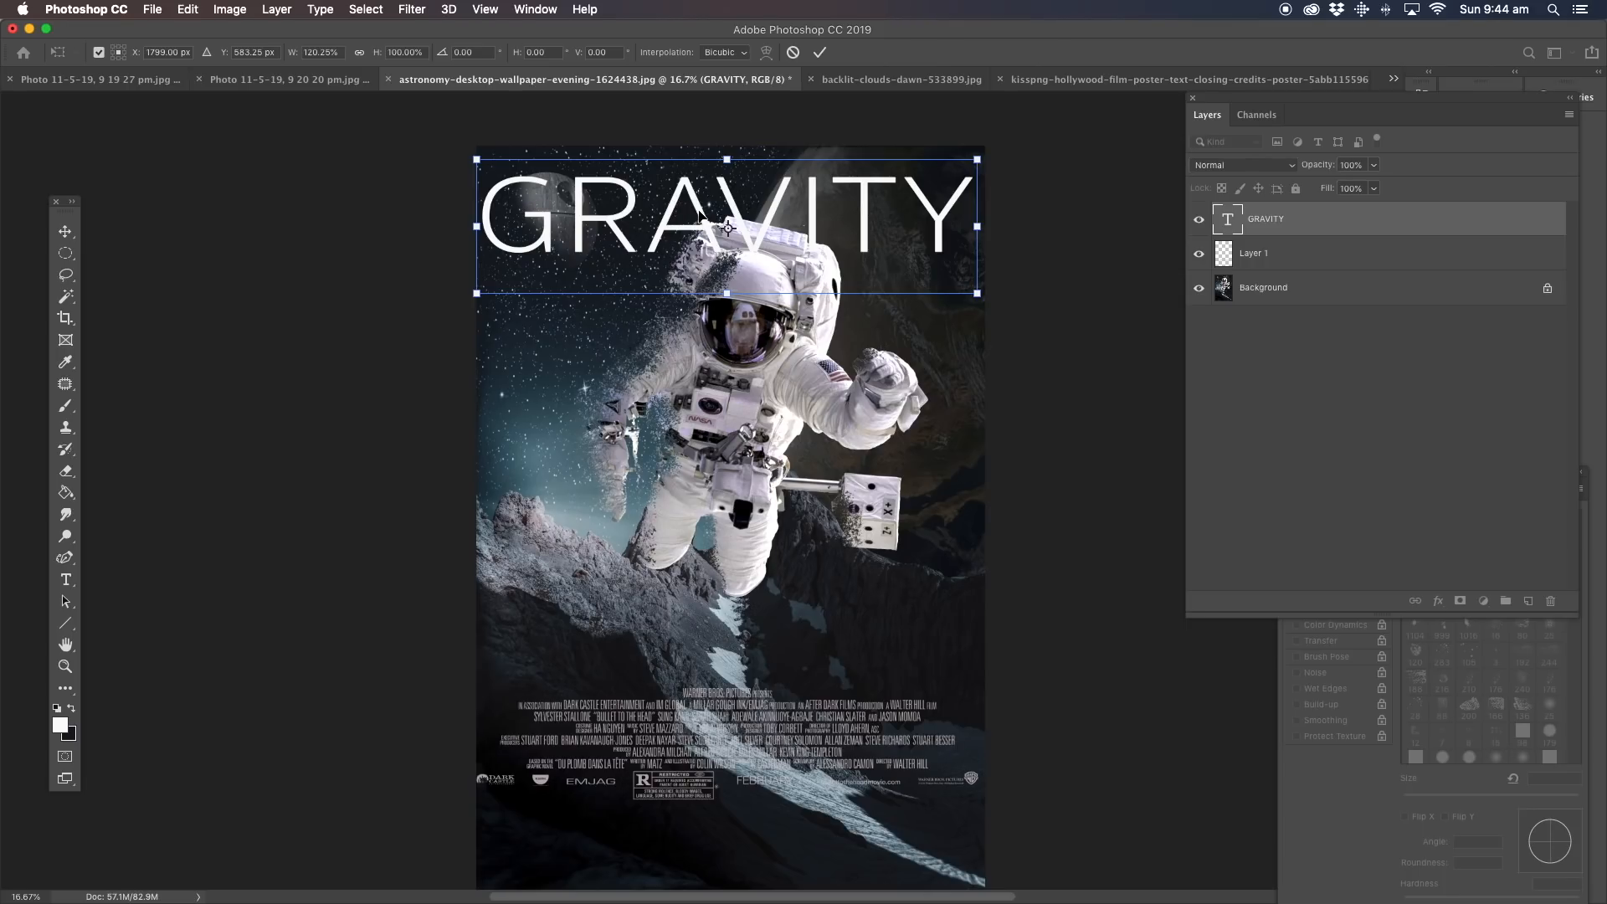
click(65, 231)
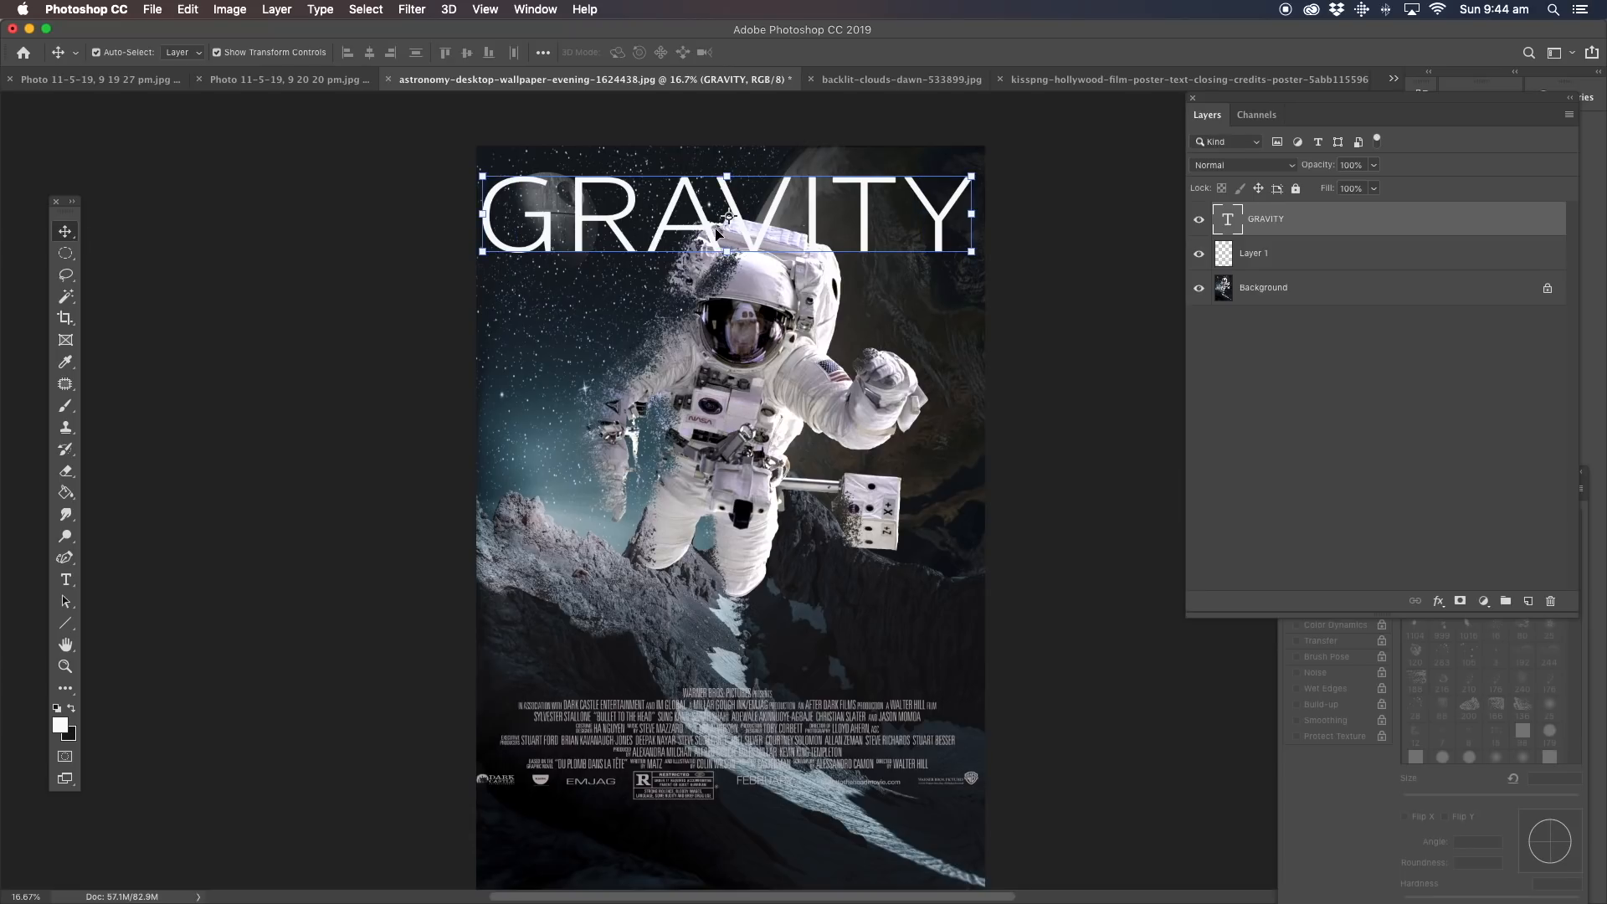
mouse_move(710, 232)
mouse_down()
mouse_move(701, 658)
mouse_move(708, 219)
mouse_up()
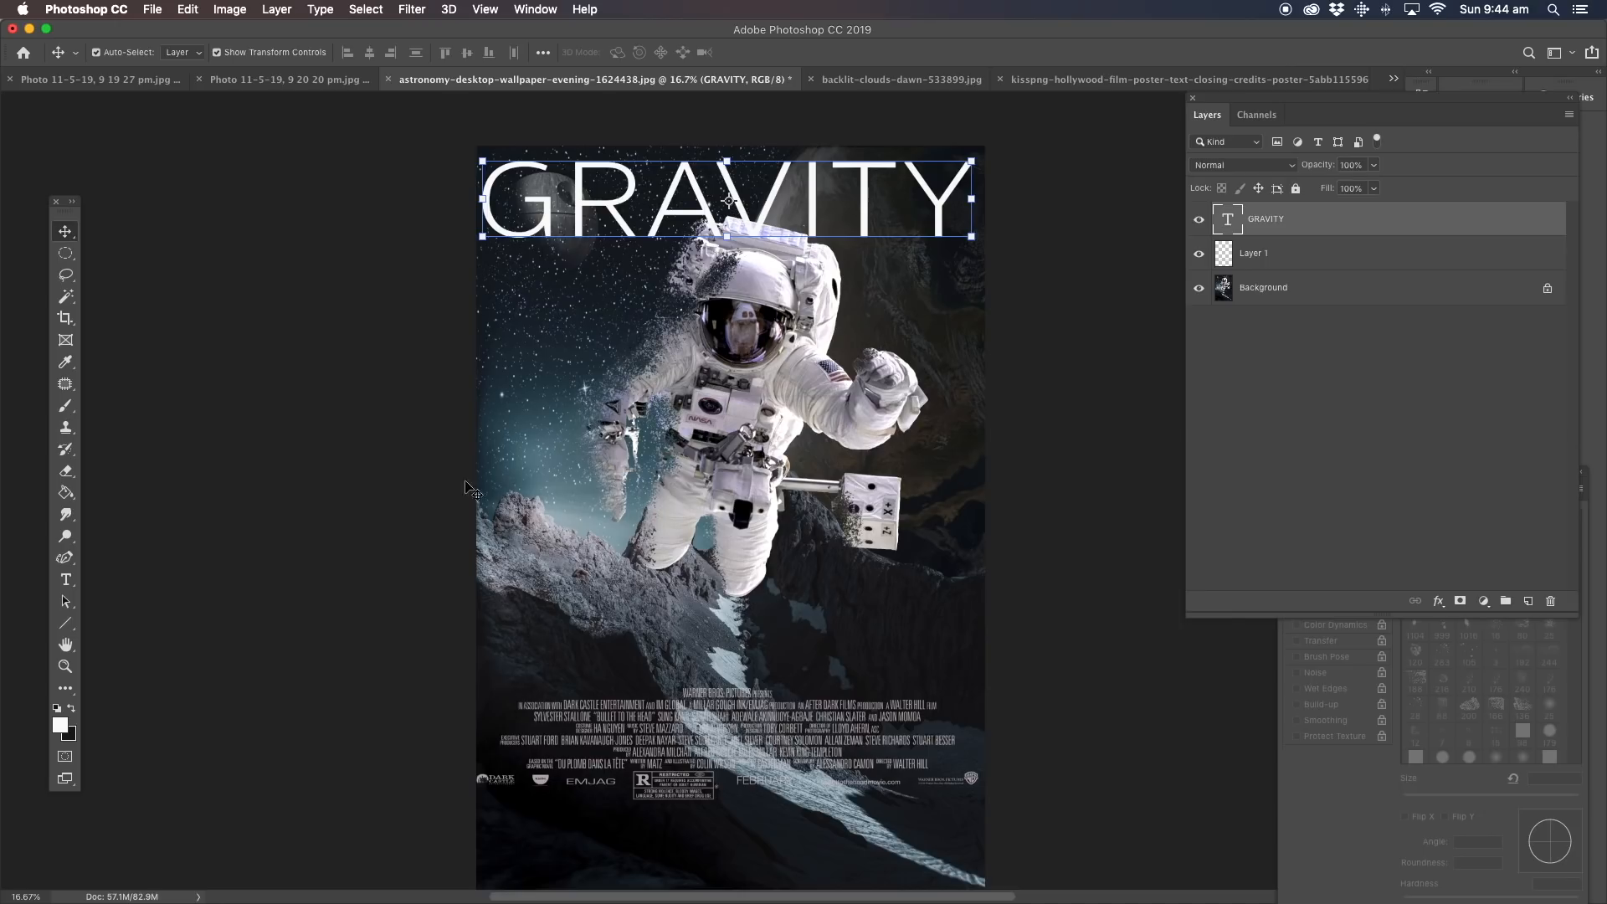
Examine up close how the GRAVITY title overlaps the top of the astronaut's backpack.
click(64, 666)
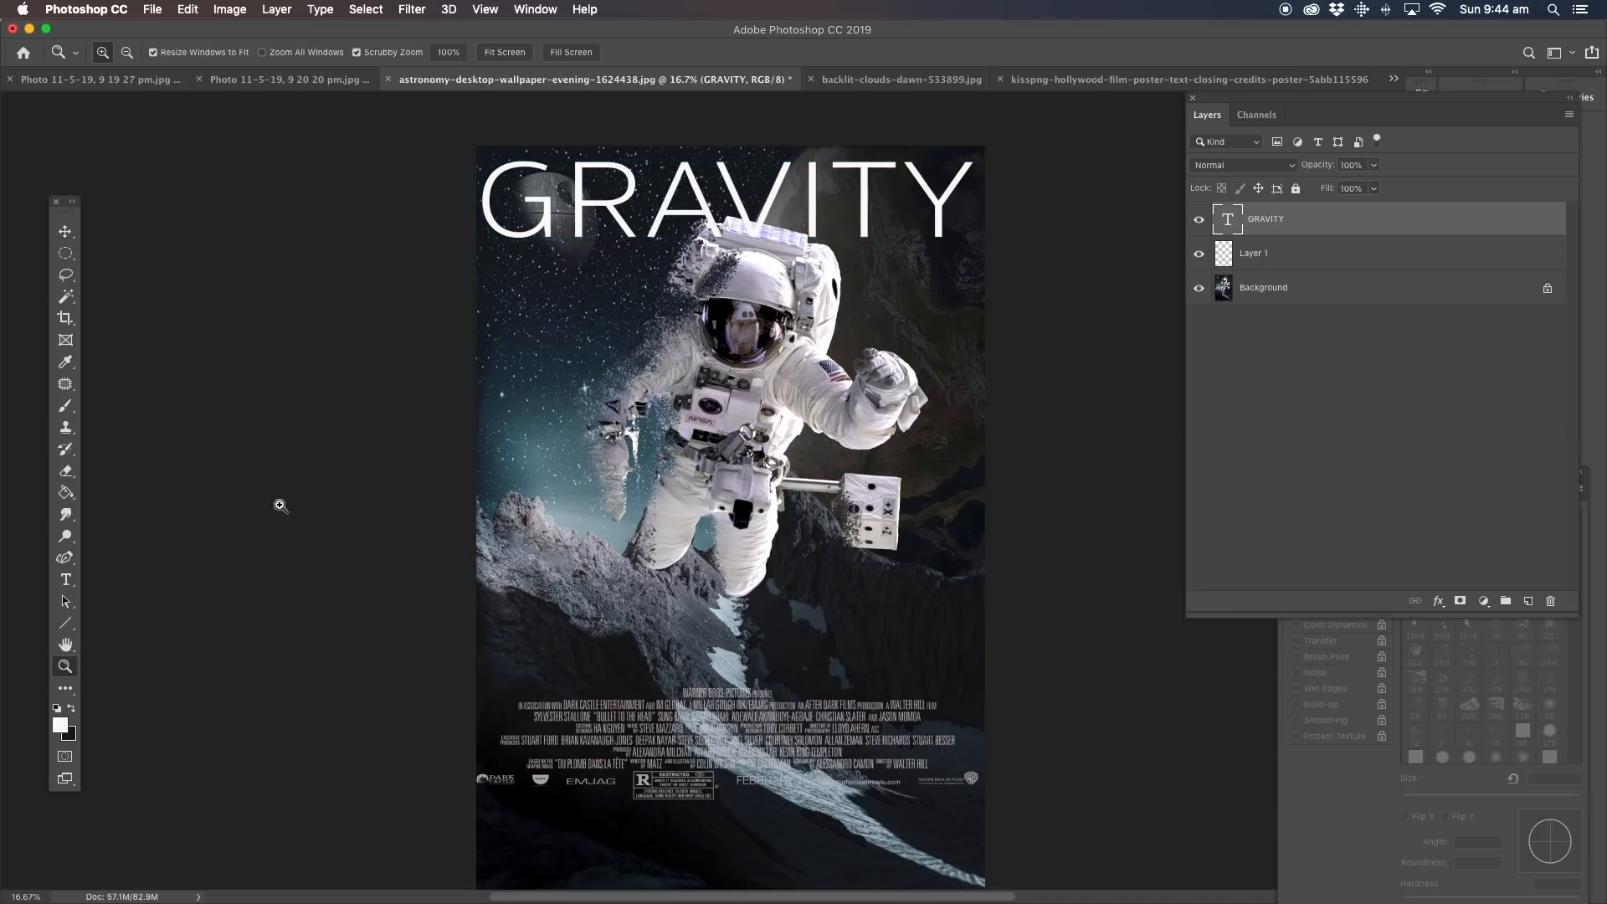
click(741, 258)
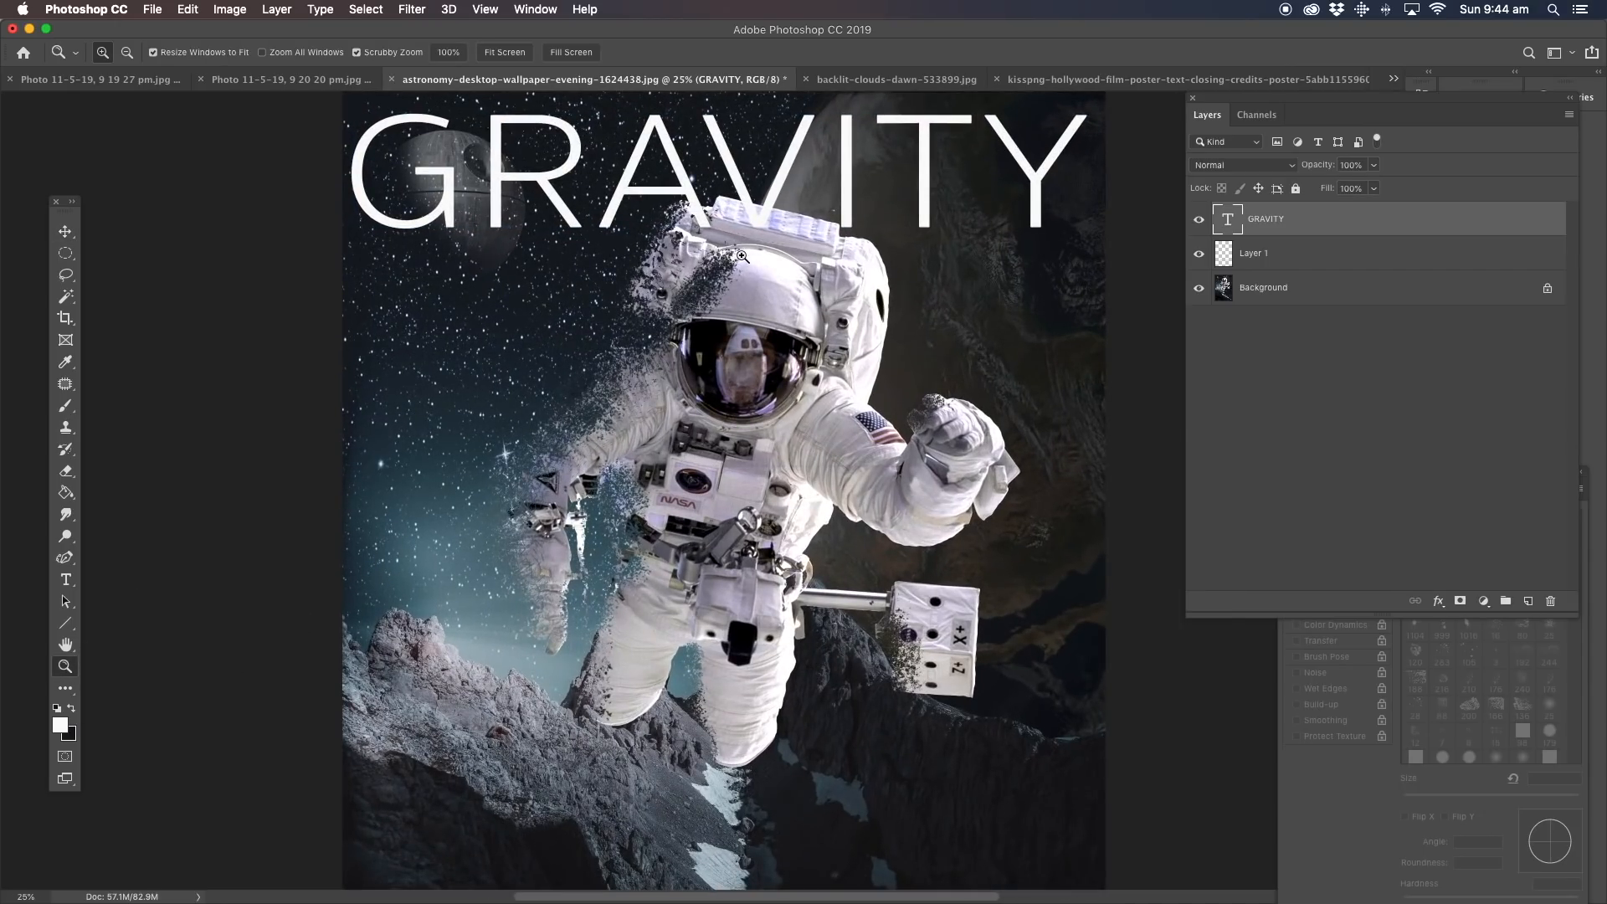
click(722, 210)
drag(721, 247, 721, 338)
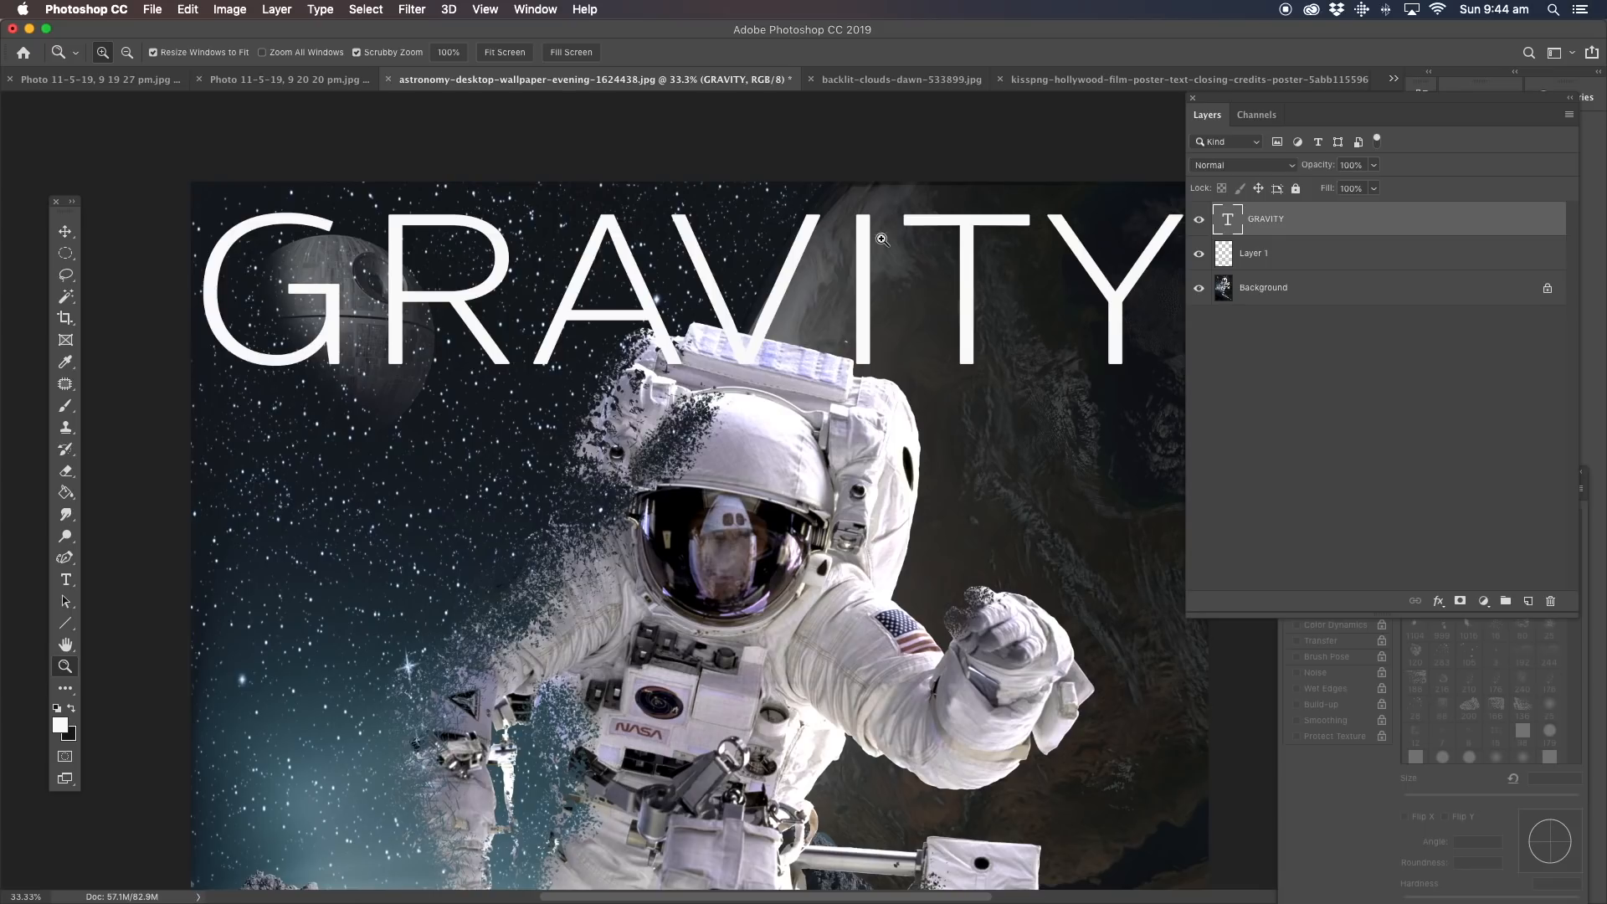
Darken the Background layer with Brightness/Contrast, using brightness -76 and contrast 25.
click(1268, 289)
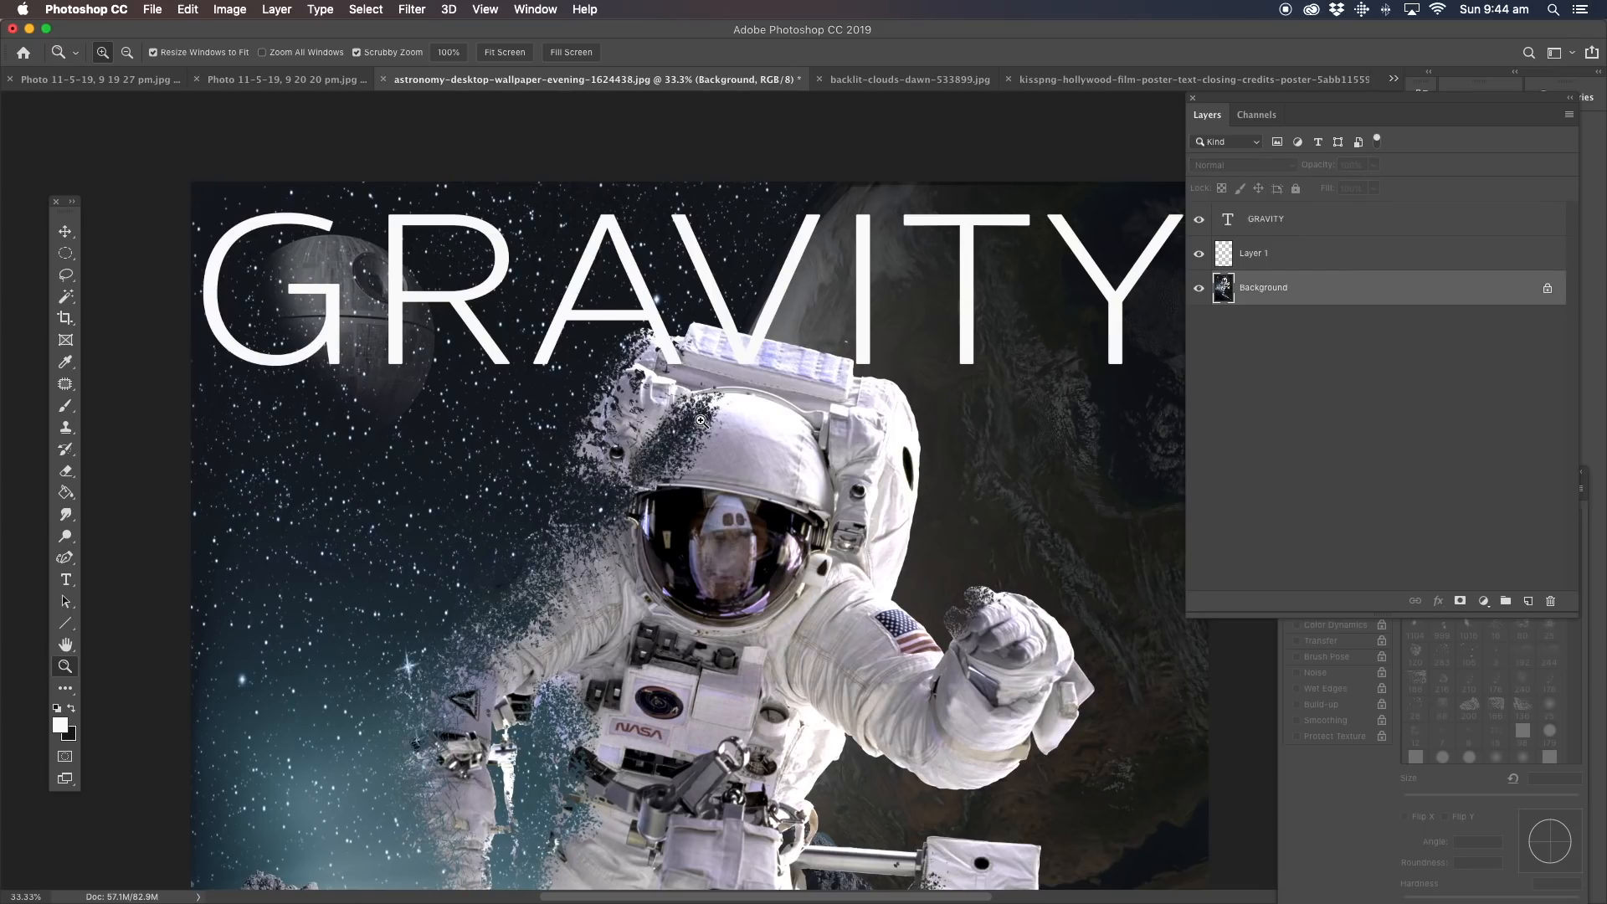
alt+click(692, 380)
alt+click(695, 670)
drag(662, 541, 643, 310)
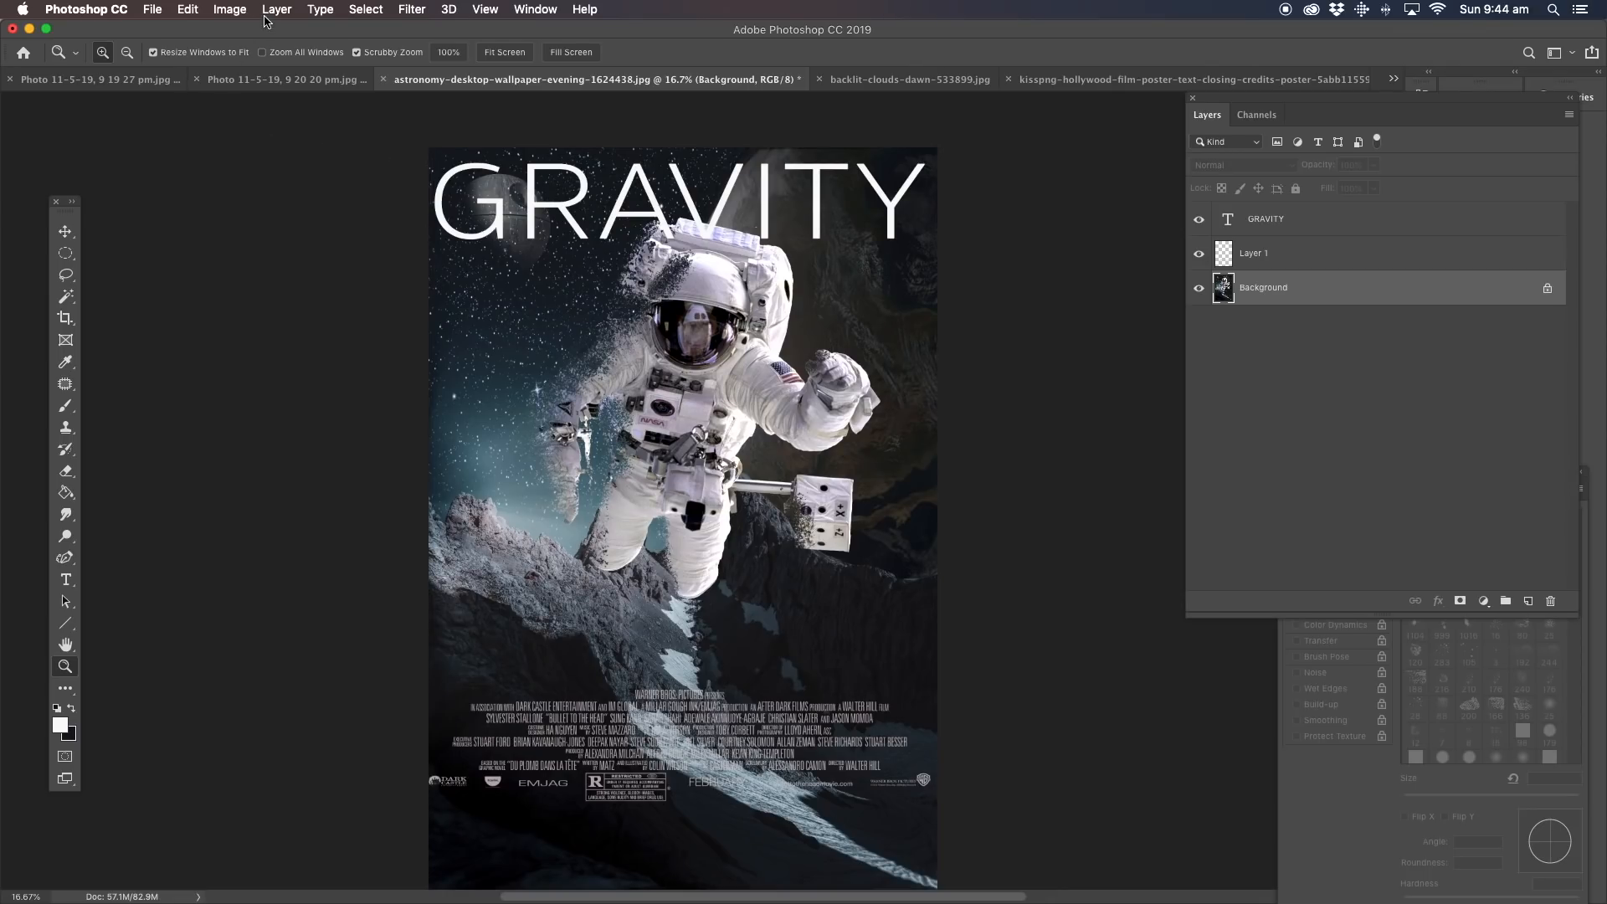
click(237, 10)
mouse_move(252, 59)
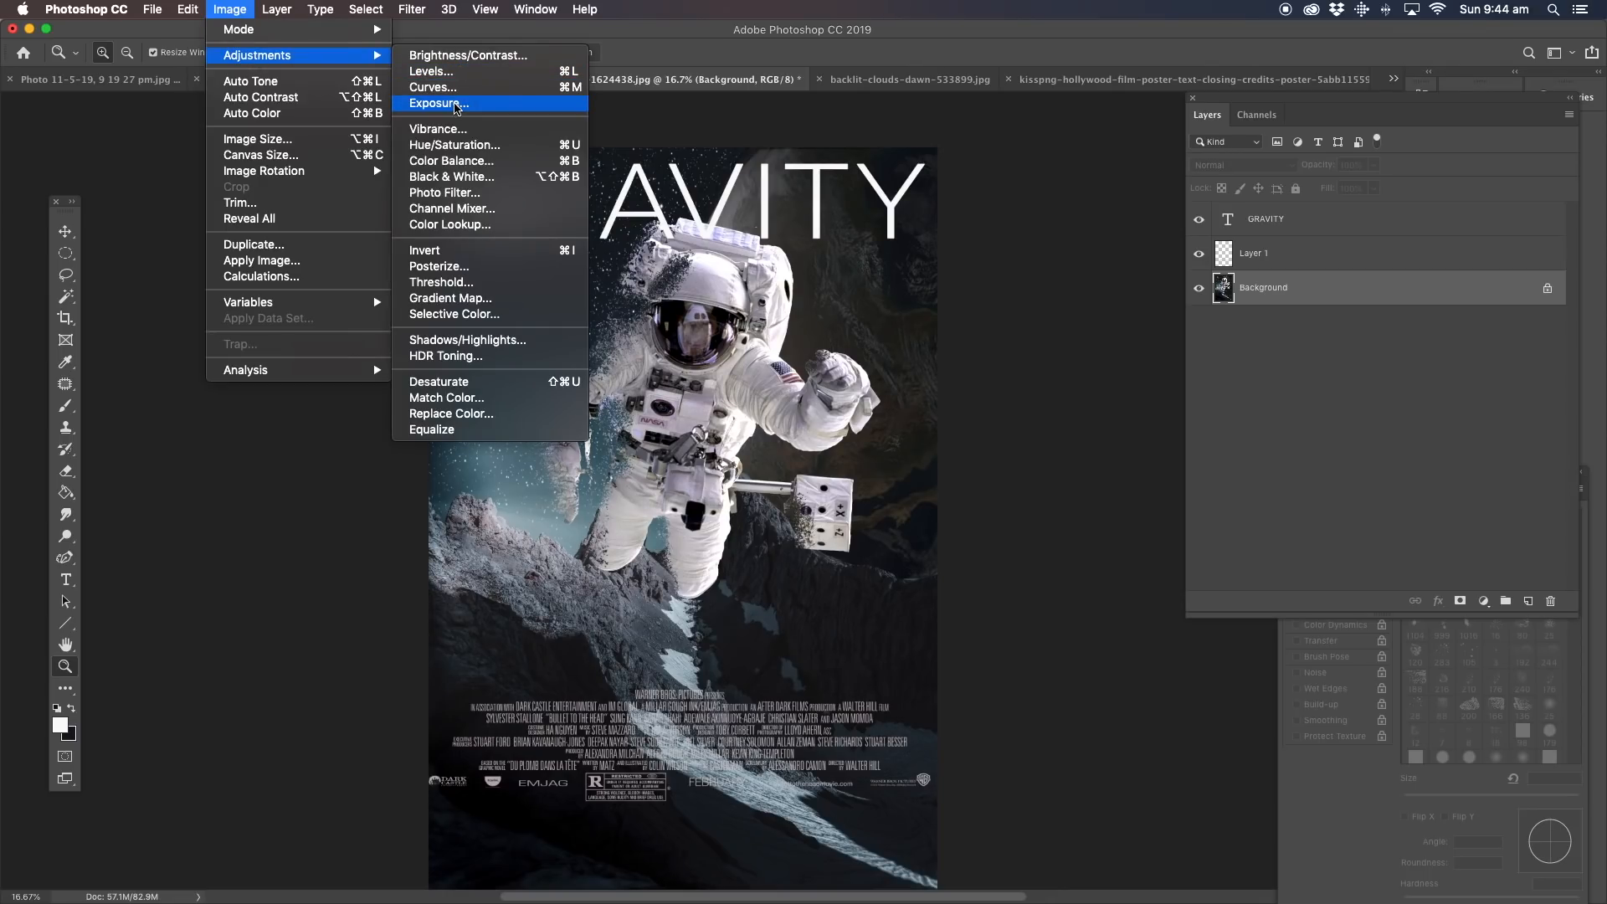
click(468, 55)
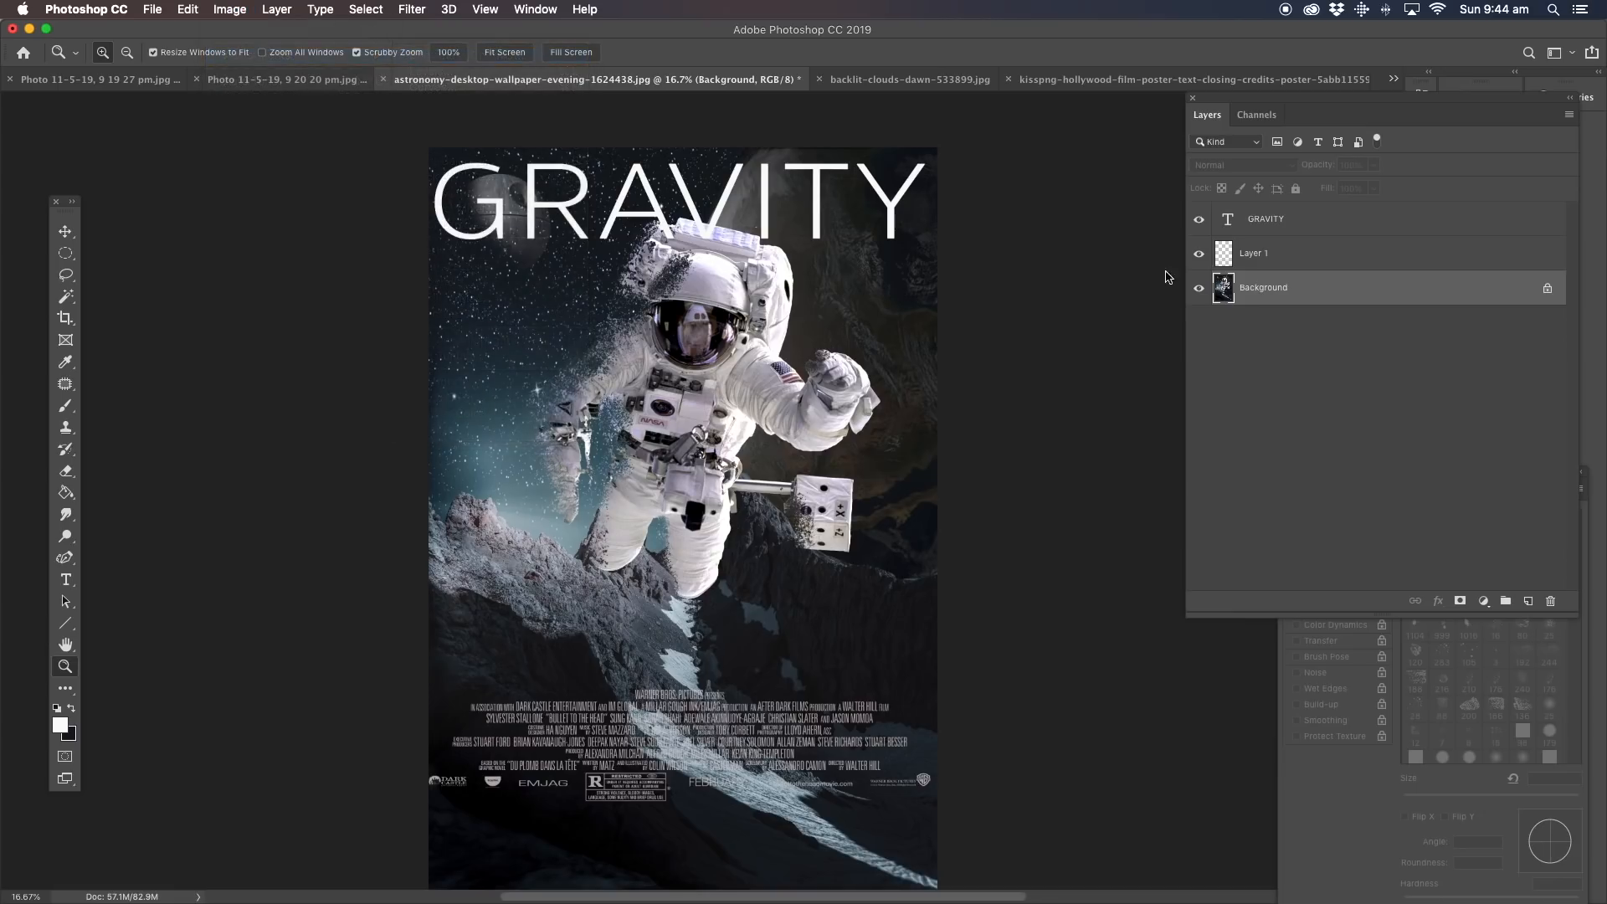
drag(1275, 296, 1298, 336)
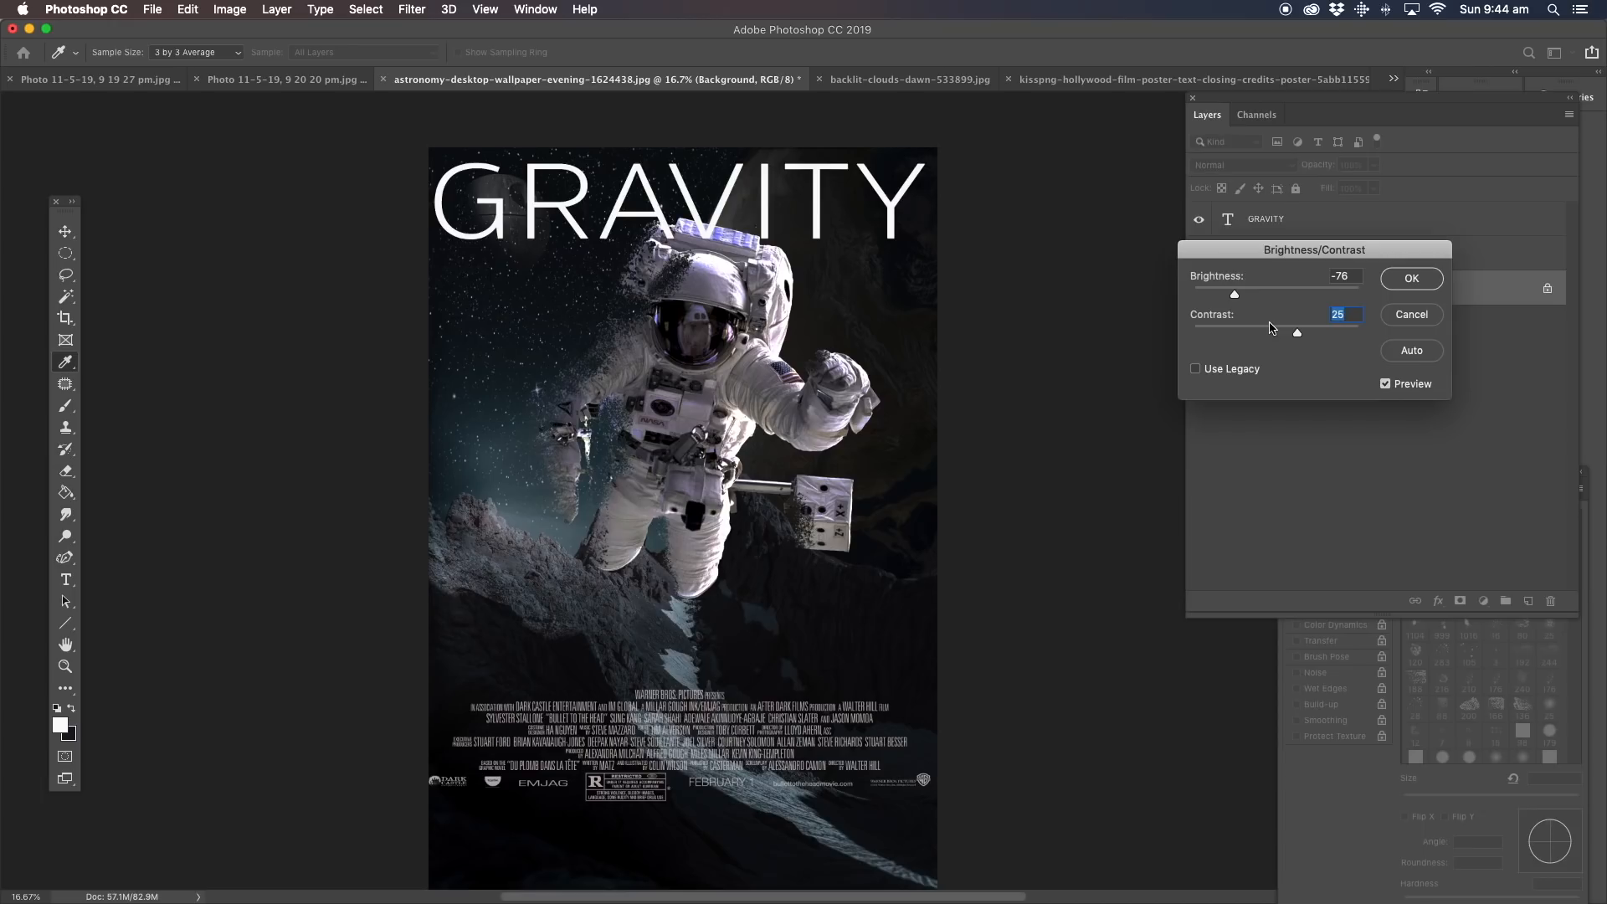
click(1392, 286)
key(z)
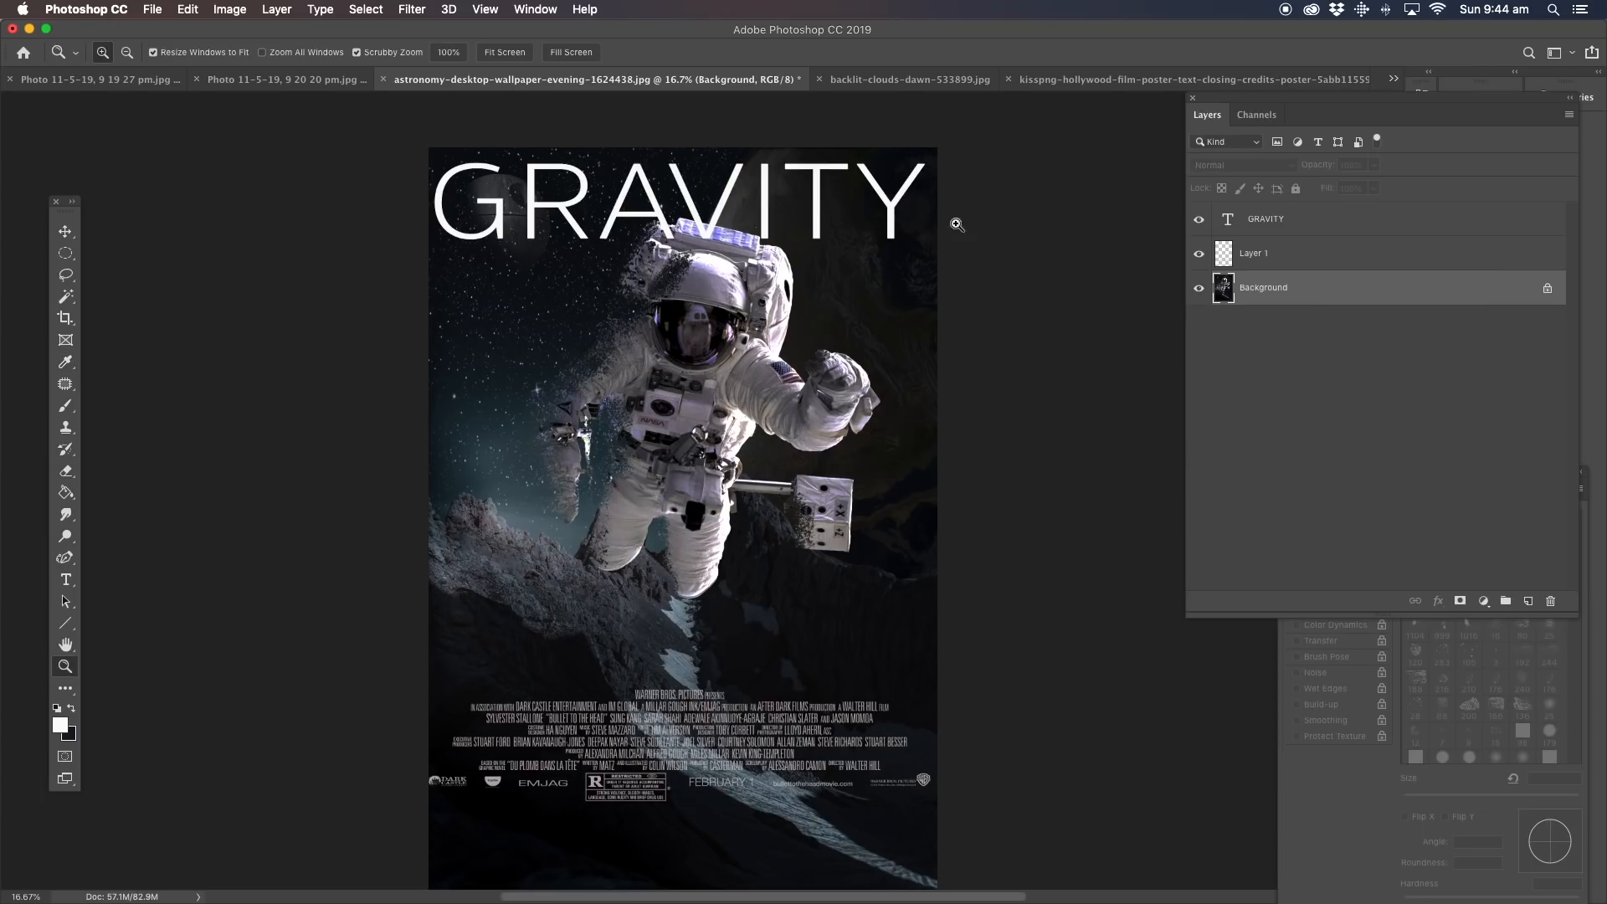